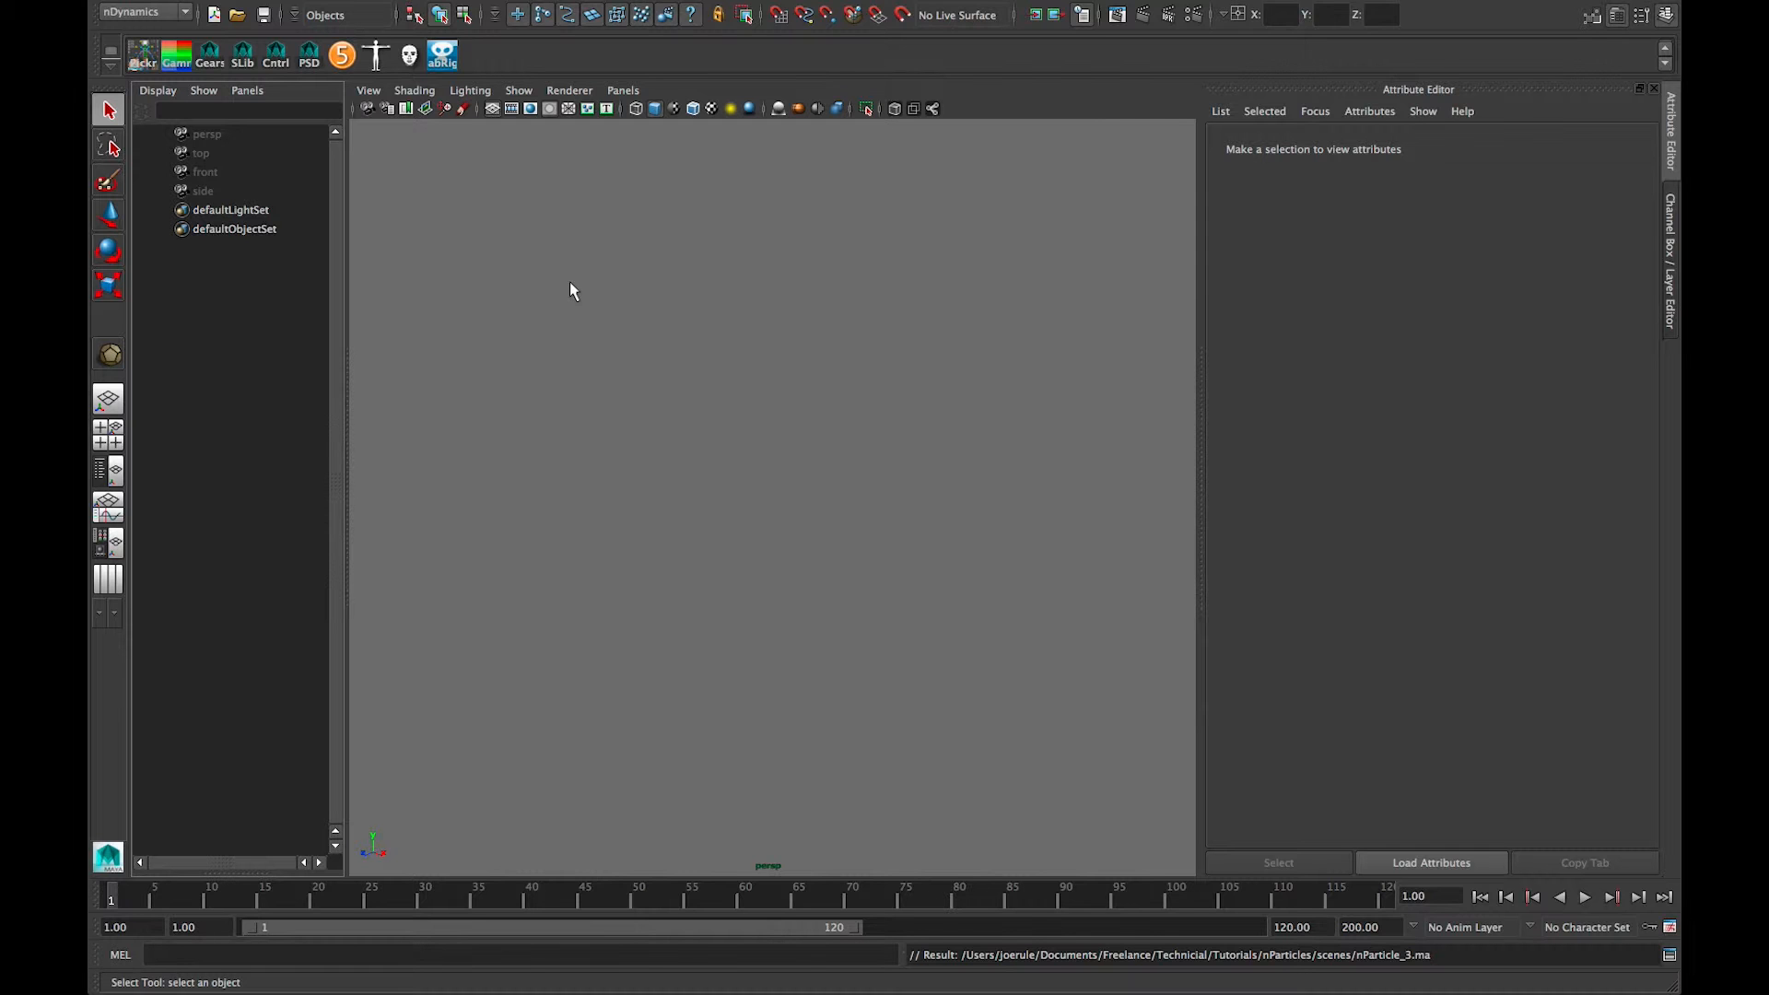
Step: Turn on the Poly Count and Particle Count heads-up displays in the viewport
{"action": "mouse_move", "coordinate": [483, 6]}
{"action": "mouse_move", "coordinate": [429, 2]}
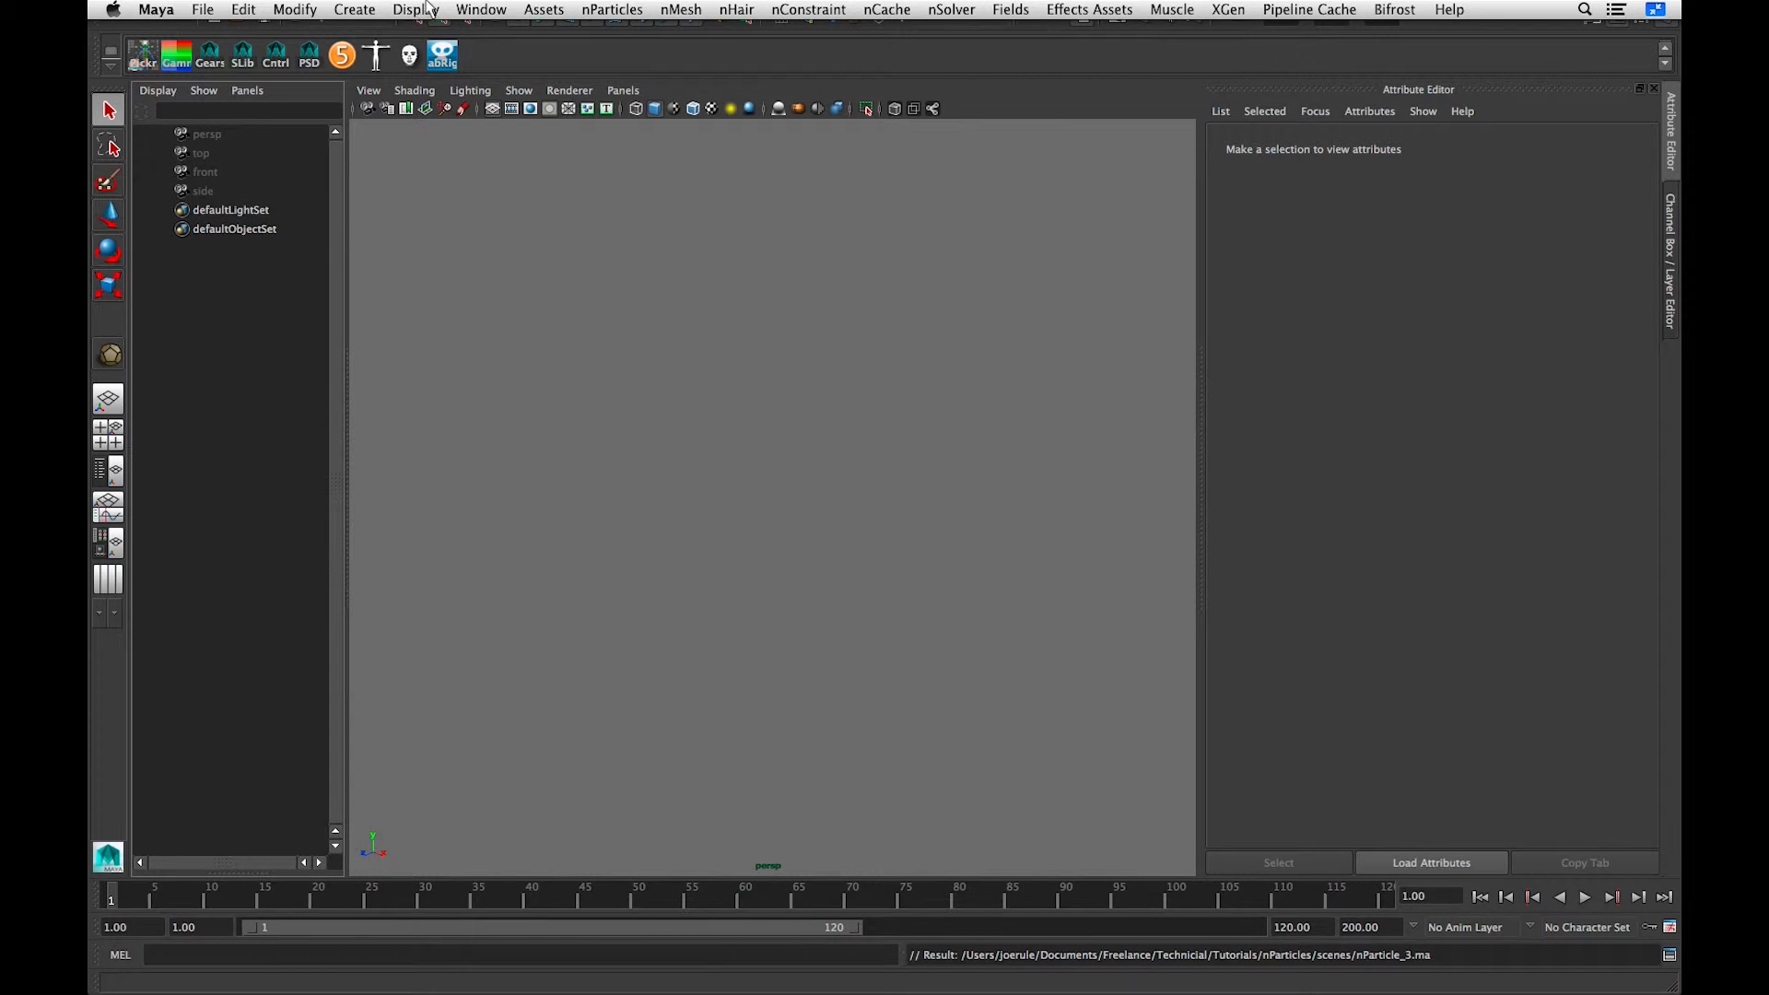
{"action": "left_click", "coordinate": [416, 9]}
{"action": "mouse_move", "coordinate": [484, 61]}
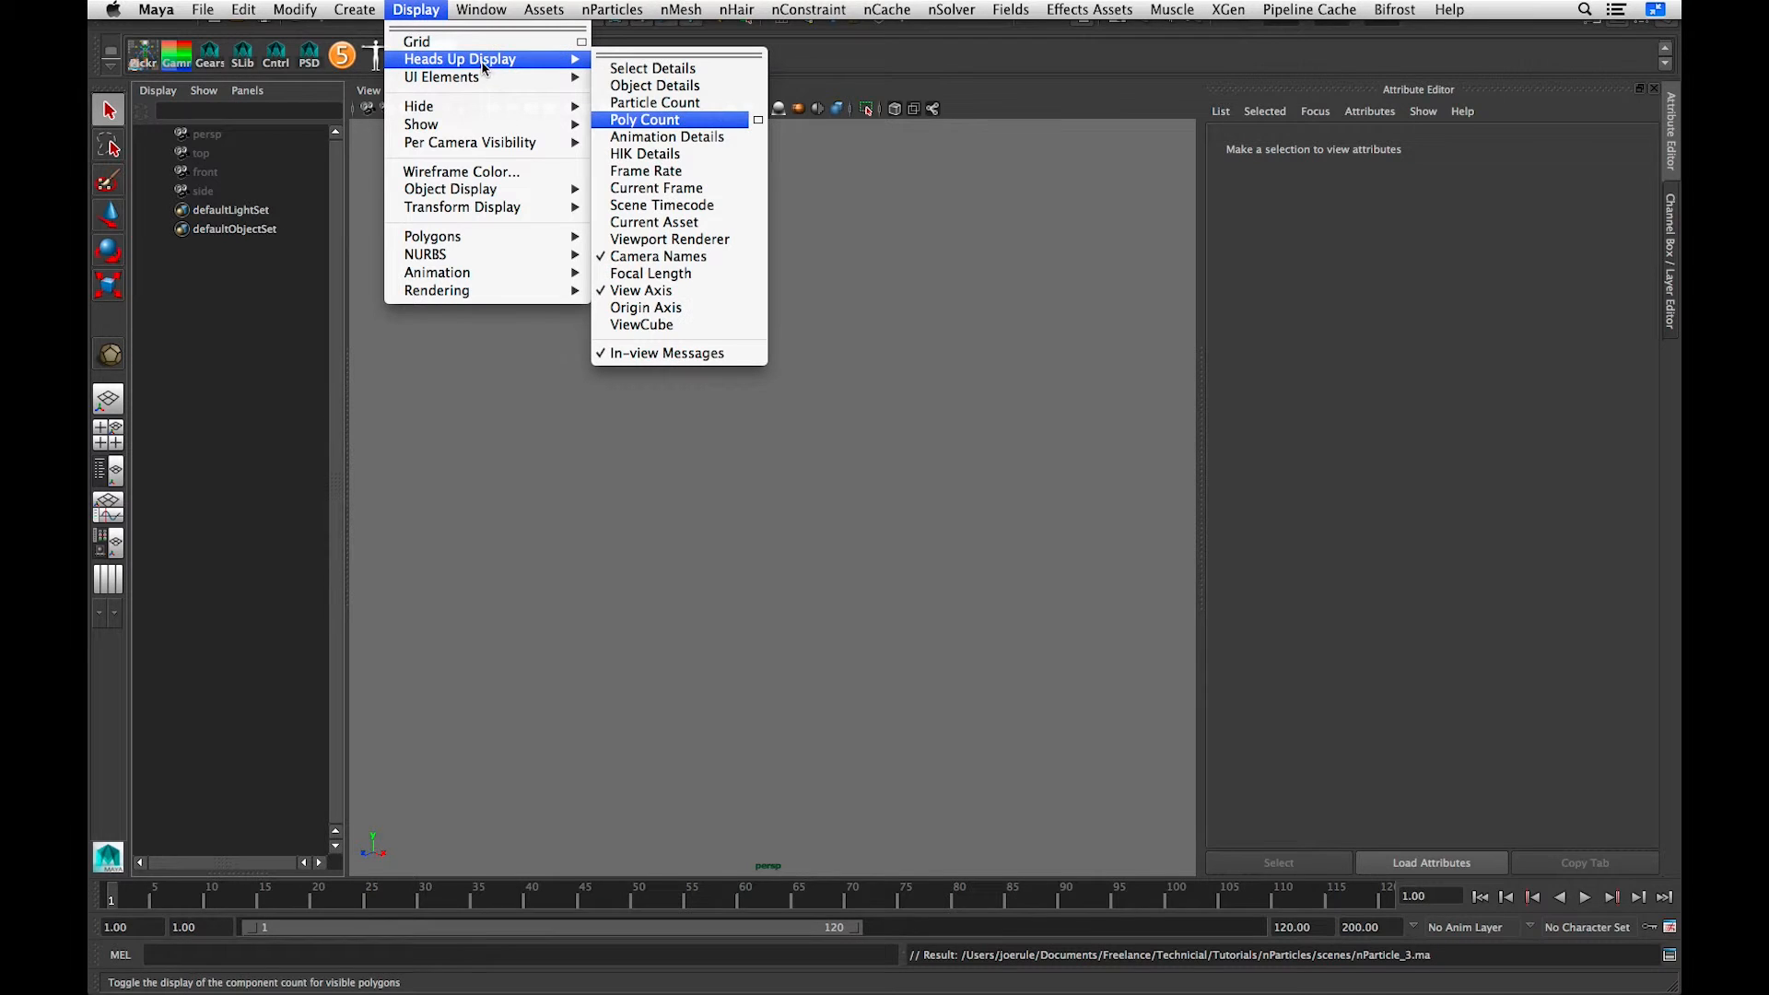
{"action": "left_click", "coordinate": [662, 122]}
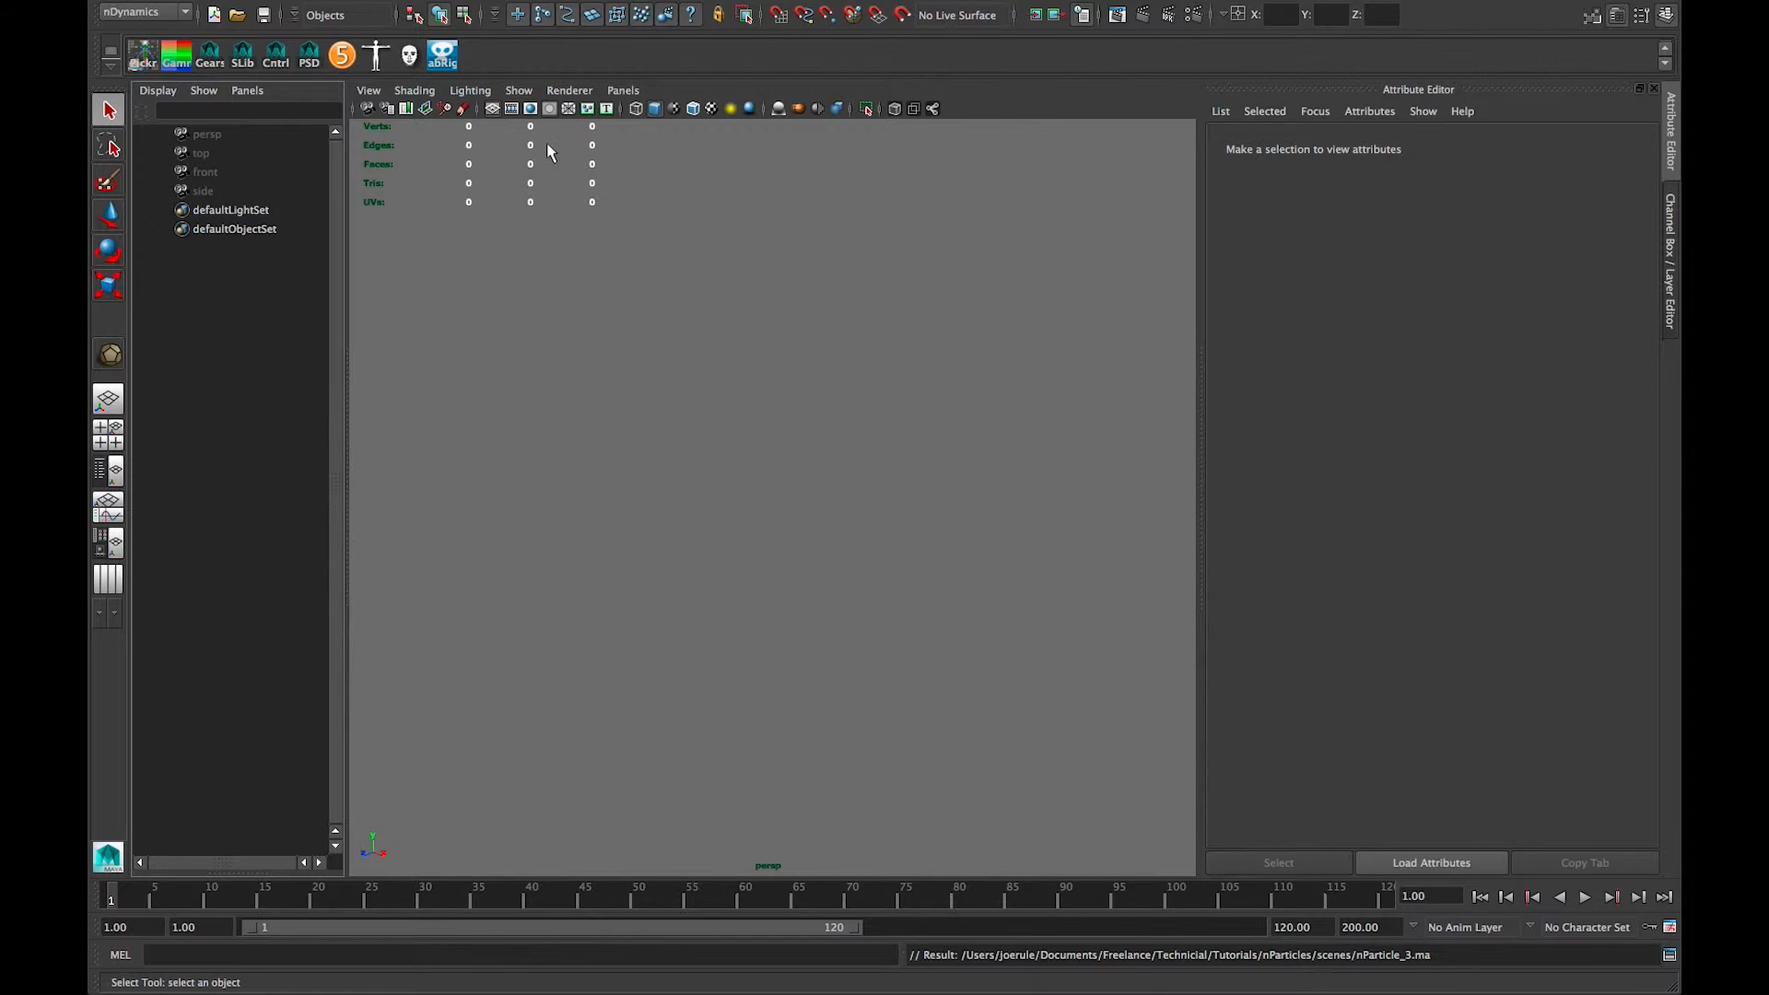
{"action": "left_click", "coordinate": [417, 11]}
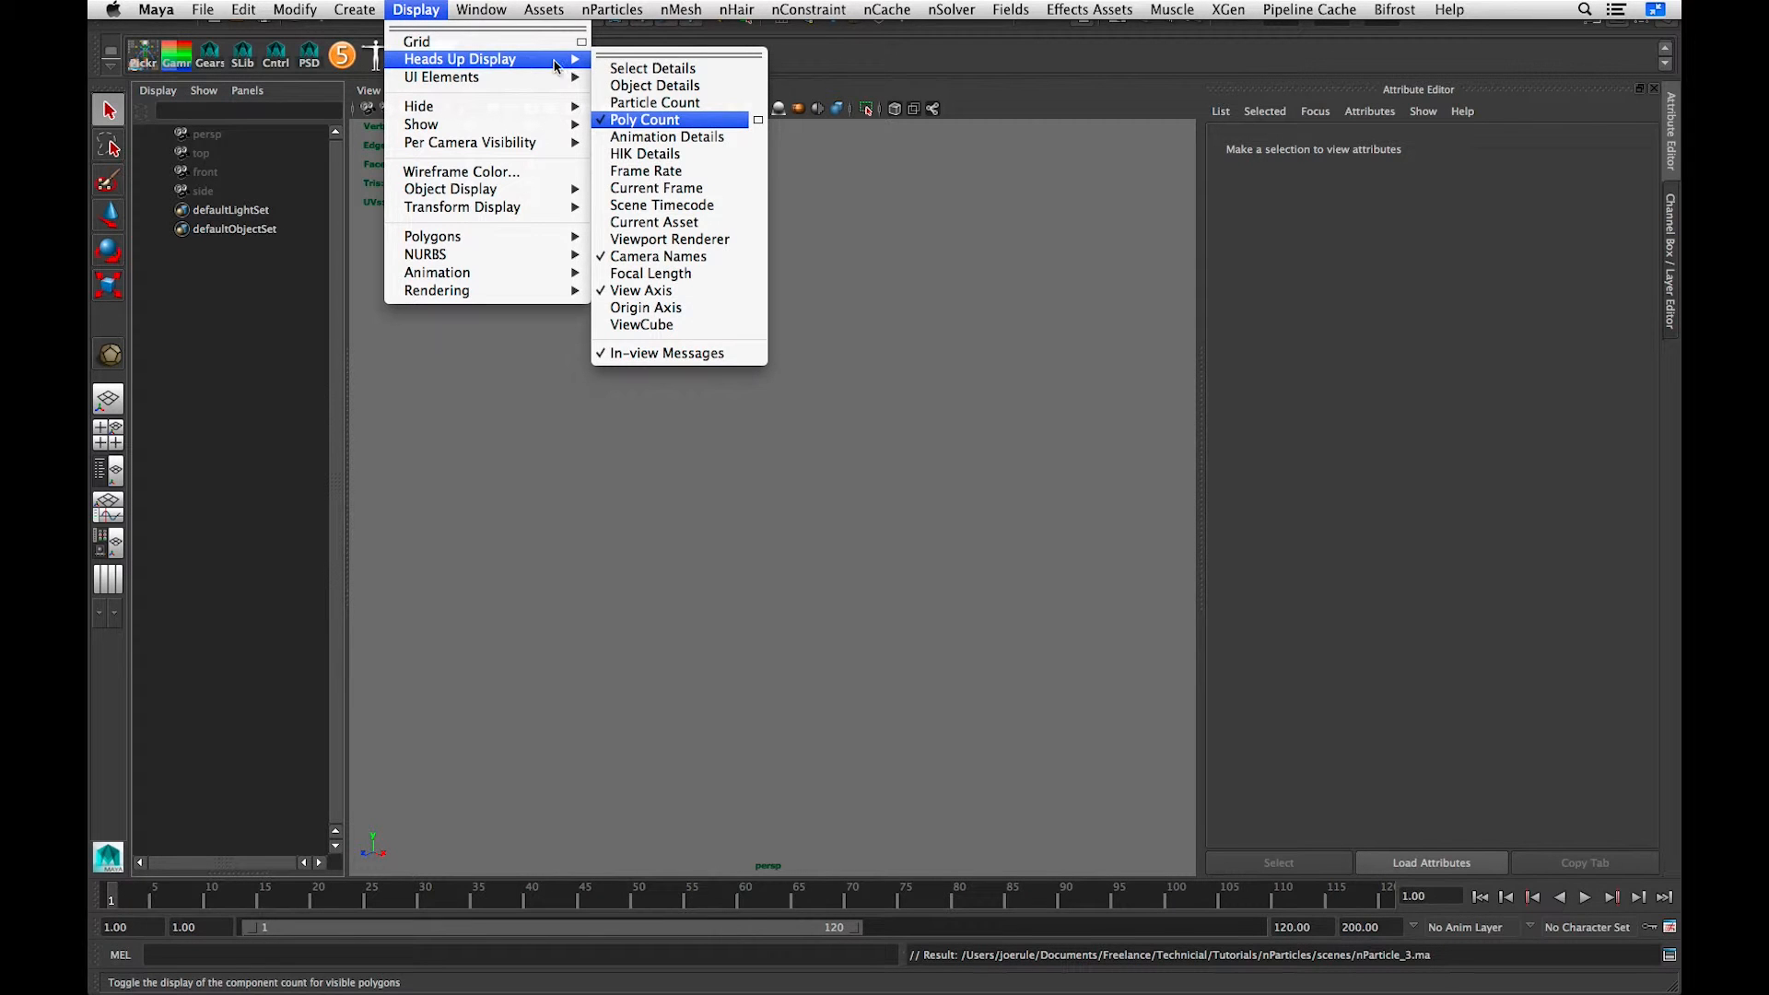
{"action": "left_click", "coordinate": [654, 104]}
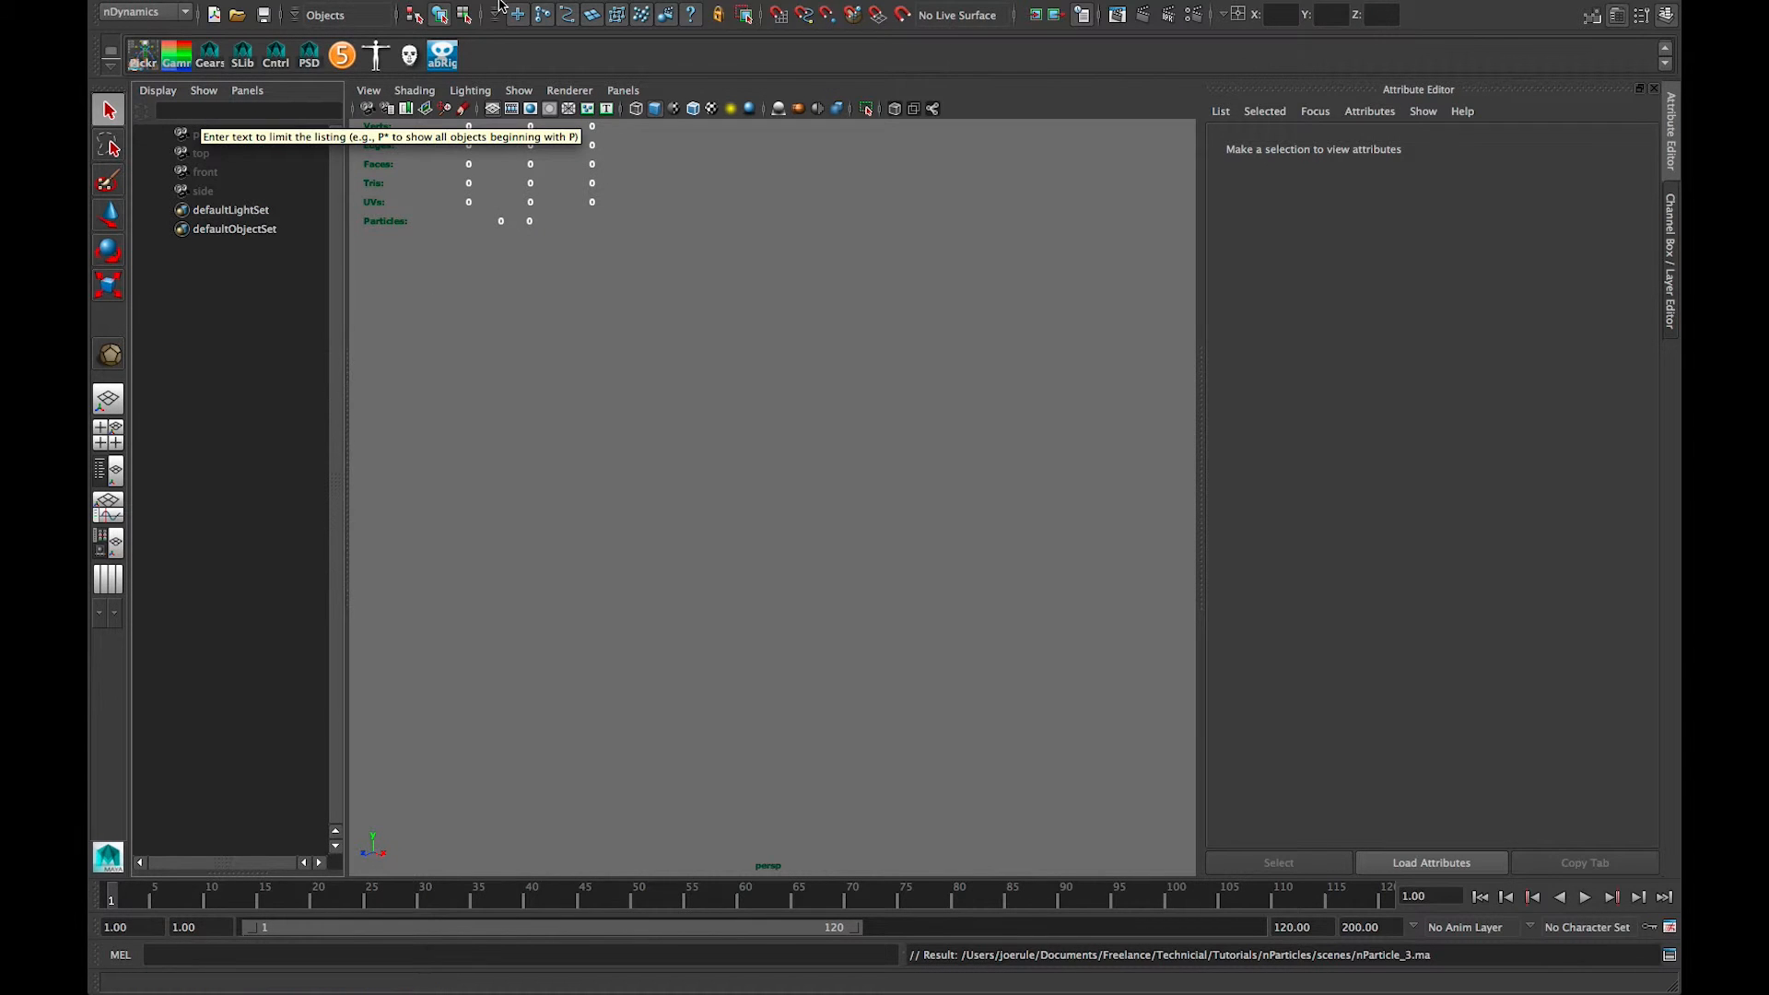
Step: Create a polygon sphere with radius 10, 25 axis divisions and 25 height divisions in the perspective view
{"action": "left_click", "coordinate": [355, 9]}
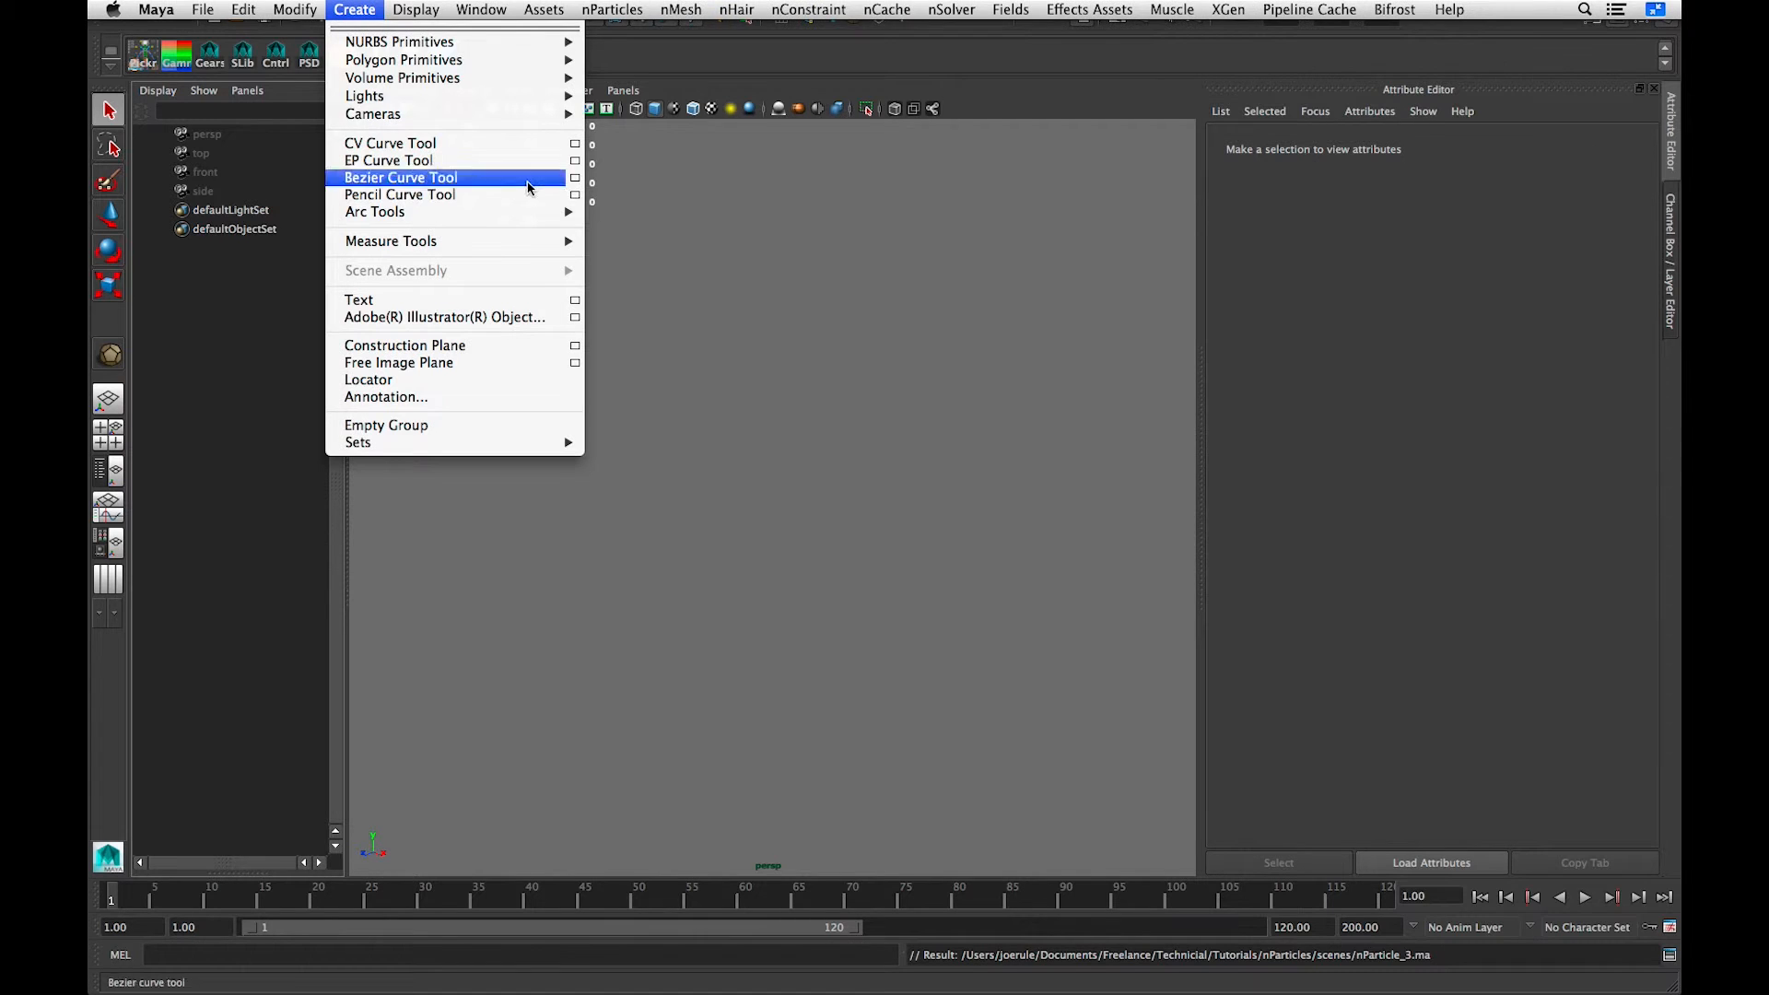
{"action": "mouse_move", "coordinate": [405, 60]}
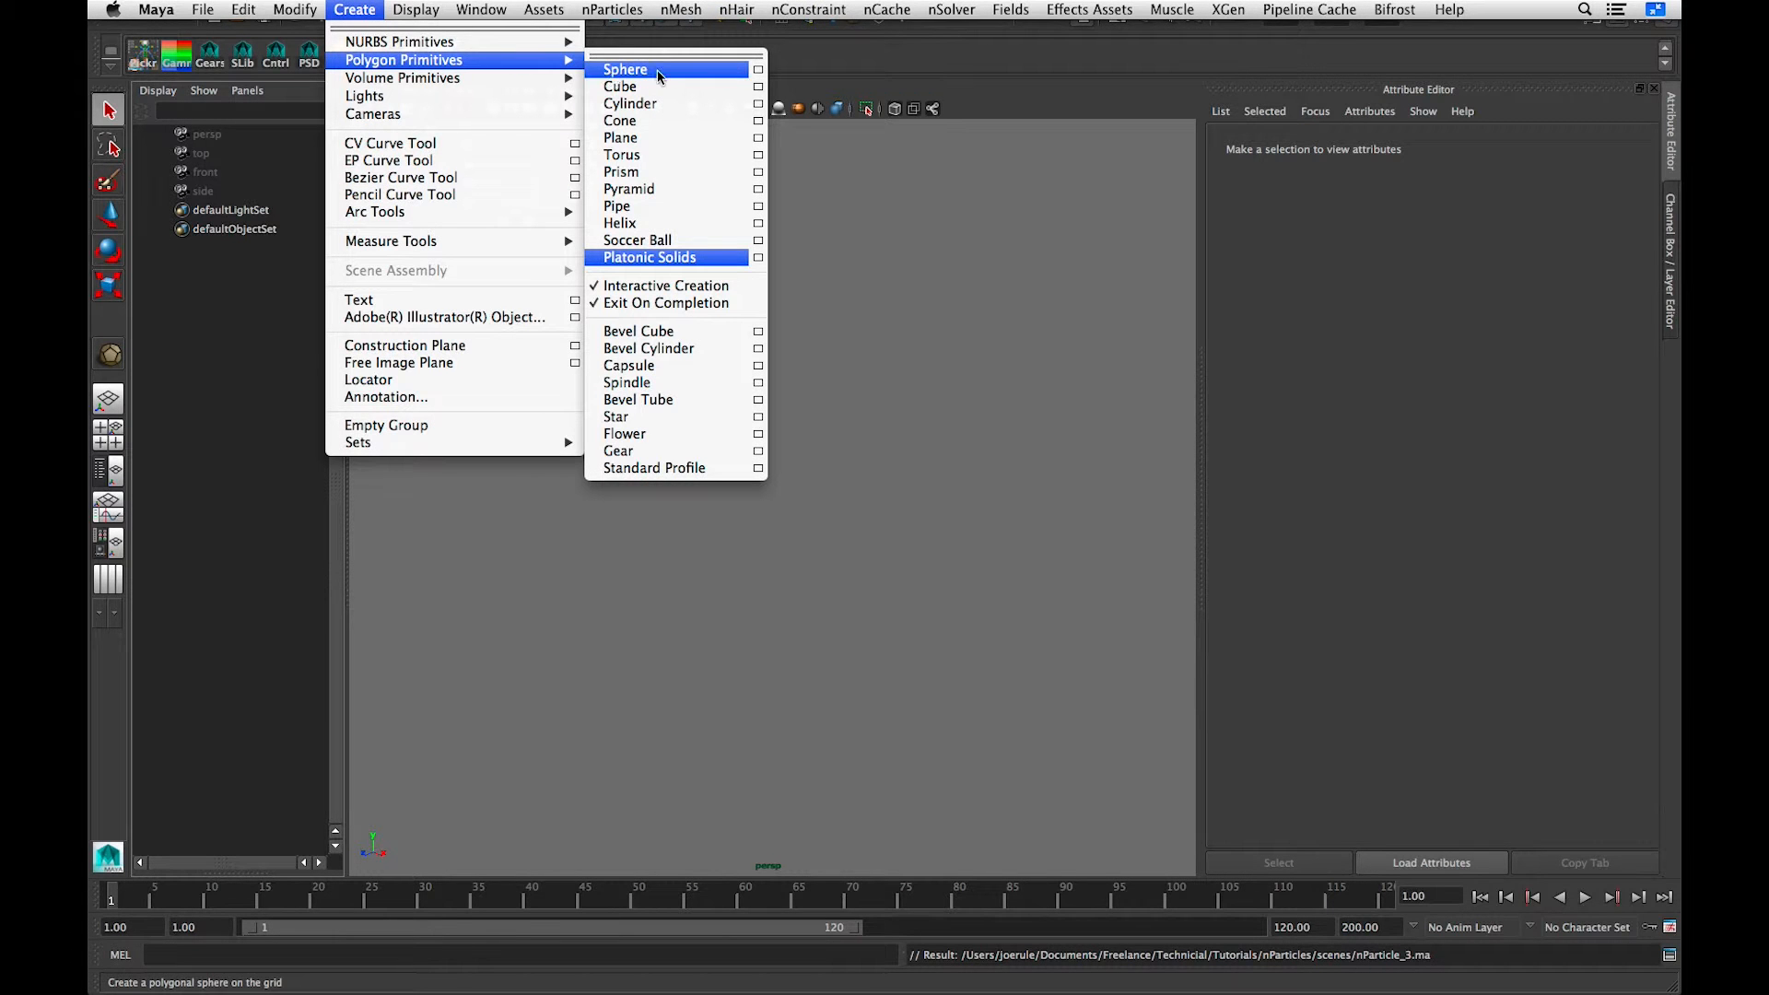
{"action": "left_click", "coordinate": [758, 71]}
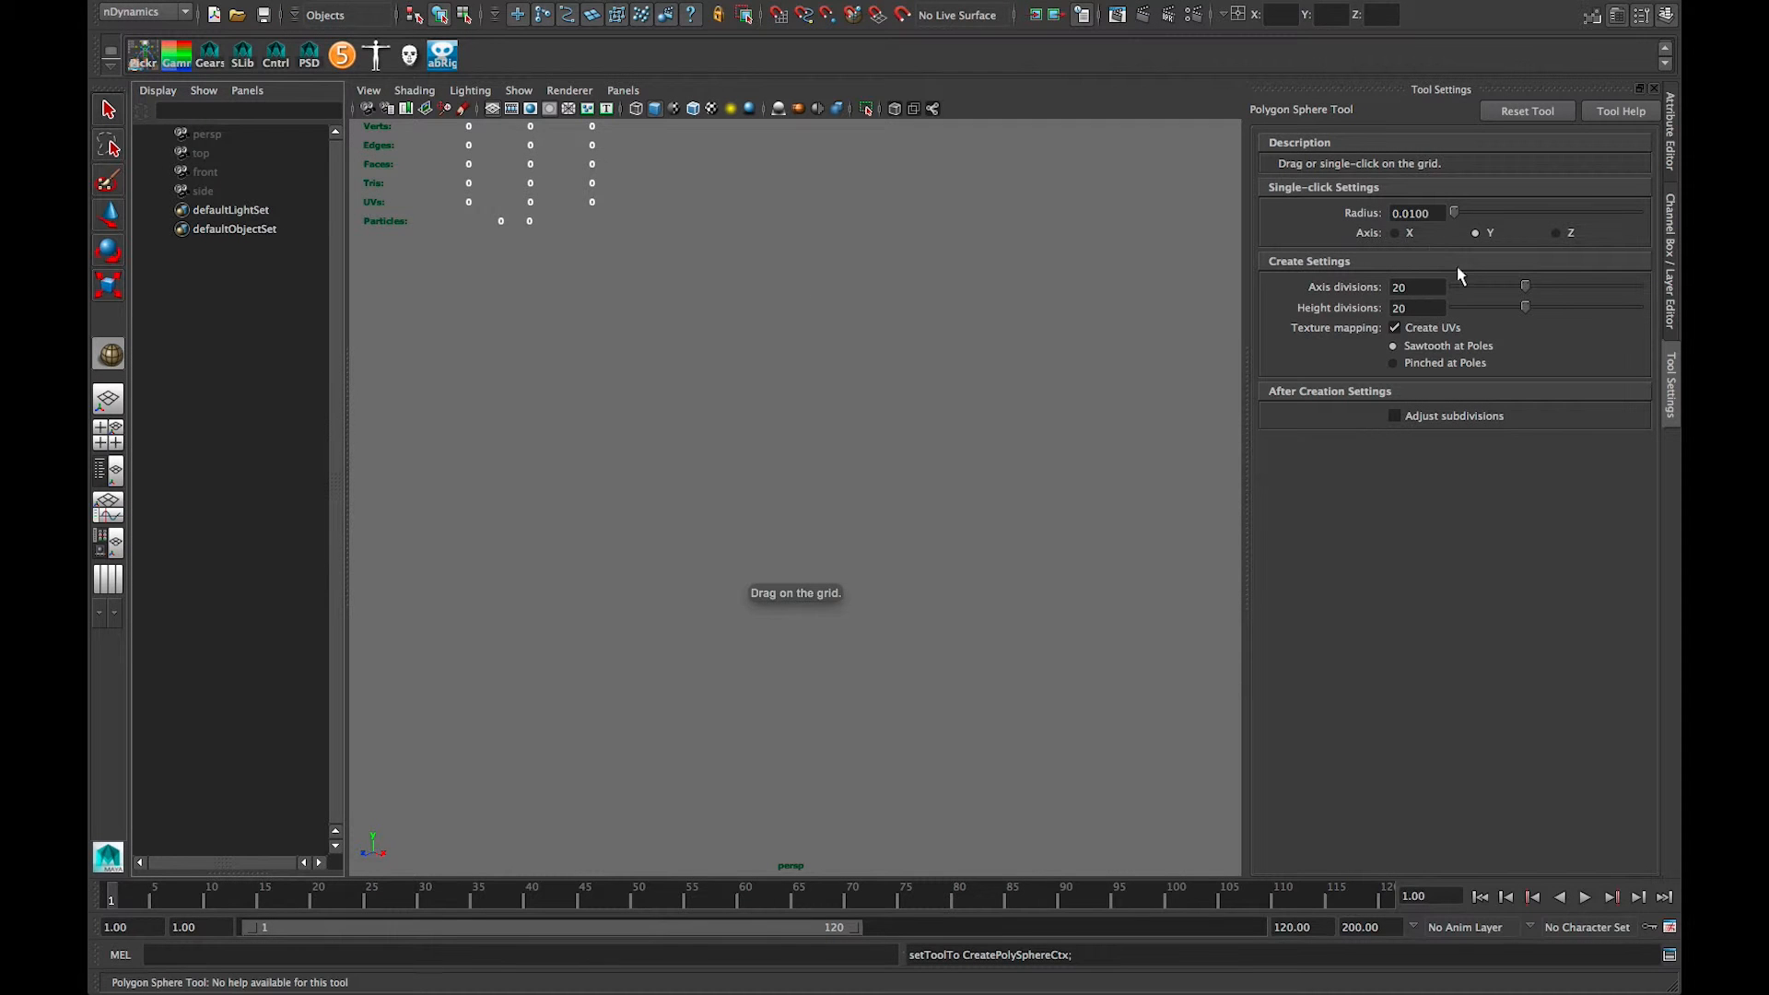
{"action": "left_click", "coordinate": [1434, 213]}
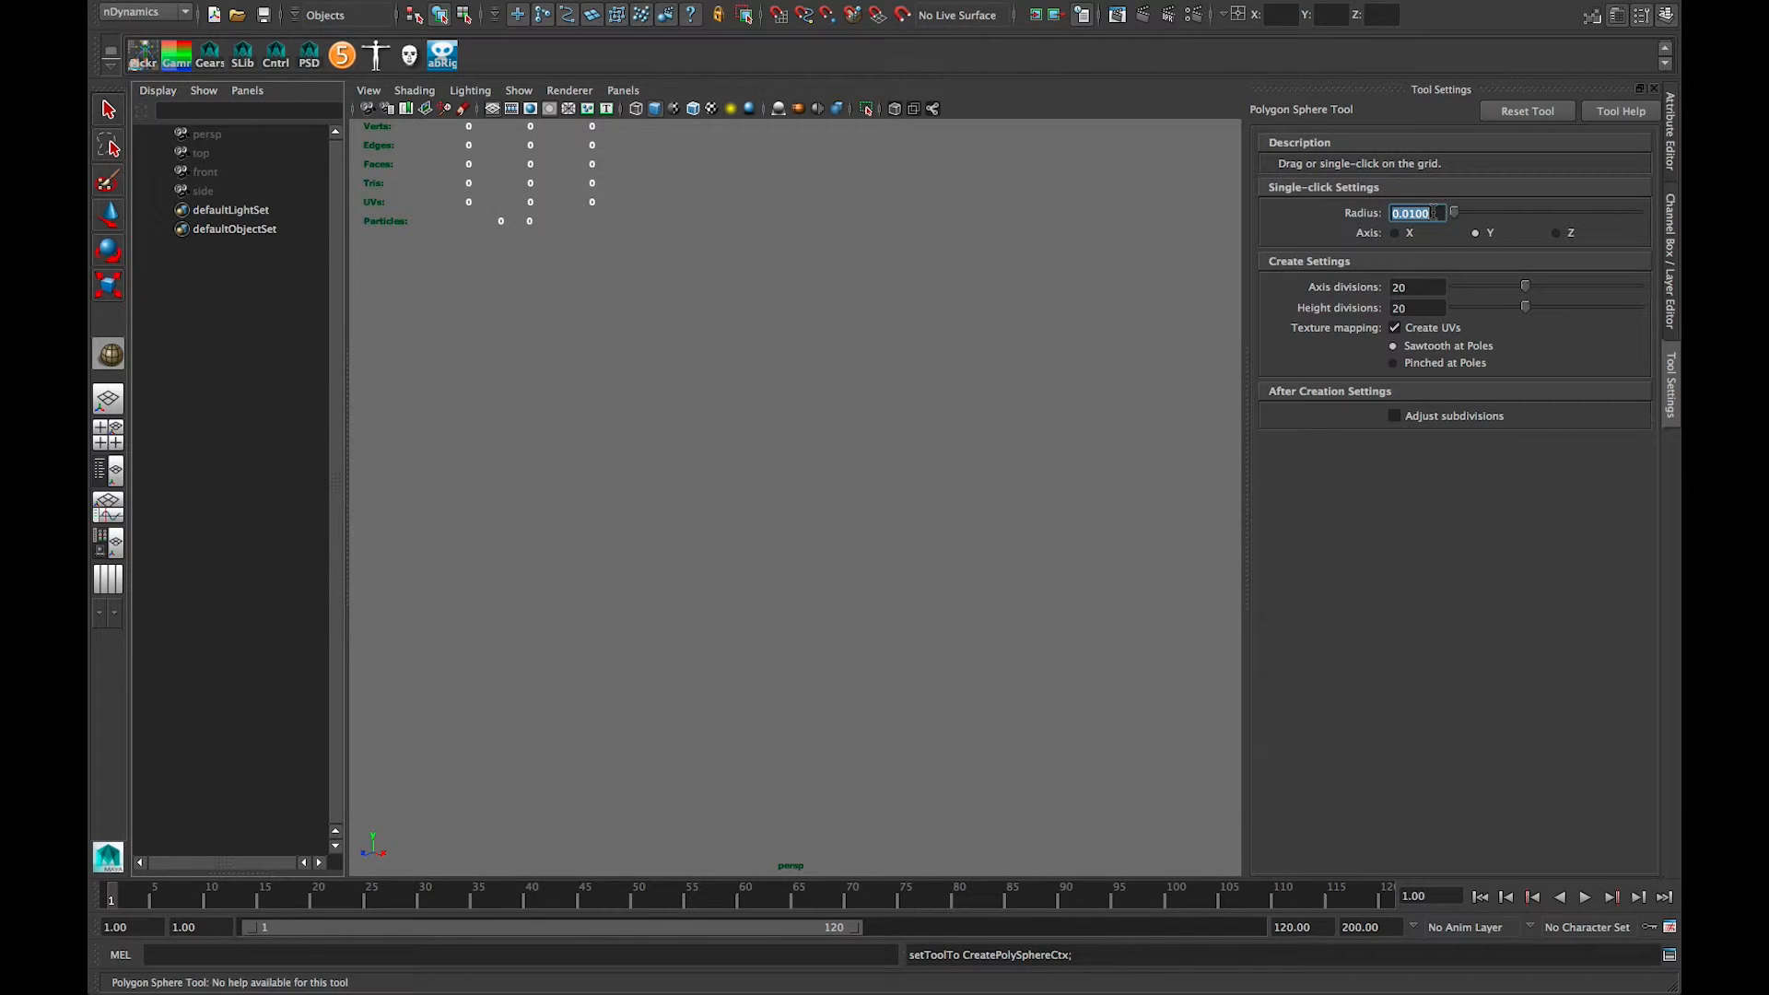
{"action": "type", "text": "10"}
{"action": "key", "text": "Tab"}
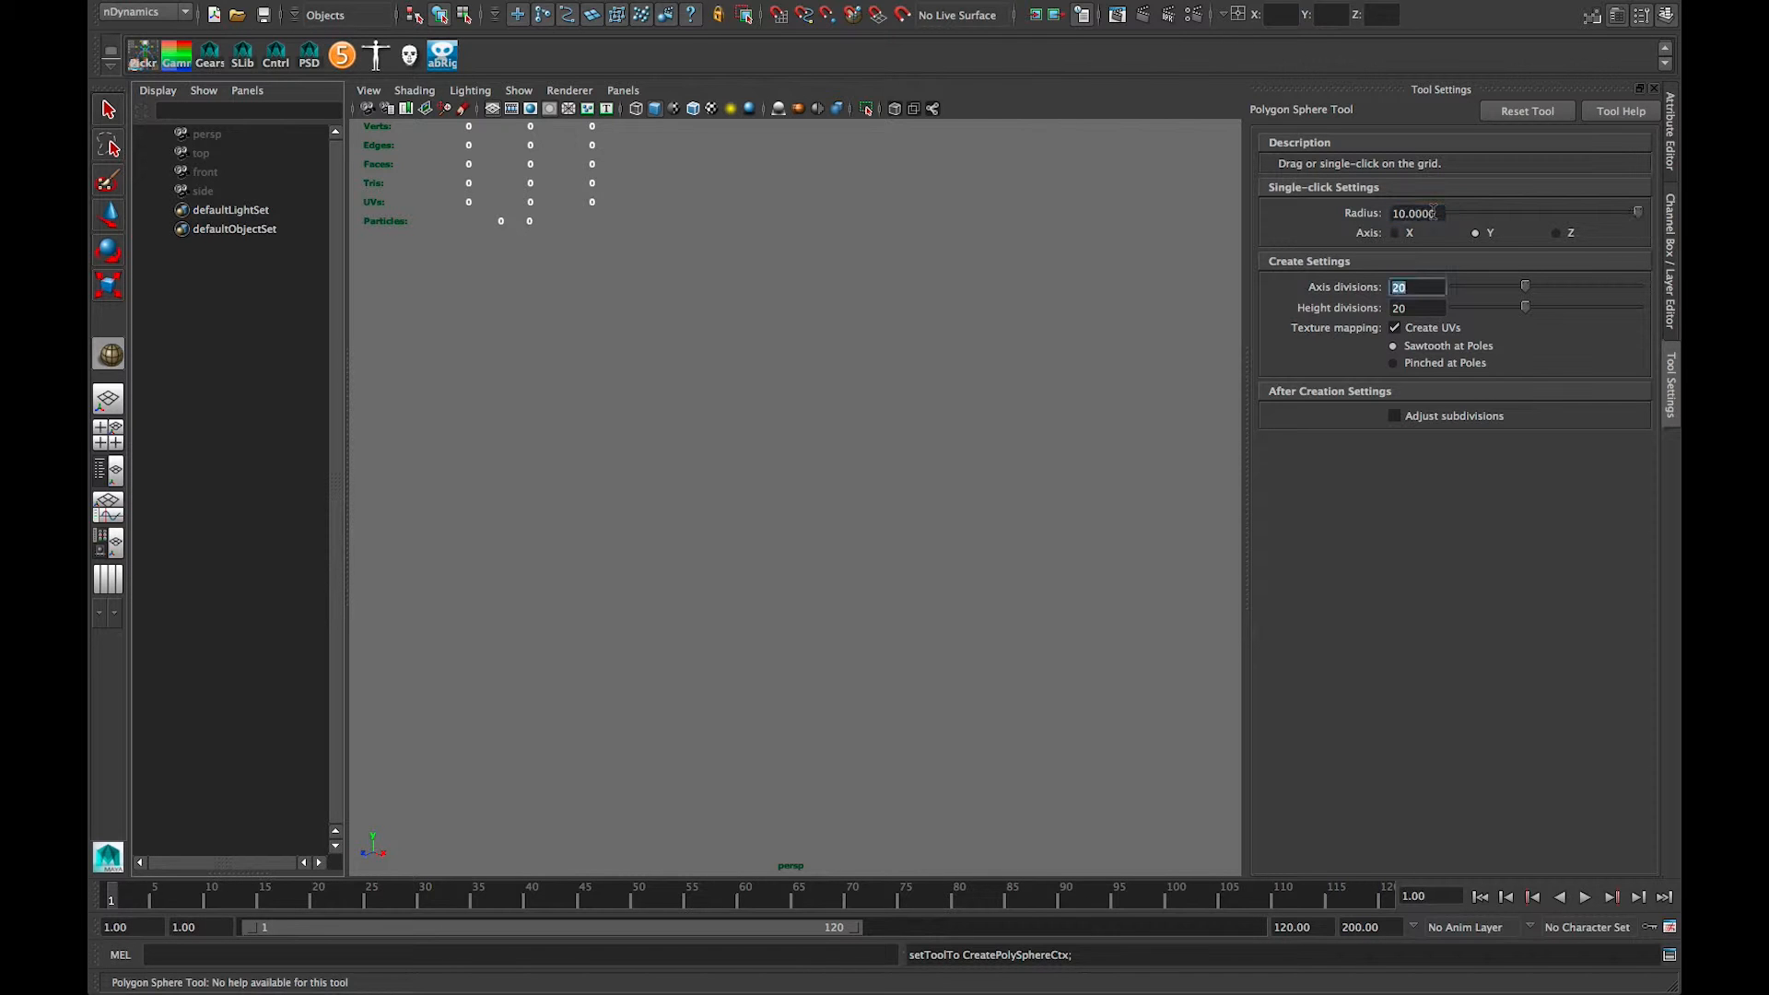
{"action": "type", "text": "25"}
{"action": "key", "text": "Tab"}
{"action": "type", "text": "25"}
{"action": "left_click", "coordinate": [758, 488]}
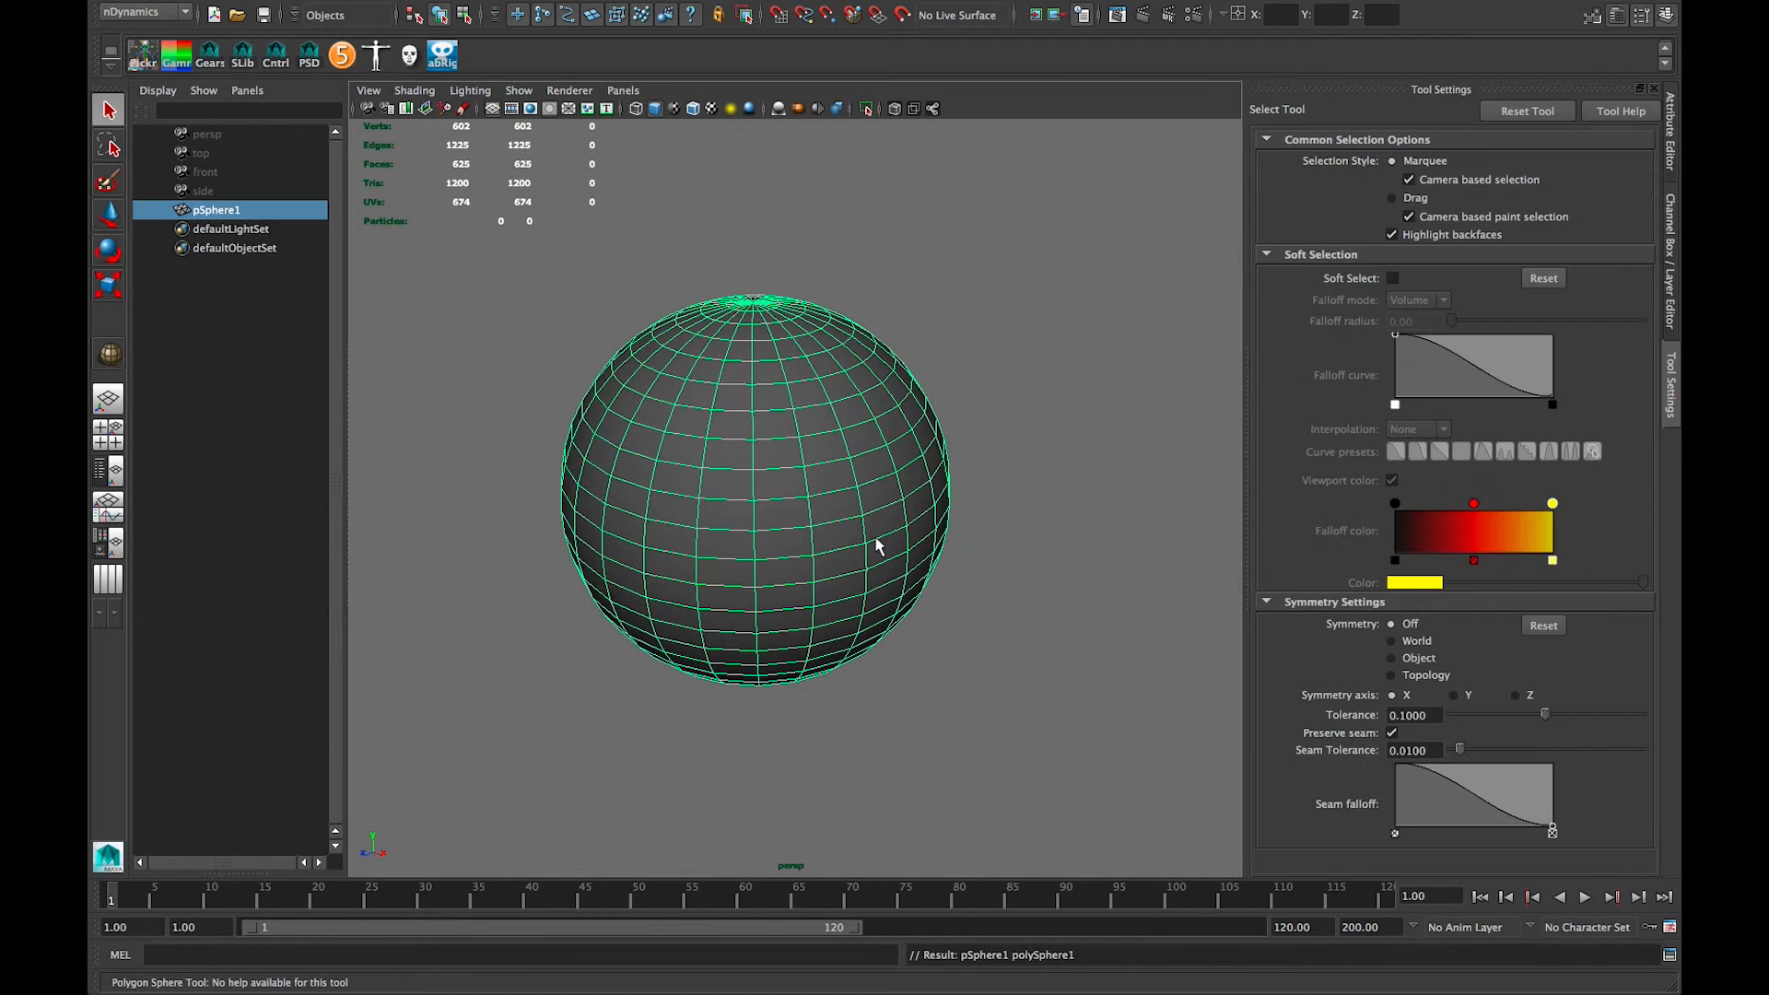
Step: Configure the Polygon Cube Tool with a width, height and depth of 20
{"action": "left_click", "coordinate": [354, 9]}
{"action": "mouse_move", "coordinate": [428, 62]}
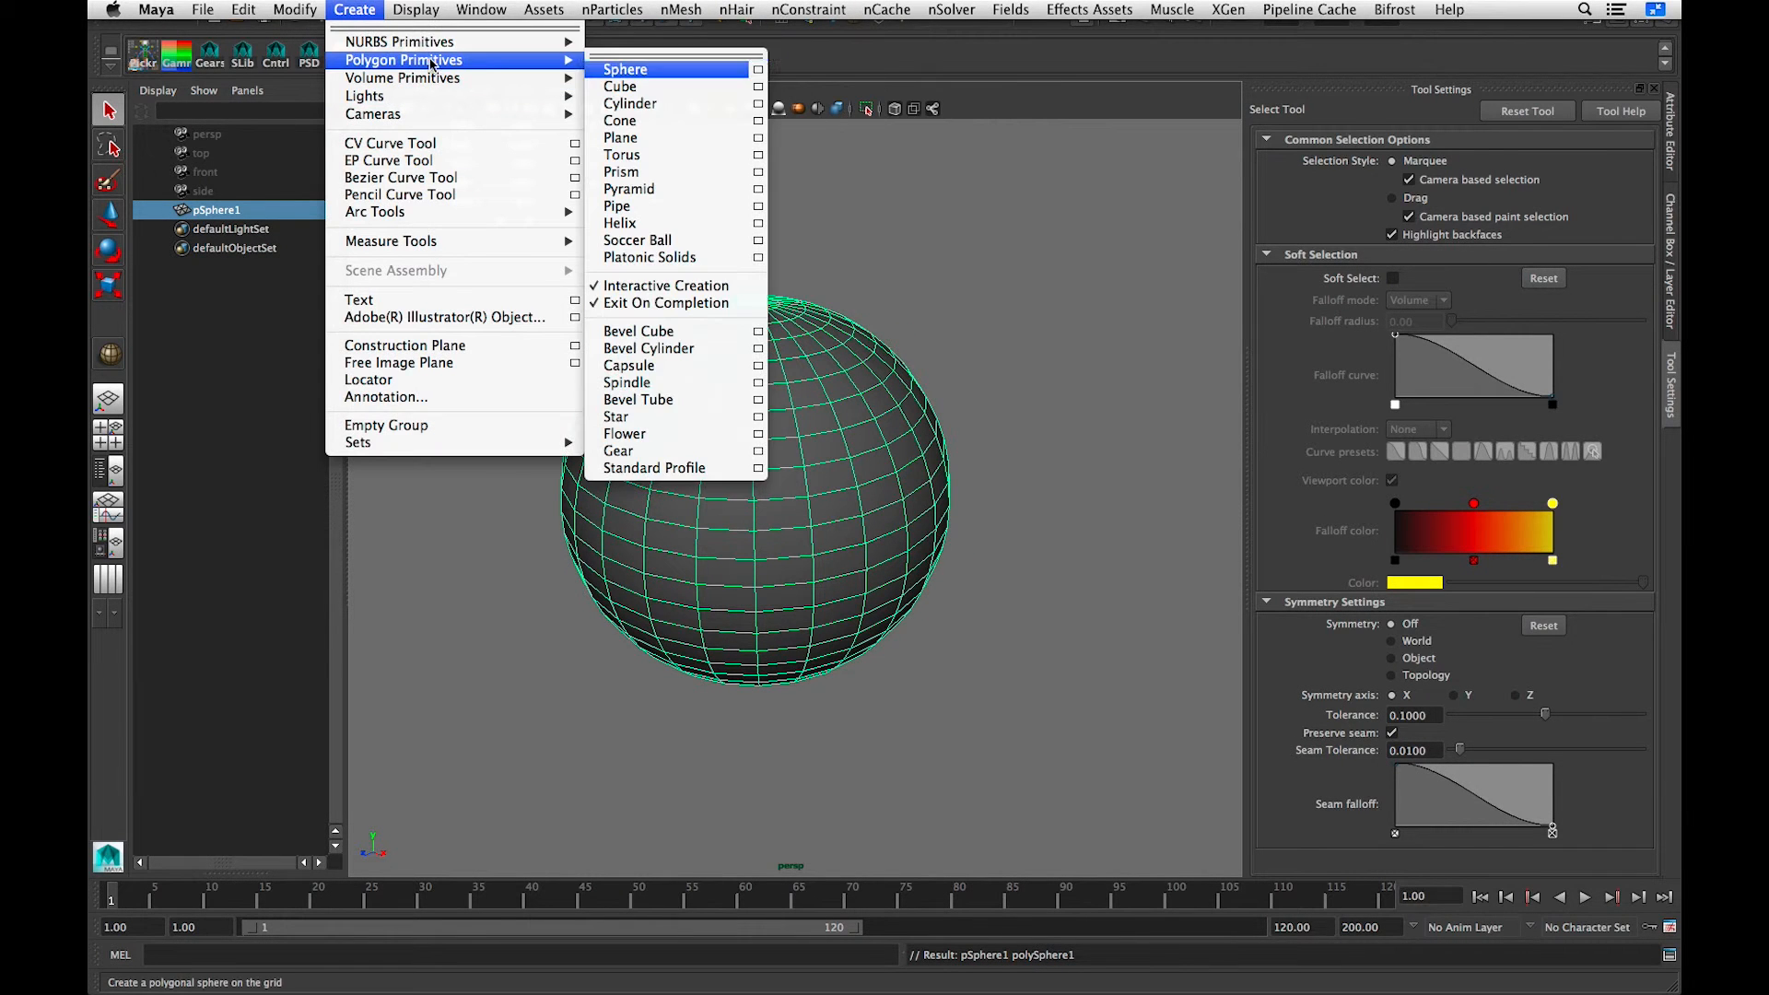
{"action": "left_click", "coordinate": [739, 87]}
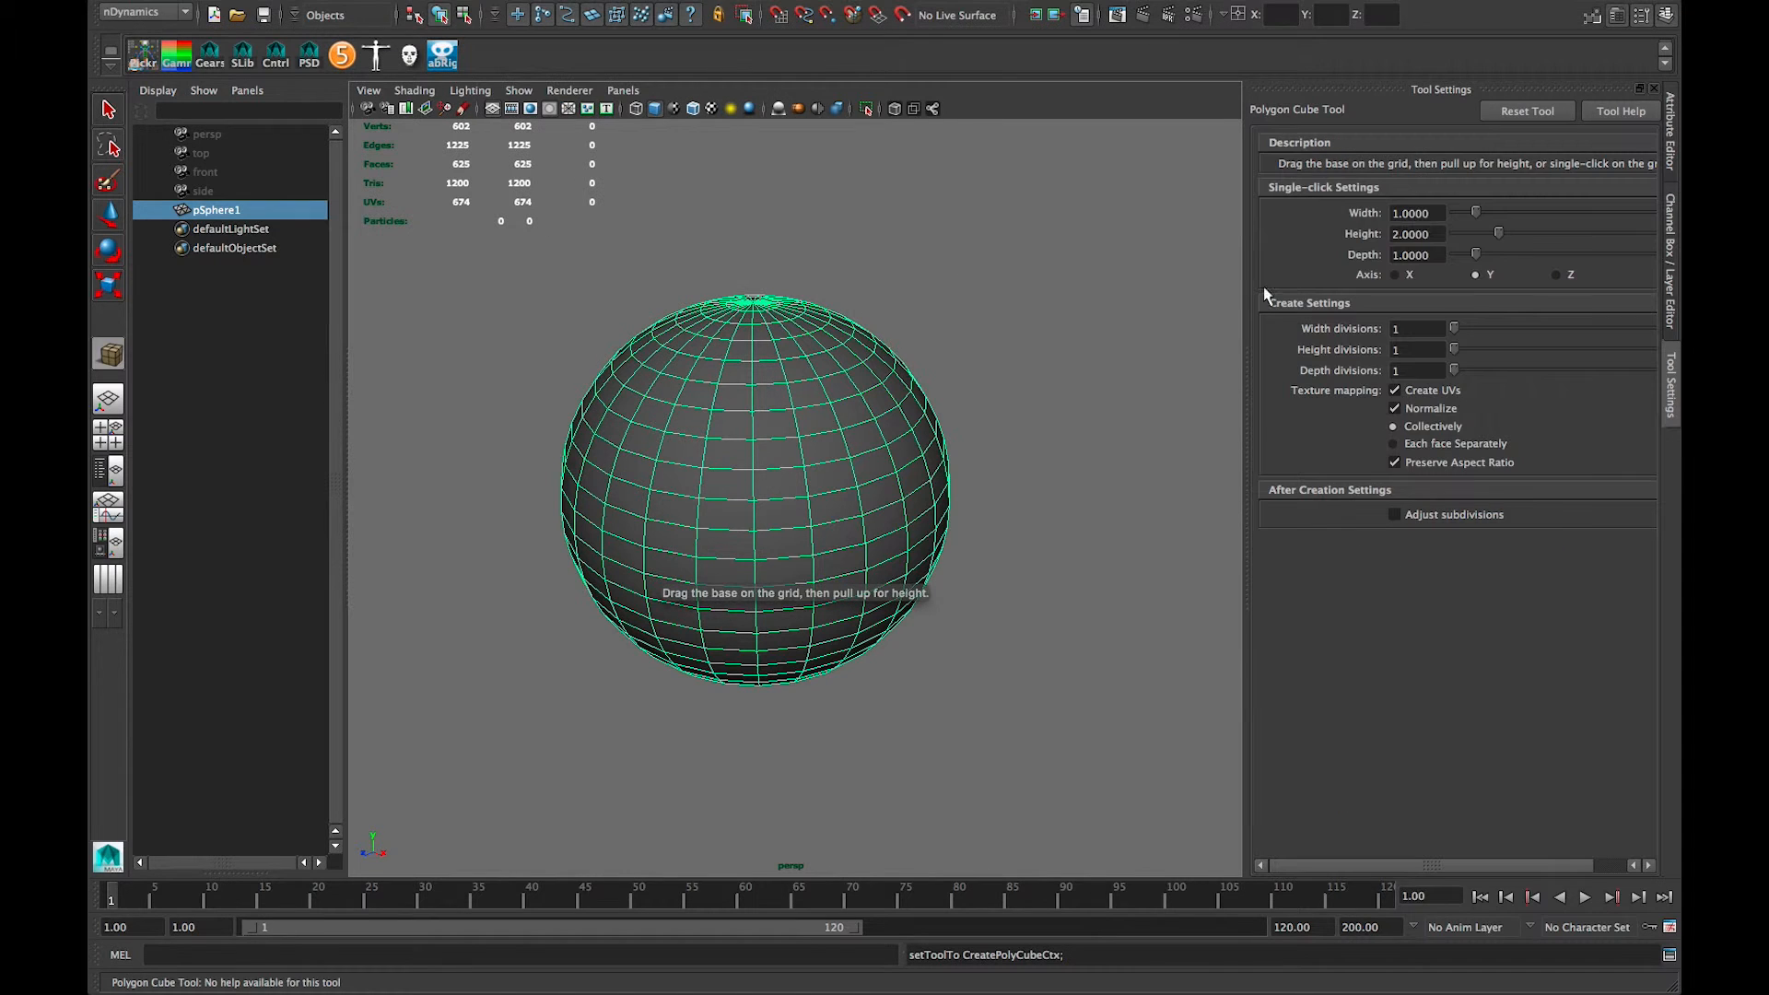
{"action": "left_click", "coordinate": [1439, 214]}
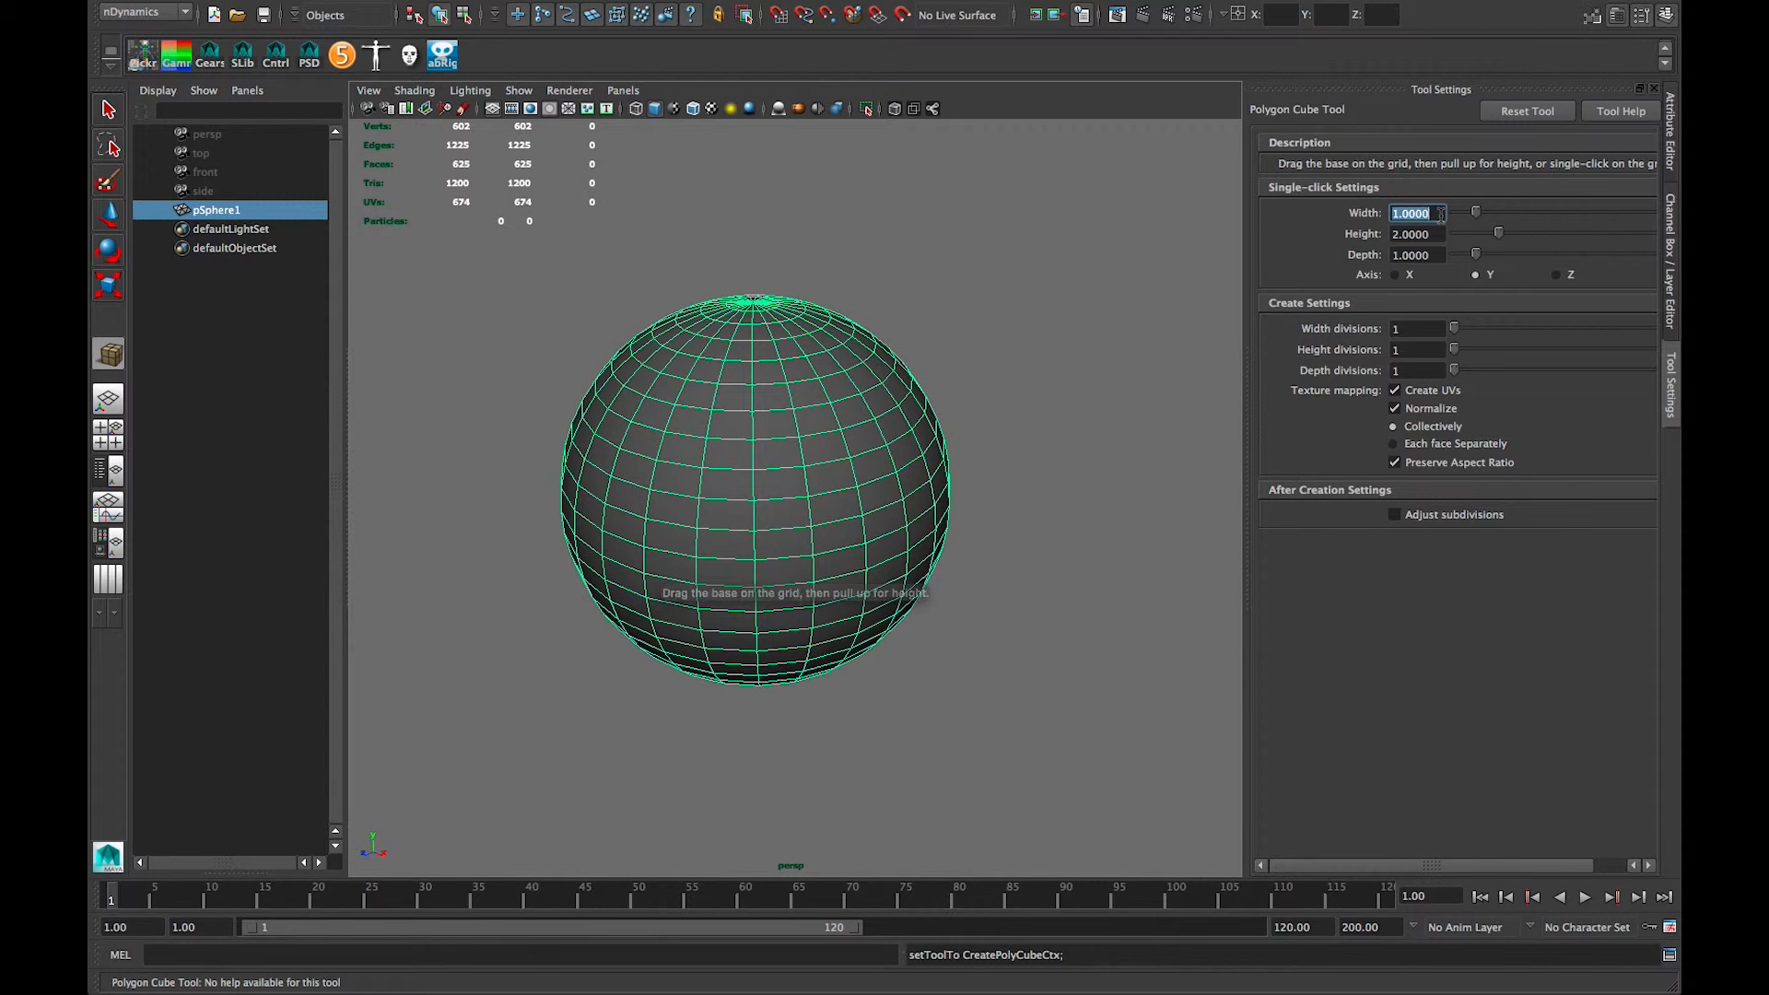
{"action": "type", "text": "20"}
{"action": "key", "text": "Tab"}
{"action": "type", "text": "20"}
{"action": "key", "text": "Tab"}
{"action": "type", "text": "20"}
{"action": "key", "text": "Tab"}
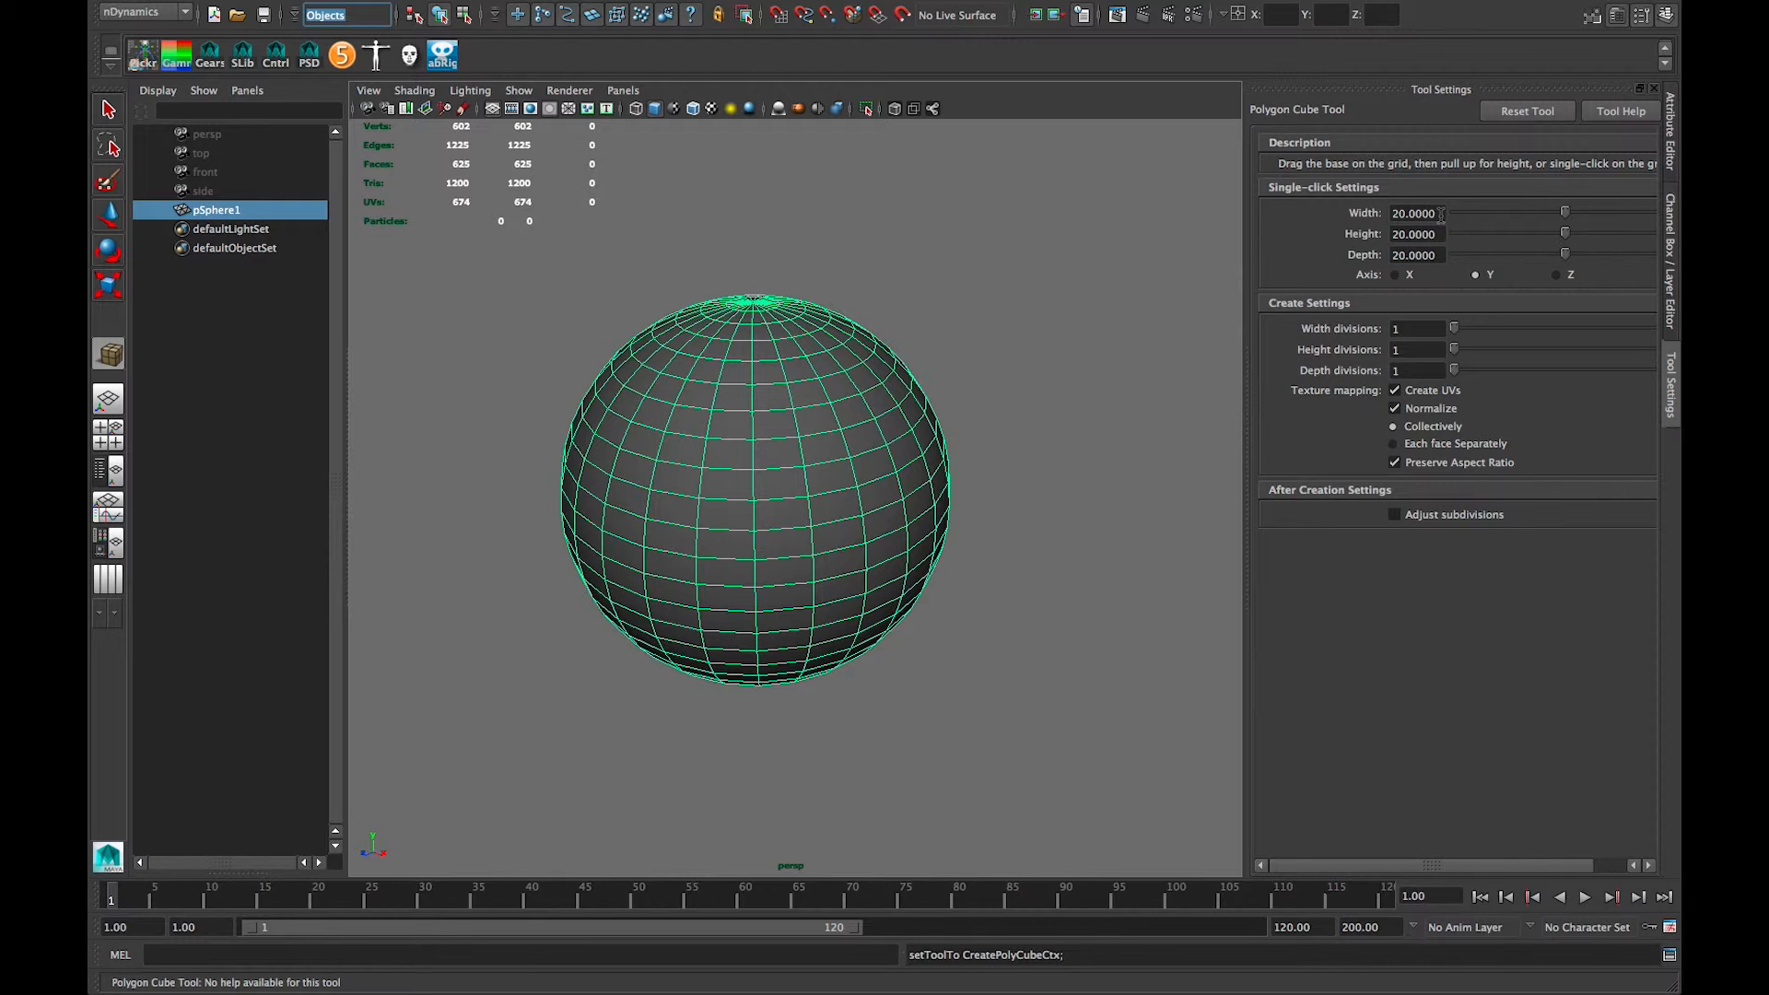
{"action": "key", "text": "Tab"}
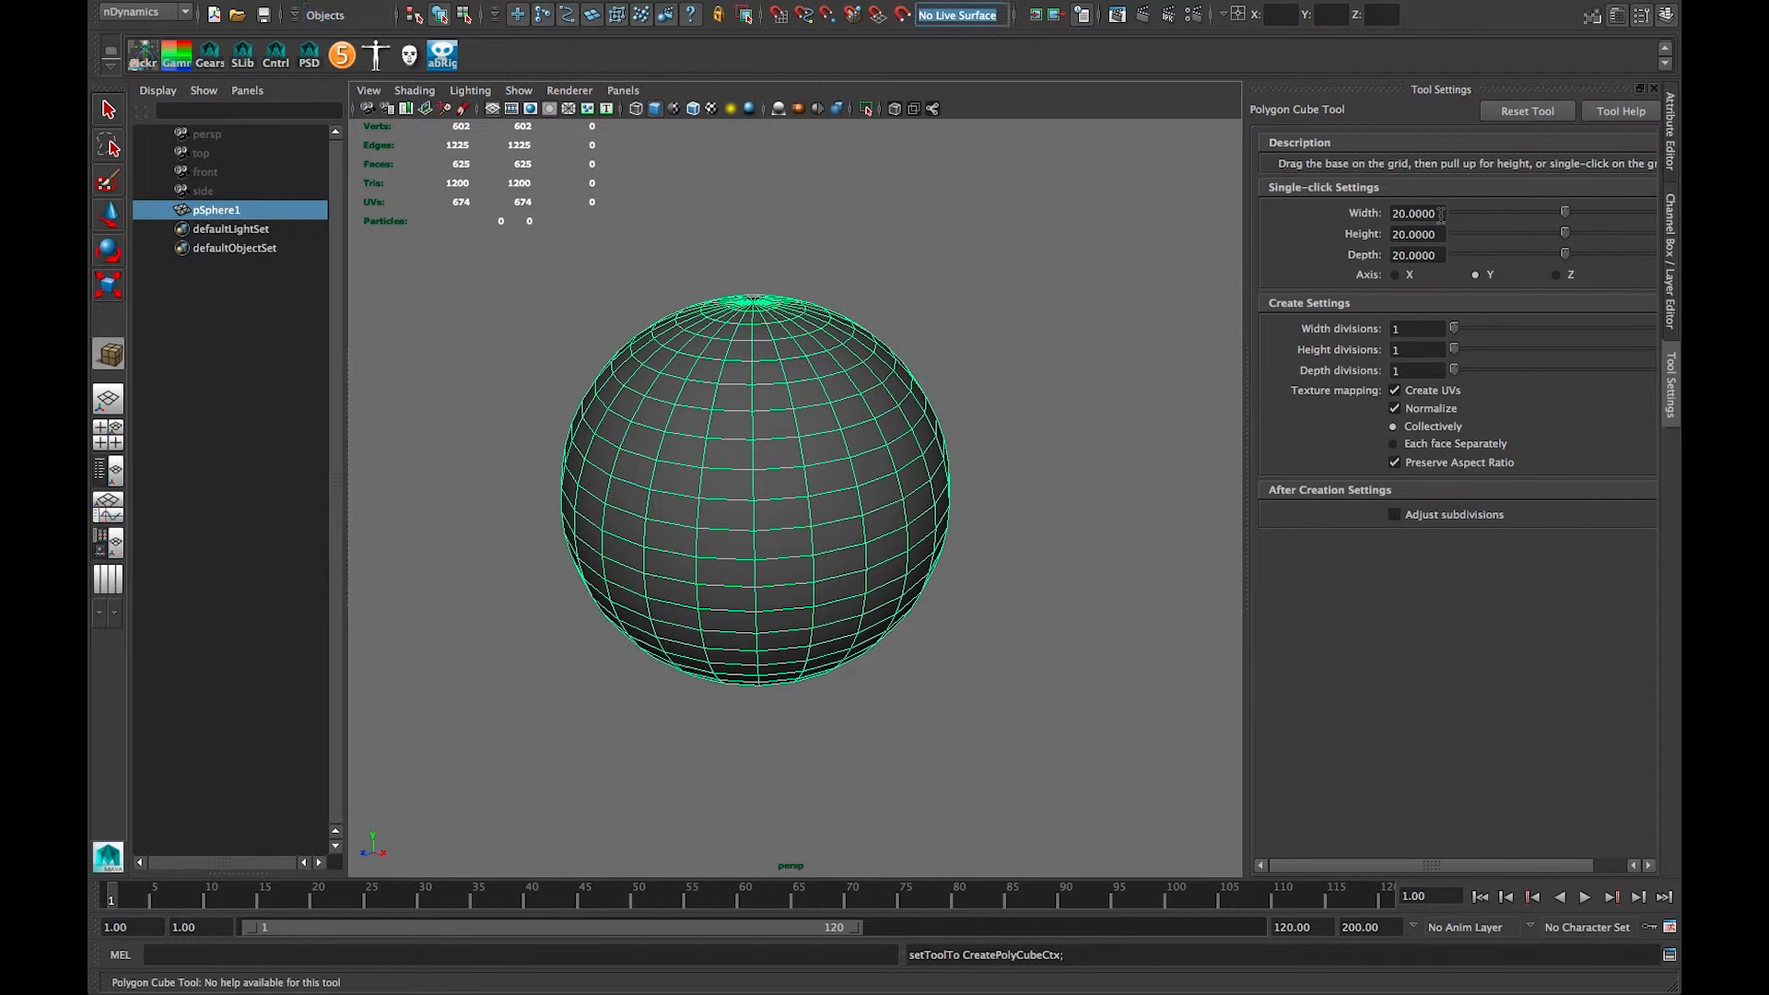
Step: Set the cube's width, height and depth divisions to 10 and place the cube beside the sphere
{"action": "left_click", "coordinate": [1427, 327]}
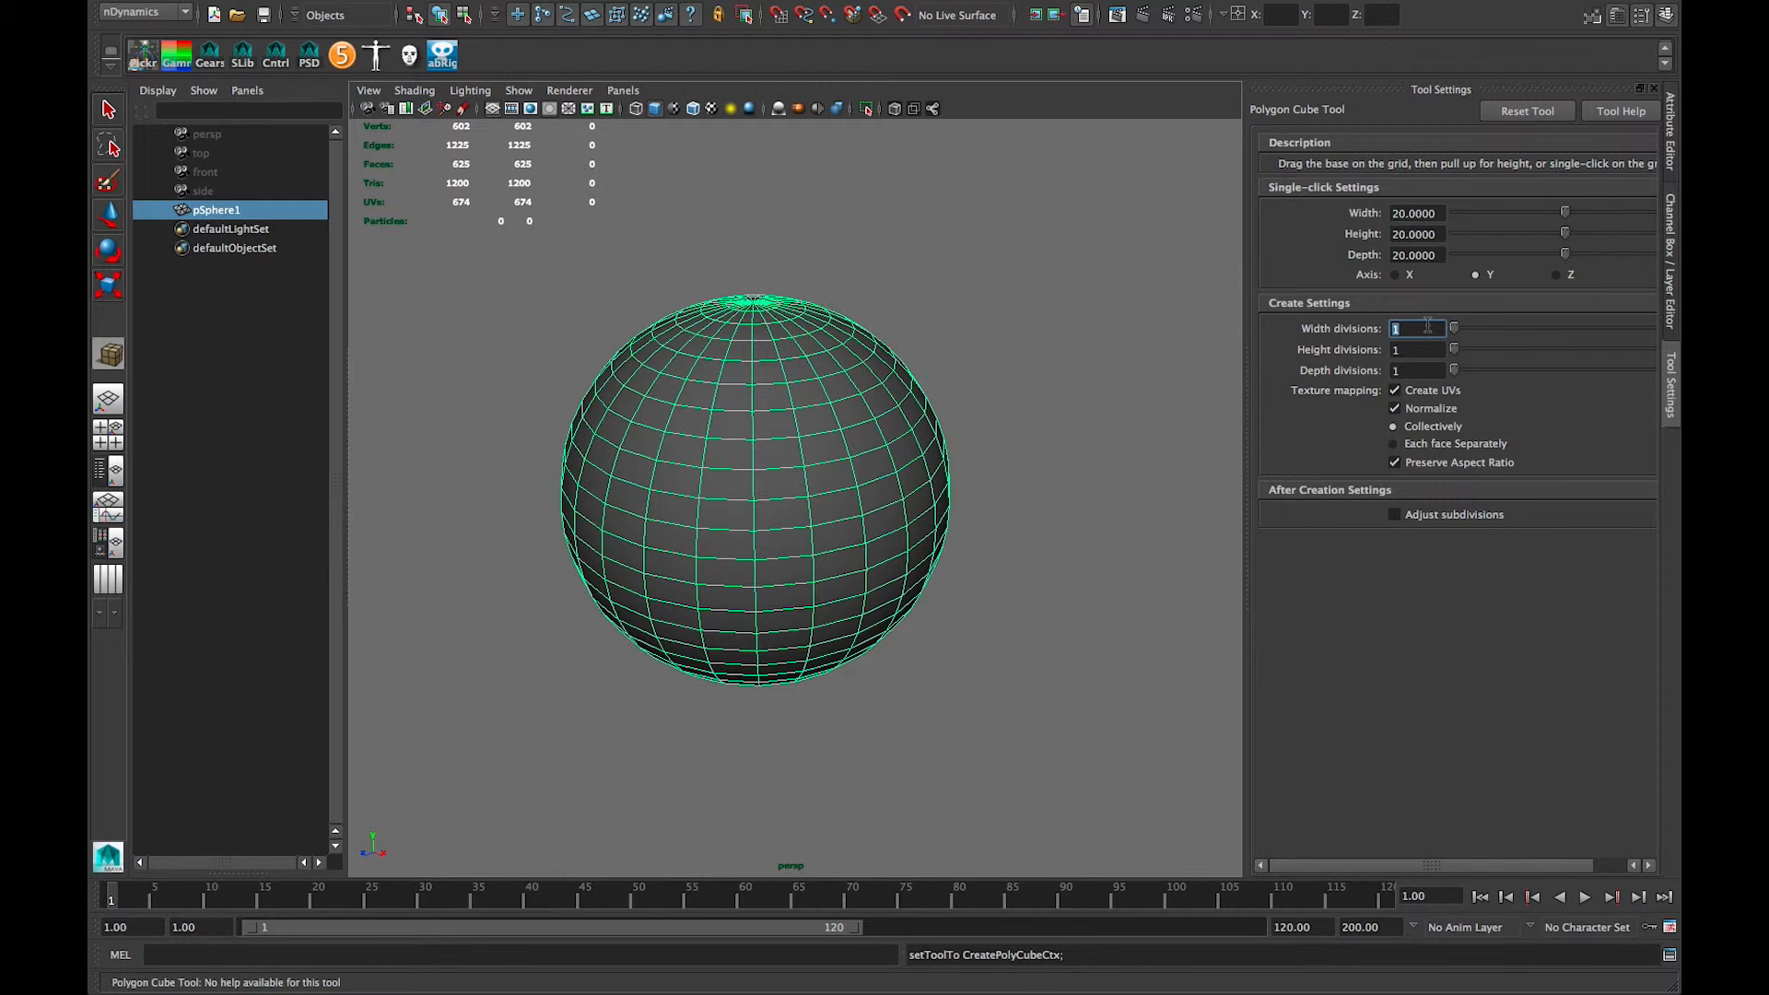
{"action": "type", "text": "10"}
{"action": "key", "text": "Tab"}
{"action": "type", "text": "10"}
{"action": "key", "text": "Tab"}
{"action": "type", "text": "10"}
{"action": "key", "text": "Return"}
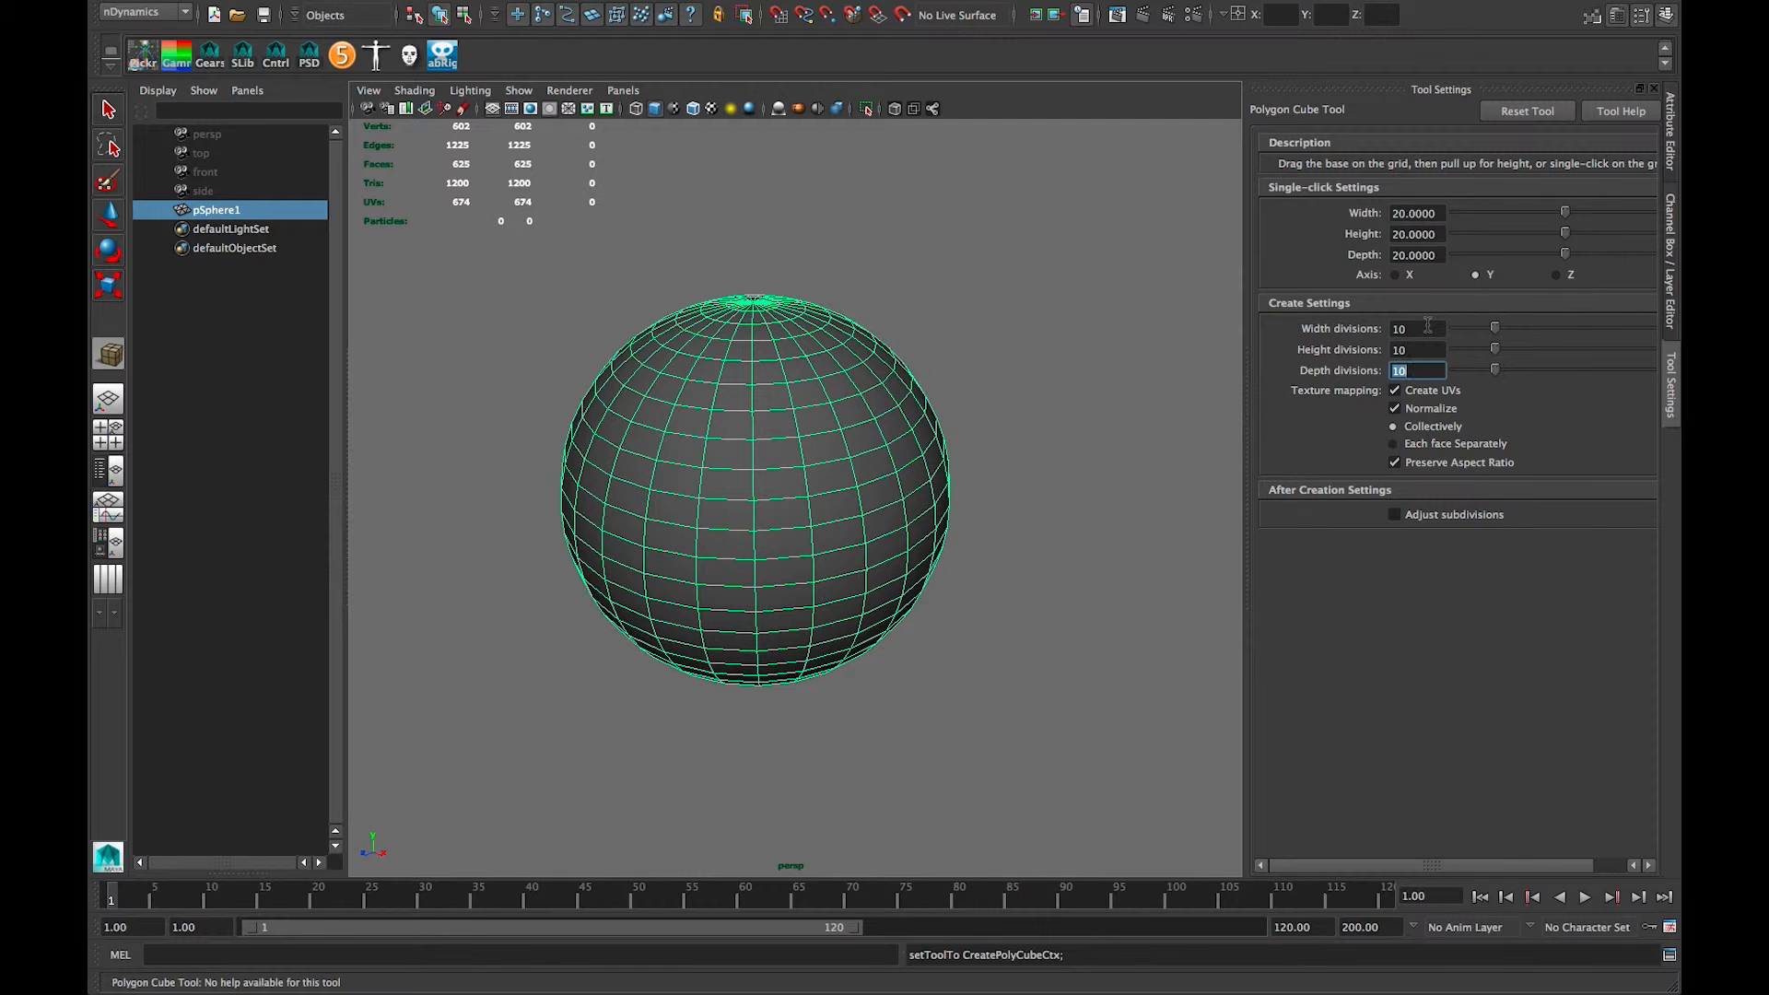
{"action": "left_click", "coordinate": [903, 655]}
{"action": "right_click_drag", "start_coordinate": [1139, 638], "coordinate": [921, 619], "text": "alt"}
{"action": "left_click_drag", "start_coordinate": [875, 612], "coordinate": [792, 518], "text": "alt"}
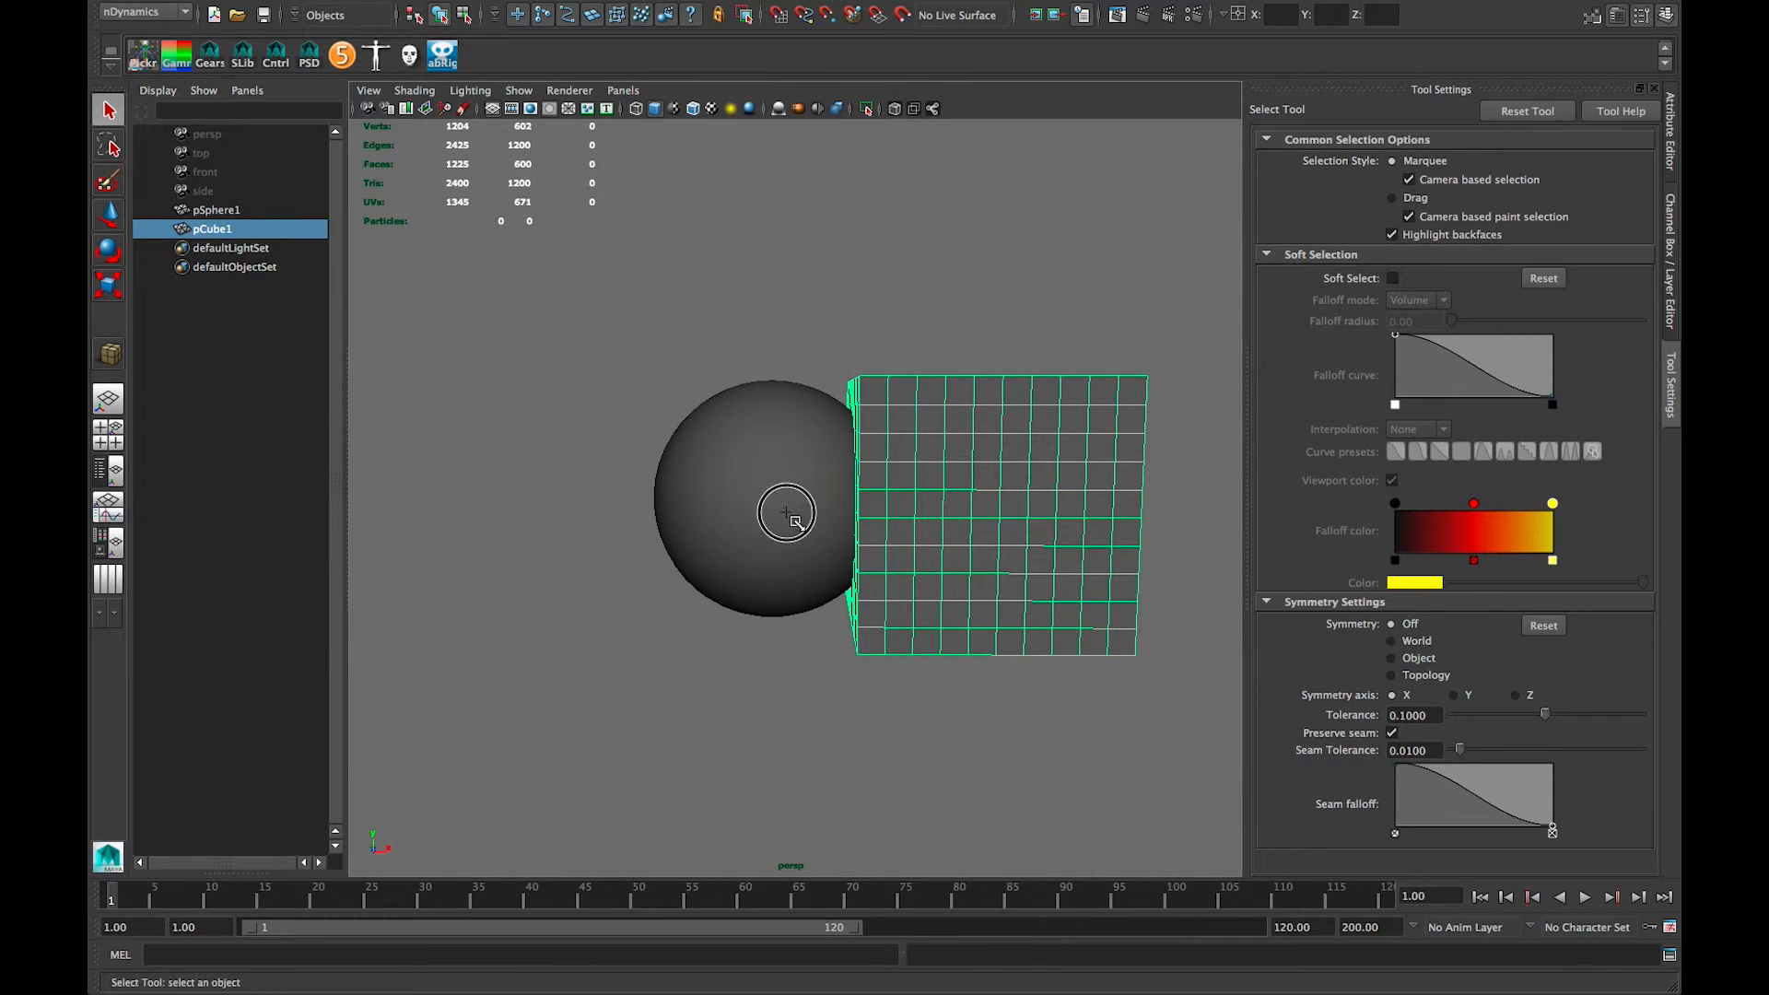
Step: Set the sphere's X, Y and Z translation to 0 and show its polySphere1 creation settings
{"action": "left_click", "coordinate": [792, 517]}
{"action": "left_click", "coordinate": [1671, 217]}
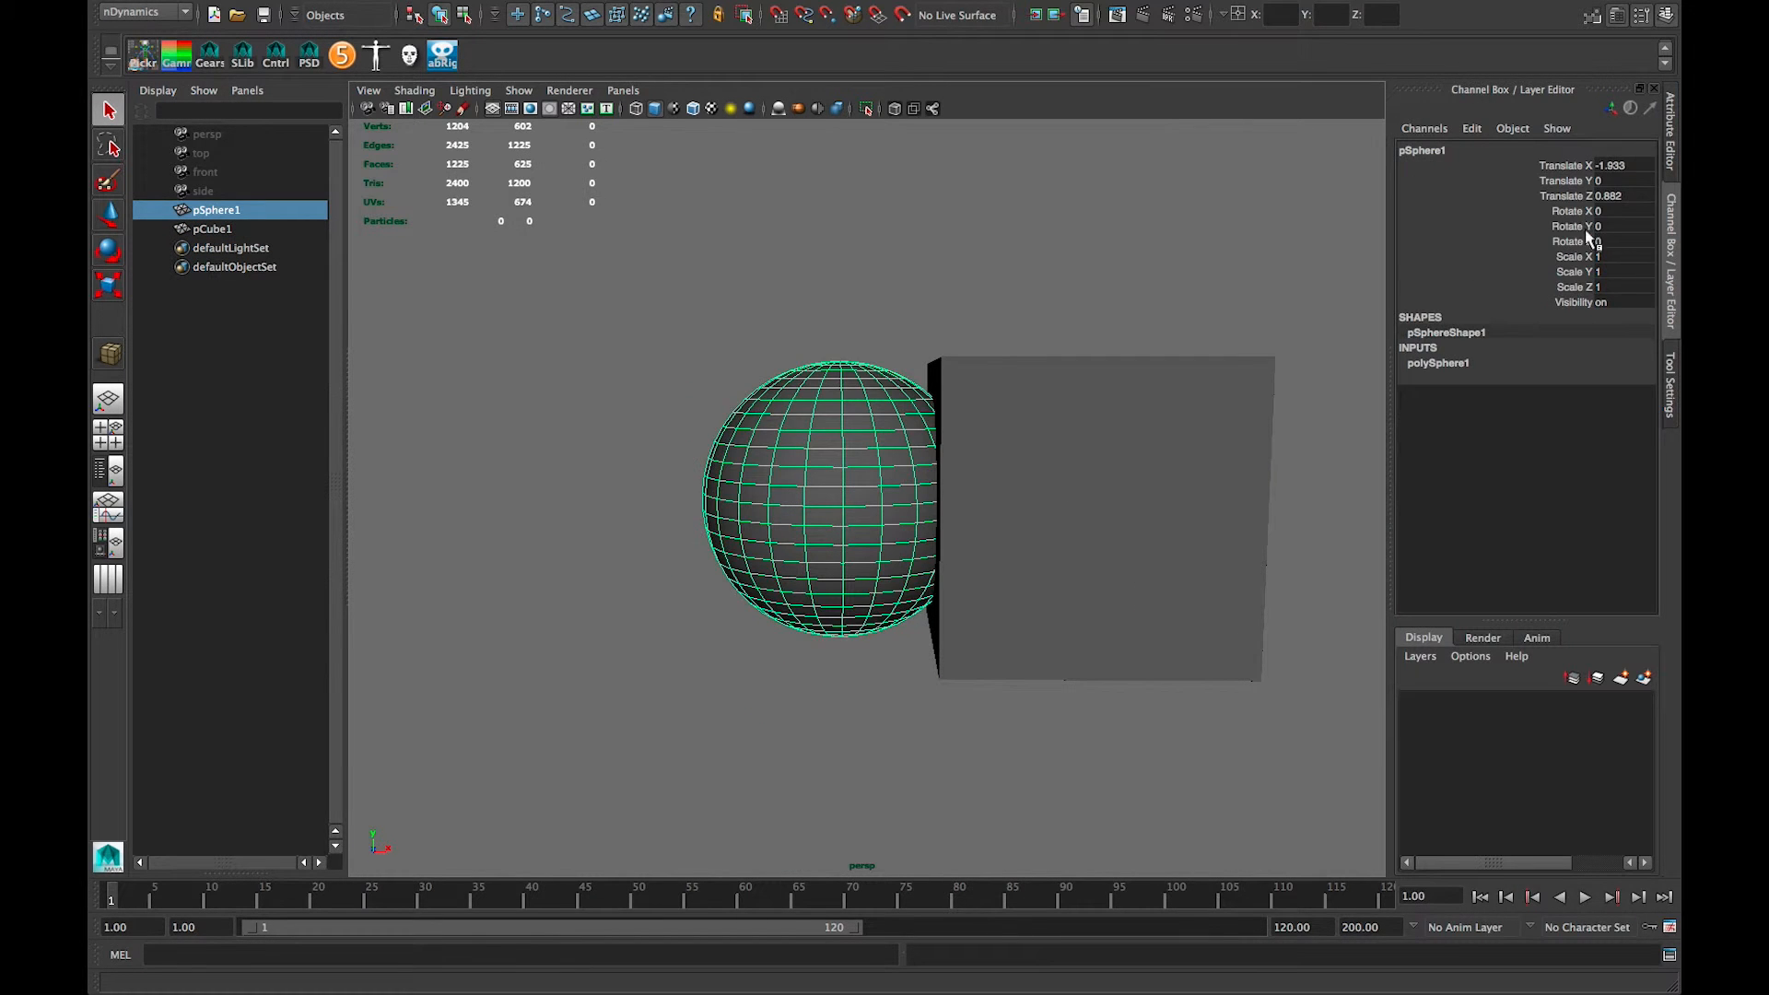
{"action": "double_click", "coordinate": [1613, 165]}
{"action": "key", "text": "Tab"}
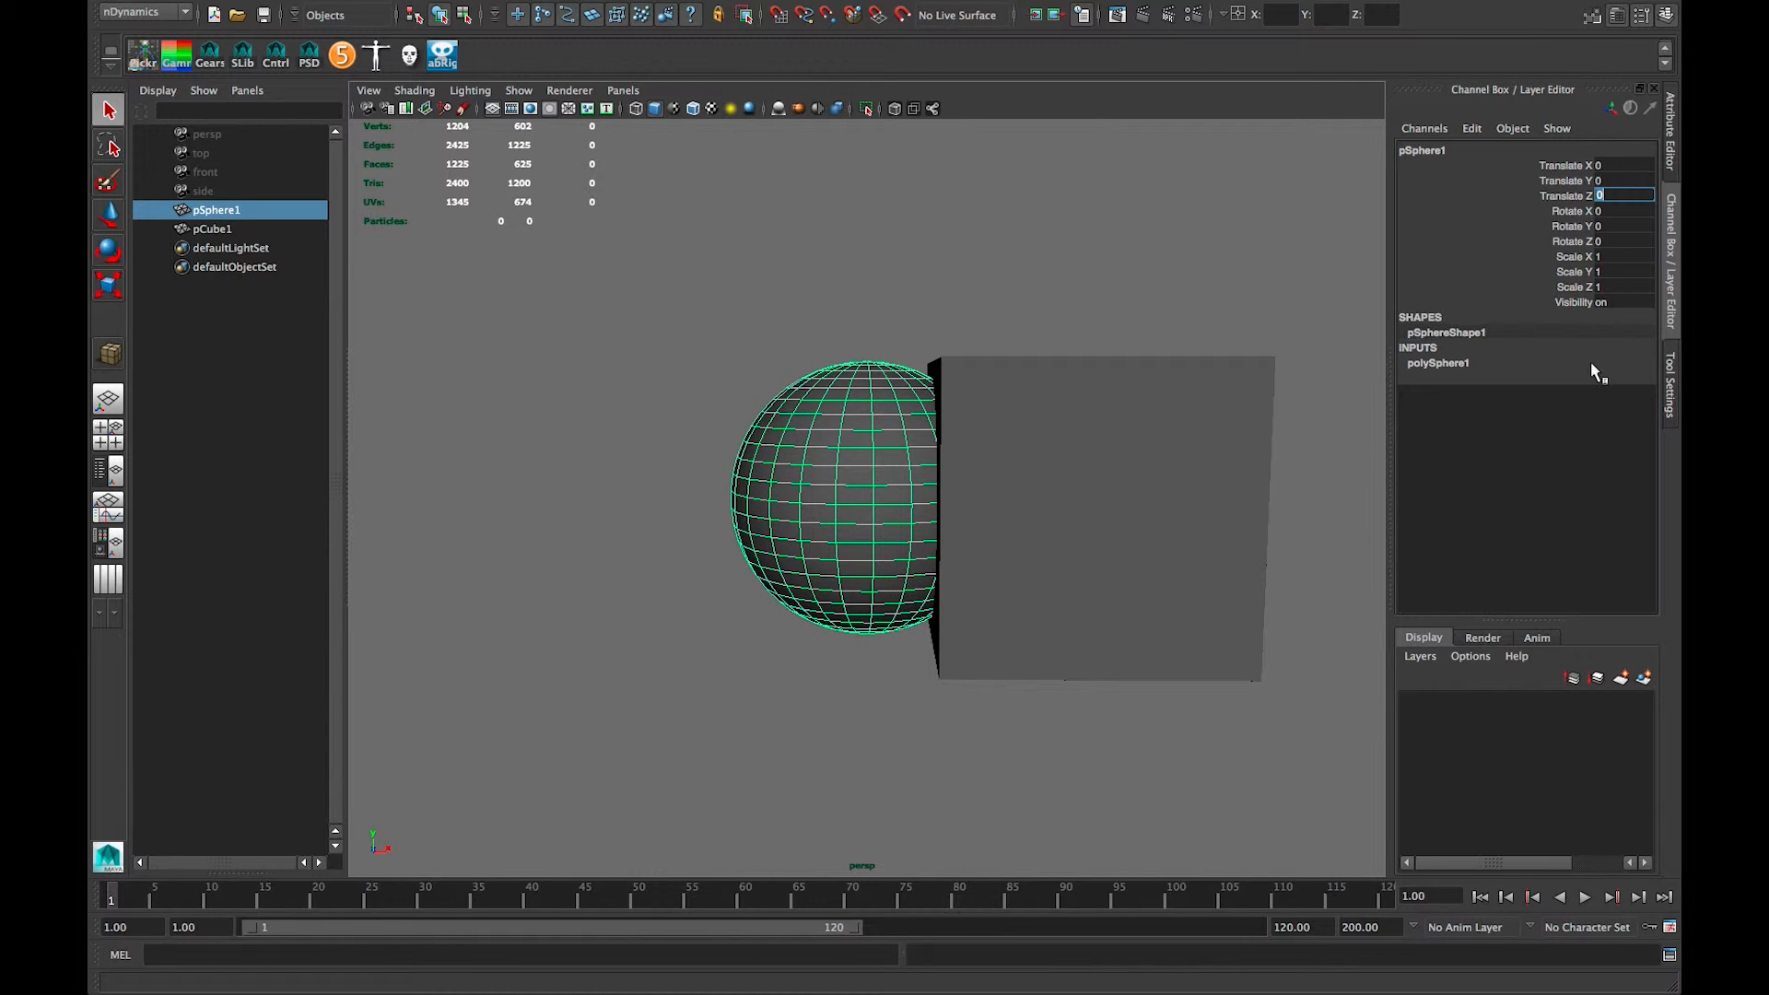
{"action": "left_click", "coordinate": [1465, 365]}
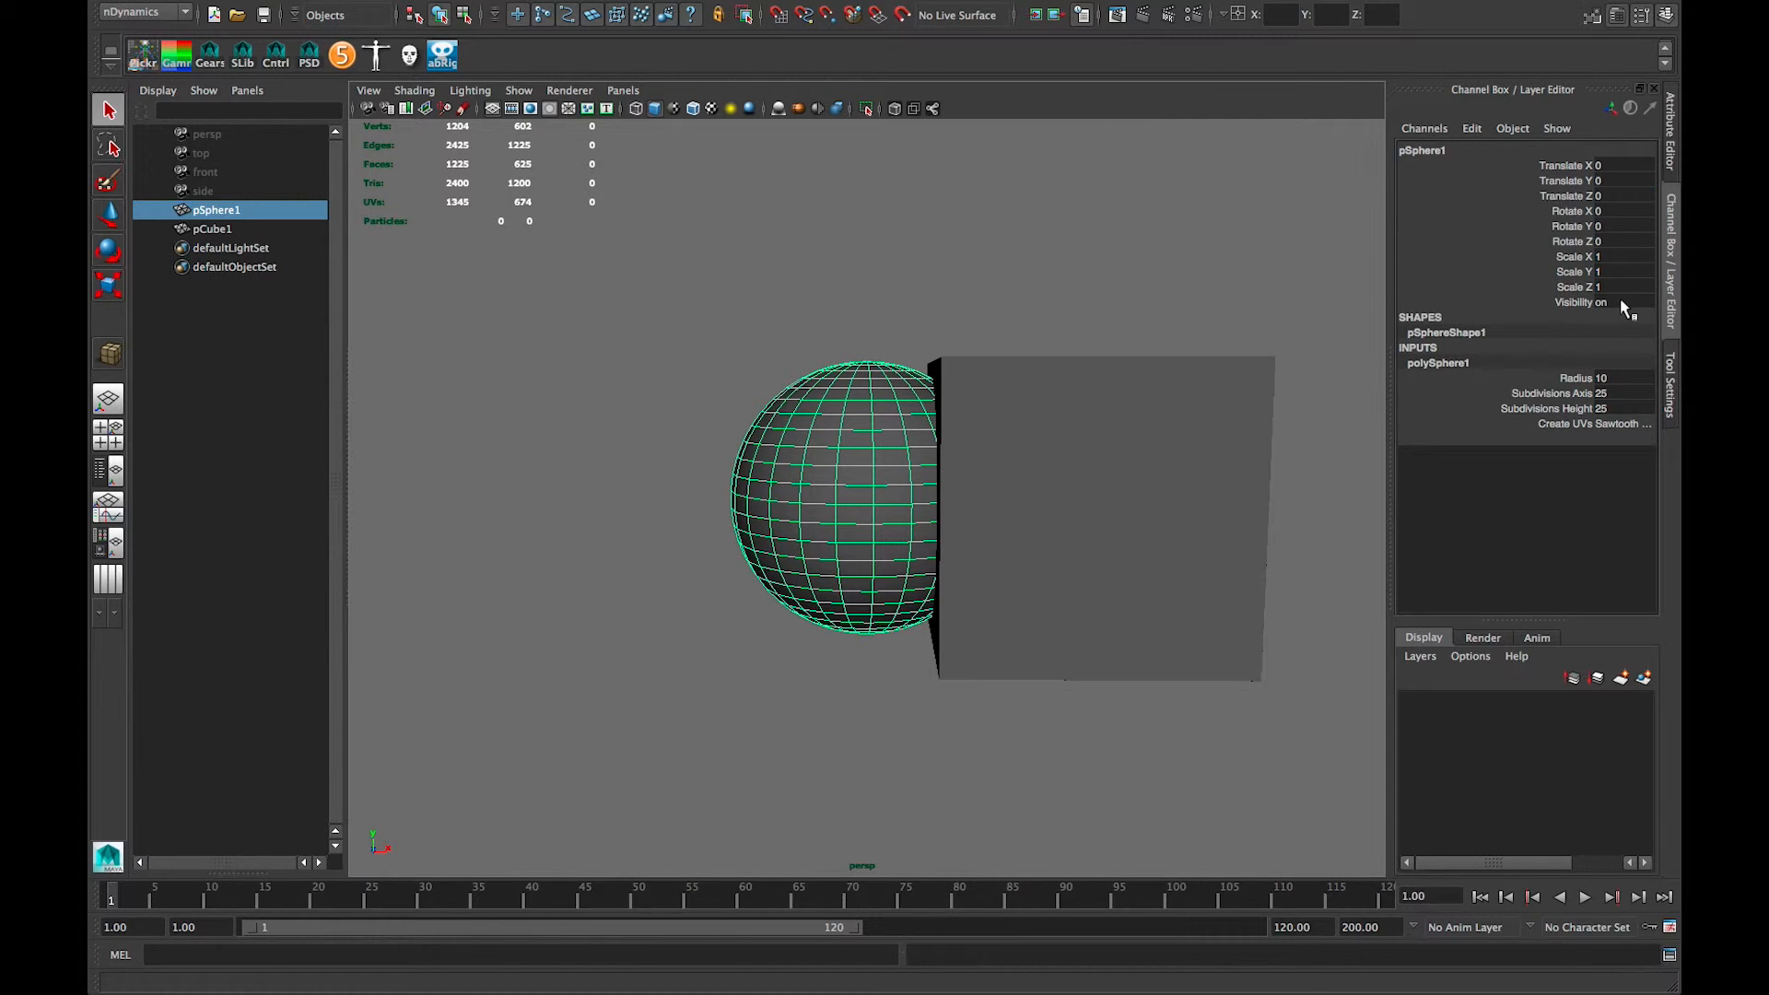
Step: Center the cube at the origin by setting its X, Y and Z translation to 0
{"action": "left_click", "coordinate": [1235, 468]}
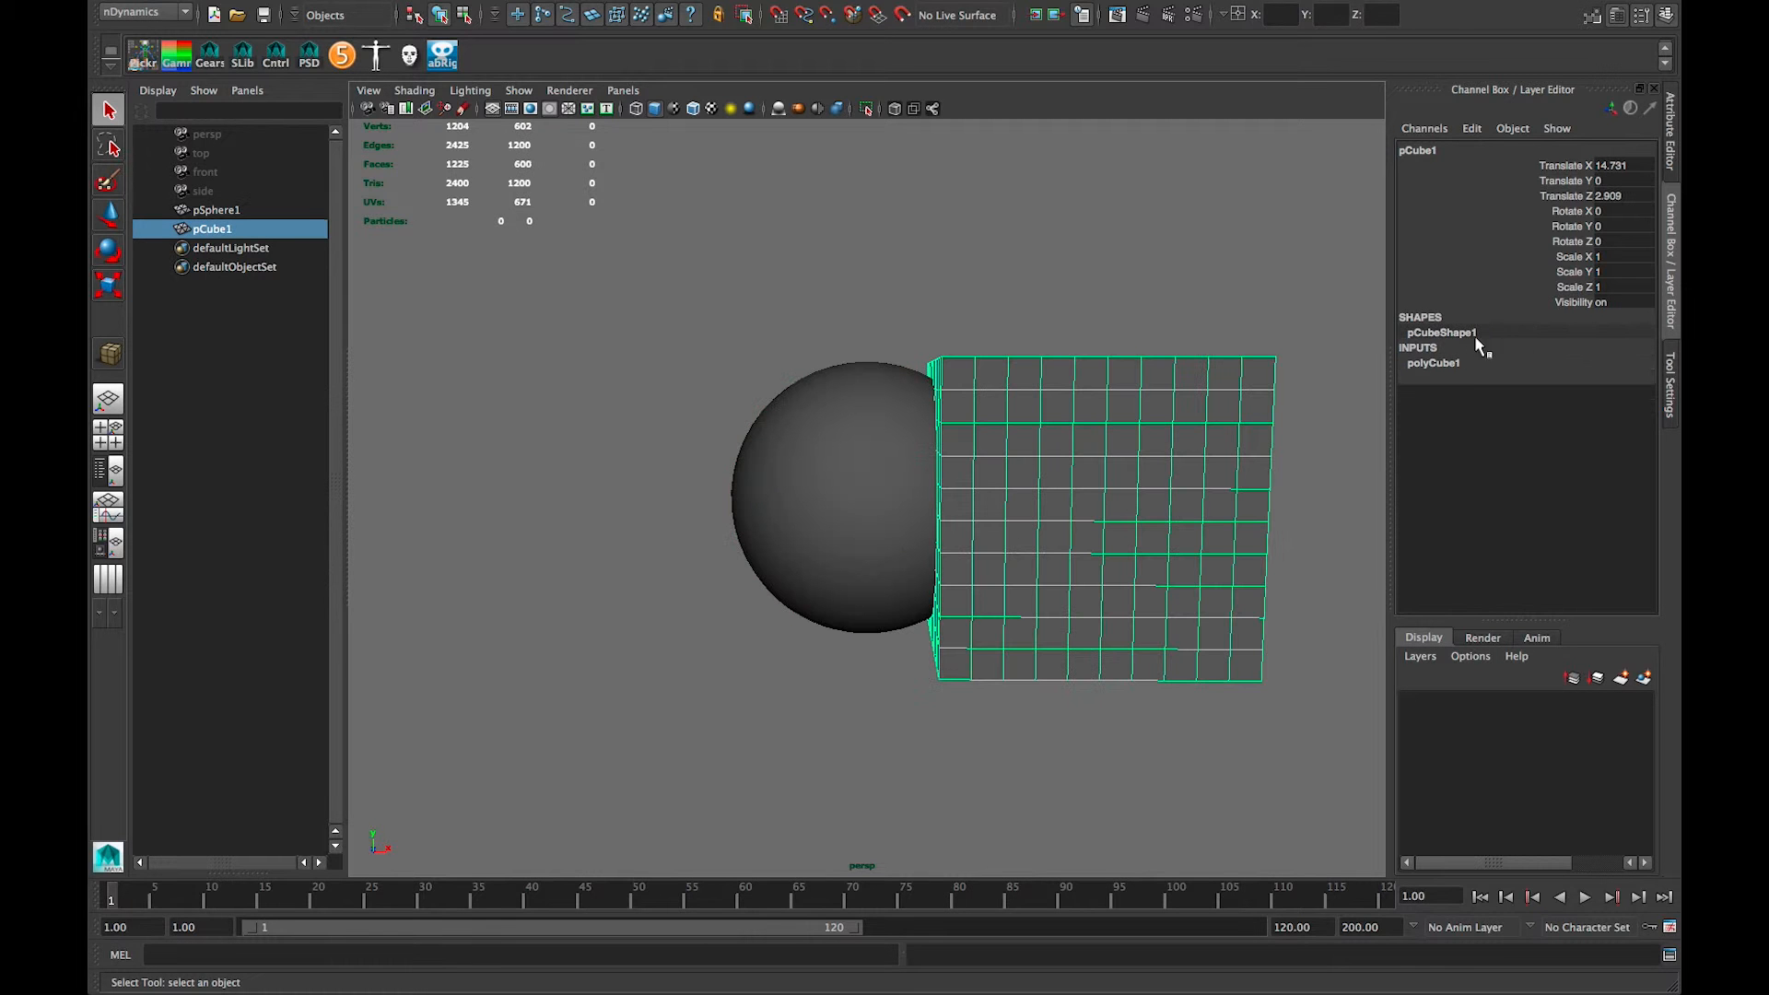
{"action": "left_click", "coordinate": [1433, 363]}
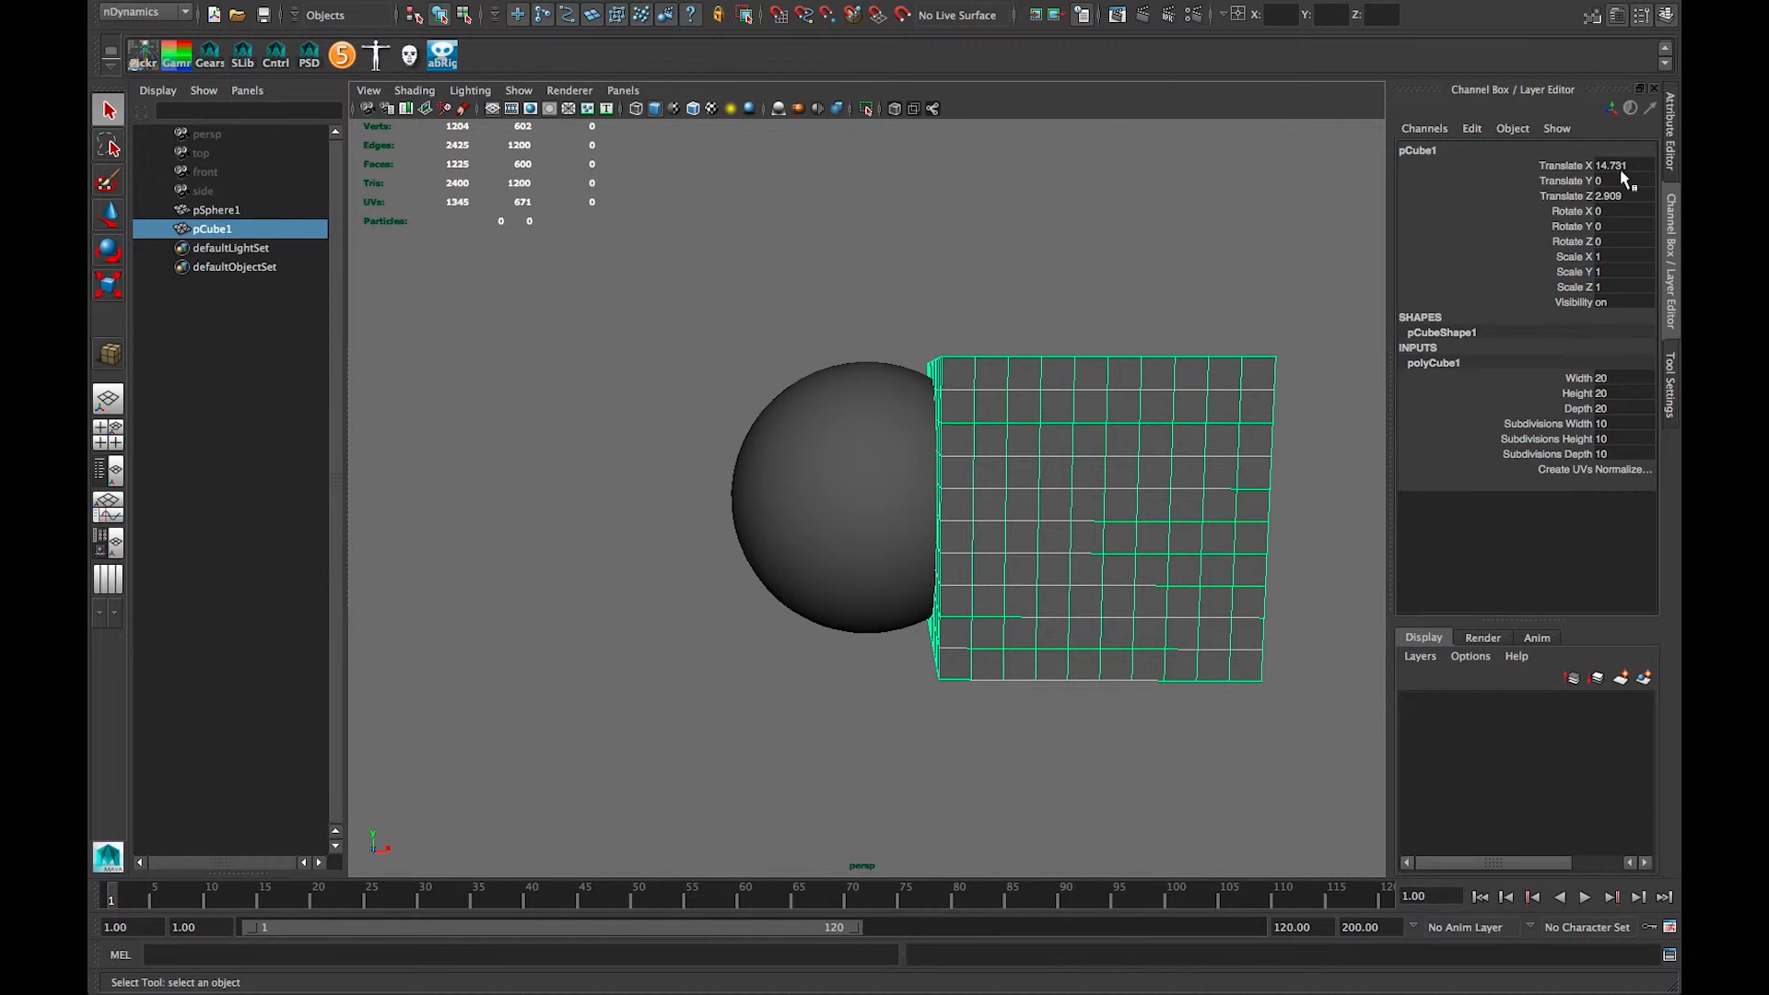
{"action": "key", "text": "Tab"}
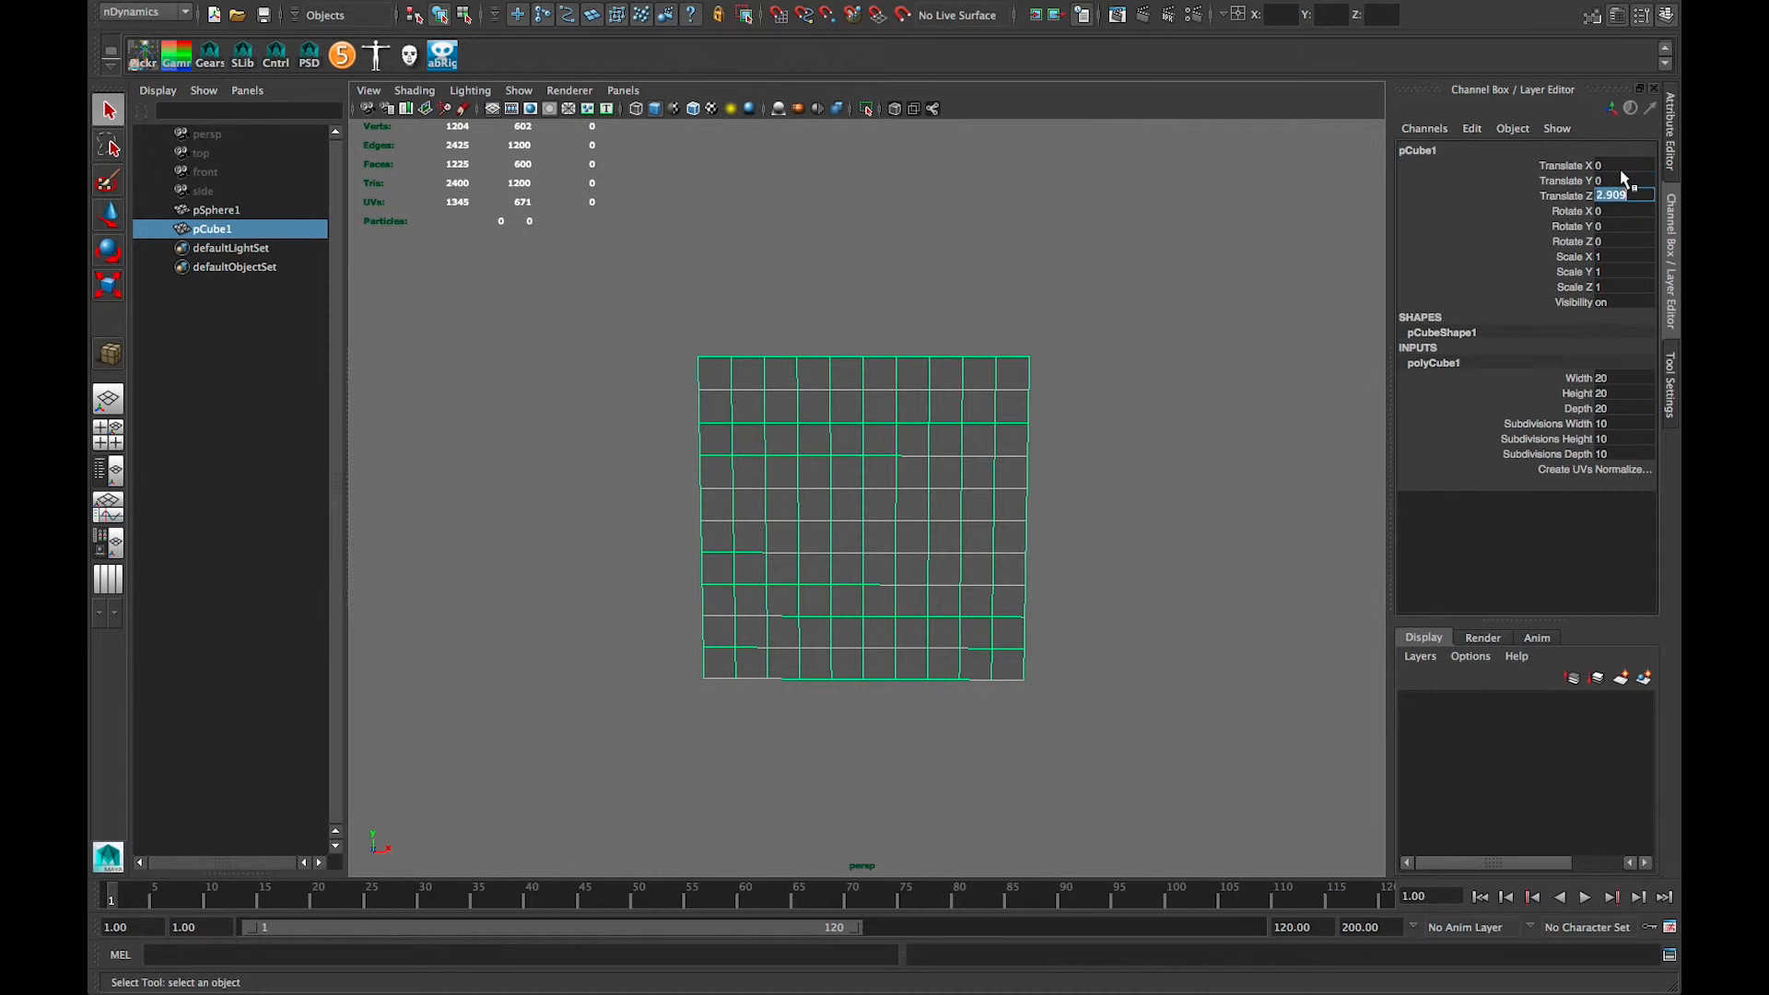
{"action": "key", "text": "Return"}
{"action": "mouse_move", "coordinate": [1042, 758]}
{"action": "left_mouse_down", "text": "alt"}
{"action": "mouse_move", "coordinate": [1043, 778]}
{"action": "mouse_move", "coordinate": [1053, 757]}
{"action": "left_mouse_up", "text": "alt"}
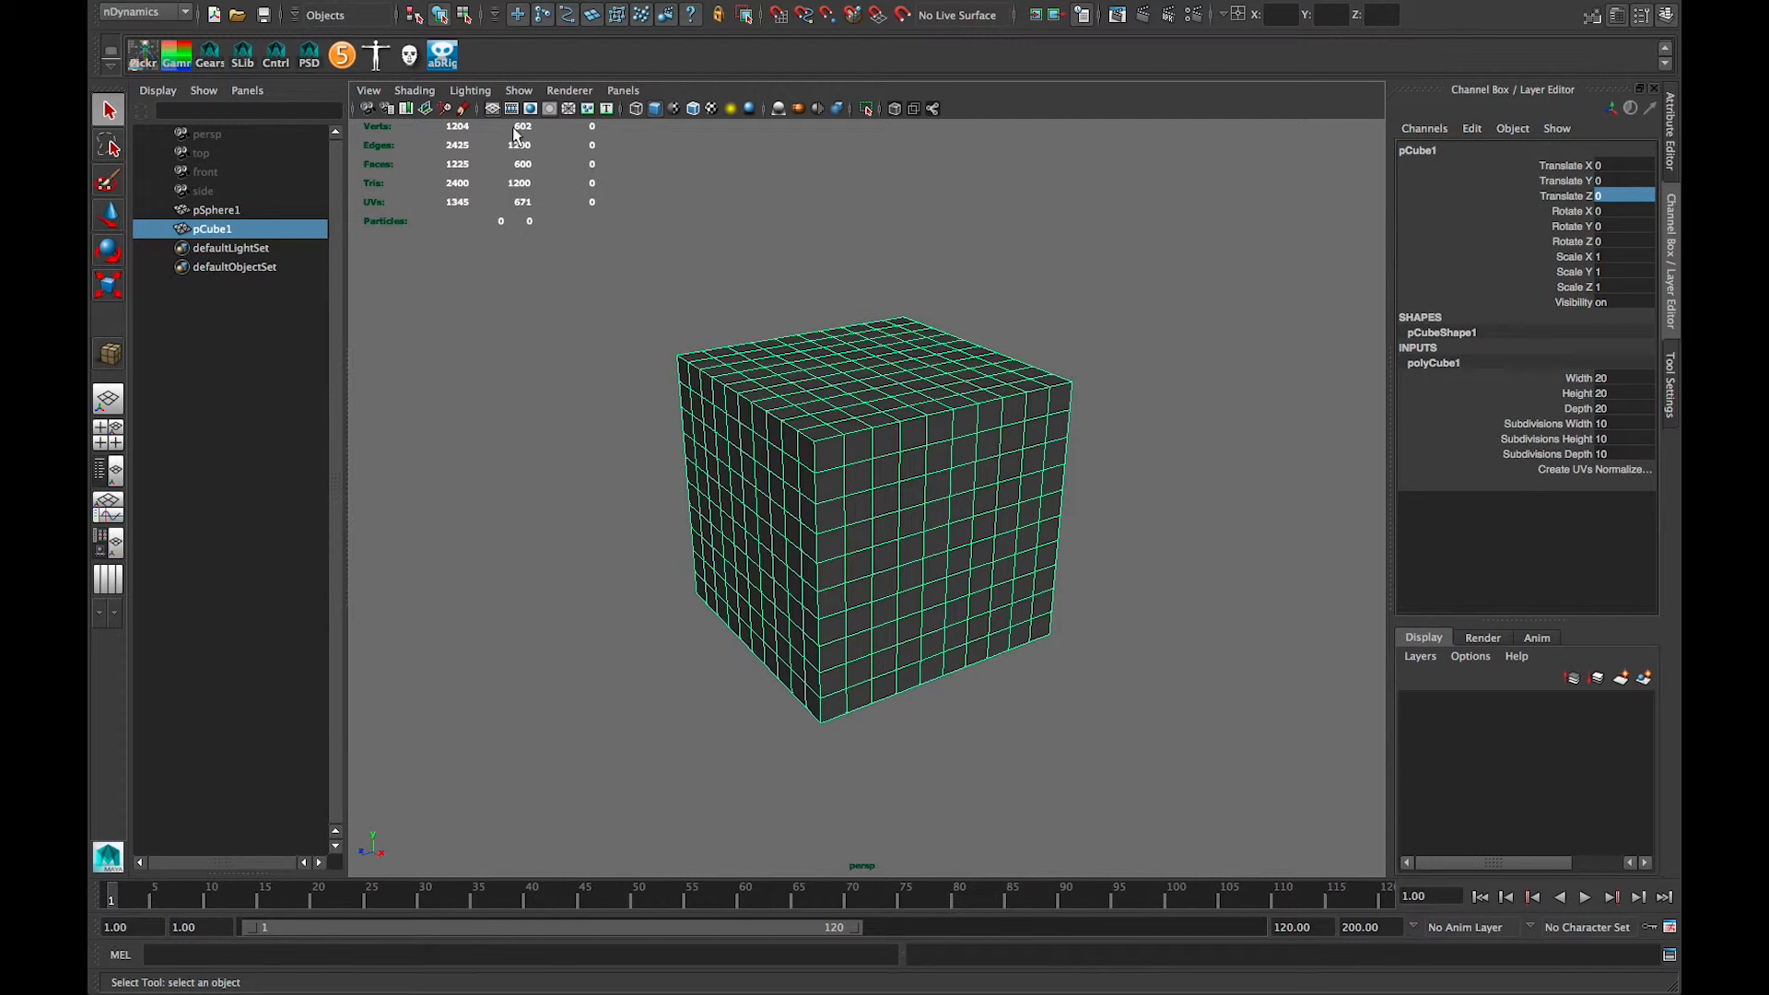
Step: Rename the sphere poly_goal1 and the cube poly_goal2, leaving nothing selected
{"action": "left_click", "coordinate": [214, 209]}
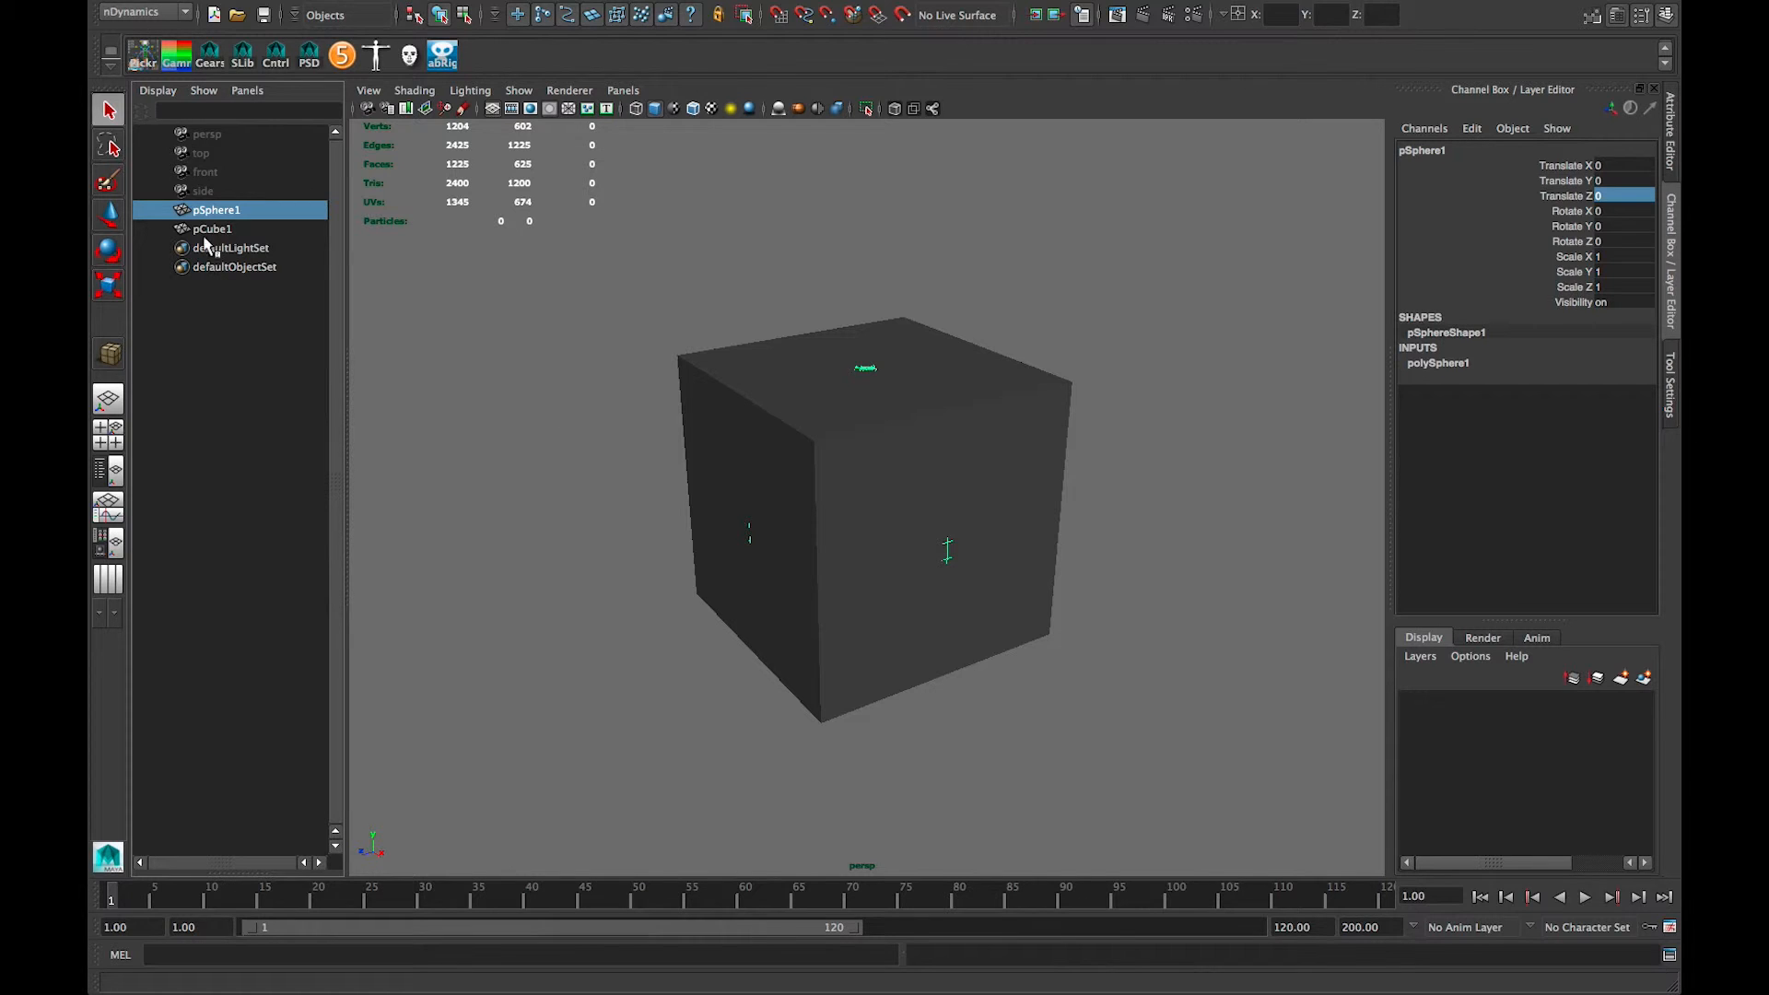
{"action": "double_click", "coordinate": [234, 214]}
{"action": "type", "text": "poly_geal1"}
{"action": "key", "text": "Return"}
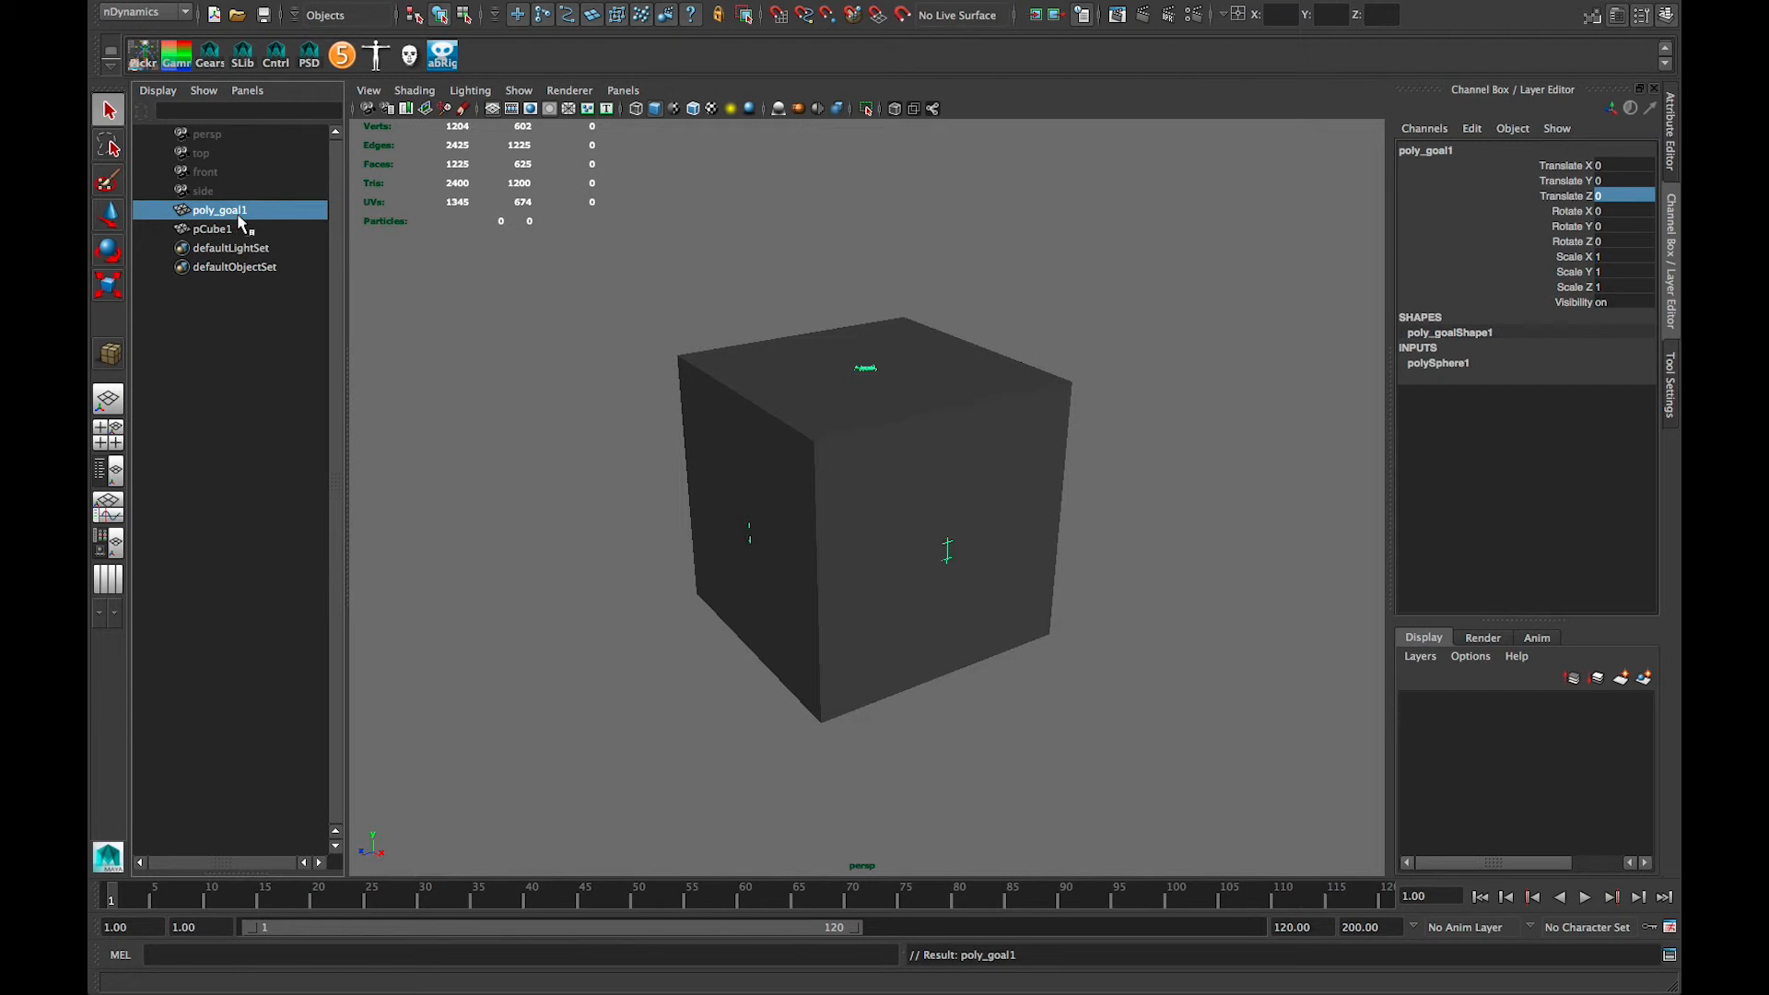
{"action": "double_click", "coordinate": [237, 228]}
{"action": "type", "text": "poly_goal2"}
{"action": "key", "text": "Return"}
{"action": "left_click", "coordinate": [524, 458]}
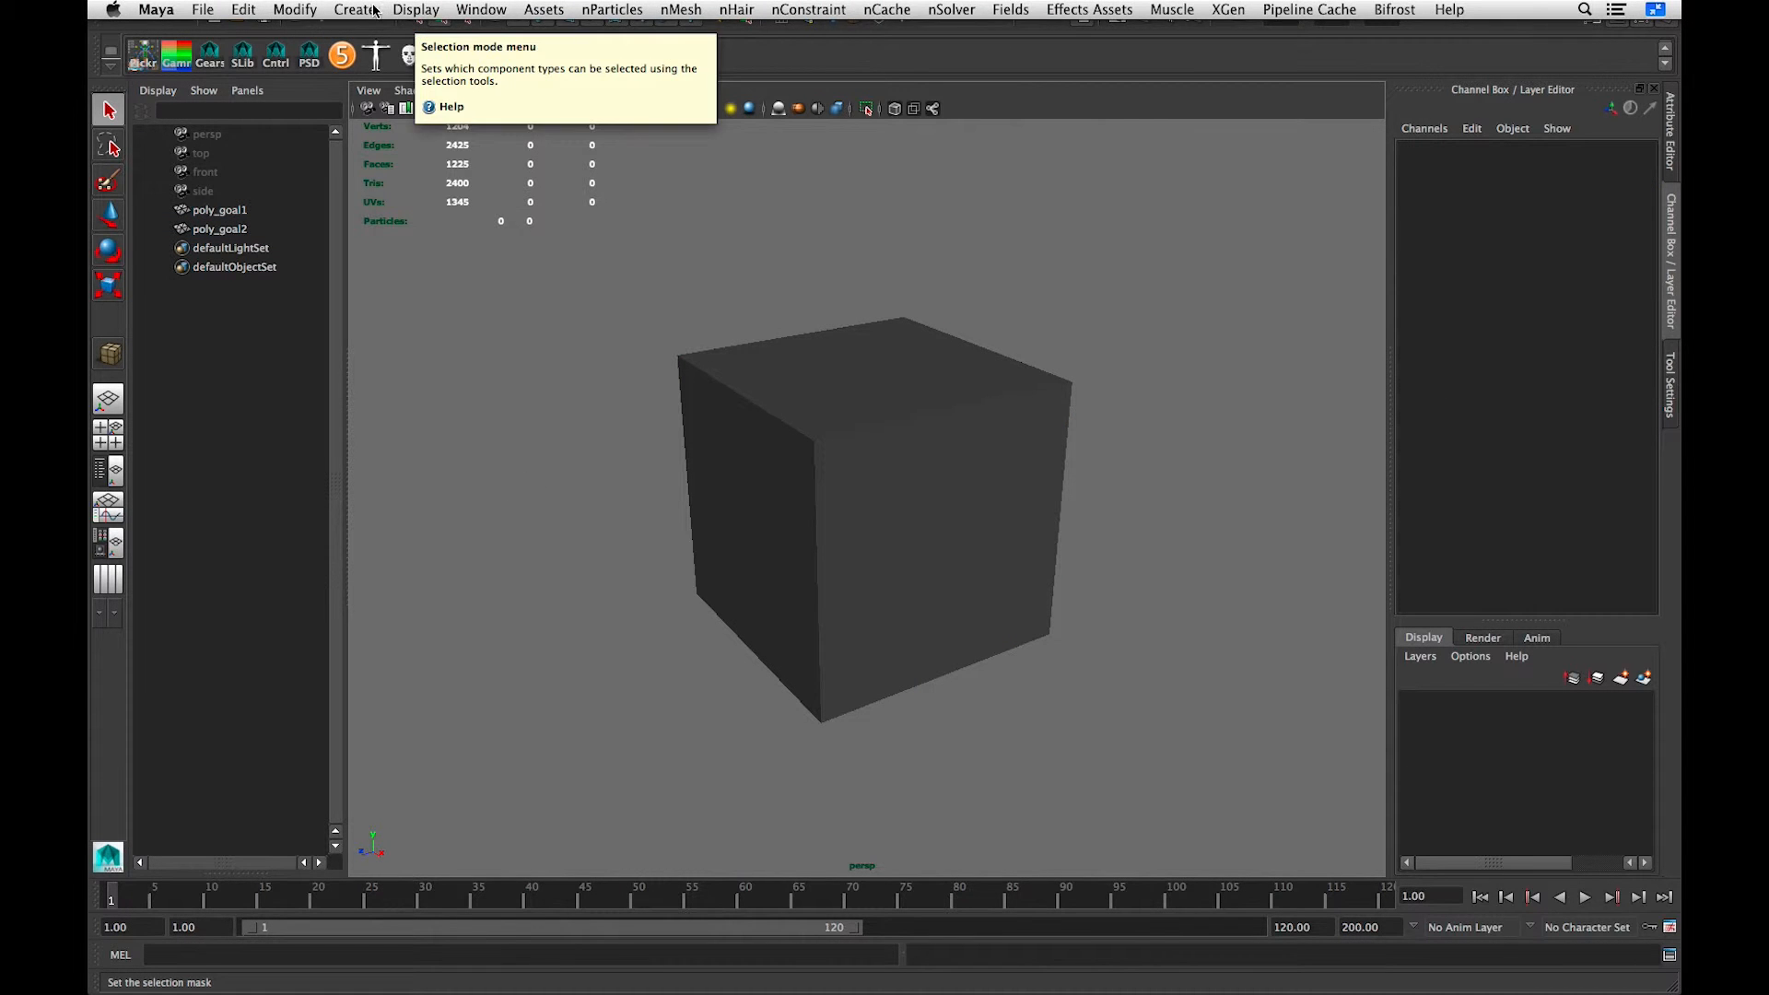
Step: Create a small polygon platonic solid with a radius of about 0.68 in the empty area beside the cube
{"action": "left_click", "coordinate": [379, 11]}
{"action": "mouse_move", "coordinate": [373, 68]}
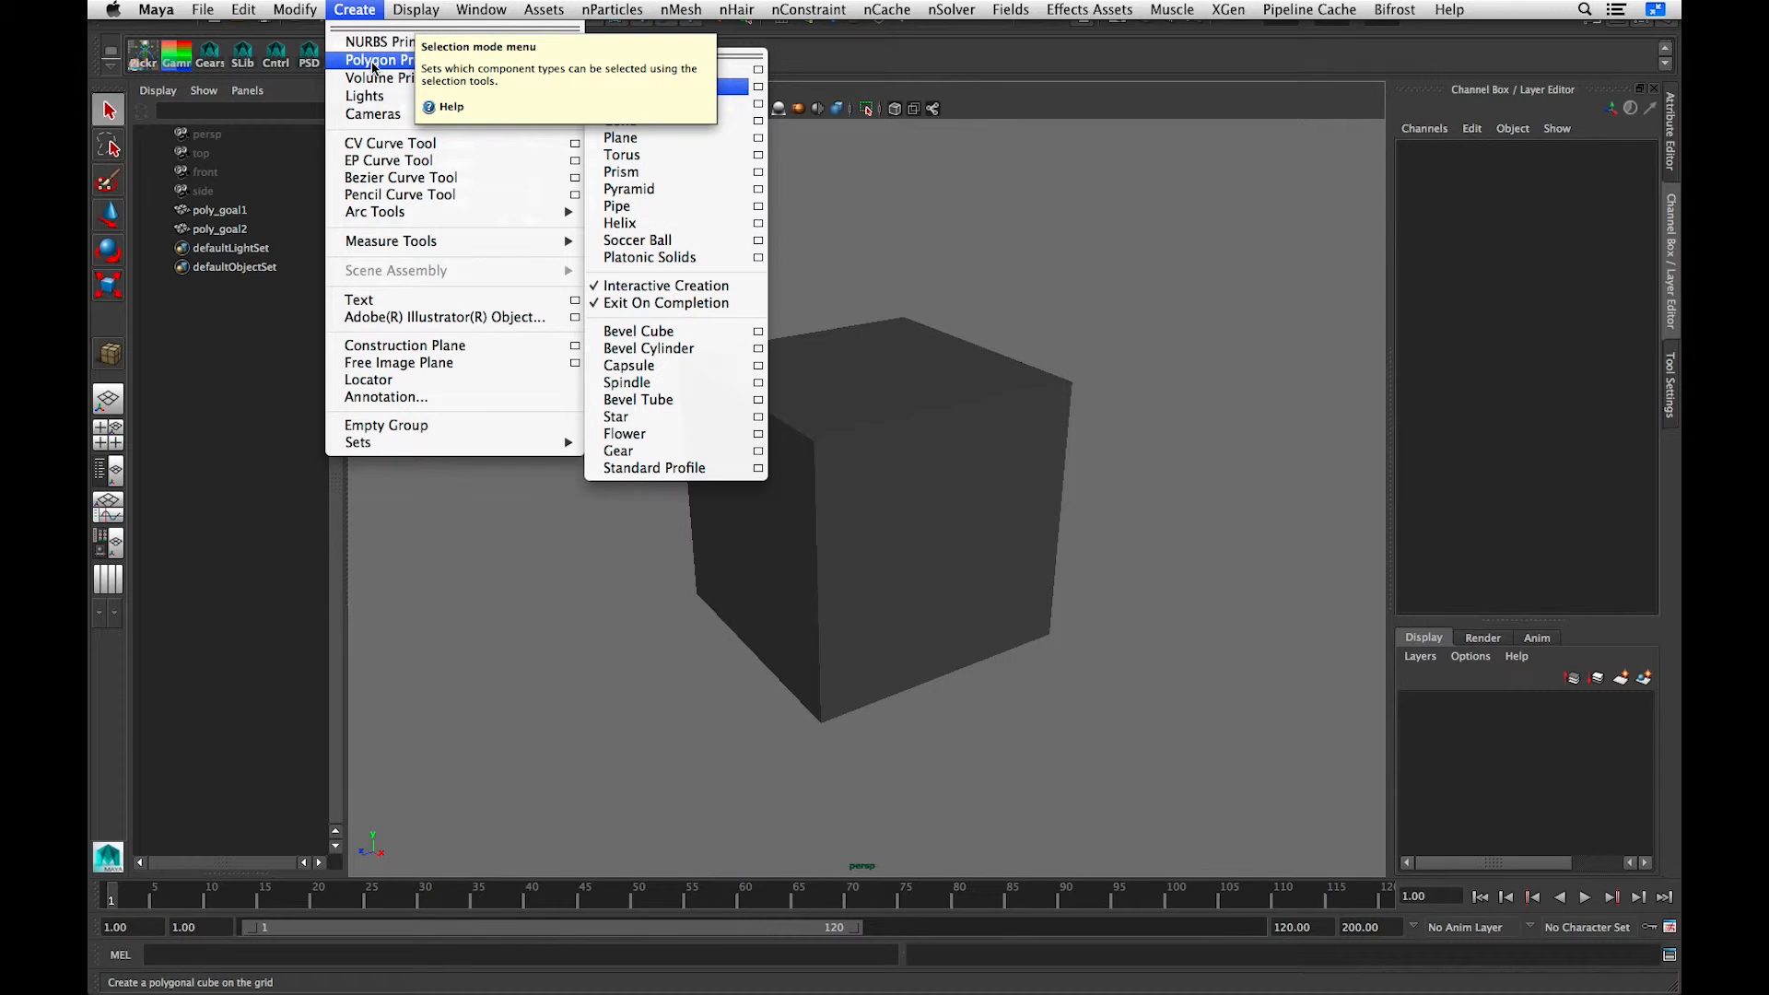
{"action": "left_click", "coordinate": [693, 260]}
{"action": "left_click_drag", "start_coordinate": [442, 520], "coordinate": [456, 526]}
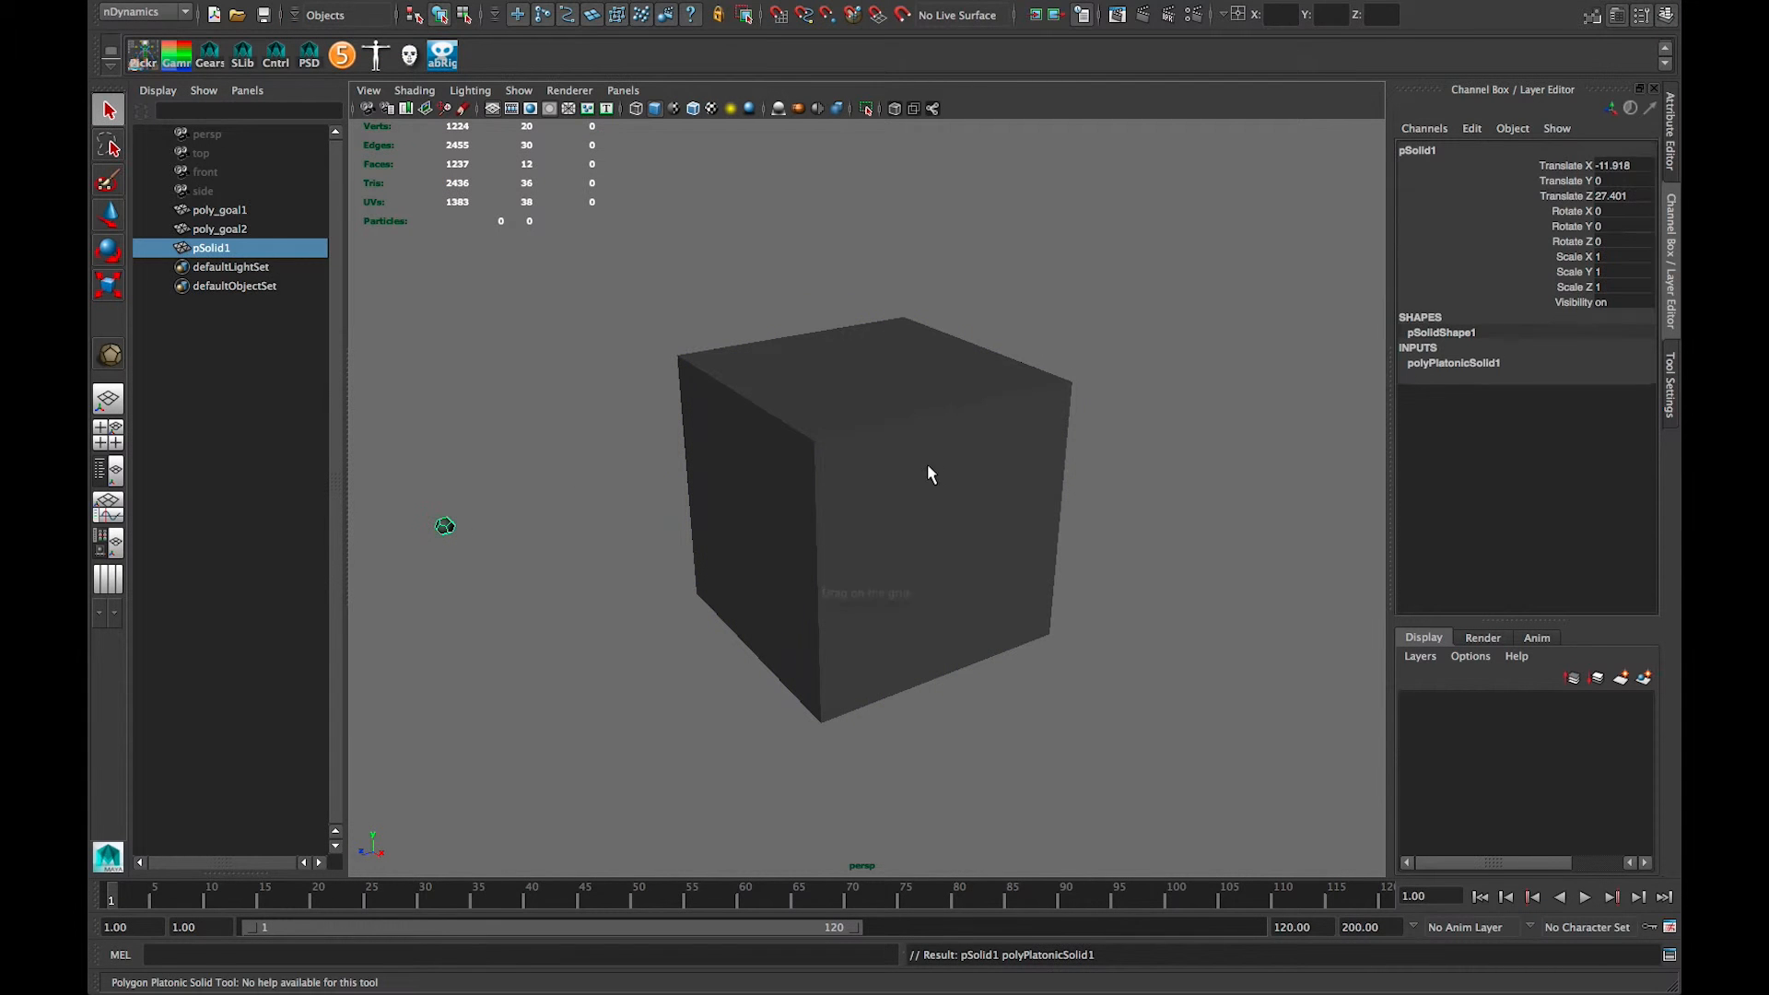
Step: Set the platonic solid's radius to 1, frame it in the view and deselect it
{"action": "left_click", "coordinate": [1453, 364]}
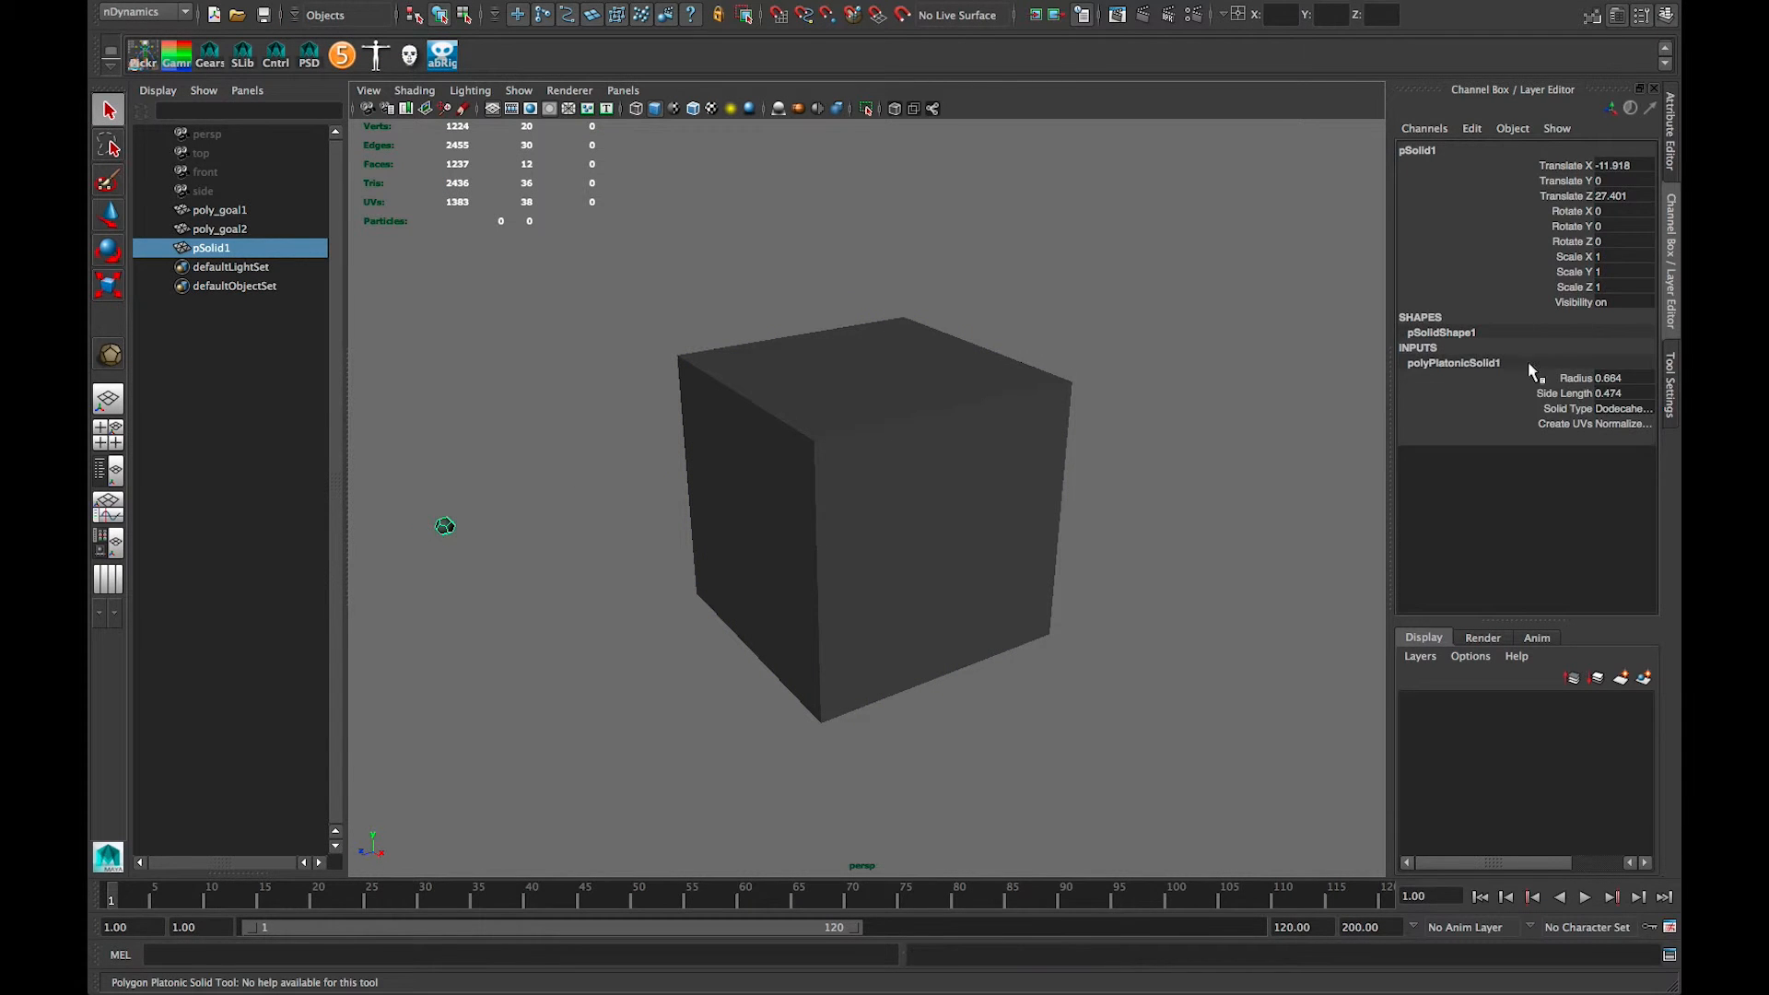
{"action": "type", "text": "1"}
{"action": "left_click", "coordinate": [1625, 391]}
{"action": "left_click", "coordinate": [566, 610]}
{"action": "left_click_drag", "start_coordinate": [497, 506], "coordinate": [411, 572]}
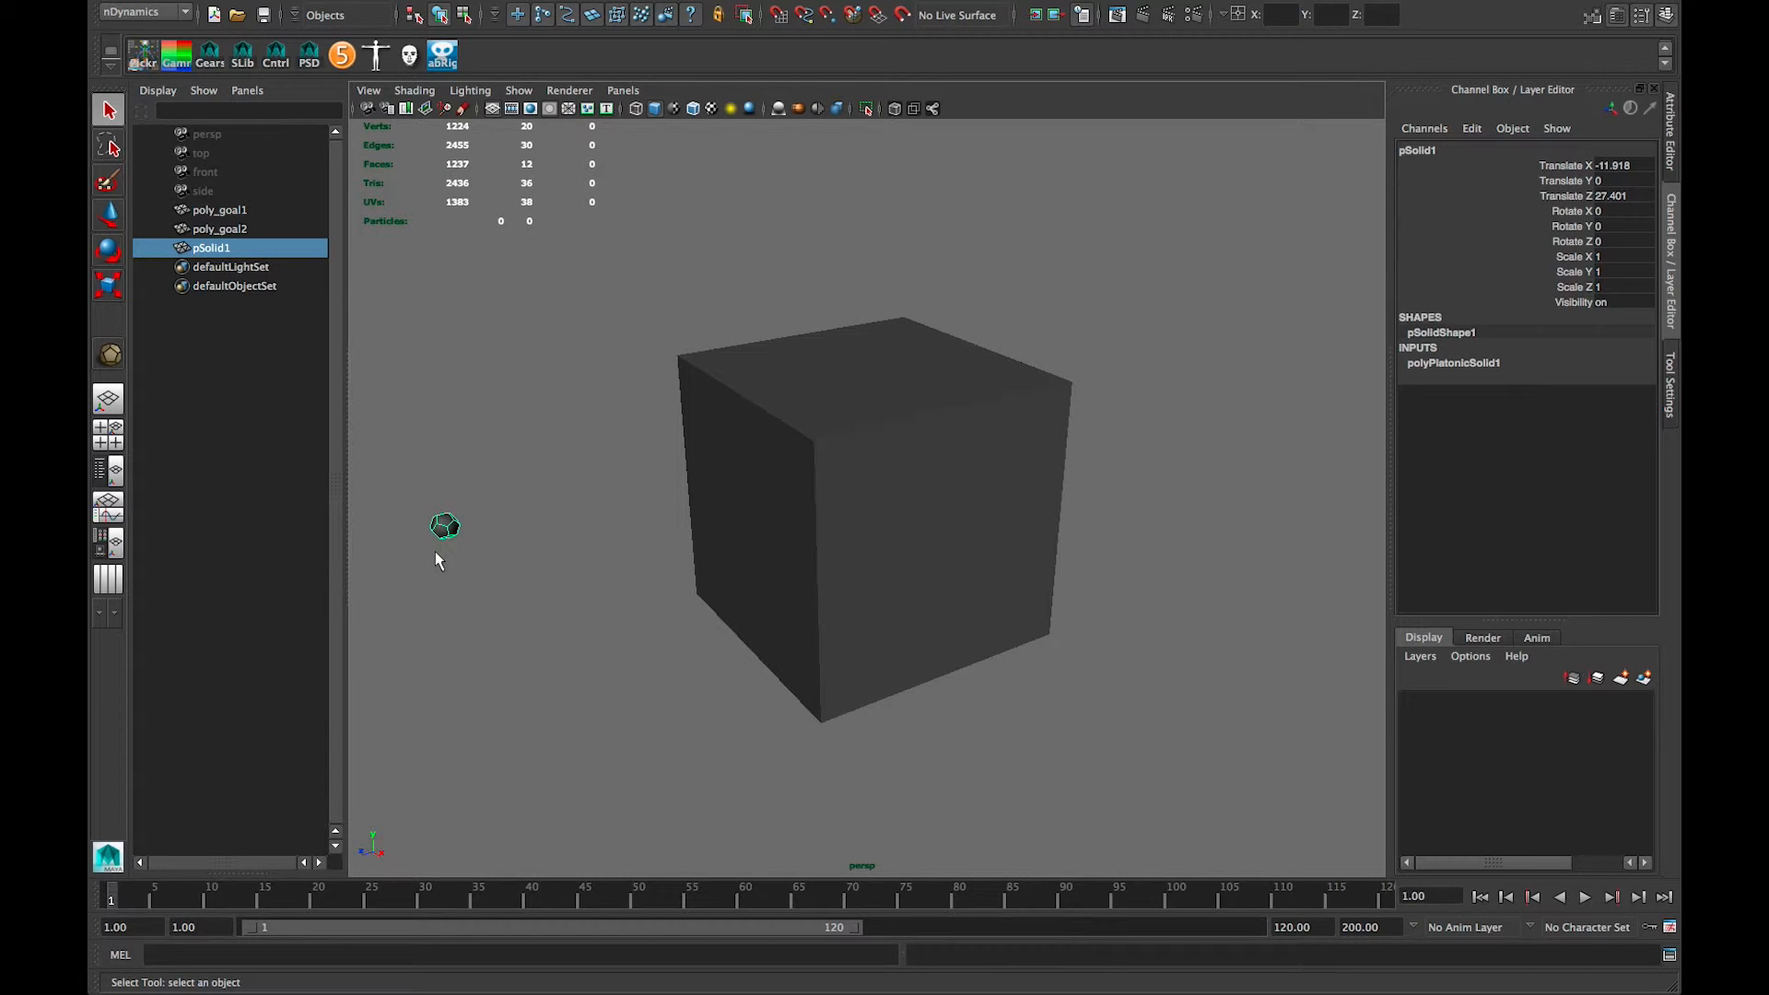
{"action": "key", "text": "f"}
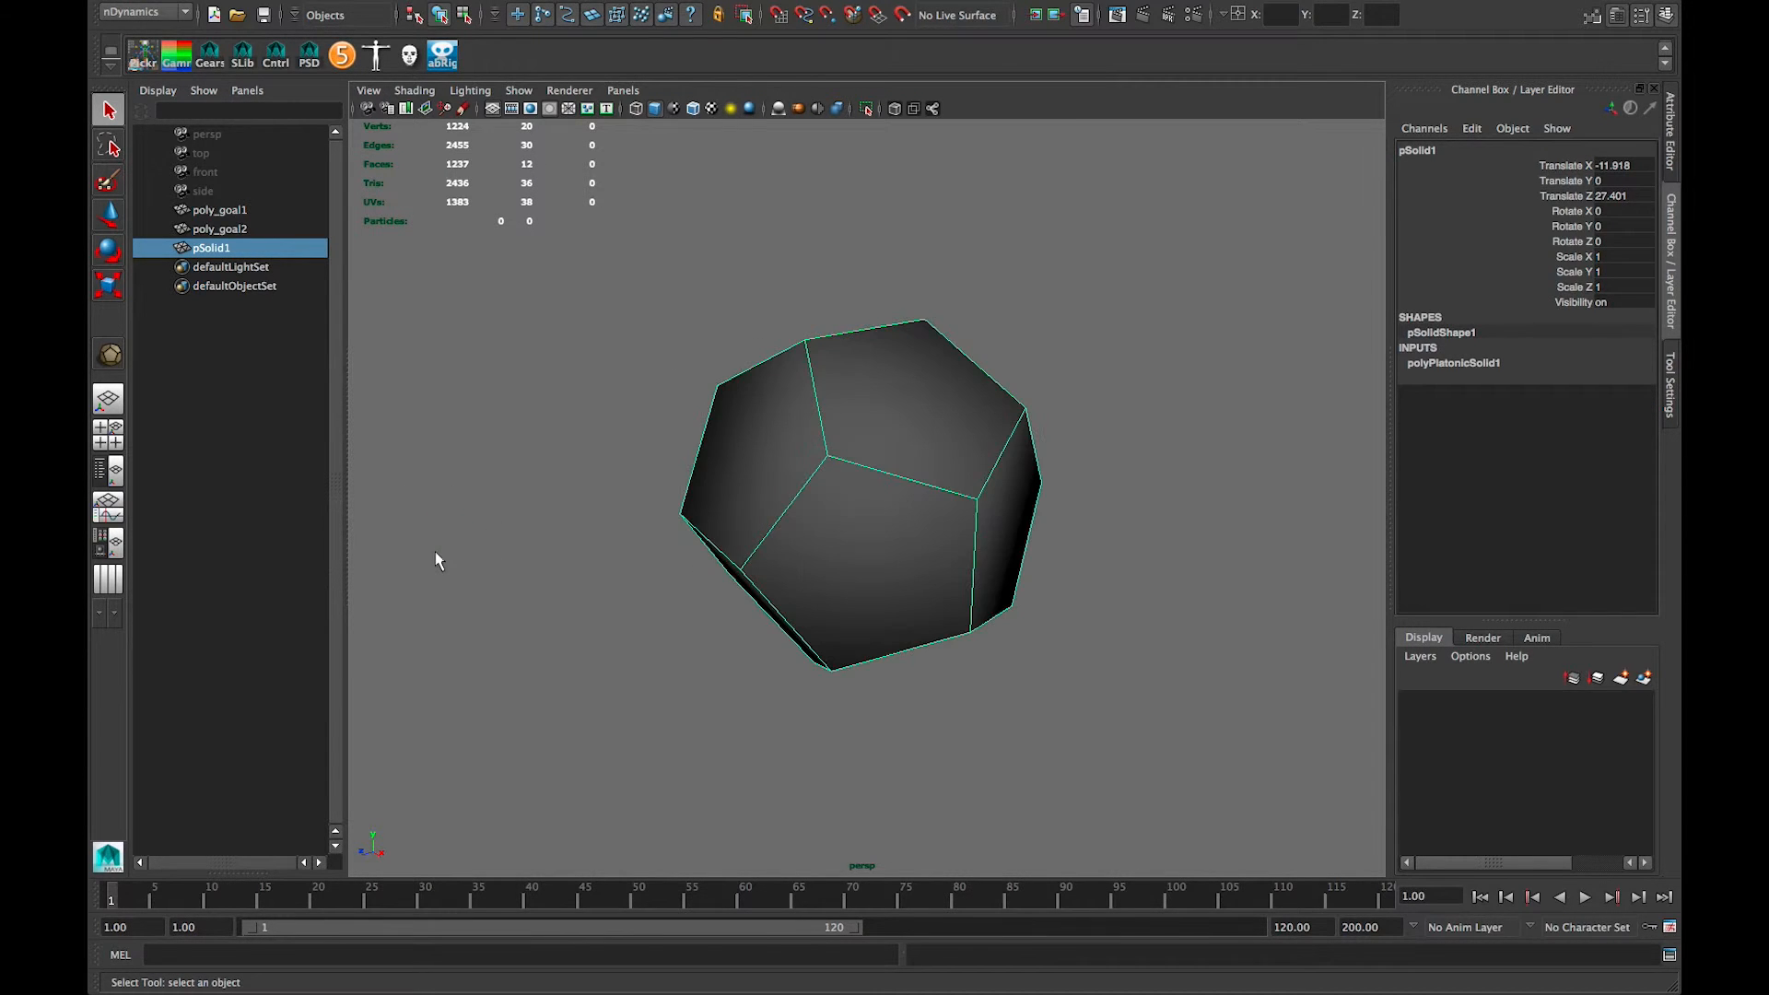
{"action": "left_click", "coordinate": [1085, 546]}
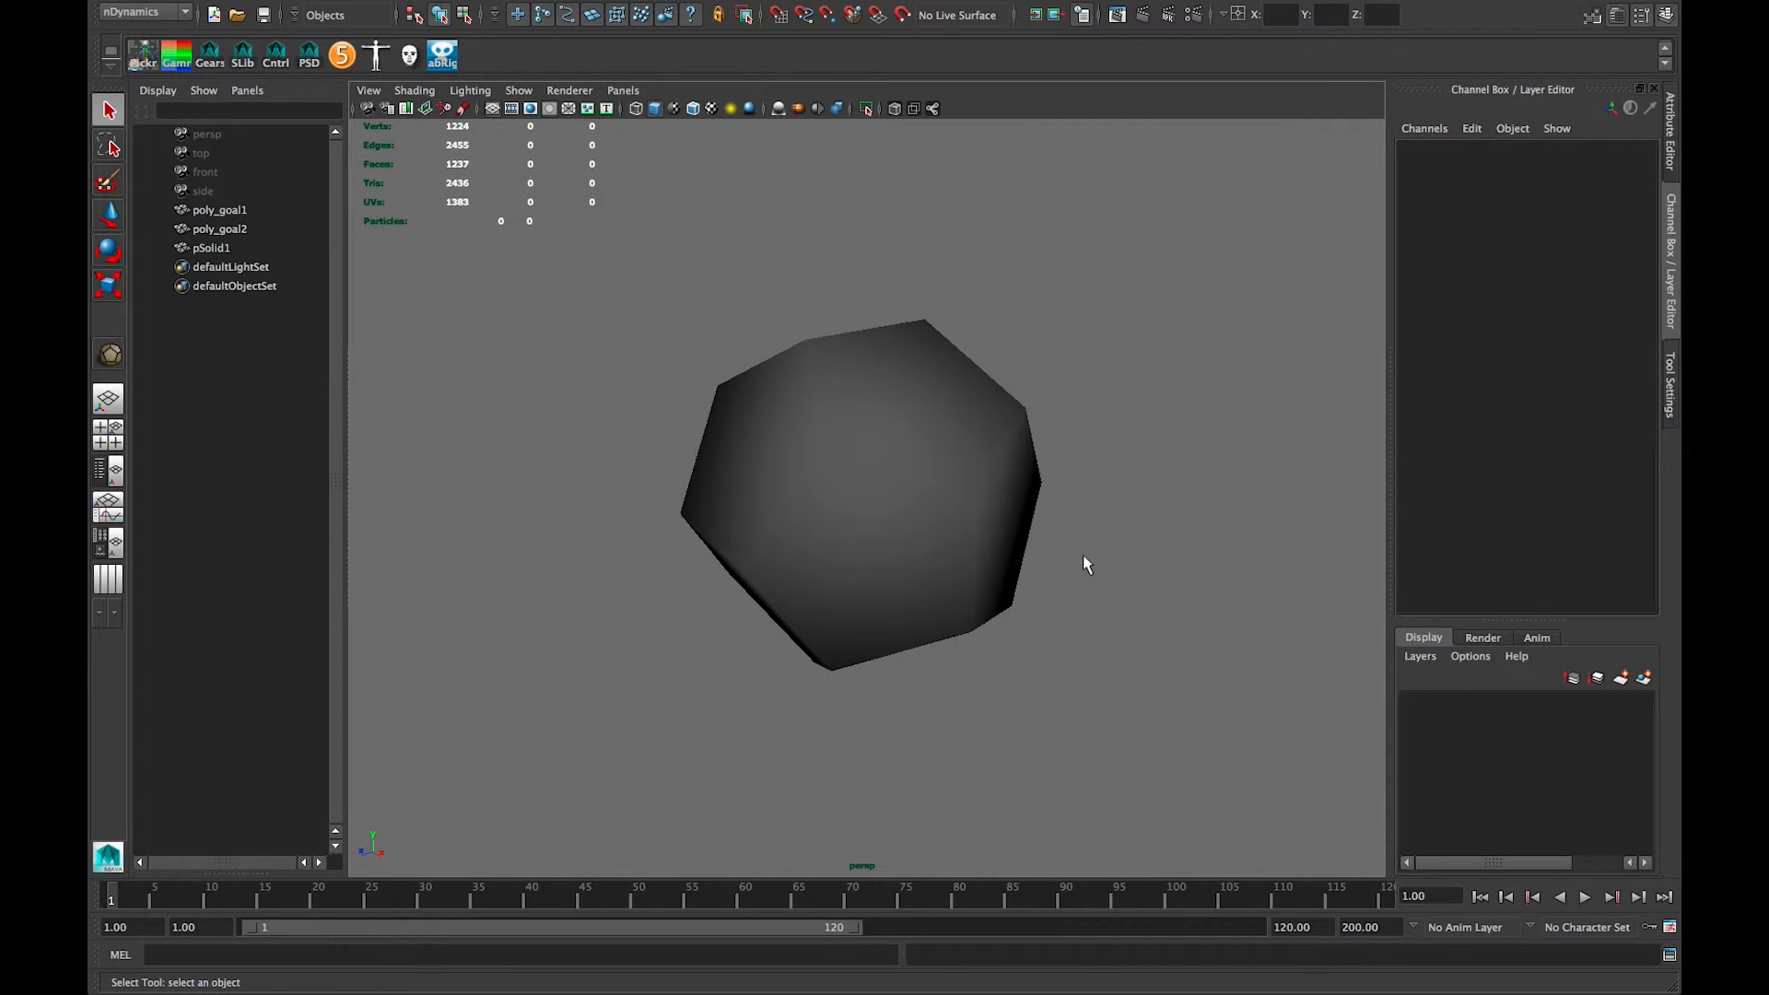
Step: Harden the edges of the platonic solid using the Polygons menu set's normals command and leave it deselected
{"action": "left_click", "coordinate": [884, 463]}
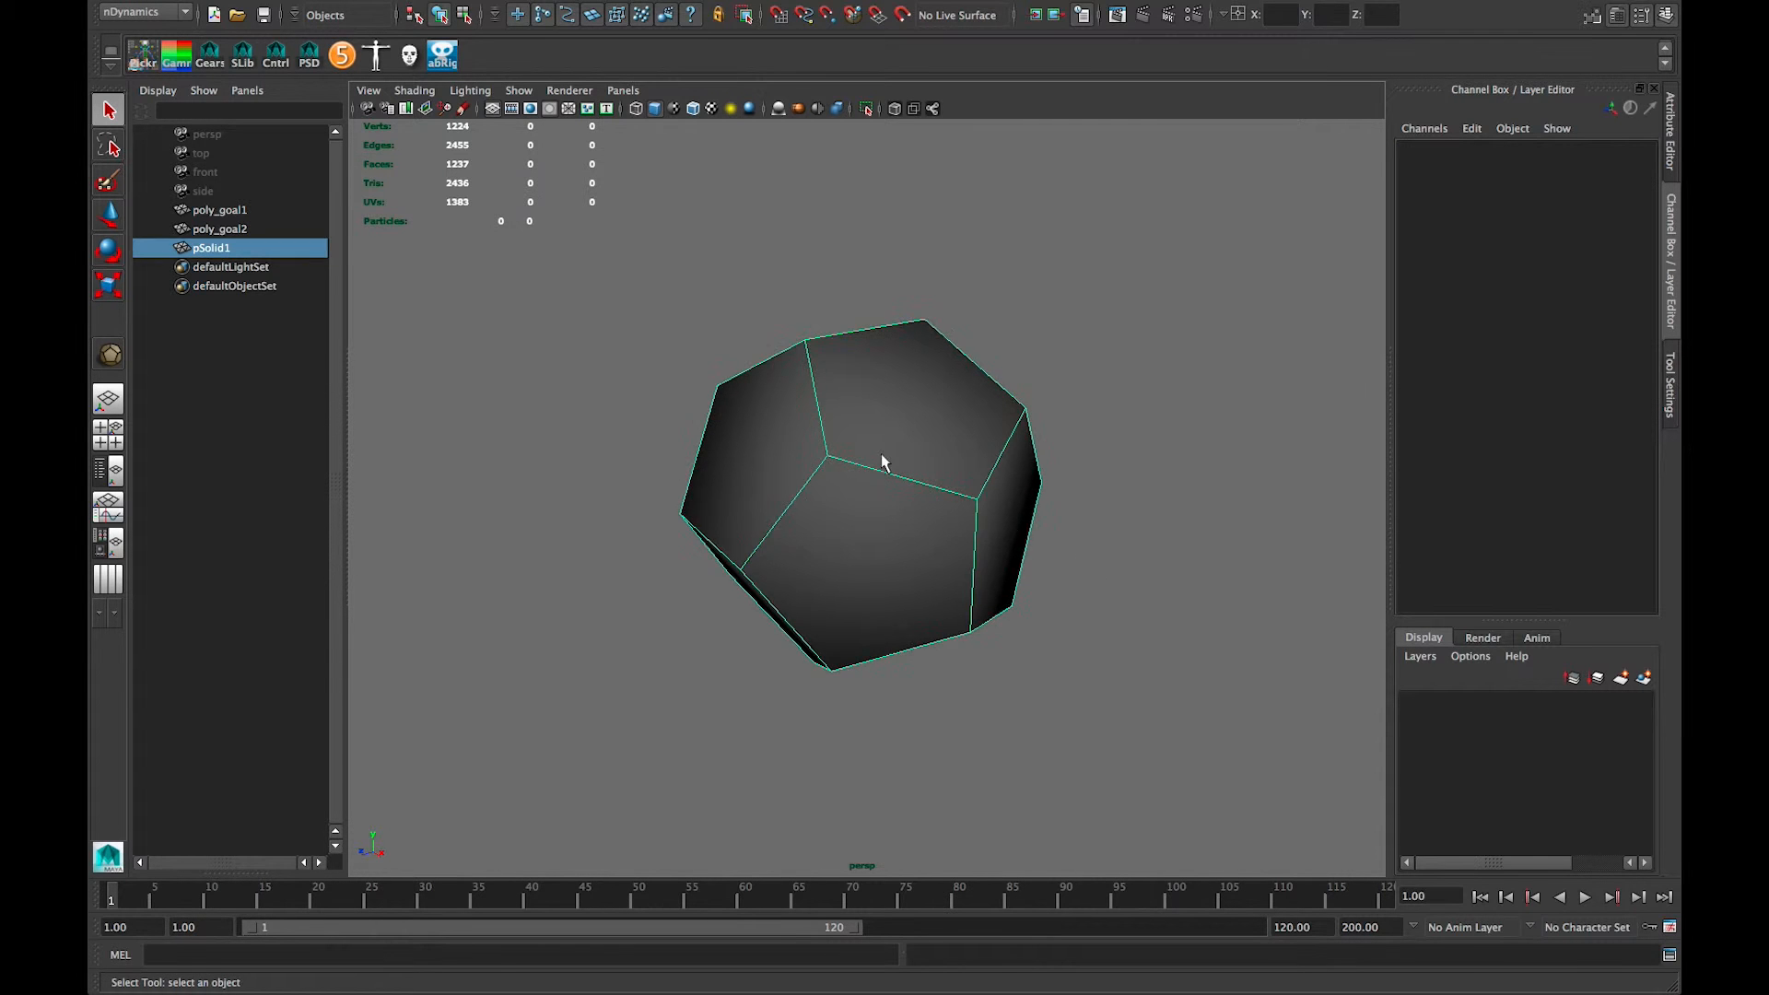
{"action": "left_click", "coordinate": [170, 20]}
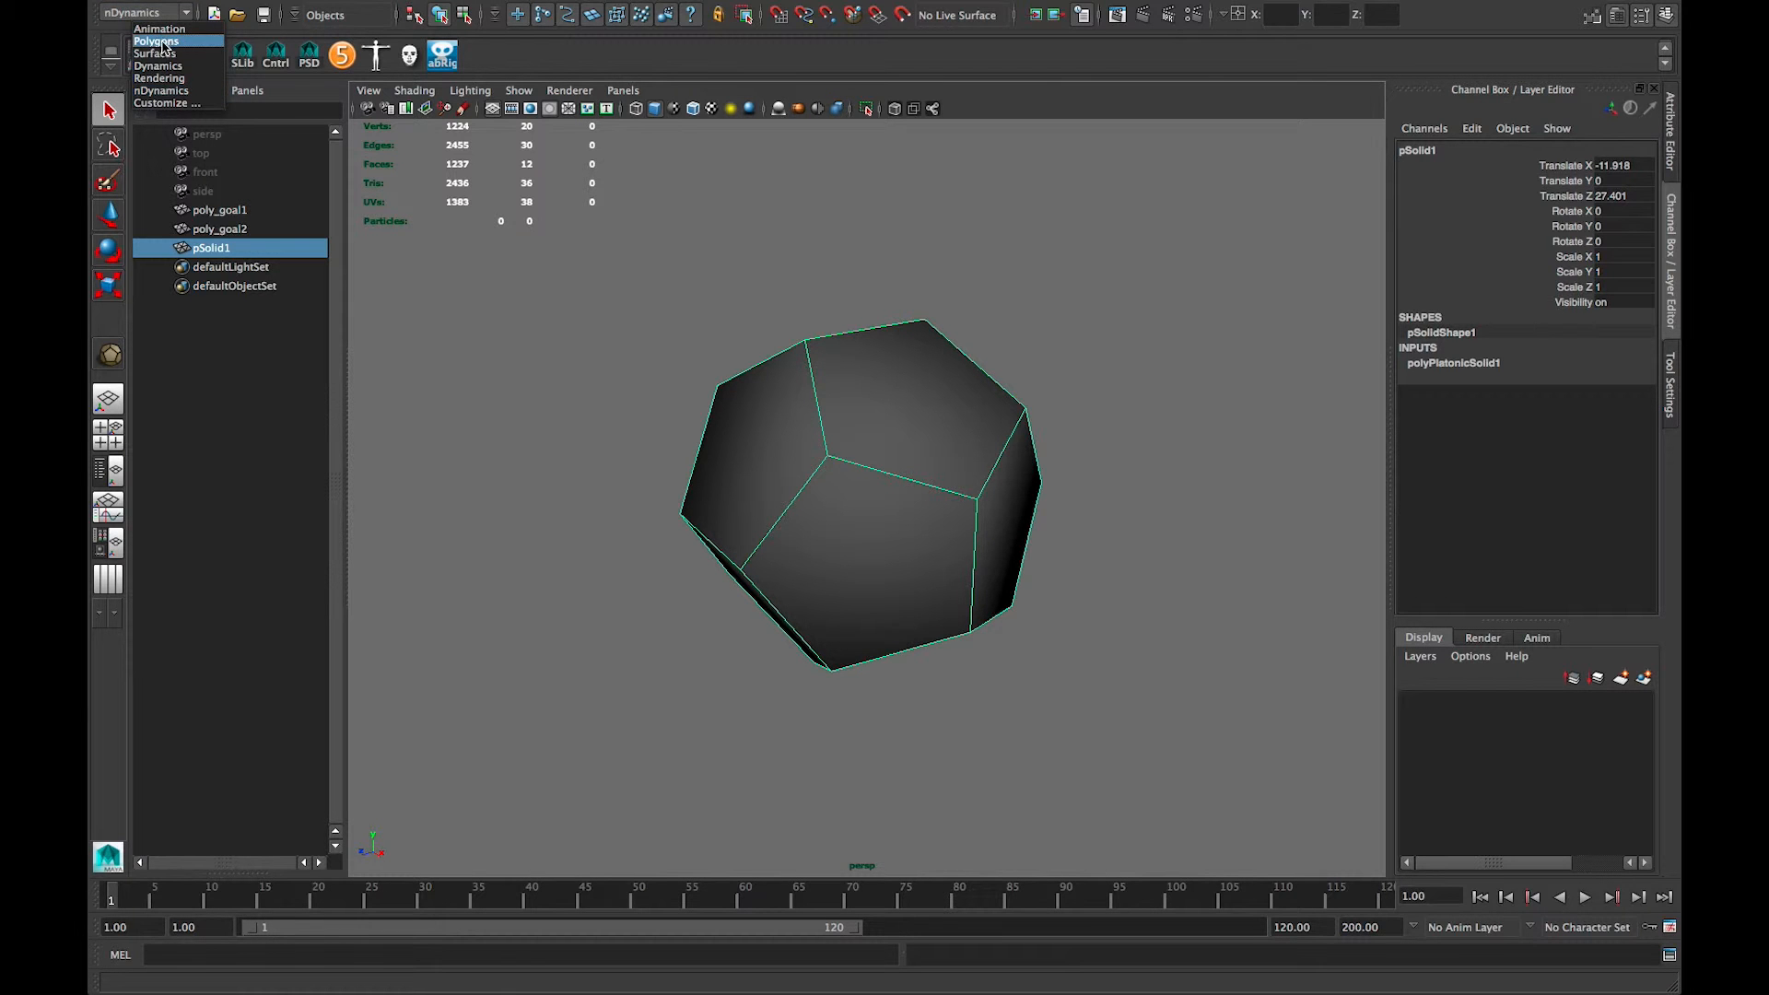
{"action": "left_click", "coordinate": [163, 46]}
{"action": "mouse_move", "coordinate": [728, 4]}
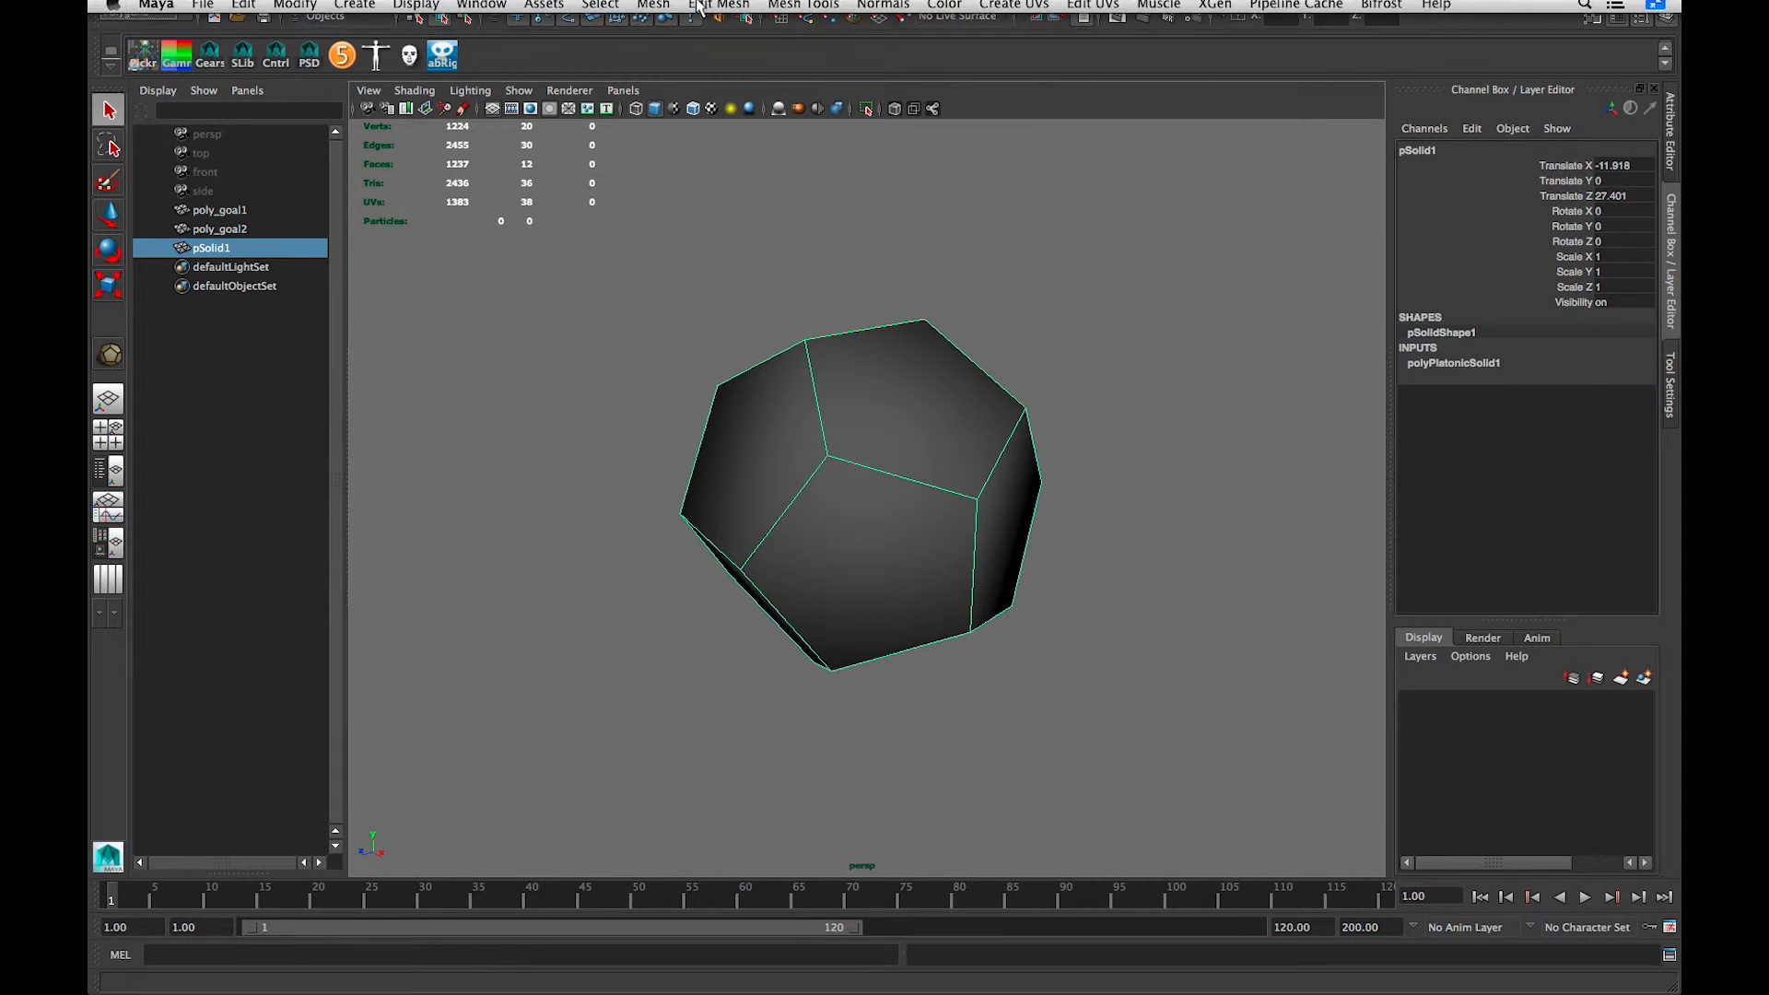
{"action": "left_click", "coordinate": [867, 7]}
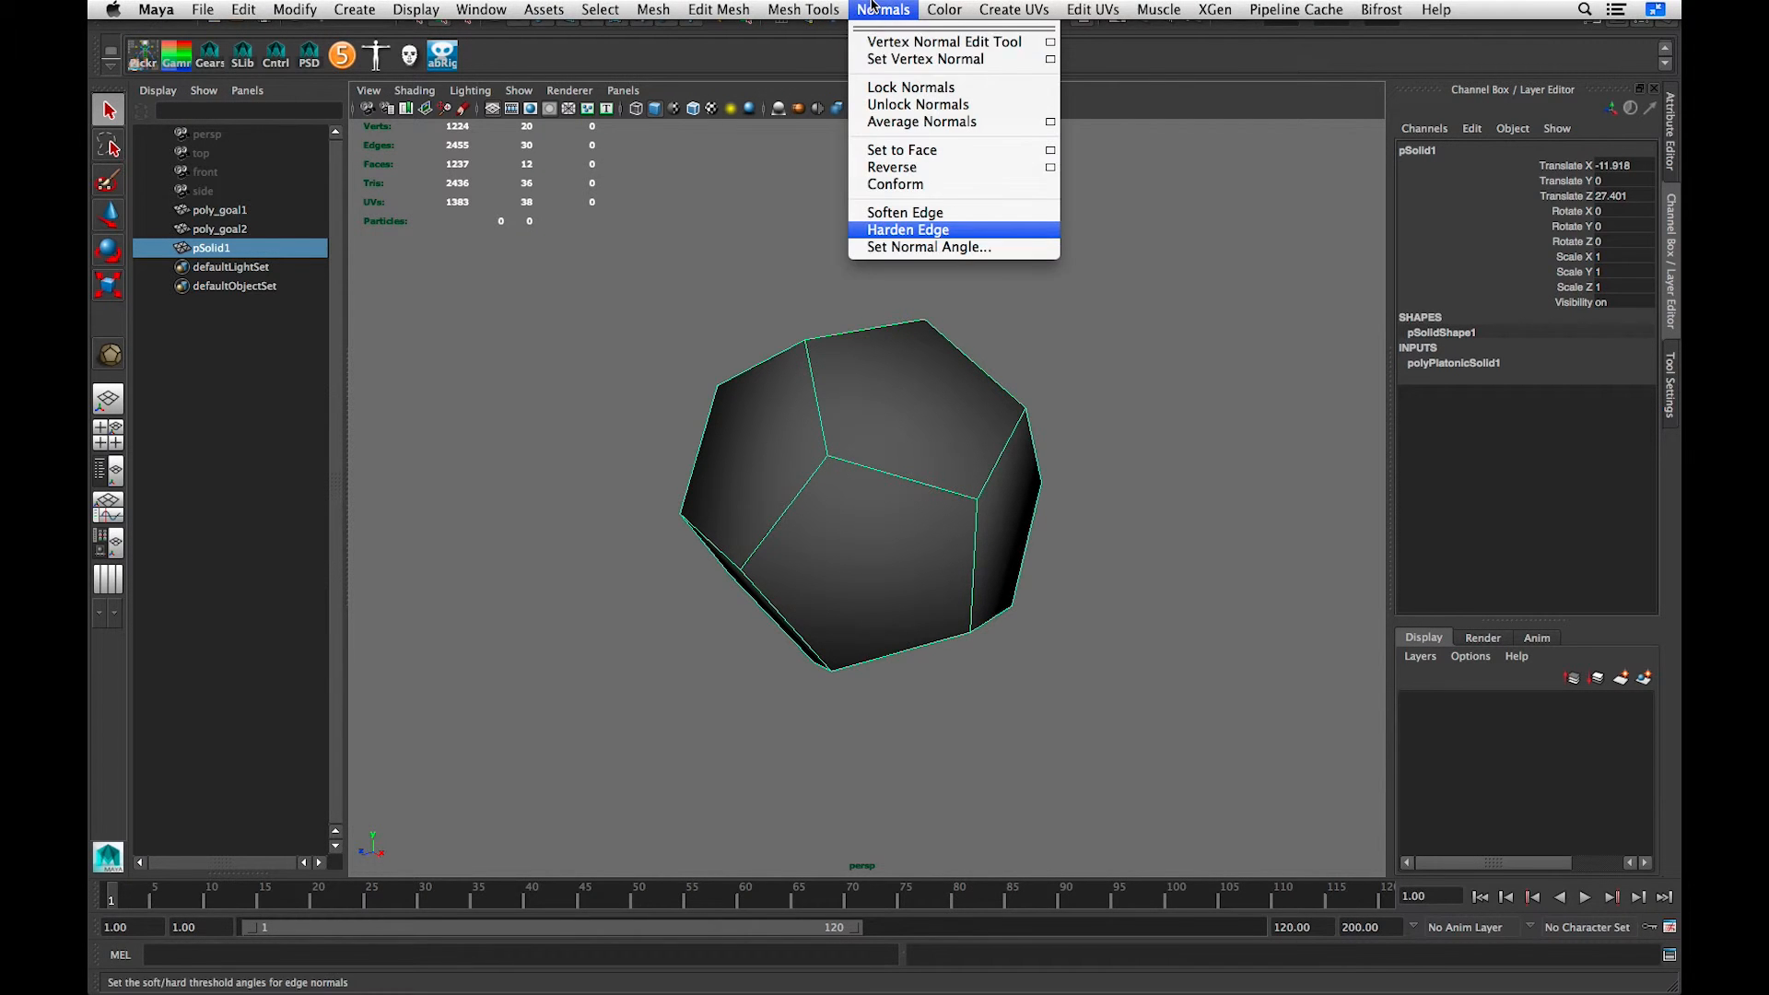
{"action": "left_click", "coordinate": [917, 230]}
{"action": "left_click", "coordinate": [1105, 383]}
Step: Select the goal objects poly_goal1 and poly_goal2 together with the platonic solid and hide all three
{"action": "left_click_drag", "start_coordinate": [980, 532], "coordinate": [814, 618], "text": "alt"}
{"action": "scroll", "coordinate": [782, 589], "scroll_direction": "down", "scroll_amount": 8}
{"action": "left_click_drag", "start_coordinate": [1094, 329], "coordinate": [955, 540]}
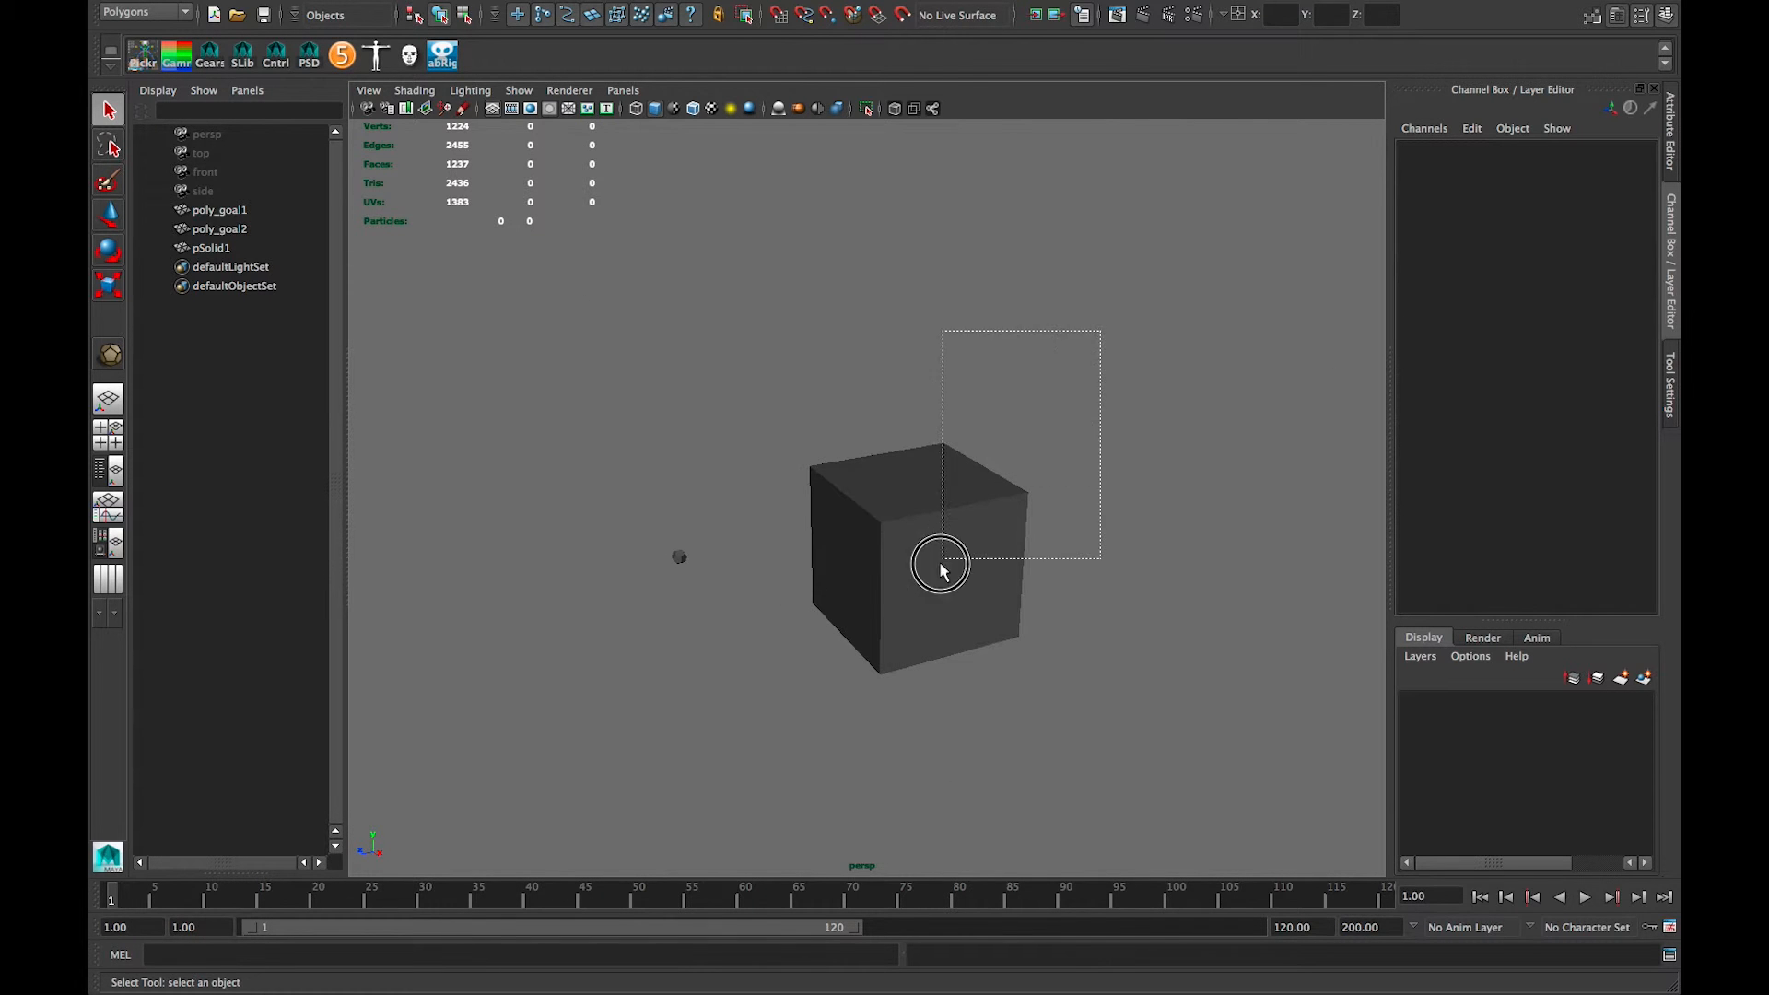
{"action": "left_click_drag", "start_coordinate": [963, 298], "coordinate": [792, 548], "text": "ctrl+shift"}
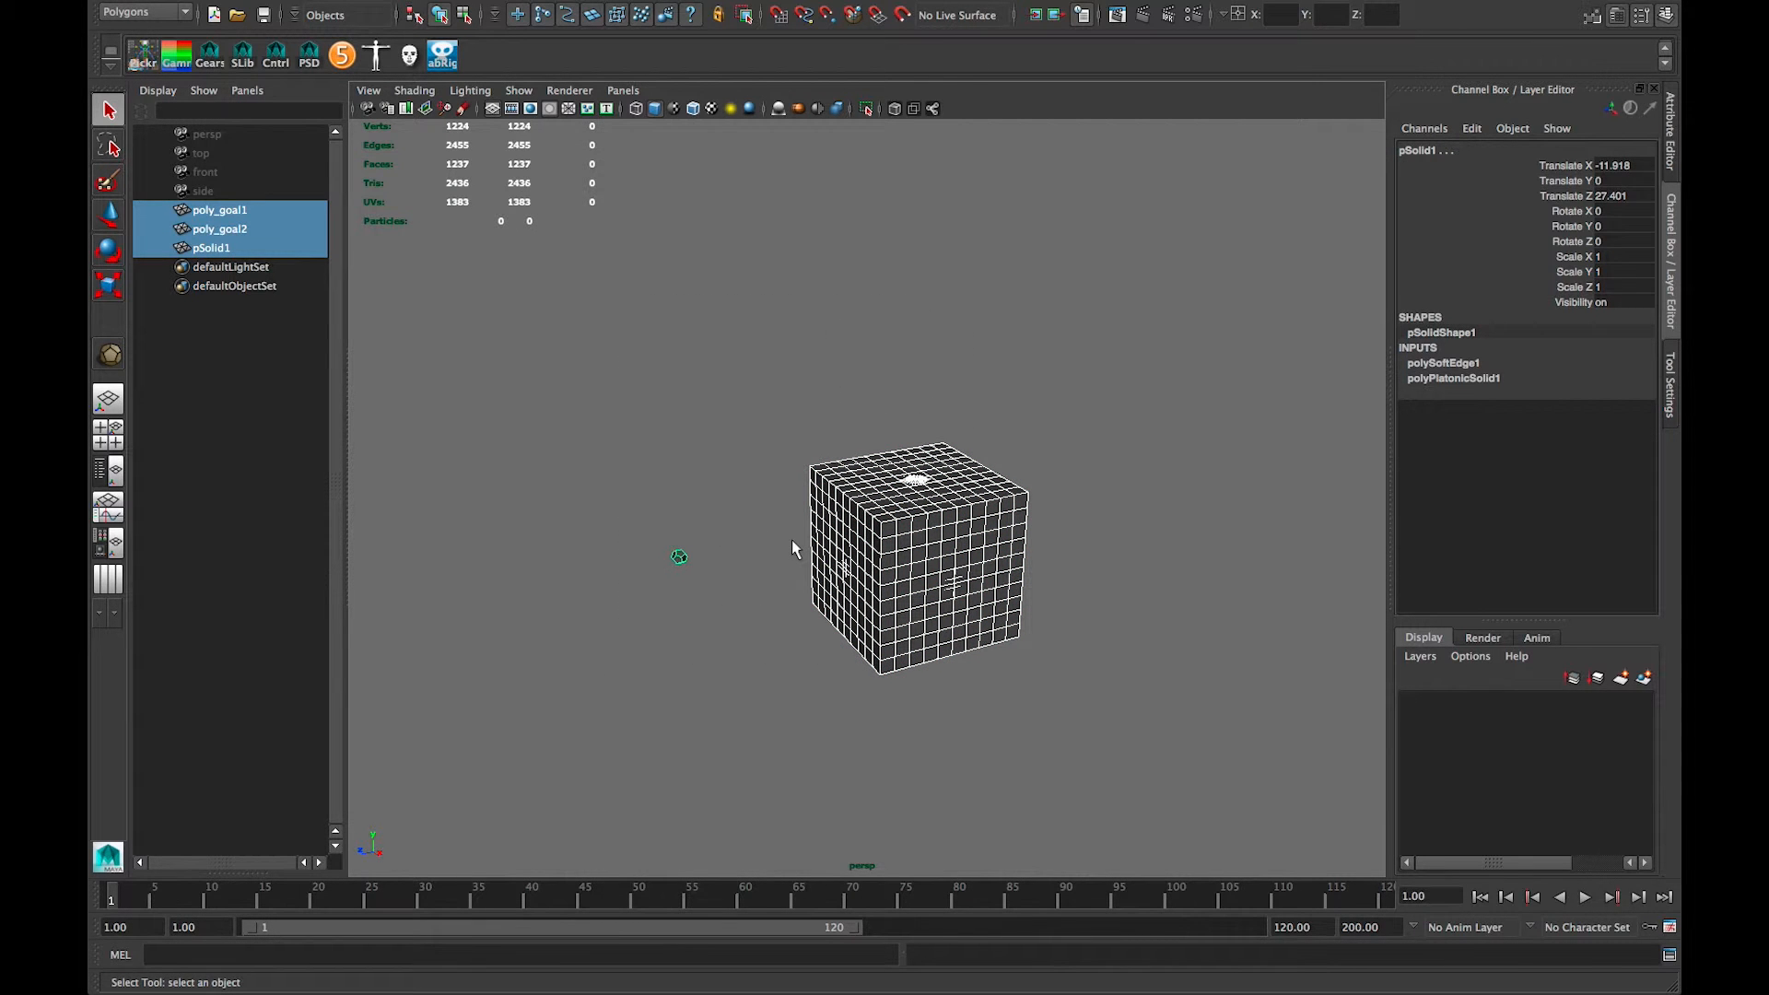
{"action": "key", "text": "ctrl+h"}
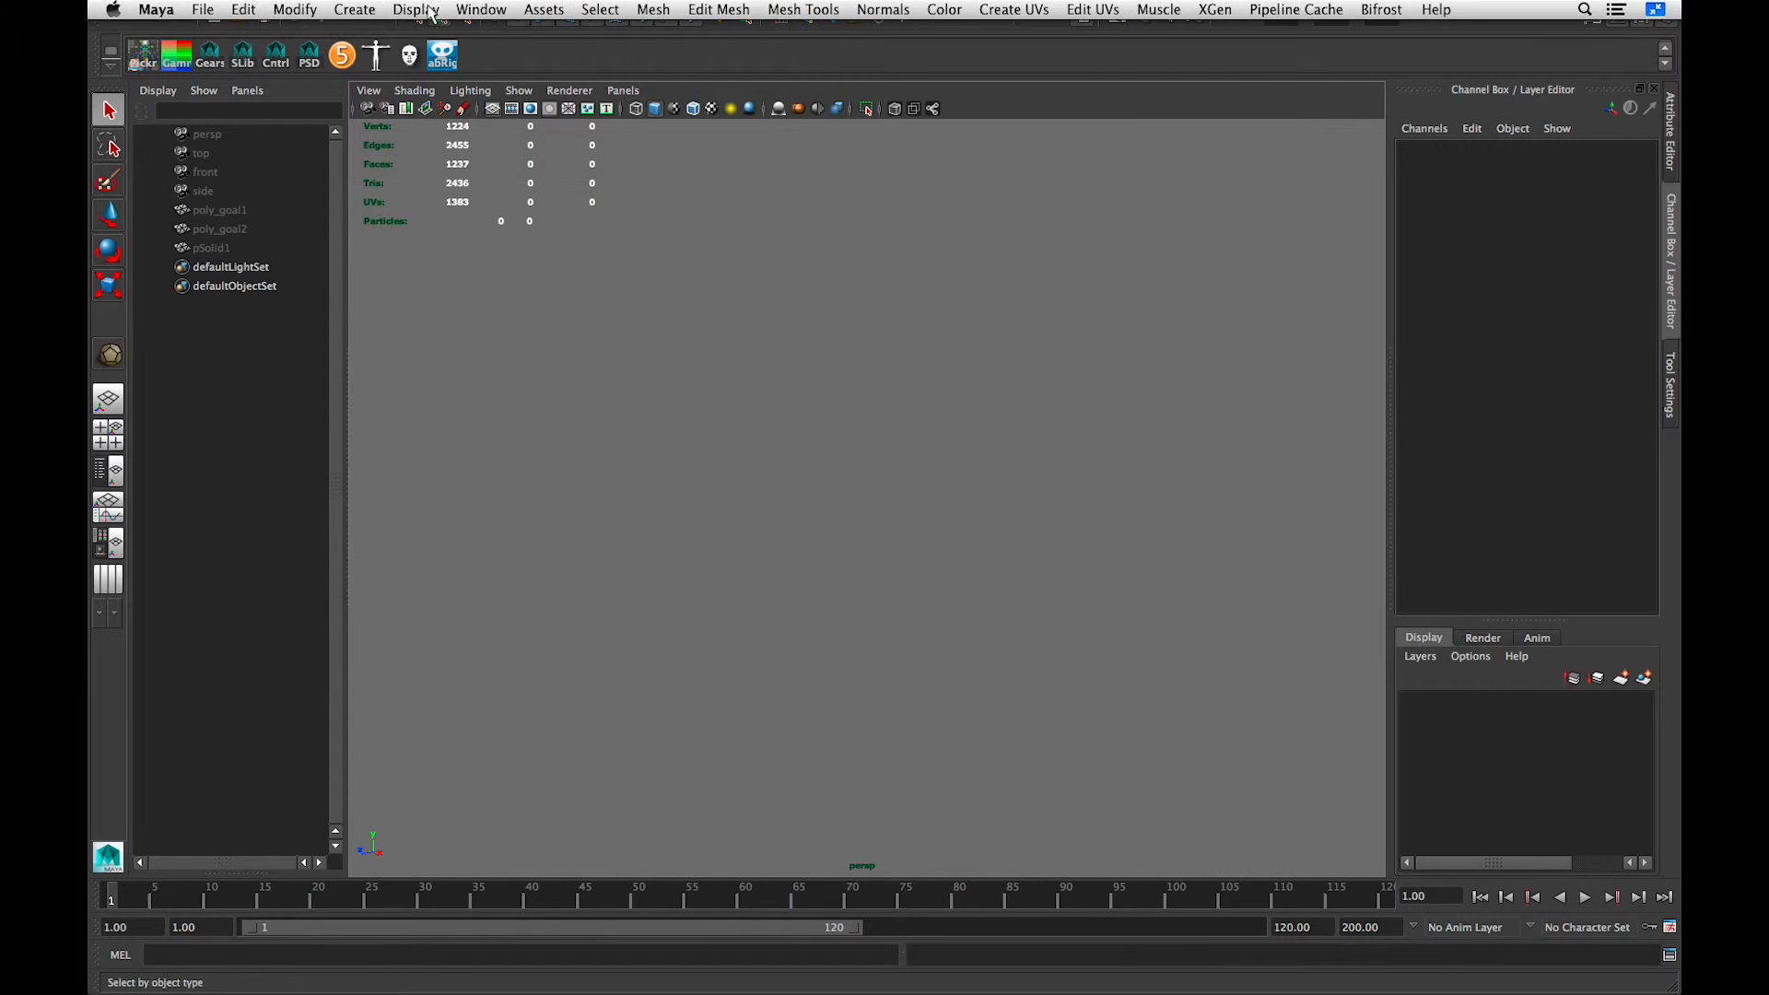
Step: Switch to the nDynamics menu set and create an nParticle emitter of the Points type at the origin
{"action": "left_click", "coordinate": [152, 13]}
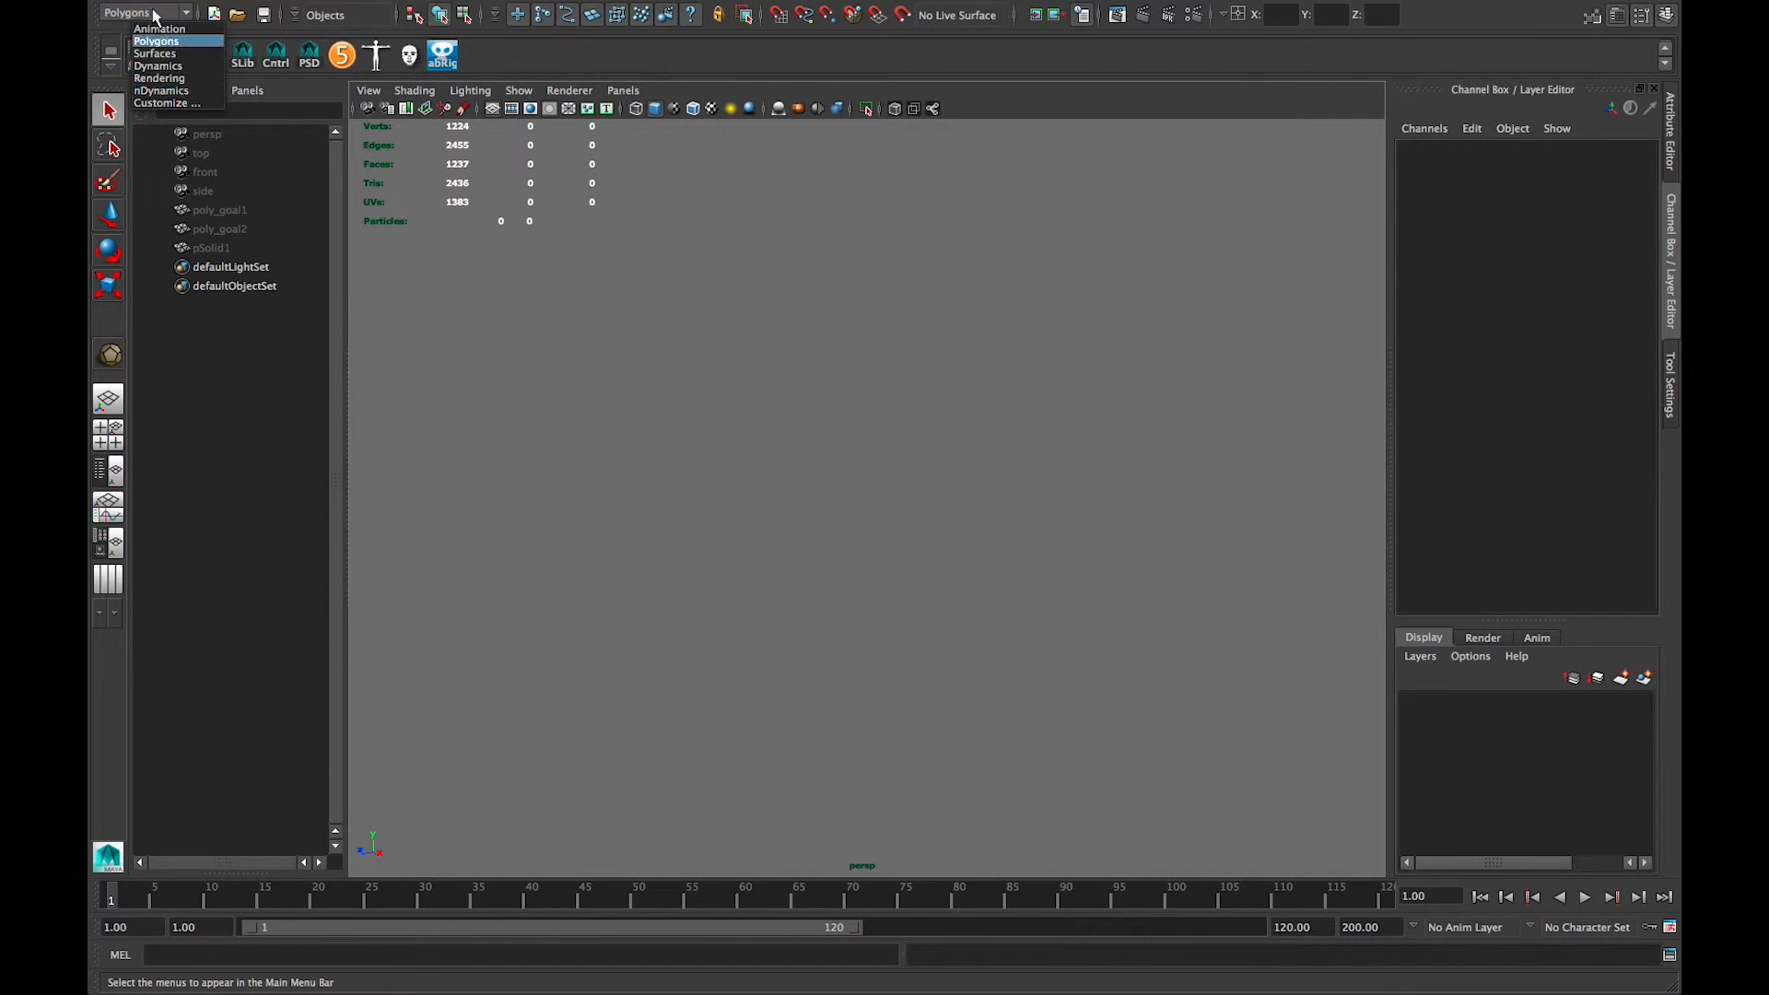
{"action": "left_click", "coordinate": [178, 91]}
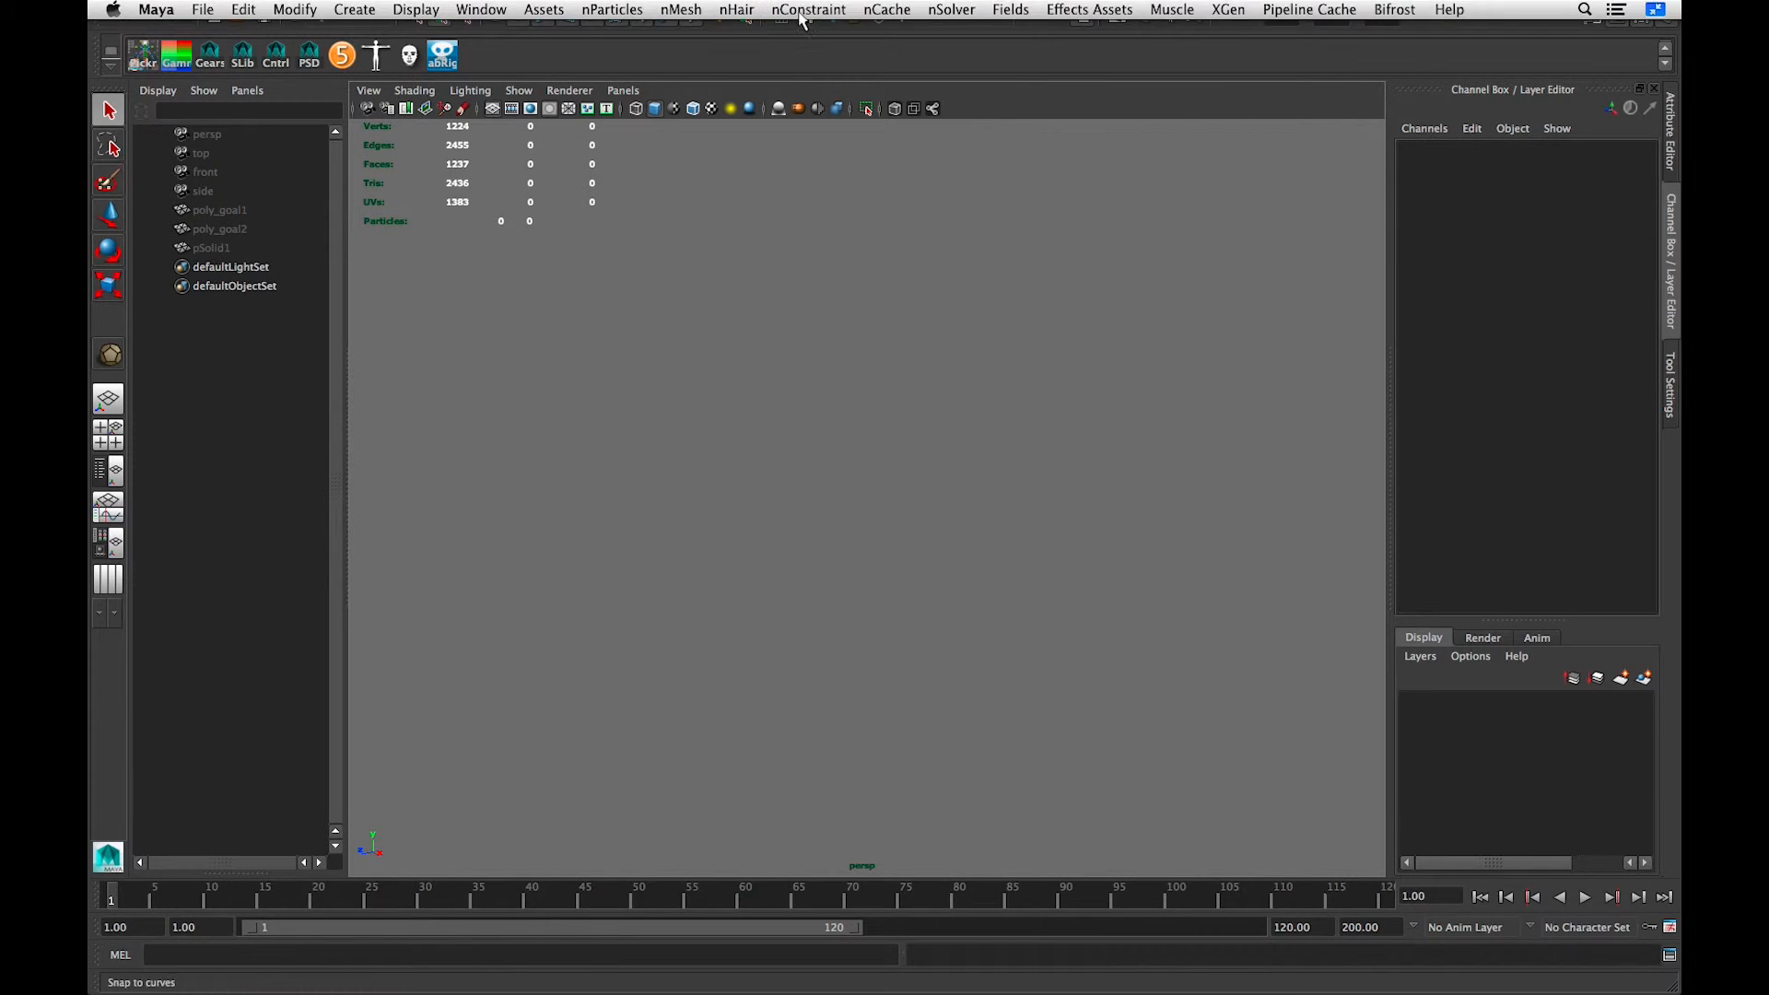
{"action": "left_click", "coordinate": [643, 11]}
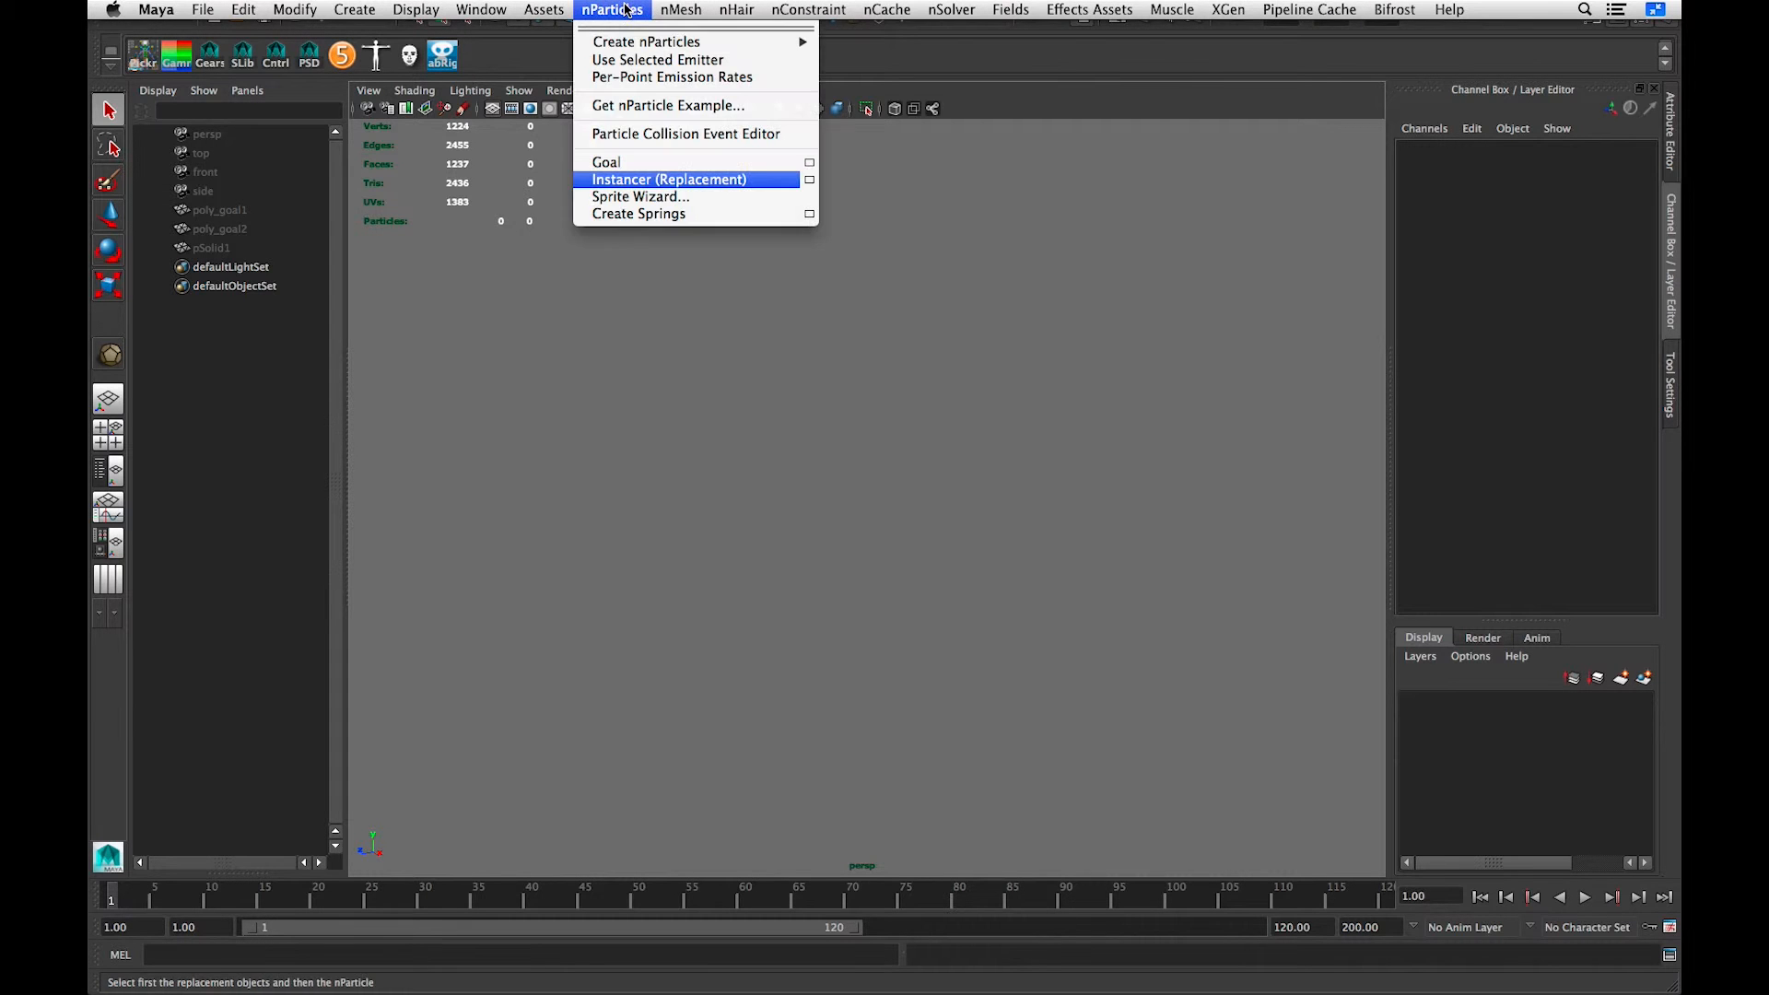
{"action": "mouse_move", "coordinate": [642, 48]}
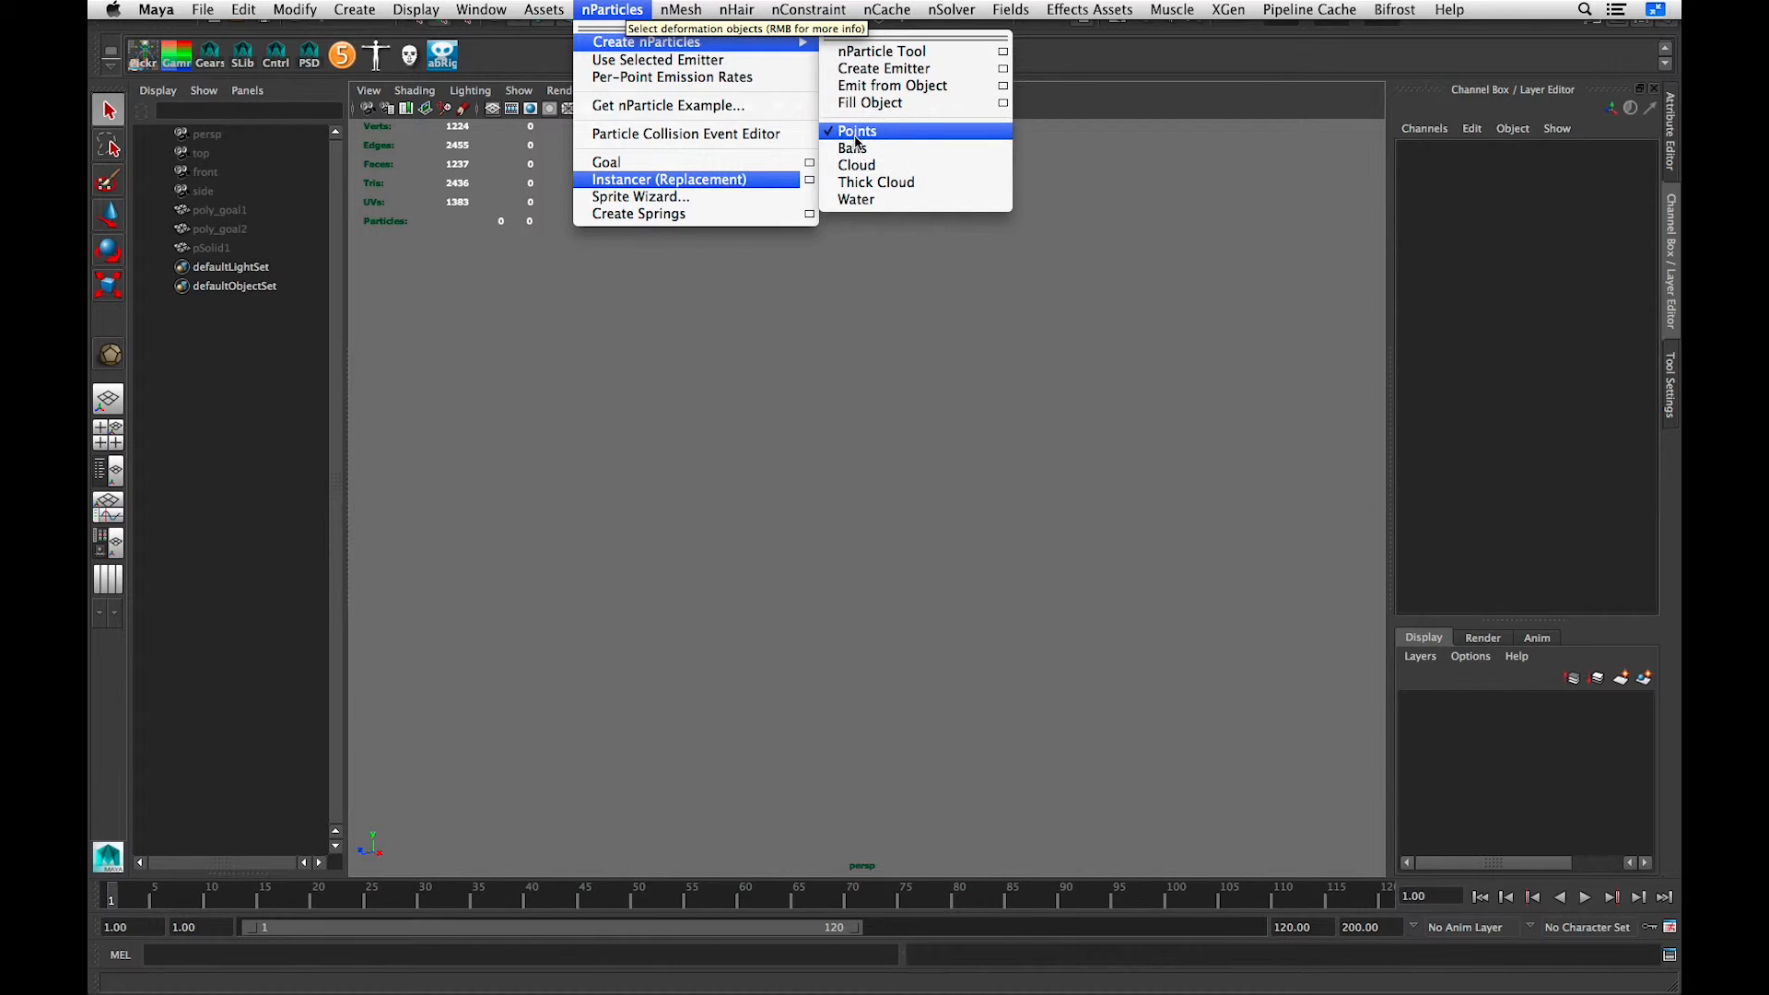
{"action": "left_click", "coordinate": [896, 70]}
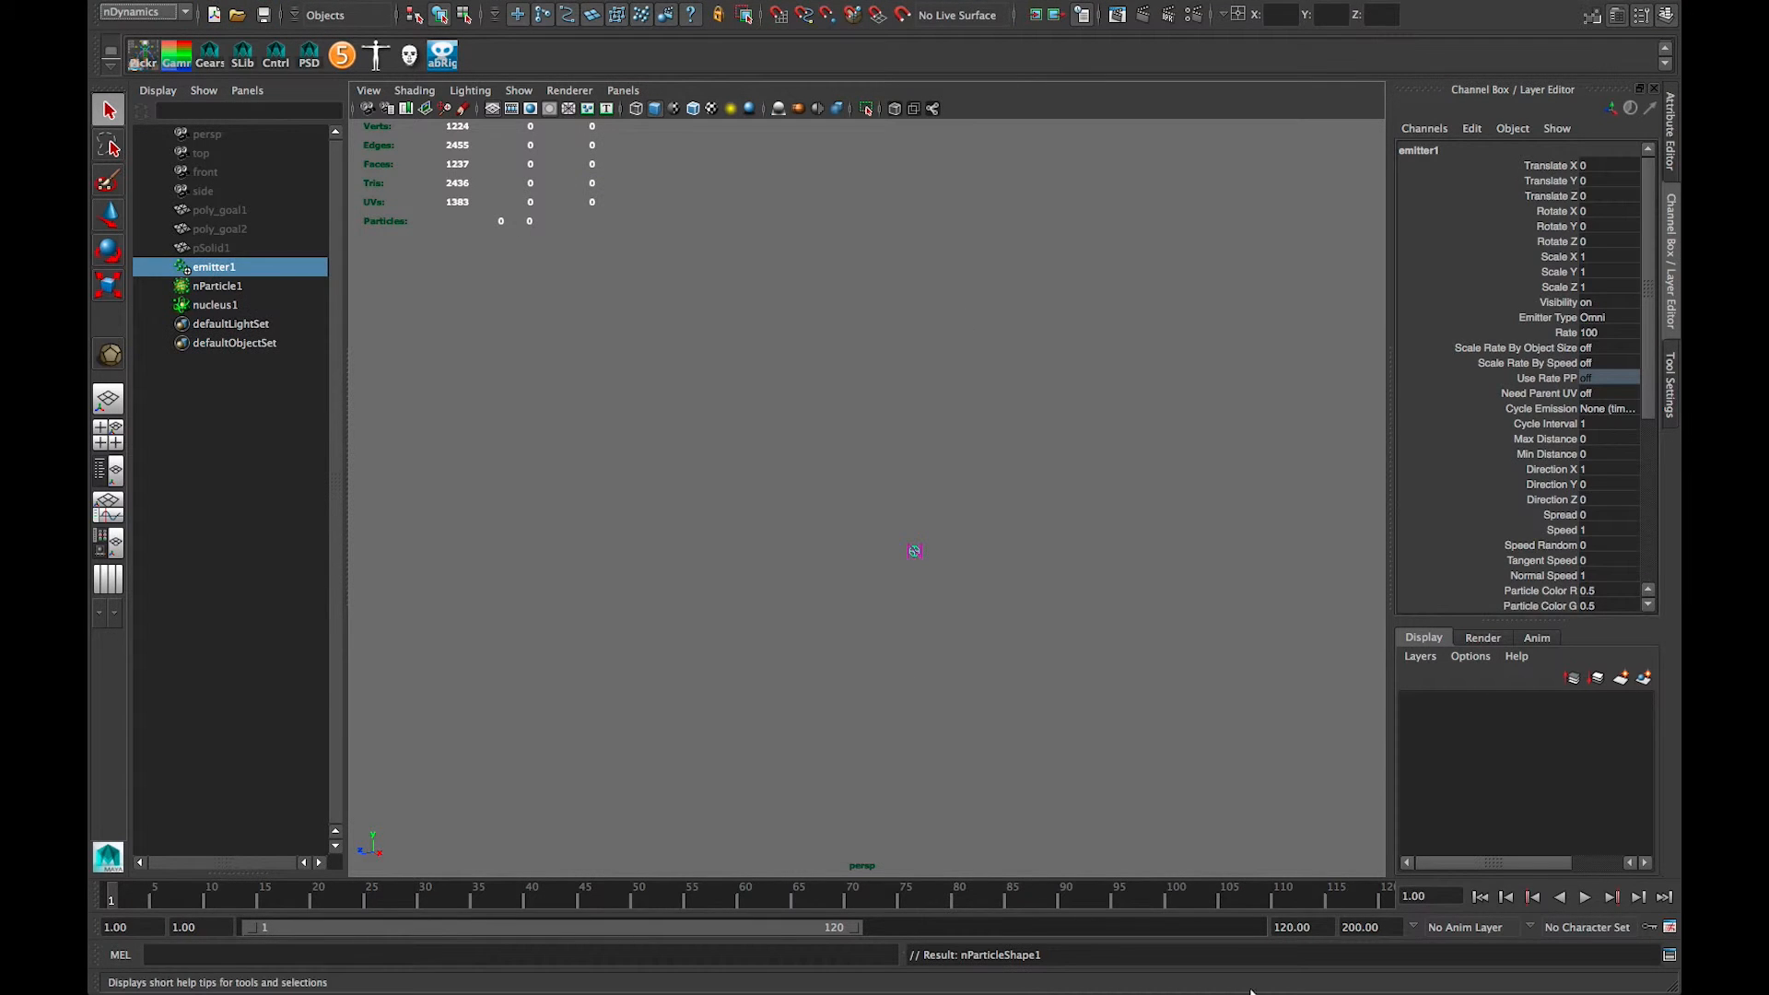
Step: Extend the playback range to frame 200, preview the particle emission and return to the first frame
{"action": "left_click_drag", "start_coordinate": [860, 929], "coordinate": [1340, 939]}
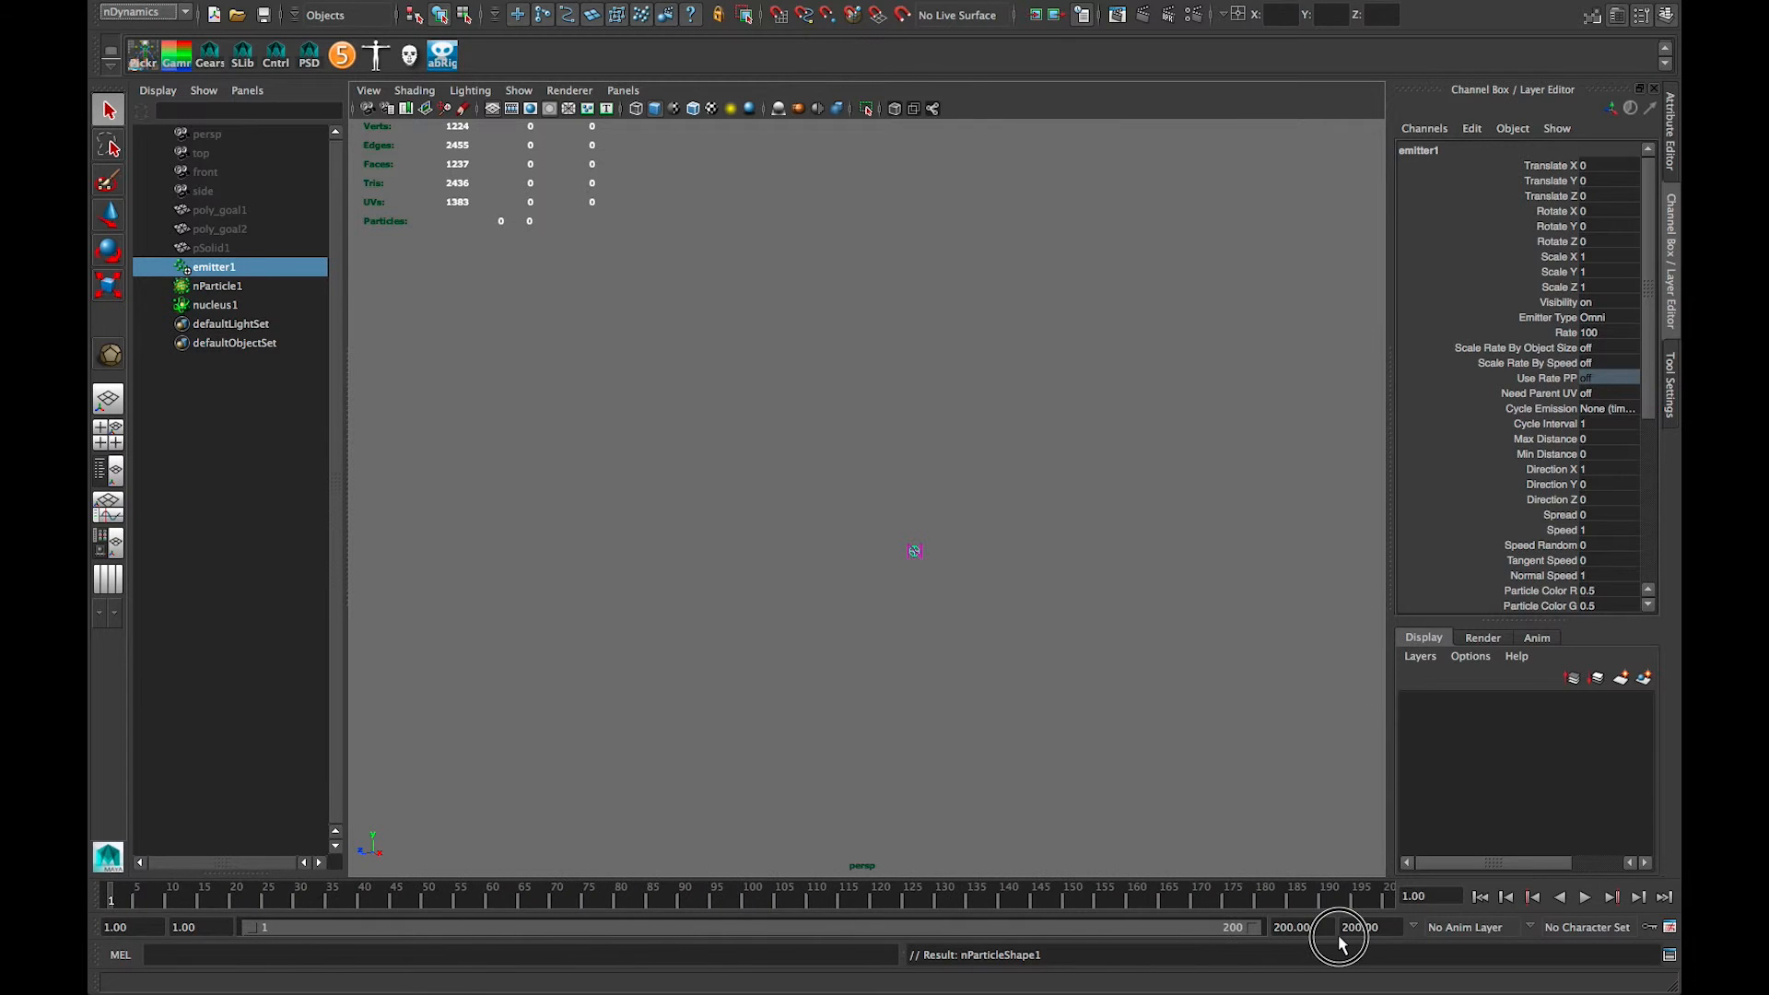
{"action": "left_click", "coordinate": [1584, 897]}
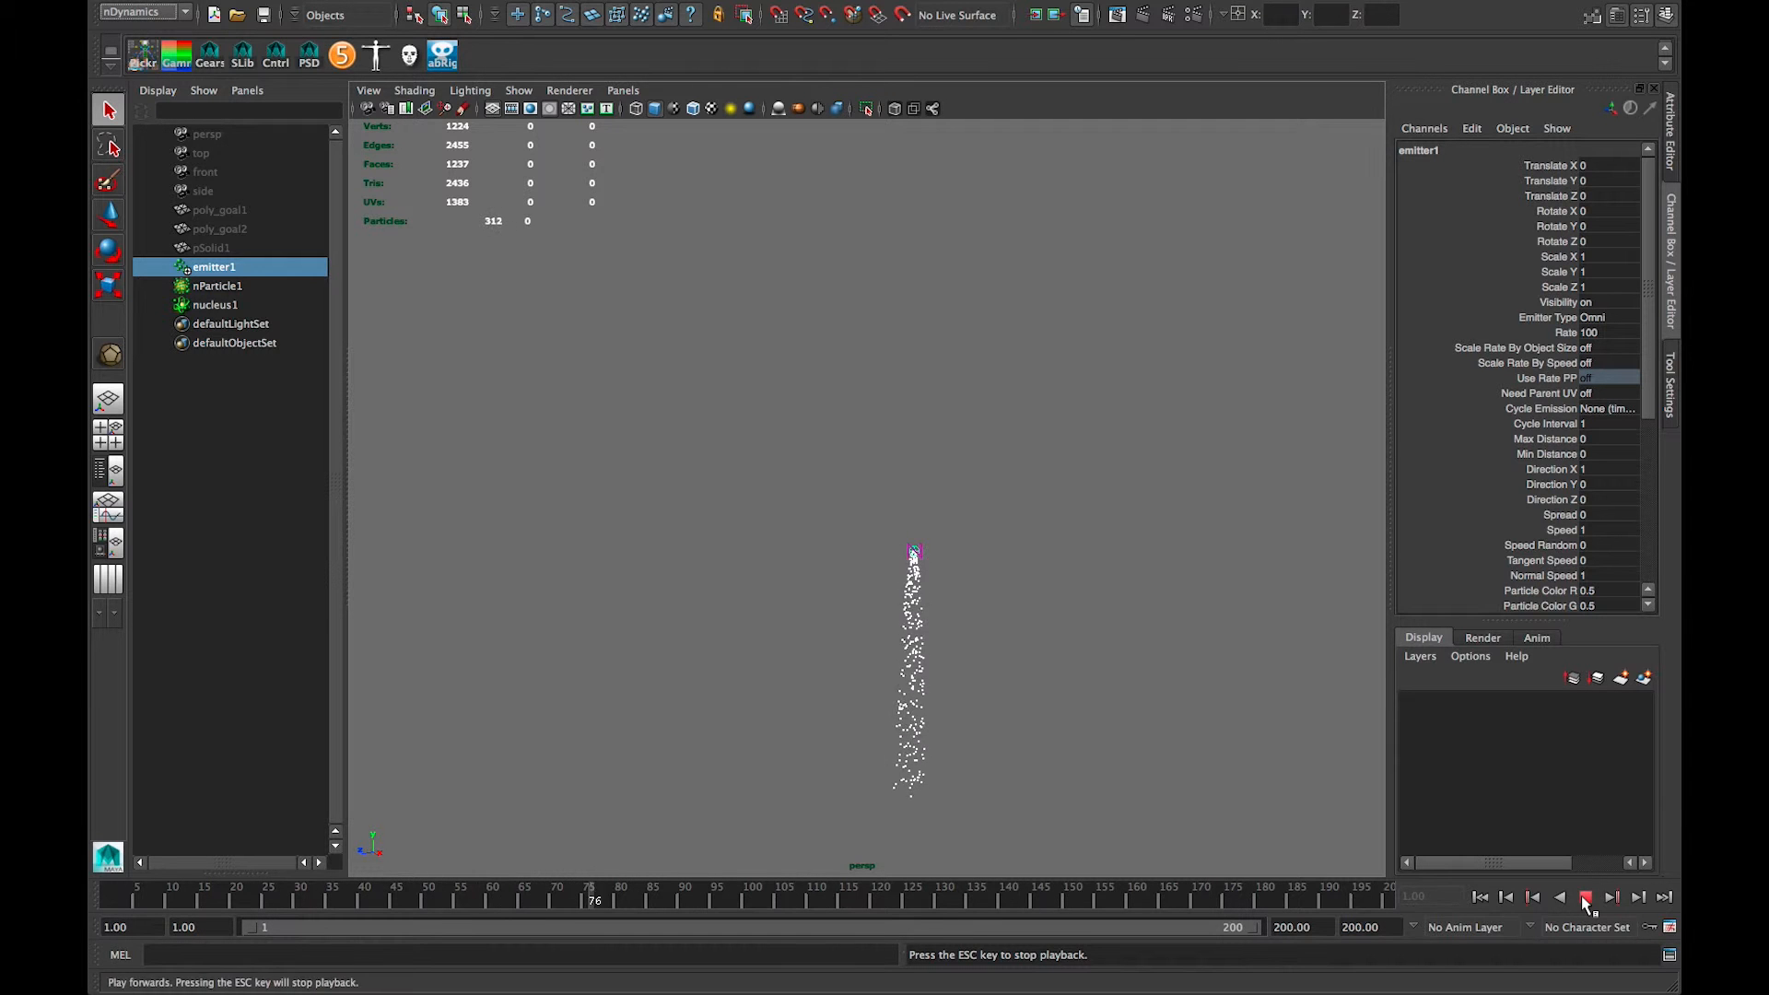
{"action": "left_click", "coordinate": [1583, 896]}
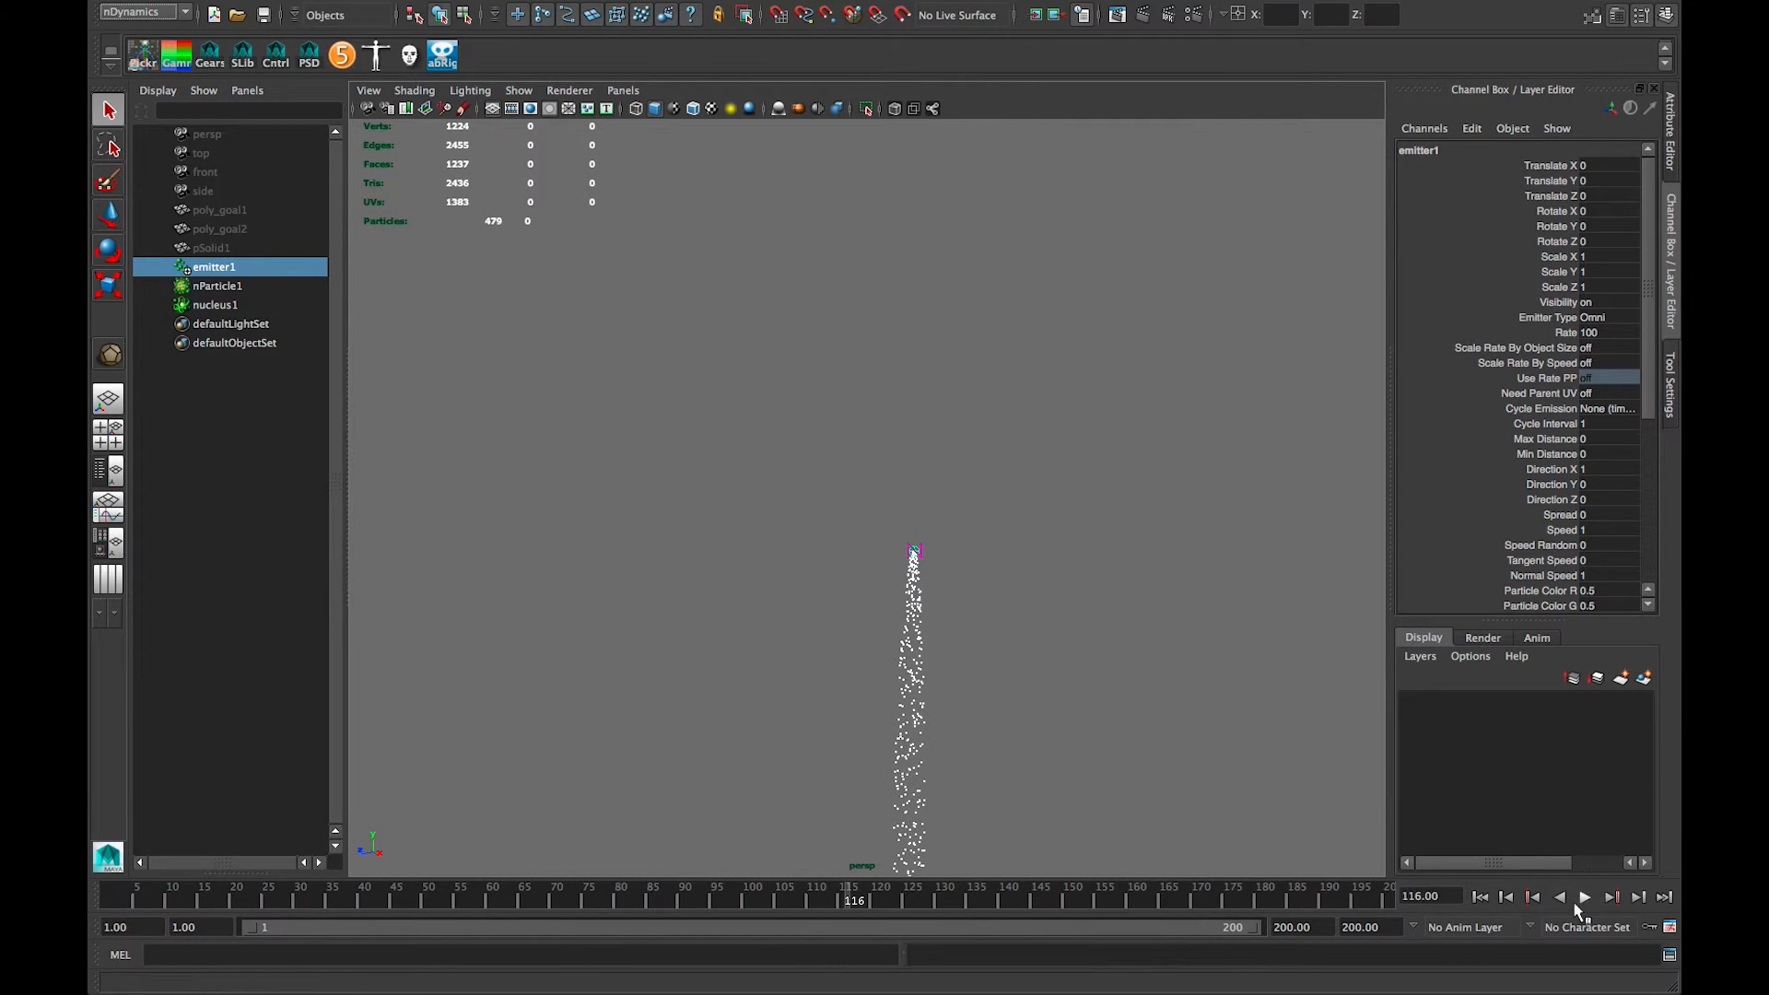
{"action": "left_click", "coordinate": [1480, 897]}
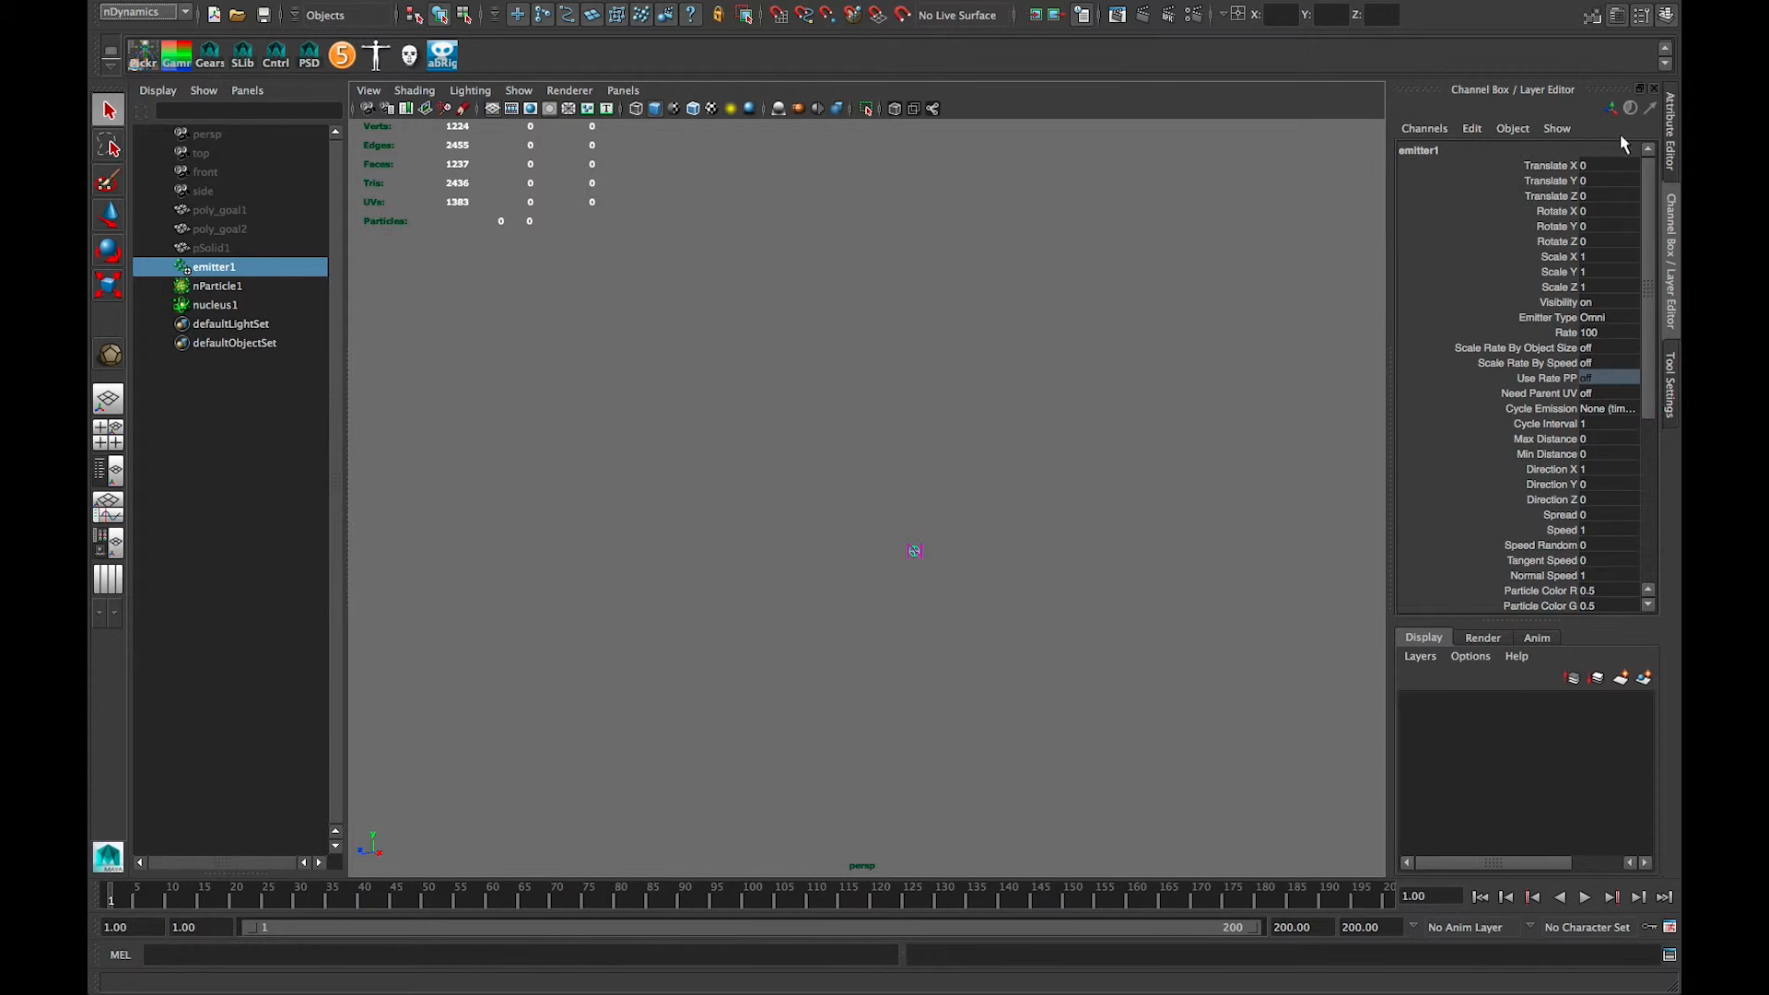
Step: Set the gravity of nucleus1 to 0
{"action": "left_click", "coordinate": [1671, 114]}
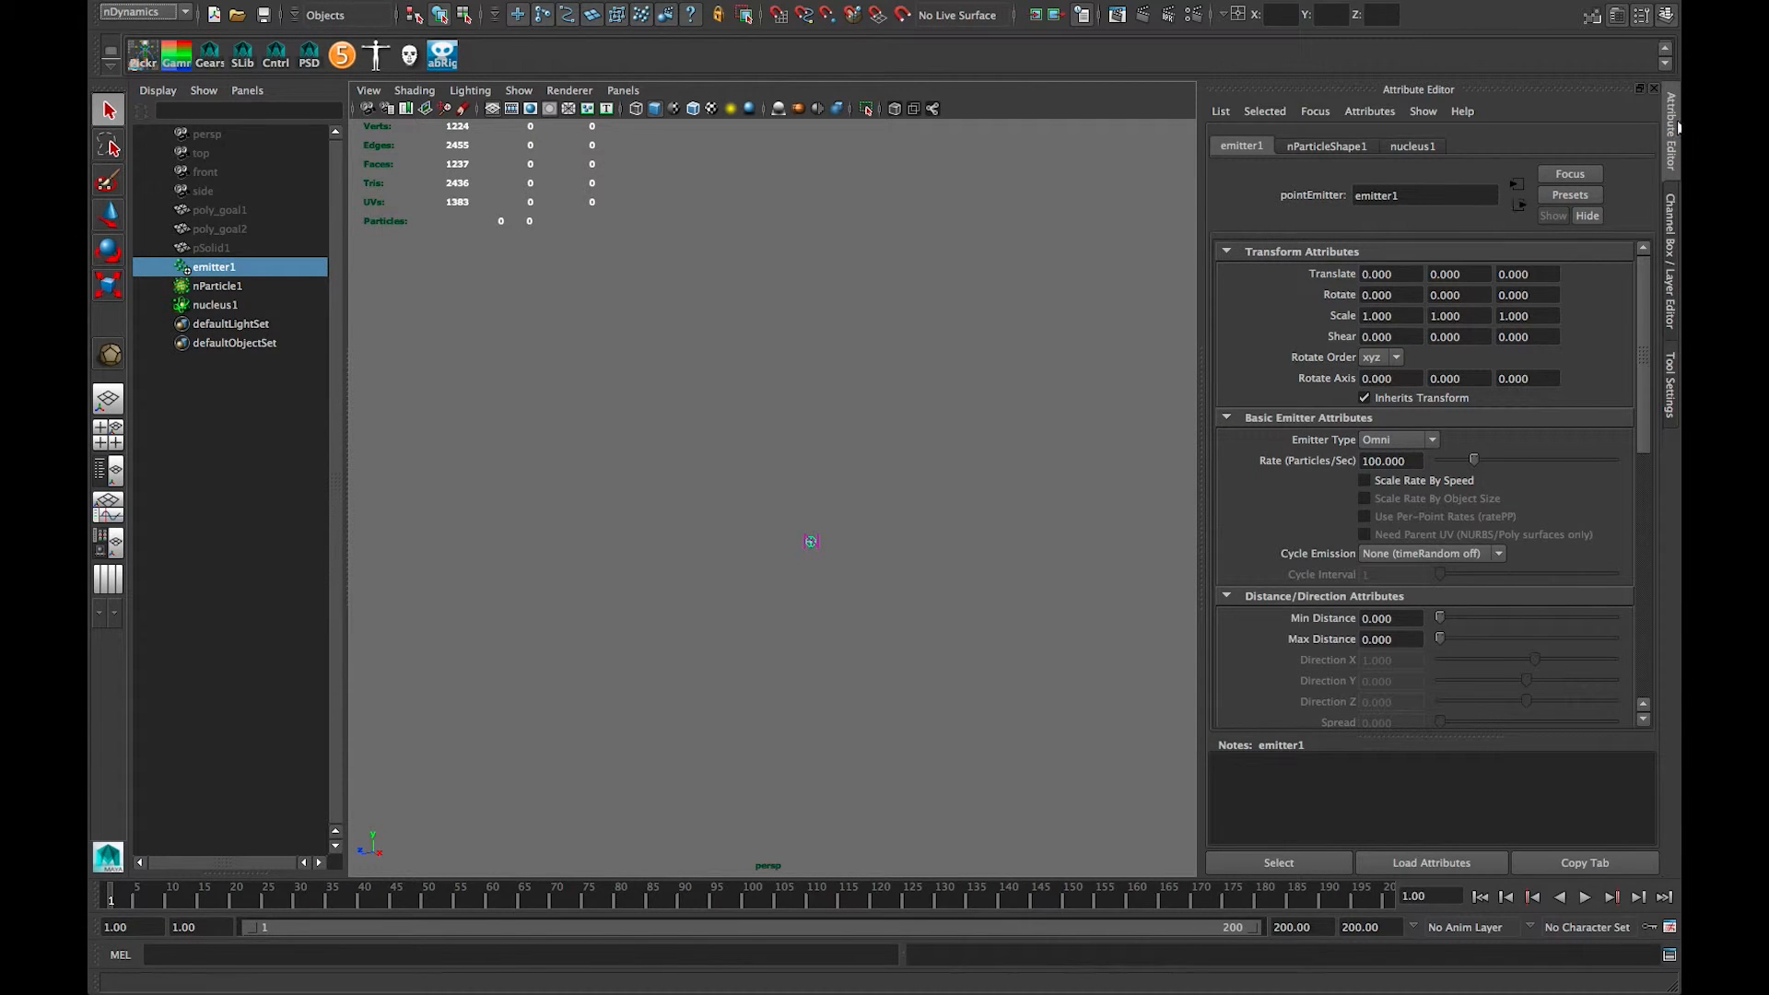
{"action": "left_click", "coordinate": [1412, 146]}
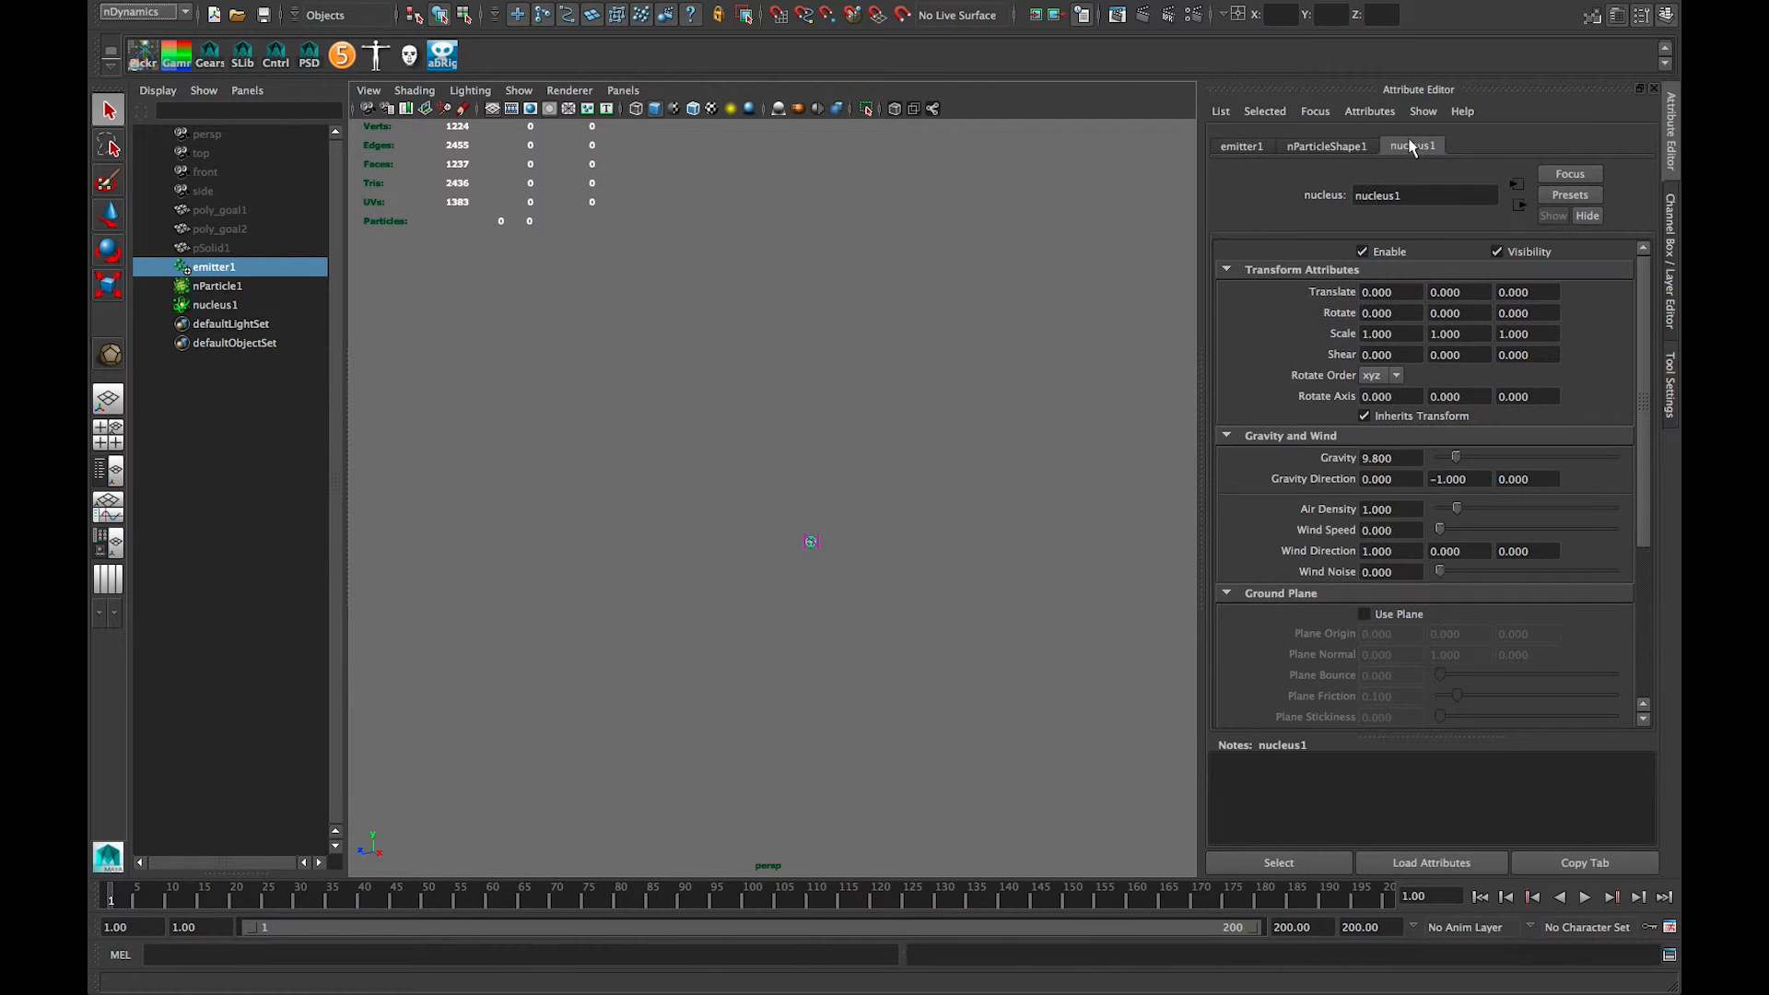
{"action": "double_click", "coordinate": [1382, 457]}
{"action": "type", "text": "0"}
{"action": "key", "text": "Return"}
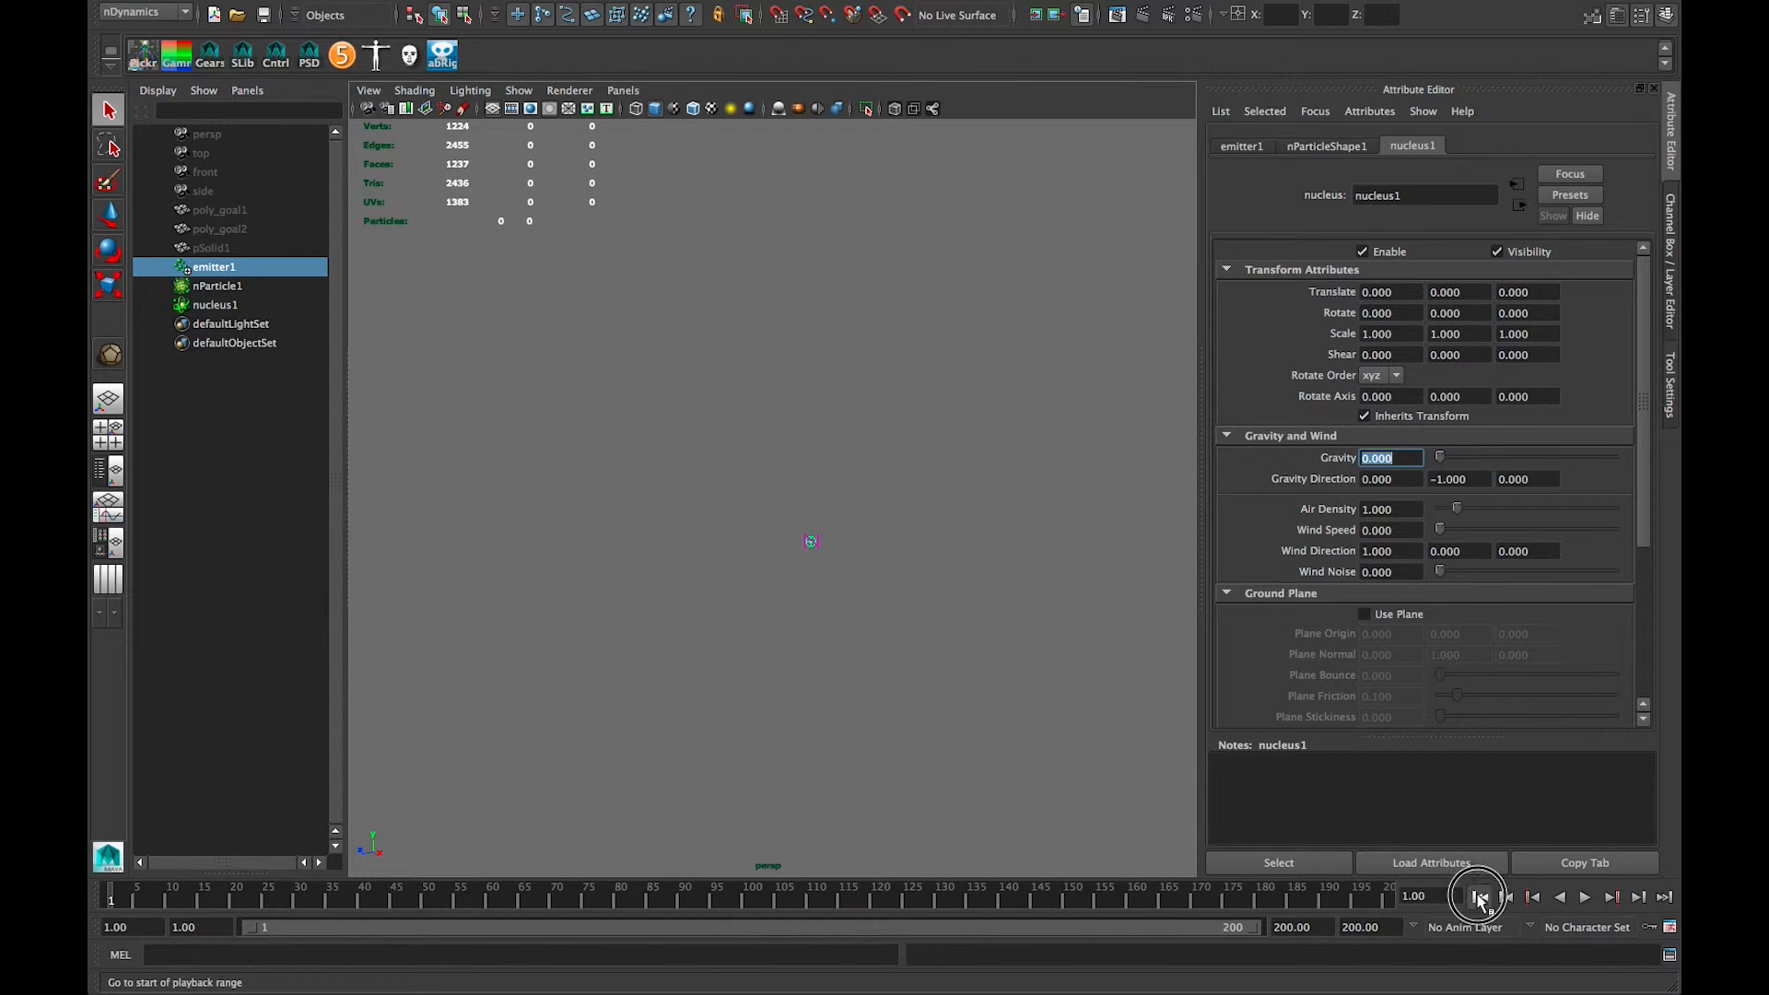
Step: Play the simulation to check how the particles spread without gravity, and return to the first frame
{"action": "left_click", "coordinate": [1585, 897]}
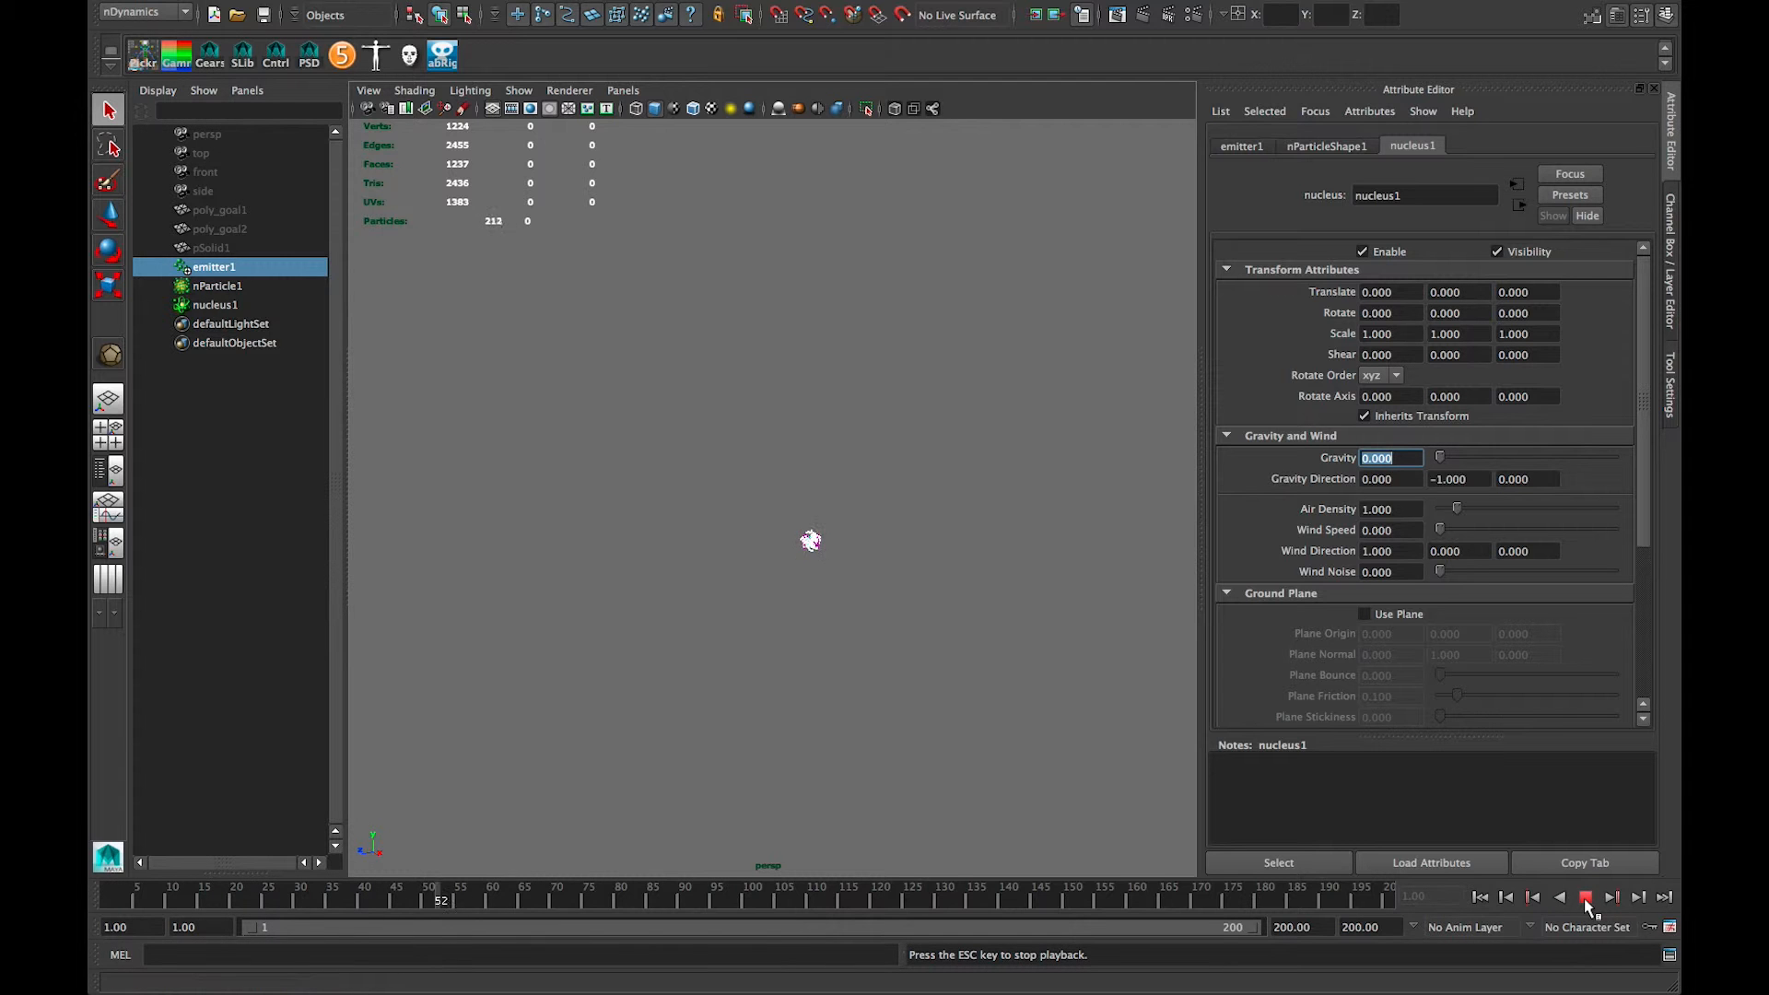
{"action": "left_click", "coordinate": [1583, 898]}
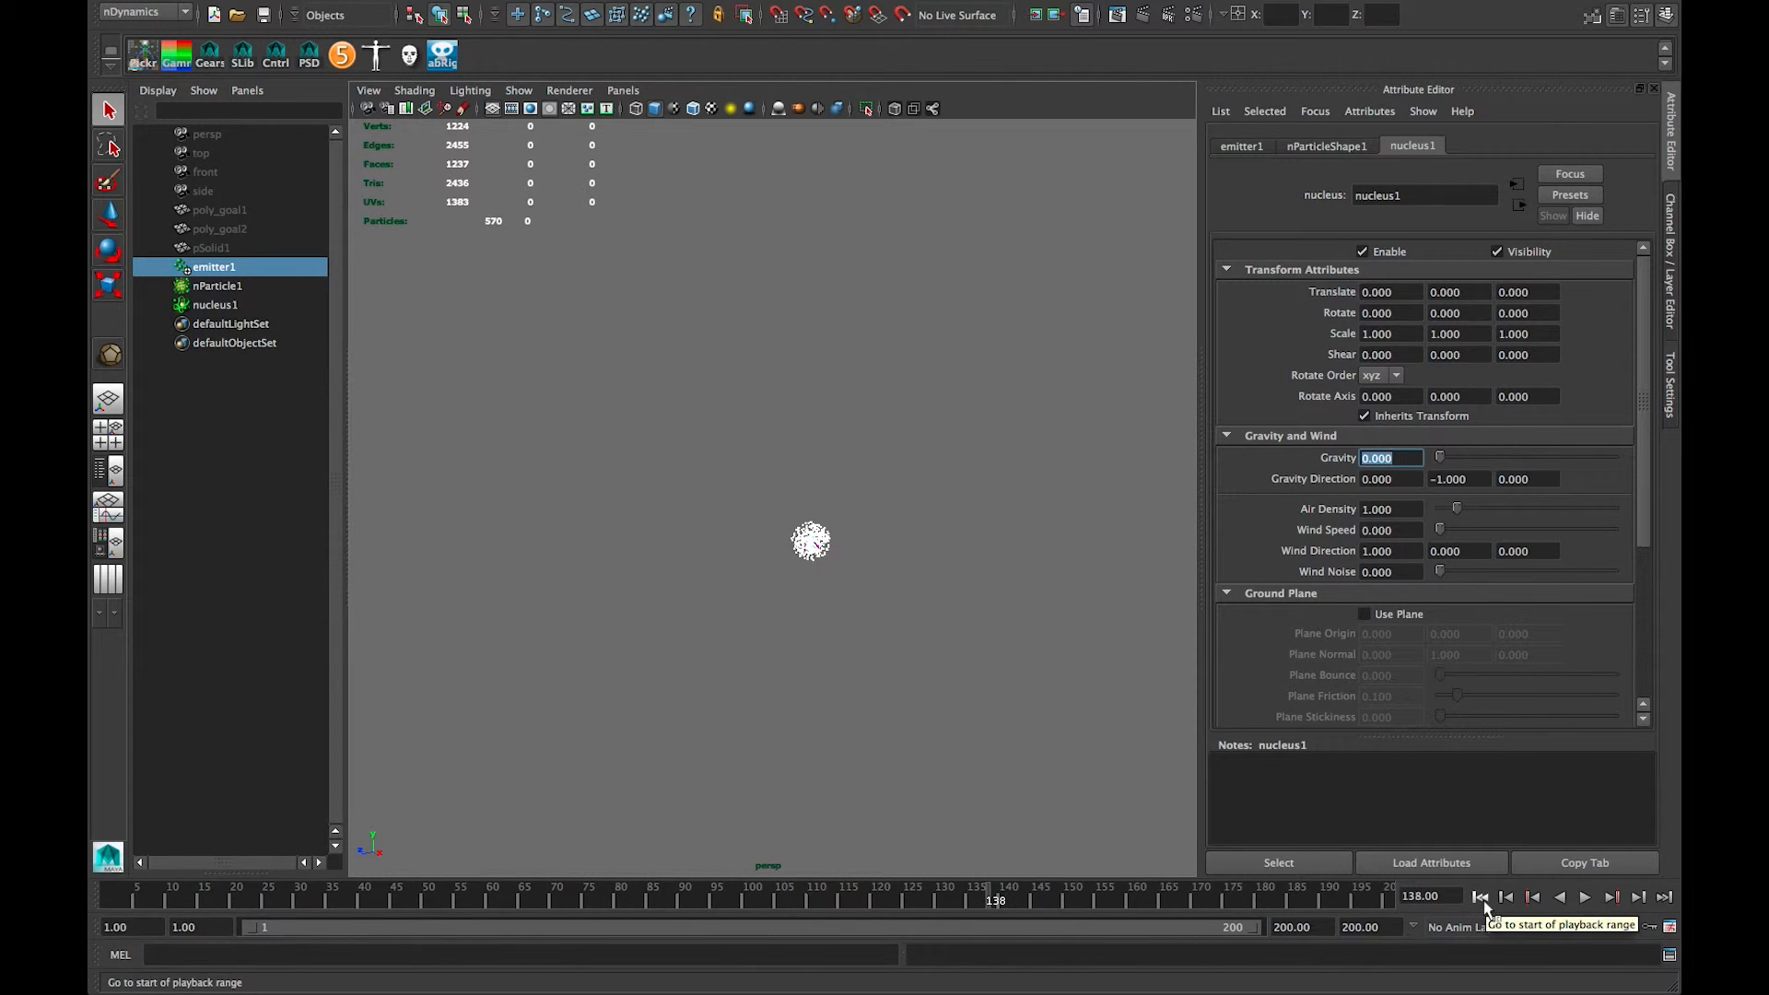
{"action": "left_click", "coordinate": [1480, 898]}
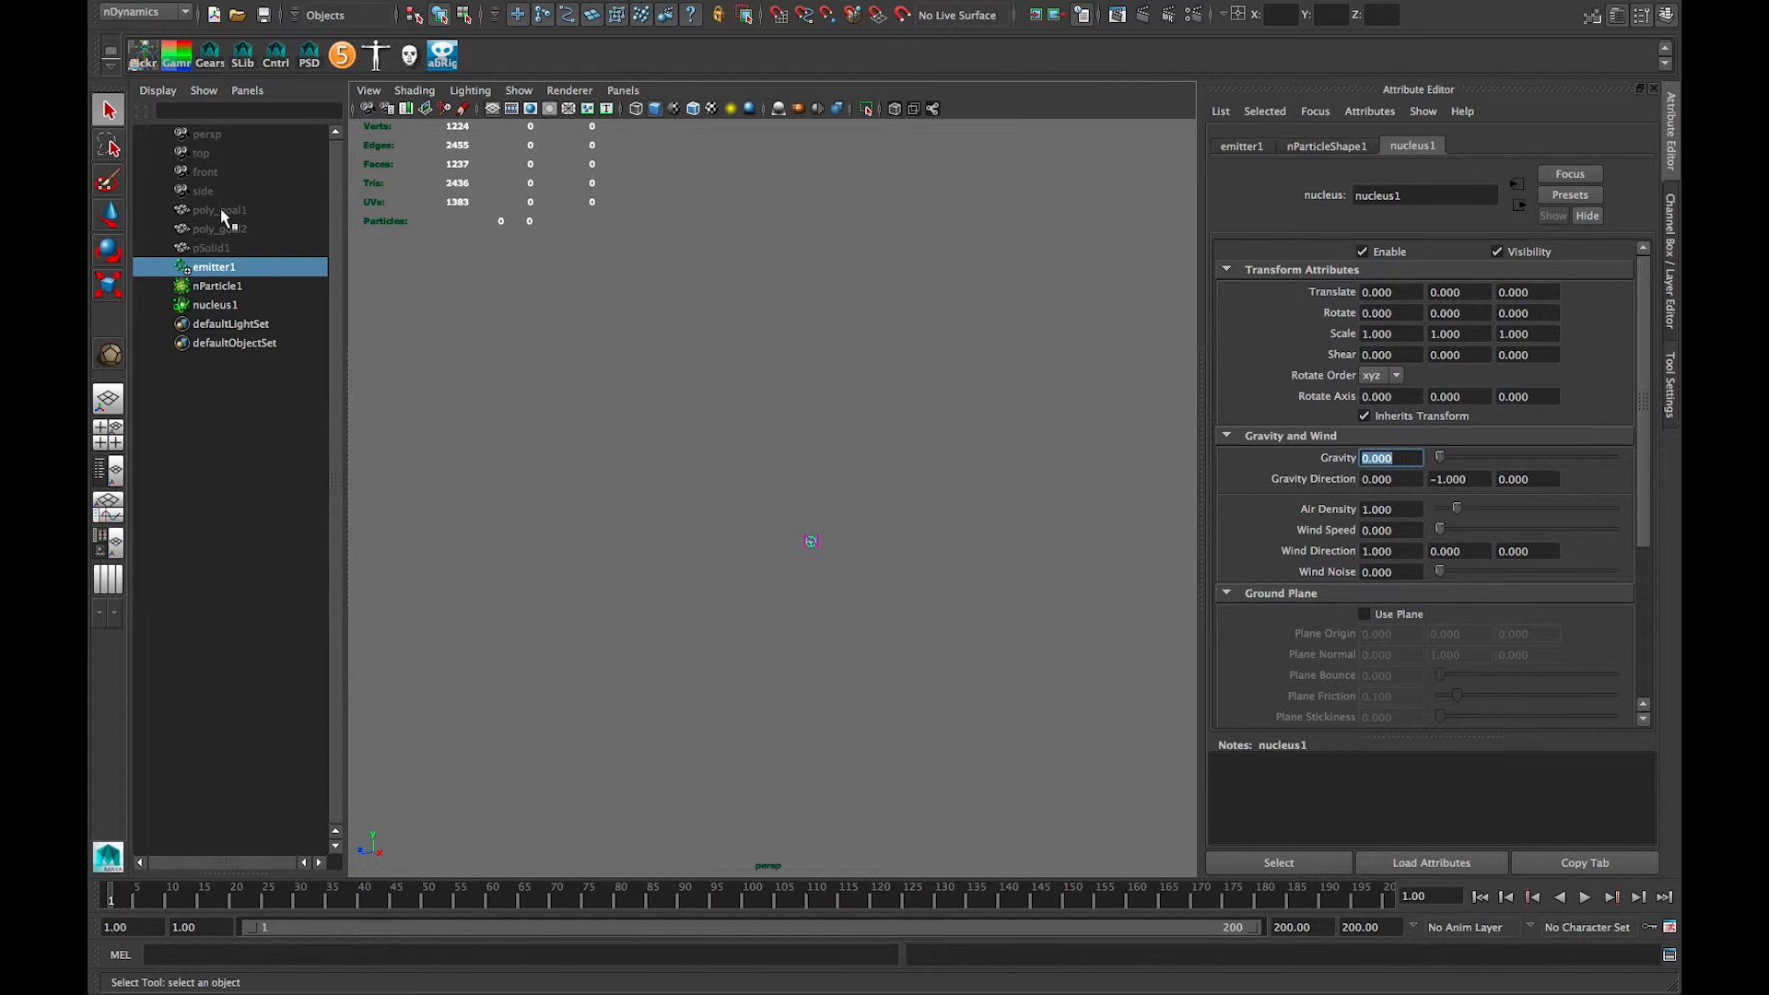
{"action": "left_click", "coordinate": [1481, 898]}
Step: Set the rate of emitter1 to 600 particles per second and key it at frame 25
{"action": "left_click", "coordinate": [1239, 146]}
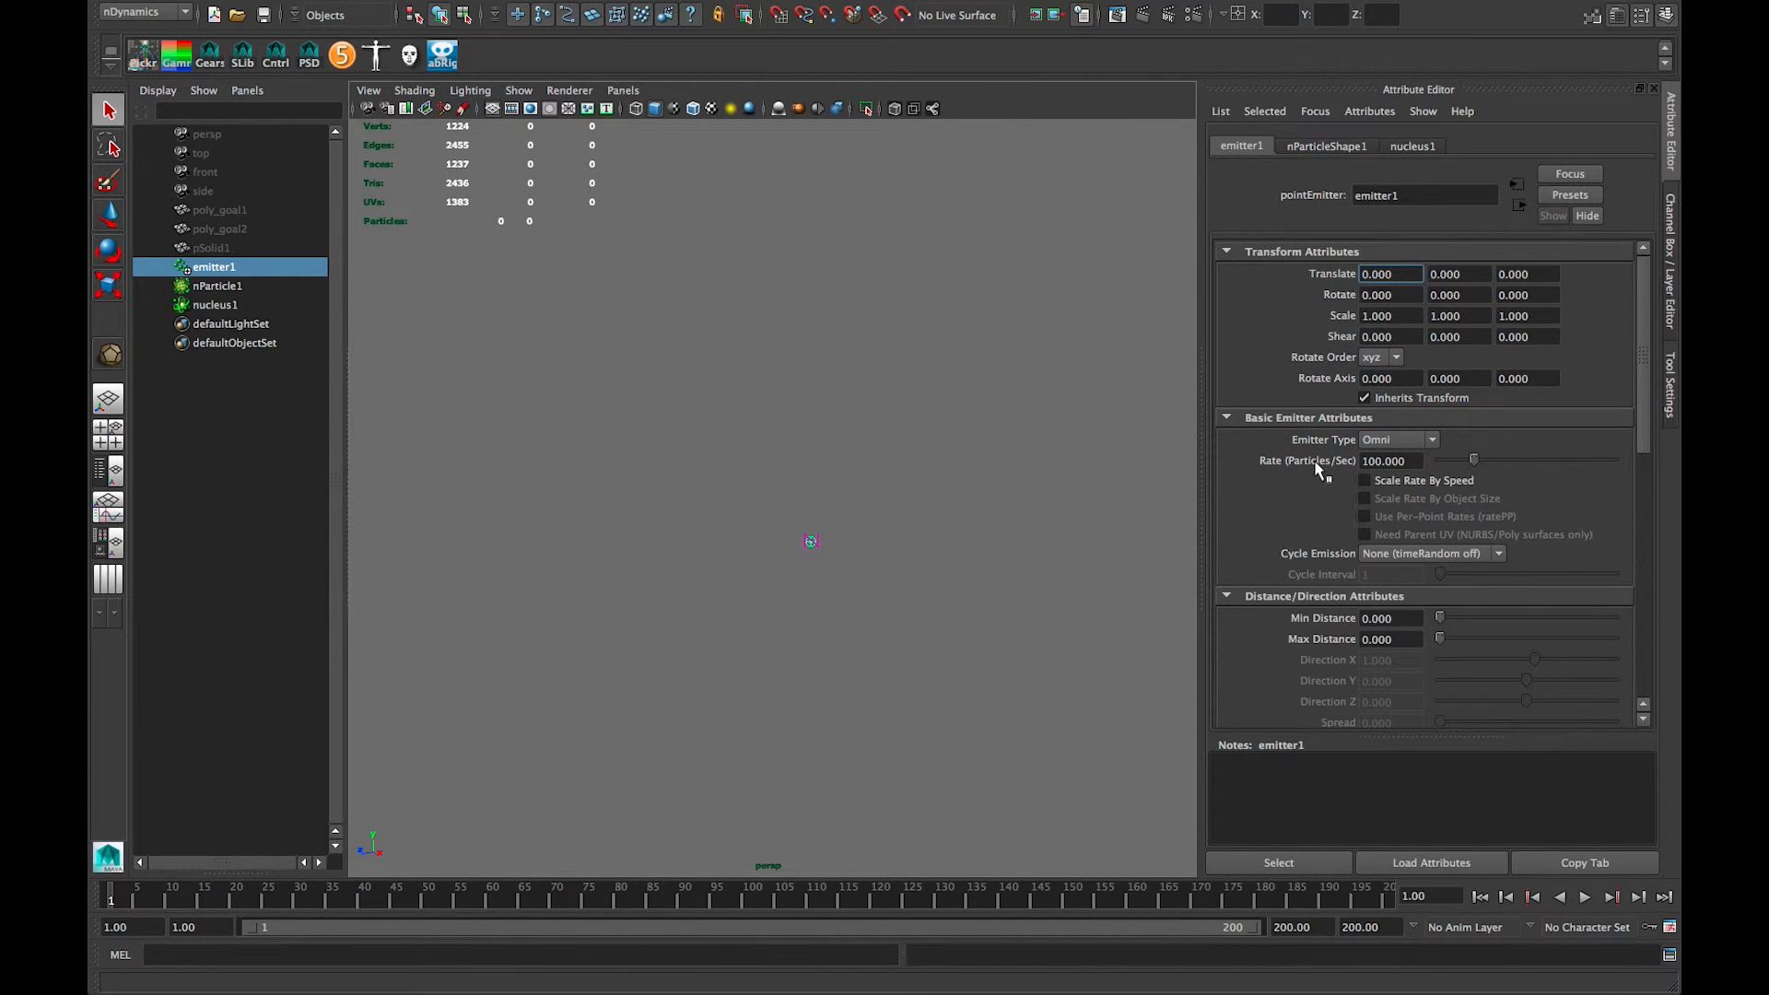
{"action": "left_click", "coordinate": [1416, 460]}
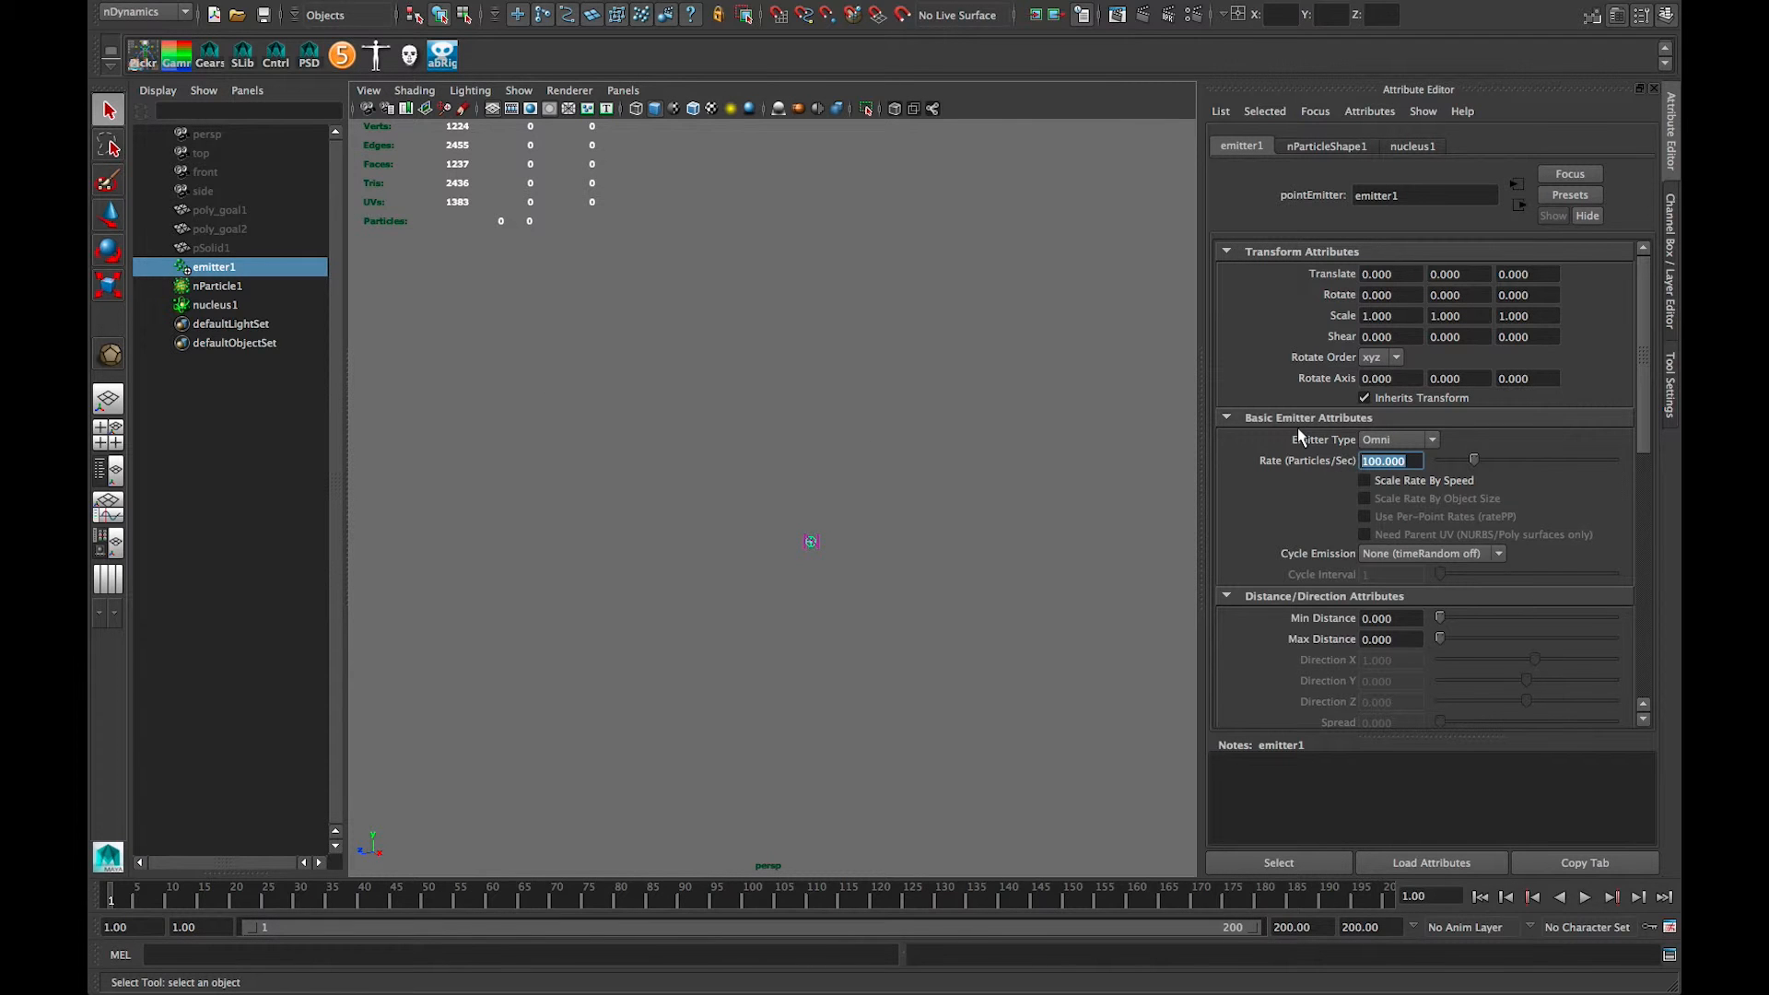
{"action": "type", "text": "600"}
{"action": "key", "text": "Return"}
{"action": "left_click", "coordinate": [267, 899]}
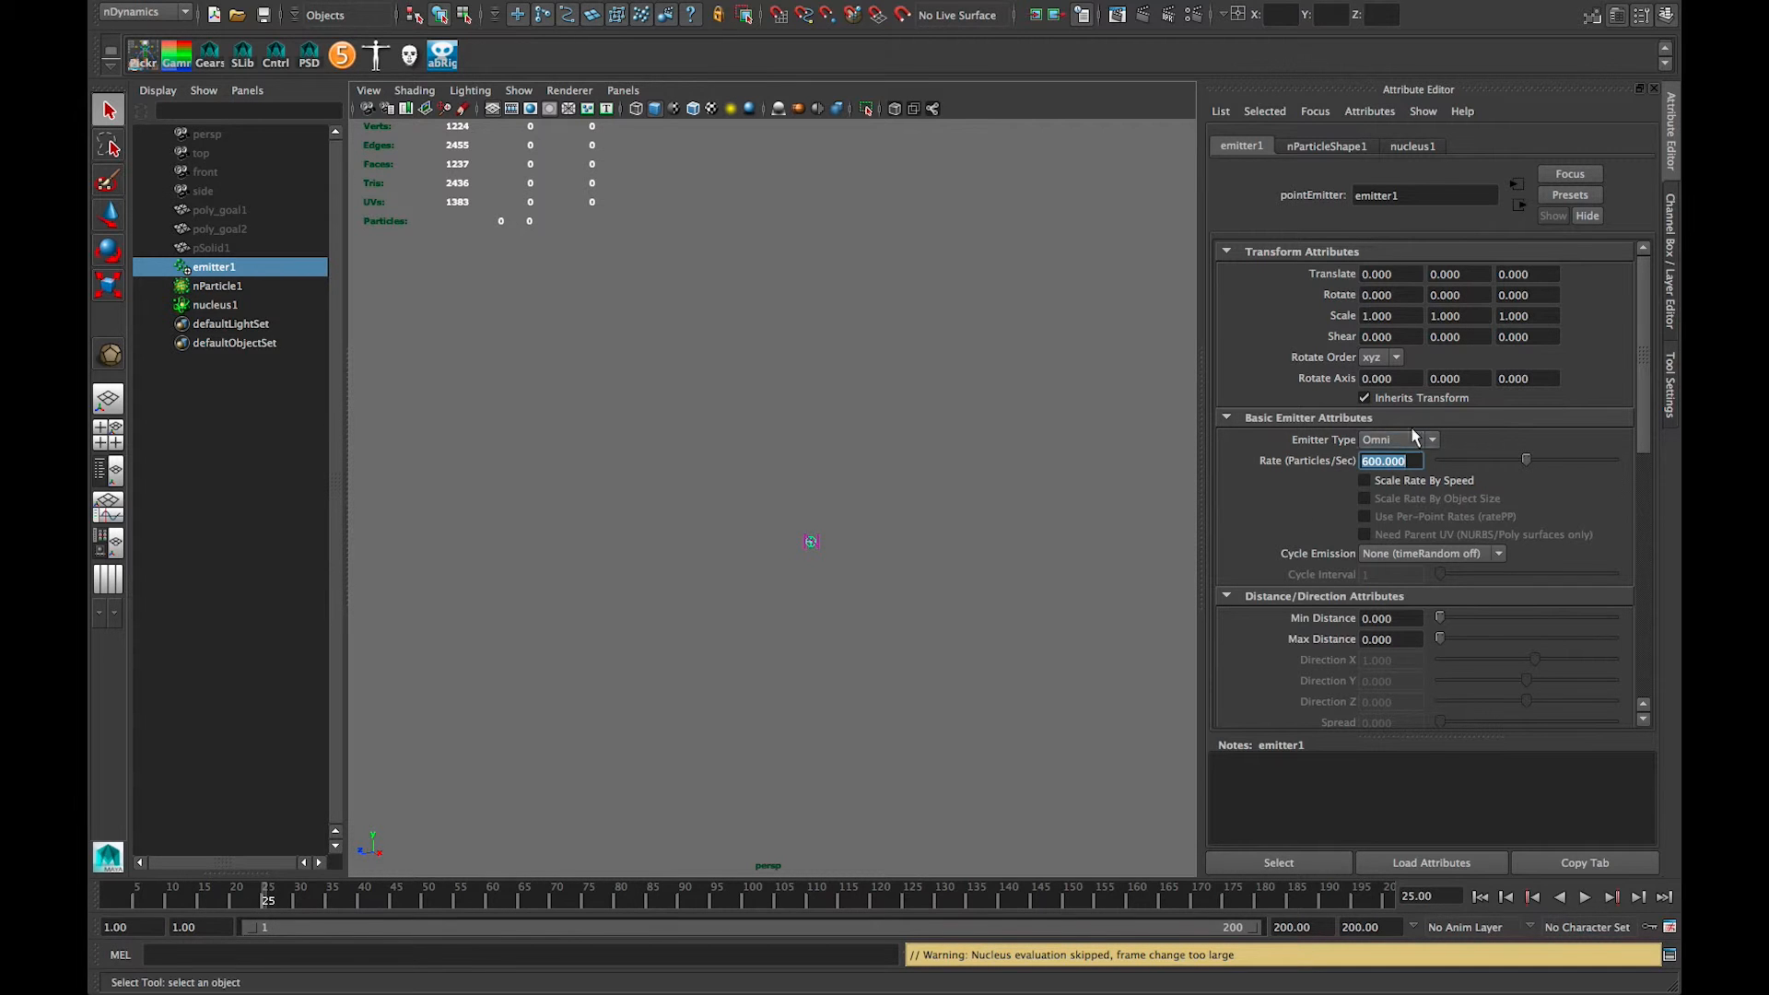
{"action": "right_click", "coordinate": [1308, 460]}
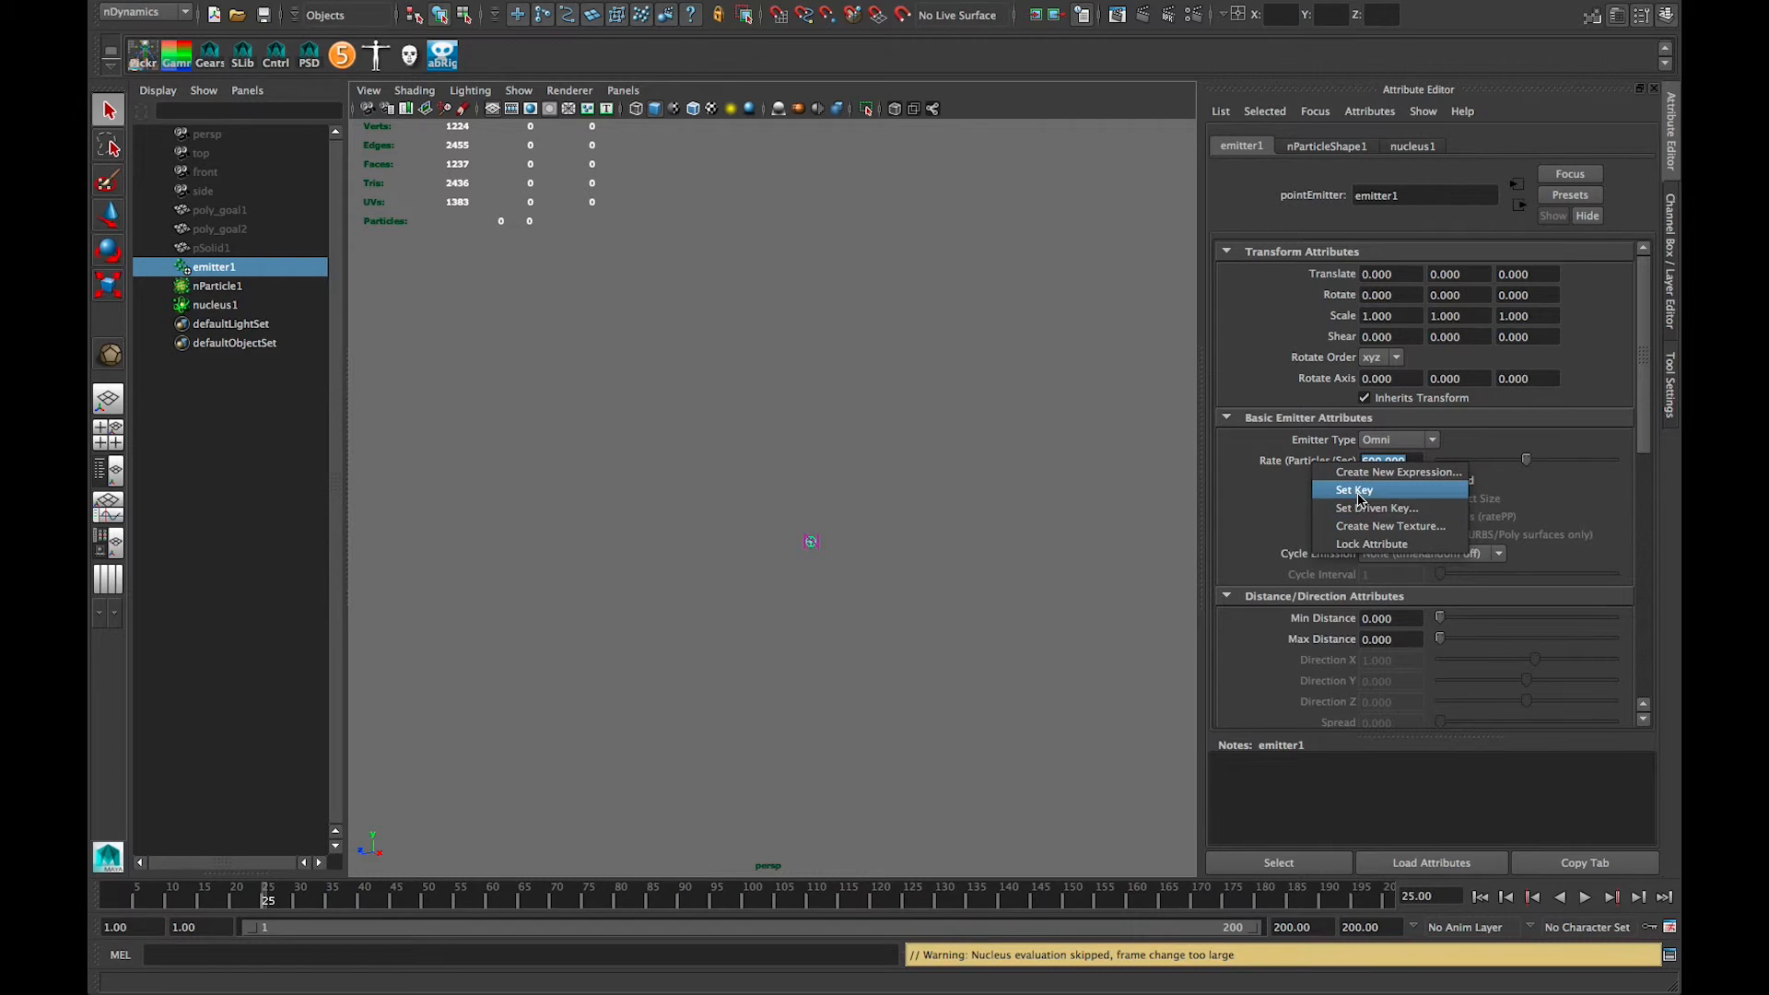
{"action": "left_click", "coordinate": [1356, 492]}
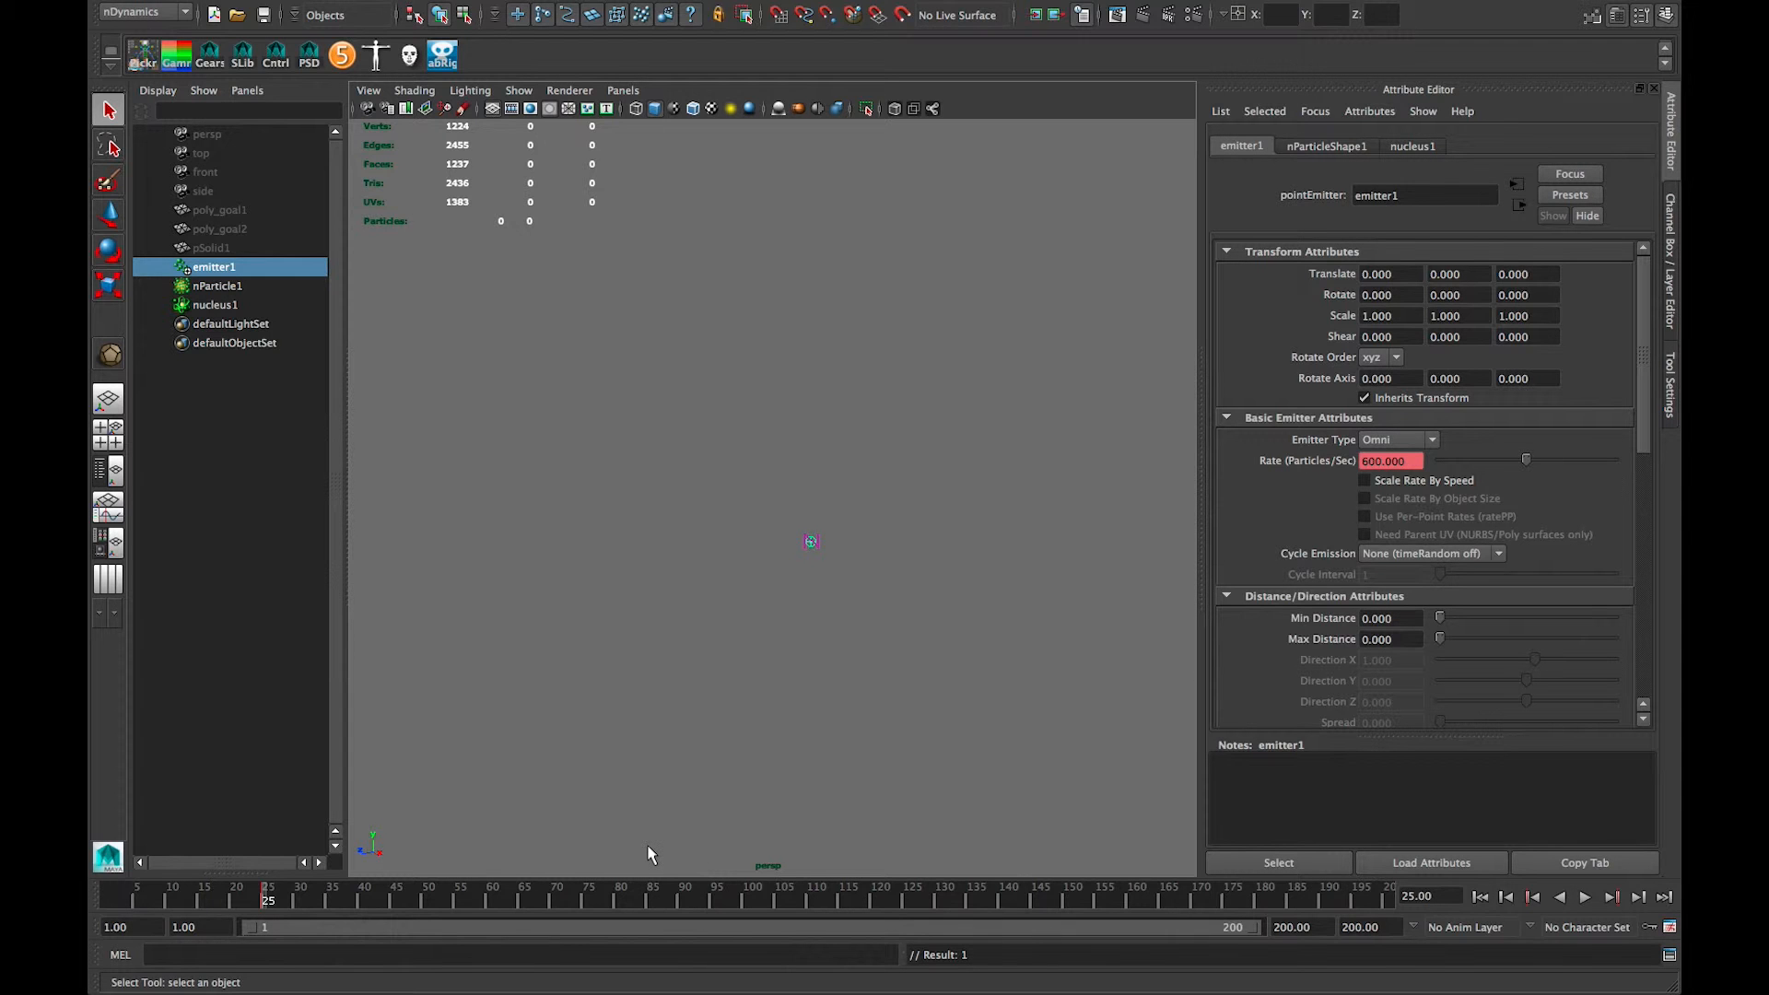
Step: Key the rate of emitter1 at 0 on frame 26 and play the simulation from the first frame
{"action": "key", "text": "alt+period"}
{"action": "left_click", "coordinate": [1396, 461]}
{"action": "type", "text": "0"}
{"action": "key", "text": "Return"}
{"action": "right_click", "coordinate": [1290, 457]}
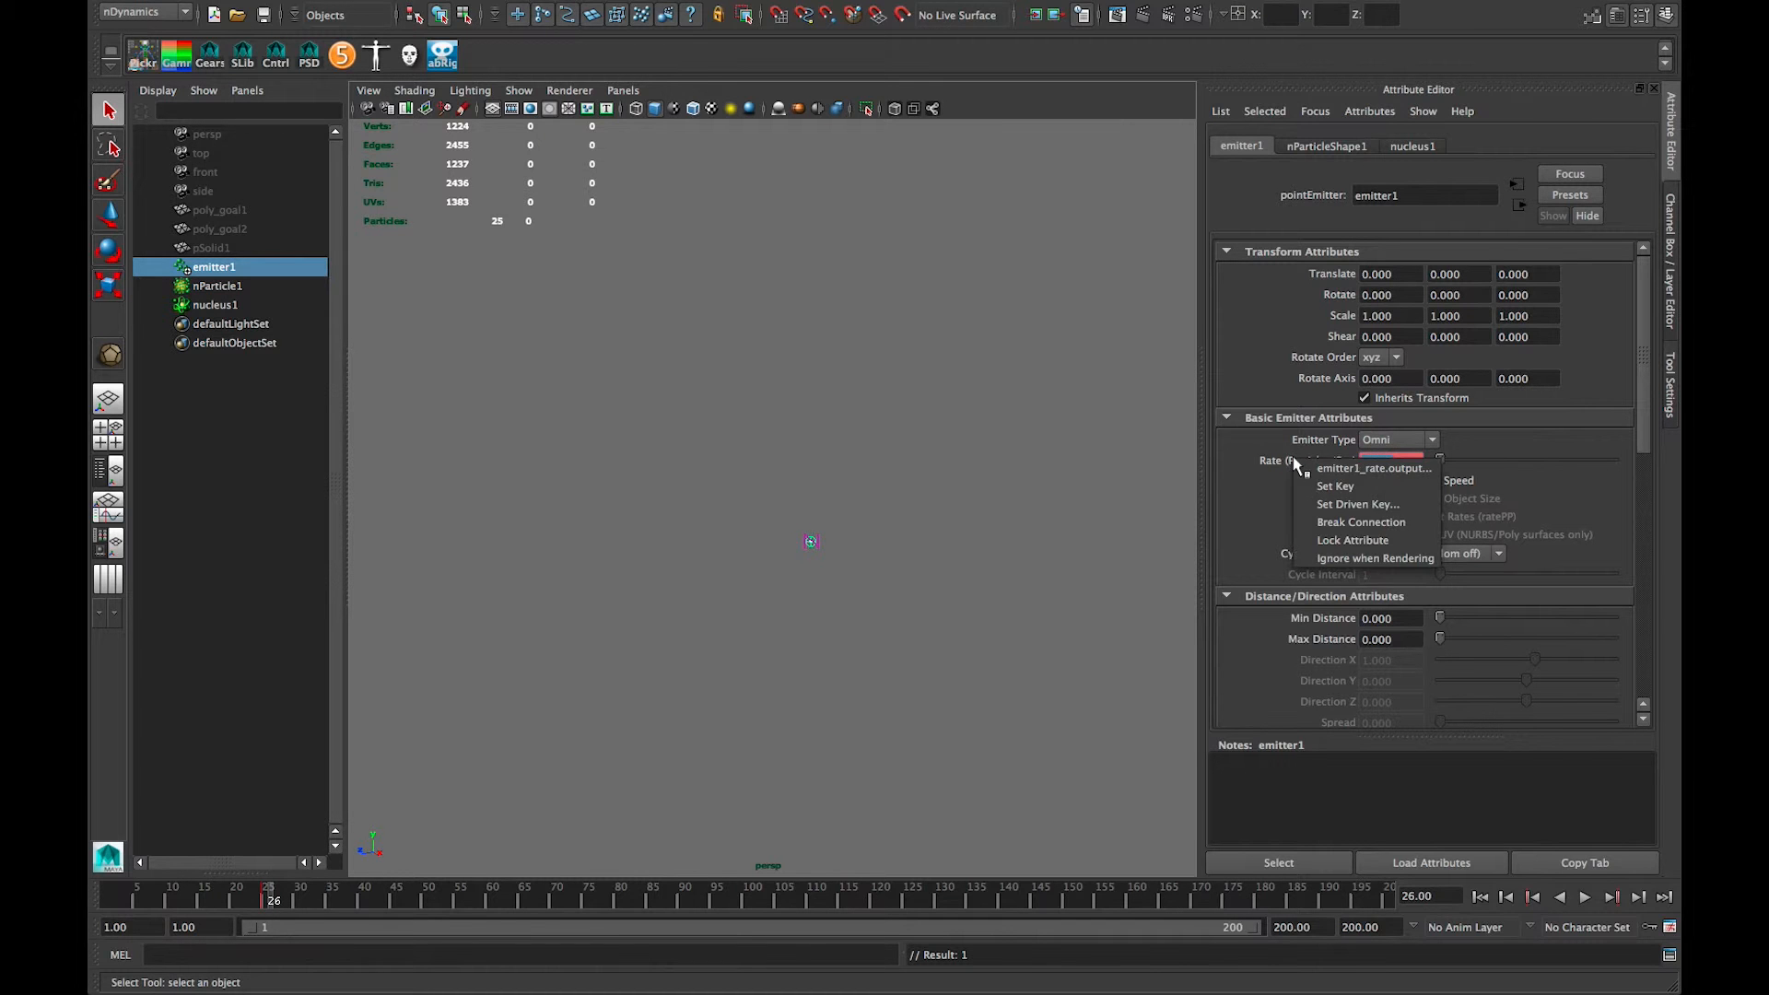
{"action": "left_click", "coordinate": [1358, 488]}
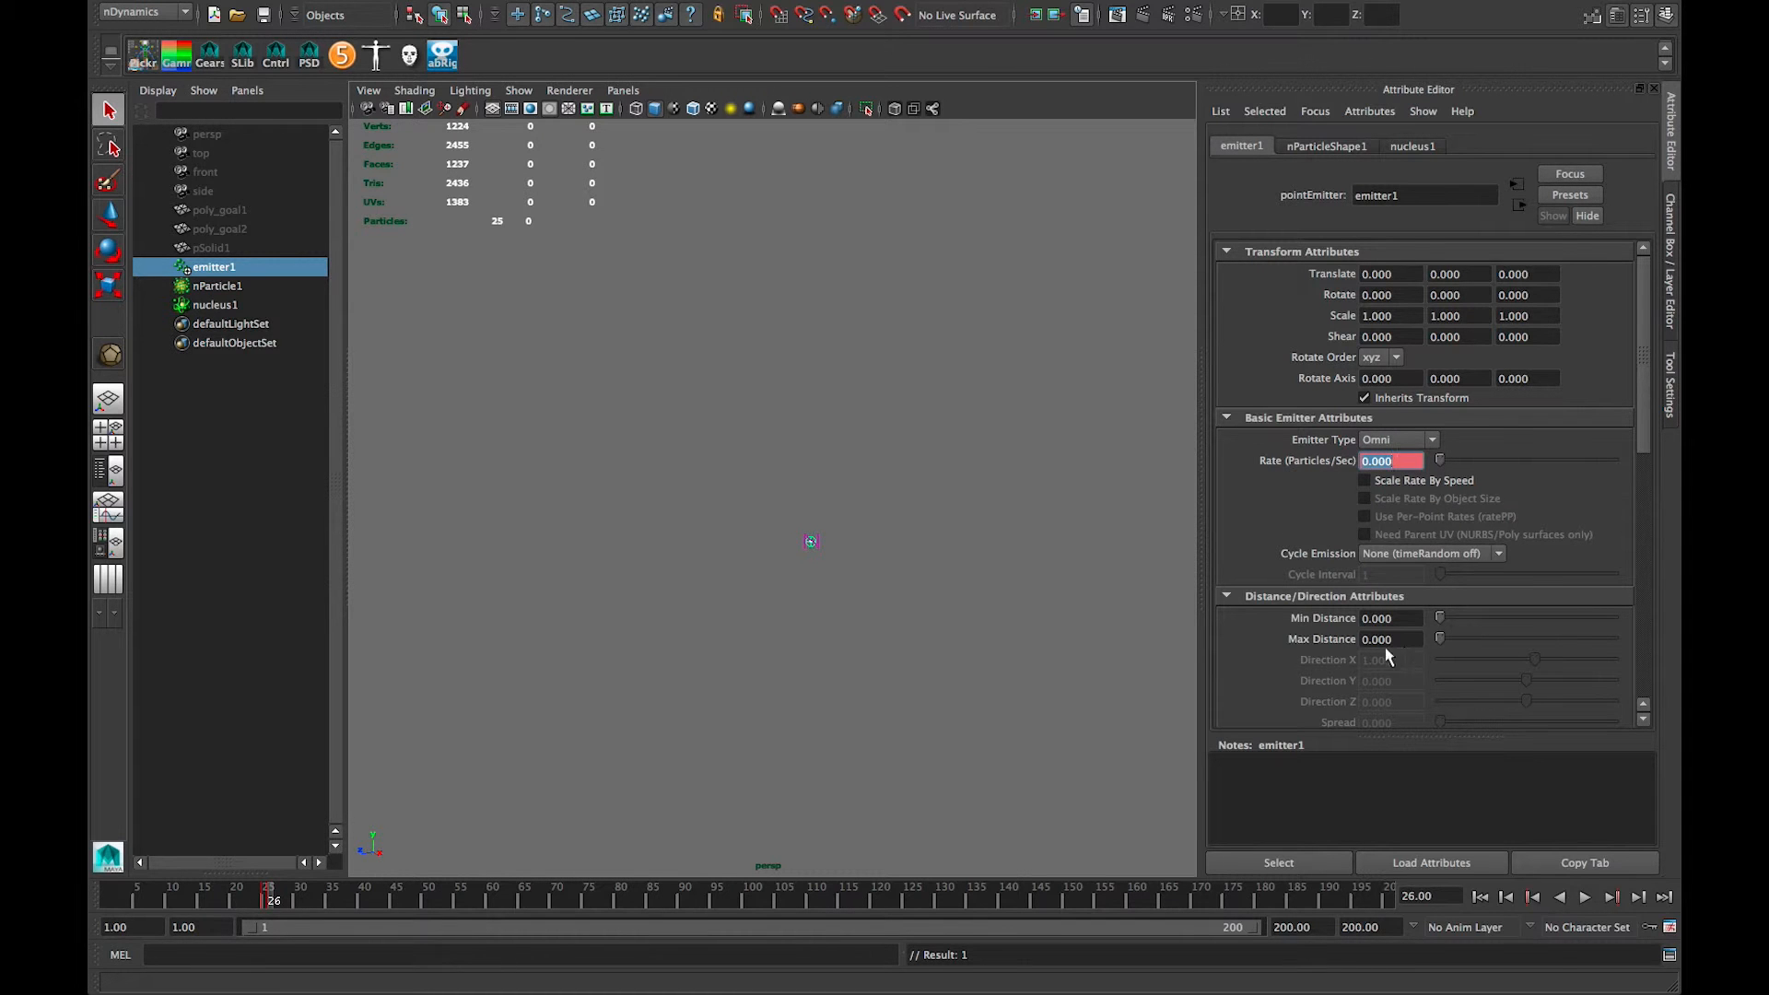
{"action": "left_click", "coordinate": [1479, 898]}
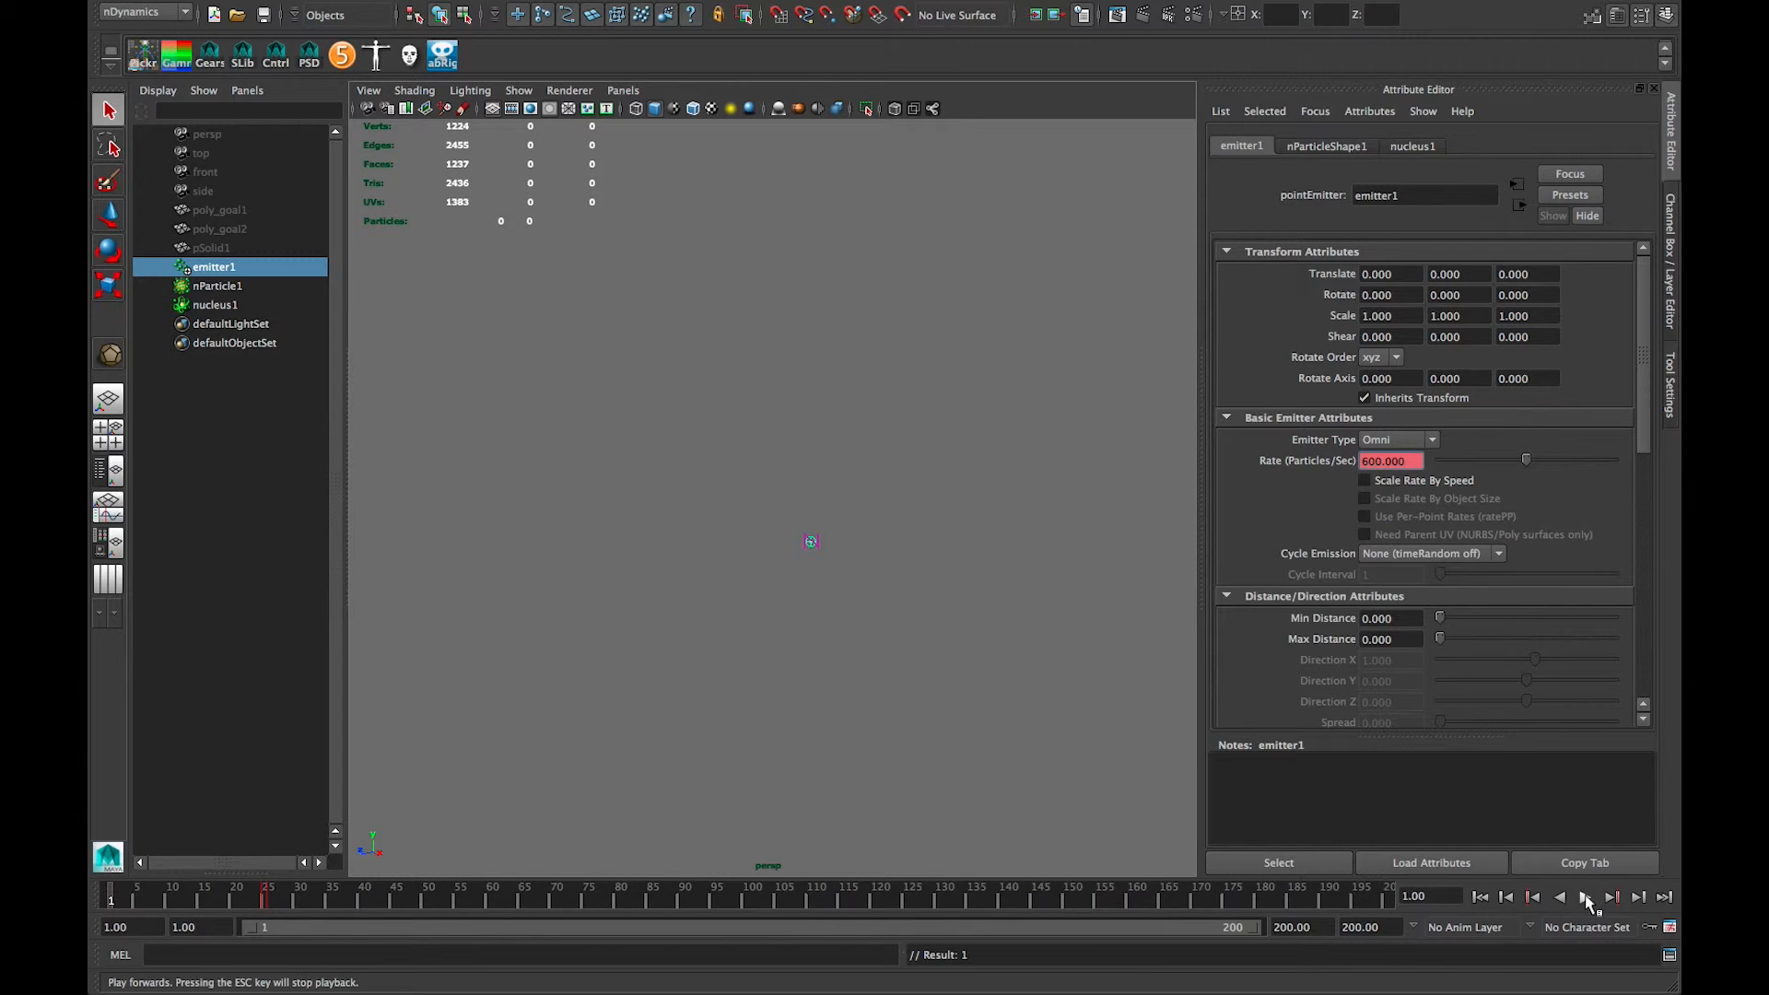
{"action": "left_click", "coordinate": [1585, 897]}
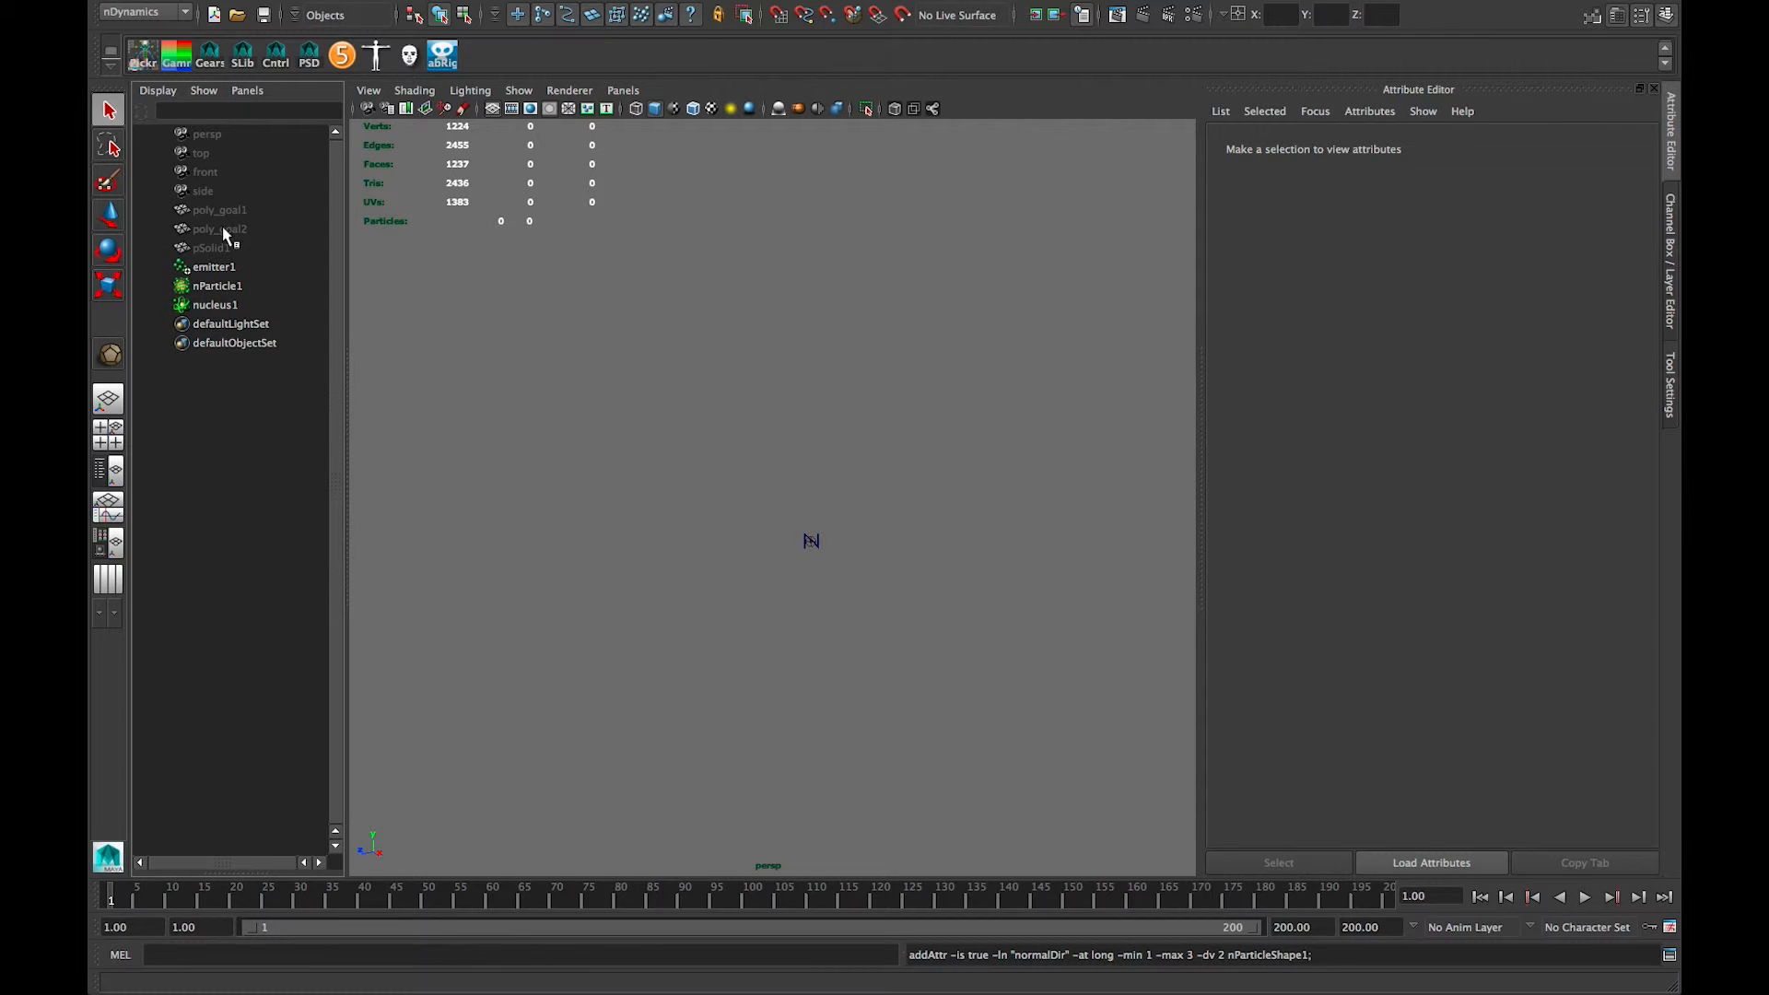
Step: Make the hidden sphere poly_goal1 a goal for nParticle1
{"action": "left_click", "coordinate": [216, 268]}
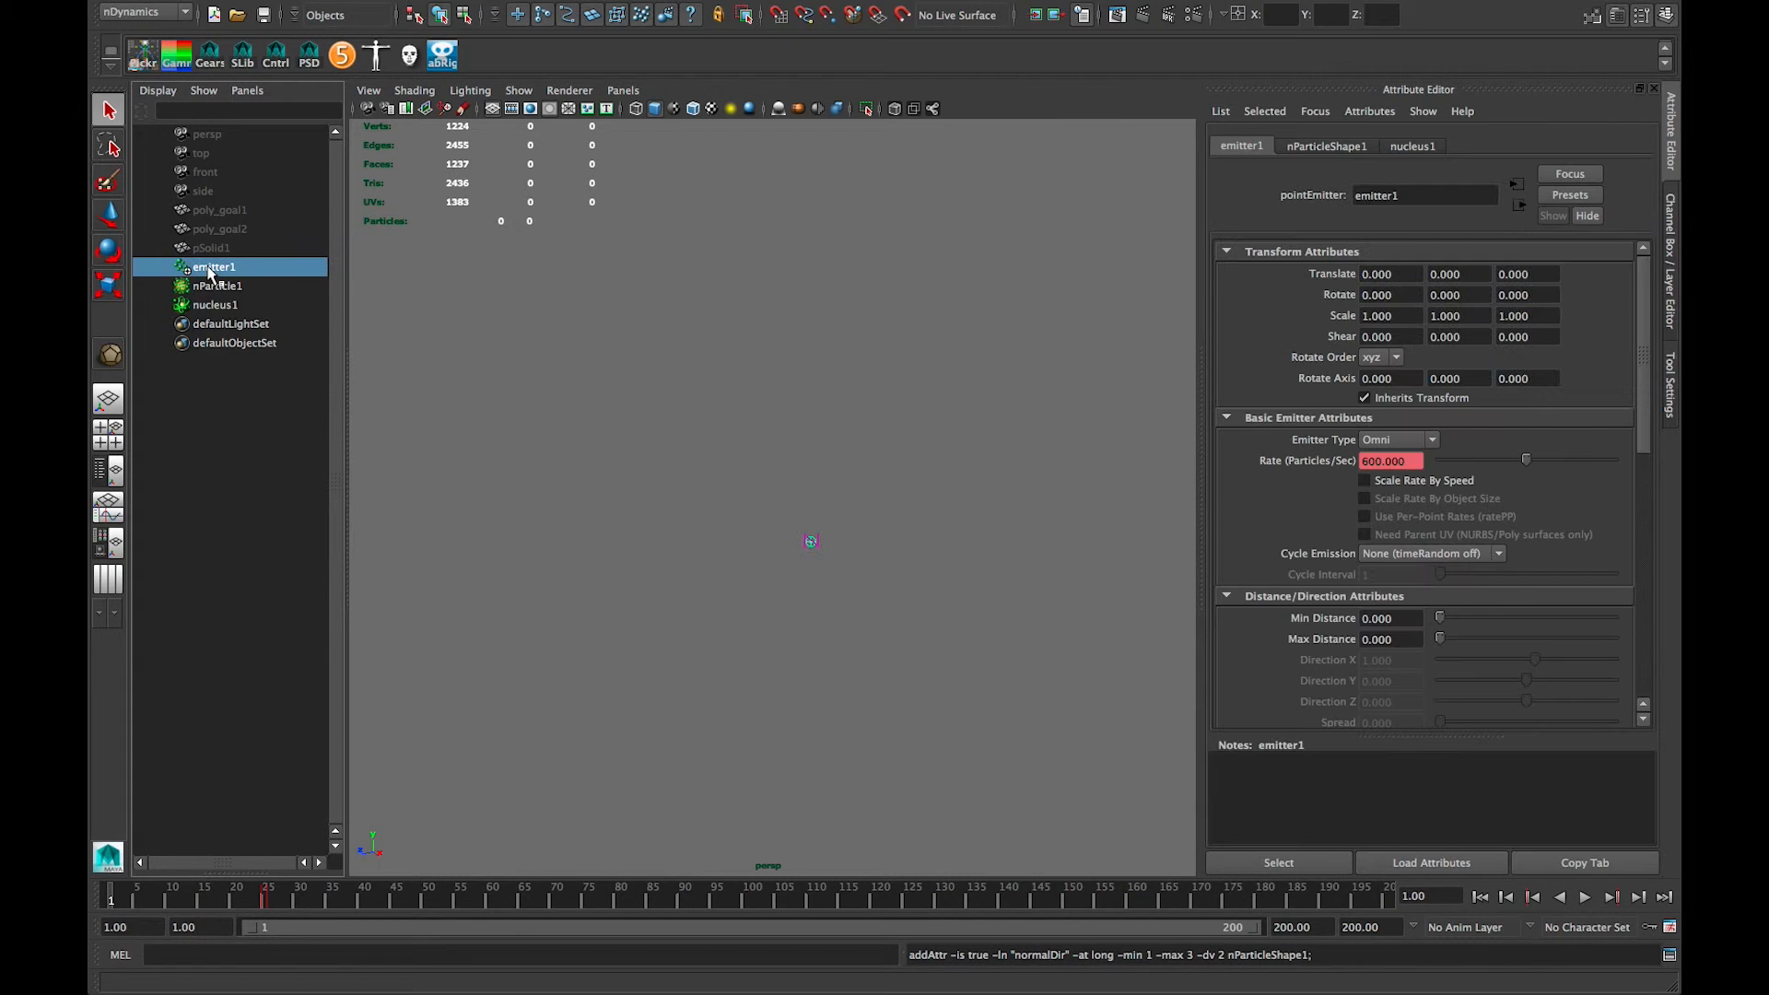
{"action": "left_click", "coordinate": [226, 287]}
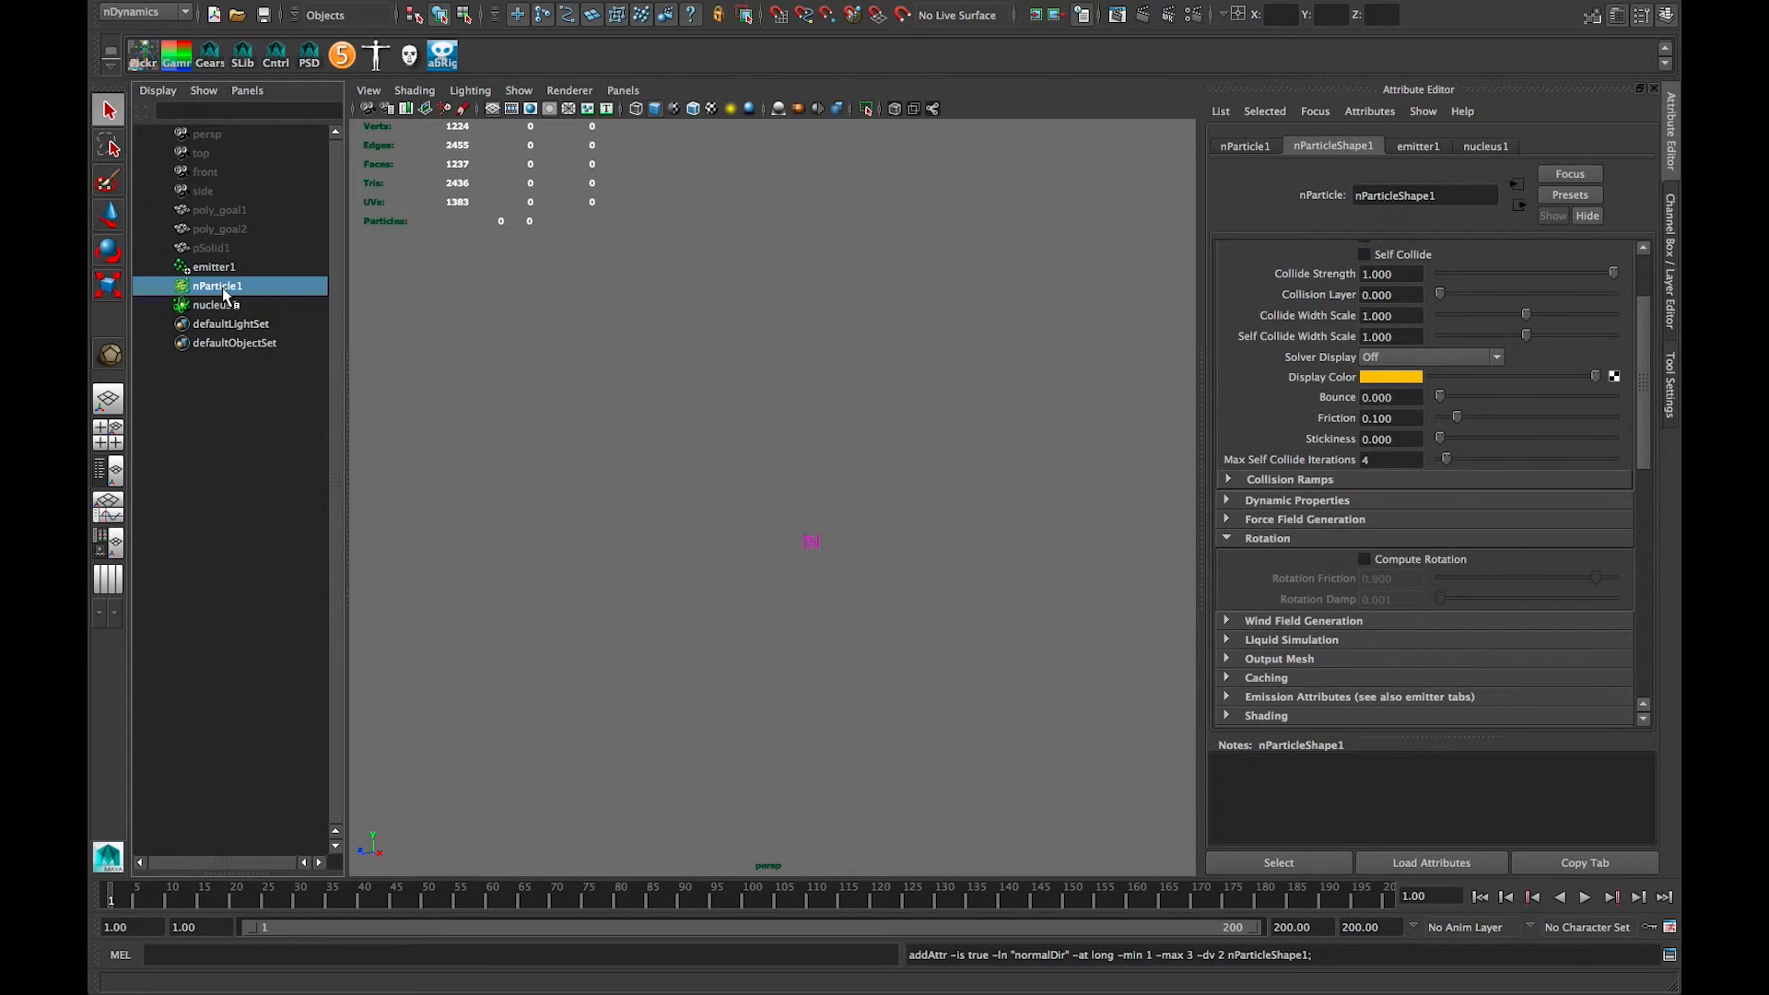
{"action": "left_click", "coordinate": [226, 211], "text": "ctrl"}
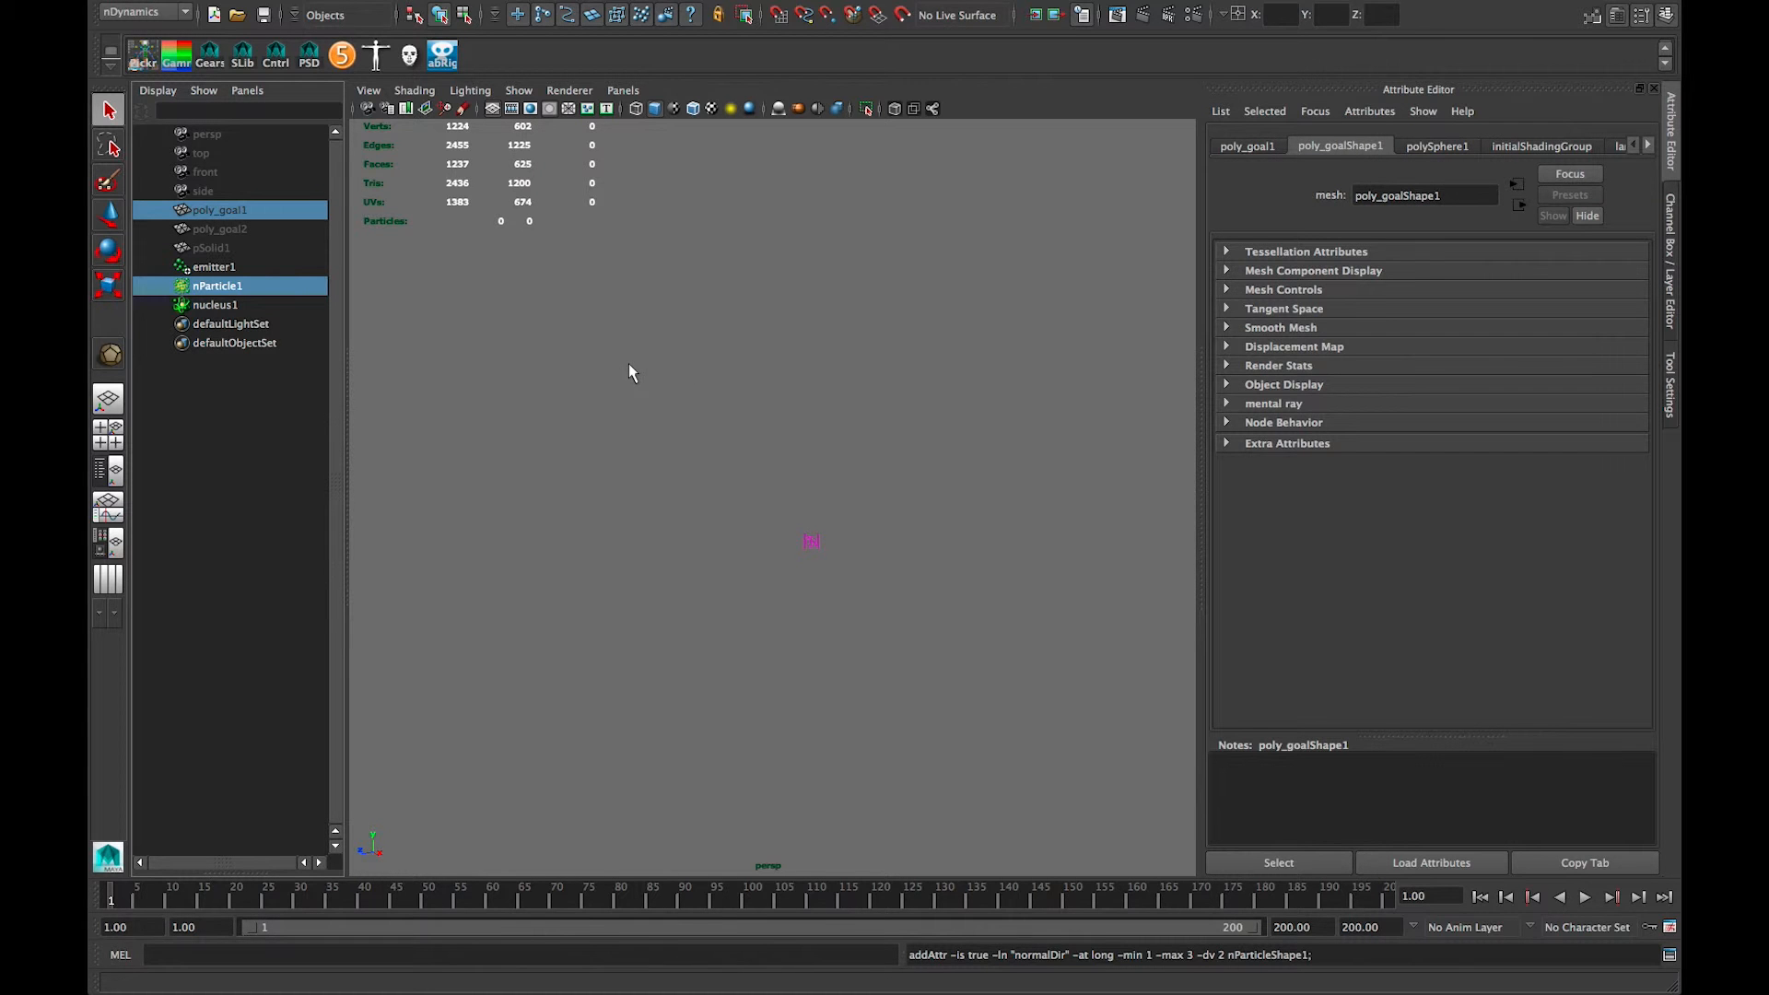
{"action": "mouse_move", "coordinate": [645, 6]}
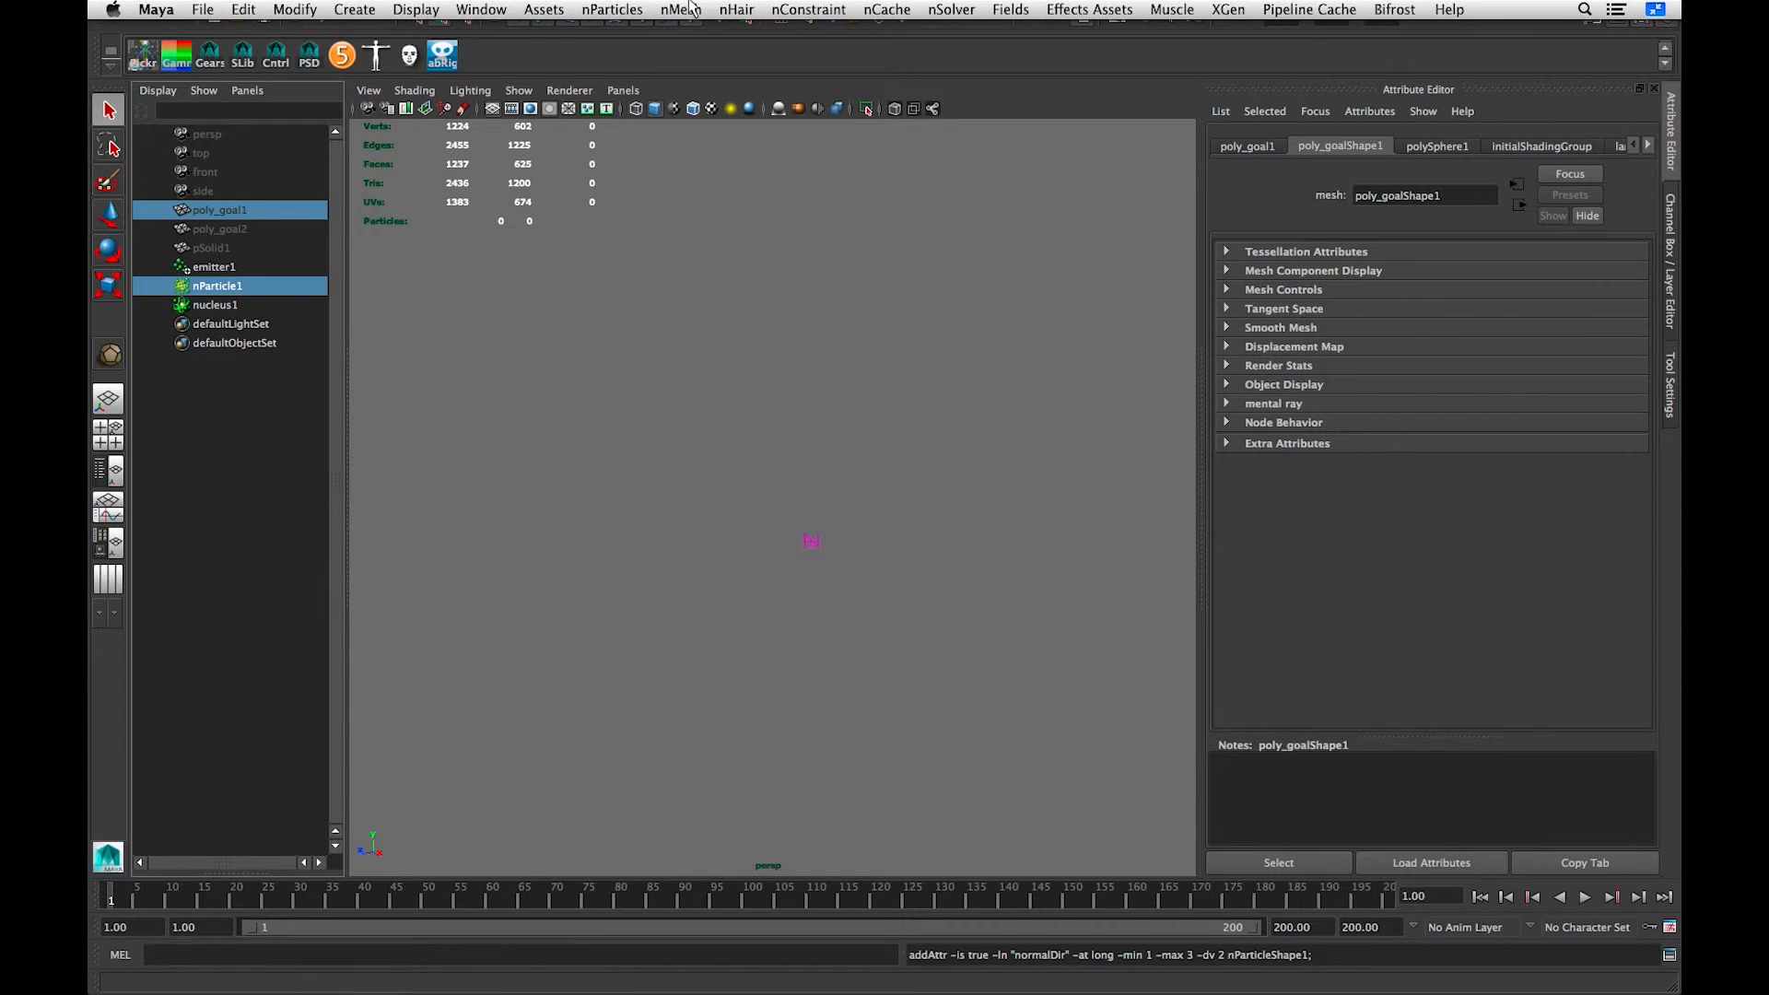
{"action": "left_click", "coordinate": [608, 8]}
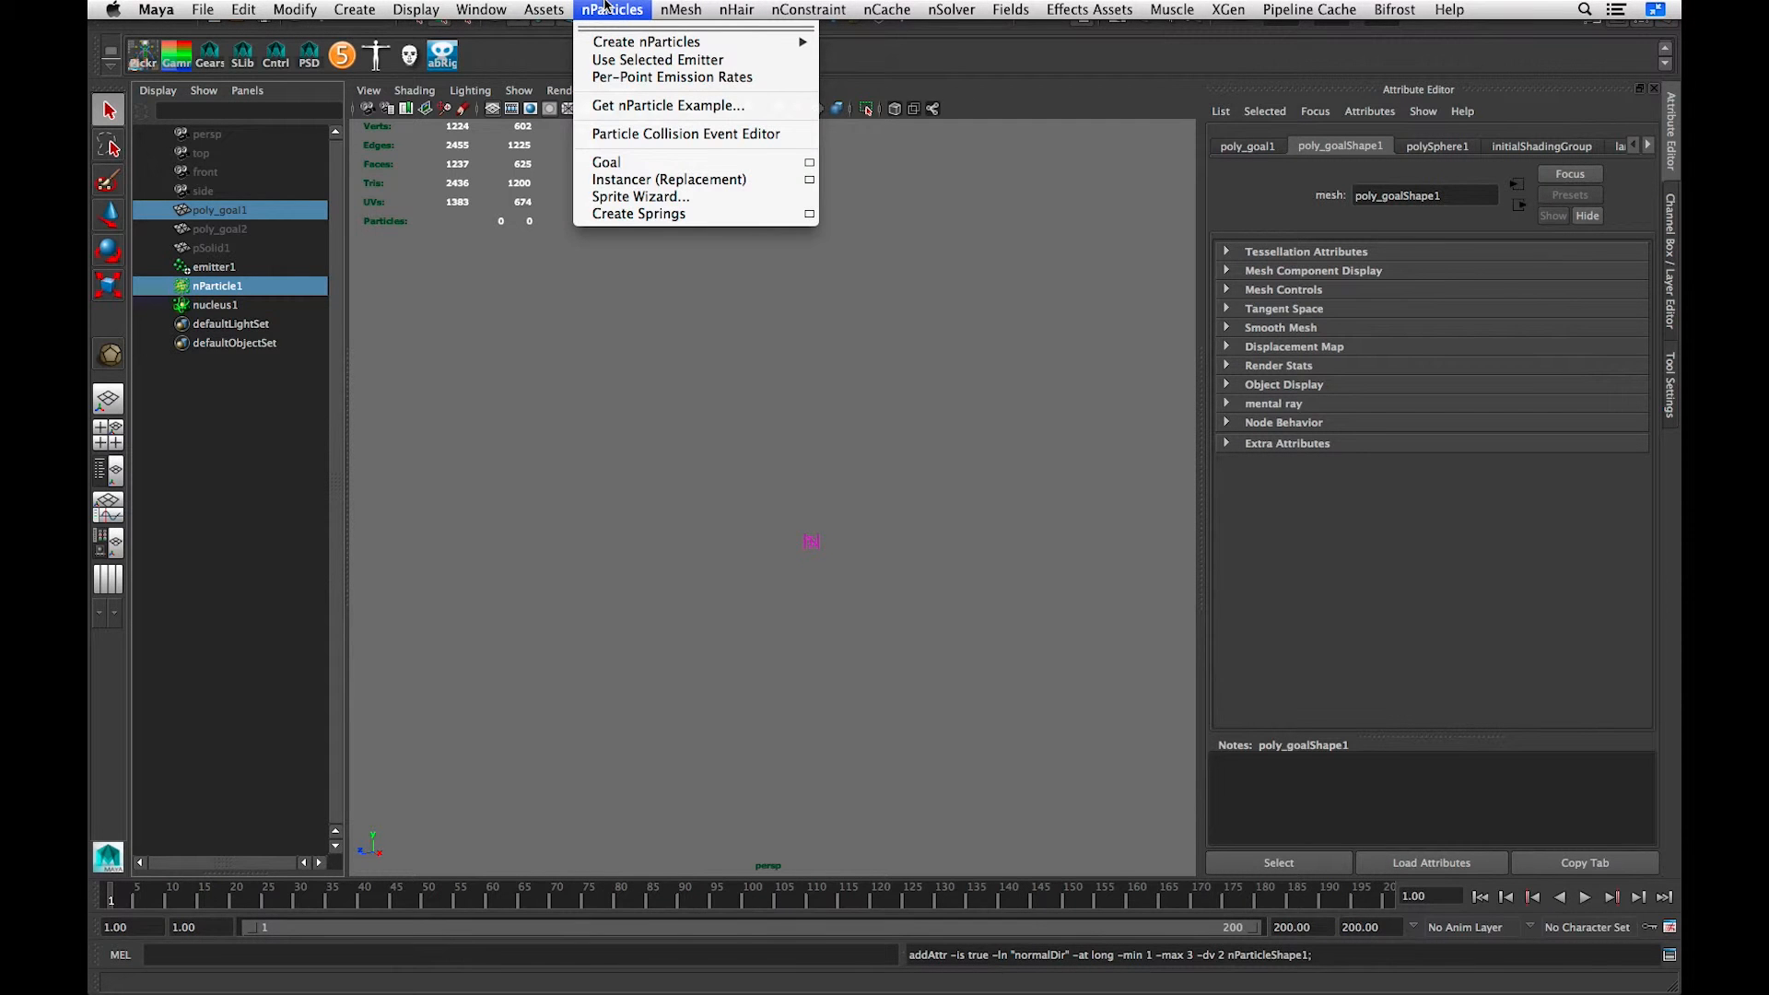
{"action": "left_click", "coordinate": [757, 166]}
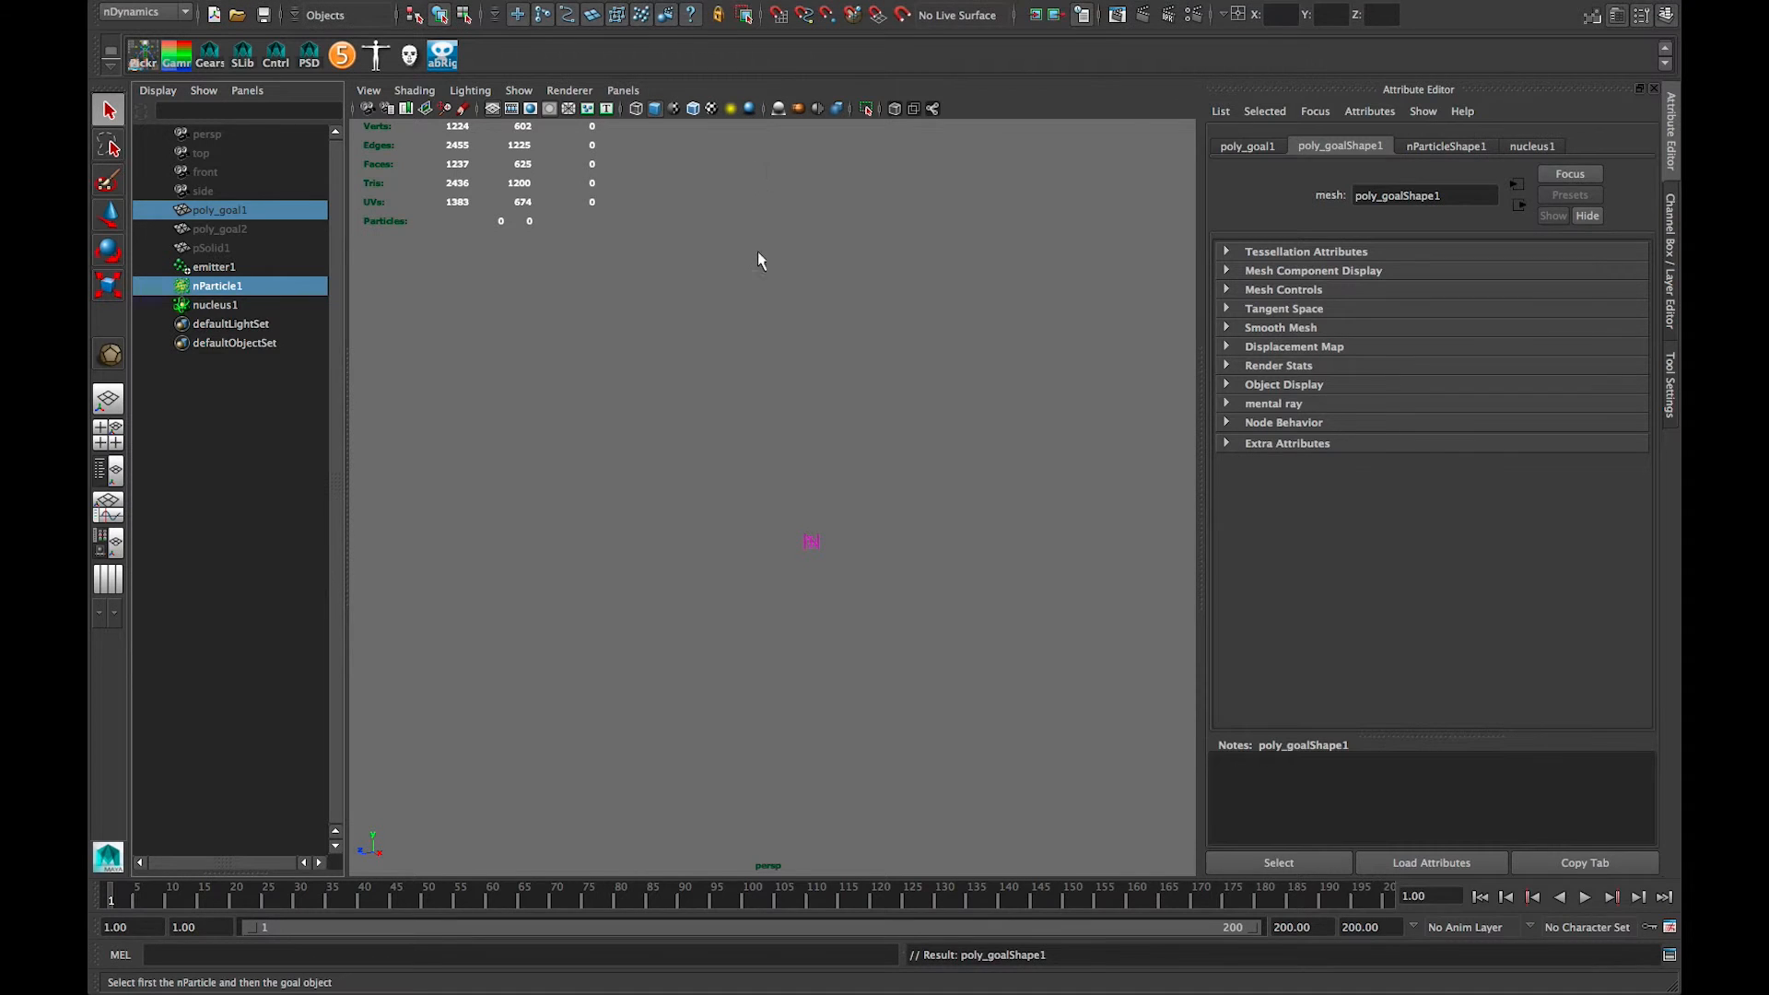
Step: Show the Goal Weights and Objects settings of nParticleShape1, collapsing the Instancer section on the way
{"action": "left_click", "coordinate": [286, 448]}
{"action": "left_click", "coordinate": [228, 288]}
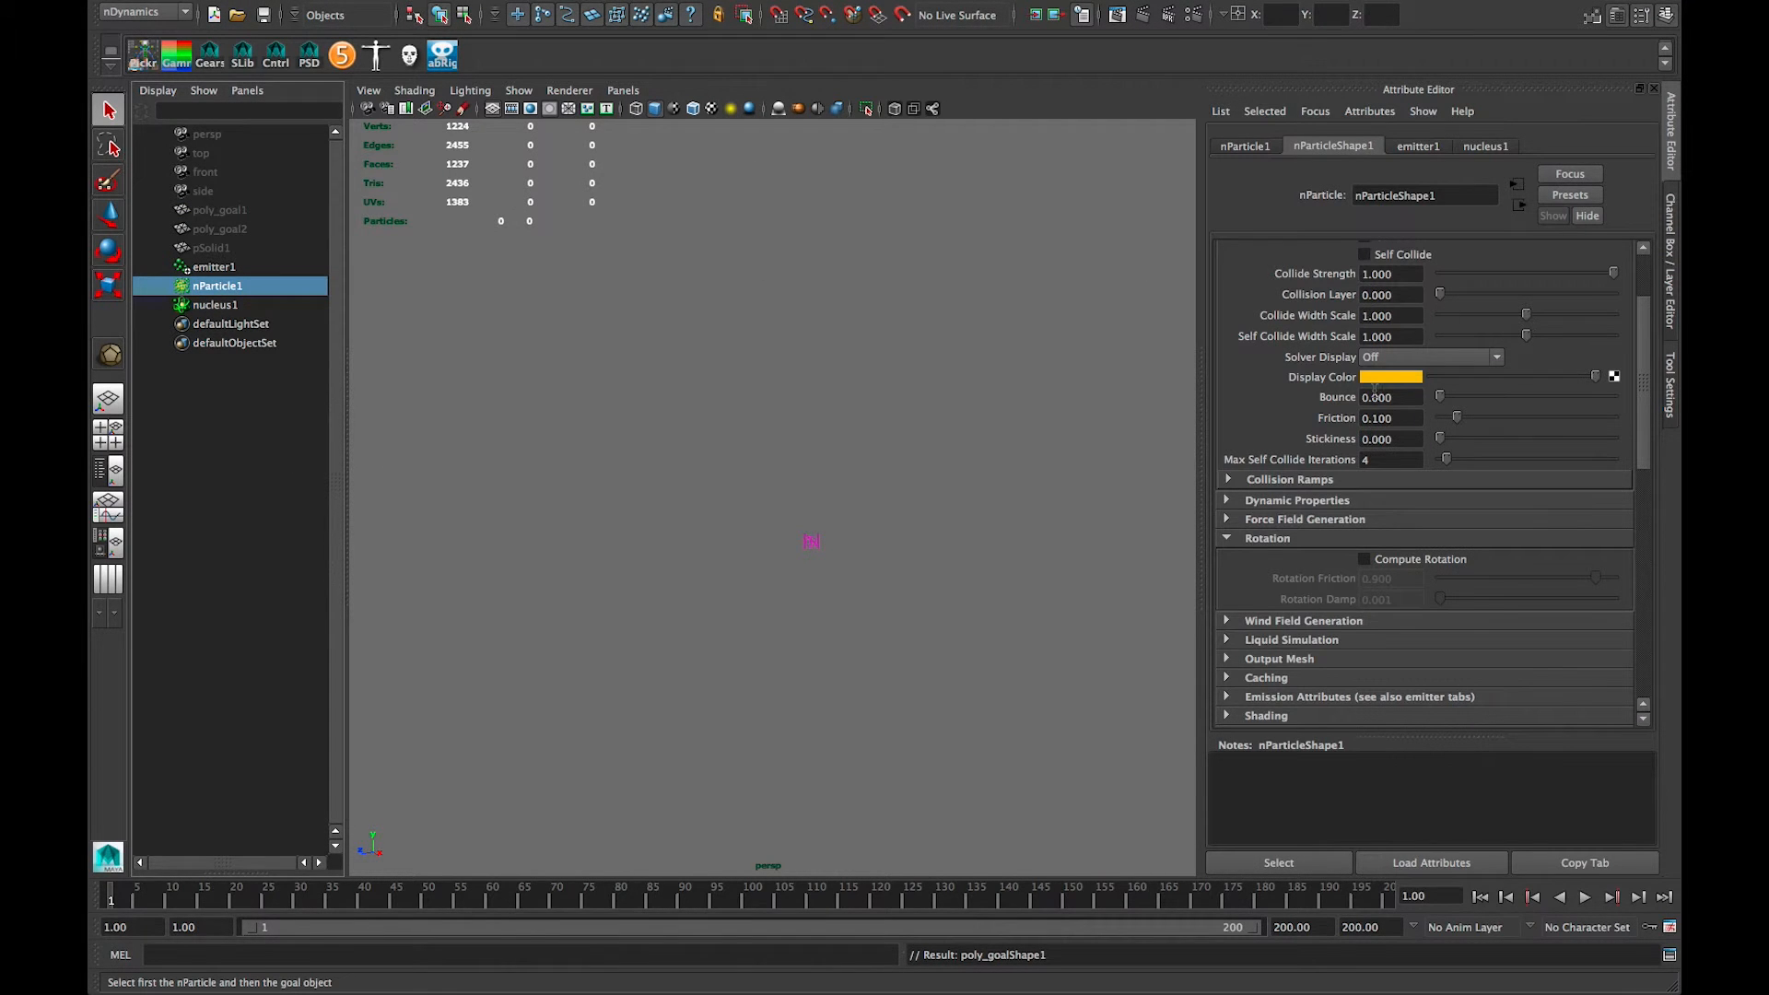
{"action": "scroll", "coordinate": [1334, 553], "scroll_direction": "down", "scroll_amount": 5}
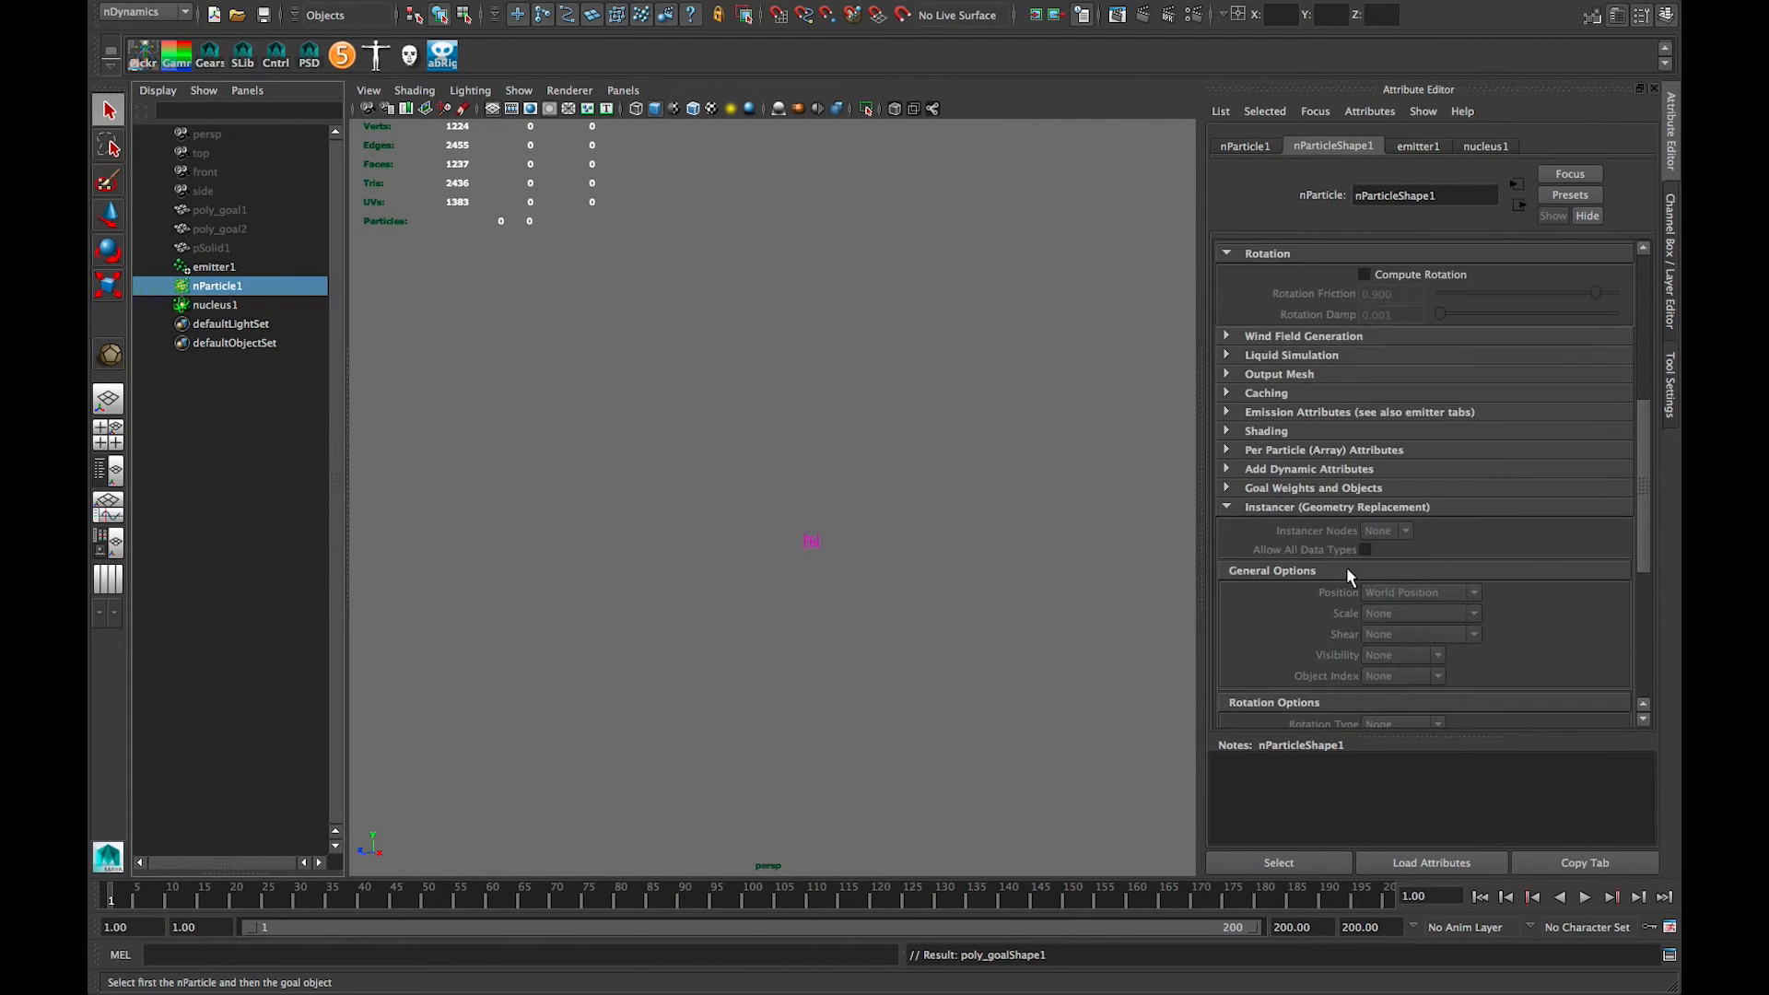
{"action": "scroll", "coordinate": [1346, 569], "scroll_direction": "down", "scroll_amount": 5}
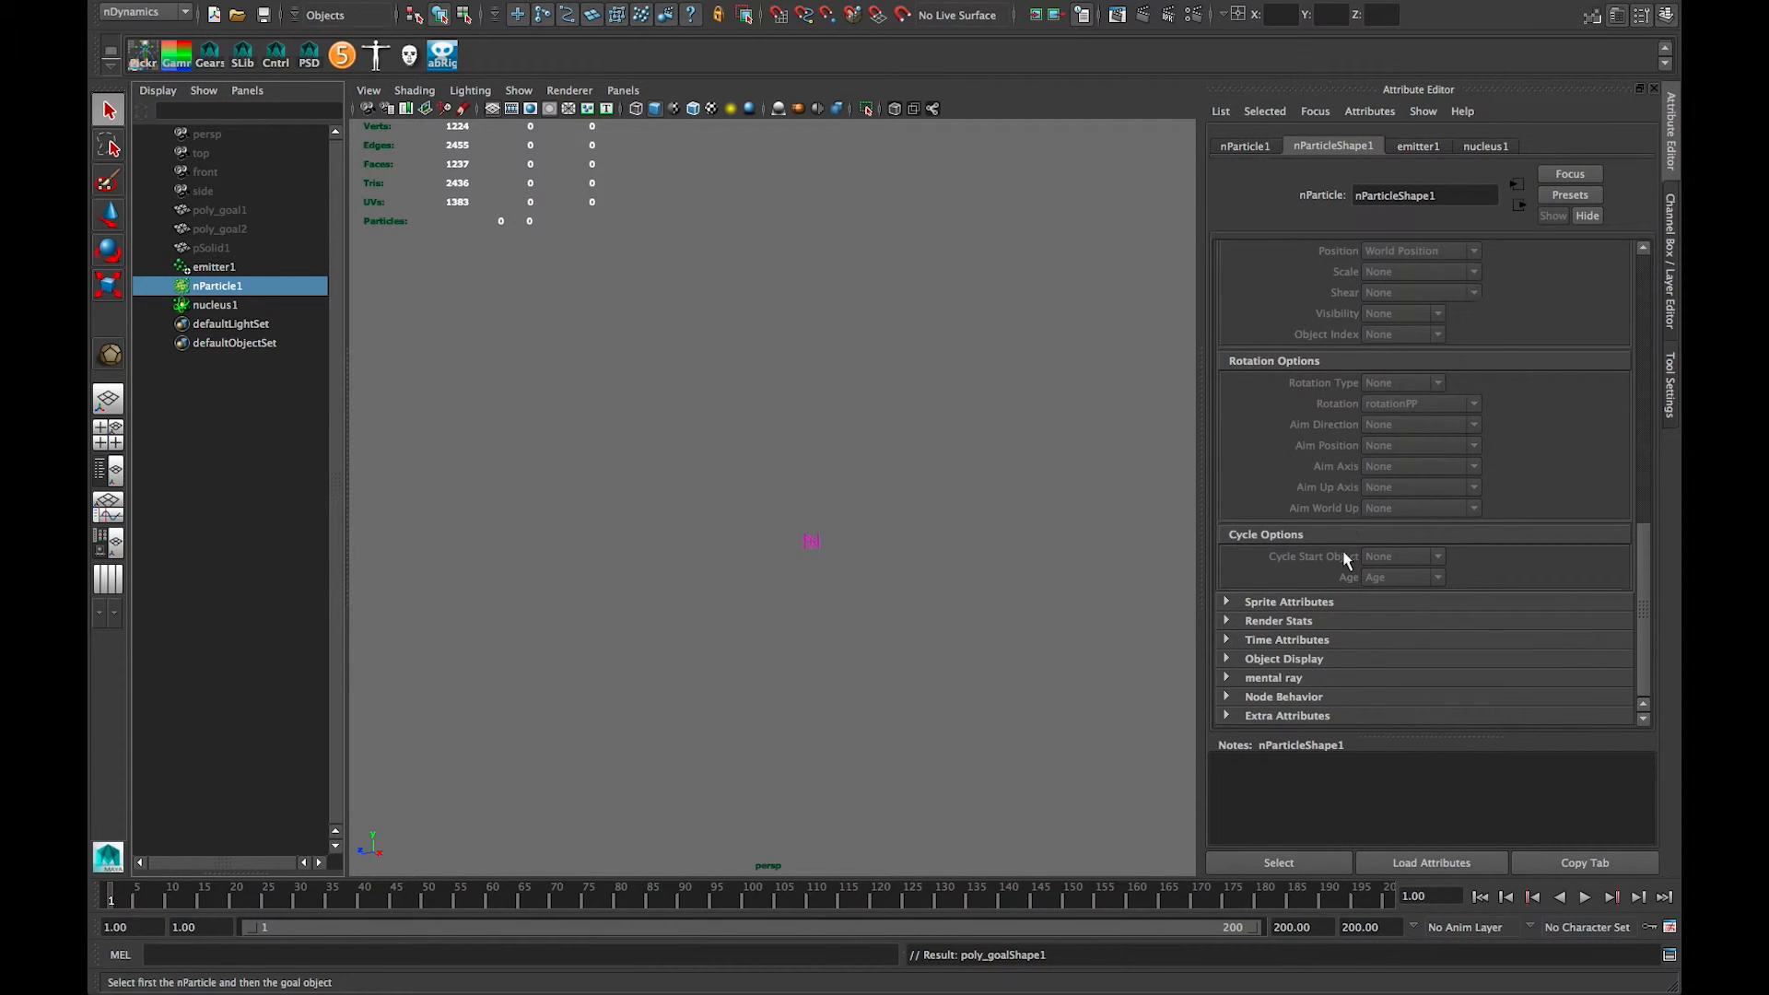
{"action": "scroll", "coordinate": [1319, 599], "scroll_direction": "up", "scroll_amount": 5}
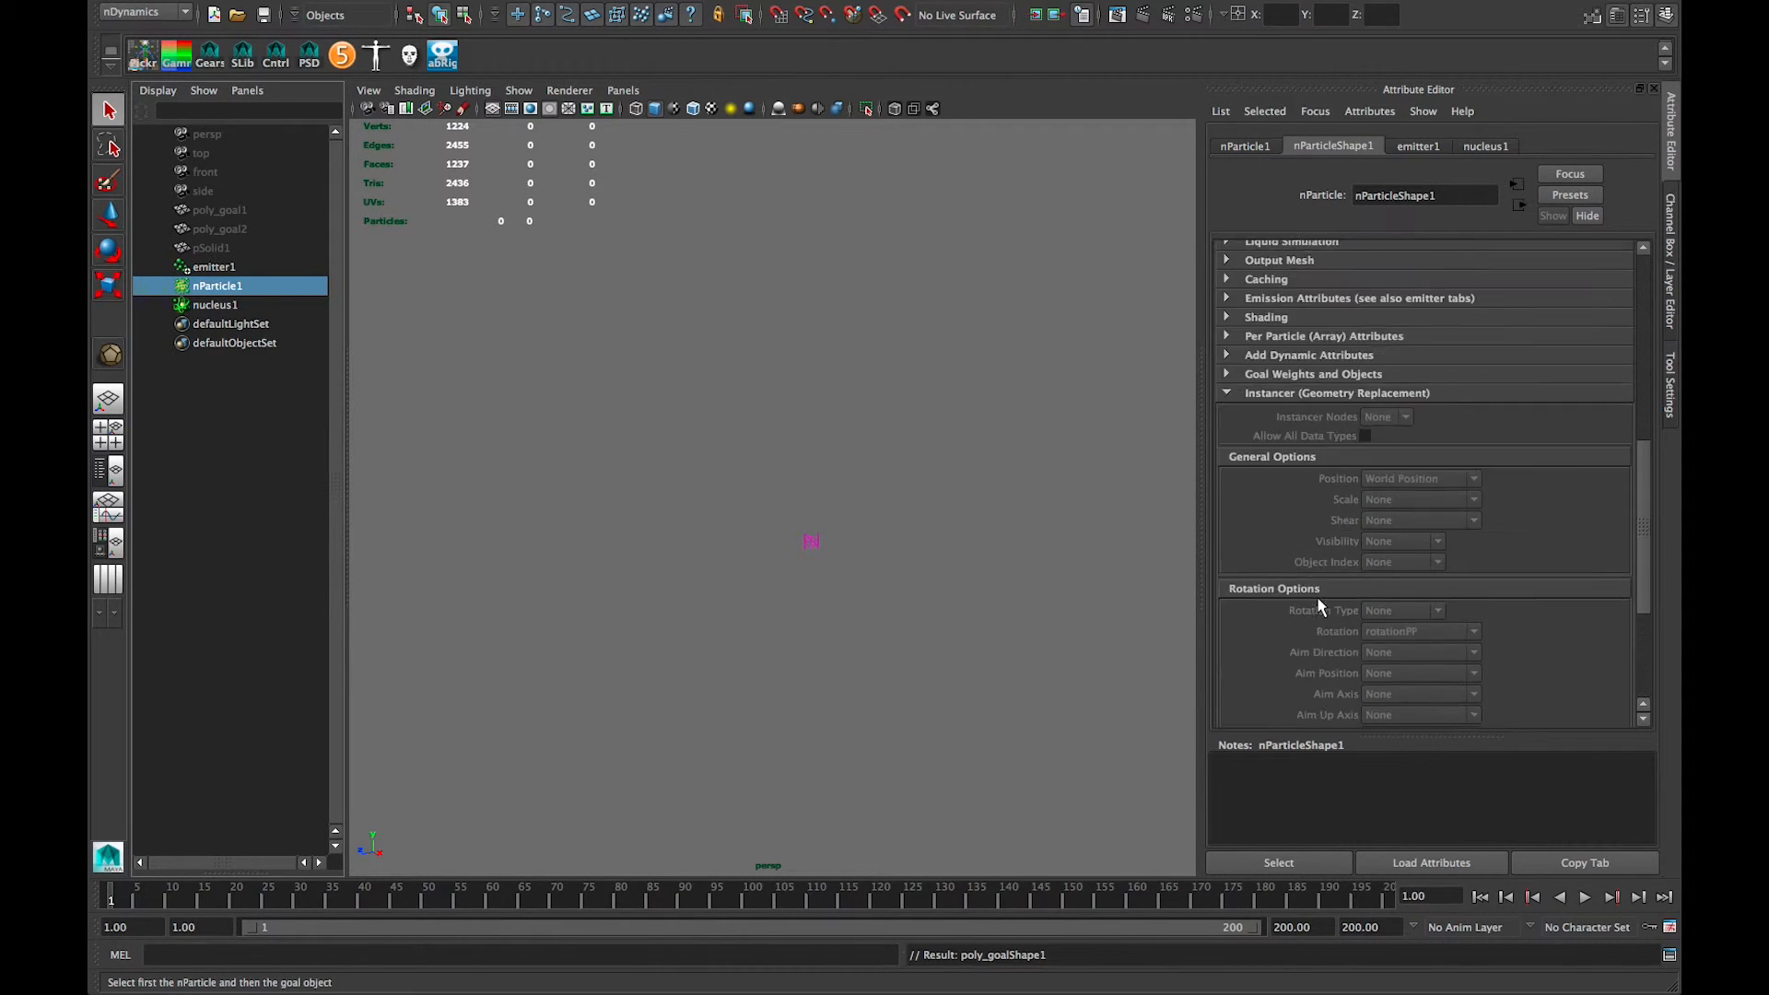
{"action": "left_click", "coordinate": [1303, 394]}
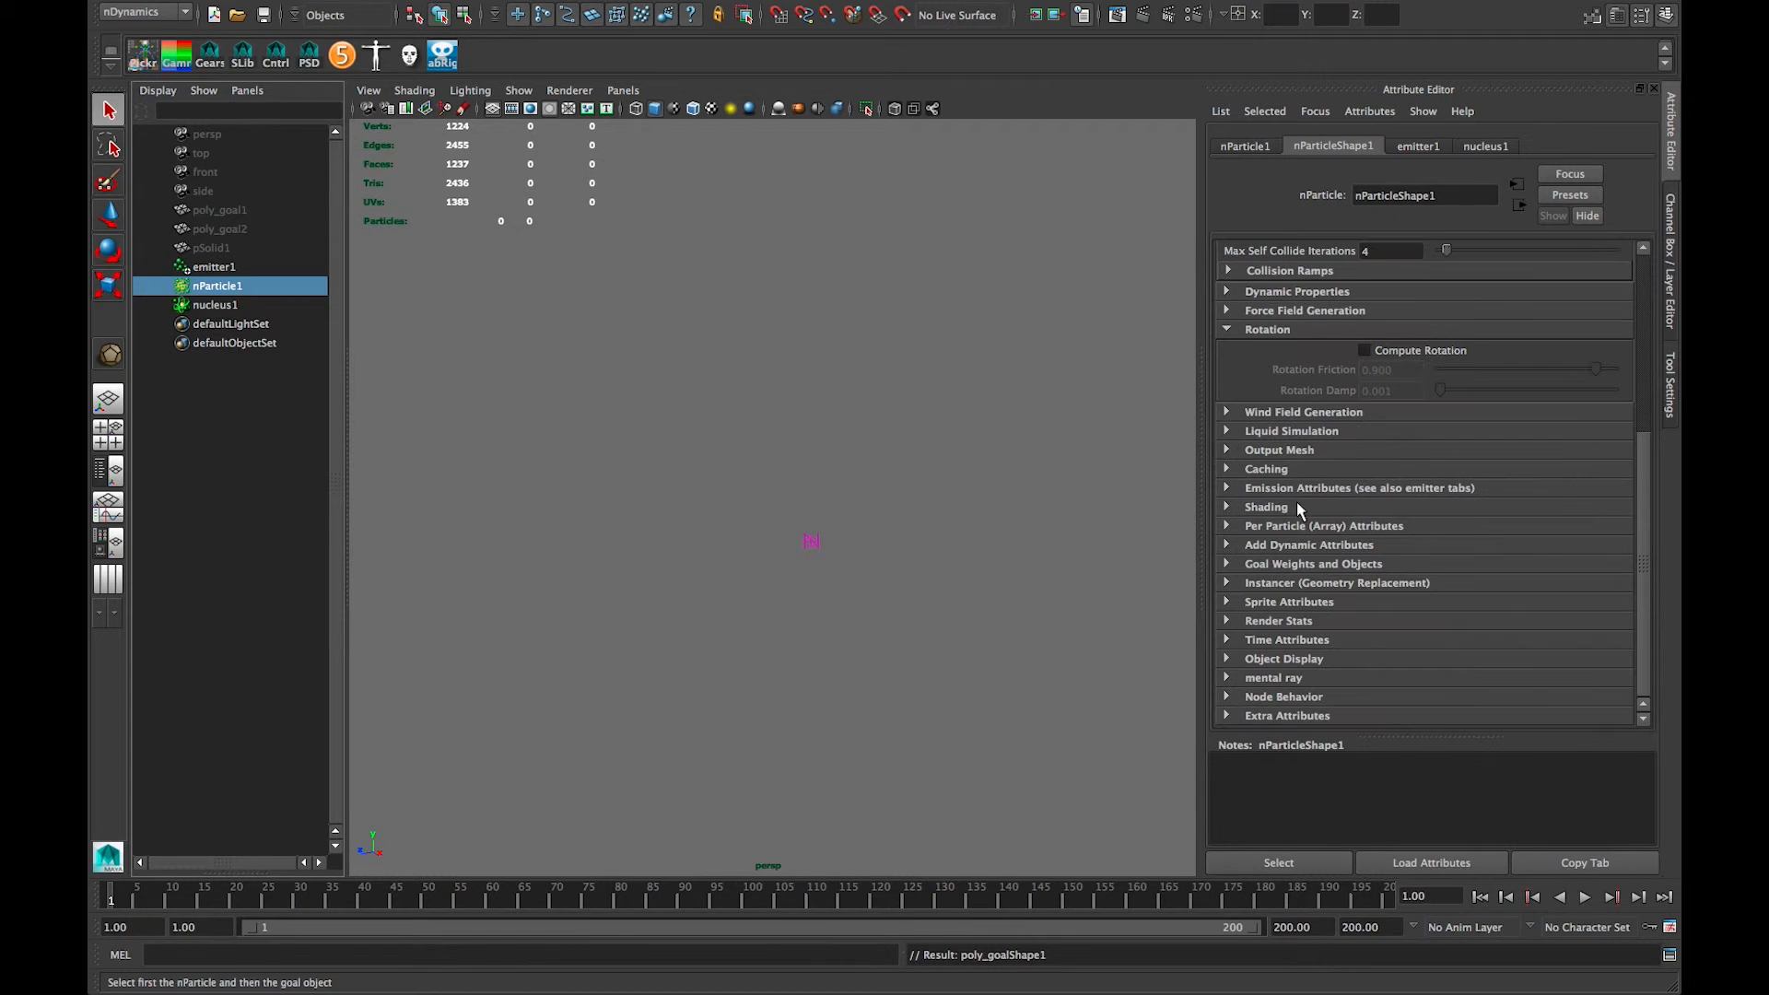
{"action": "left_click", "coordinate": [1297, 564]}
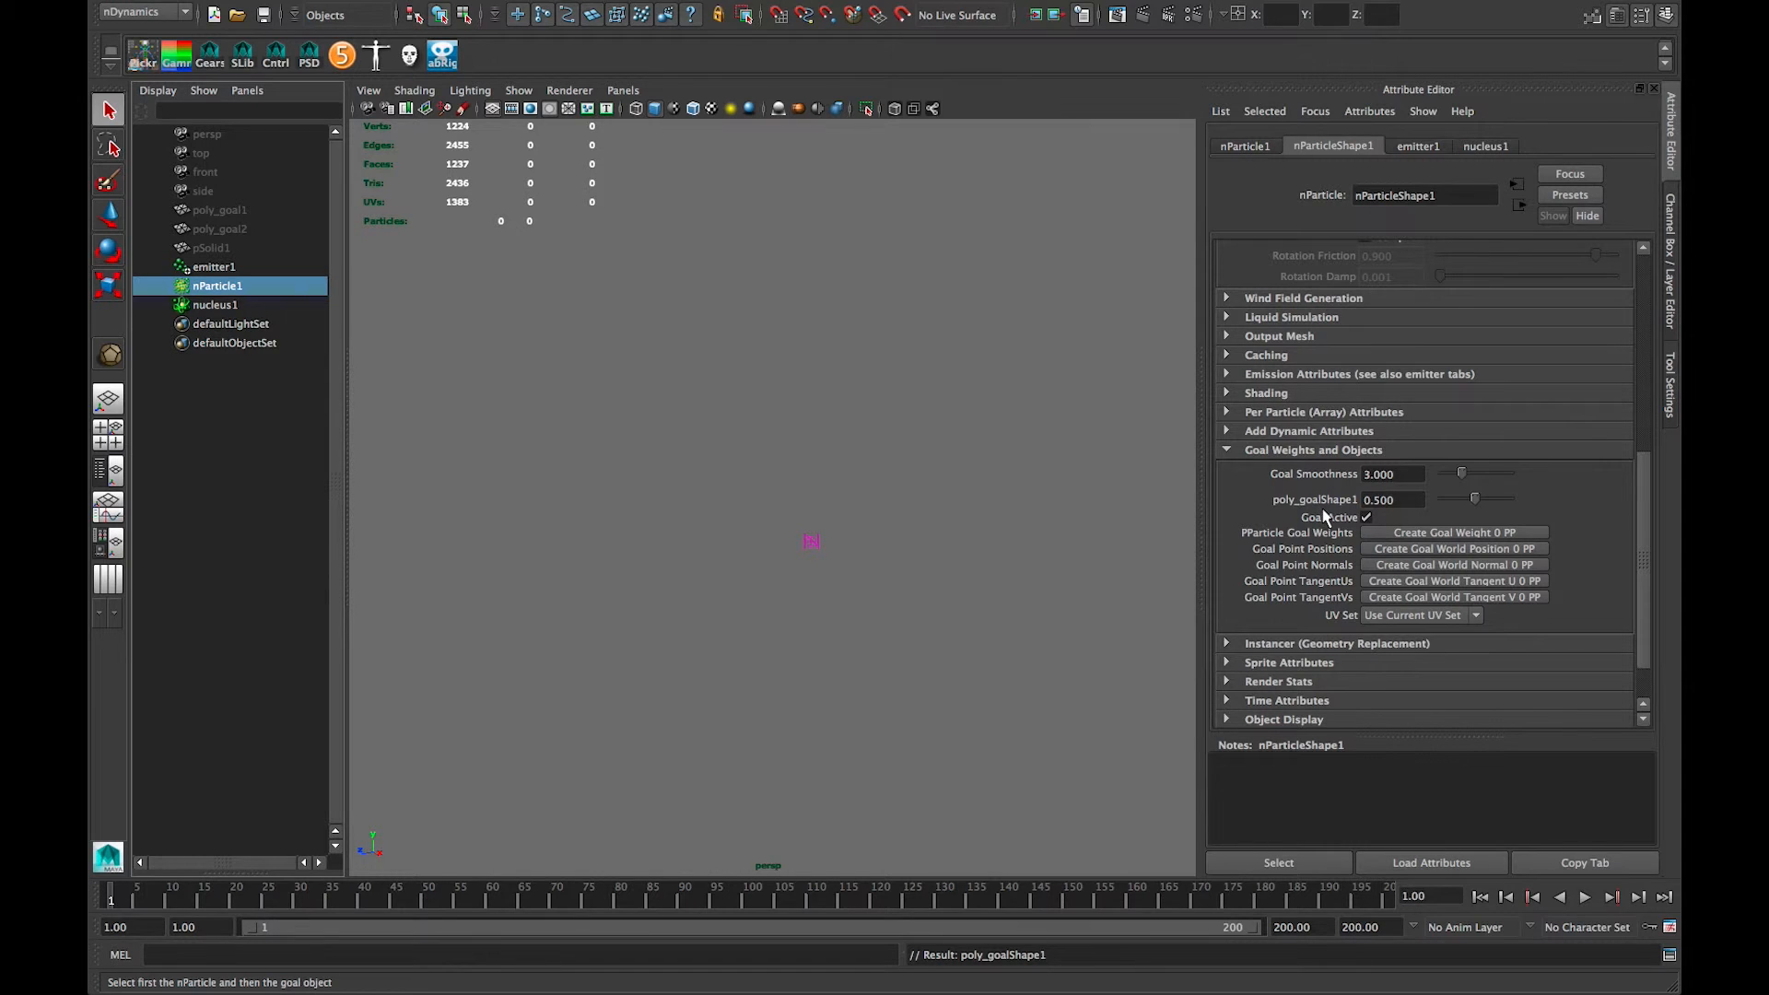
{"action": "left_click", "coordinate": [1393, 500]}
Step: Play the simulation from the first frame to check how the particles gather on the sphere goal, and stop it
{"action": "left_click", "coordinate": [1479, 896]}
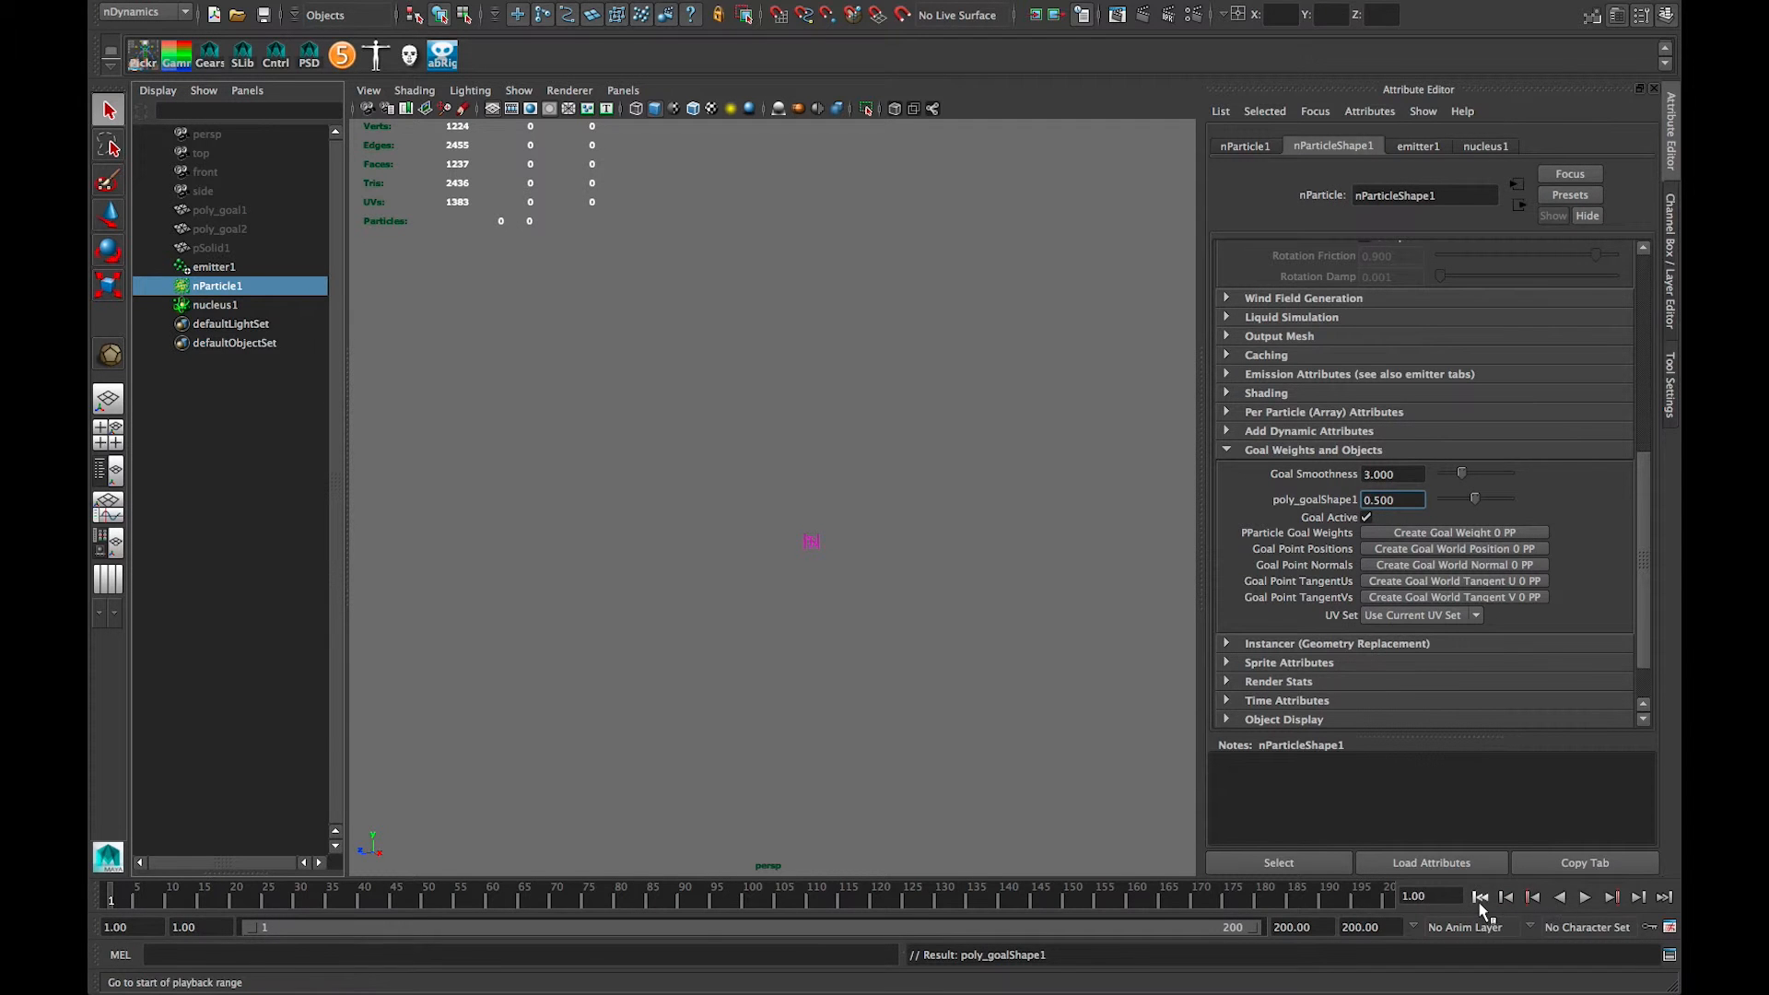
{"action": "left_click", "coordinate": [1583, 898]}
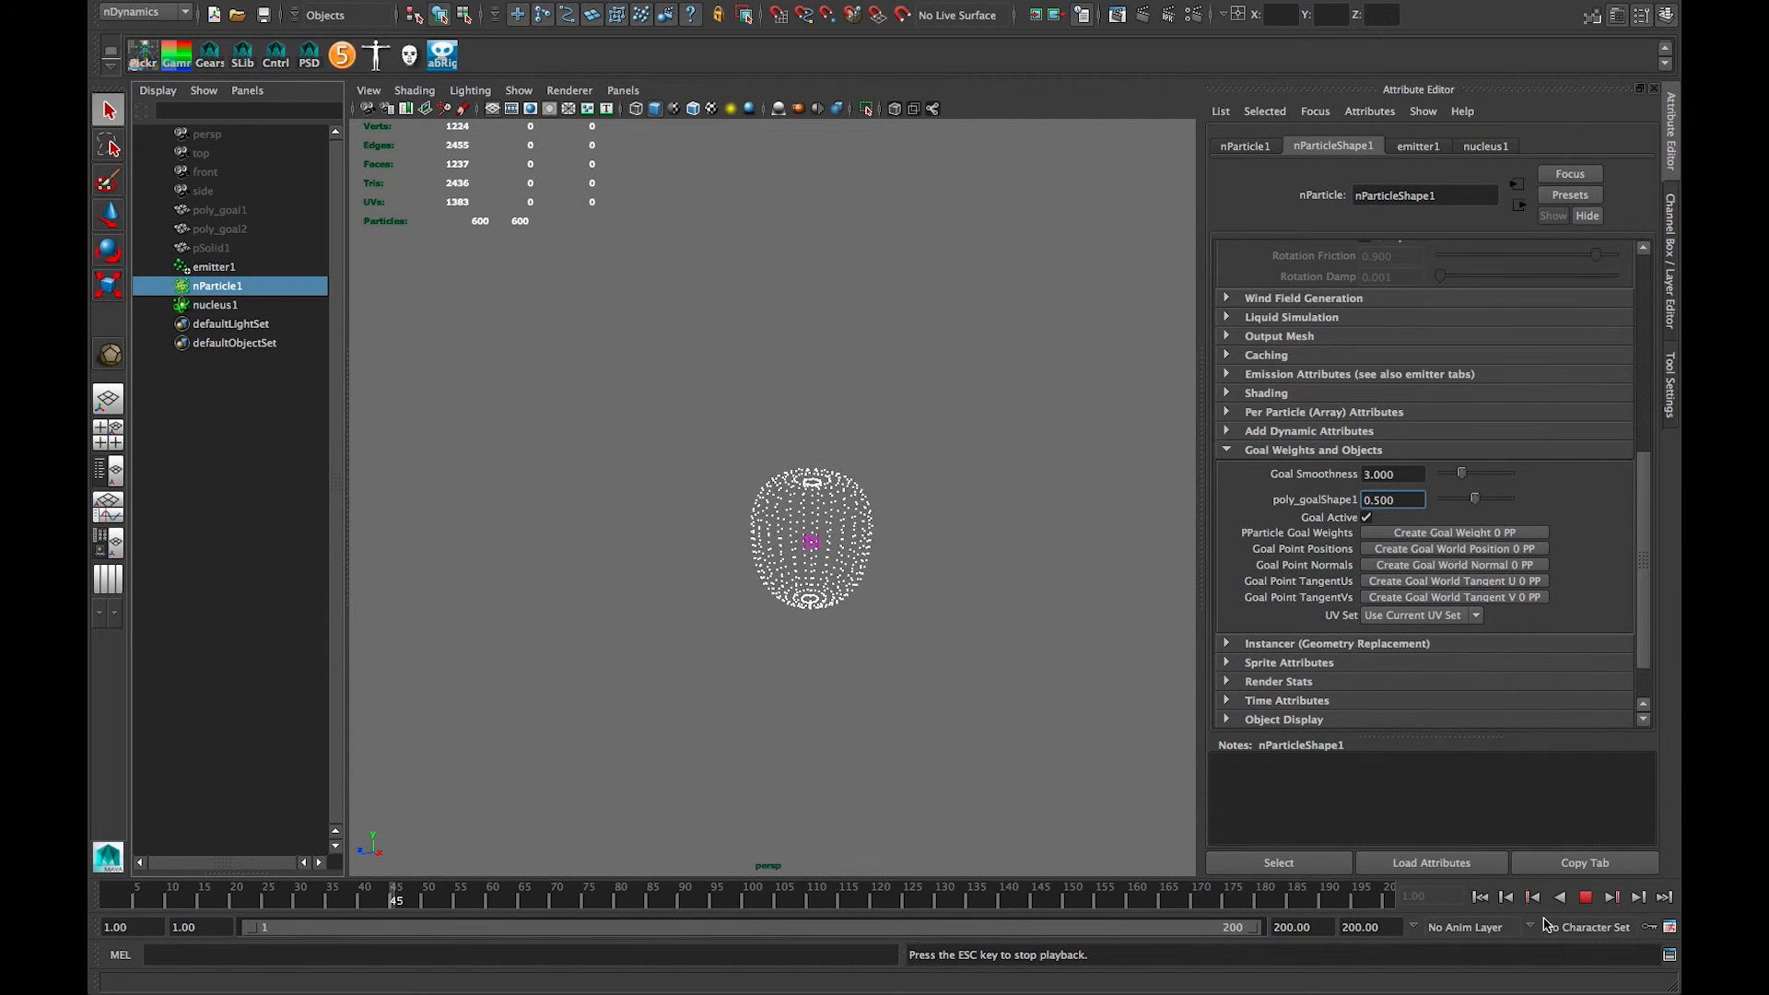
{"action": "left_click", "coordinate": [1585, 898]}
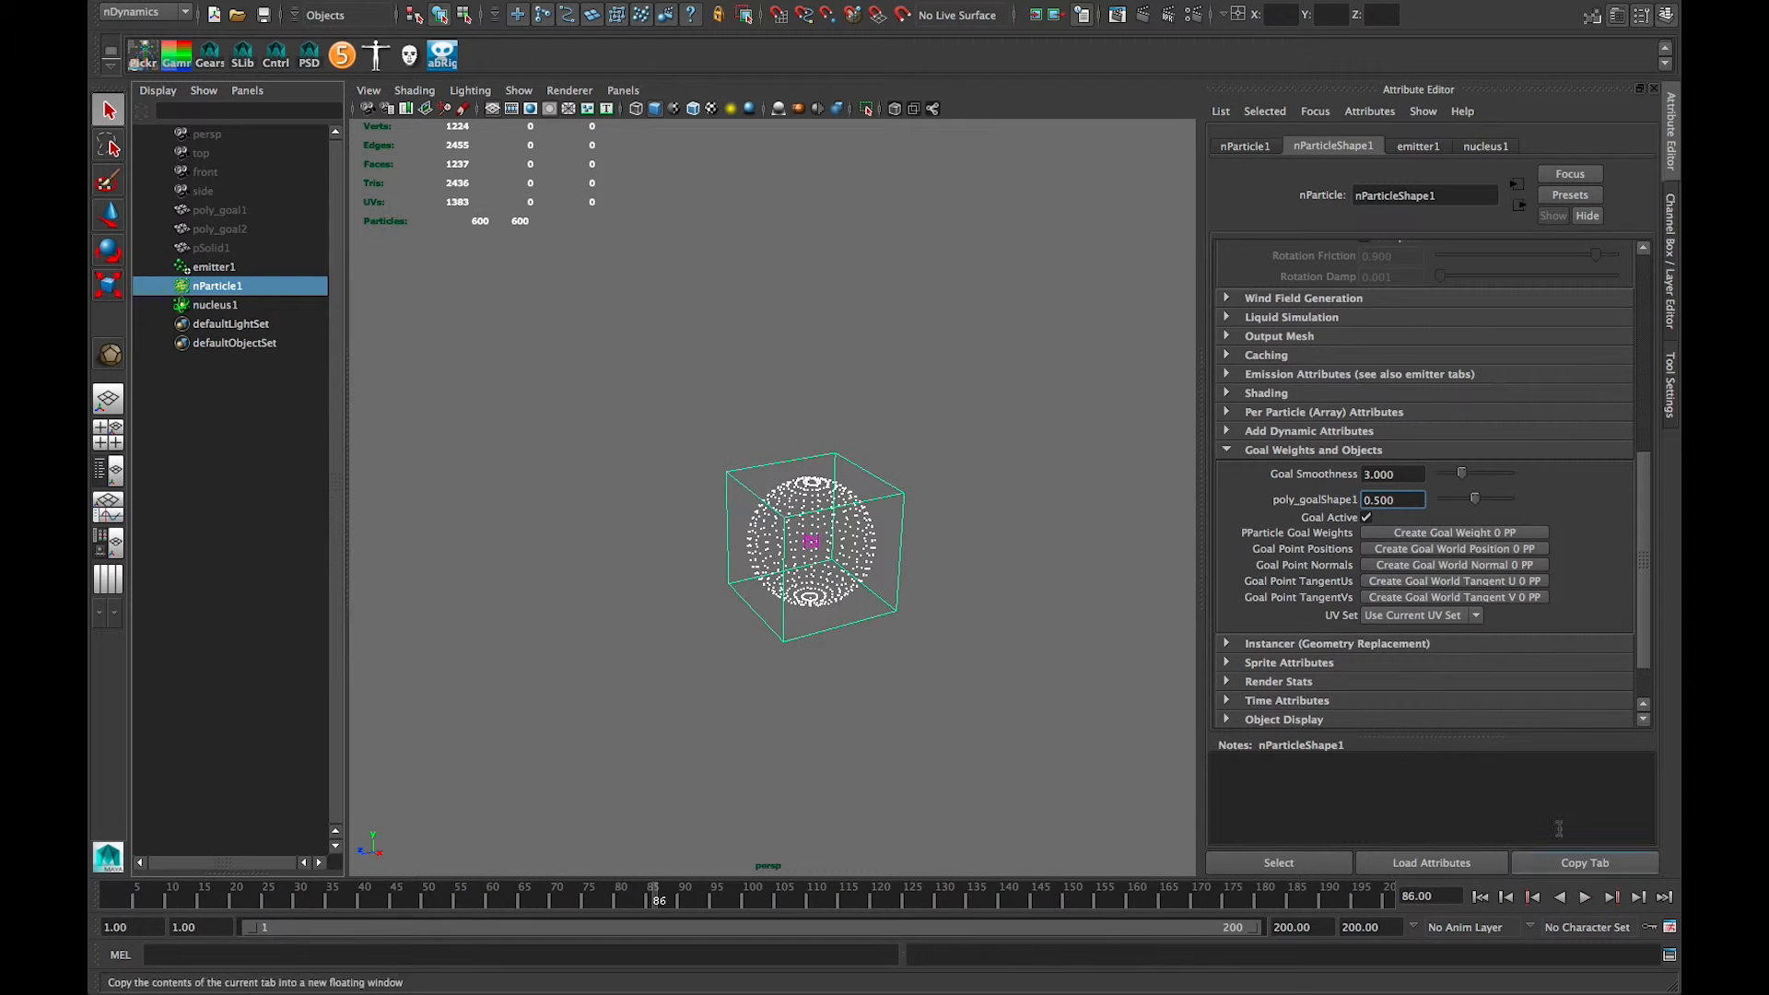
Step: Set the Damp of nParticleShape1 to 0.1 in its dynamic properties
{"action": "scroll", "coordinate": [1289, 645], "scroll_direction": "up", "scroll_amount": 5}
{"action": "scroll", "coordinate": [1288, 643], "scroll_direction": "up", "scroll_amount": 2}
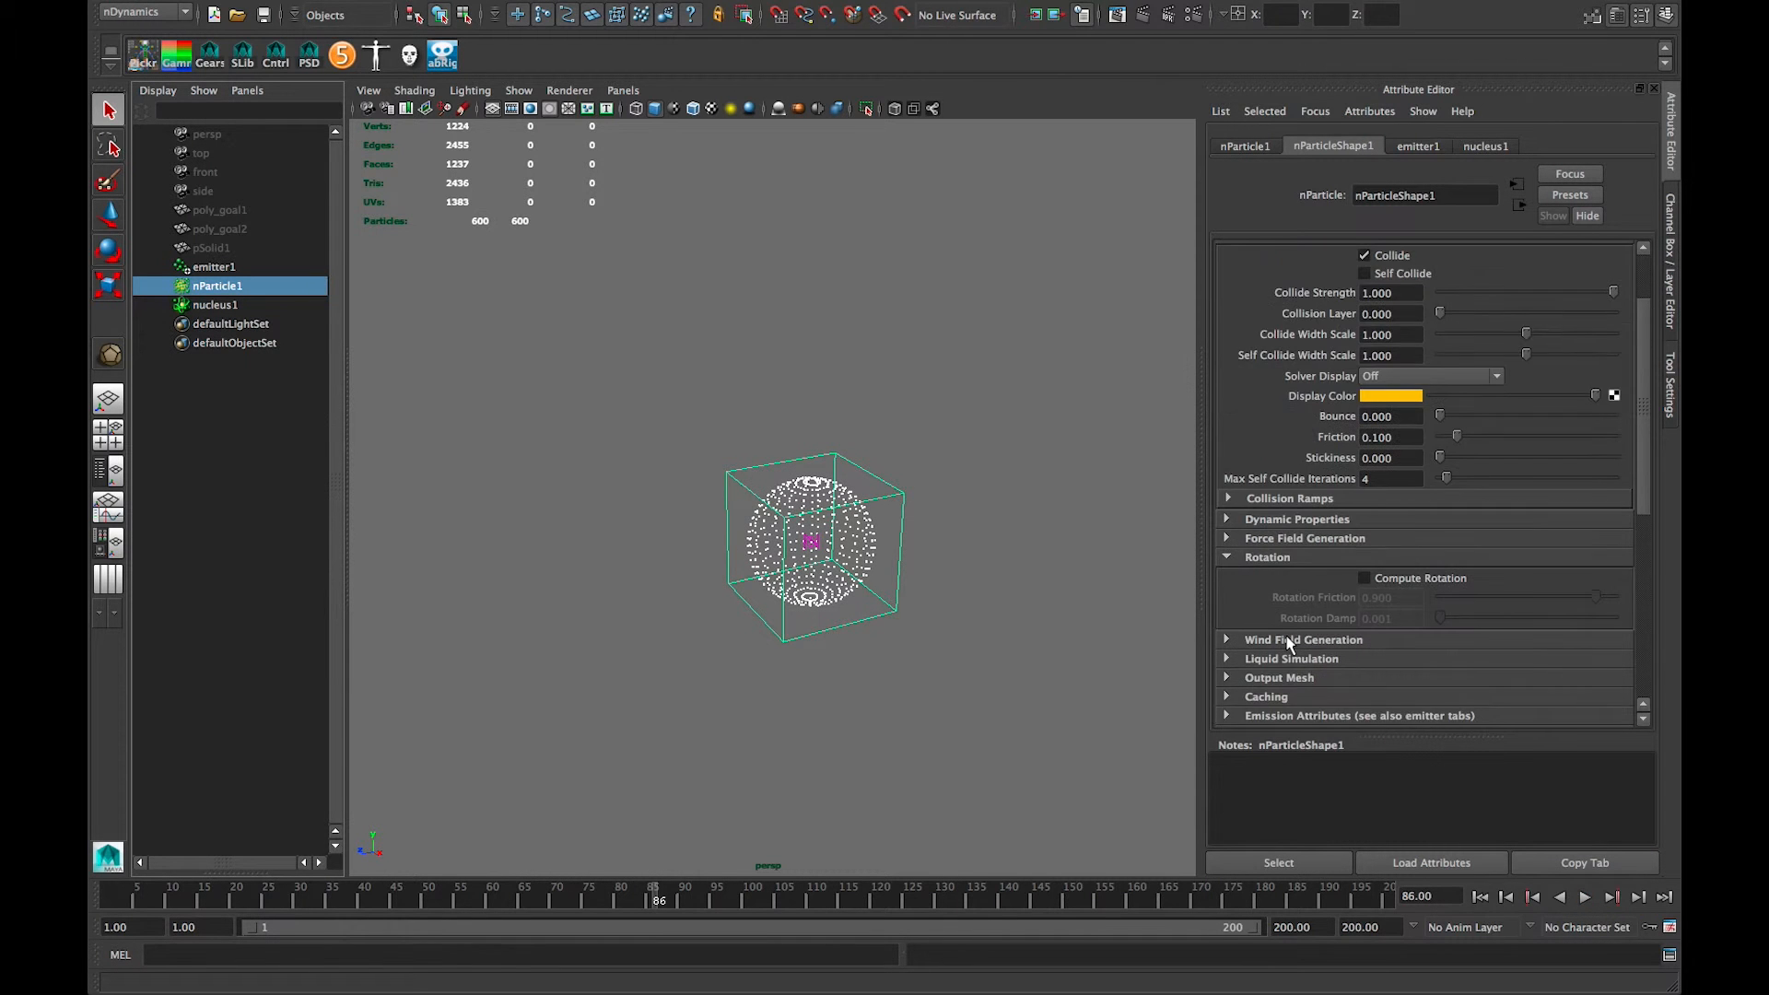
{"action": "scroll", "coordinate": [1288, 643], "scroll_direction": "up", "scroll_amount": 2}
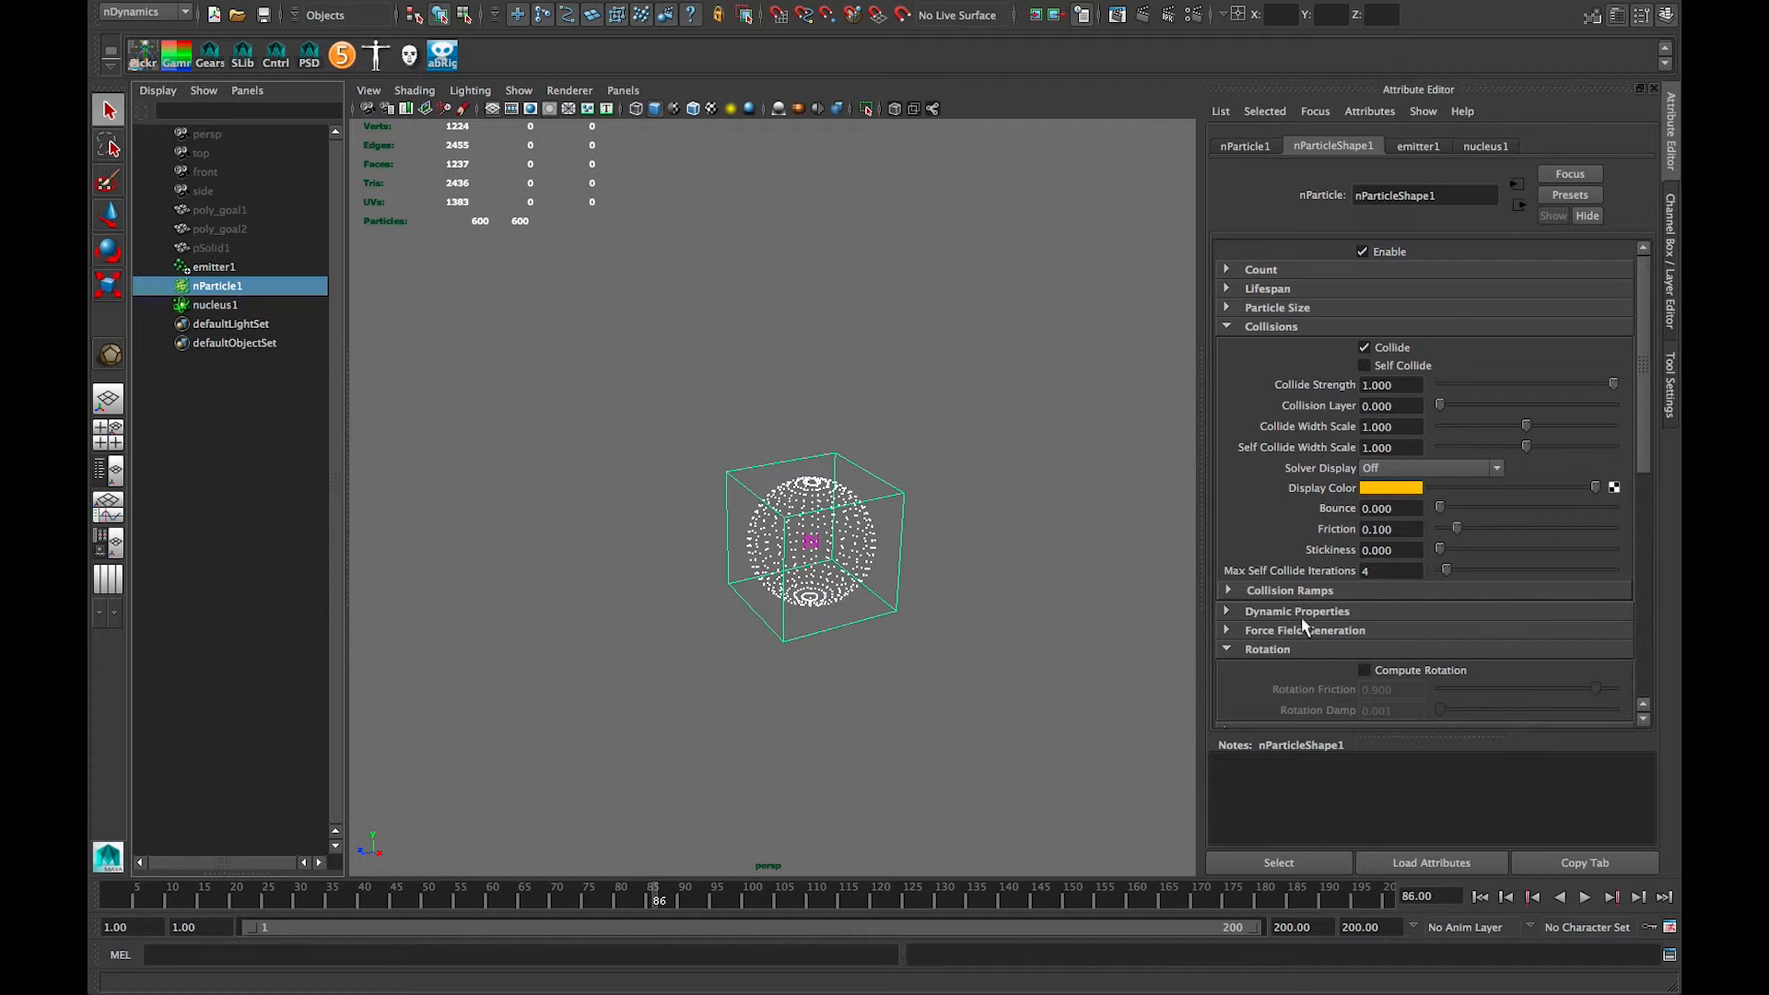
{"action": "left_click", "coordinate": [1279, 611]}
{"action": "scroll", "coordinate": [1278, 613], "scroll_direction": "down", "scroll_amount": 2}
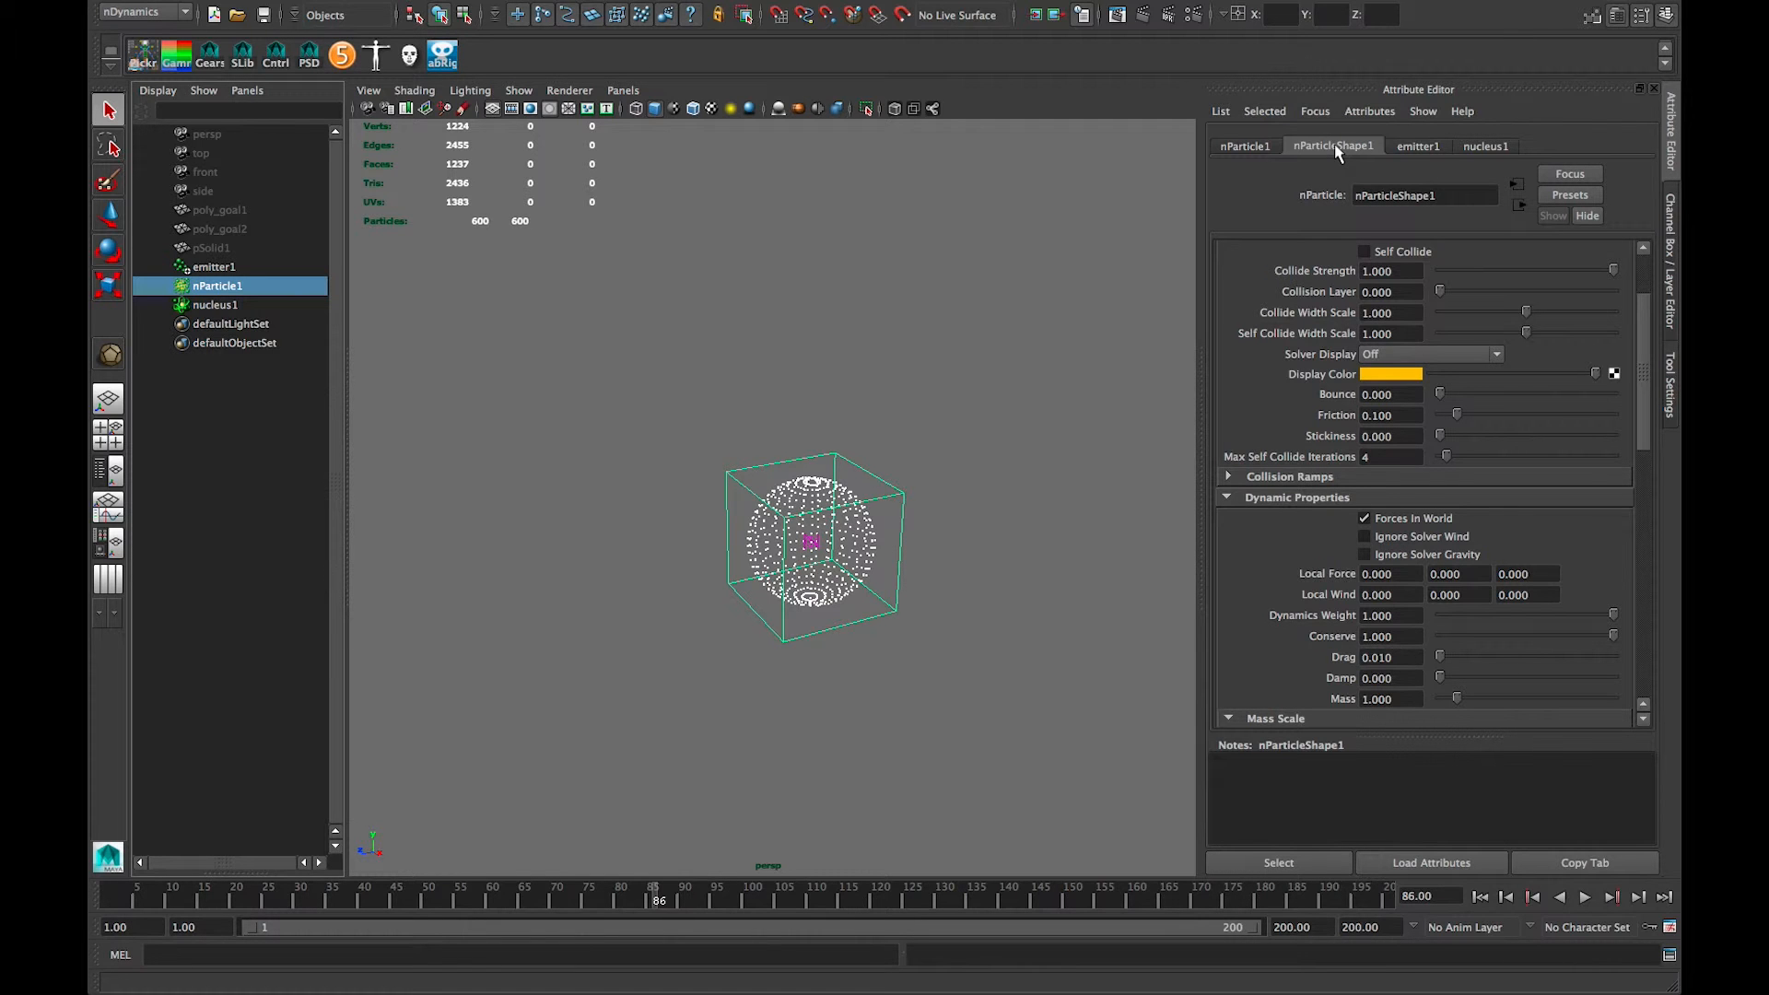
{"action": "scroll", "coordinate": [1342, 584], "scroll_direction": "down", "scroll_amount": 2}
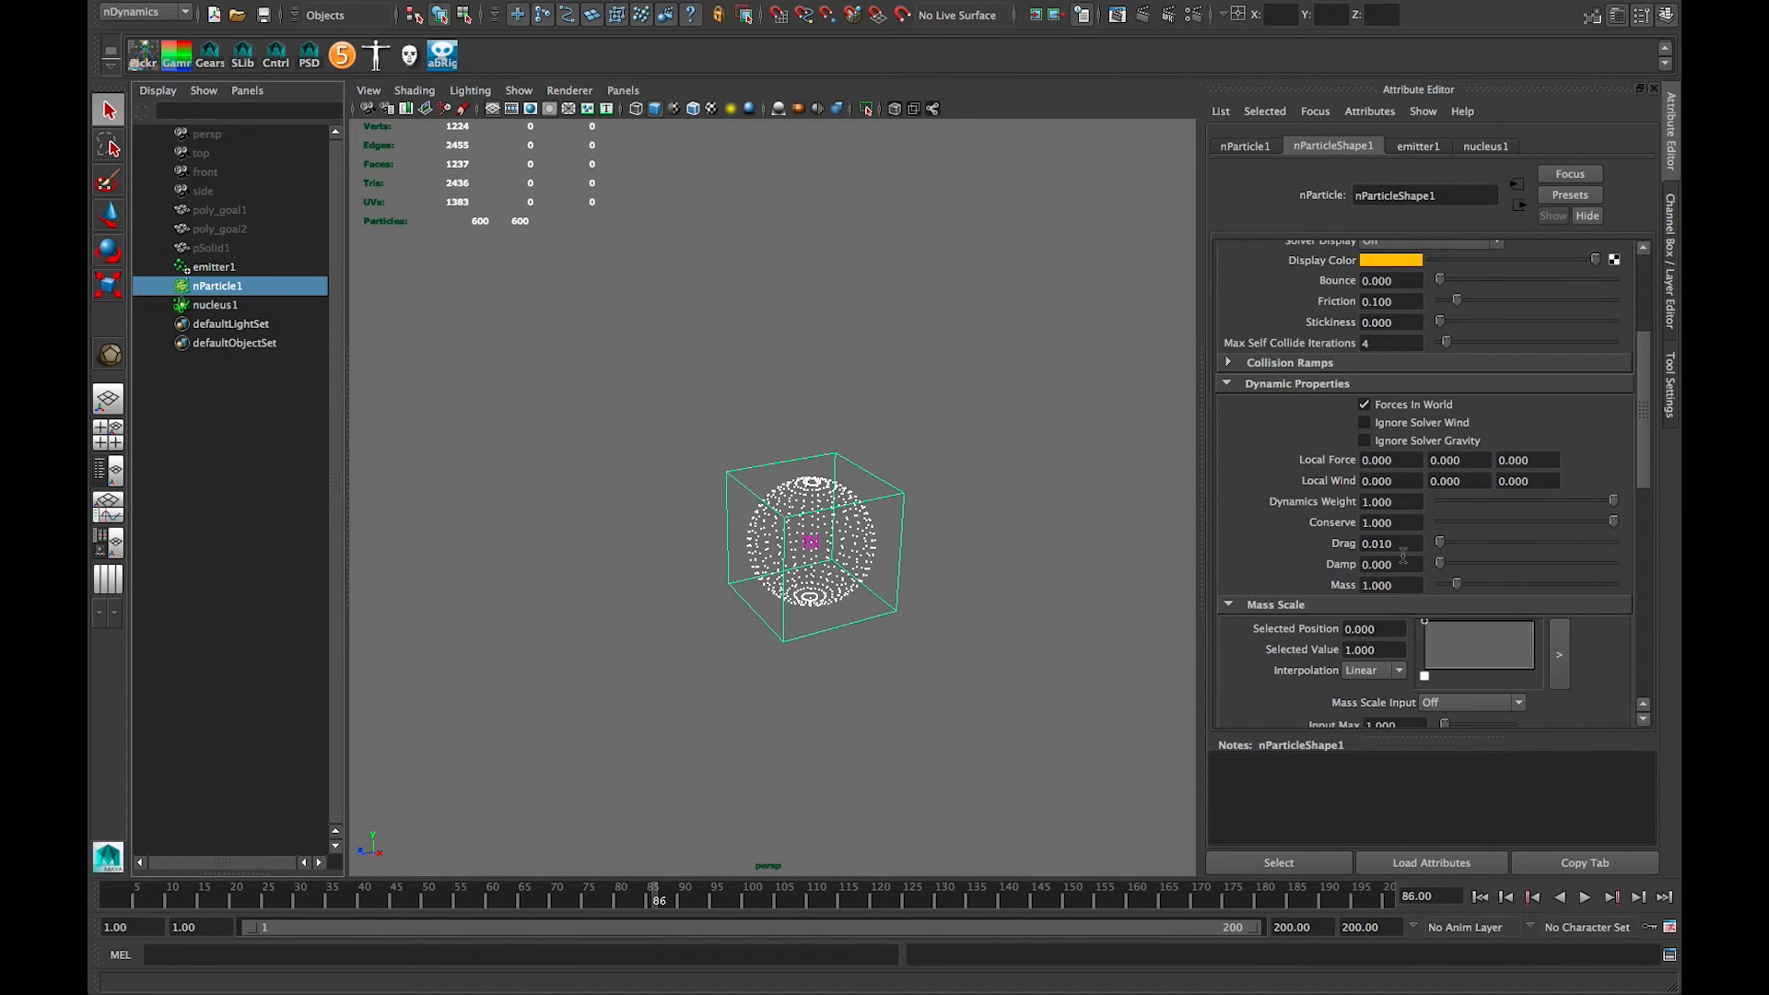
{"action": "left_click", "coordinate": [1338, 562]}
{"action": "type", "text": "0.1"}
{"action": "key", "text": "Return"}
{"action": "left_click", "coordinate": [1391, 565]}
Step: Play the simulation from the first frame to check the damped motion, then stop it and return to the first frame
{"action": "left_click", "coordinate": [1479, 897]}
{"action": "left_click", "coordinate": [1585, 896]}
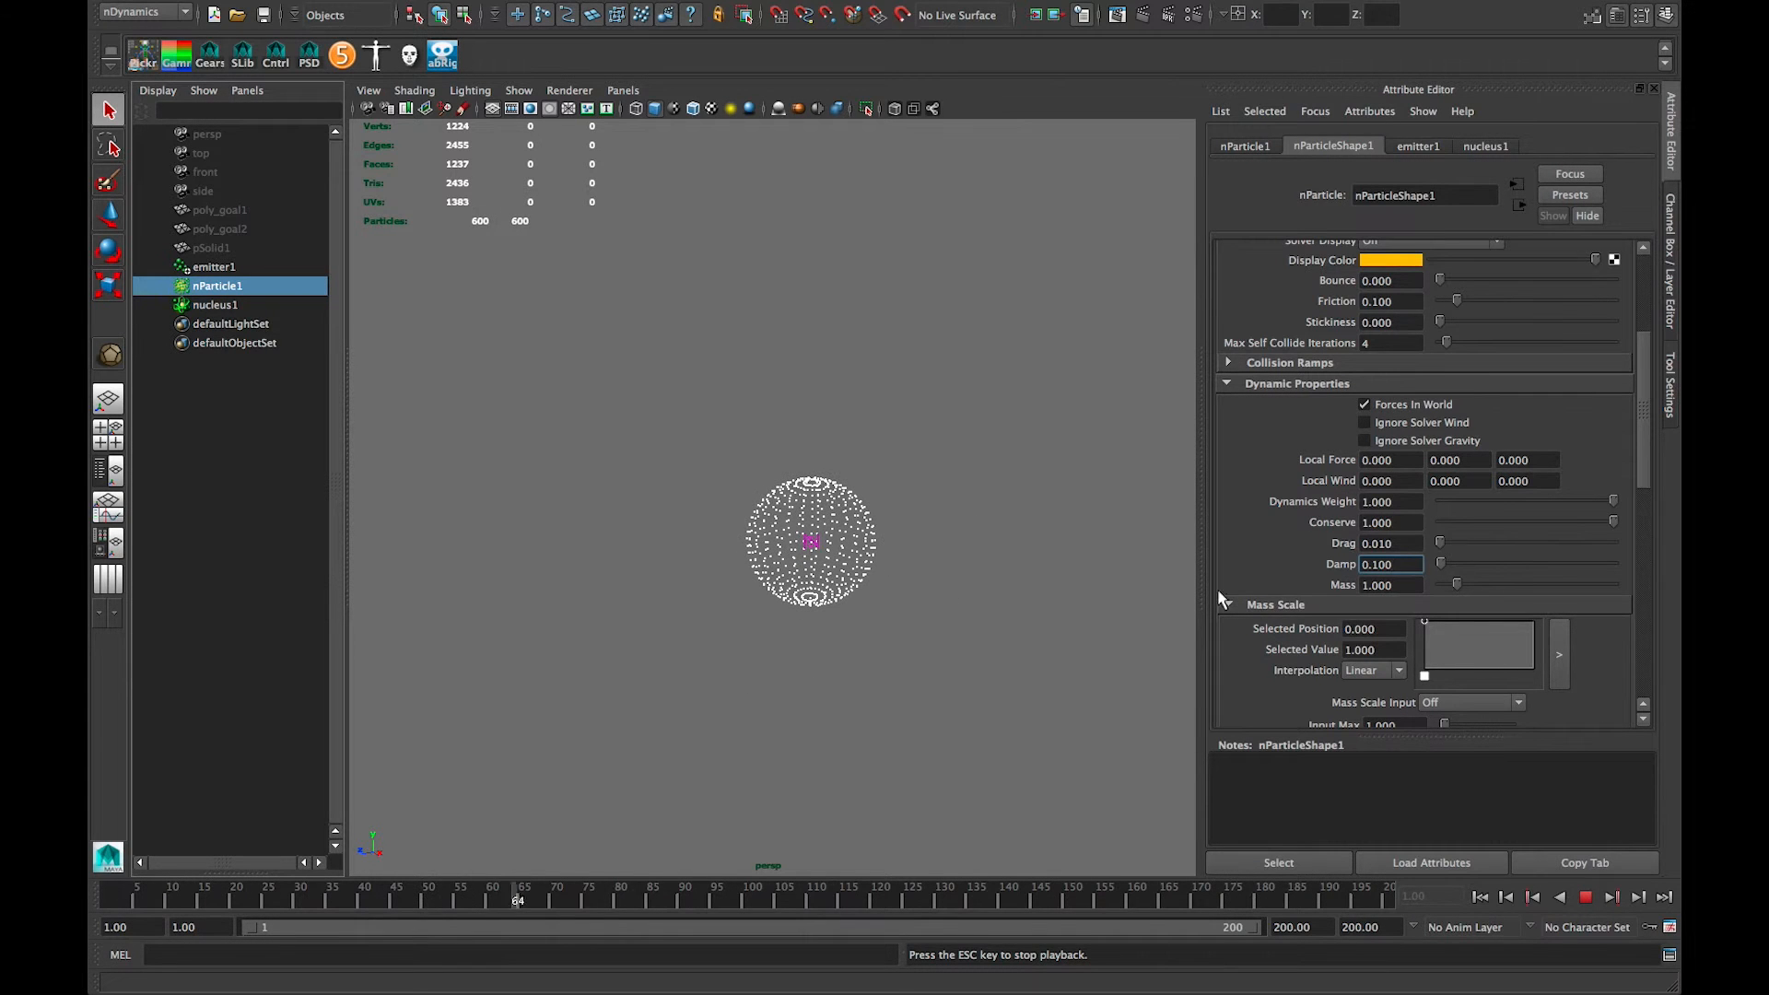
{"action": "scroll", "coordinate": [1598, 449], "scroll_direction": "down", "scroll_amount": 2}
{"action": "scroll", "coordinate": [1603, 576], "scroll_direction": "down", "scroll_amount": 15}
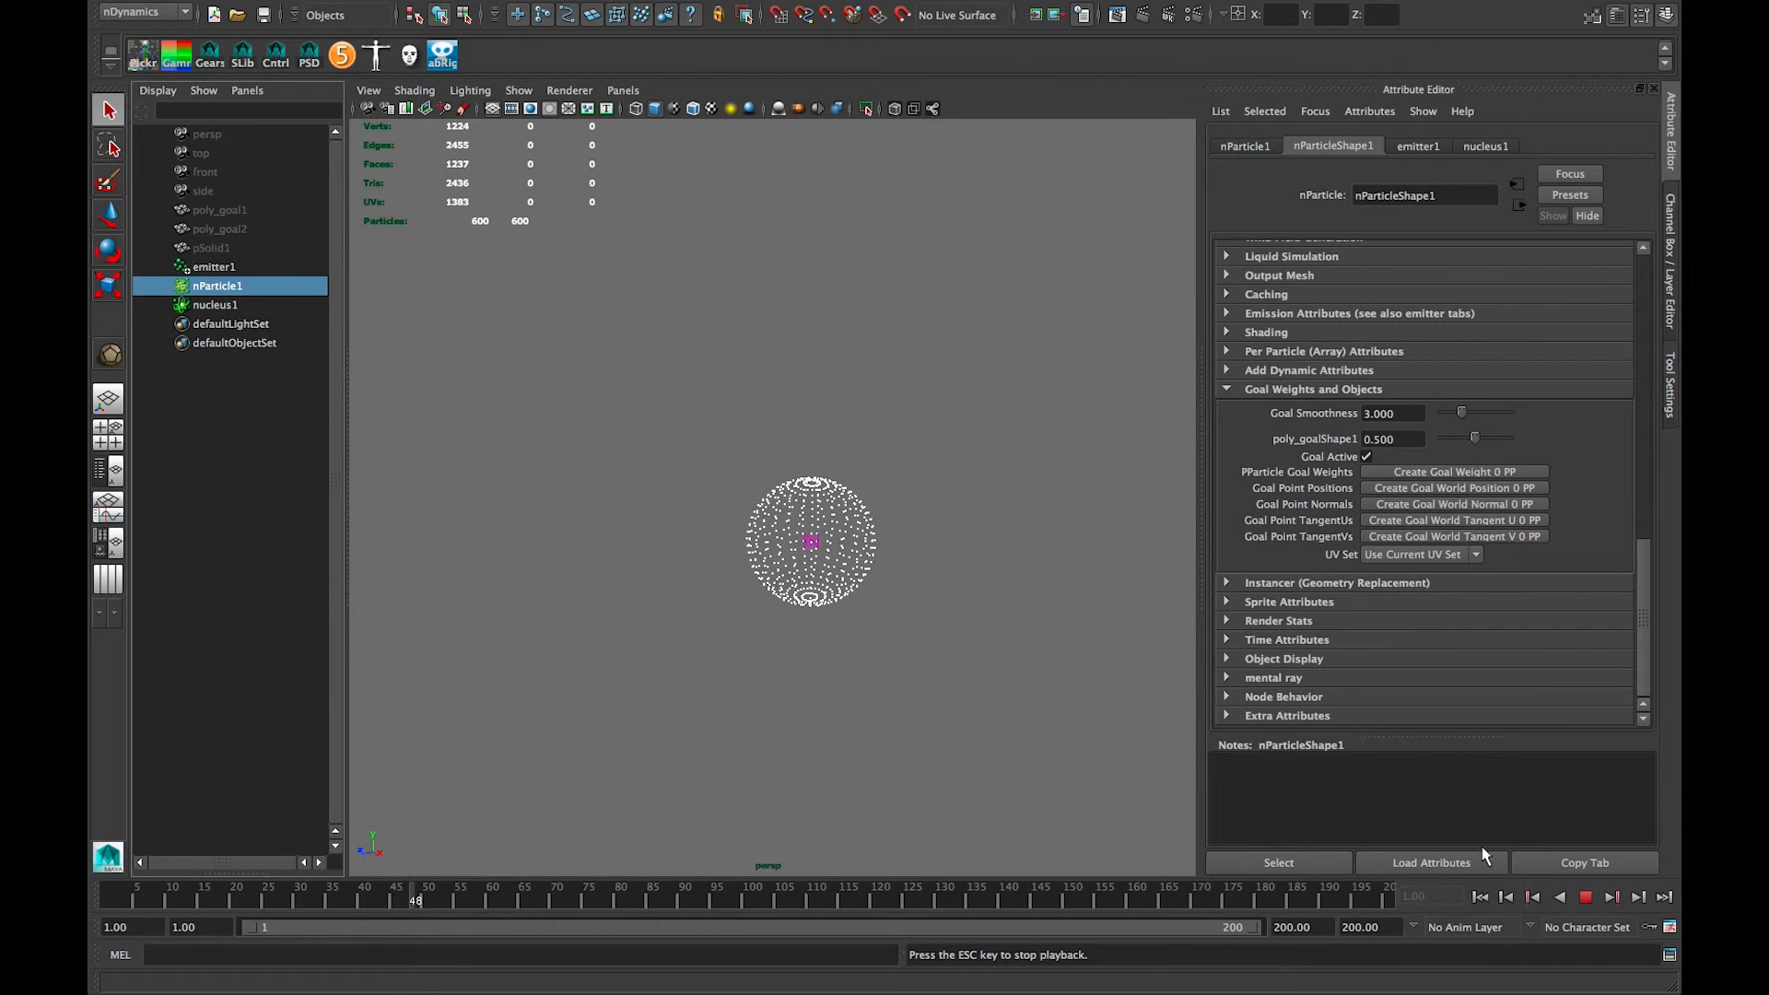
{"action": "left_click", "coordinate": [1583, 897]}
{"action": "left_click", "coordinate": [1480, 898]}
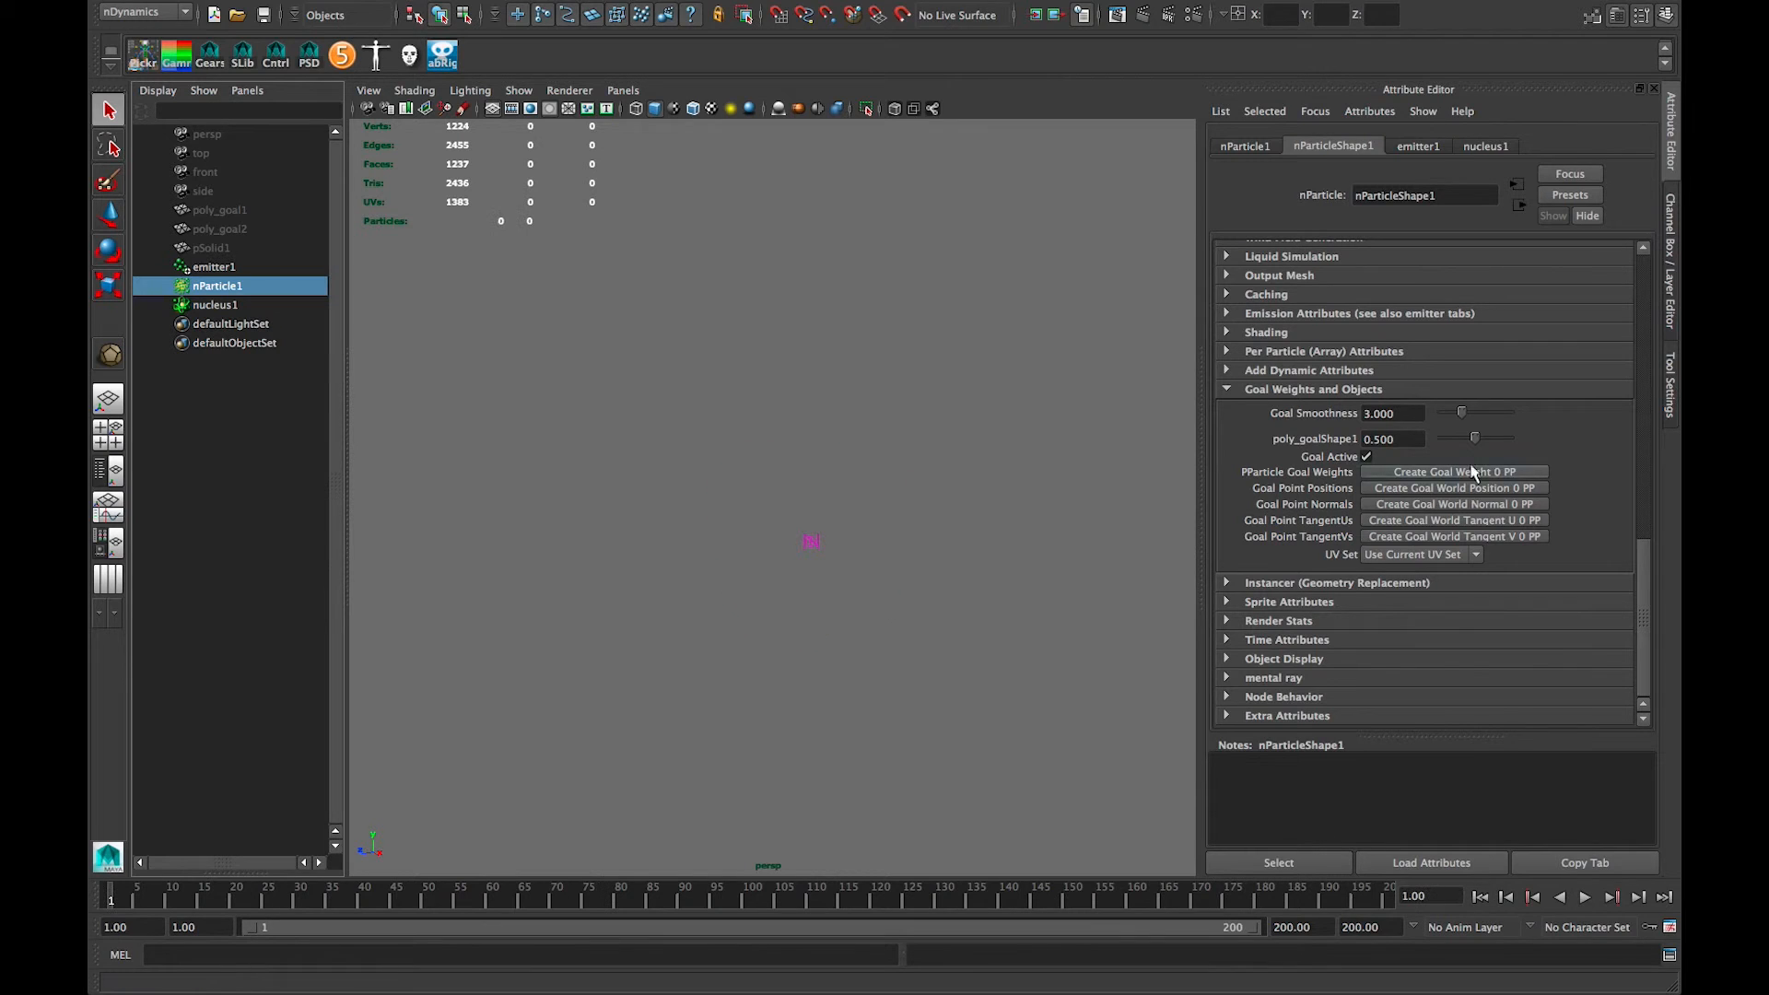
Step: Raise the goal weight of poly_goalShape1 to 1 and play the simulation to check the effect
{"action": "left_click_drag", "start_coordinate": [1474, 437], "coordinate": [1563, 435]}
{"action": "left_click", "coordinate": [1584, 897]}
{"action": "left_click", "coordinate": [1585, 898]}
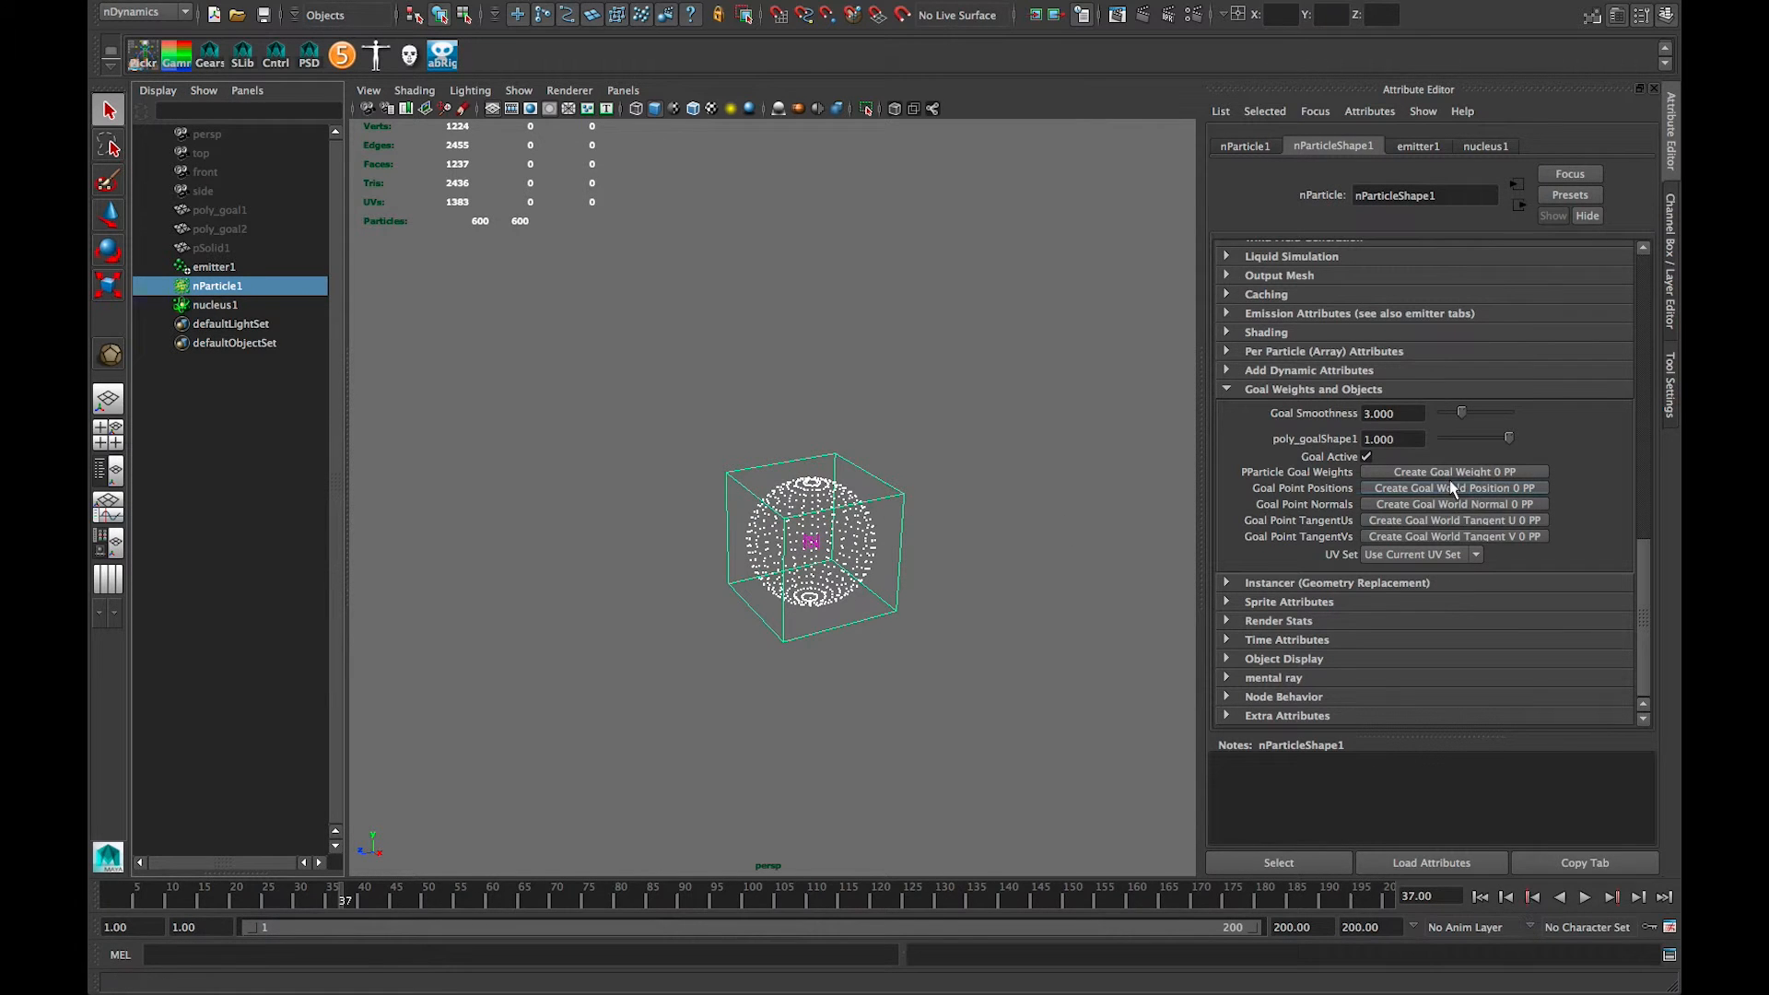
Step: Lower the goal weight of poly_goalShape1 to 0.127 and play the simulation from the first frame
{"action": "left_click_drag", "start_coordinate": [1474, 439], "coordinate": [1450, 439]}
{"action": "left_click", "coordinate": [1479, 897]}
{"action": "left_click", "coordinate": [1586, 897]}
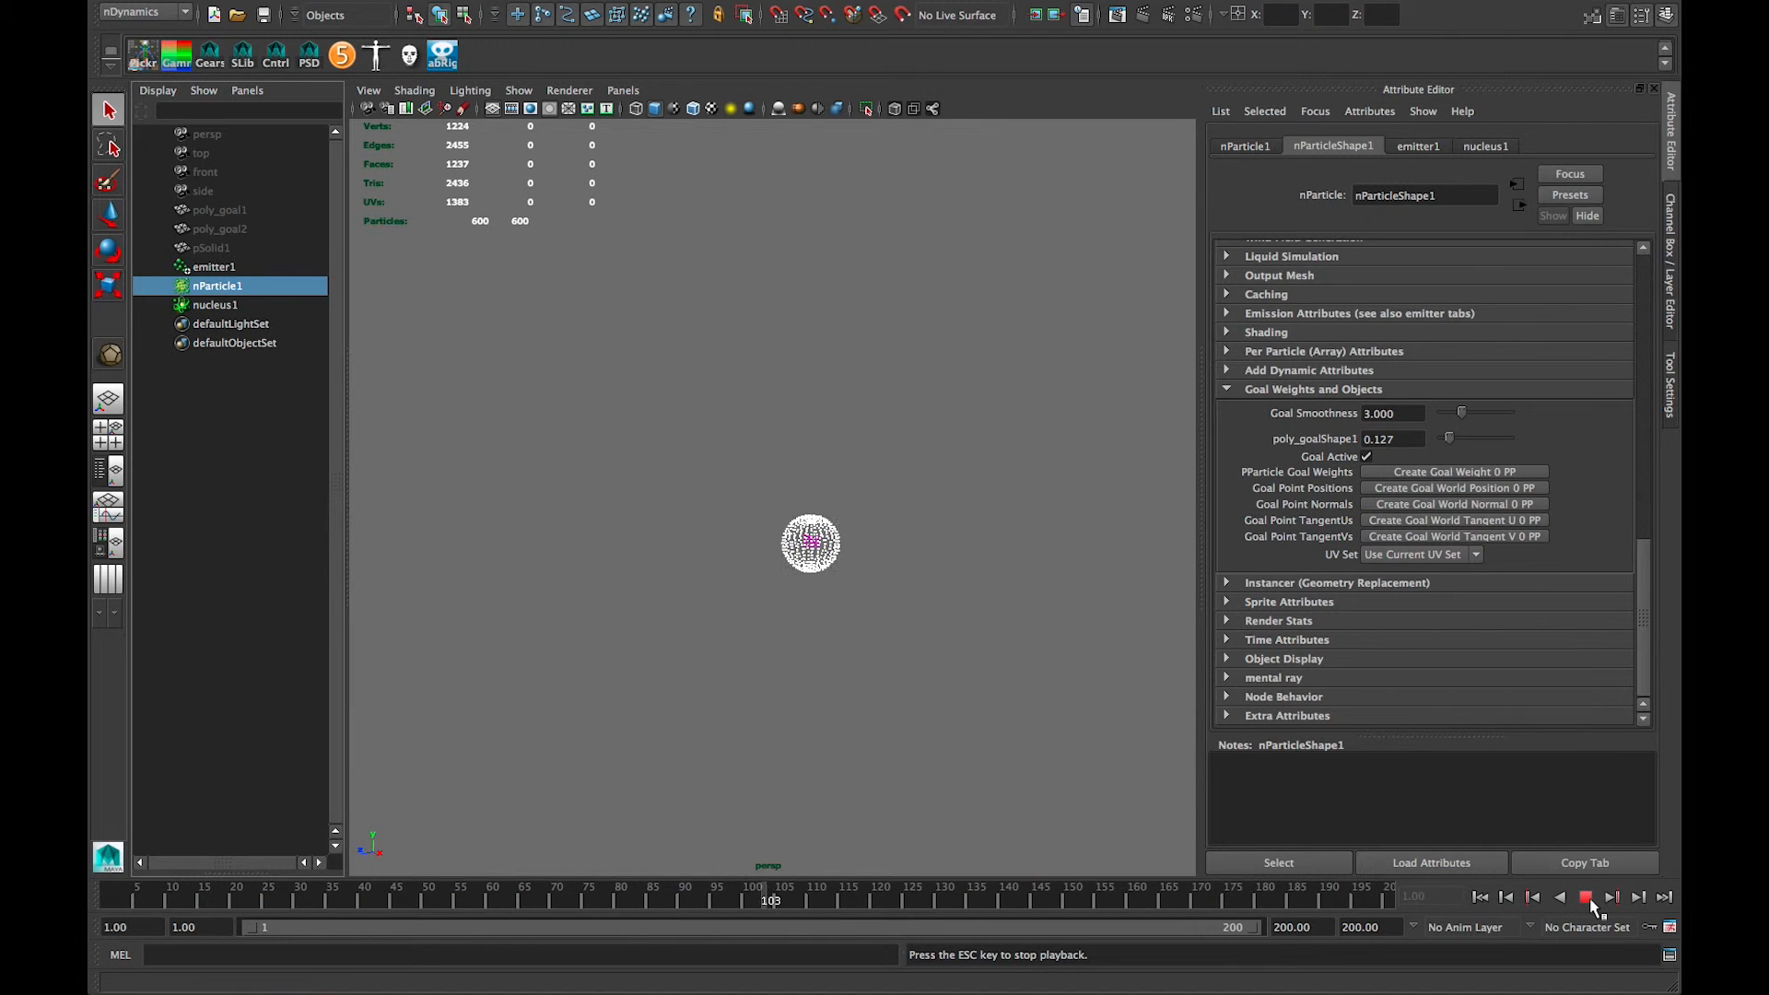
{"action": "left_click", "coordinate": [1587, 898]}
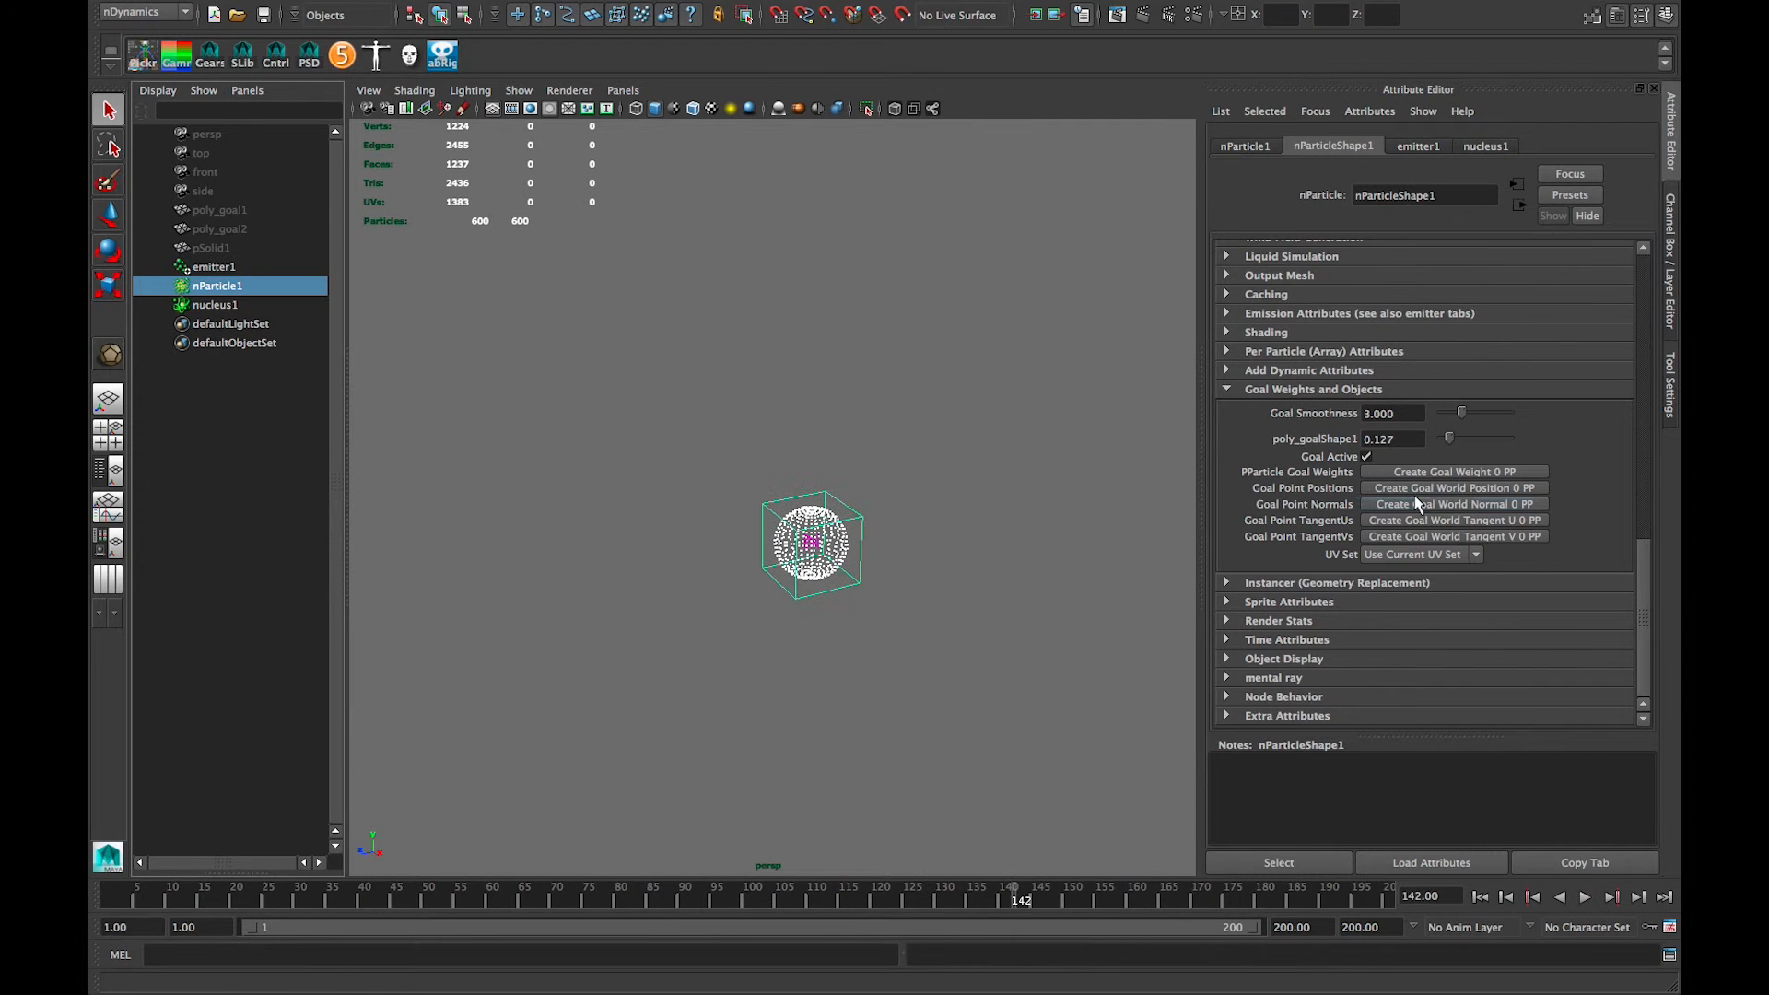
Step: Set the goal weight of poly_goalShape1 to 0.5 and play the simulation from the first frame
{"action": "double_click", "coordinate": [1413, 444]}
{"action": "type", "text": "0.5"}
{"action": "key", "text": "Return"}
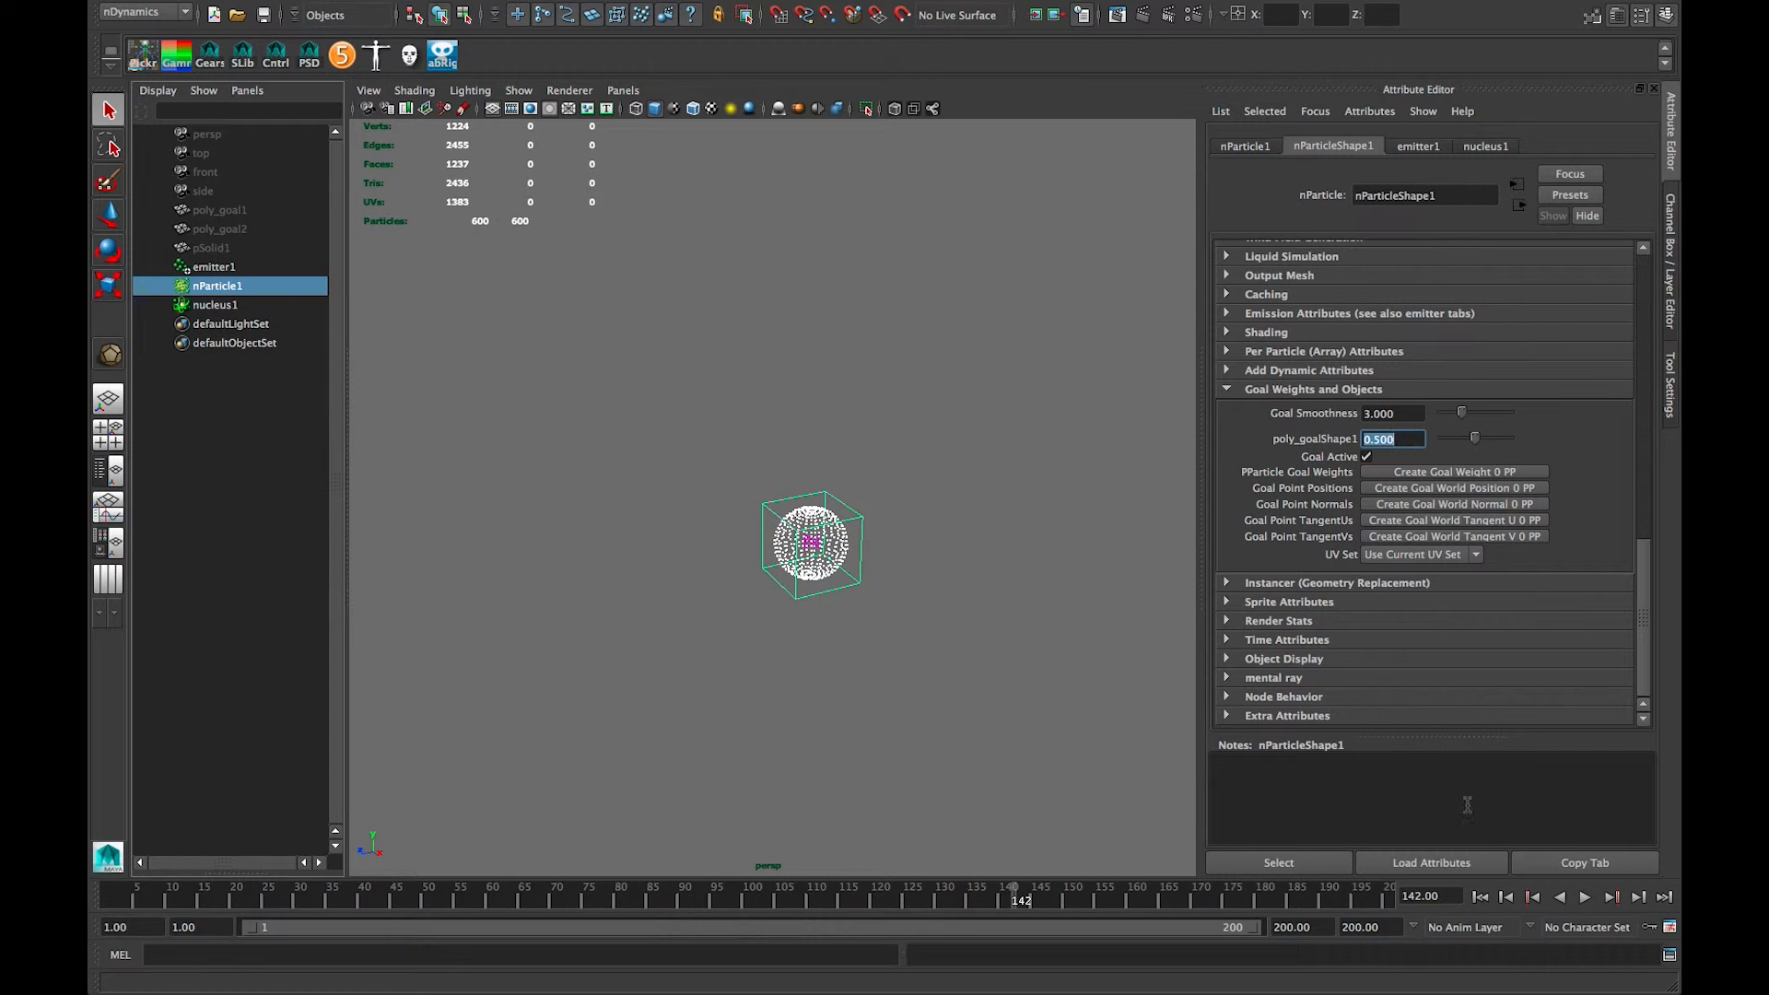
{"action": "left_click", "coordinate": [1479, 897]}
{"action": "left_click", "coordinate": [1585, 898]}
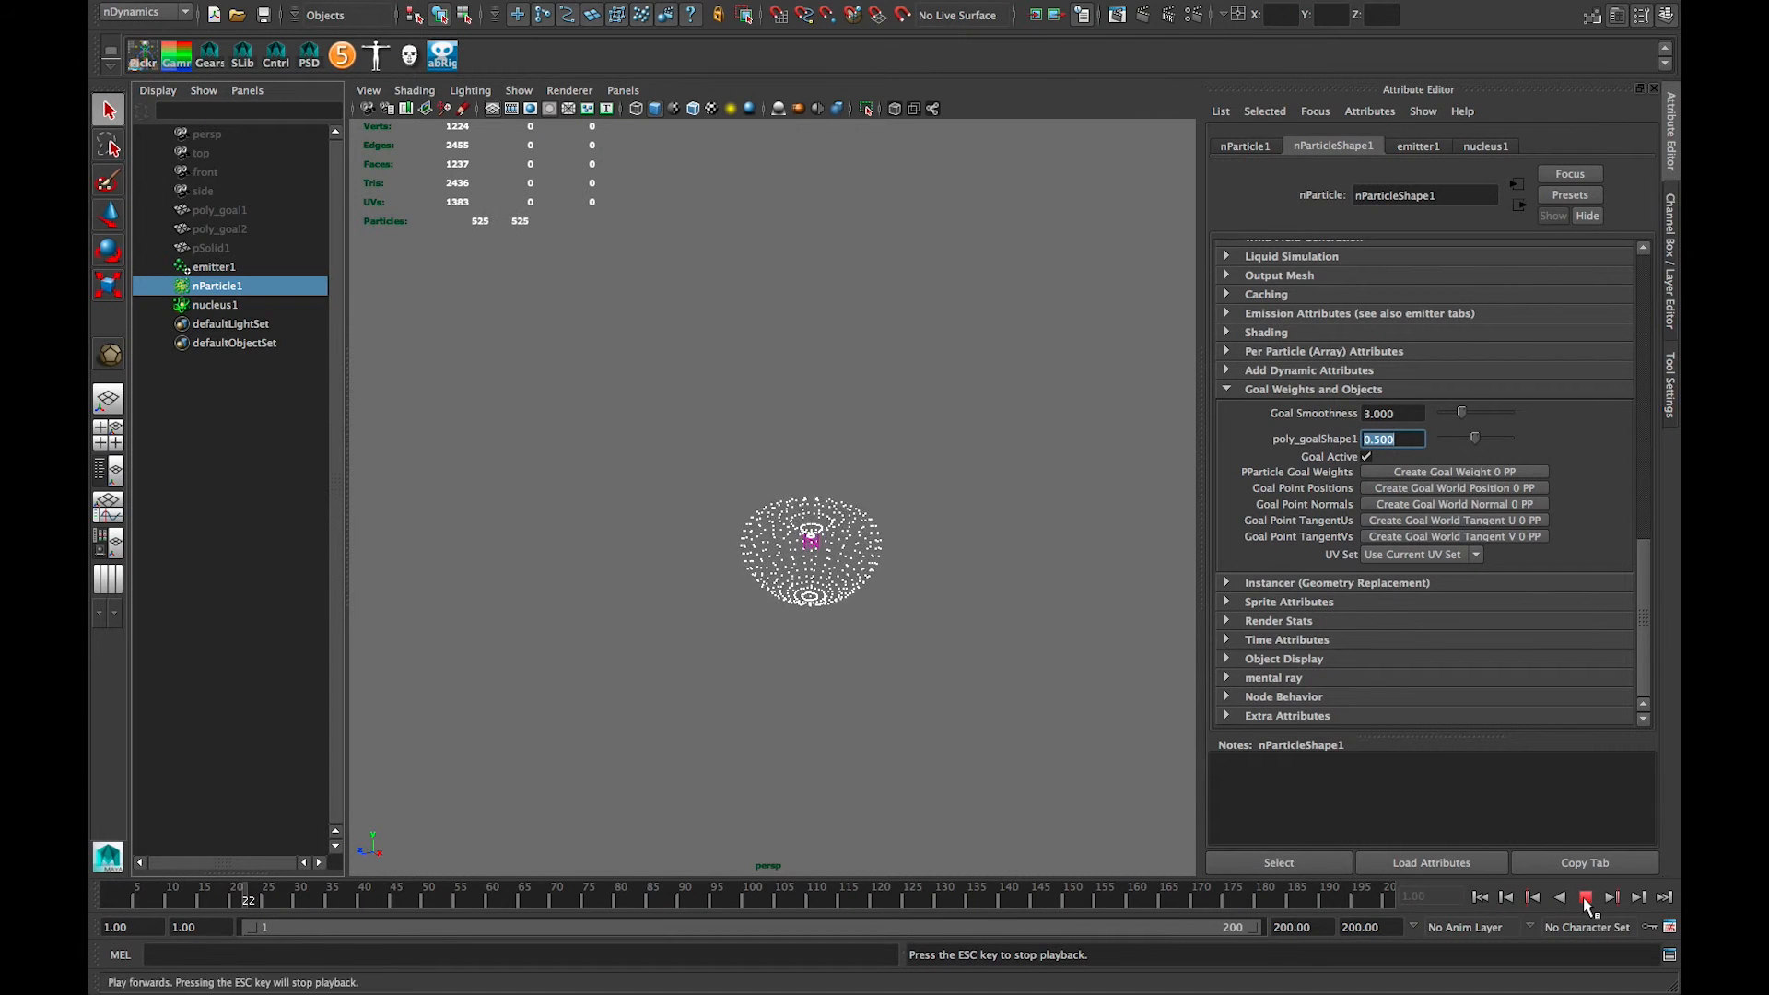
{"action": "left_click", "coordinate": [1583, 897]}
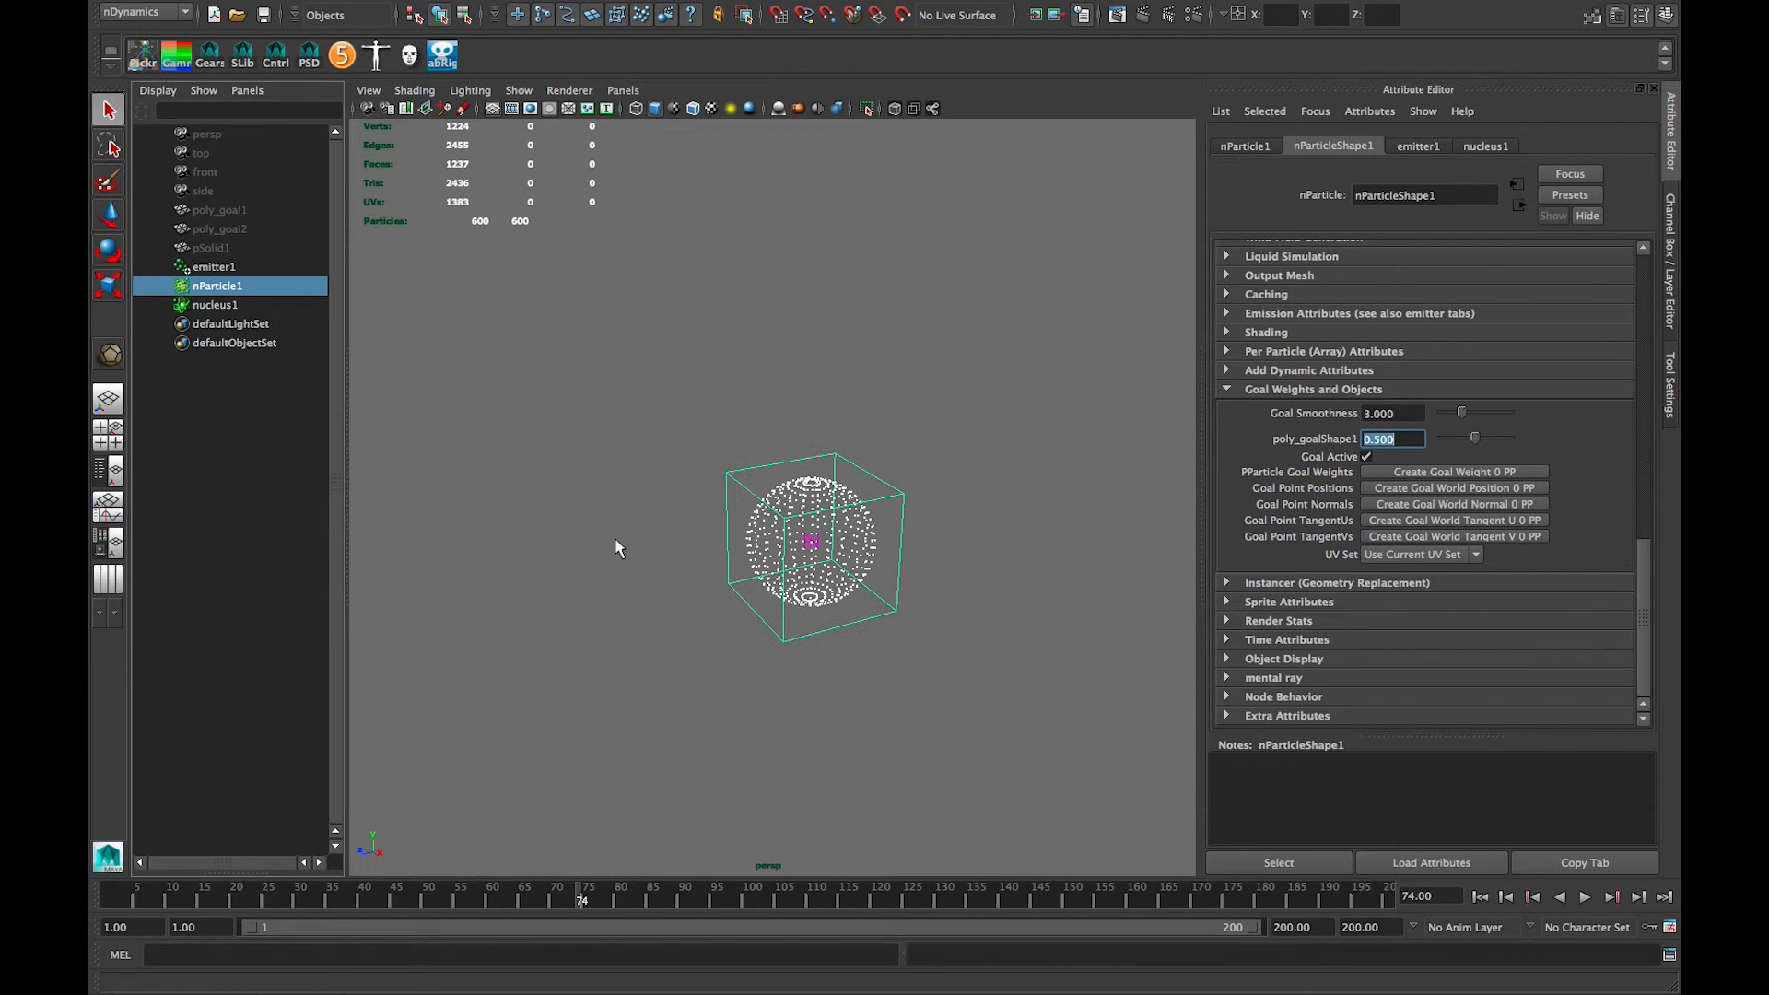
Step: Make the hidden cube poly_goal2 a second goal for nParticle1
{"action": "left_click", "coordinate": [222, 271]}
{"action": "left_click", "coordinate": [260, 291]}
{"action": "left_click", "coordinate": [226, 230], "text": "ctrl"}
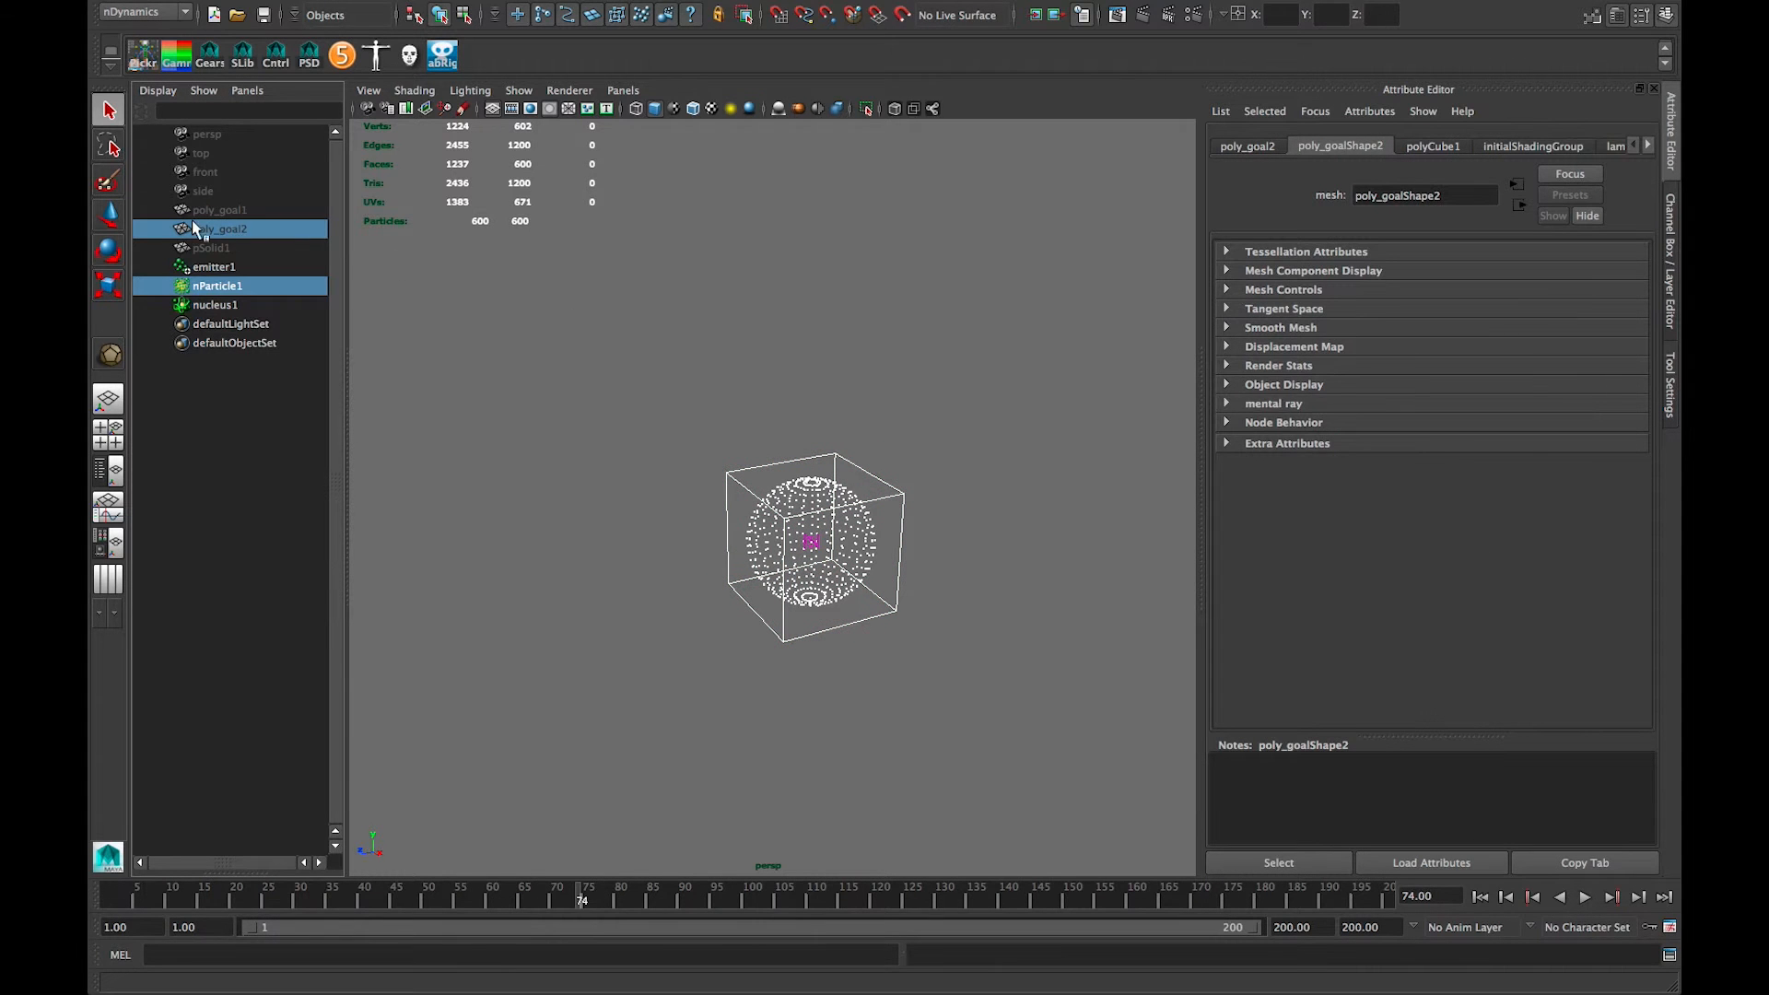
{"action": "left_click", "coordinate": [612, 9]}
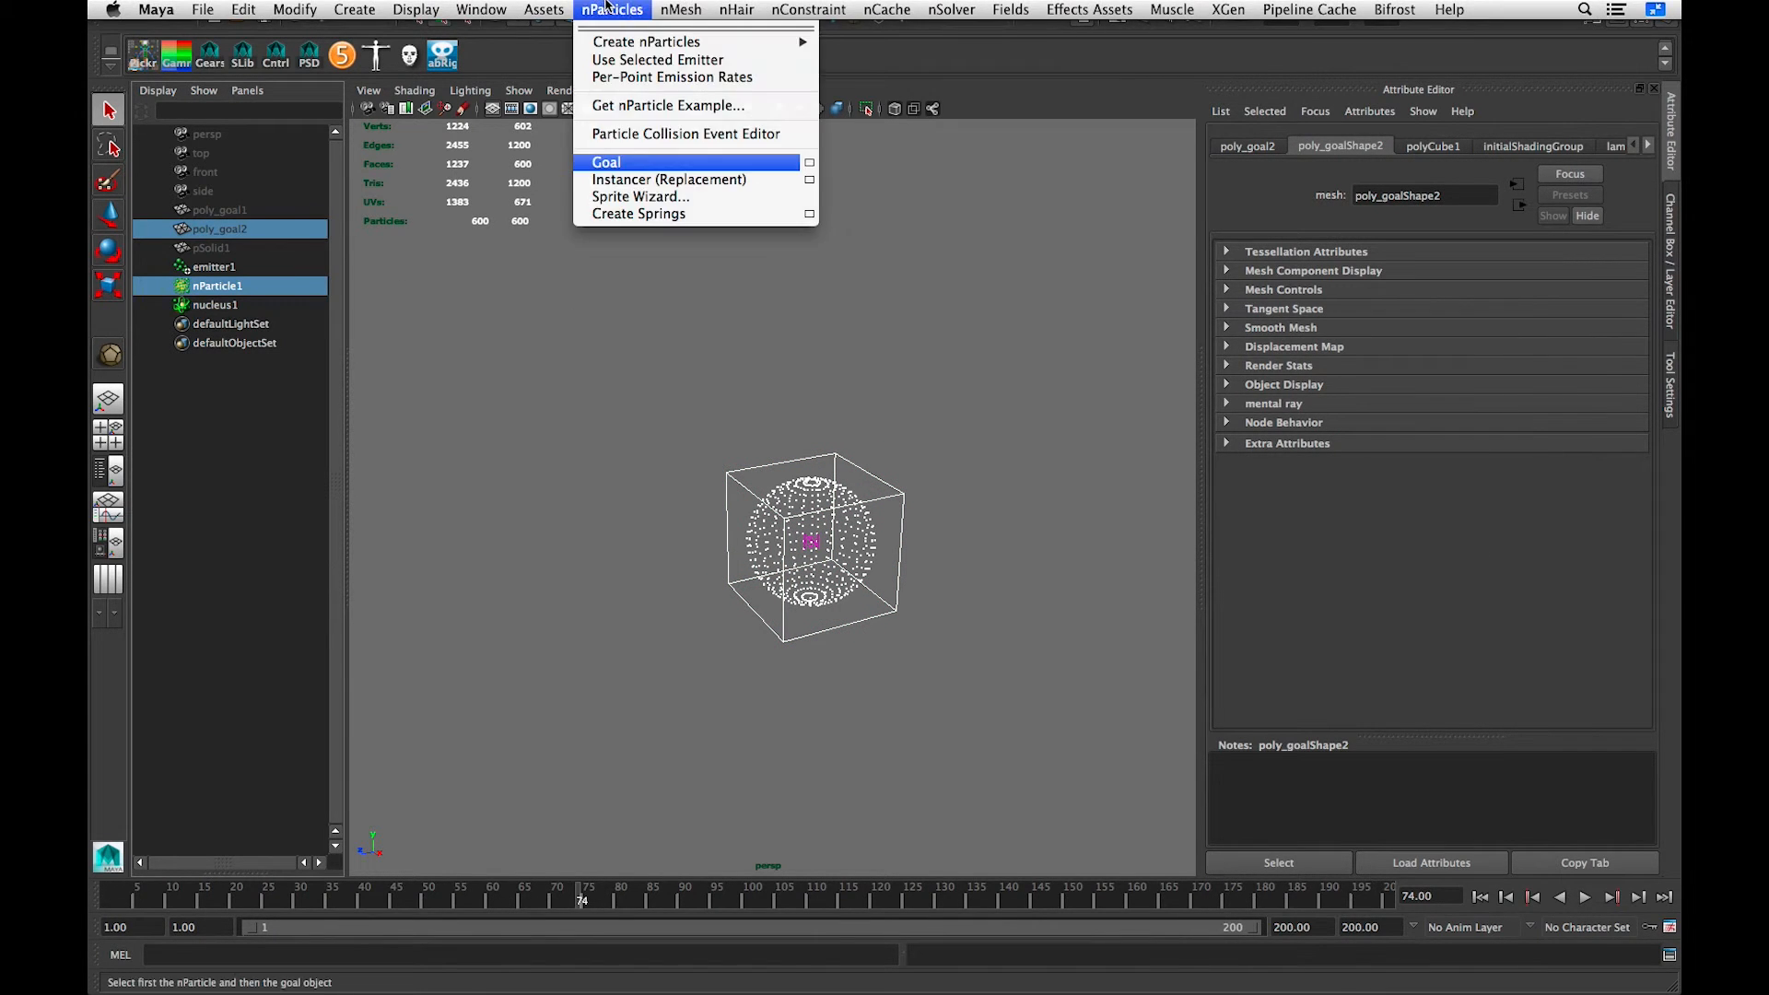
{"action": "left_click", "coordinate": [690, 164]}
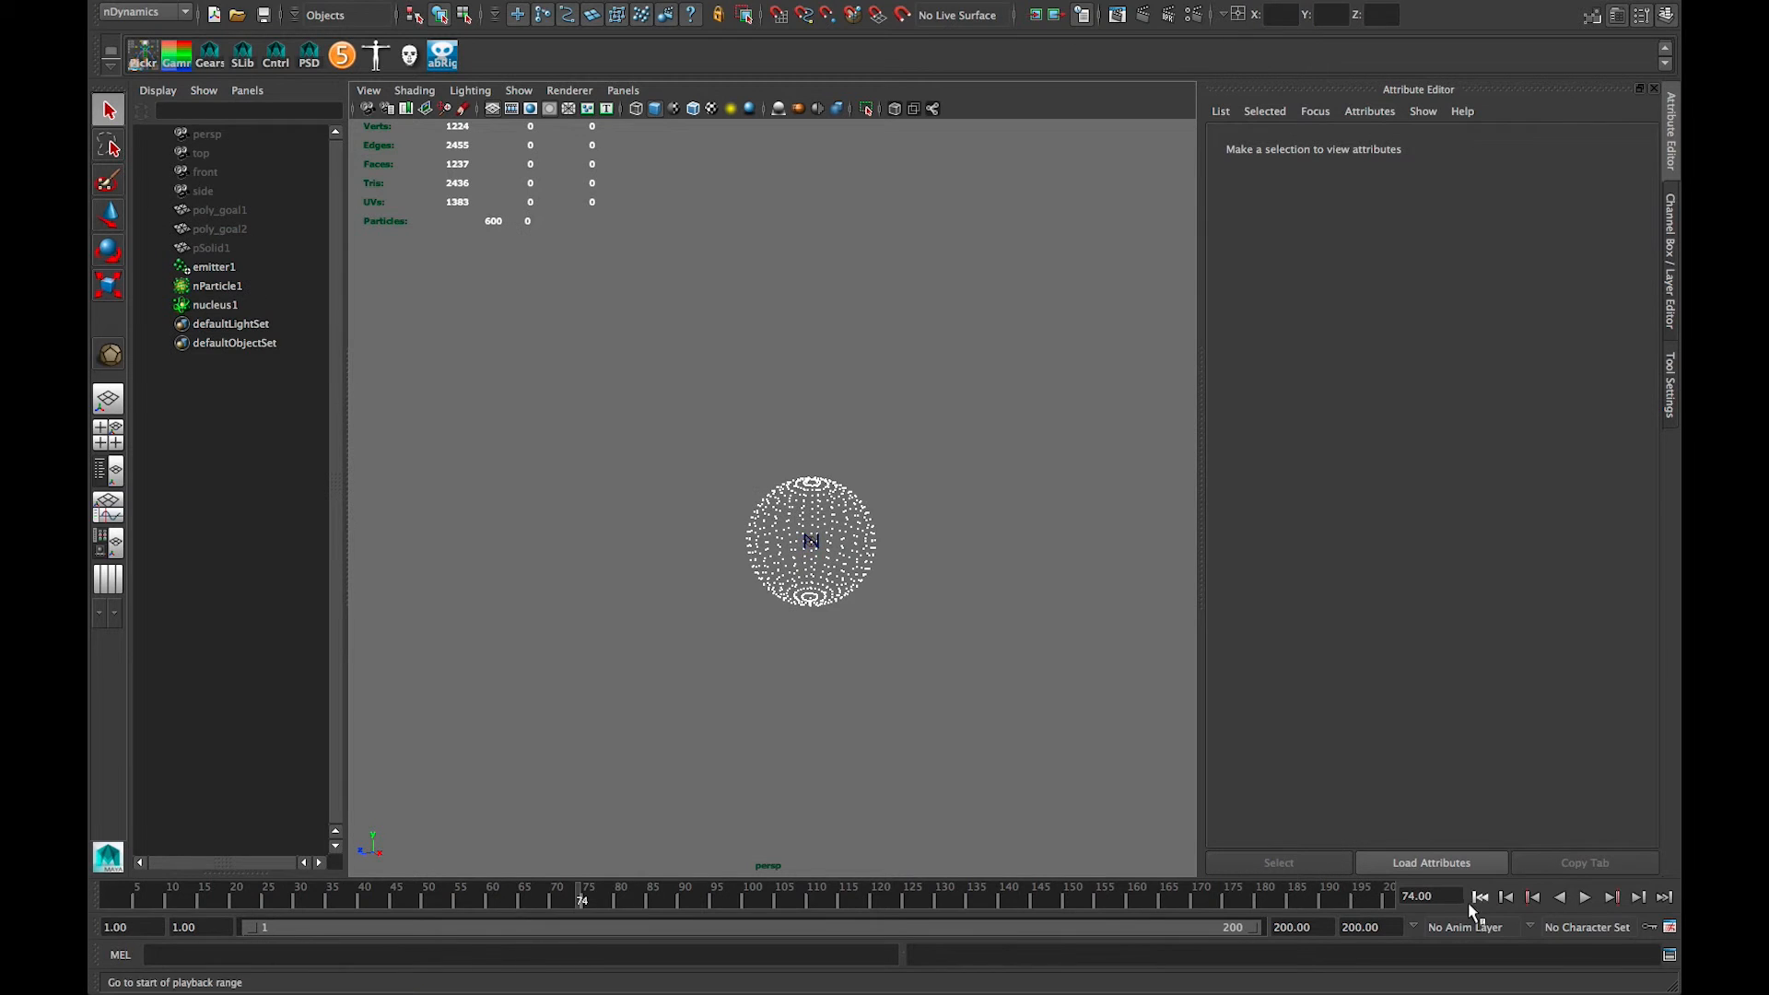
Step: Play the simulation from the first frame to check the combined goals, and show the goal settings of nParticle1
{"action": "left_click", "coordinate": [1481, 899]}
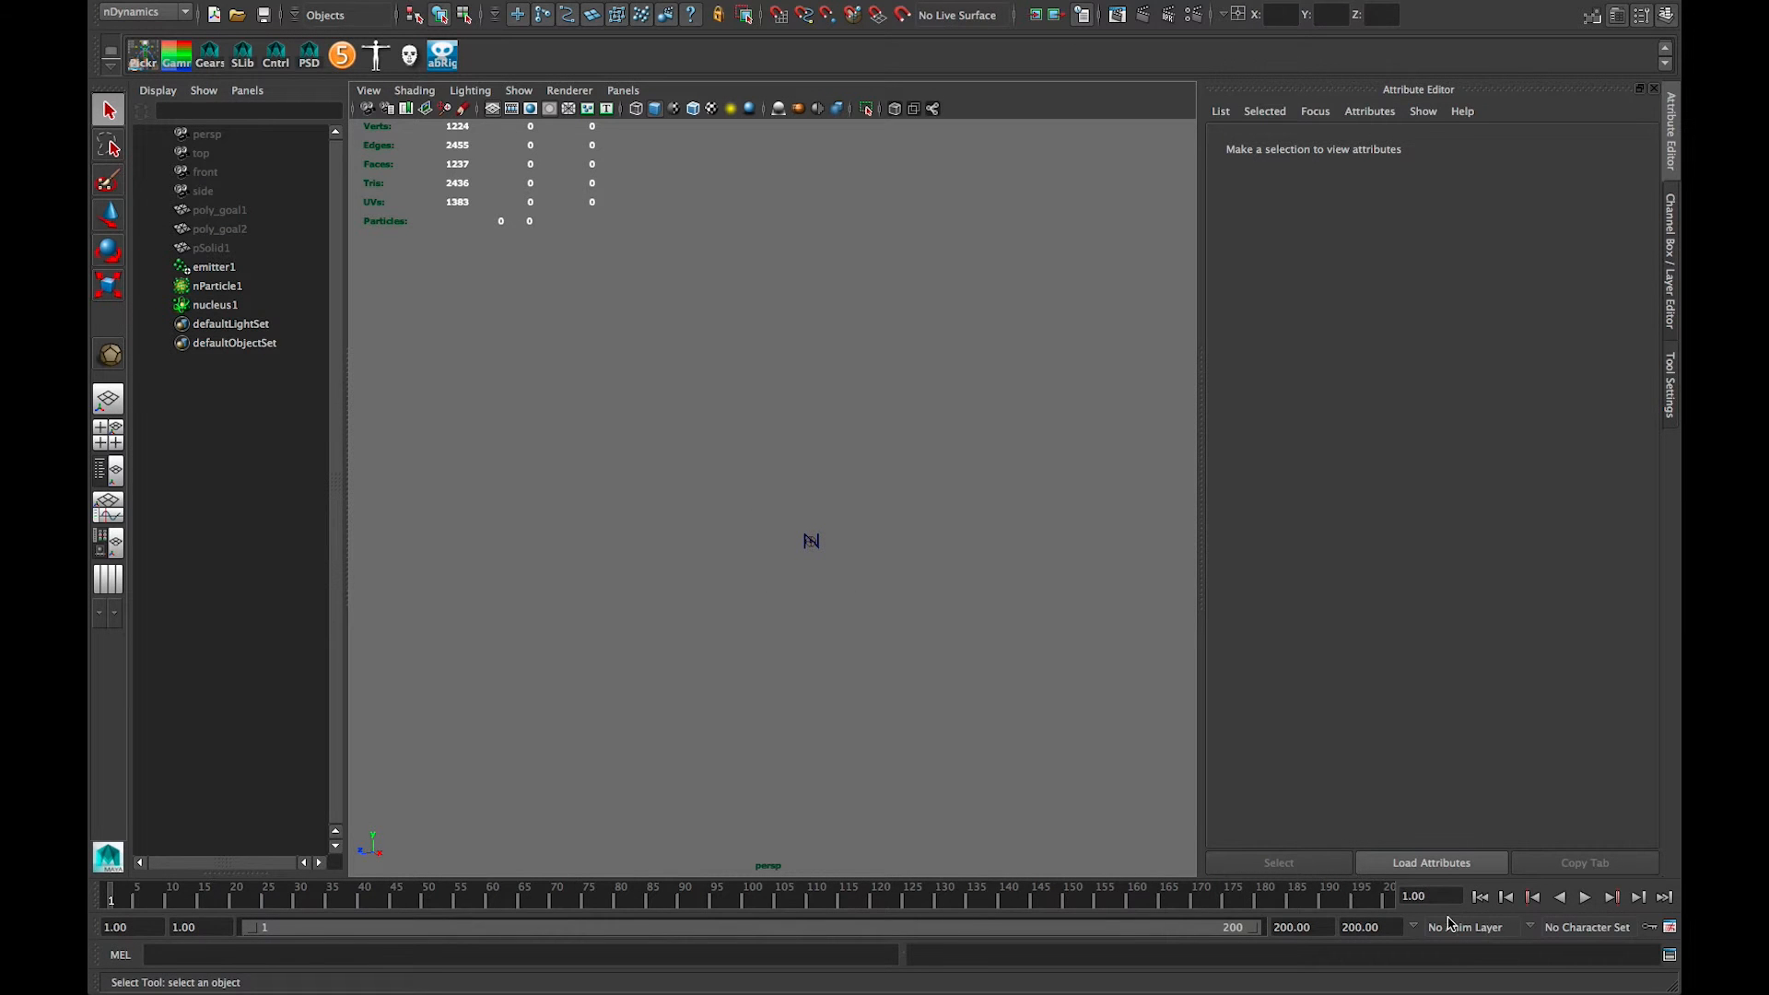
{"action": "left_click", "coordinate": [1582, 899]}
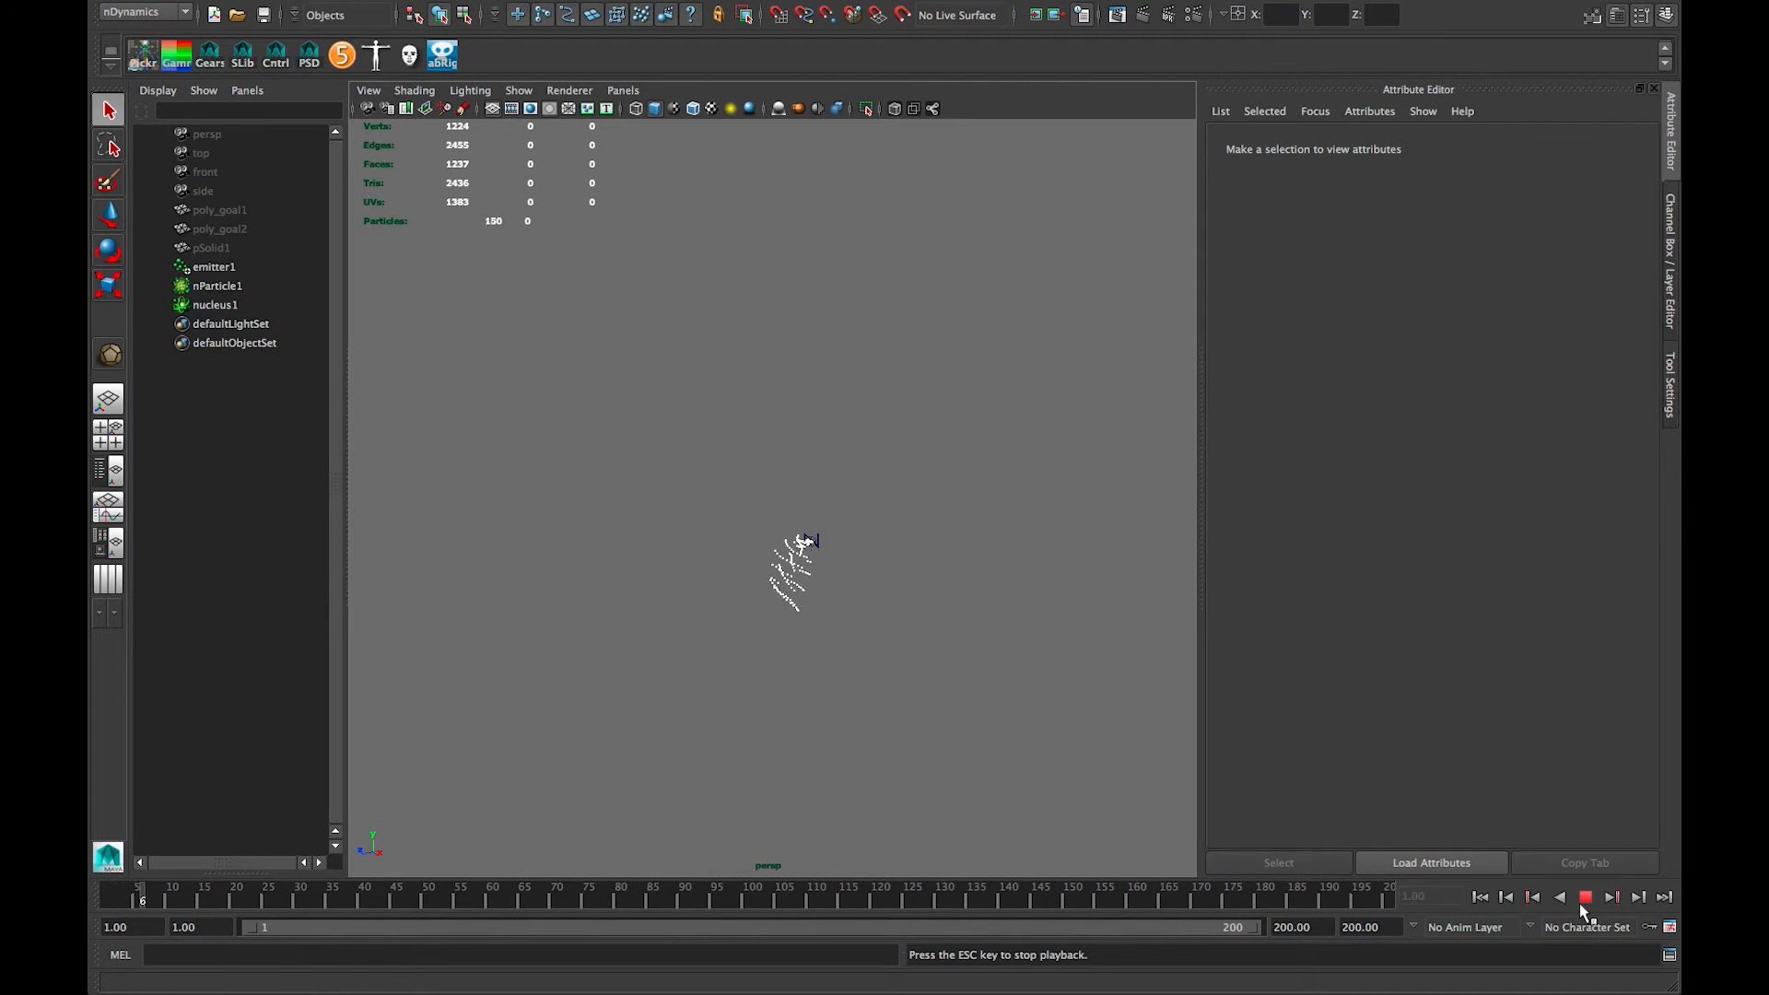
{"action": "left_click", "coordinate": [1580, 902]}
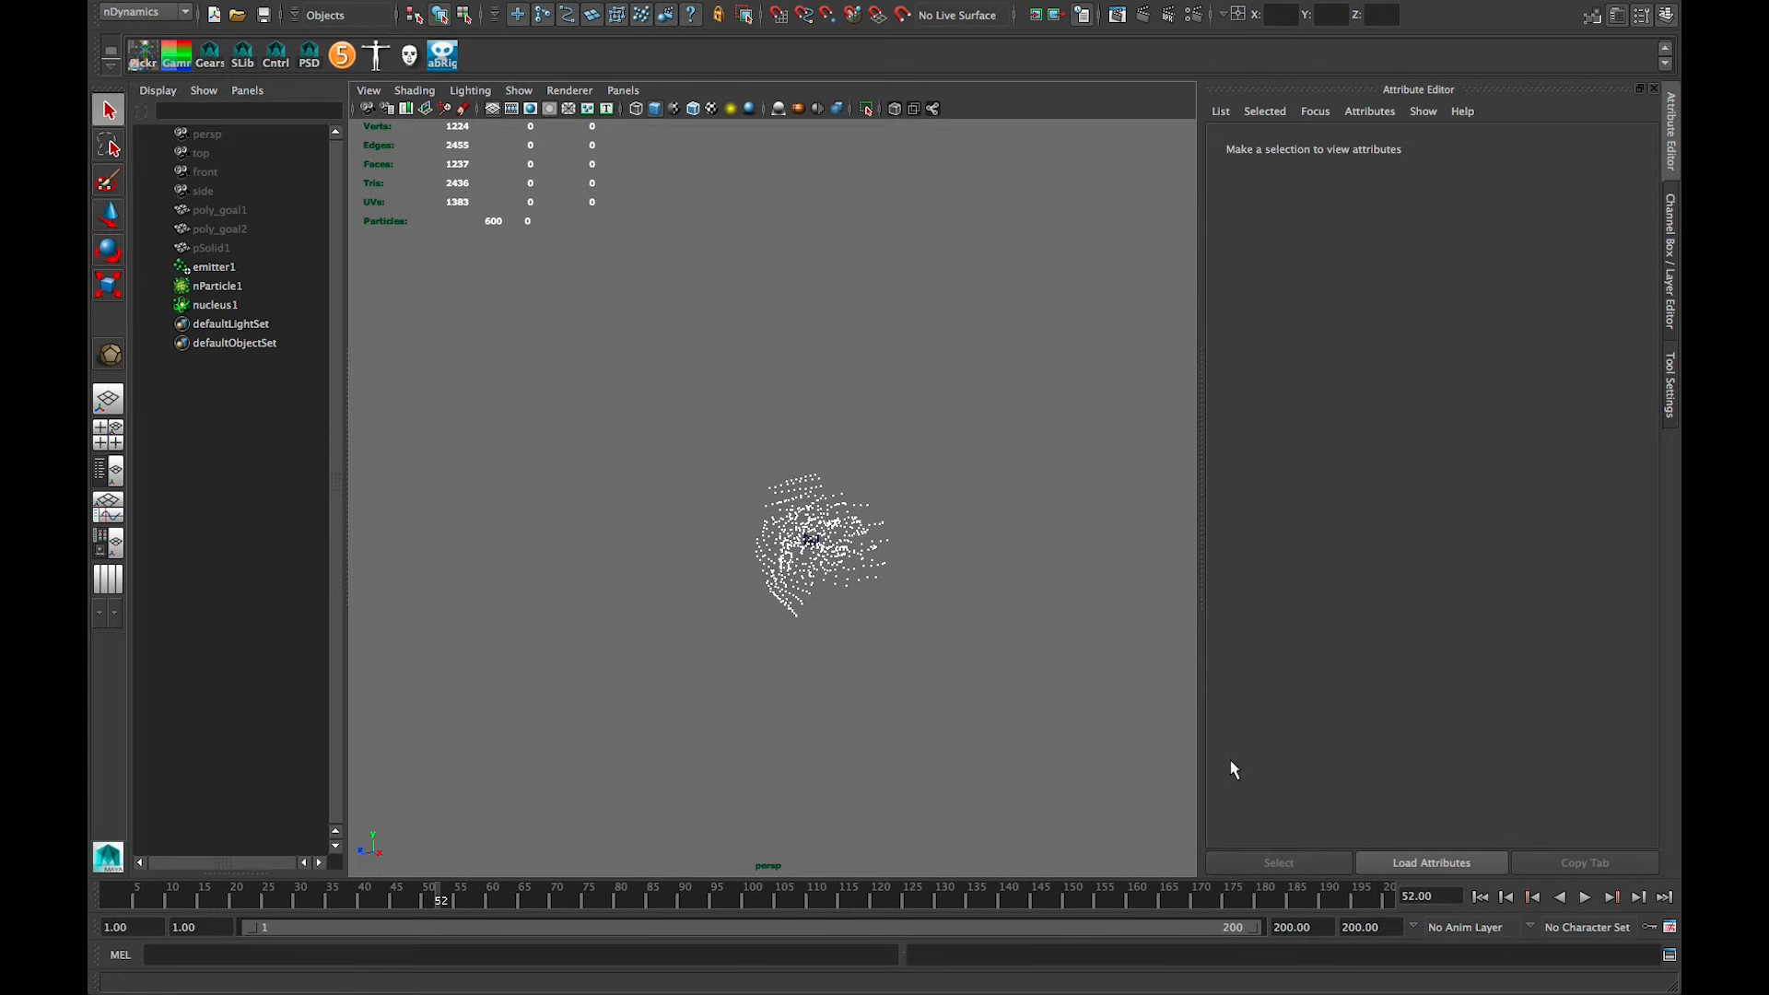
{"action": "left_click", "coordinate": [219, 286]}
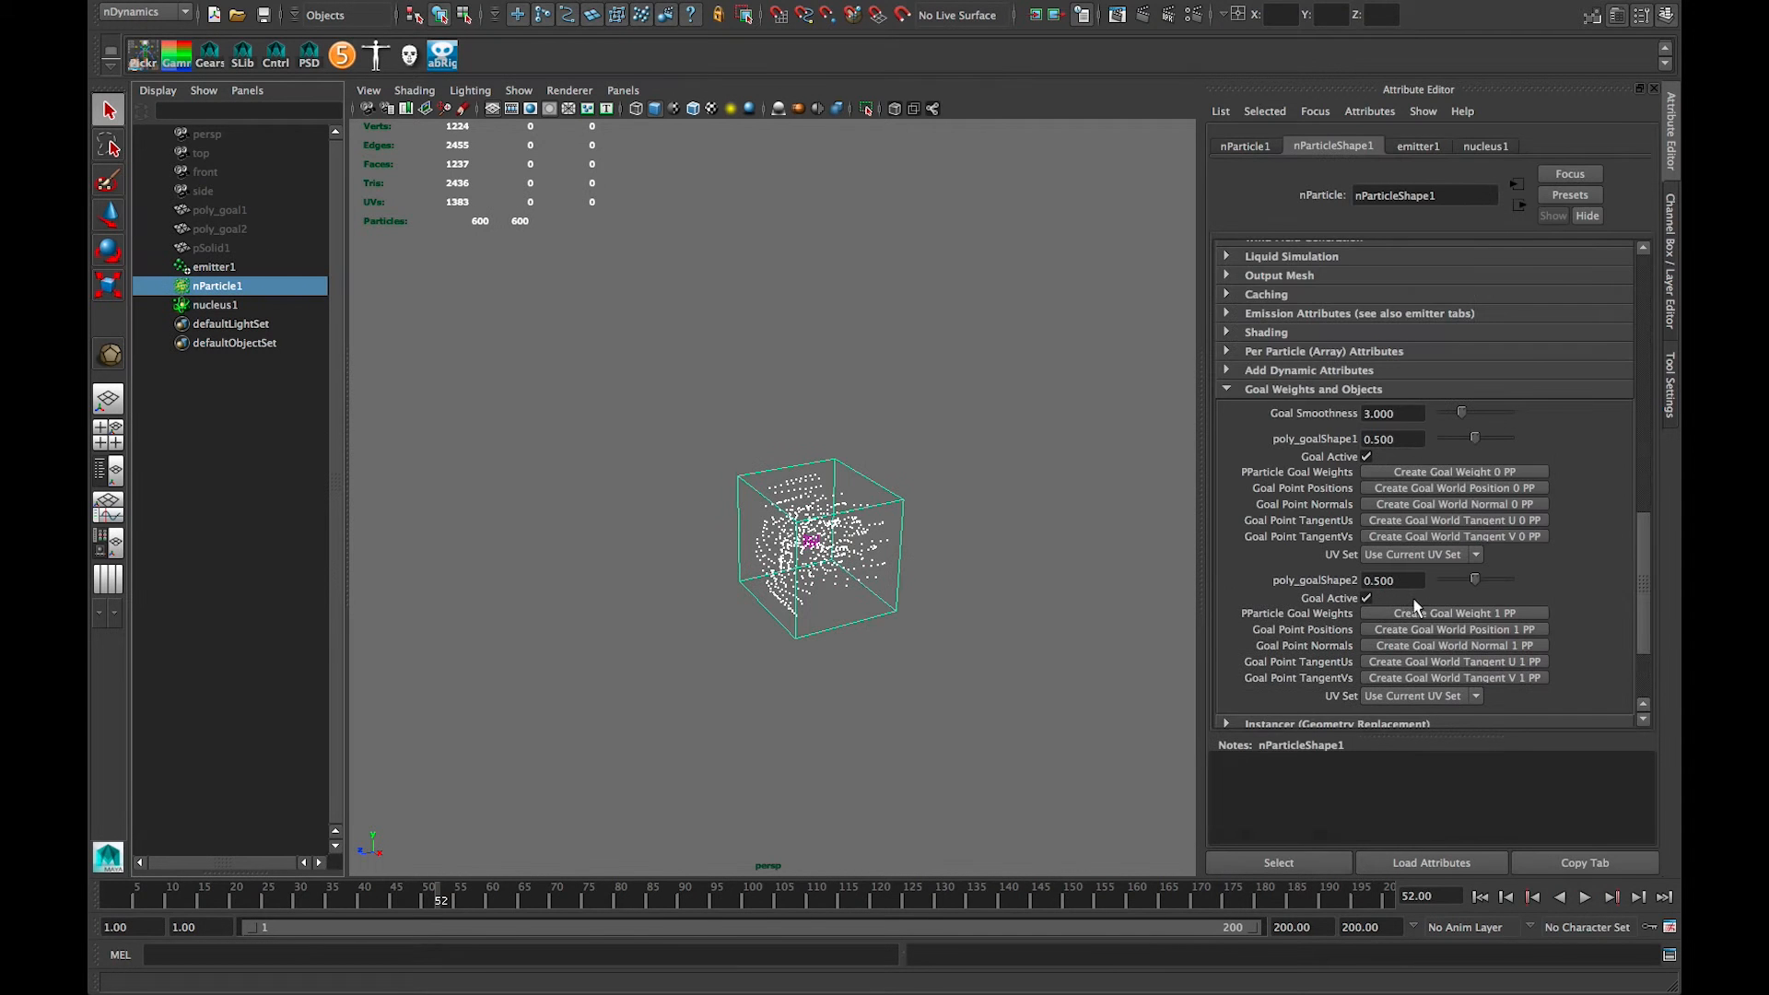
Step: Play the simulation from the first frame and, during playback, set the goal weights of poly_goalShape1 and poly_goalShape2 to 0
{"action": "scroll", "coordinate": [1330, 546], "scroll_direction": "down", "scroll_amount": 2}
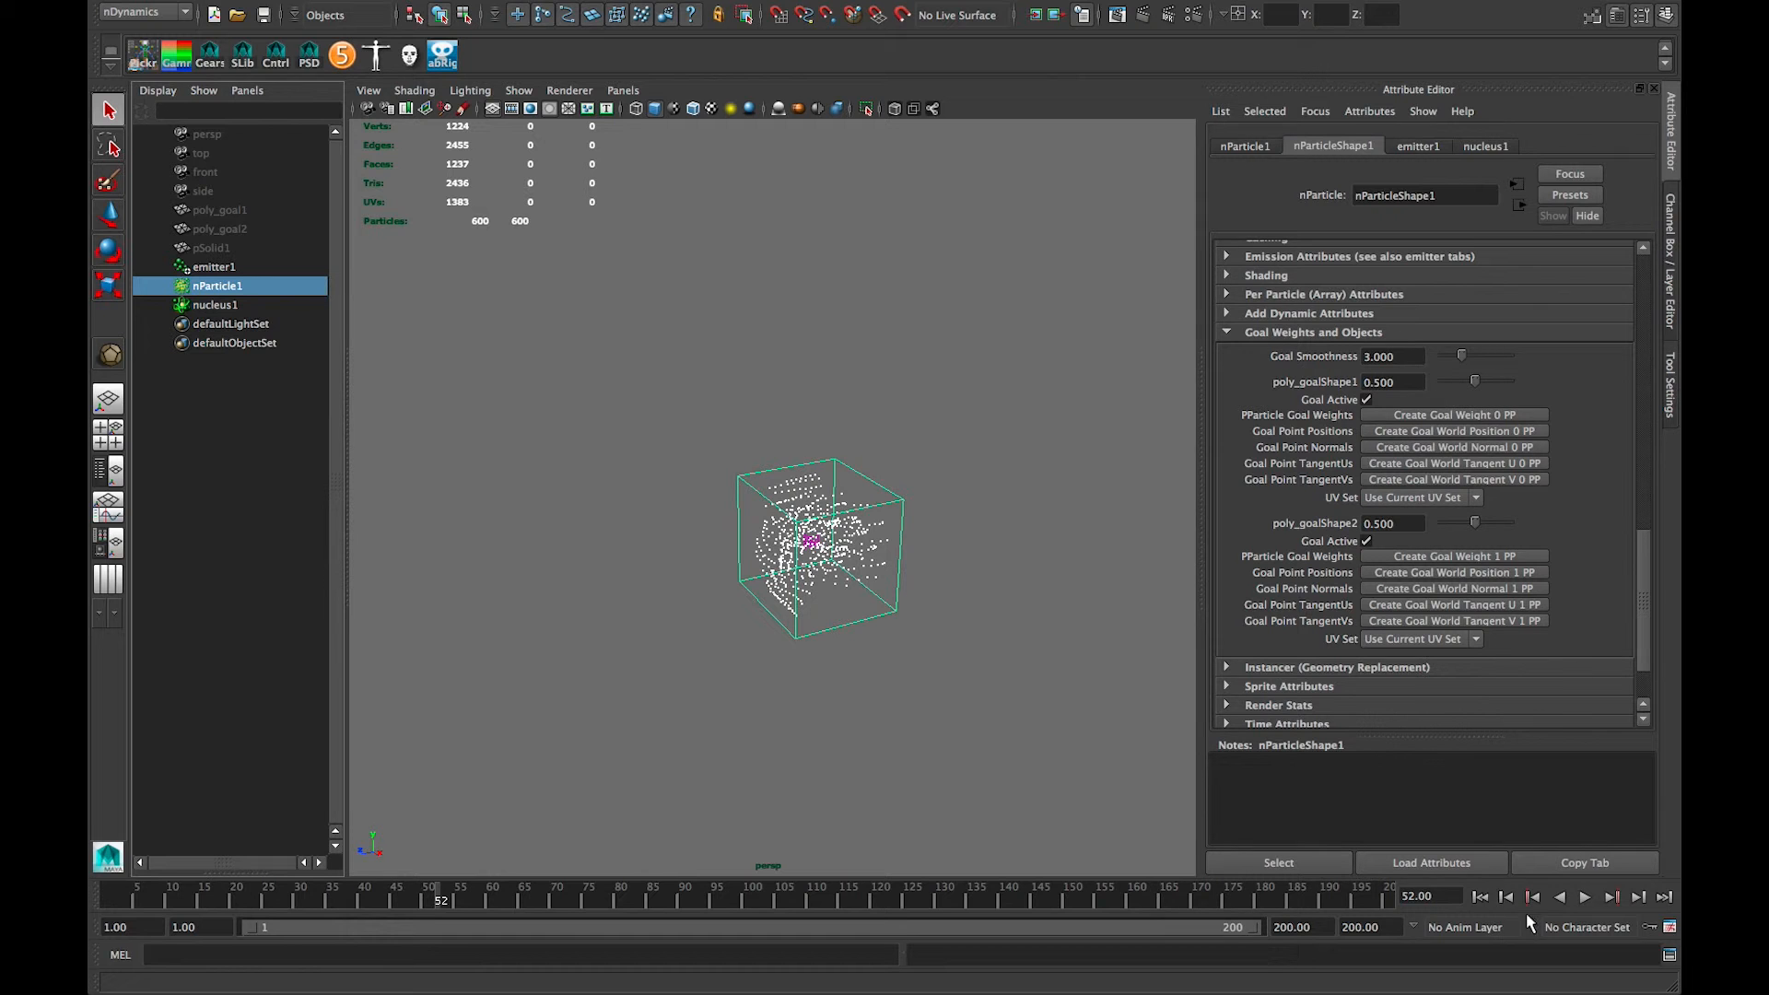
{"action": "left_click", "coordinate": [1479, 897]}
{"action": "left_click", "coordinate": [1585, 898]}
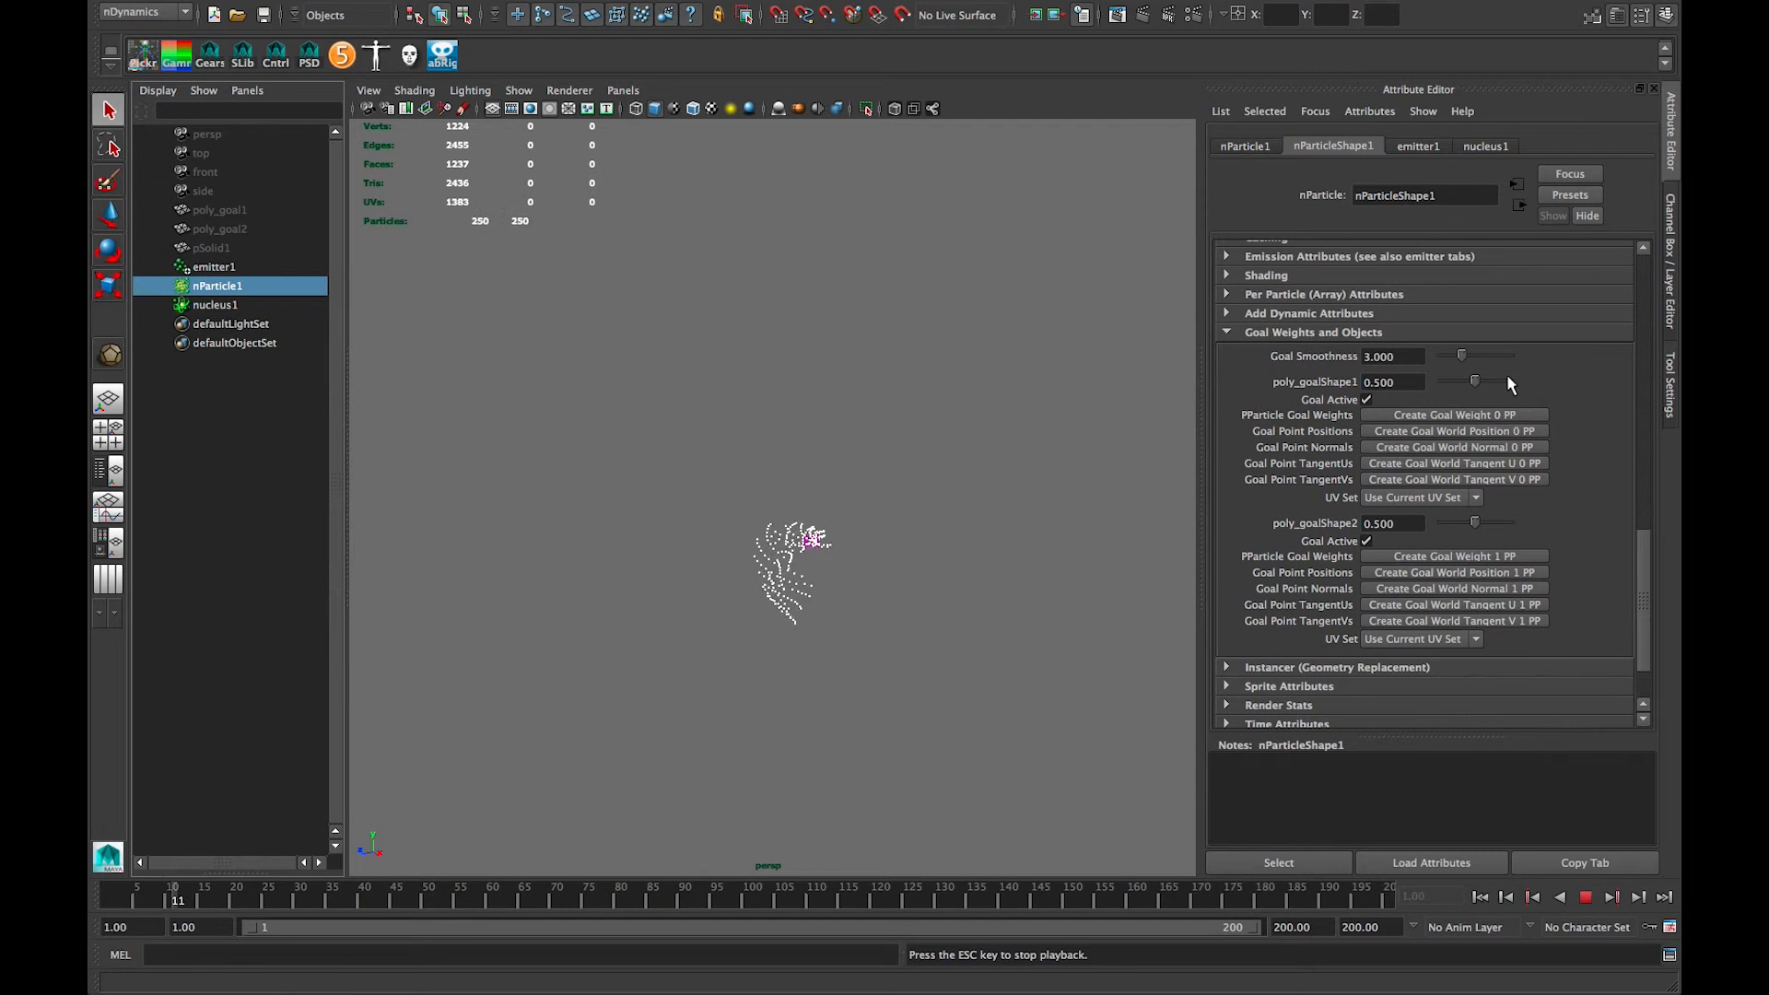
{"action": "left_click_drag", "start_coordinate": [1473, 380], "coordinate": [1409, 385]}
{"action": "double_click", "coordinate": [1419, 522]}
{"action": "type", "text": "0"}
{"action": "key", "text": "Return"}
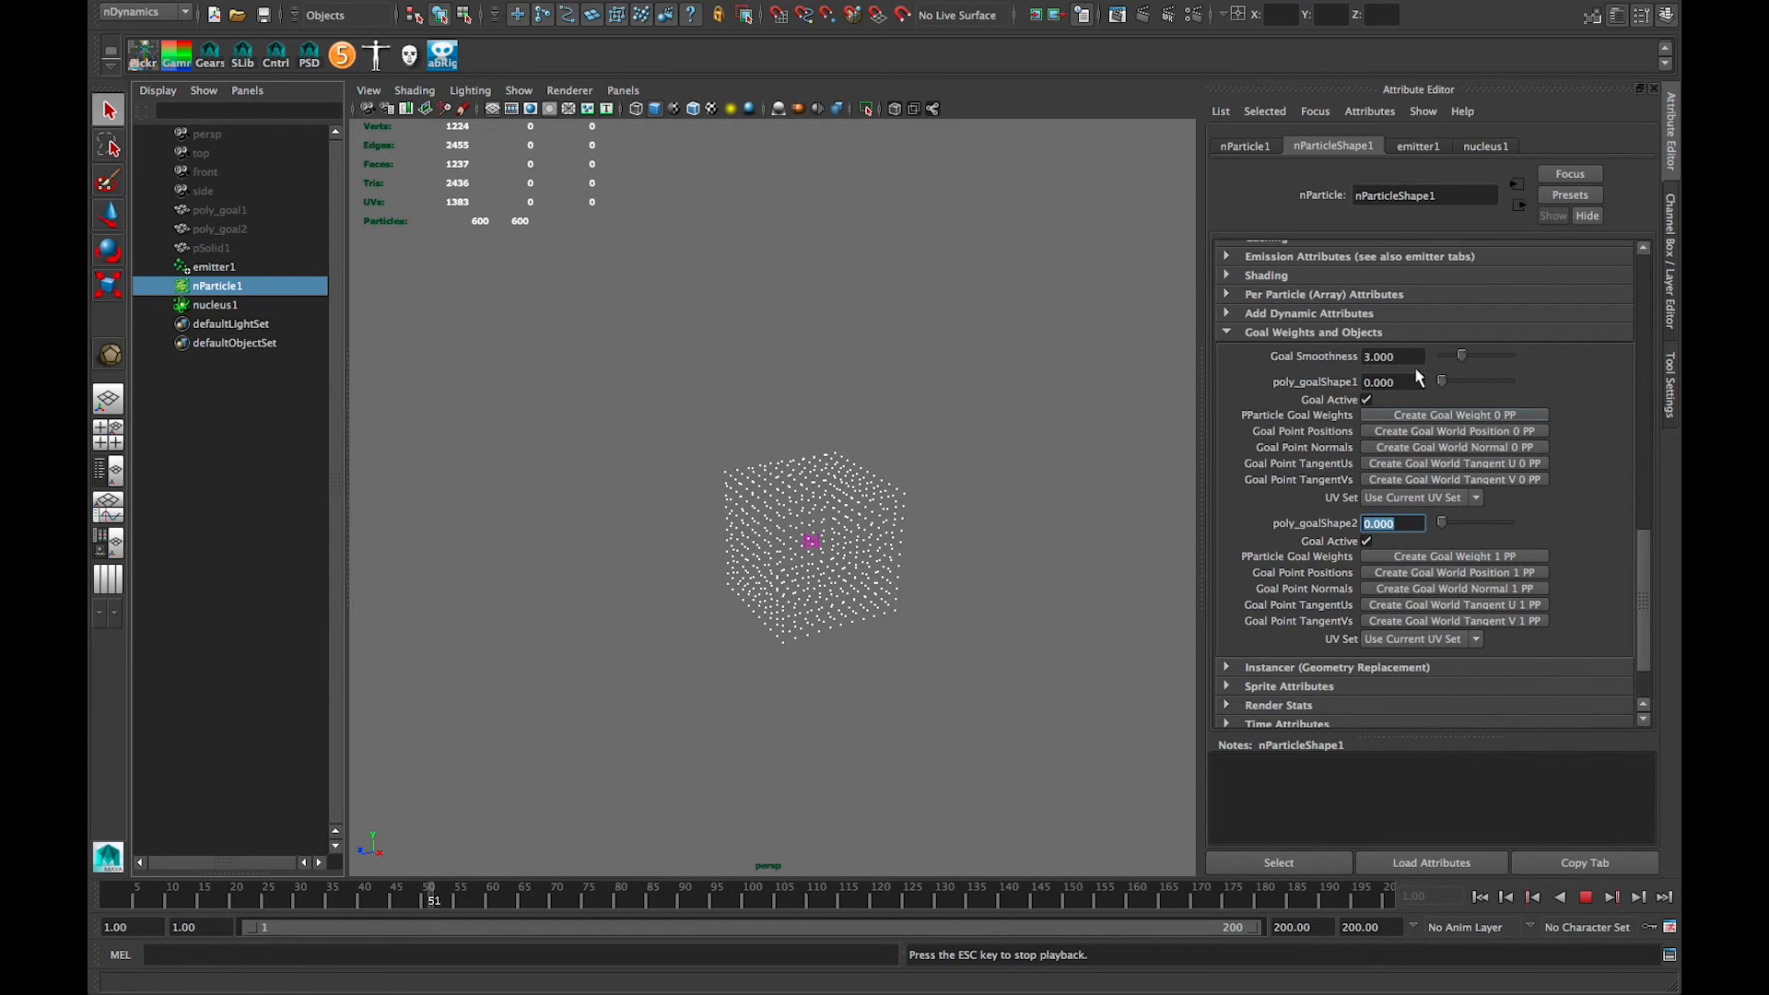
Step: Set the goal weight of poly_goalShape1 to 0.5 during playback, stop the simulation and return to the first frame
{"action": "double_click", "coordinate": [1393, 382]}
{"action": "key", "text": "BackSpace"}
{"action": "type", "text": ".5"}
{"action": "key", "text": "Return"}
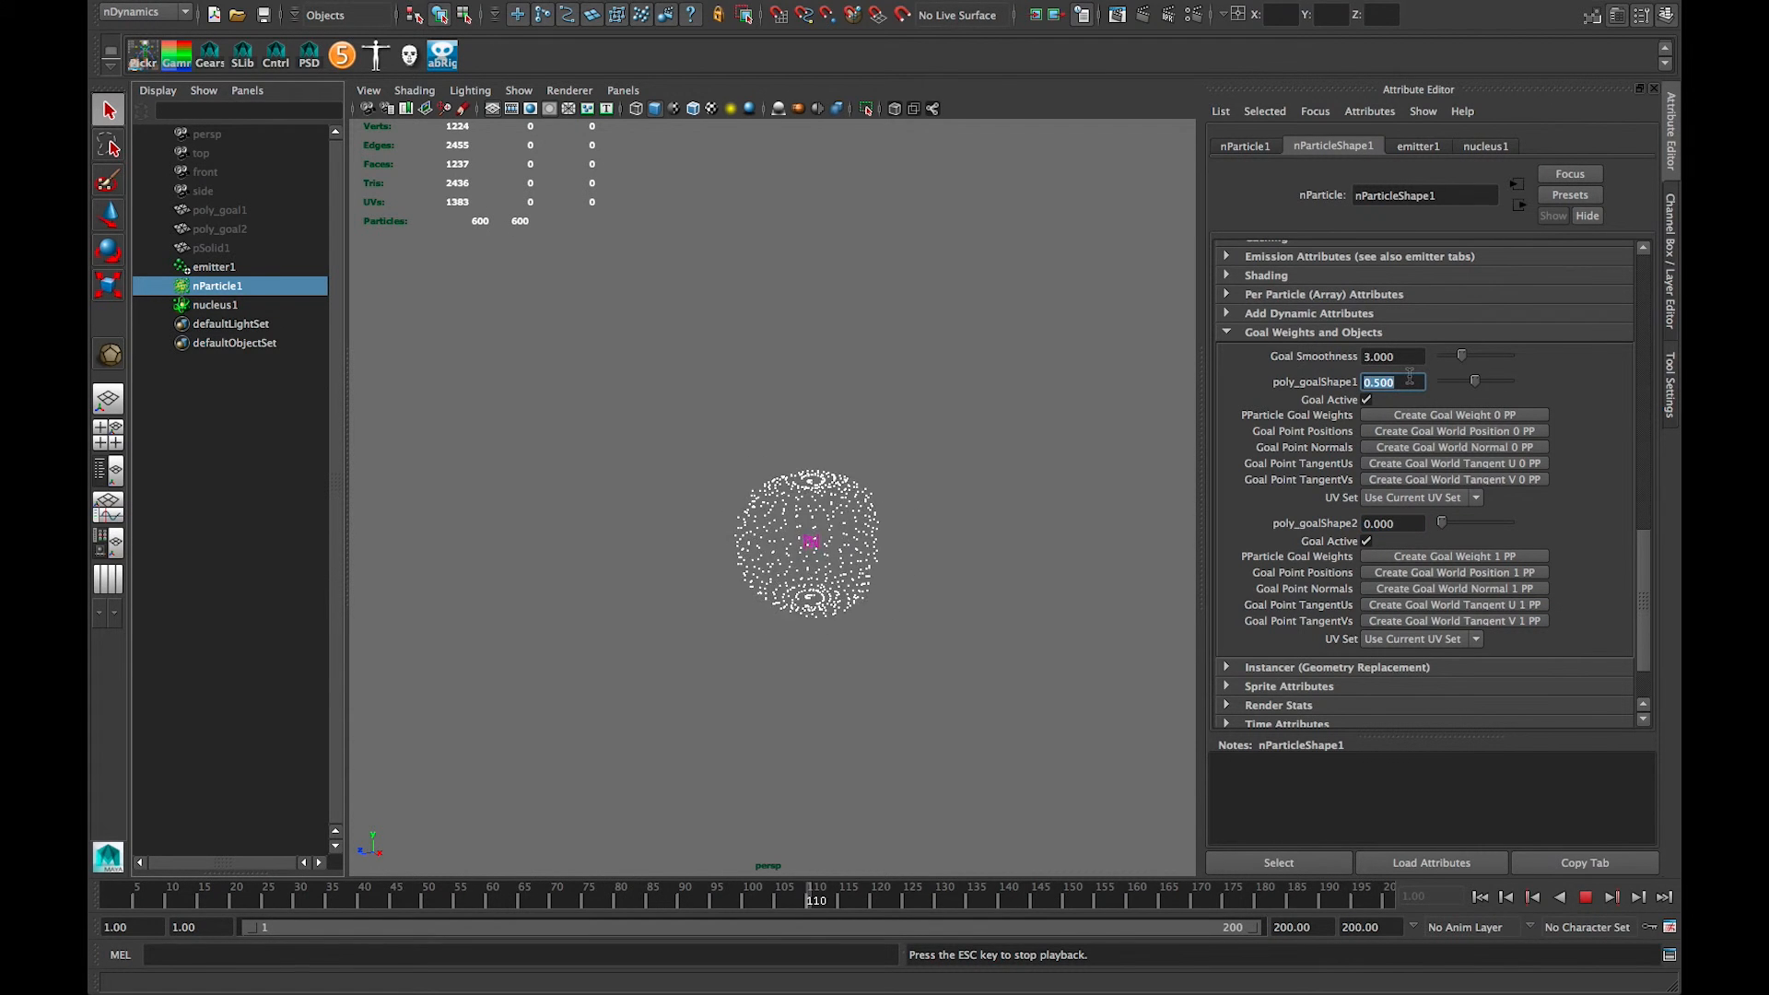
{"action": "left_click", "coordinate": [1483, 898]}
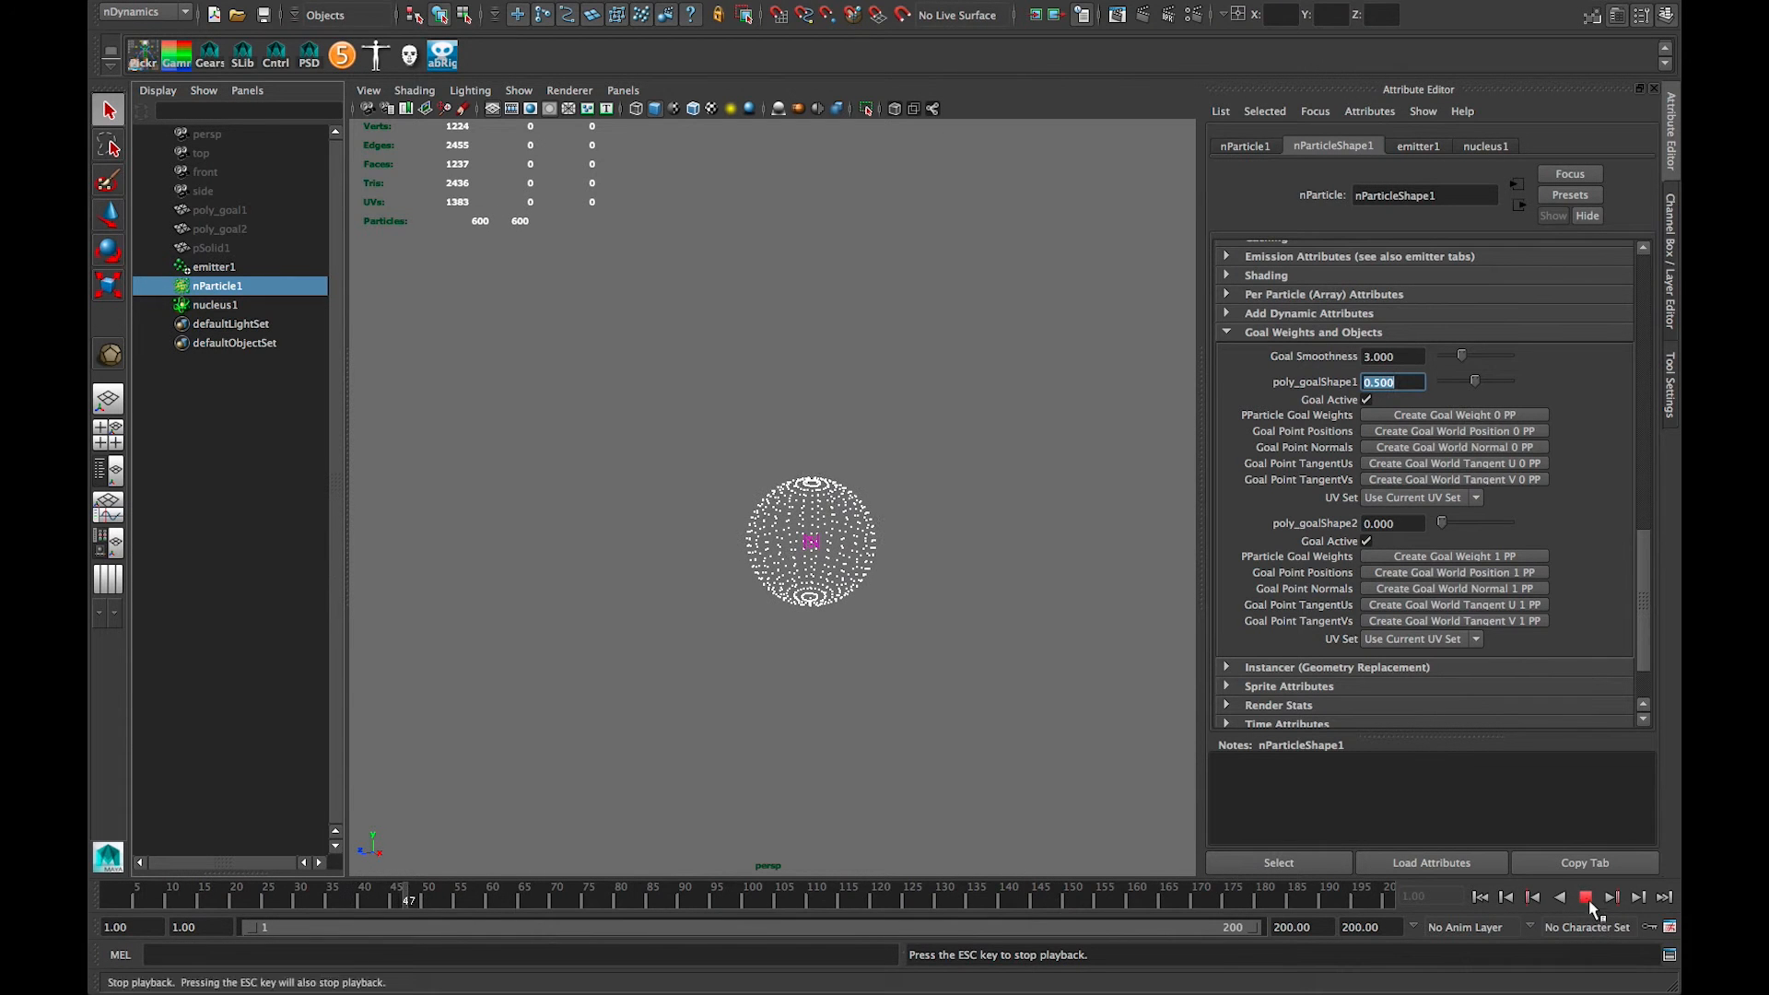
{"action": "left_click", "coordinate": [1585, 898]}
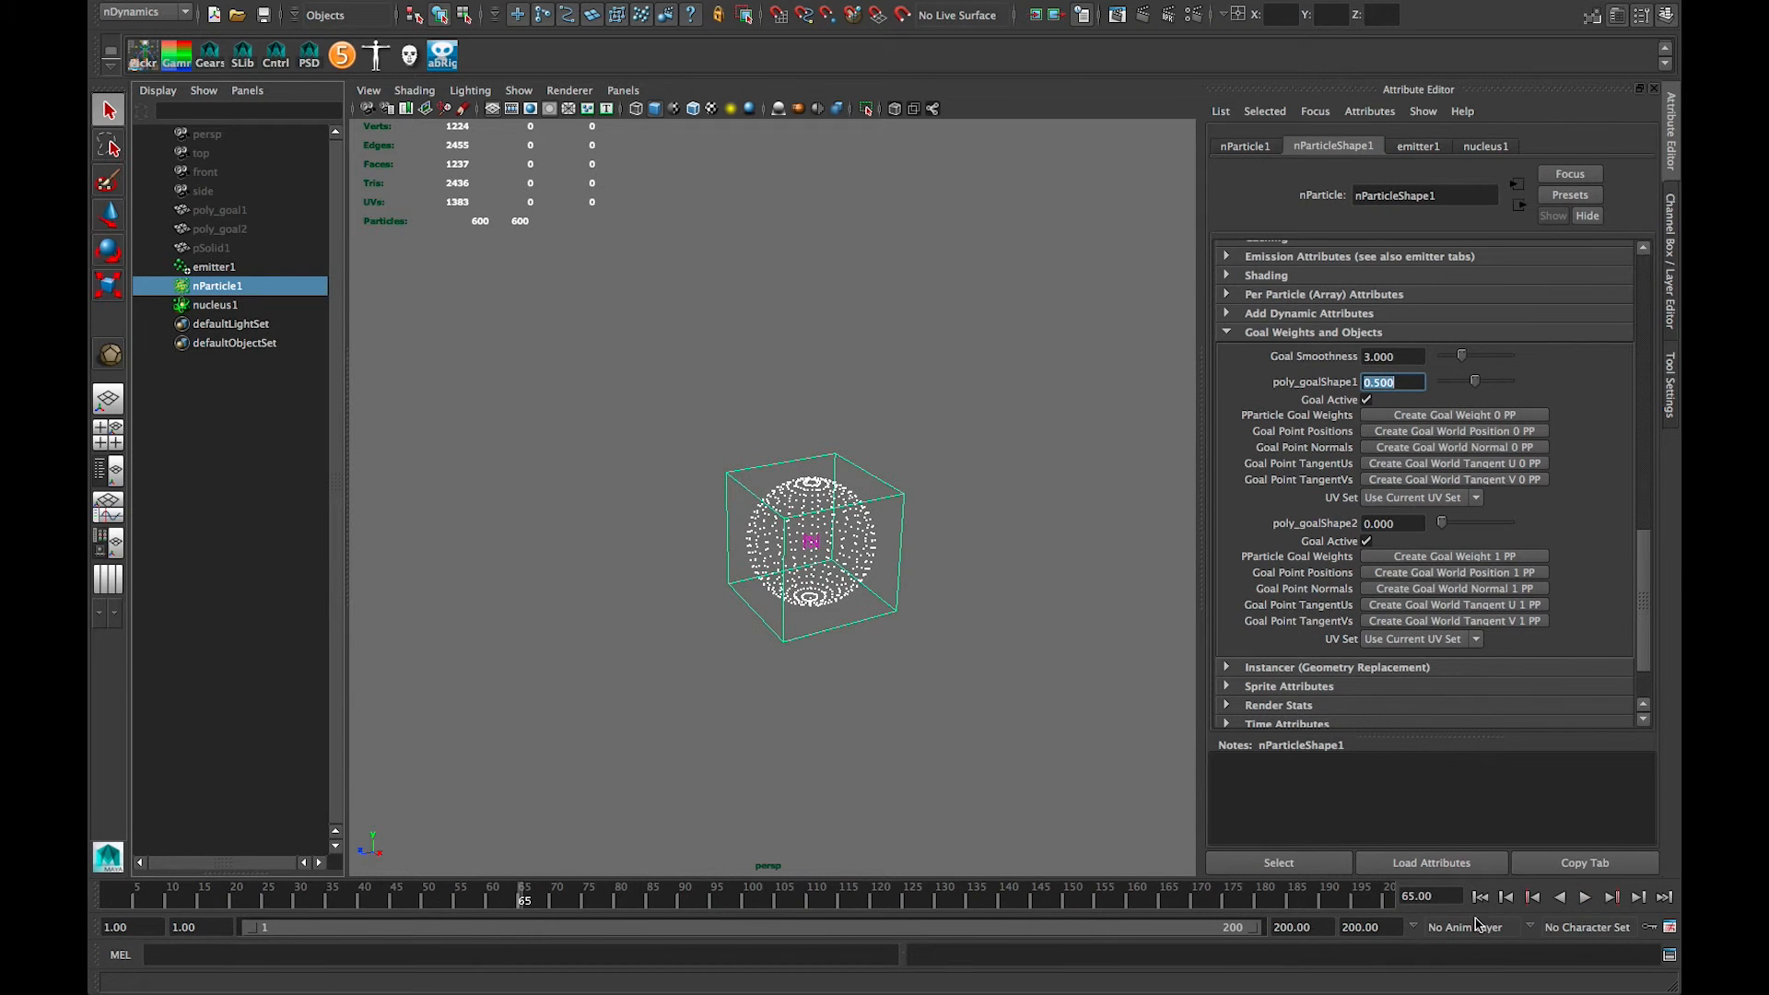
{"action": "left_click", "coordinate": [1478, 899]}
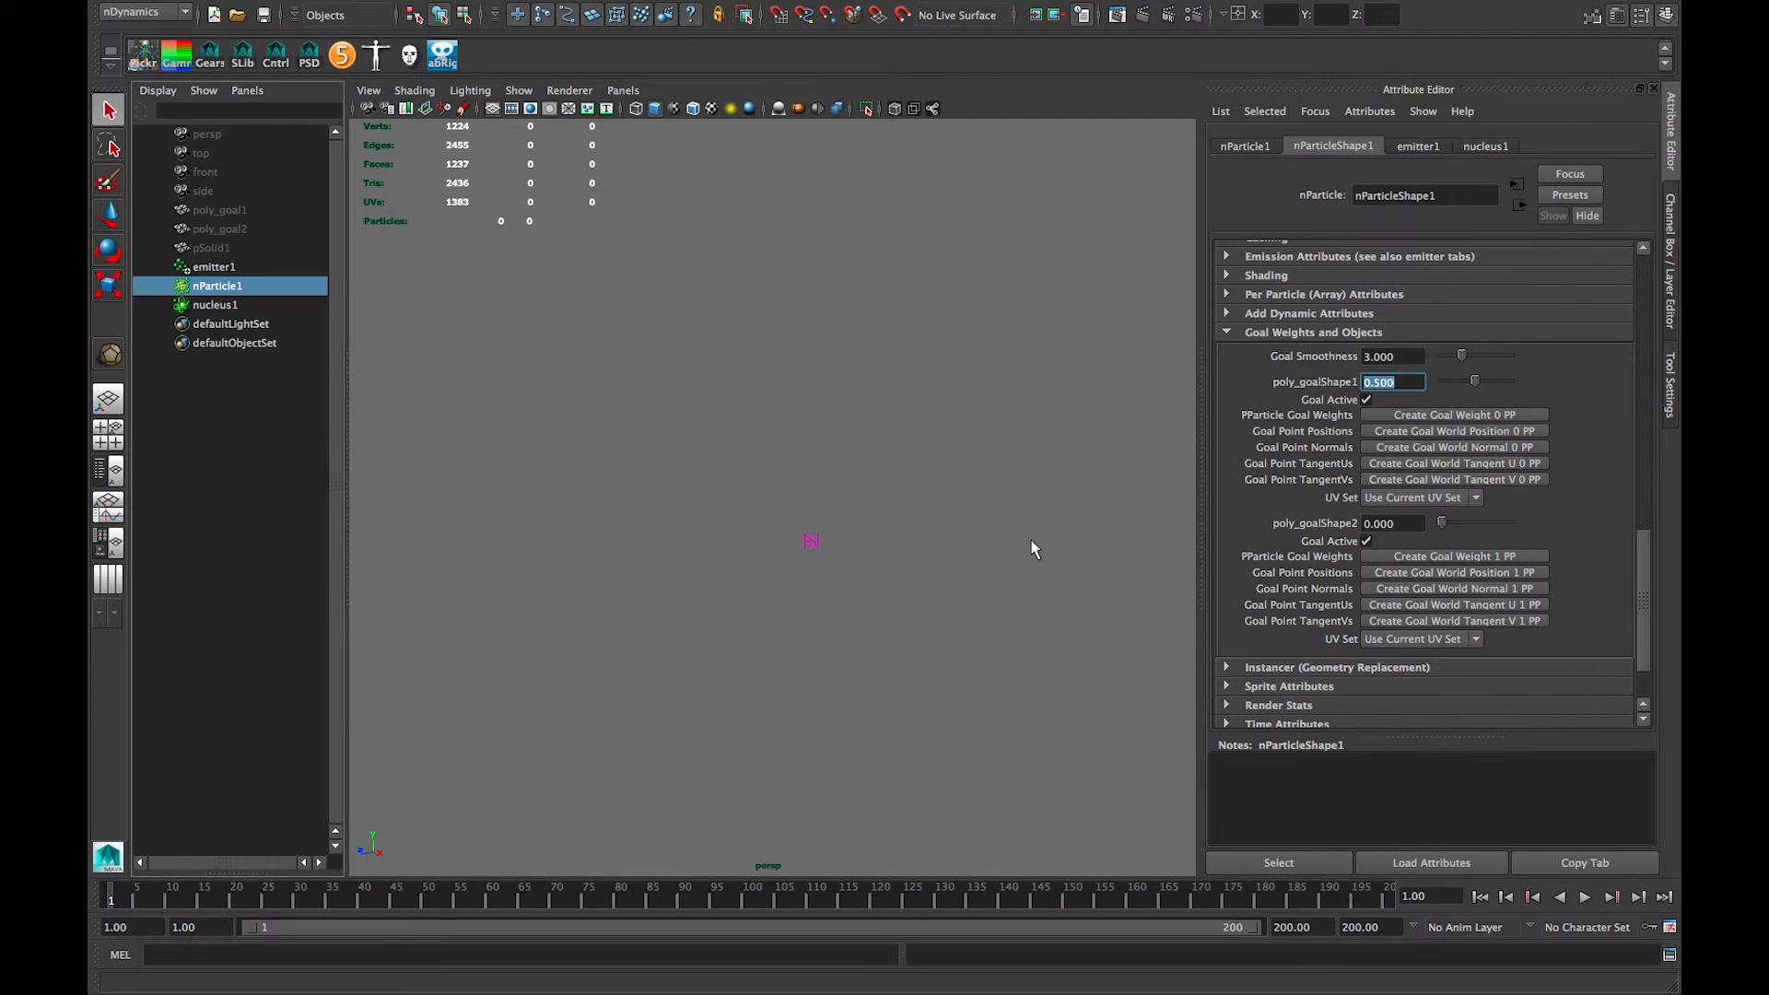
{"action": "right_click", "coordinate": [1318, 524]}
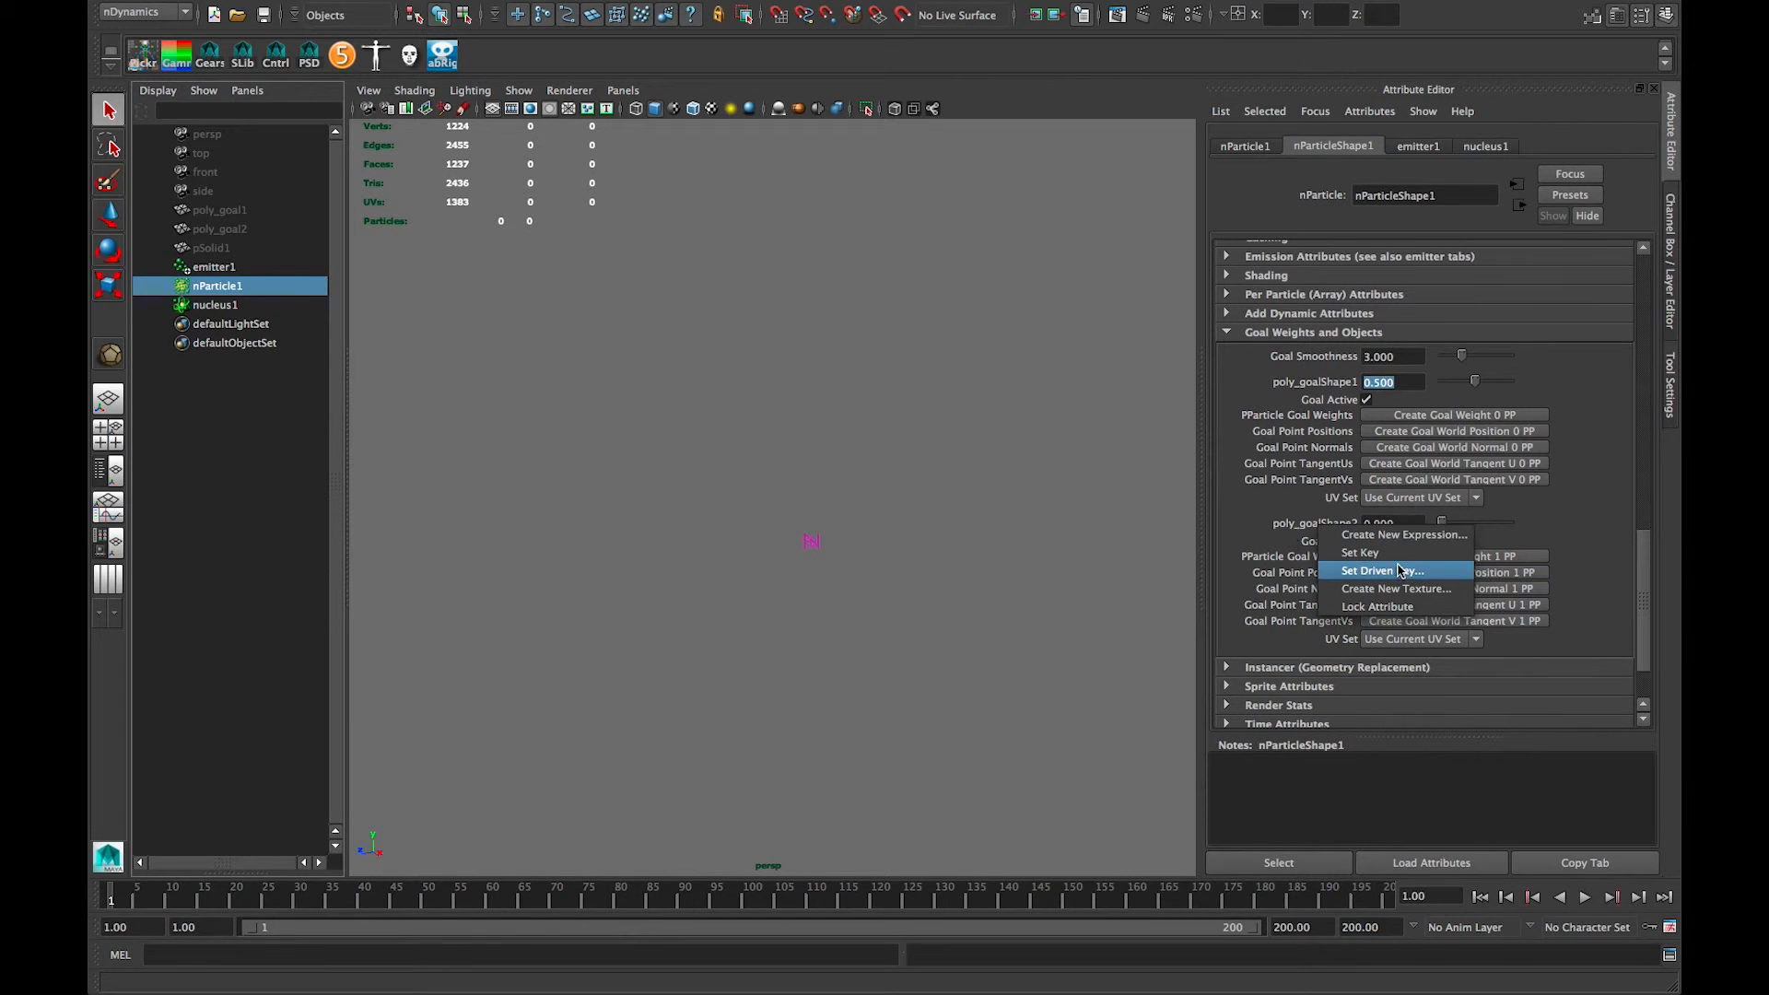
{"action": "left_click", "coordinate": [1314, 517]}
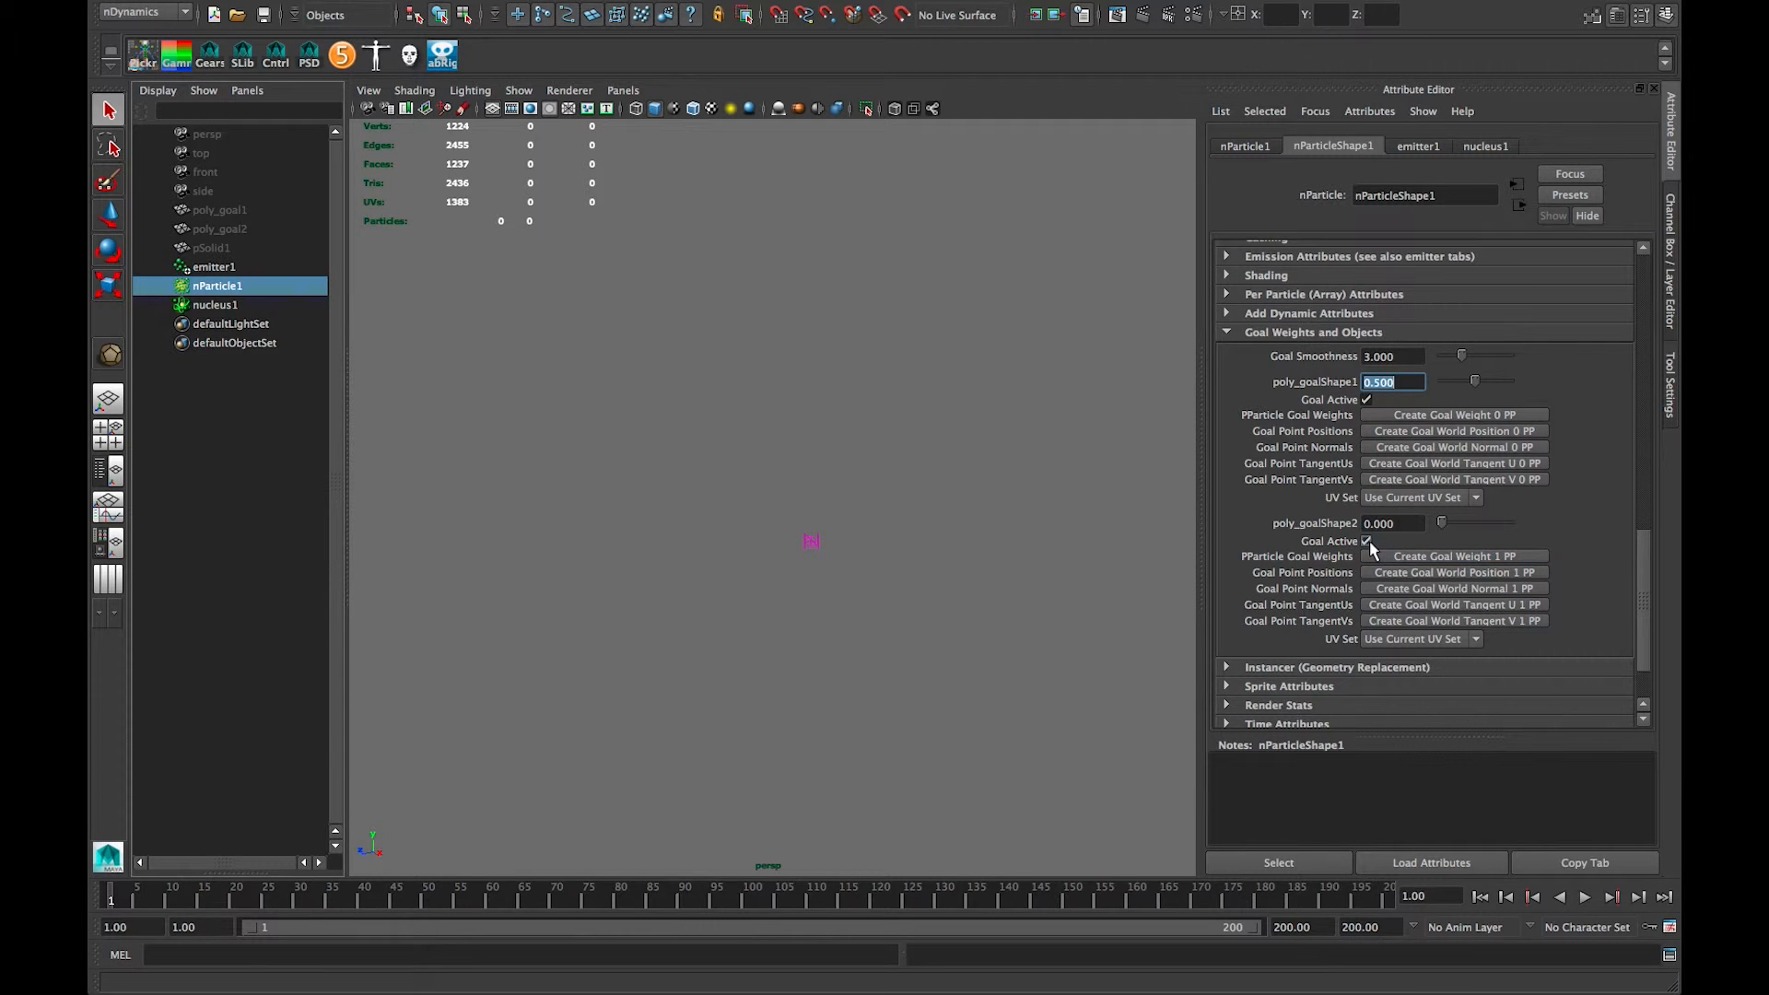
{"action": "left_click", "coordinate": [295, 231]}
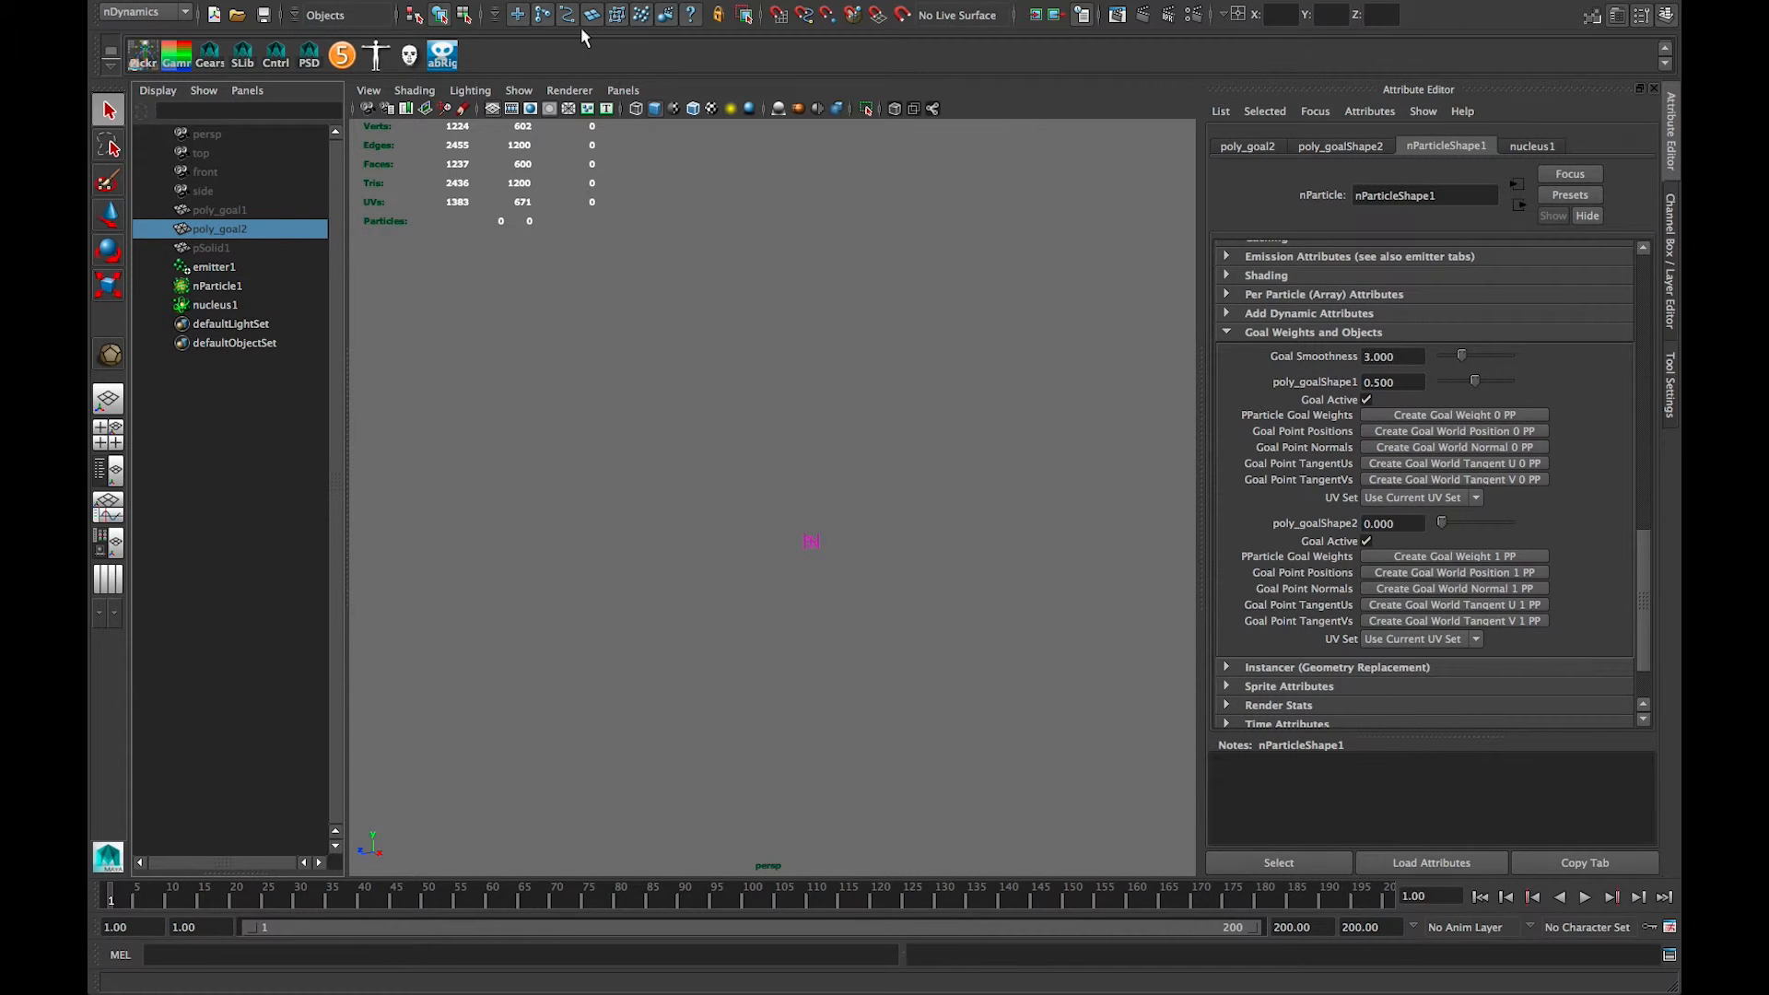
Step: Open nParticle1 in the Node Editor and graph the input and output connections of nParticleShape1
{"action": "left_click", "coordinate": [219, 287]}
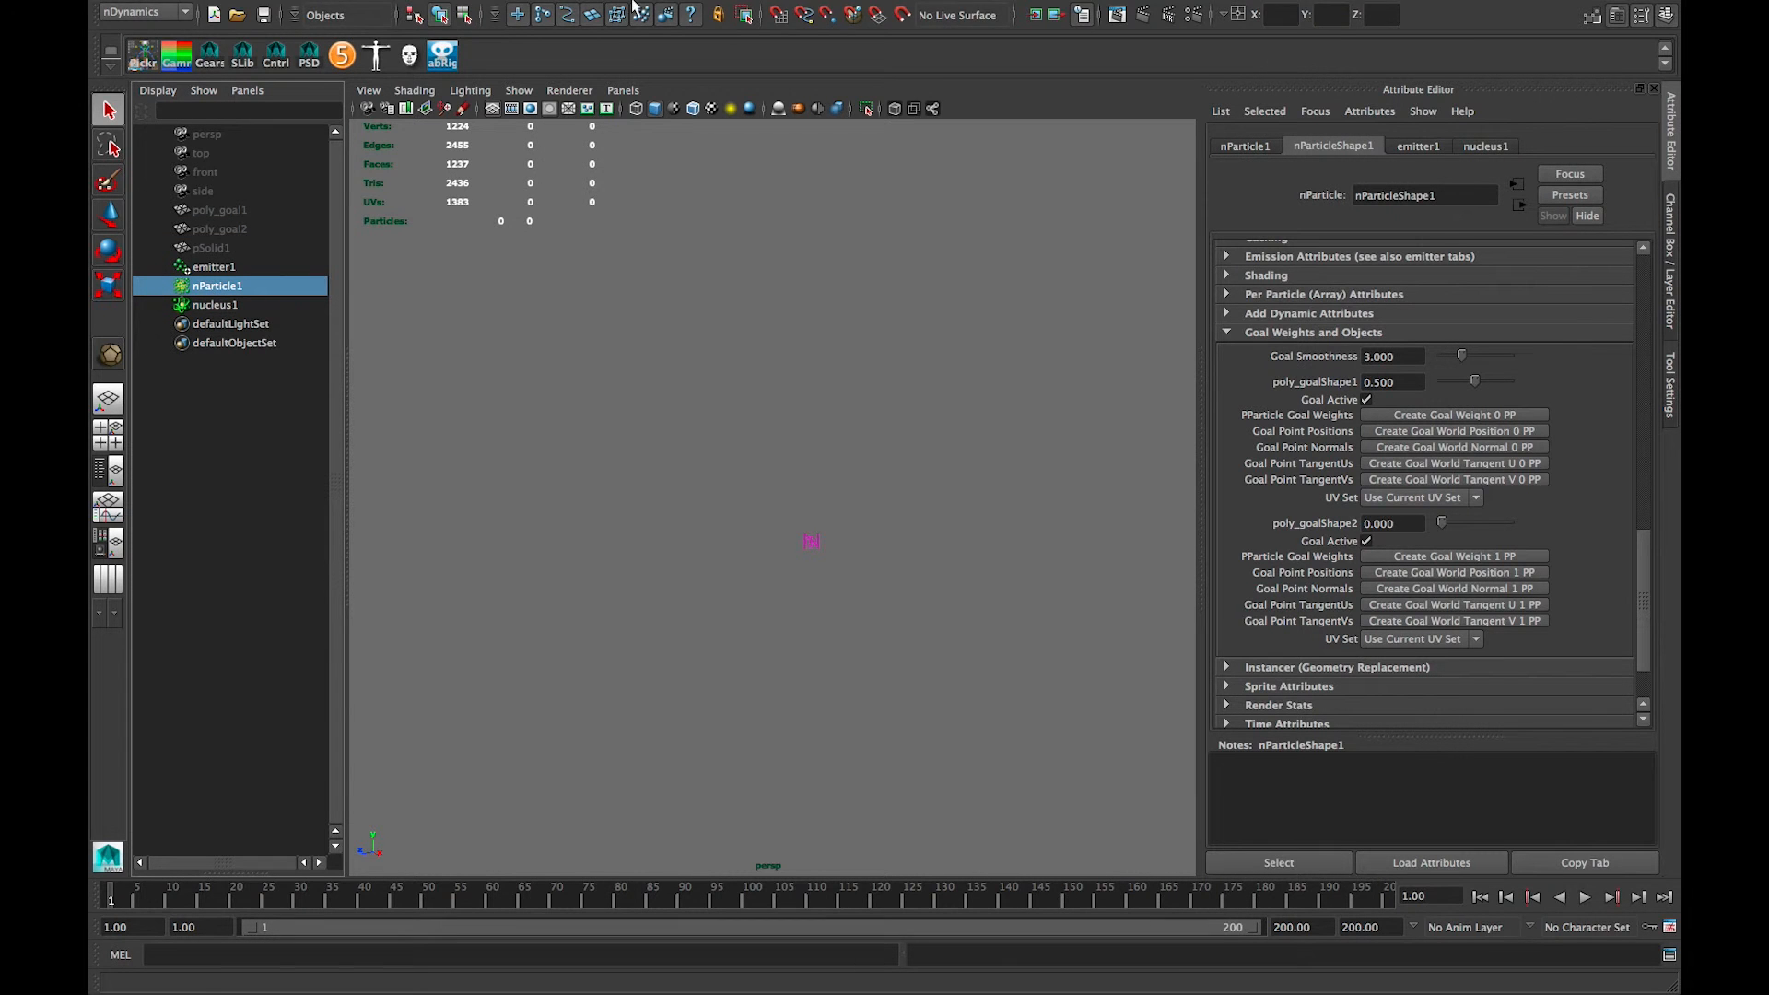
{"action": "left_click", "coordinate": [481, 9]}
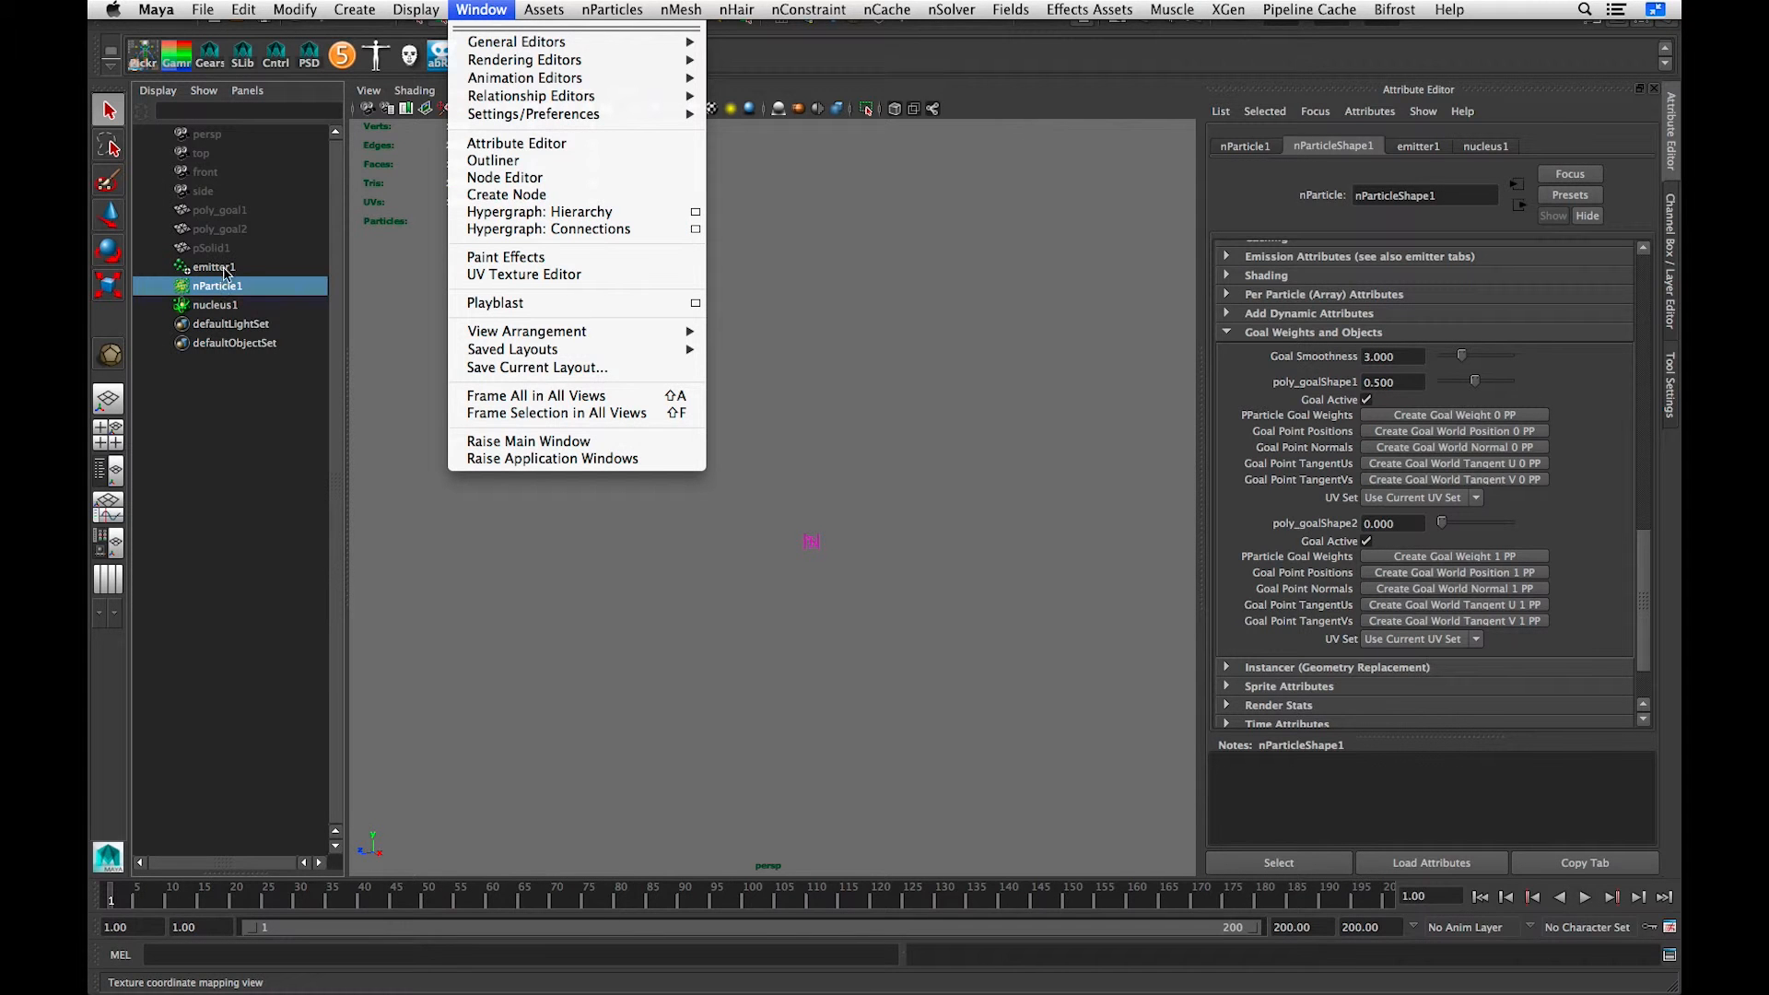
{"action": "left_click", "coordinate": [504, 177]}
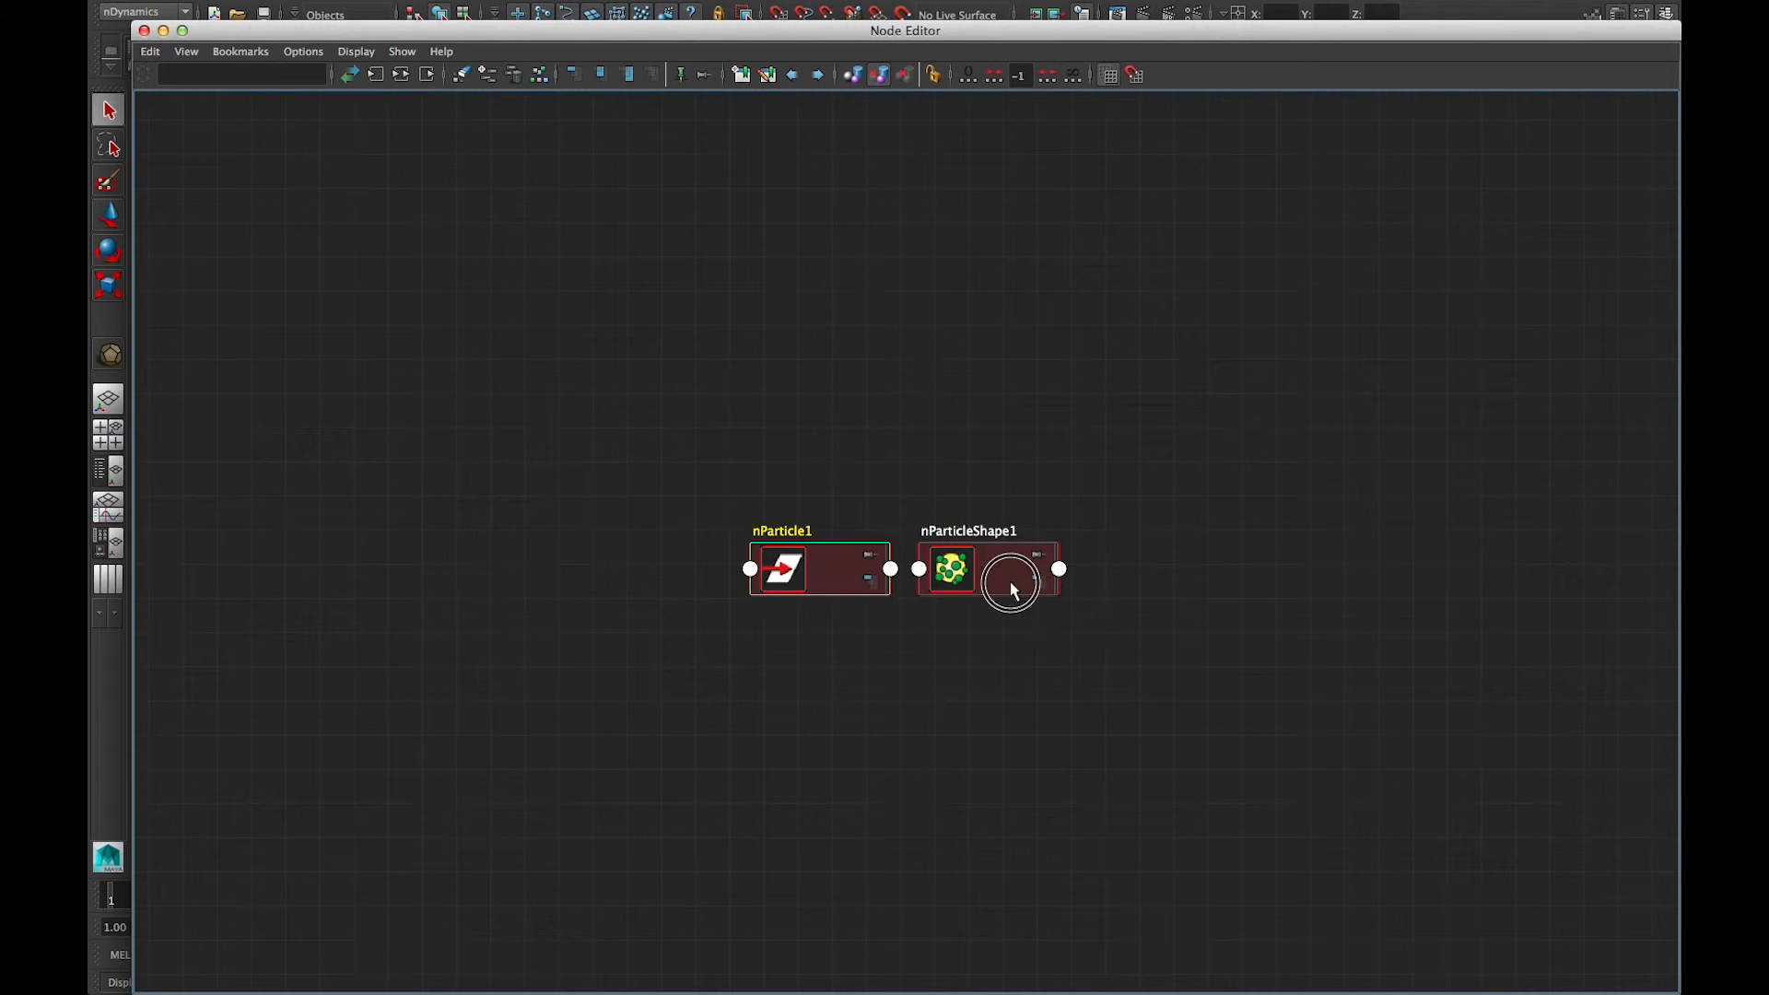
{"action": "left_click_drag", "start_coordinate": [1011, 583], "coordinate": [1005, 418]}
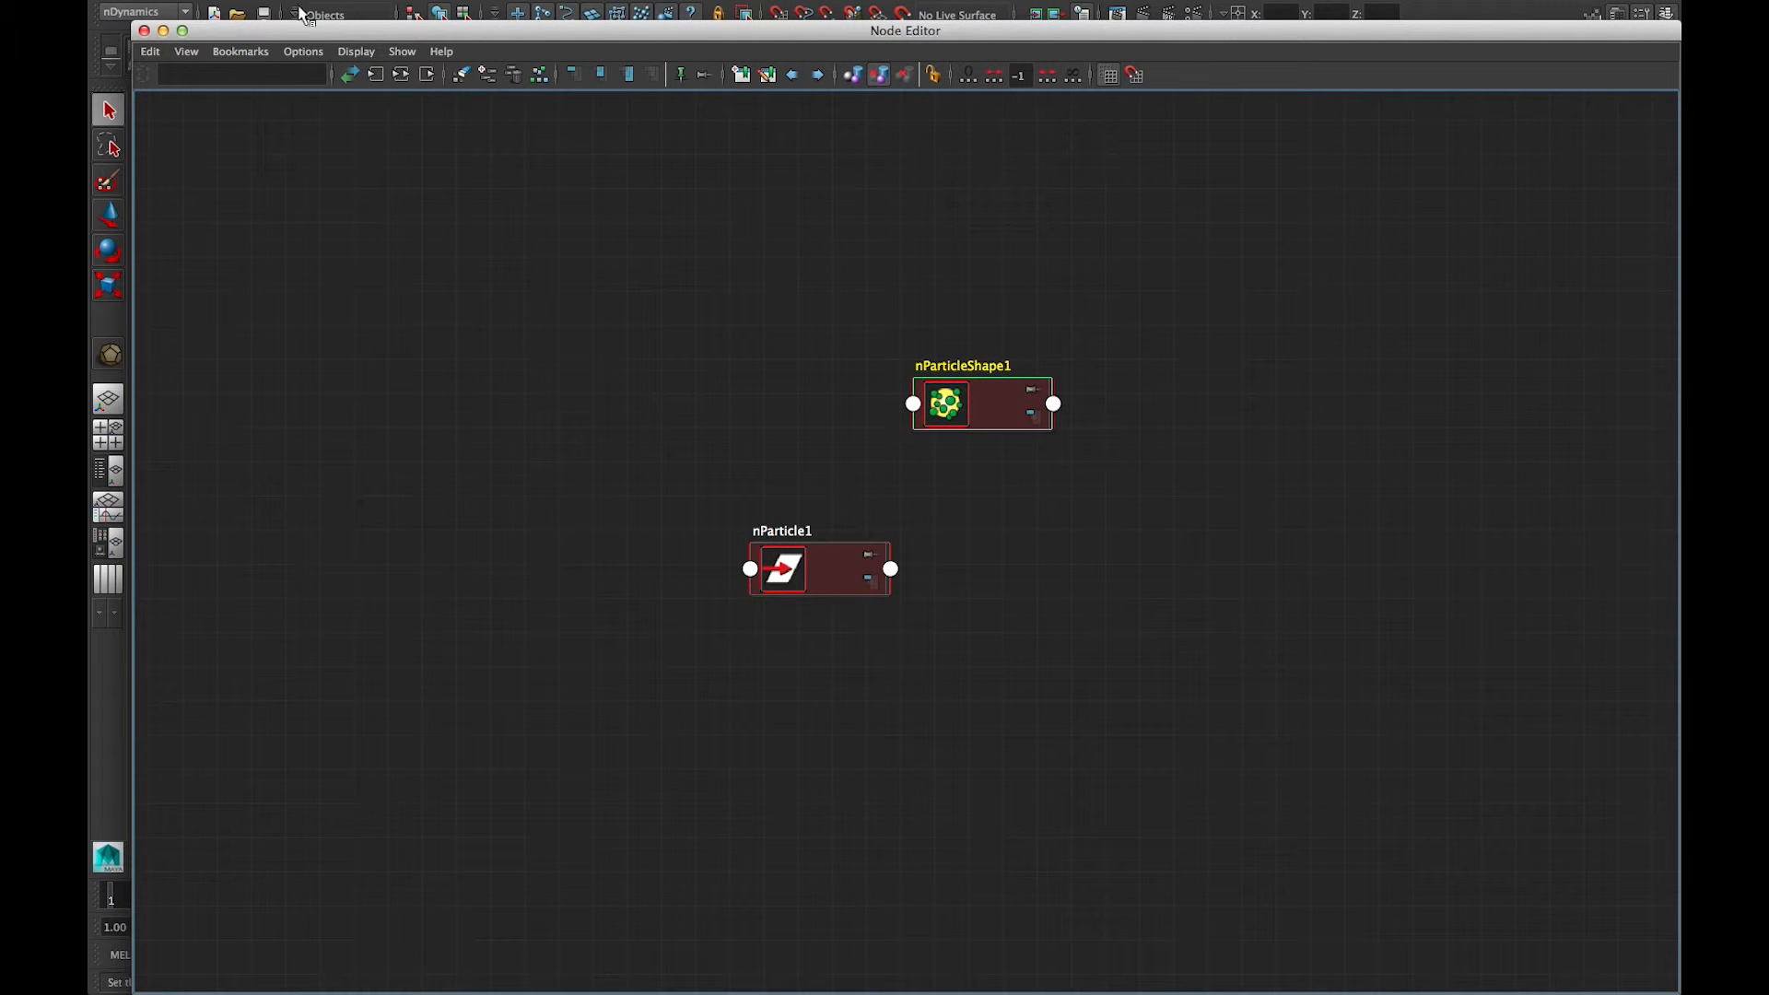
{"action": "left_click", "coordinate": [401, 74]}
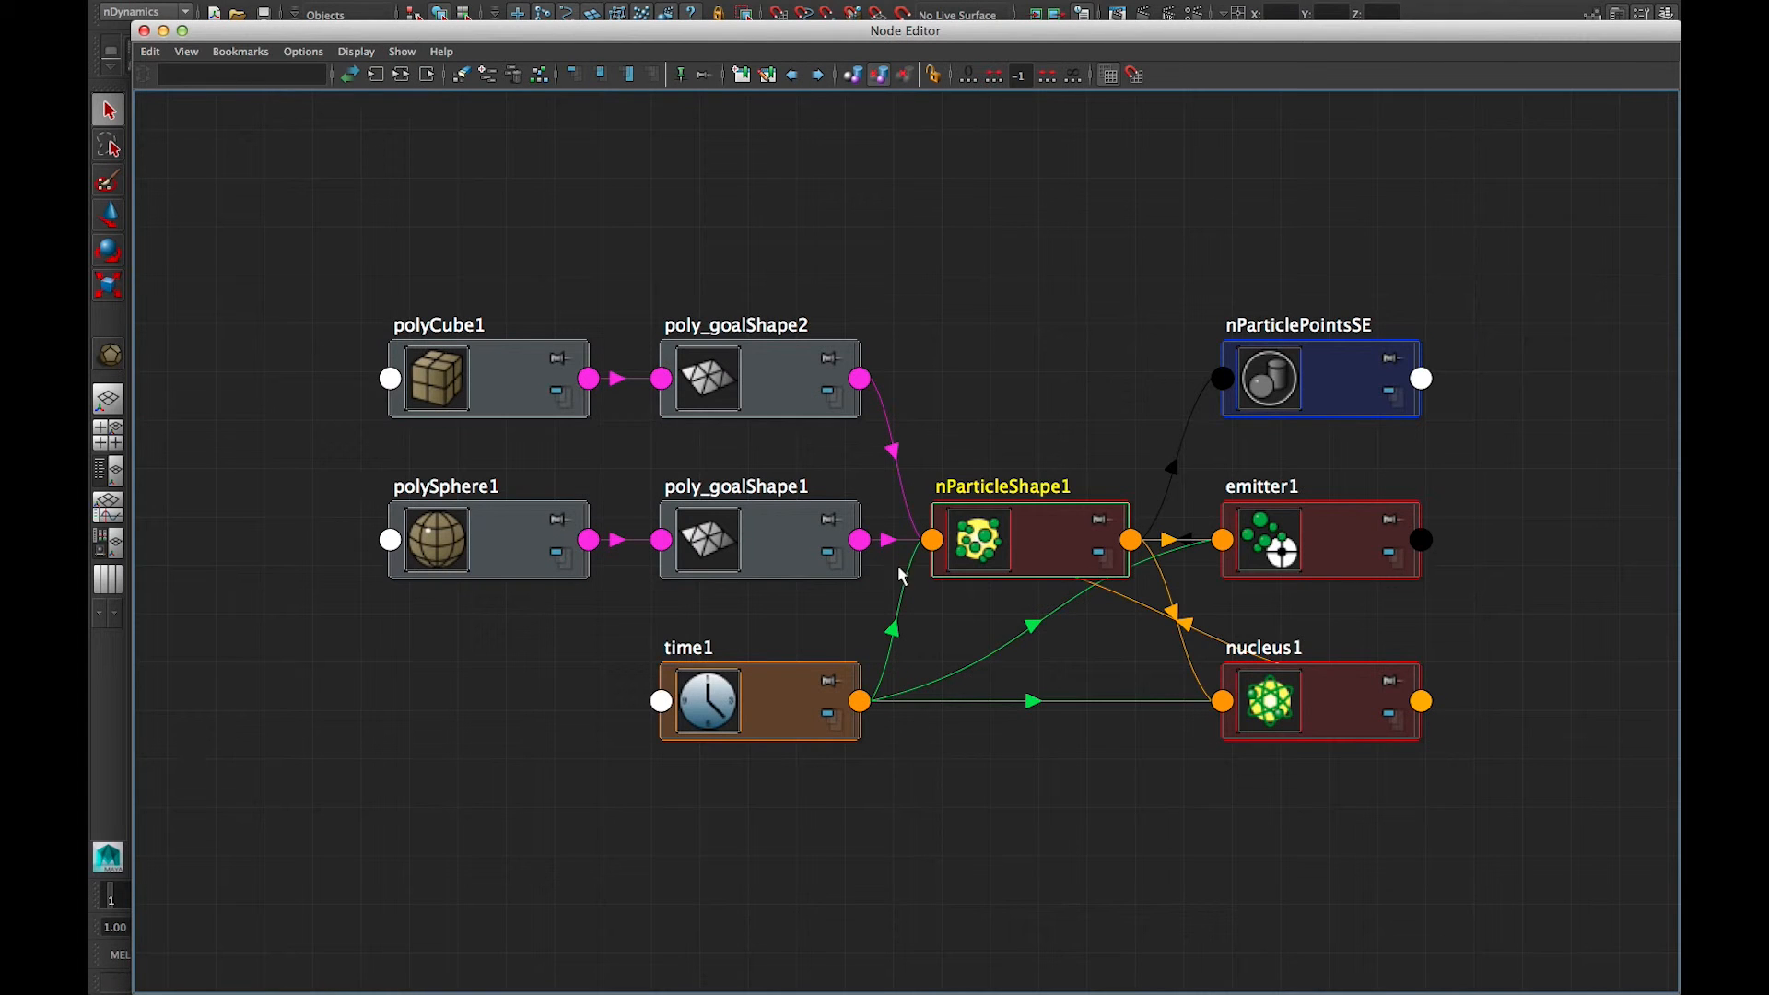
Step: Rearrange the cube, sphere, goal shape and nParticleShape1 nodes so the connections between them are easier to follow
{"action": "left_click_drag", "start_coordinate": [1047, 565], "coordinate": [1087, 533]}
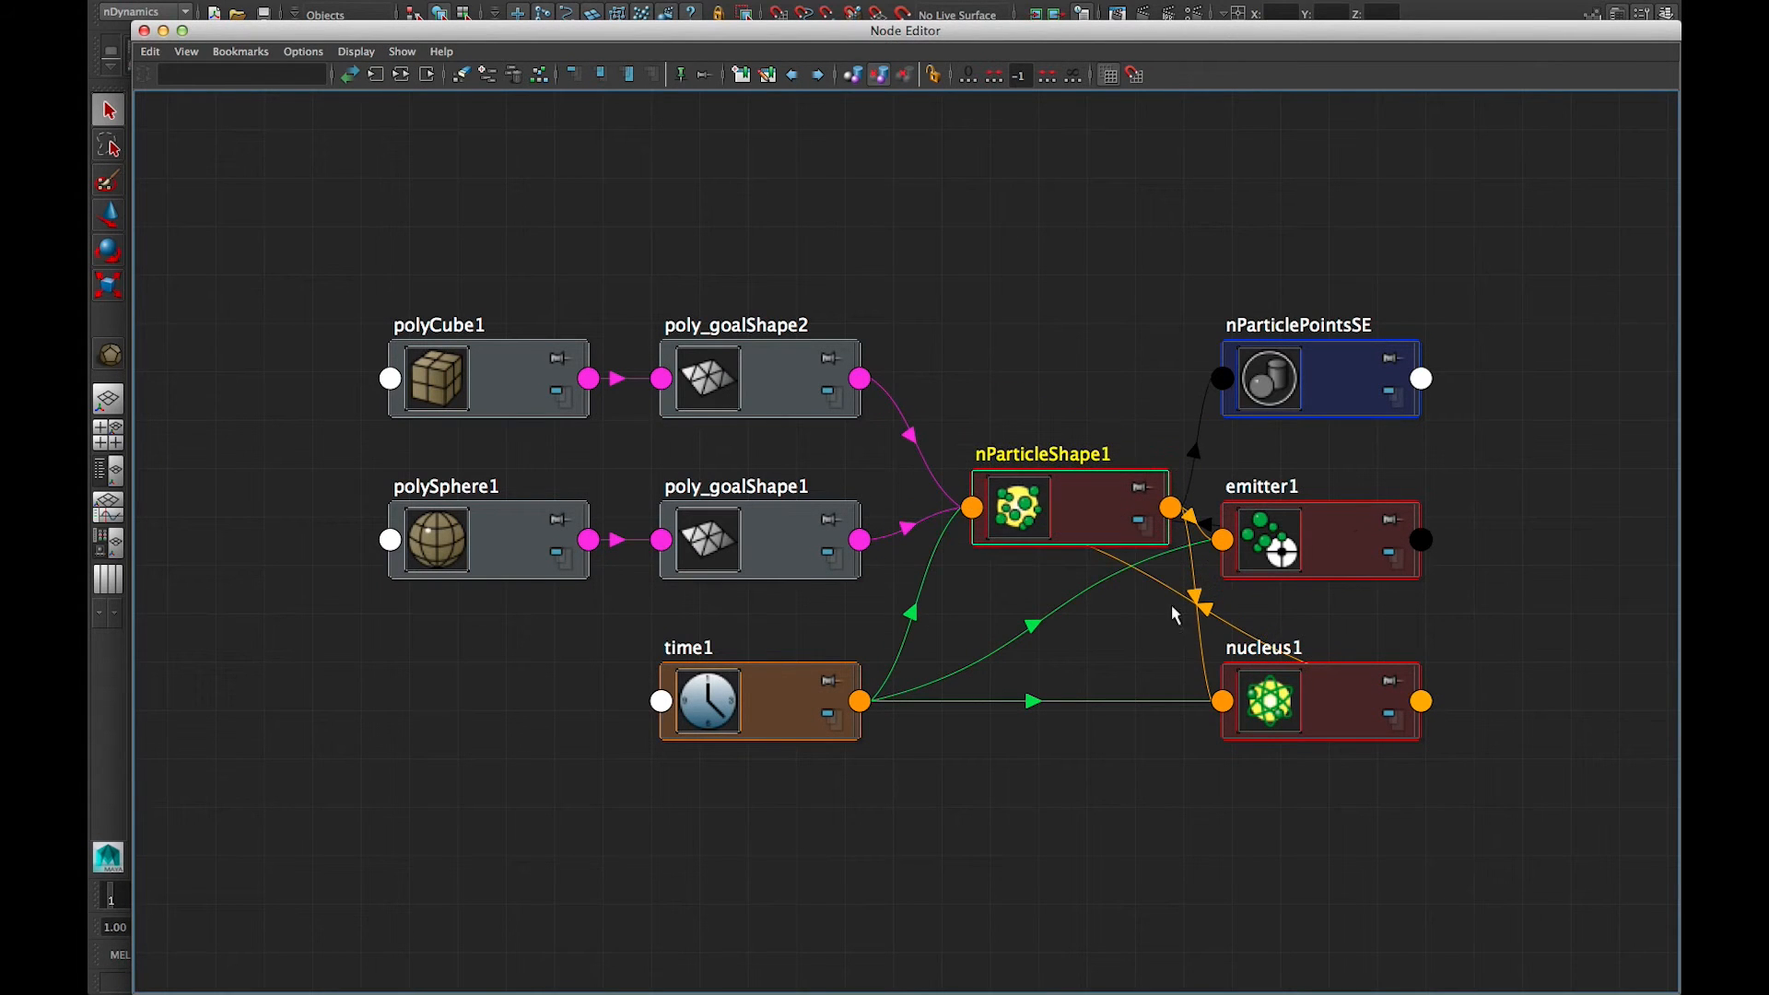
{"action": "left_click_drag", "start_coordinate": [809, 379], "coordinate": [798, 293]}
{"action": "left_click_drag", "start_coordinate": [500, 363], "coordinate": [447, 217]}
{"action": "left_click_drag", "start_coordinate": [528, 540], "coordinate": [383, 339]}
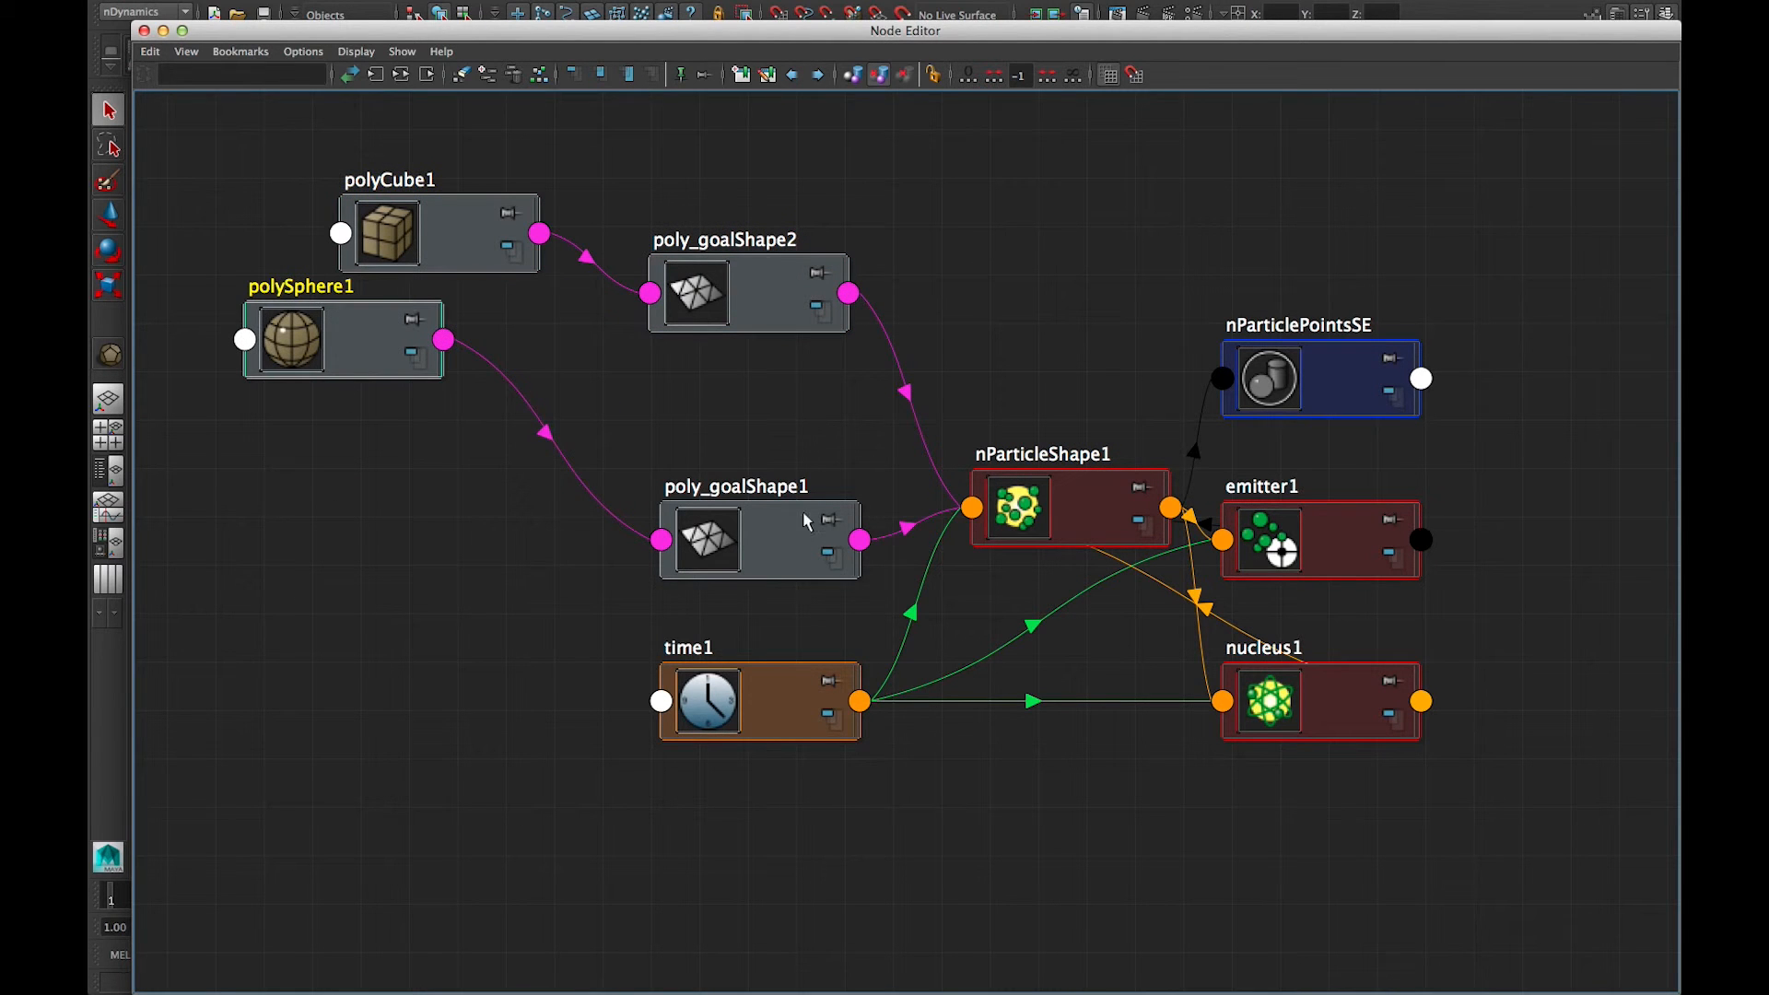
{"action": "left_click_drag", "start_coordinate": [797, 543], "coordinate": [704, 425]}
{"action": "left_click_drag", "start_coordinate": [1120, 516], "coordinate": [1084, 216]}
Step: Expand and collapse the attributes of nParticleShape1 and examine how the two goal shapes connect to its goal geometry
{"action": "left_click", "coordinate": [1126, 380]}
{"action": "left_click", "coordinate": [1125, 381]}
{"action": "scroll", "coordinate": [1098, 700], "scroll_direction": "down", "scroll_amount": 4}
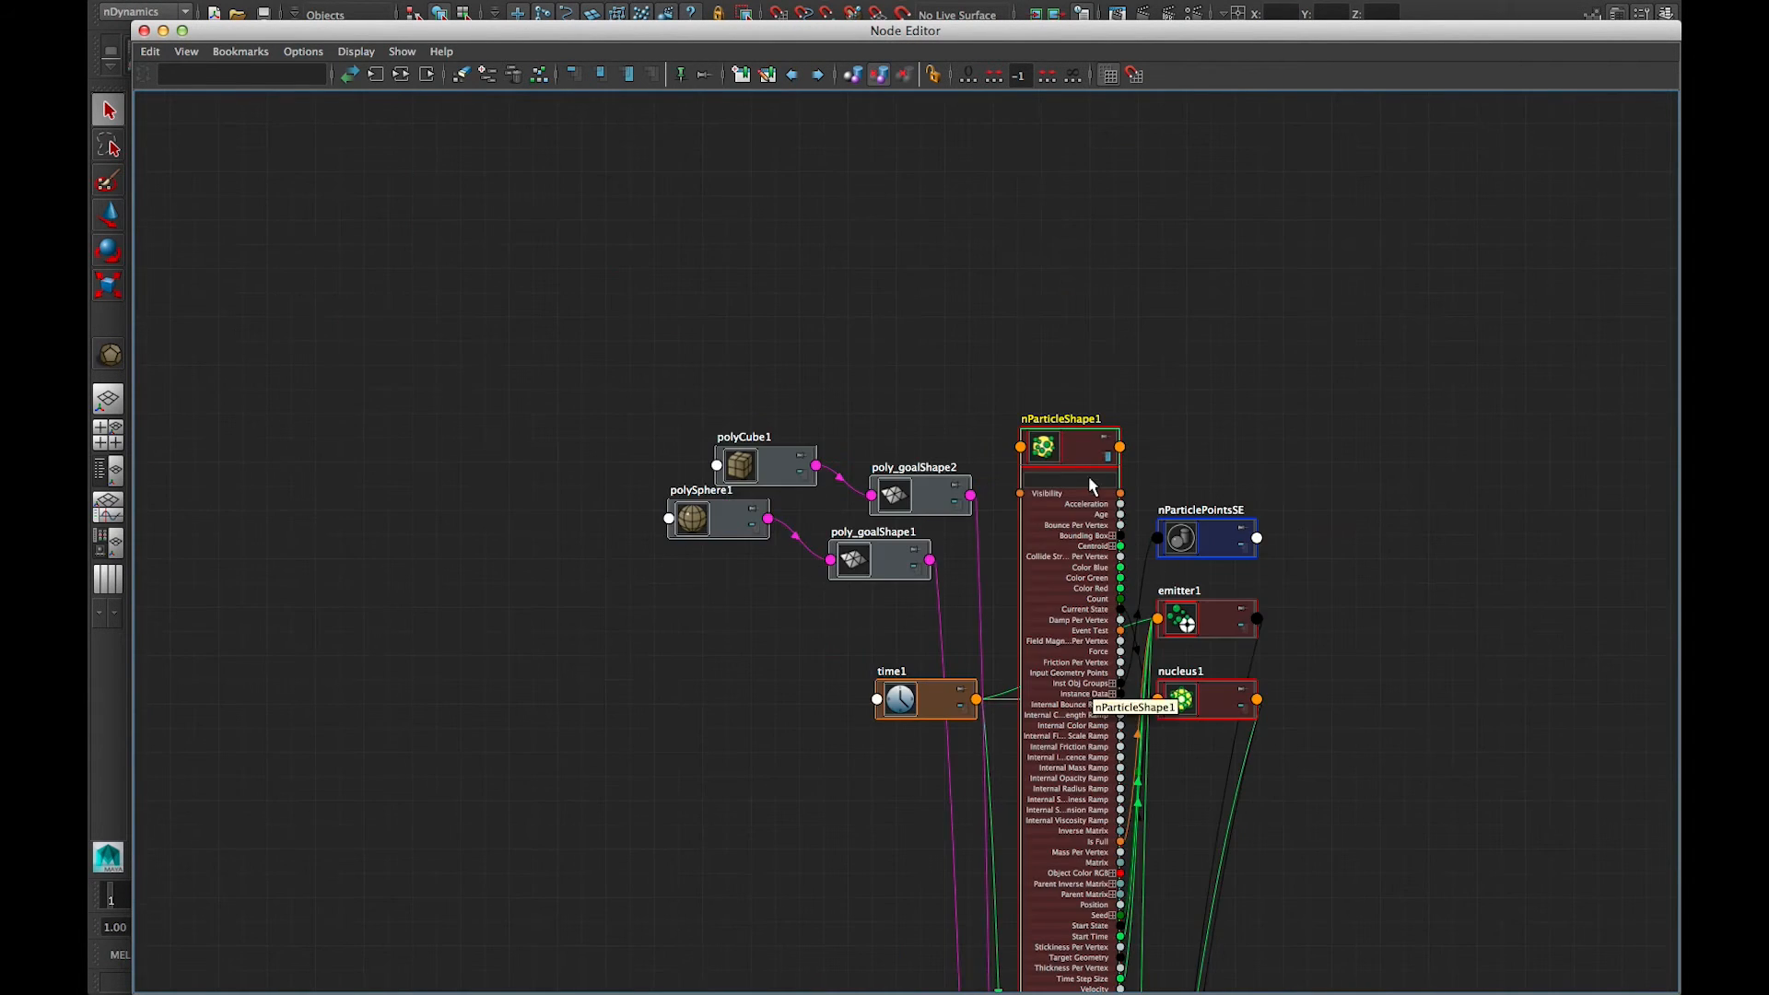
{"action": "left_click_drag", "start_coordinate": [1087, 432], "coordinate": [1203, 177]}
{"action": "scroll", "coordinate": [960, 571], "scroll_direction": "up", "scroll_amount": 3}
{"action": "left_click_drag", "start_coordinate": [929, 419], "coordinate": [884, 401]}
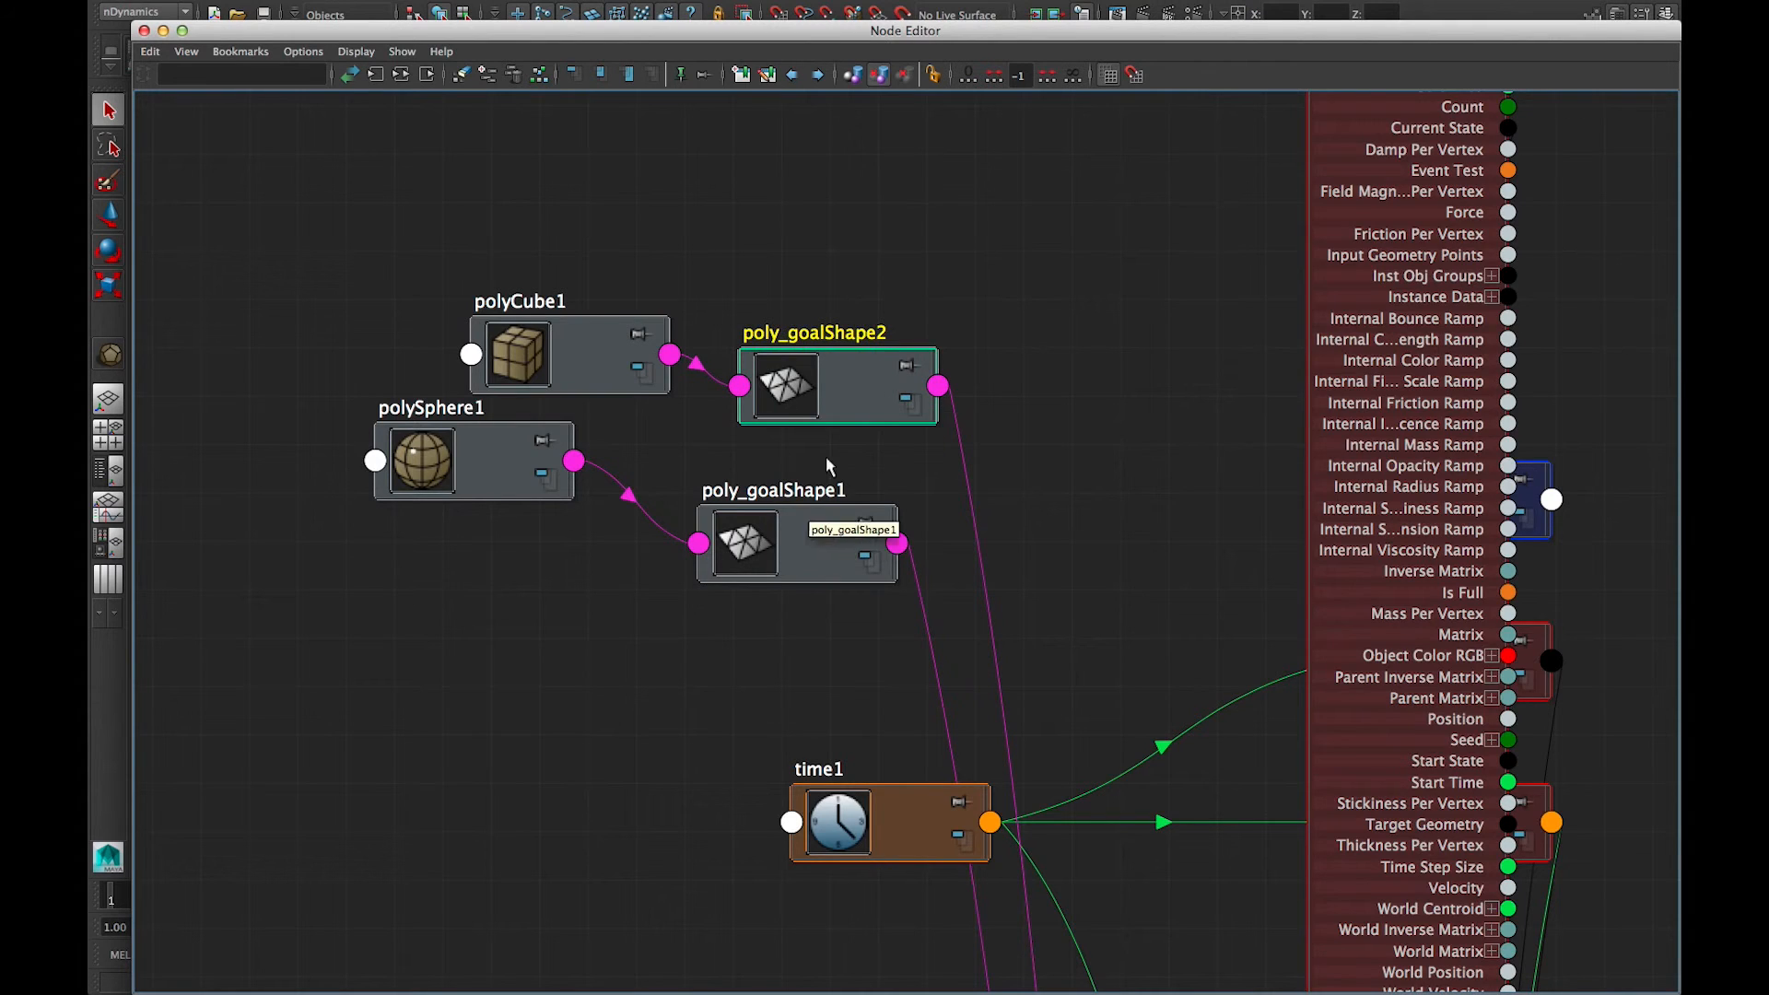
{"action": "scroll", "coordinate": [1115, 507], "scroll_direction": "down", "scroll_amount": 3}
{"action": "left_click", "coordinate": [1295, 170]}
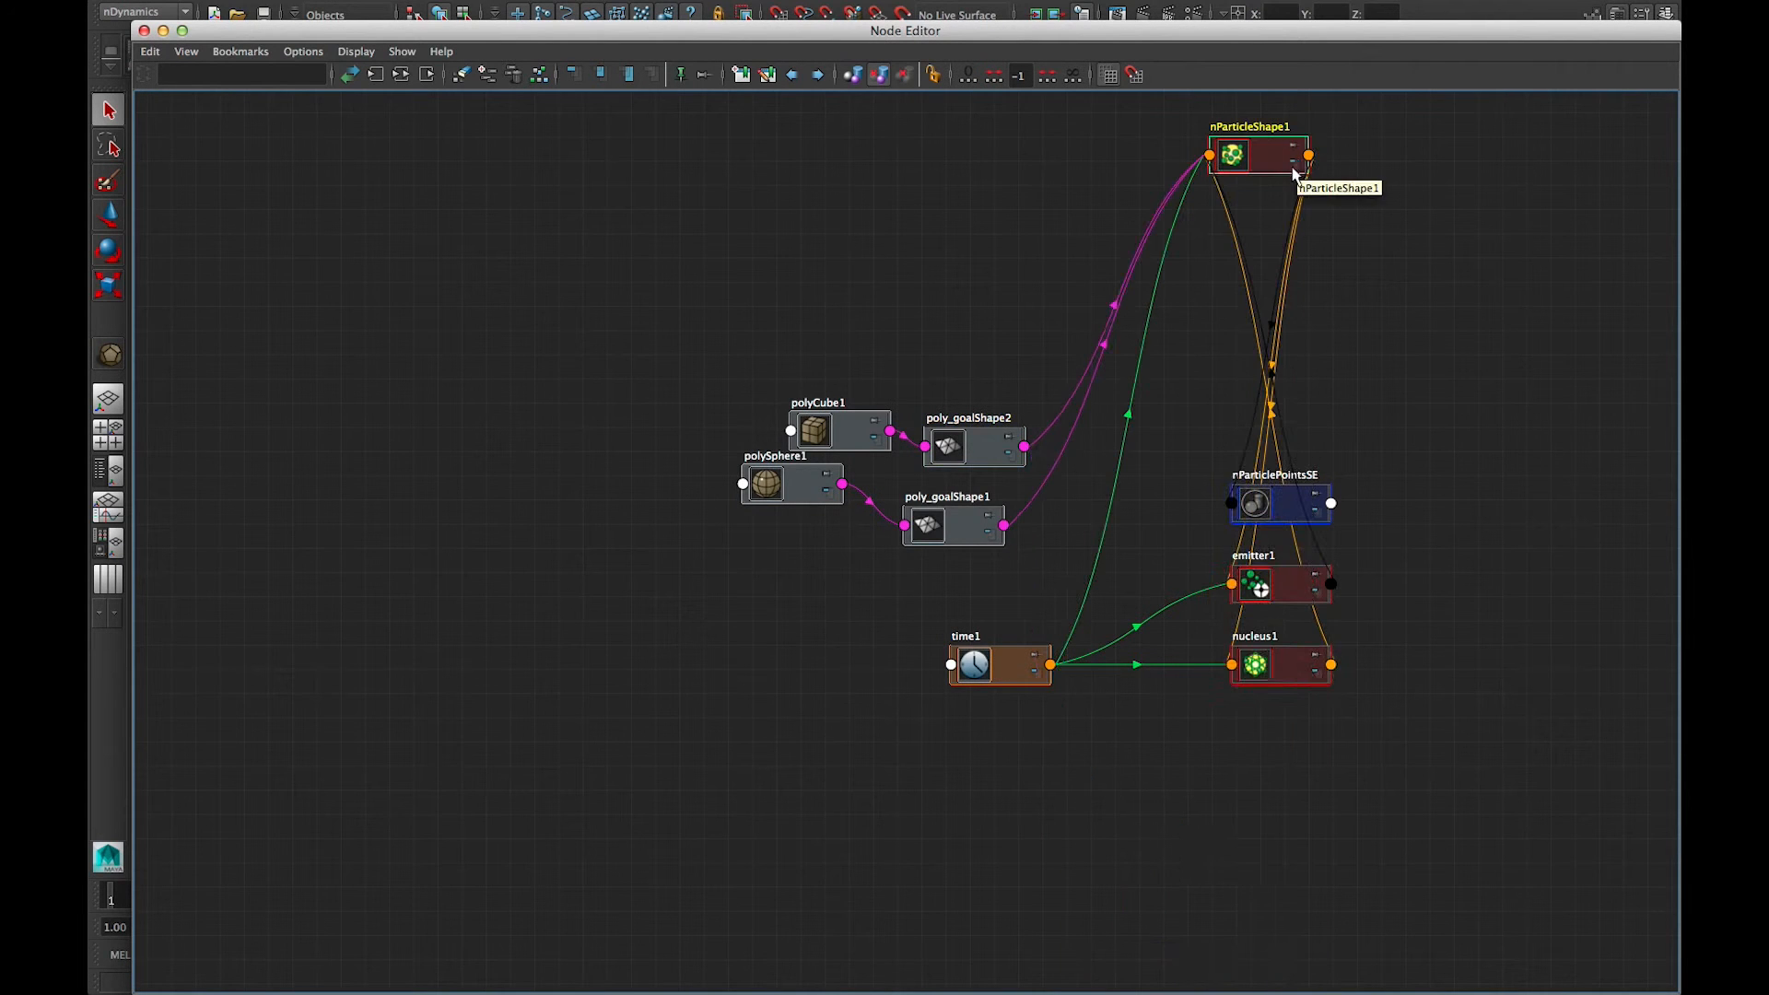
{"action": "scroll", "coordinate": [1061, 433], "scroll_direction": "up", "scroll_amount": 3}
{"action": "left_click_drag", "start_coordinate": [905, 630], "coordinate": [951, 606]}
{"action": "left_click", "coordinate": [1165, 276]}
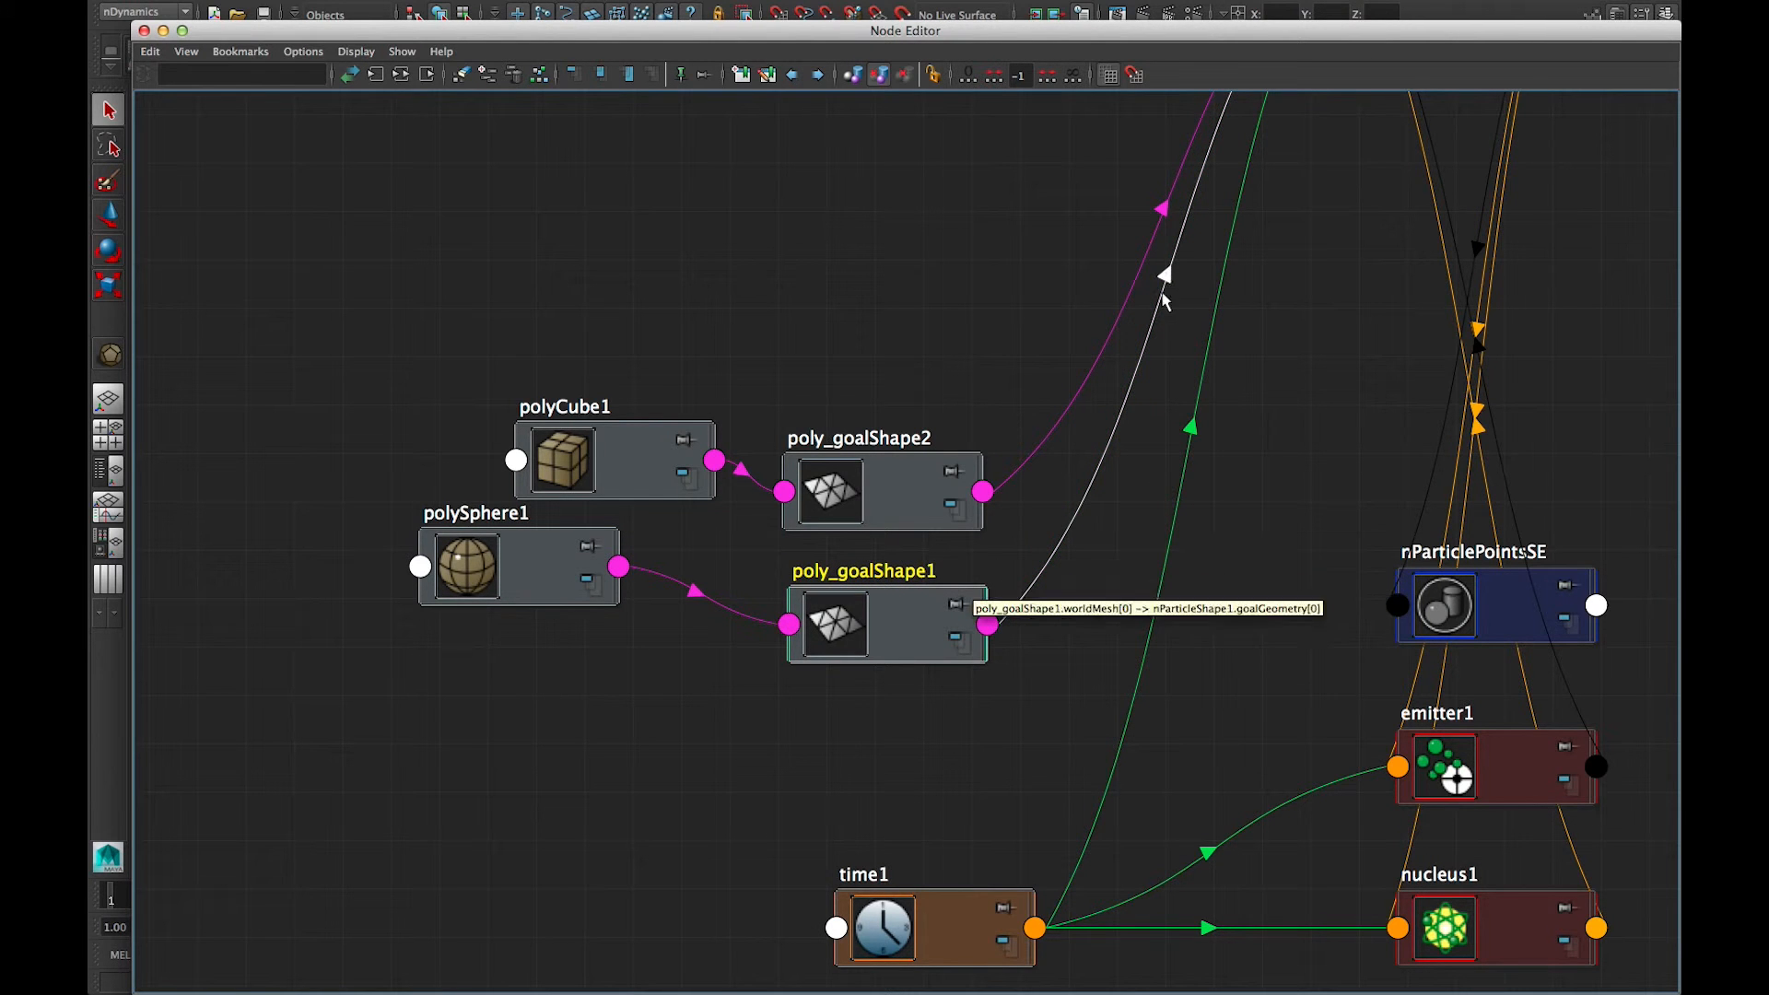
{"action": "scroll", "coordinate": [1179, 400], "scroll_direction": "down", "scroll_amount": 3}
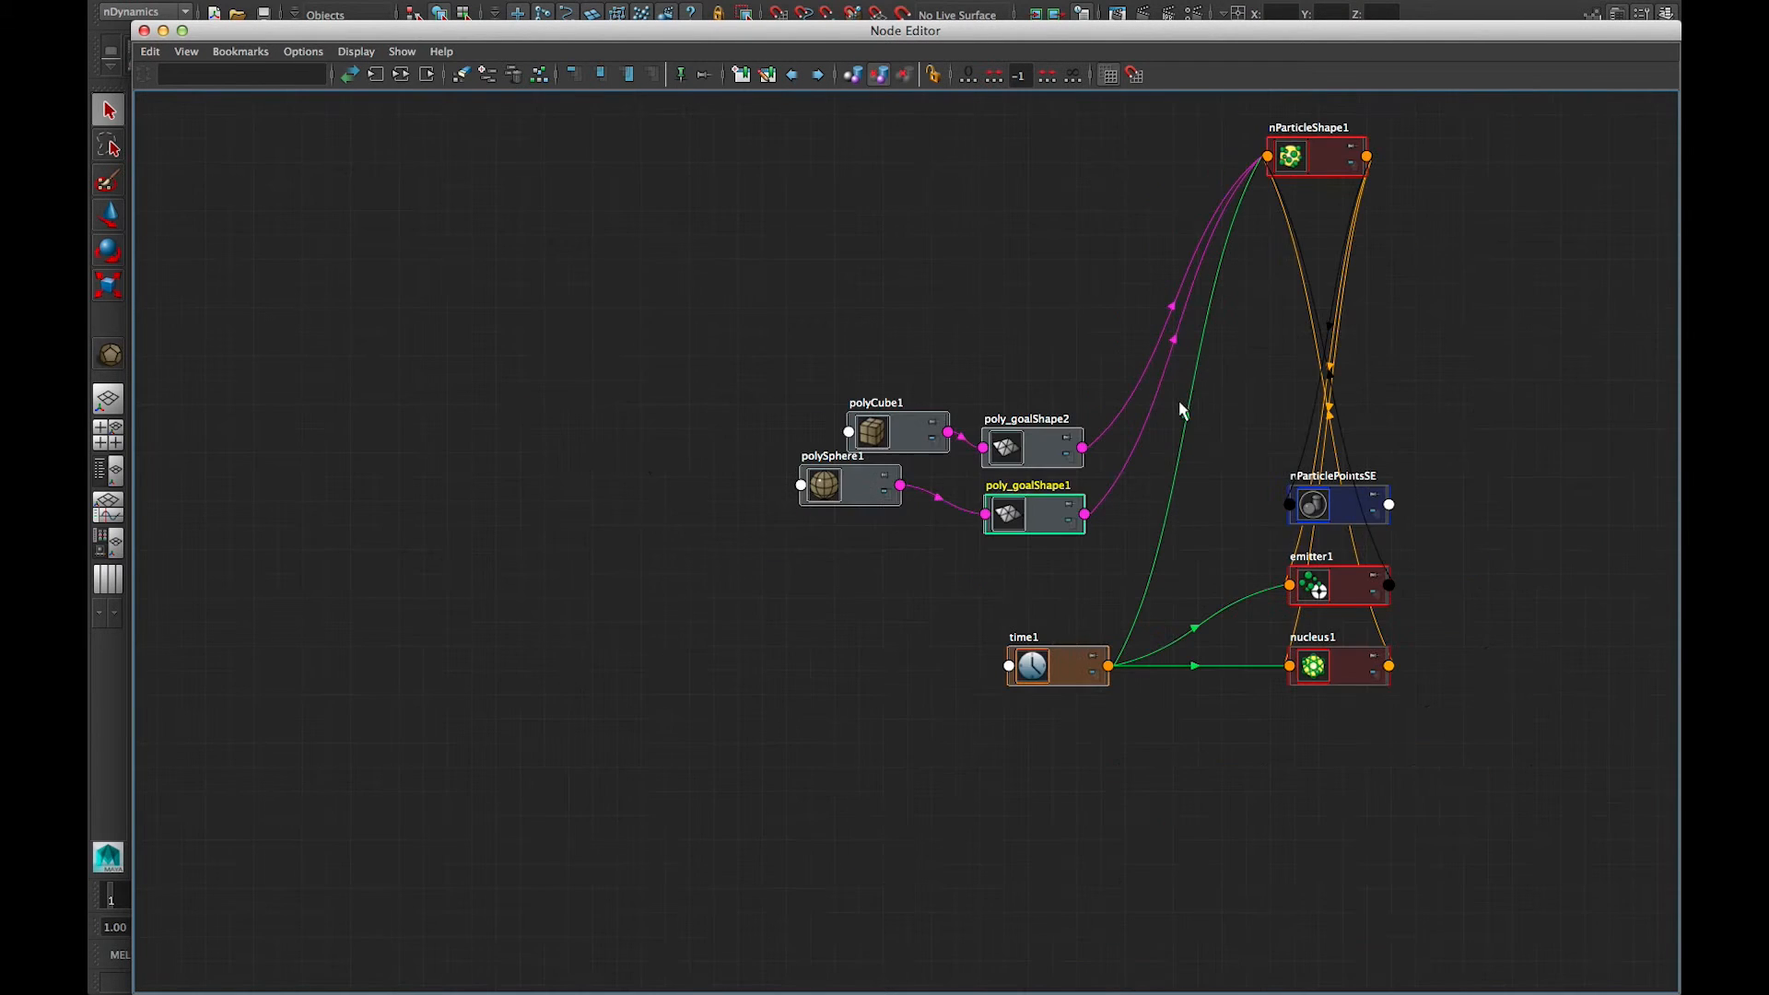
Step: Disconnect poly_goalShape1 from nParticleShape1 and show the goal settings of nParticleShape1 beside the graph
{"action": "left_click", "coordinate": [1175, 344]}
{"action": "key", "text": "Delete"}
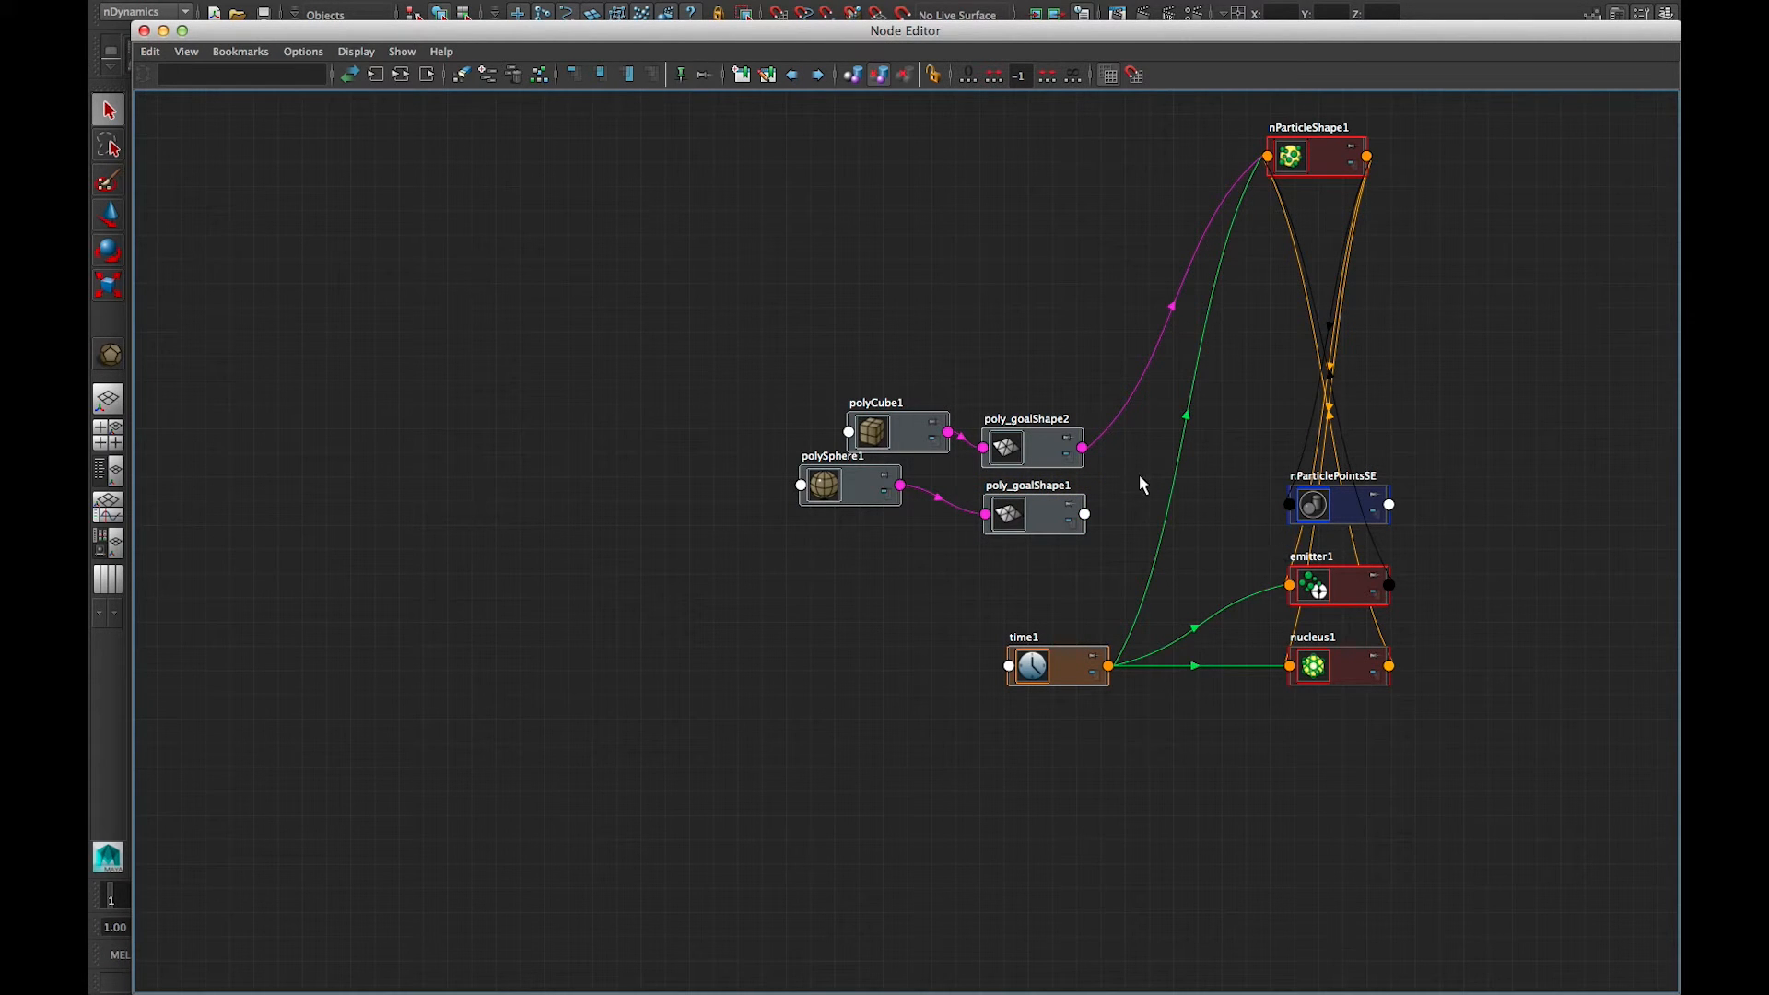
{"action": "left_click_drag", "start_coordinate": [1166, 37], "coordinate": [565, 383]}
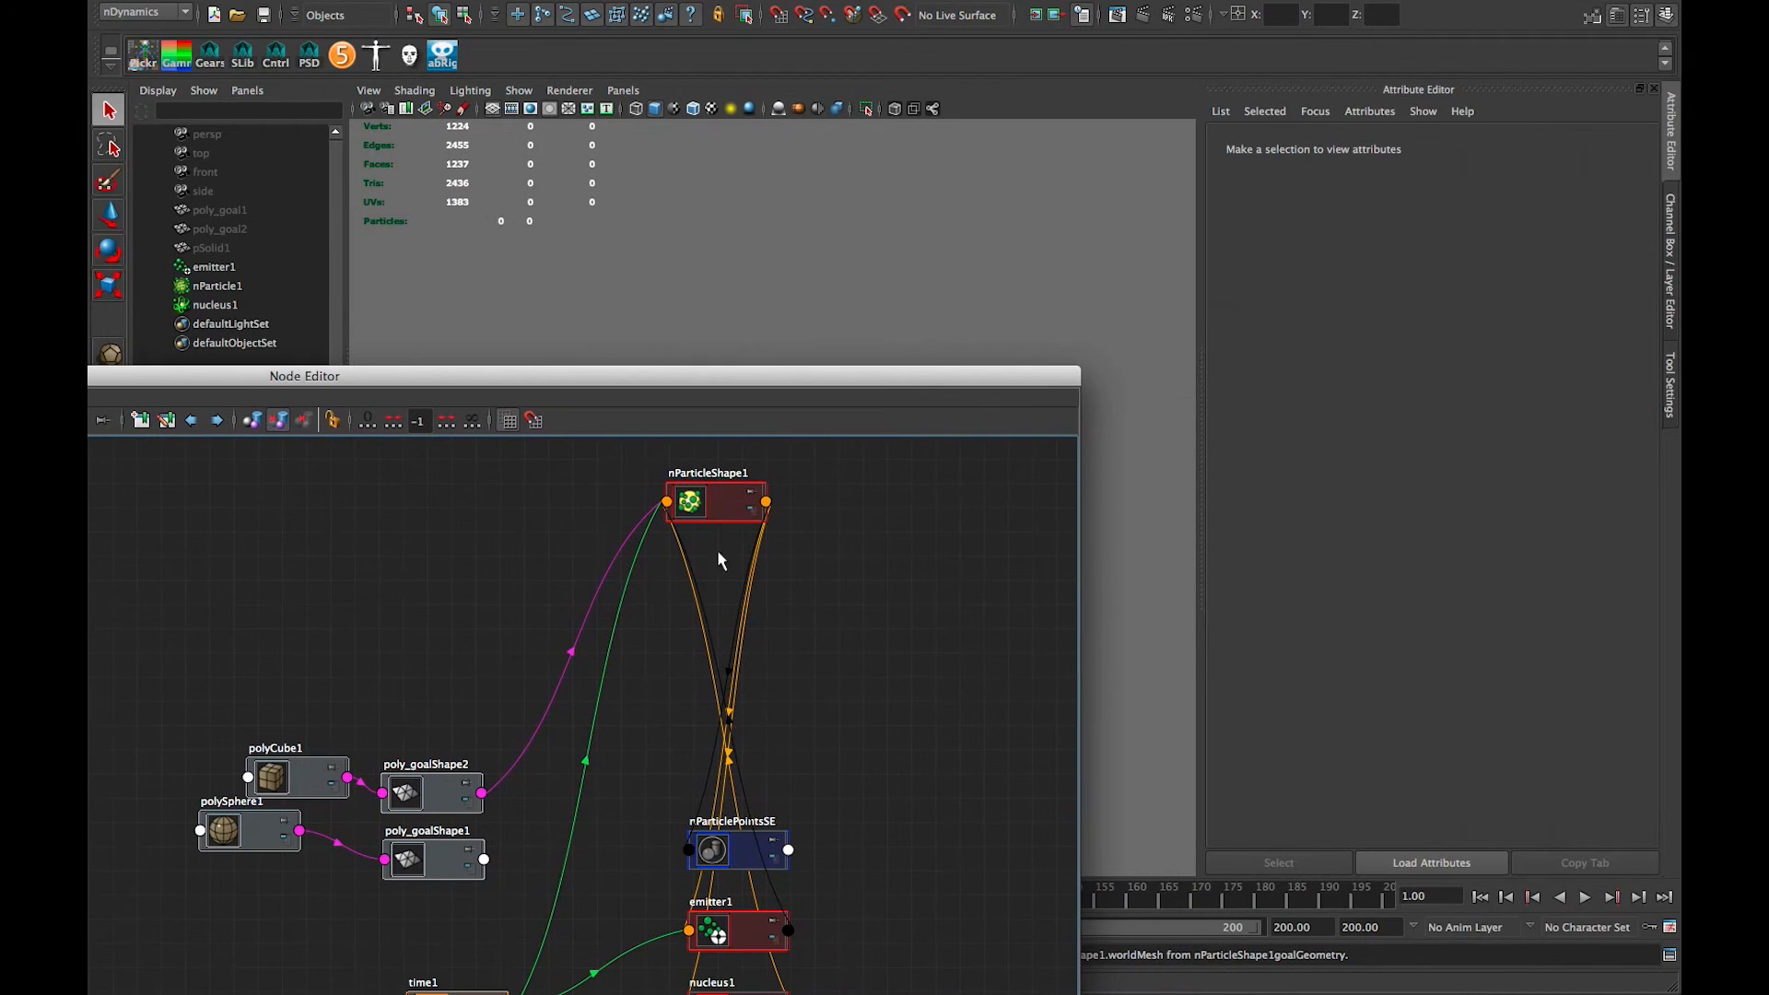
{"action": "left_click", "coordinate": [720, 504]}
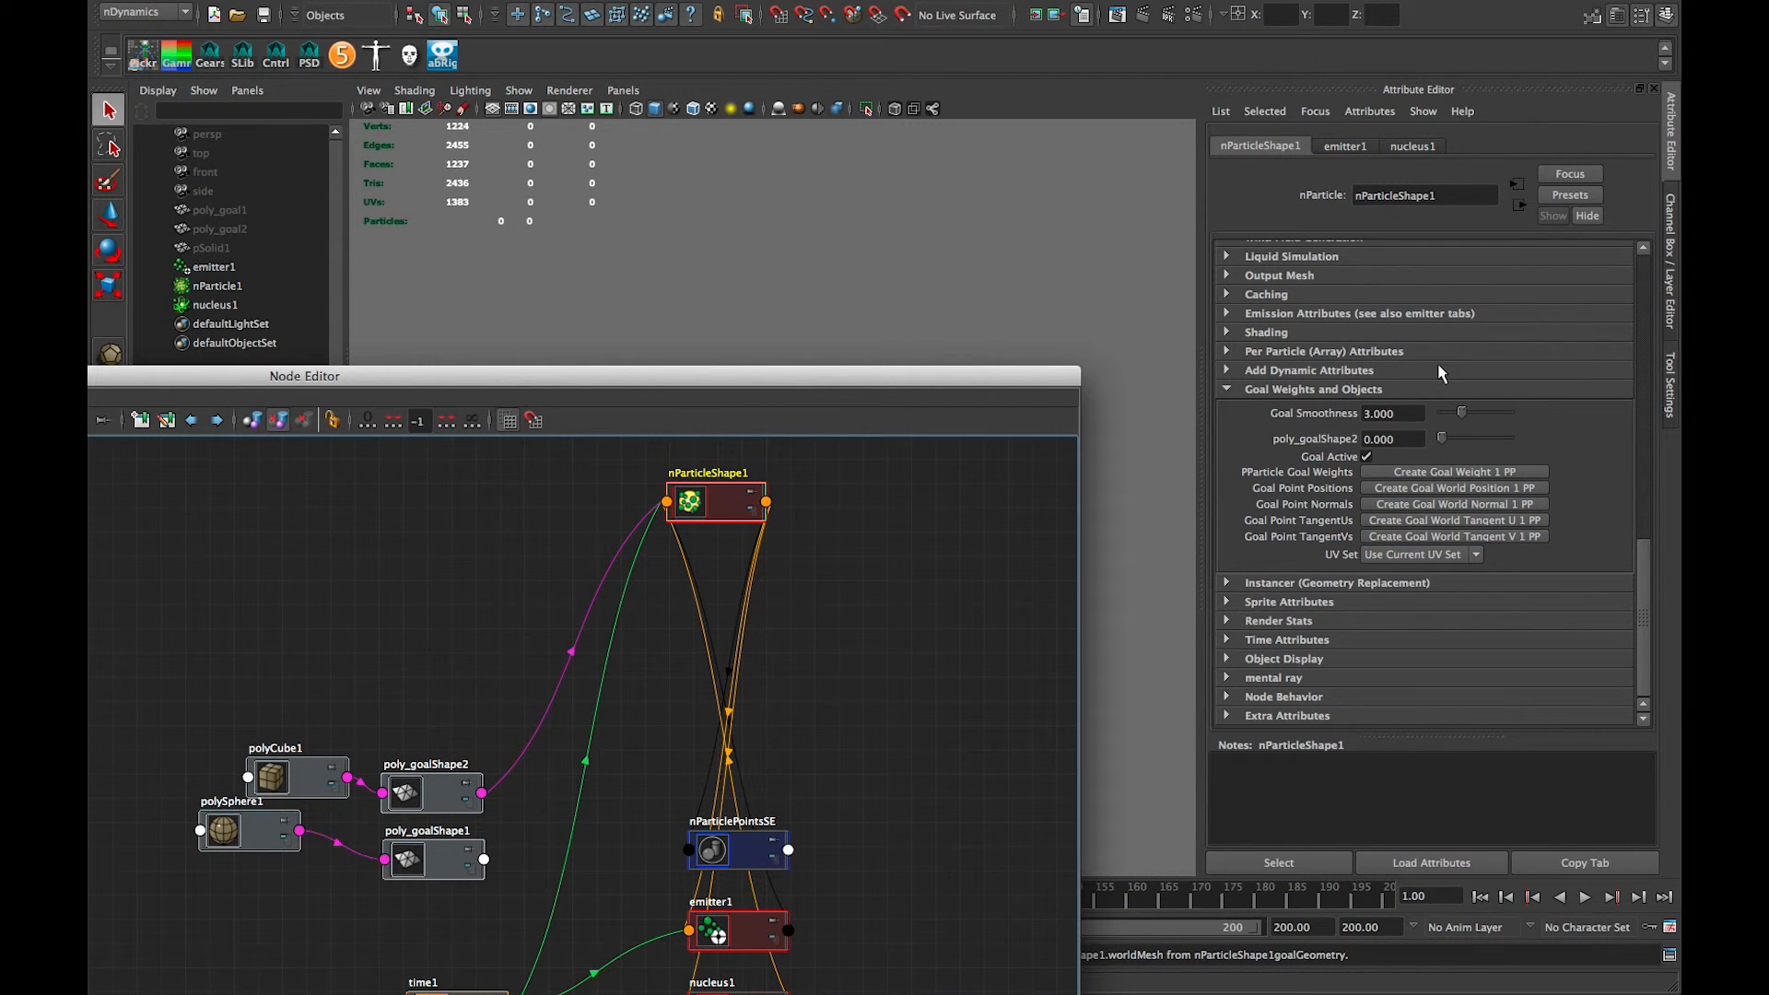
Step: Undo the disconnection of poly_goalShape1, check the goal settings of nParticleShape1, and close the Node Editor
{"action": "left_click", "coordinate": [696, 534]}
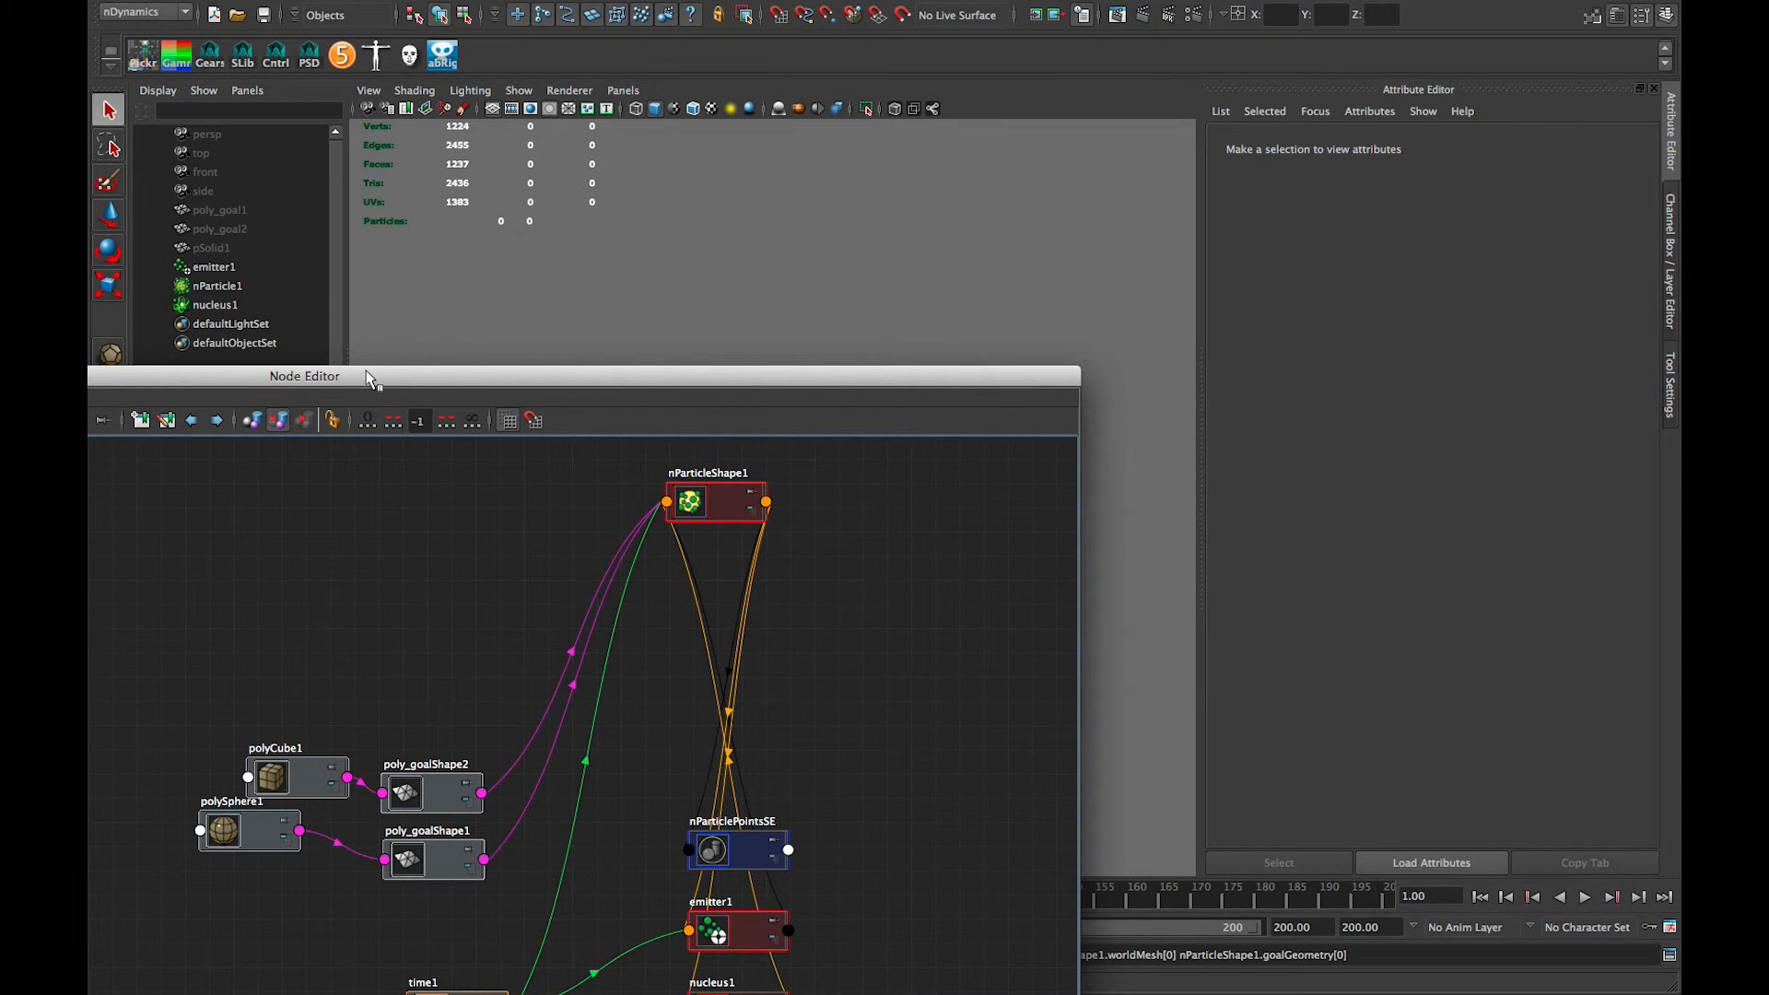
{"action": "double_click", "coordinate": [368, 378]}
{"action": "left_click", "coordinate": [971, 397]}
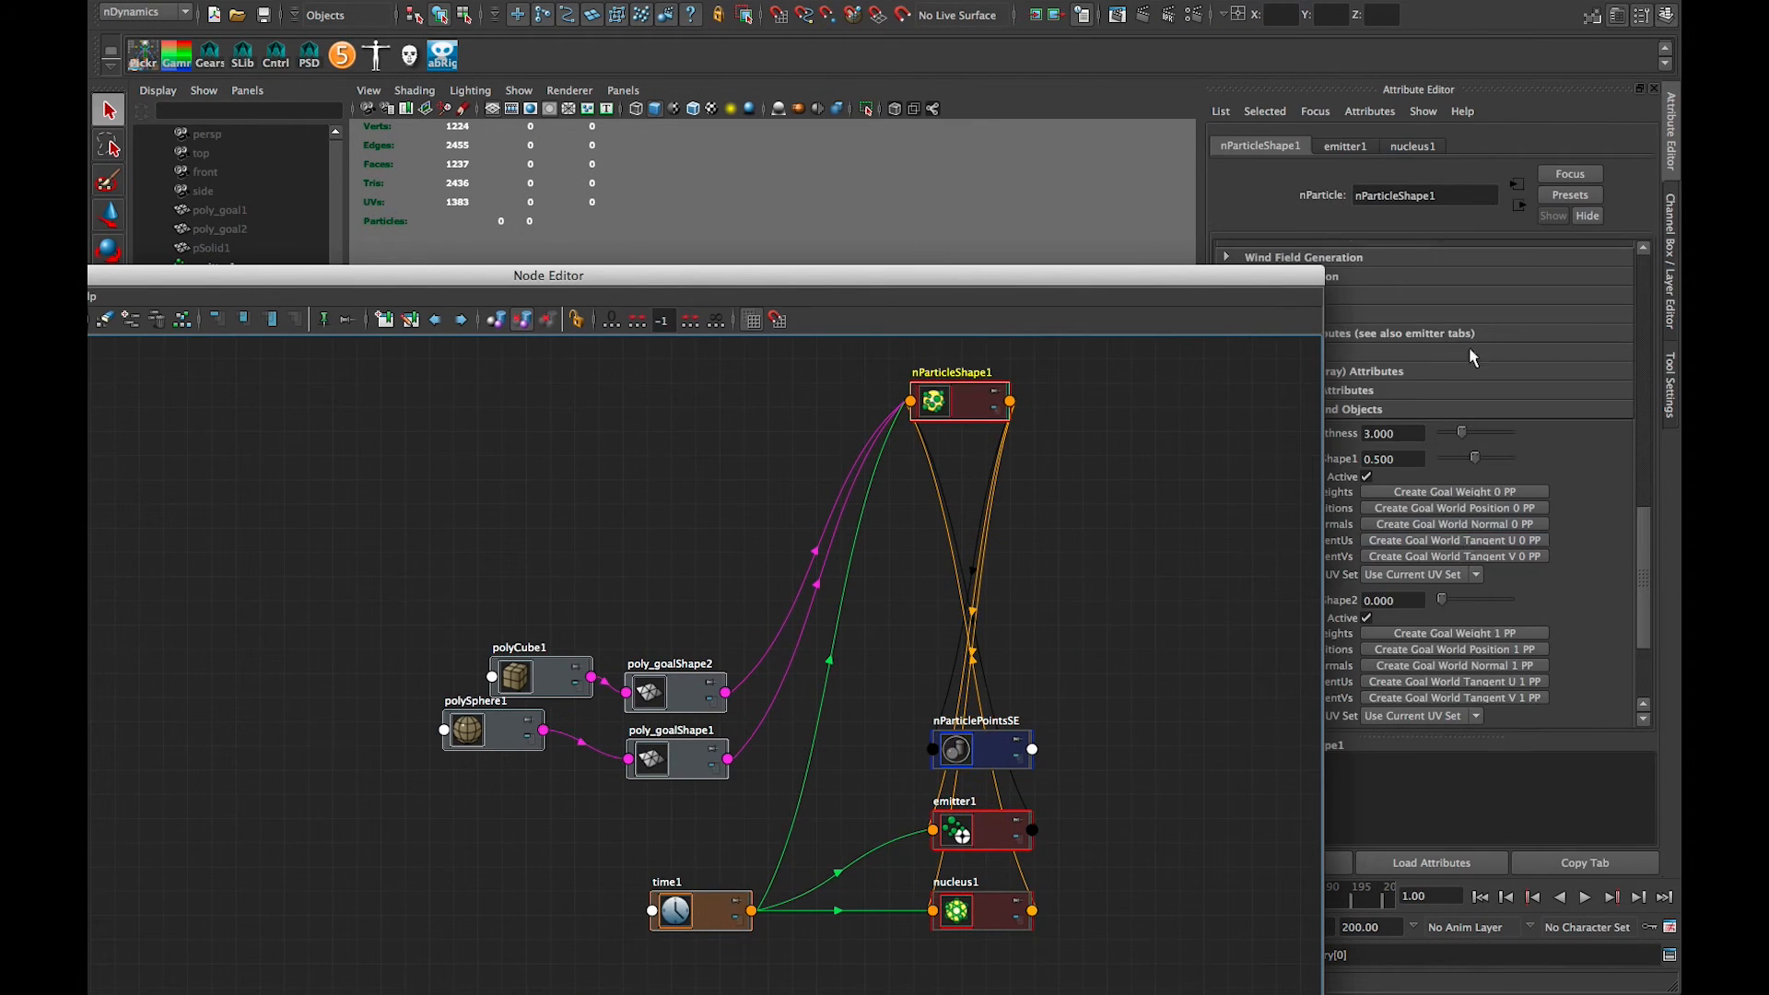
{"action": "left_click_drag", "start_coordinate": [800, 279], "coordinate": [1028, 268]}
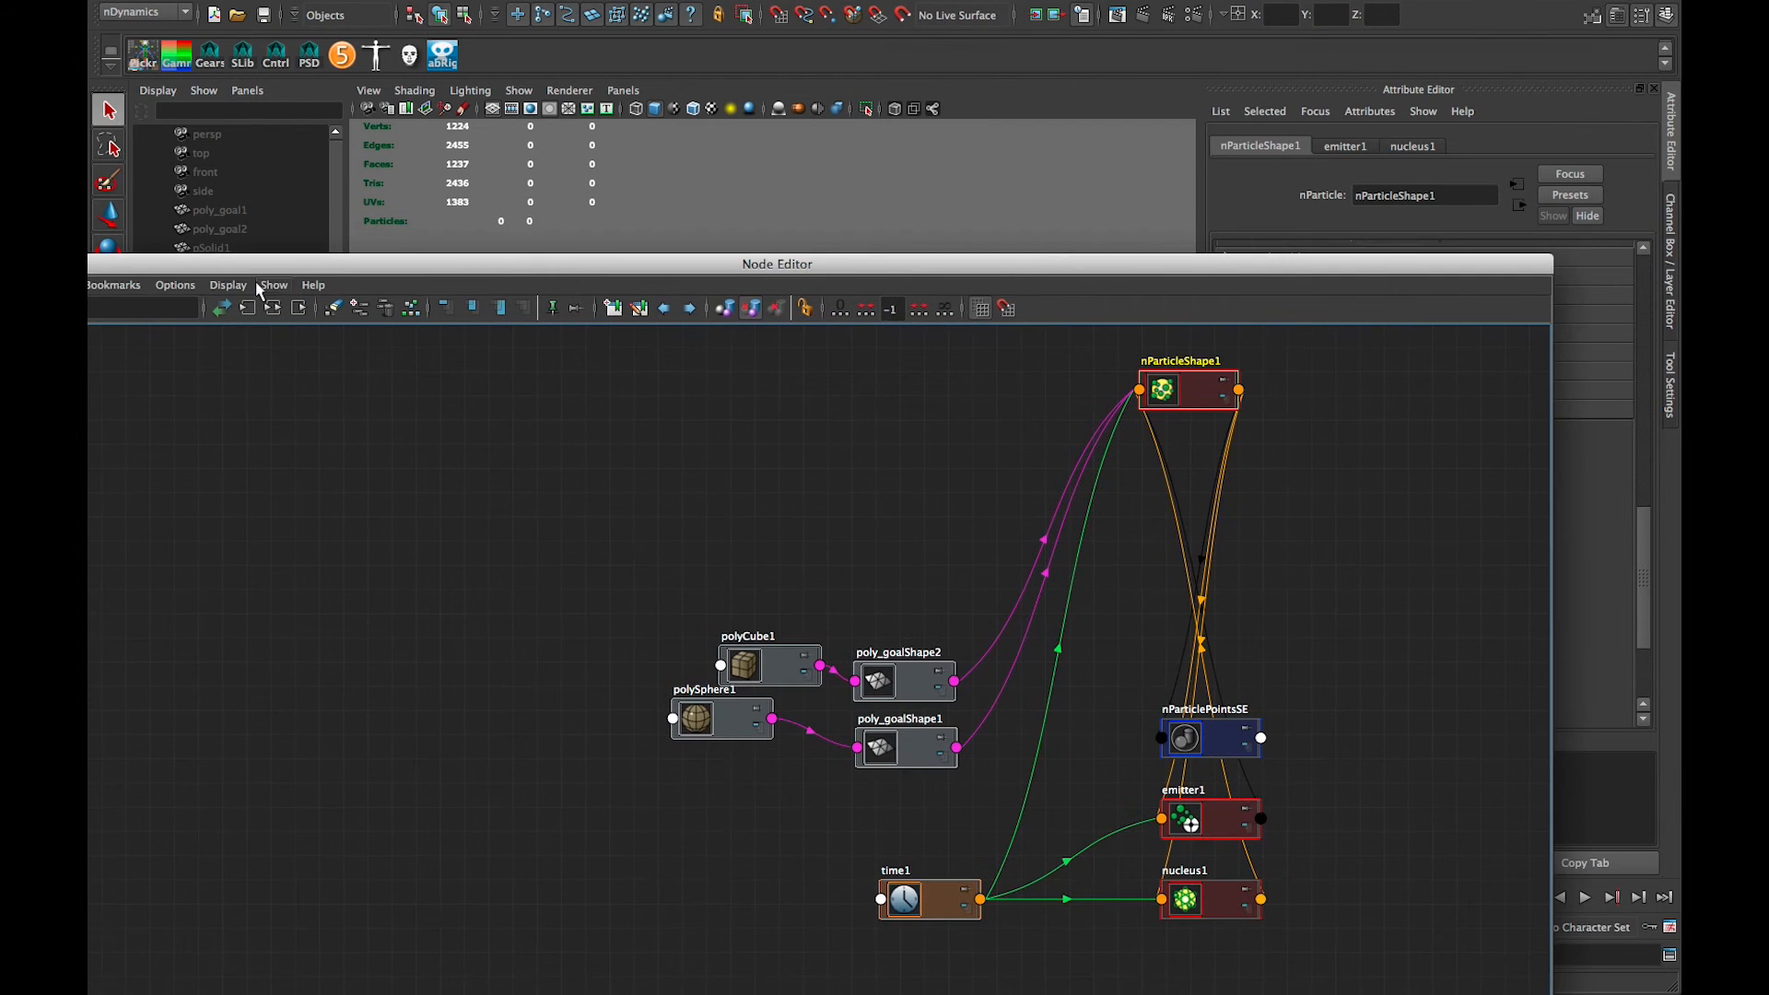
{"action": "left_click_drag", "start_coordinate": [221, 269], "coordinate": [387, 268]}
{"action": "left_click", "coordinate": [181, 264]}
Step: Rename the hidden platonic solid pSolid1 as poly_particle
{"action": "double_click", "coordinate": [216, 248]}
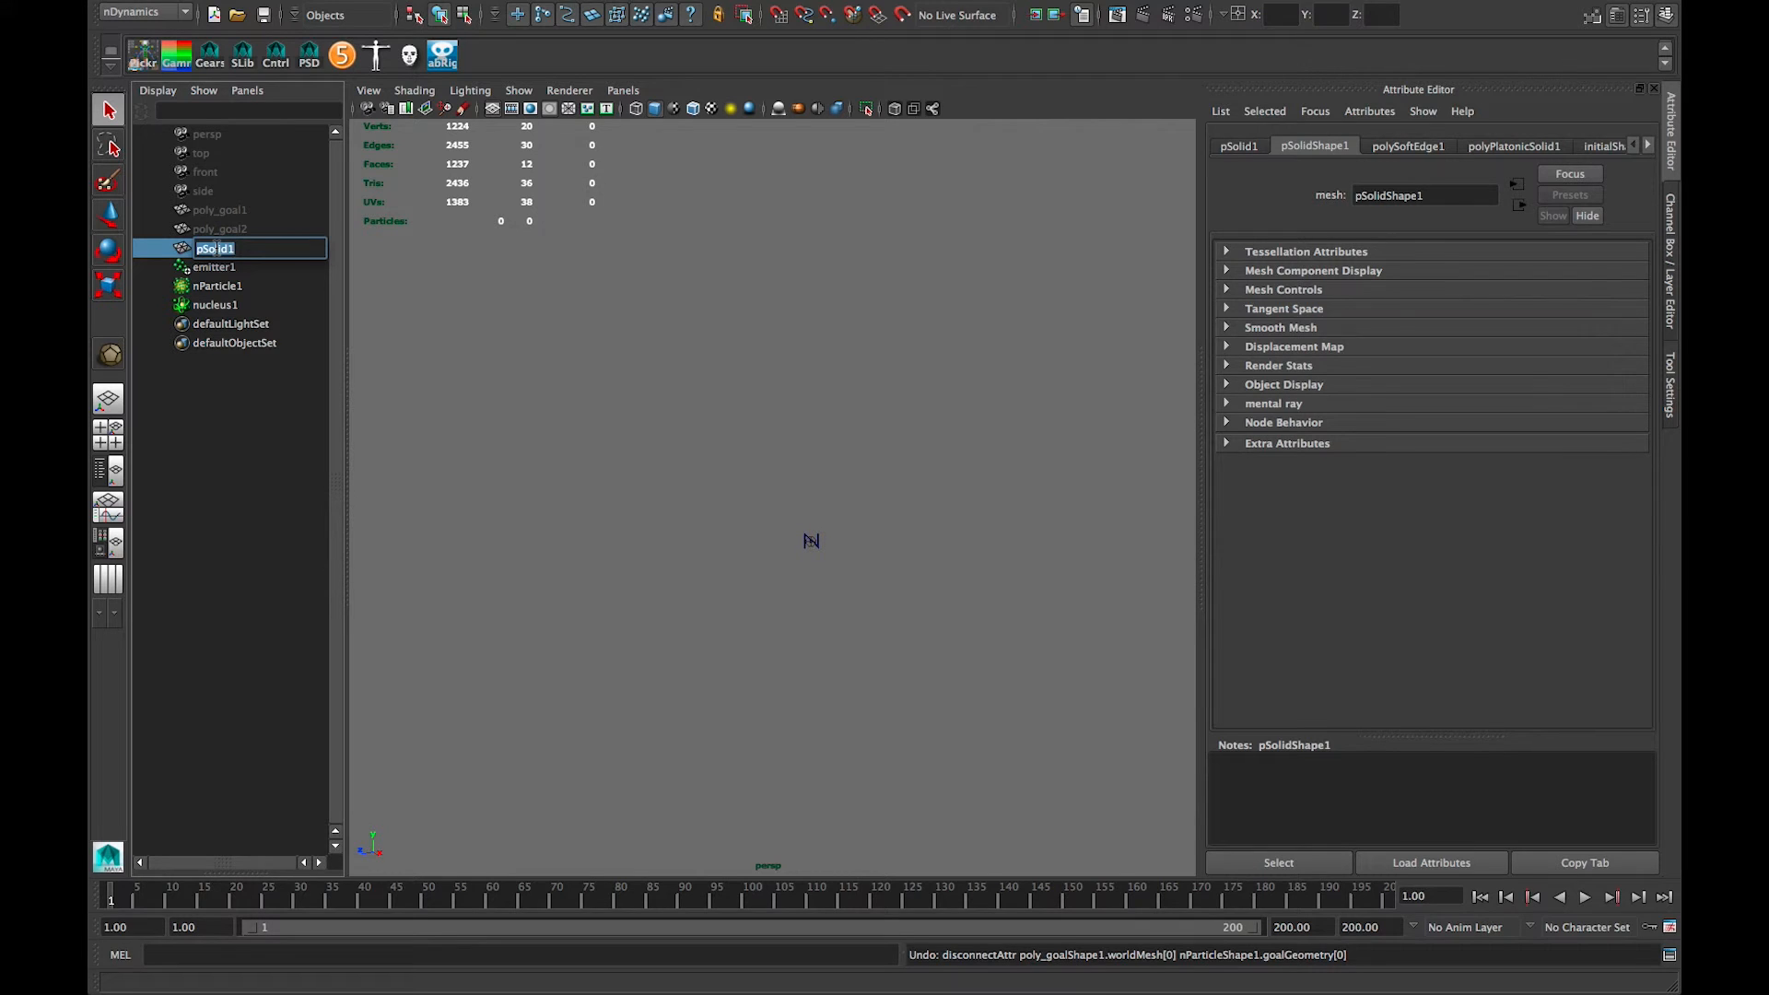
{"action": "type", "text": "pol"}
{"action": "key", "text": "Return"}
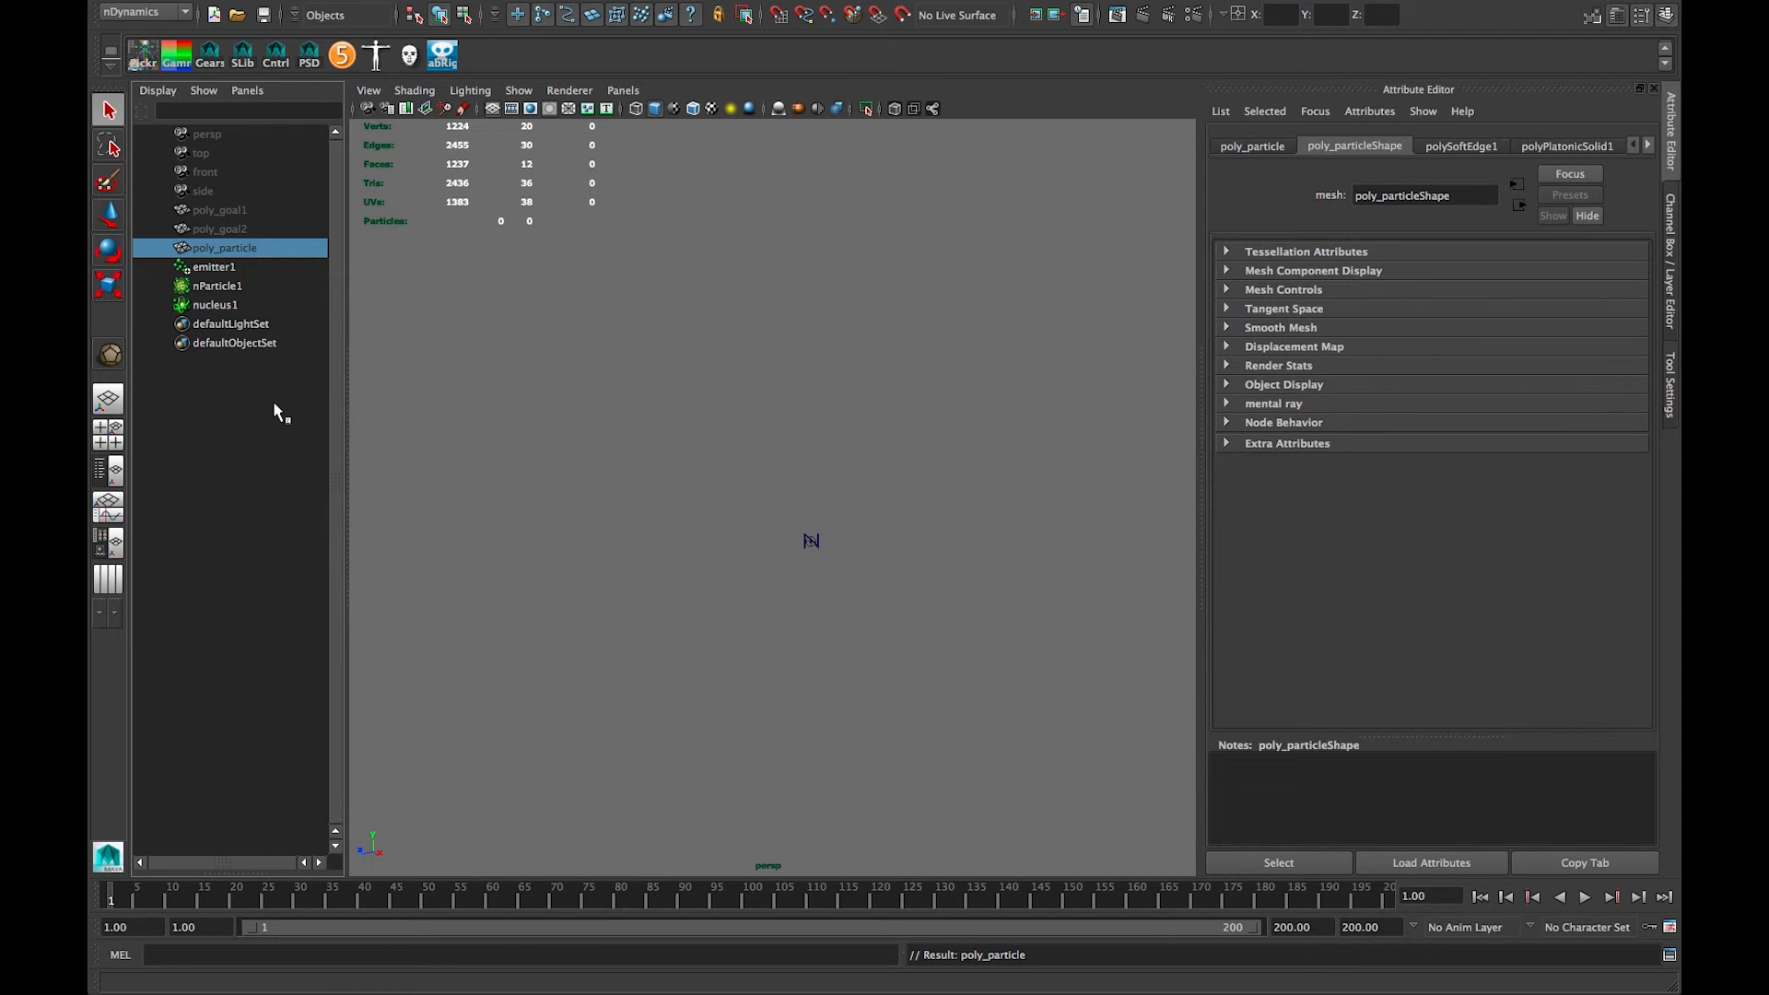
Step: Key the poly_goalShape1 goal weight of nParticle1 at 0 on frame 29
{"action": "left_click", "coordinate": [229, 288]}
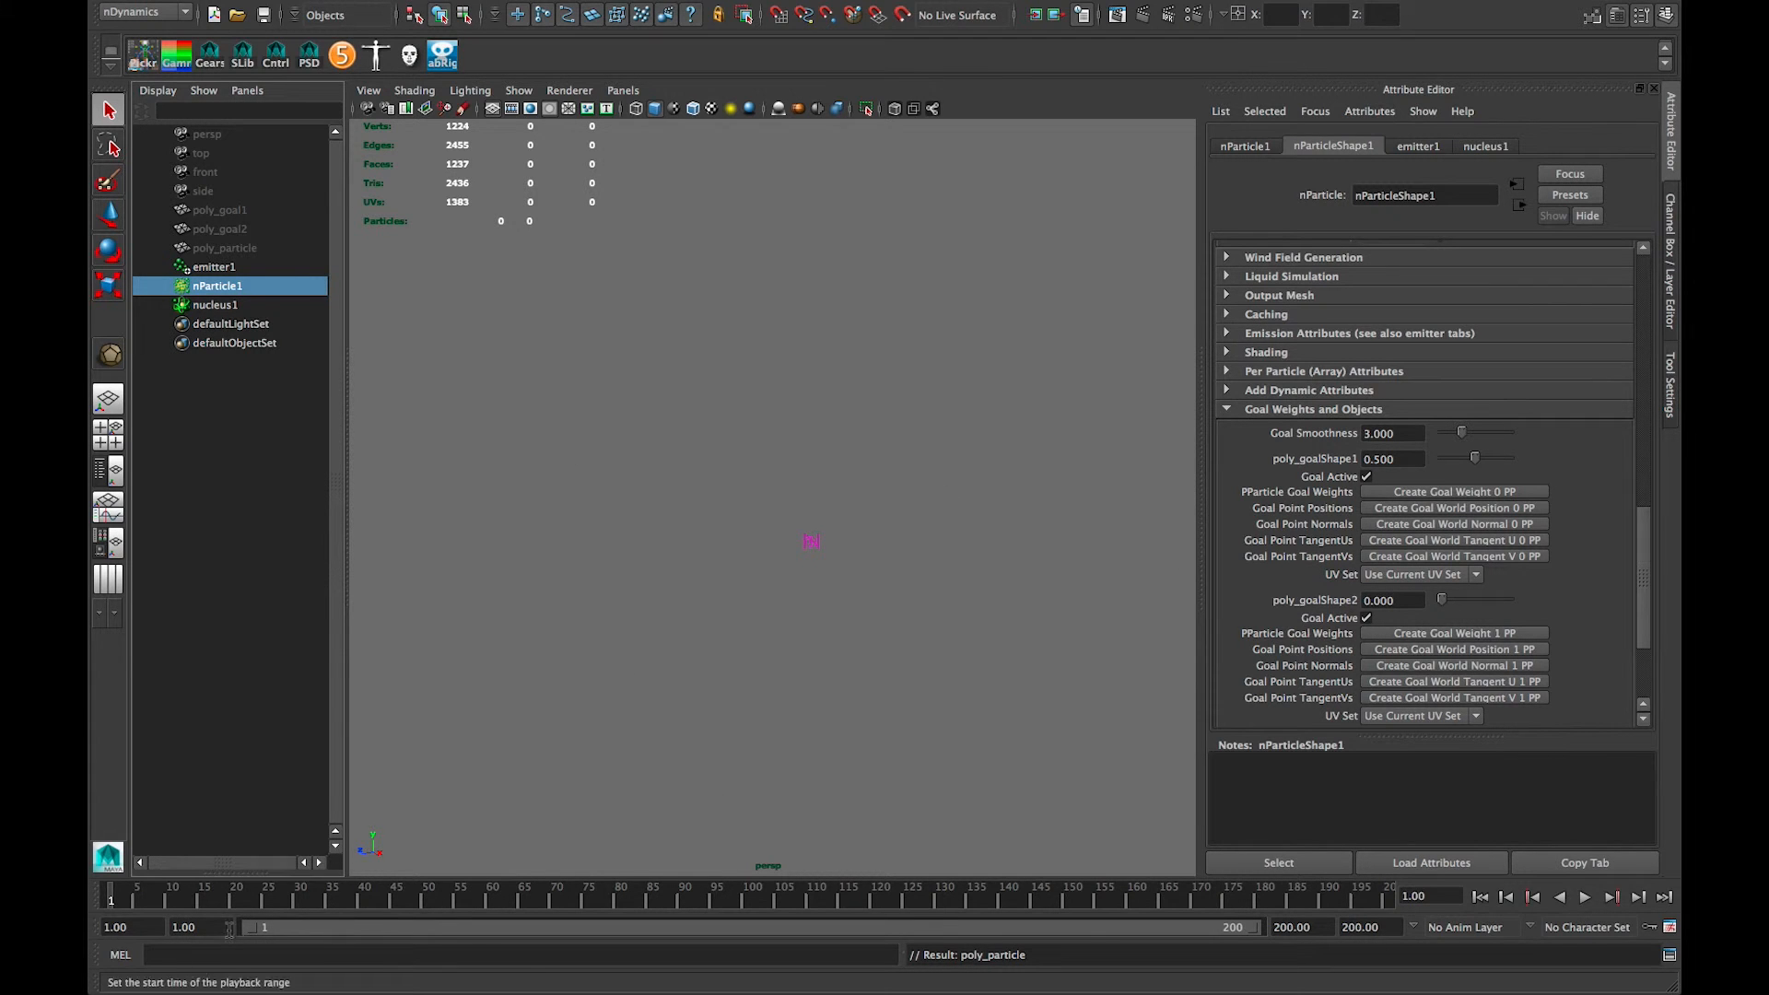
{"action": "left_click", "coordinate": [292, 911]}
{"action": "left_click_drag", "start_coordinate": [265, 919], "coordinate": [297, 924]}
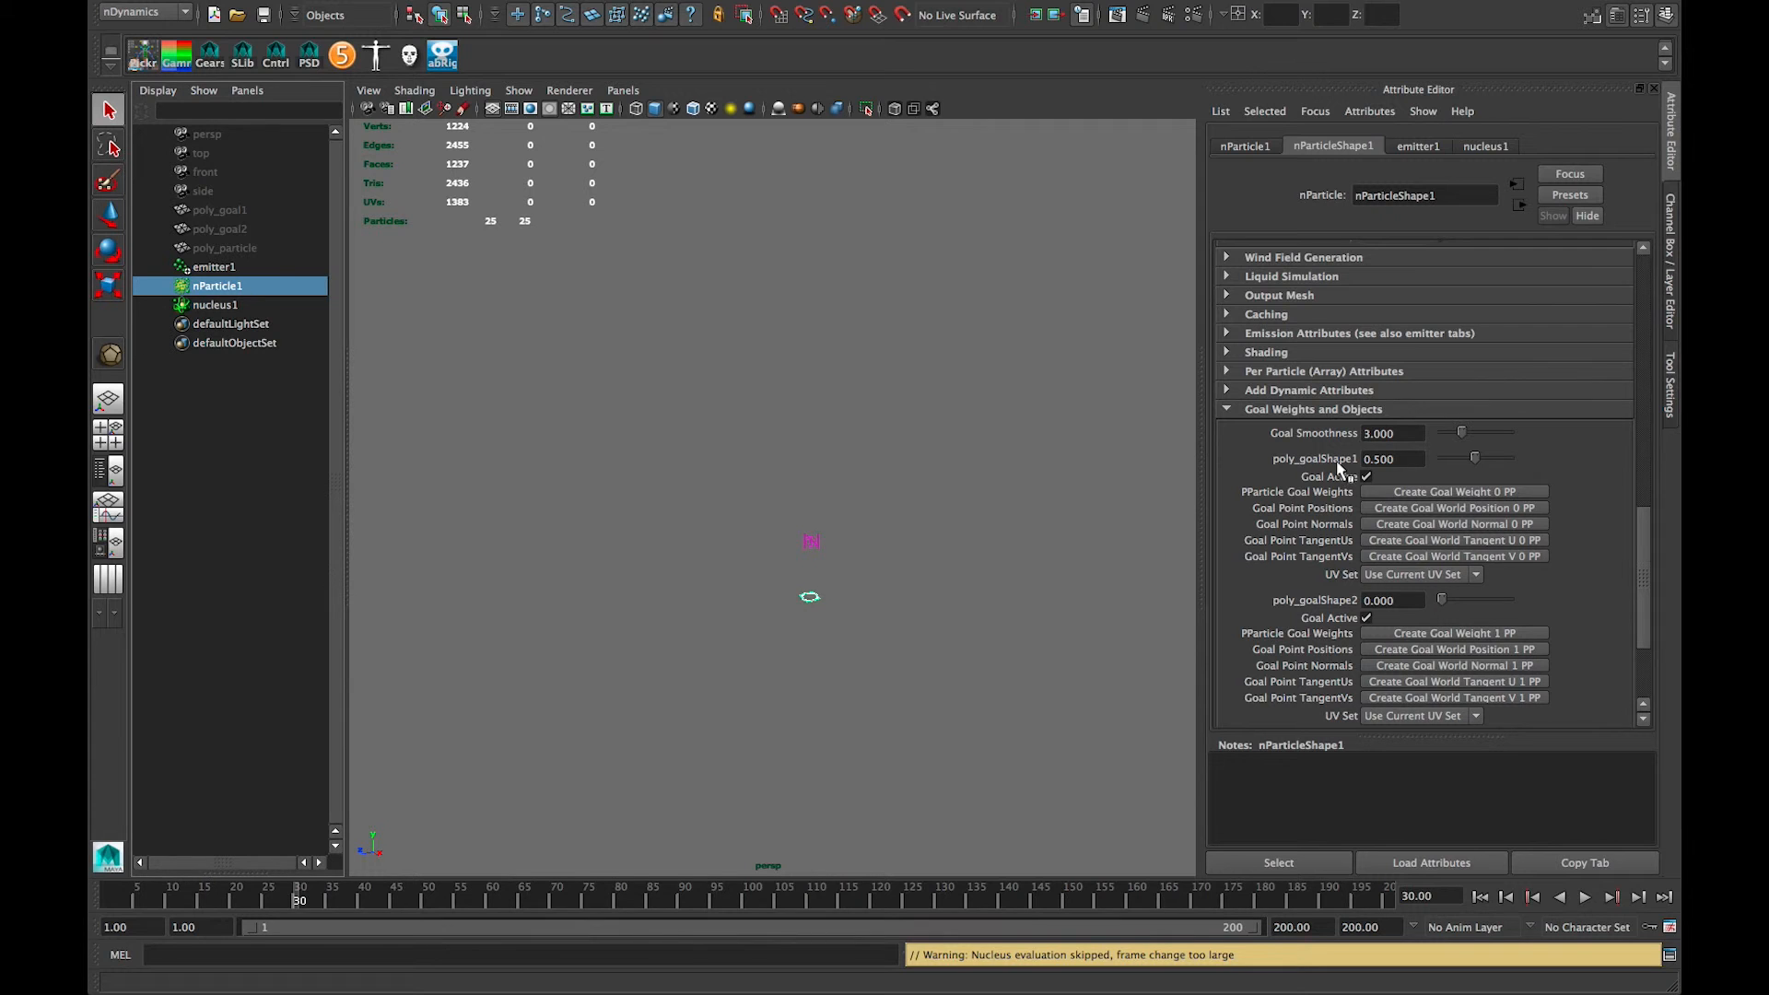
{"action": "left_click", "coordinate": [297, 902]}
{"action": "left_click", "coordinate": [293, 901]}
{"action": "double_click", "coordinate": [1385, 459]}
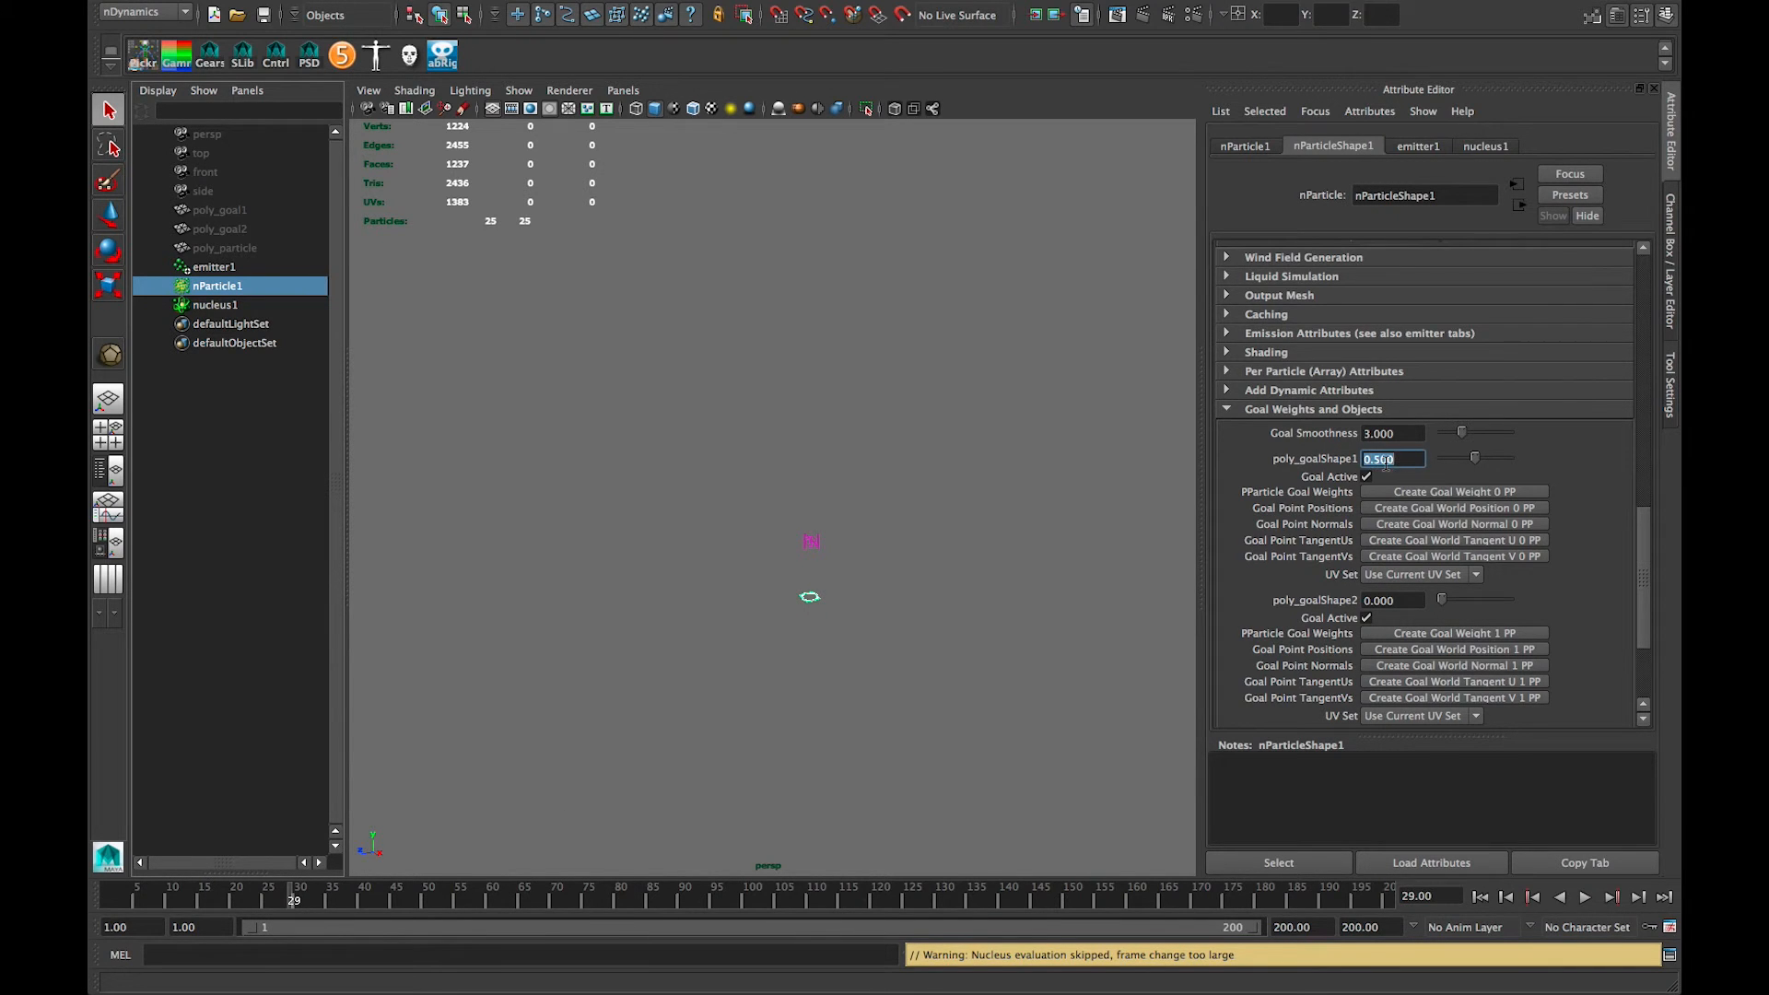
{"action": "right_click", "coordinate": [1326, 458]}
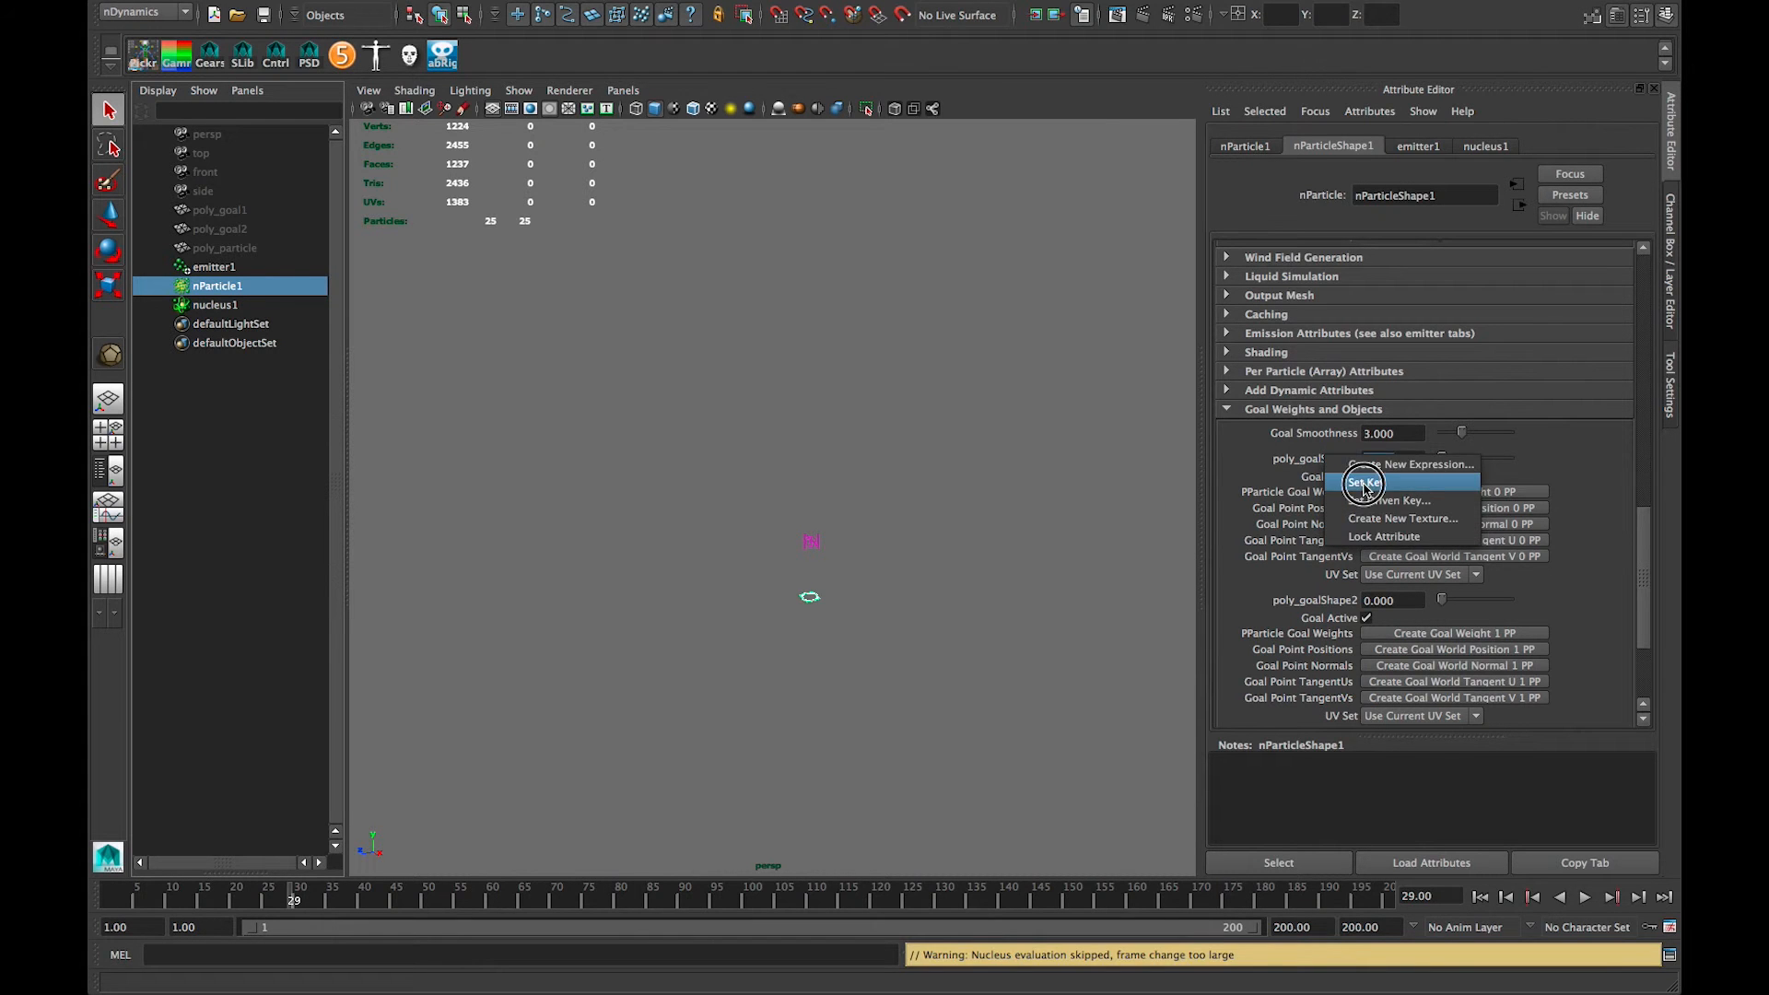
{"action": "left_click", "coordinate": [1366, 484]}
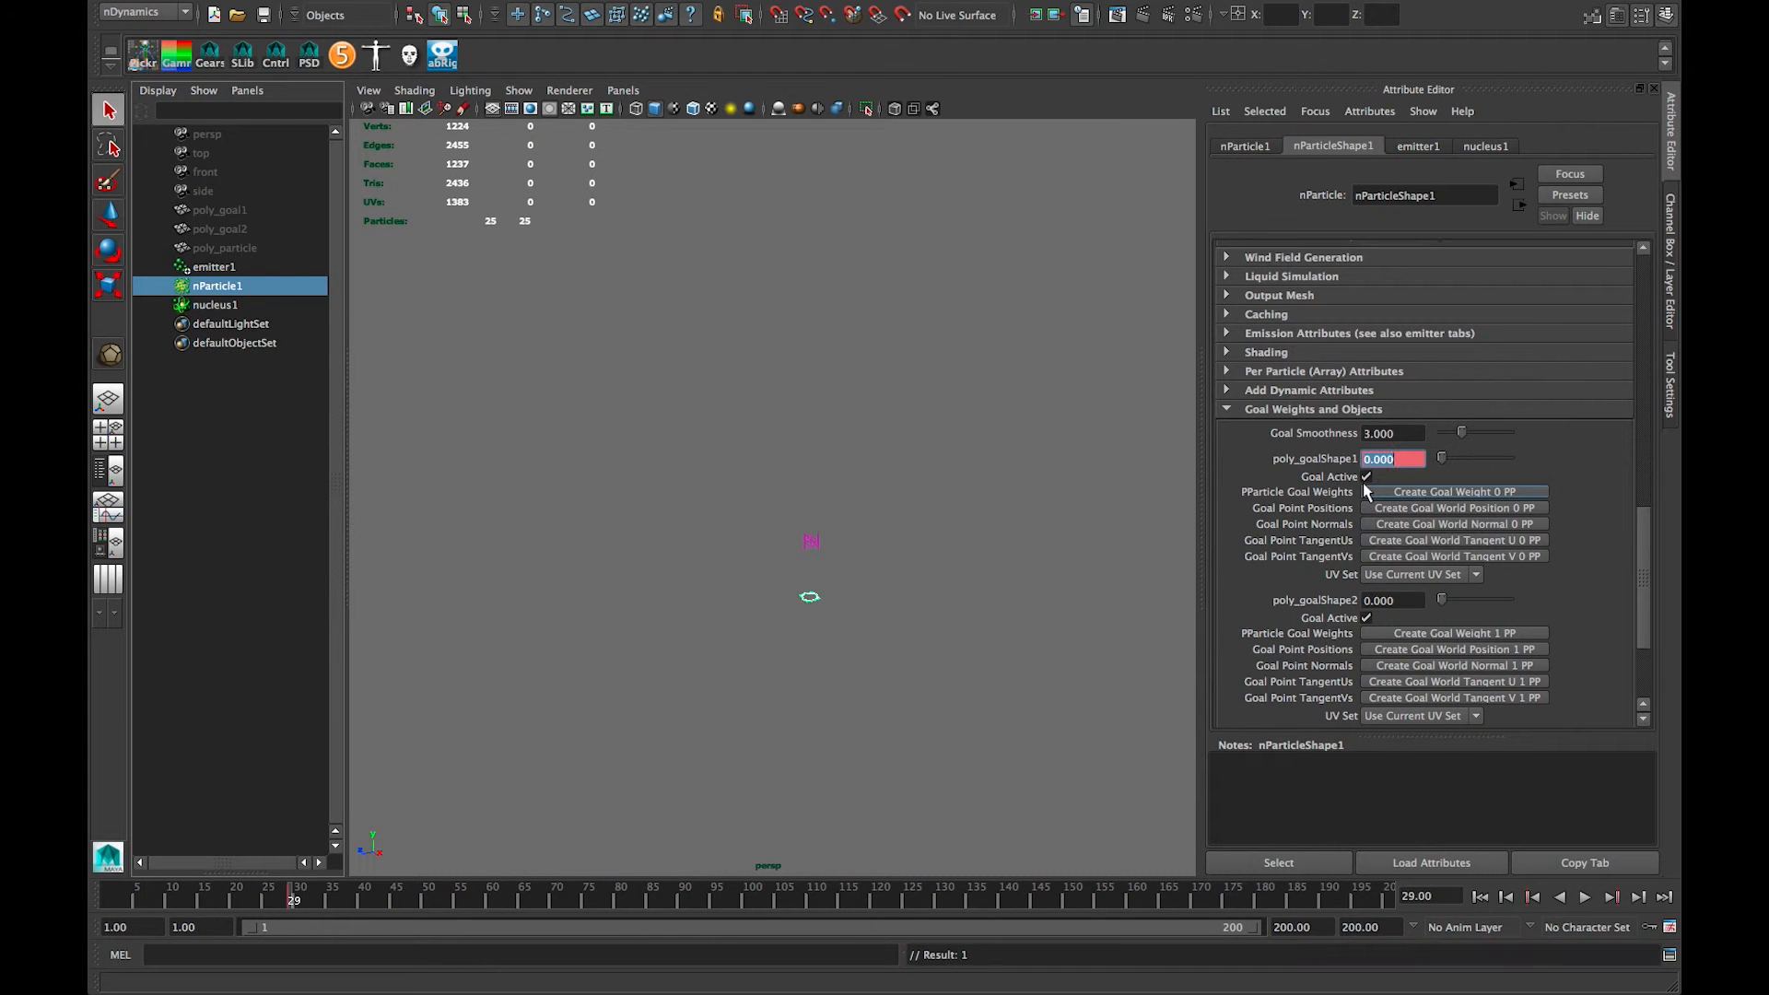
Step: Key the poly_goalShape1 goal weight of nParticle1 at 0.5 on frame 30
{"action": "left_click", "coordinate": [995, 734]}
{"action": "key", "text": "alt+period"}
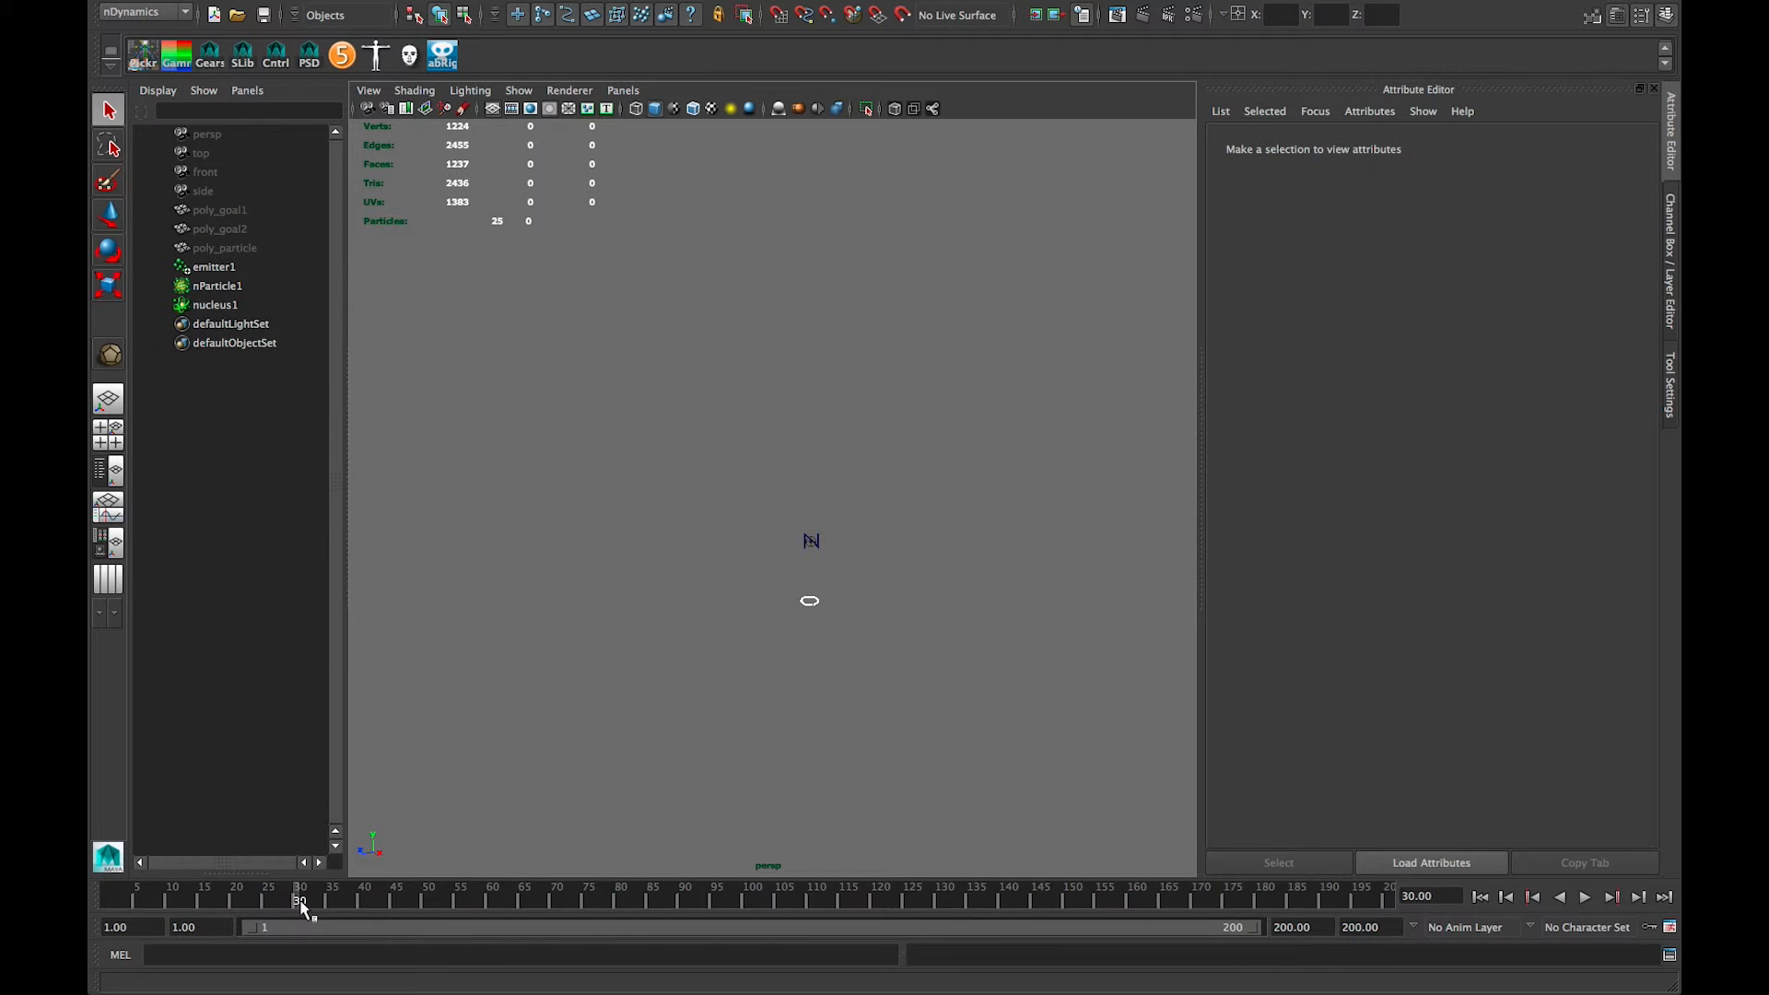
{"action": "left_click", "coordinate": [208, 287]}
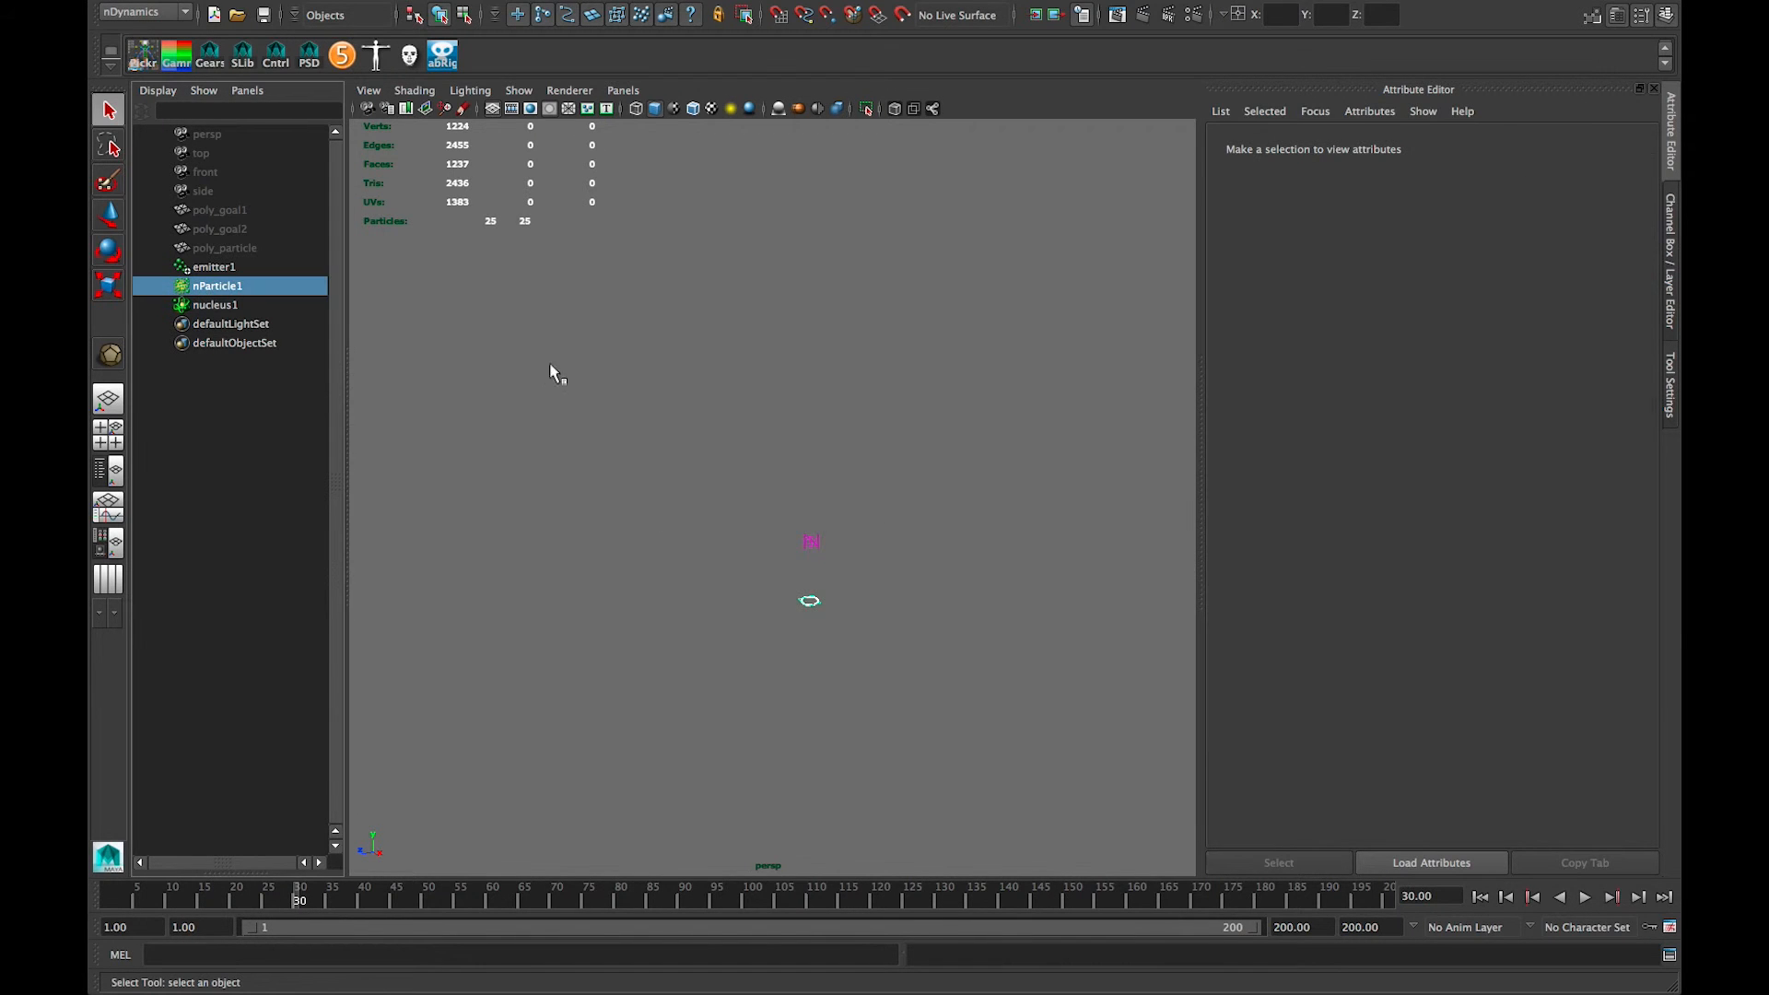
{"action": "left_click", "coordinate": [1409, 458]}
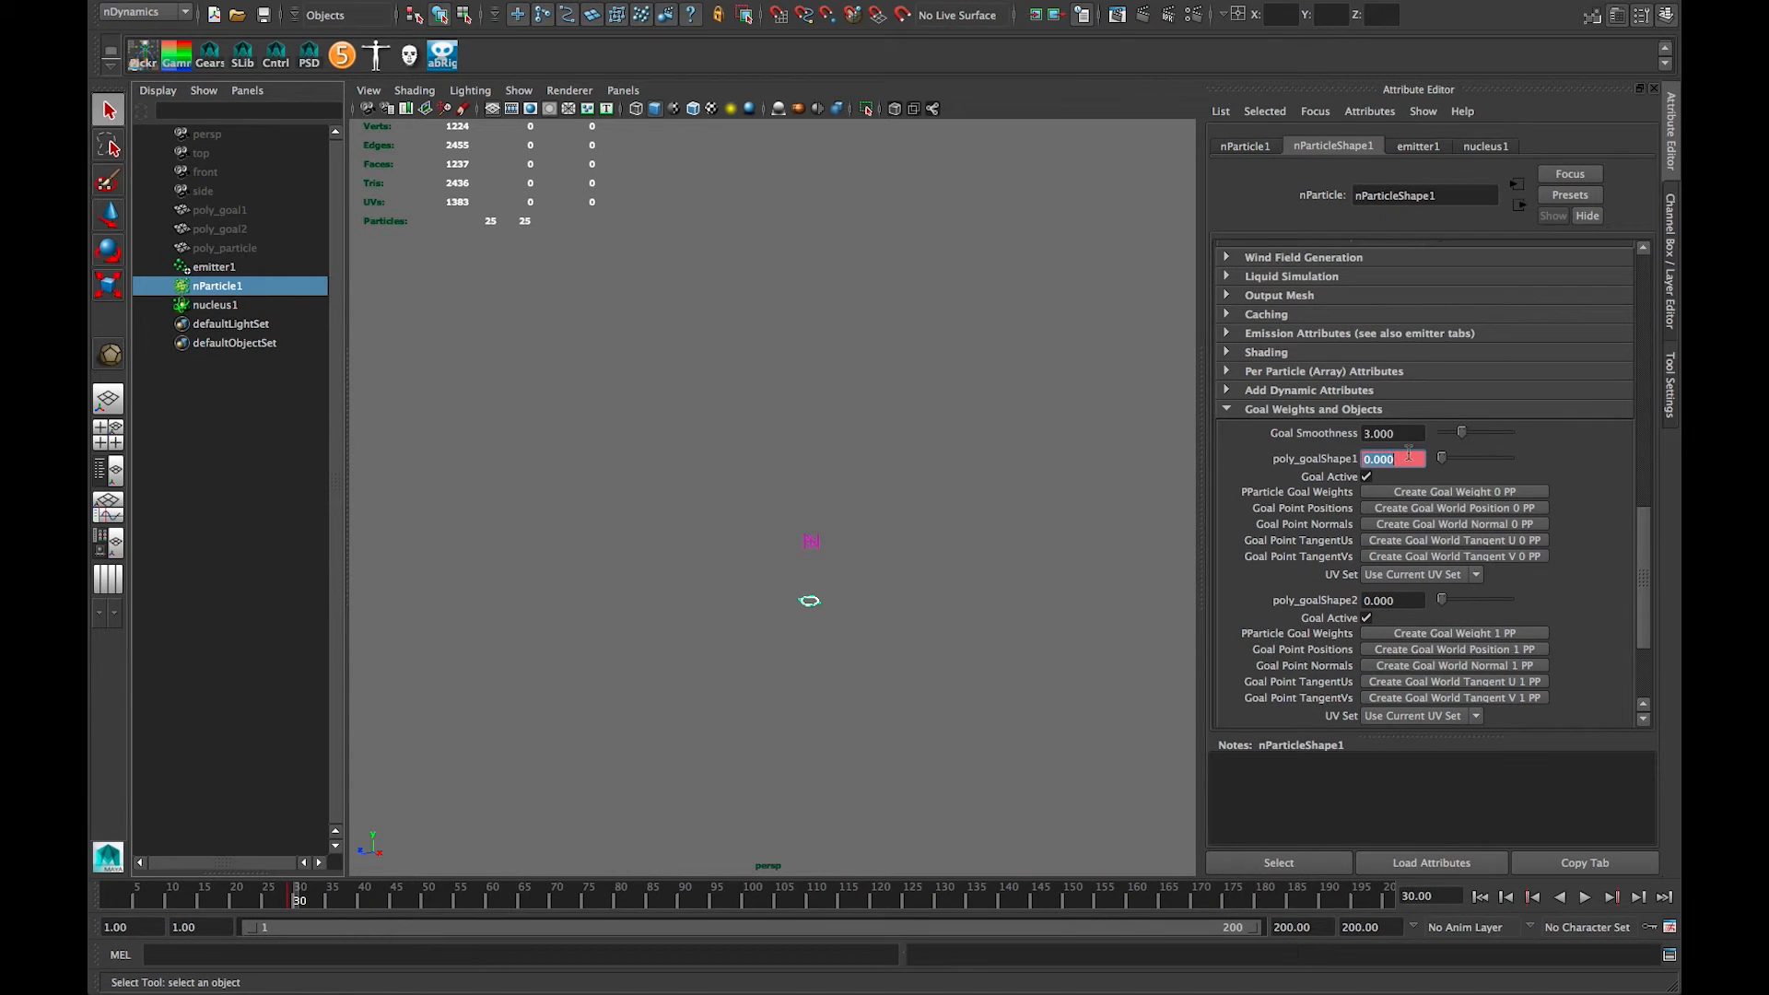
{"action": "right_click", "coordinate": [1337, 459]}
{"action": "left_click", "coordinate": [1360, 483]}
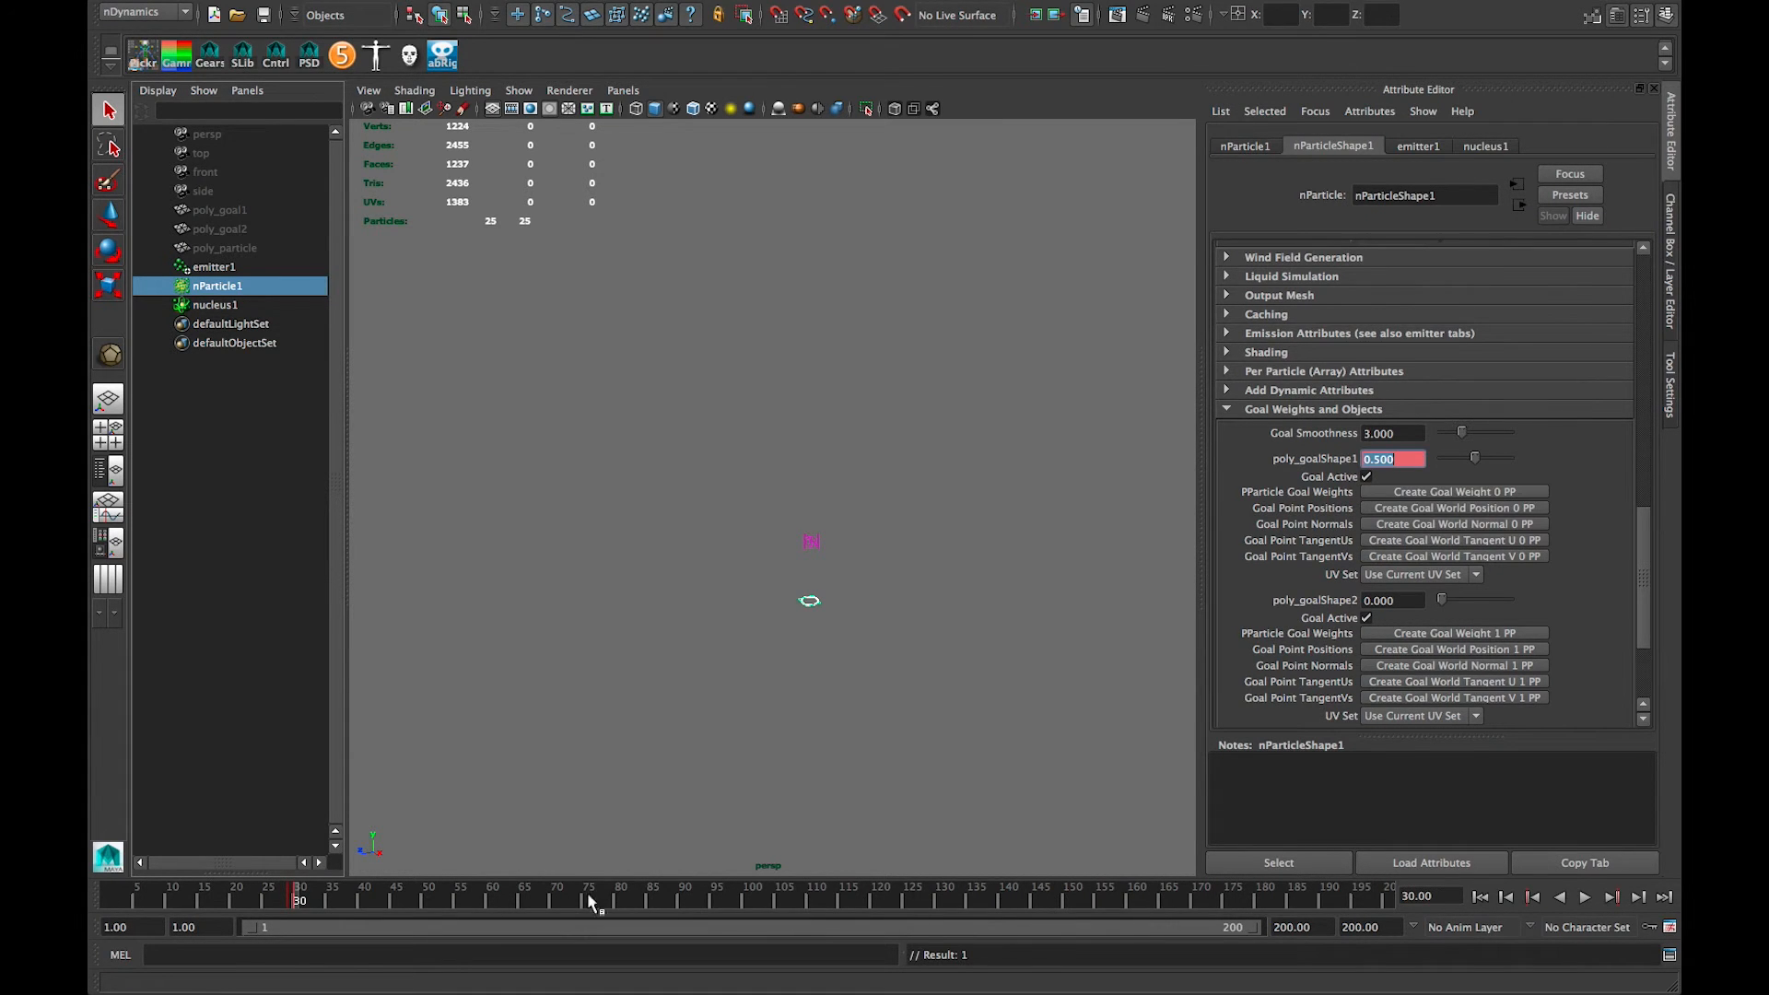
Step: On frame 59, key the goal weights of poly_goalShape1 at 0.5 and poly_goalShape2 at 0
{"action": "left_click", "coordinate": [489, 898]}
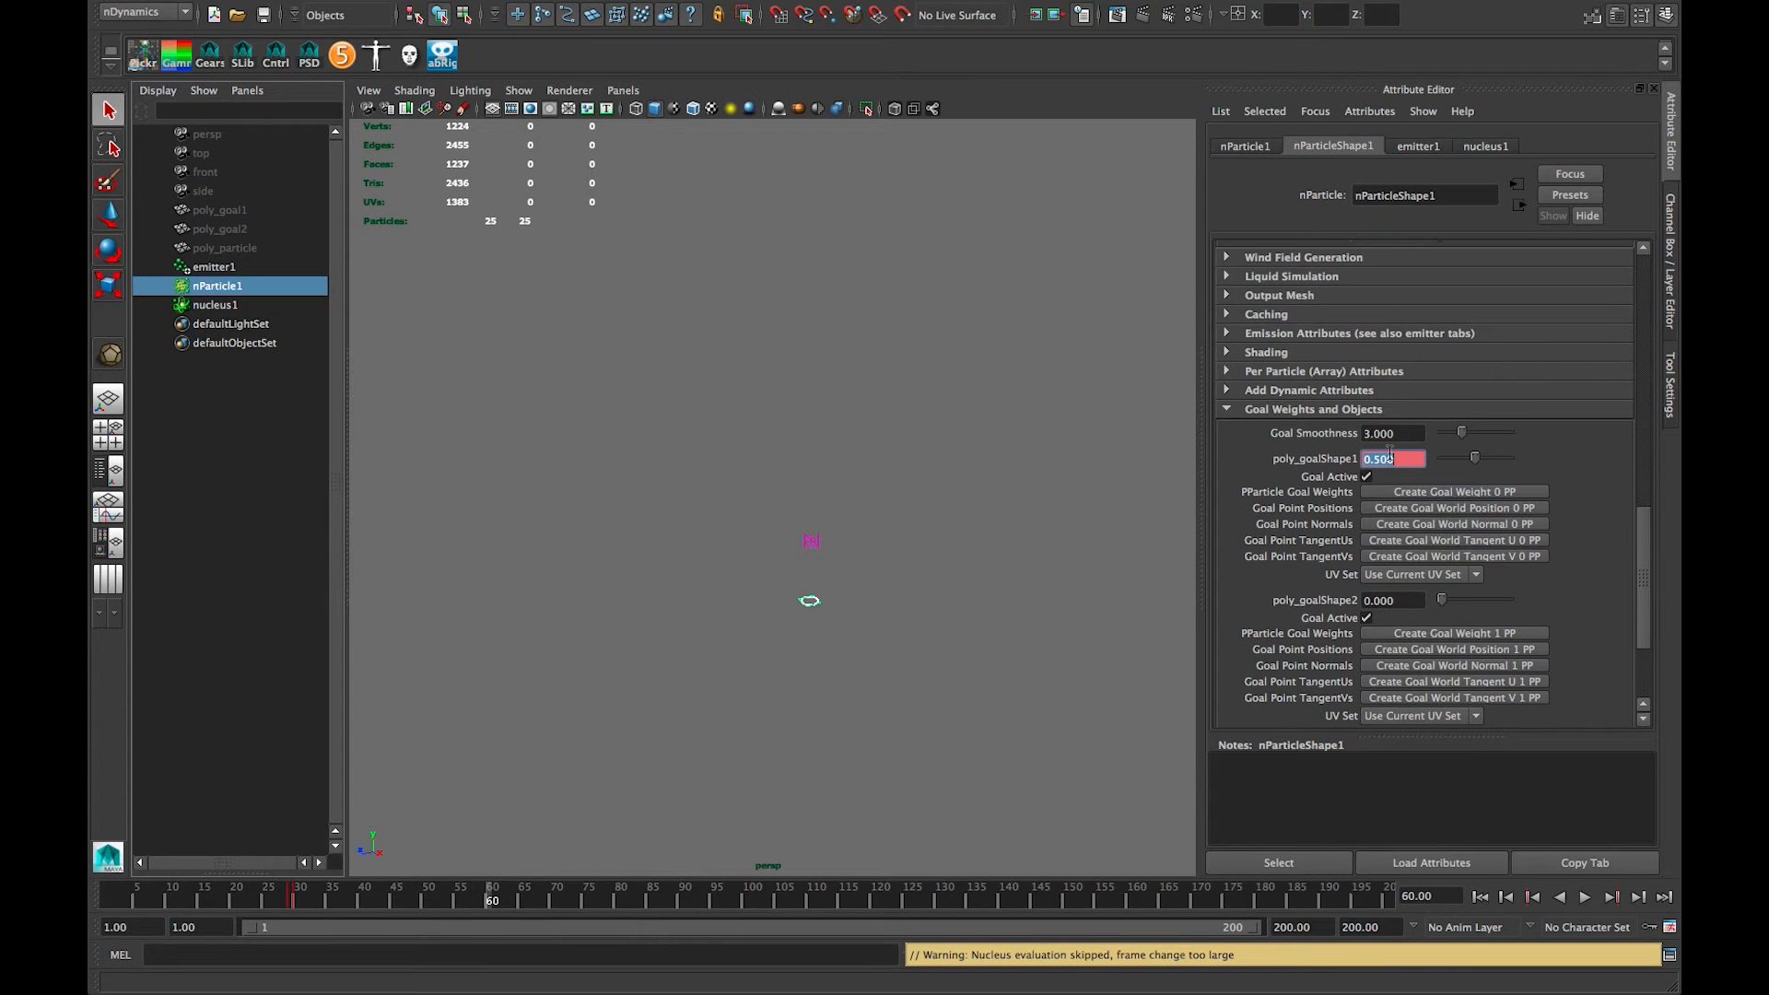
{"action": "left_click", "coordinate": [1364, 585]}
{"action": "left_click", "coordinate": [487, 901]}
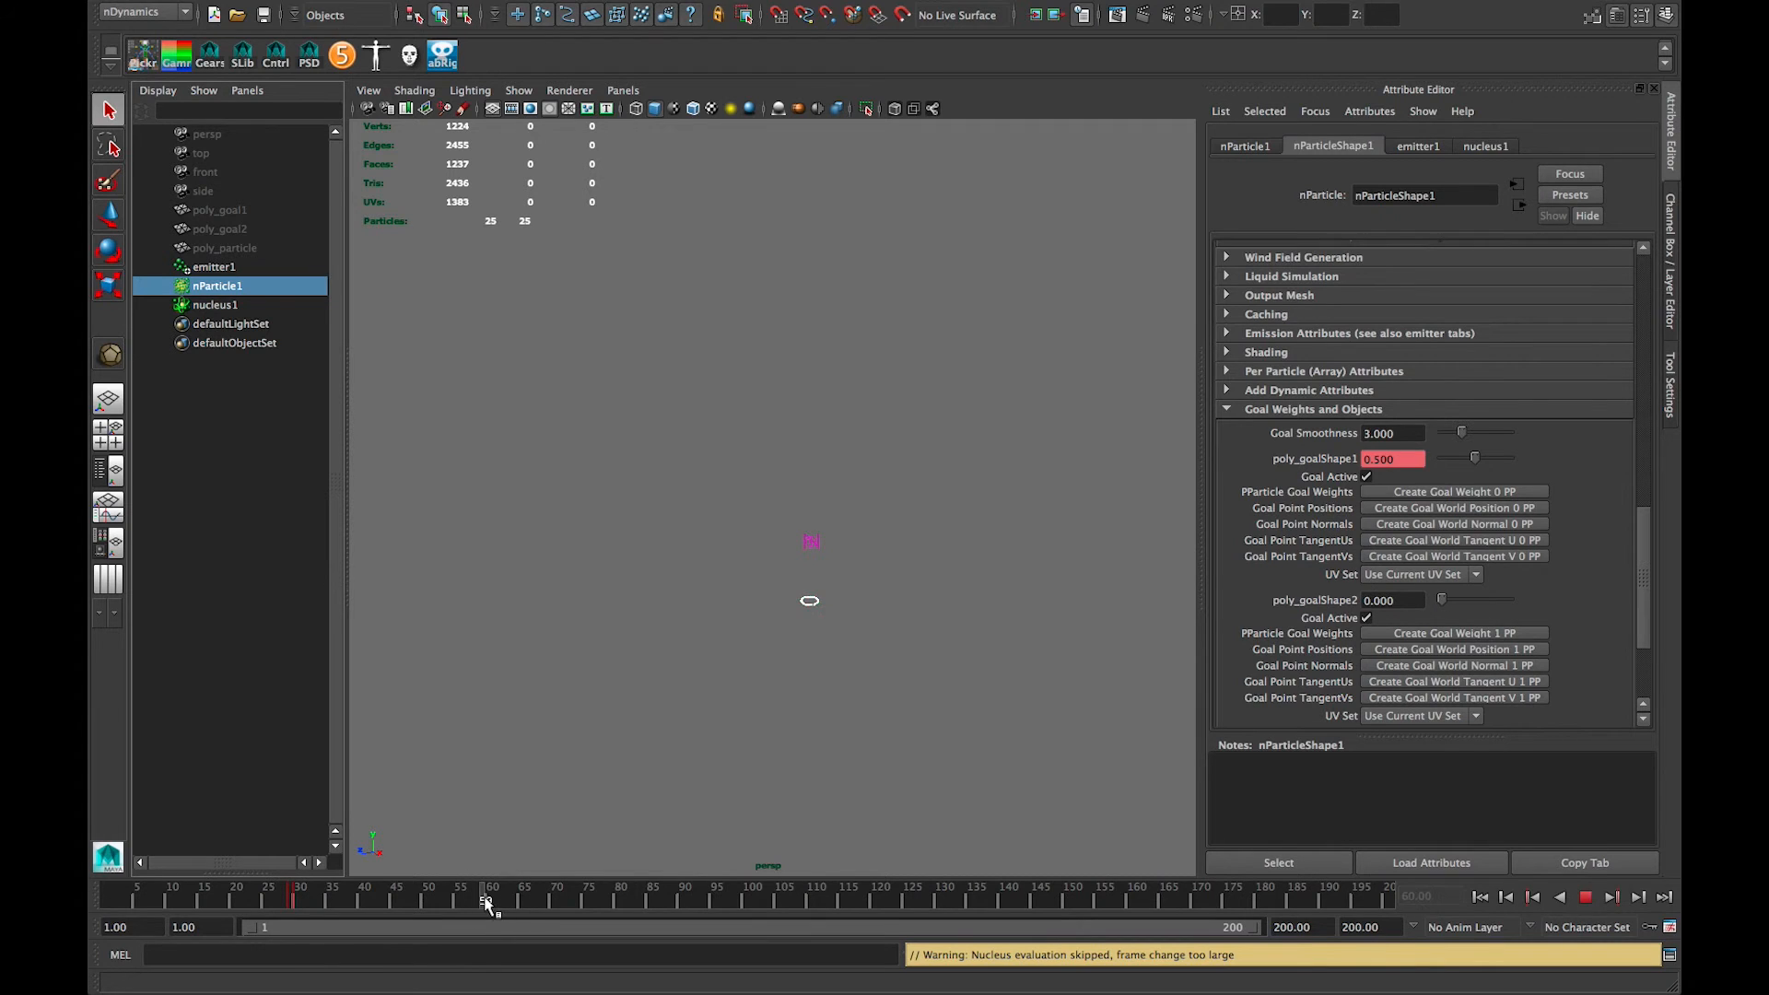
{"action": "right_click", "coordinate": [1386, 458]}
{"action": "left_click", "coordinate": [1372, 483]}
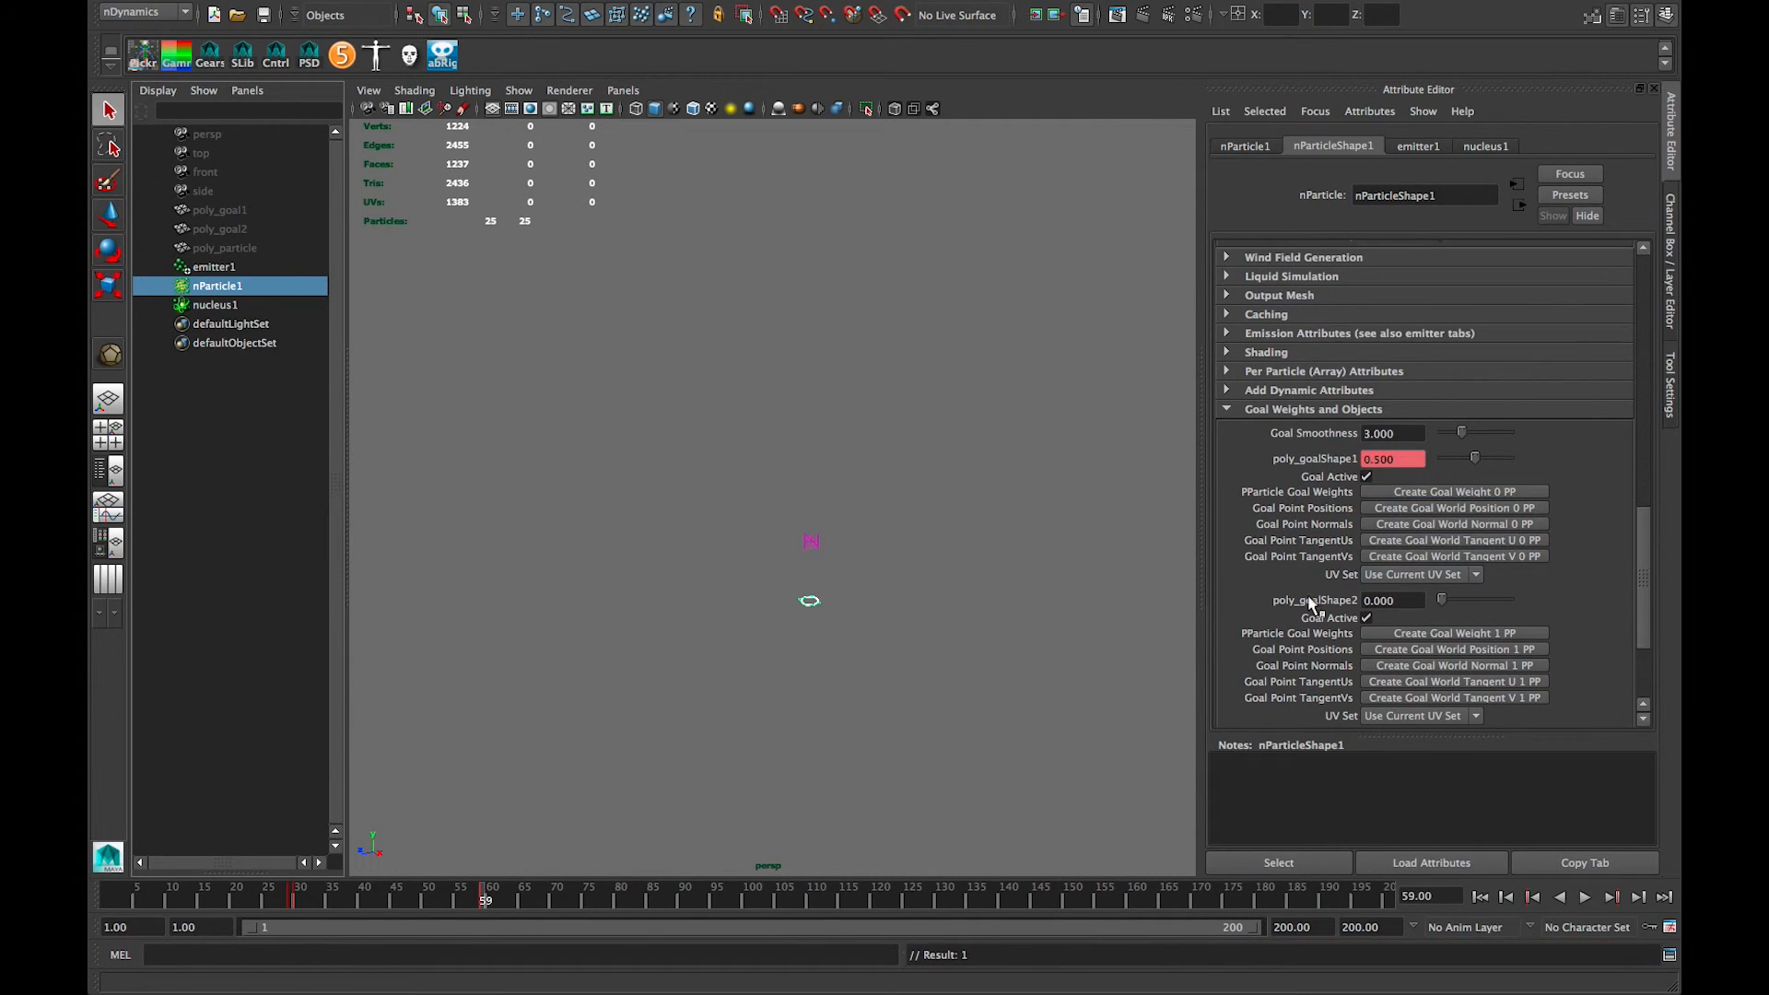
{"action": "right_click", "coordinate": [1316, 600]}
{"action": "left_click", "coordinate": [1362, 626]}
Step: Set the poly_goalShape1 goal weight to 0 on frame 60 and key it
{"action": "key", "text": "alt+period"}
{"action": "double_click", "coordinate": [1370, 459]}
{"action": "type", "text": "0"}
{"action": "key", "text": "Return"}
{"action": "right_click", "coordinate": [1304, 461]}
{"action": "left_click", "coordinate": [1363, 488]}
Step: Raise the poly_goalShape2 goal weight on frame 60 and key it
{"action": "double_click", "coordinate": [1403, 601]}
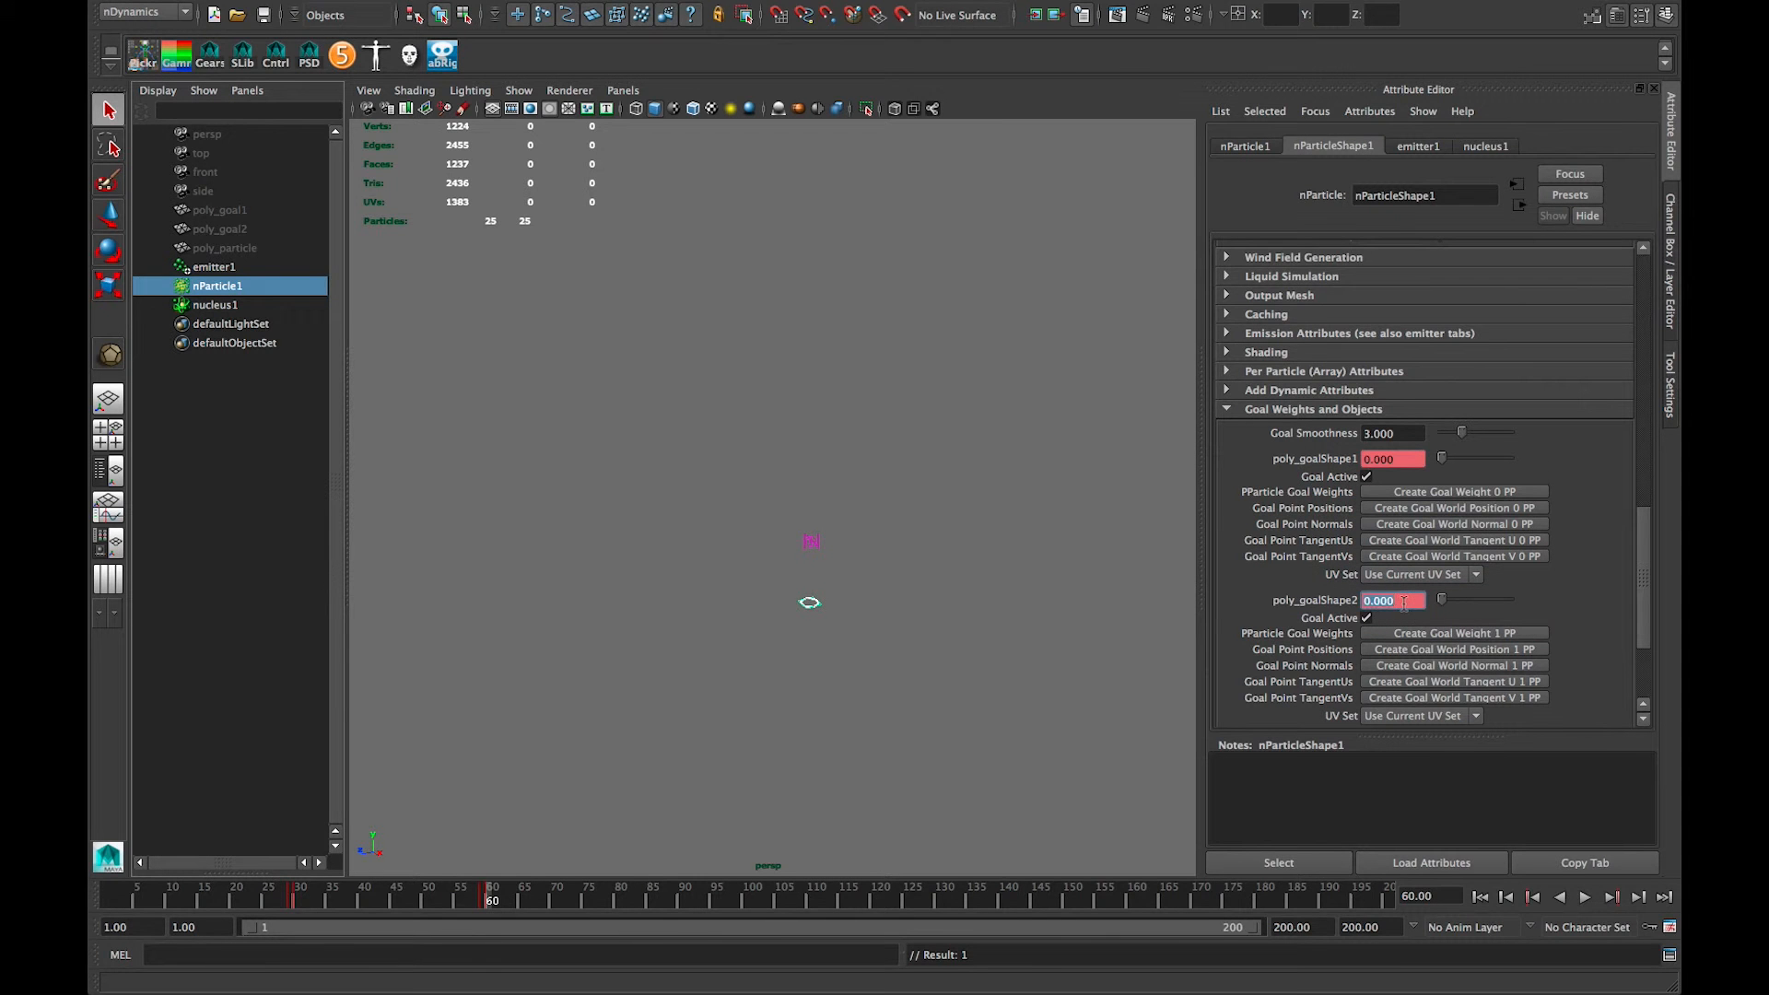
{"action": "right_click", "coordinate": [1330, 601]}
{"action": "left_click", "coordinate": [1375, 626]}
Step: Play the particle simulation from frame 1 to check the transition between the two goals, and return to the start
{"action": "left_click", "coordinate": [1480, 897]}
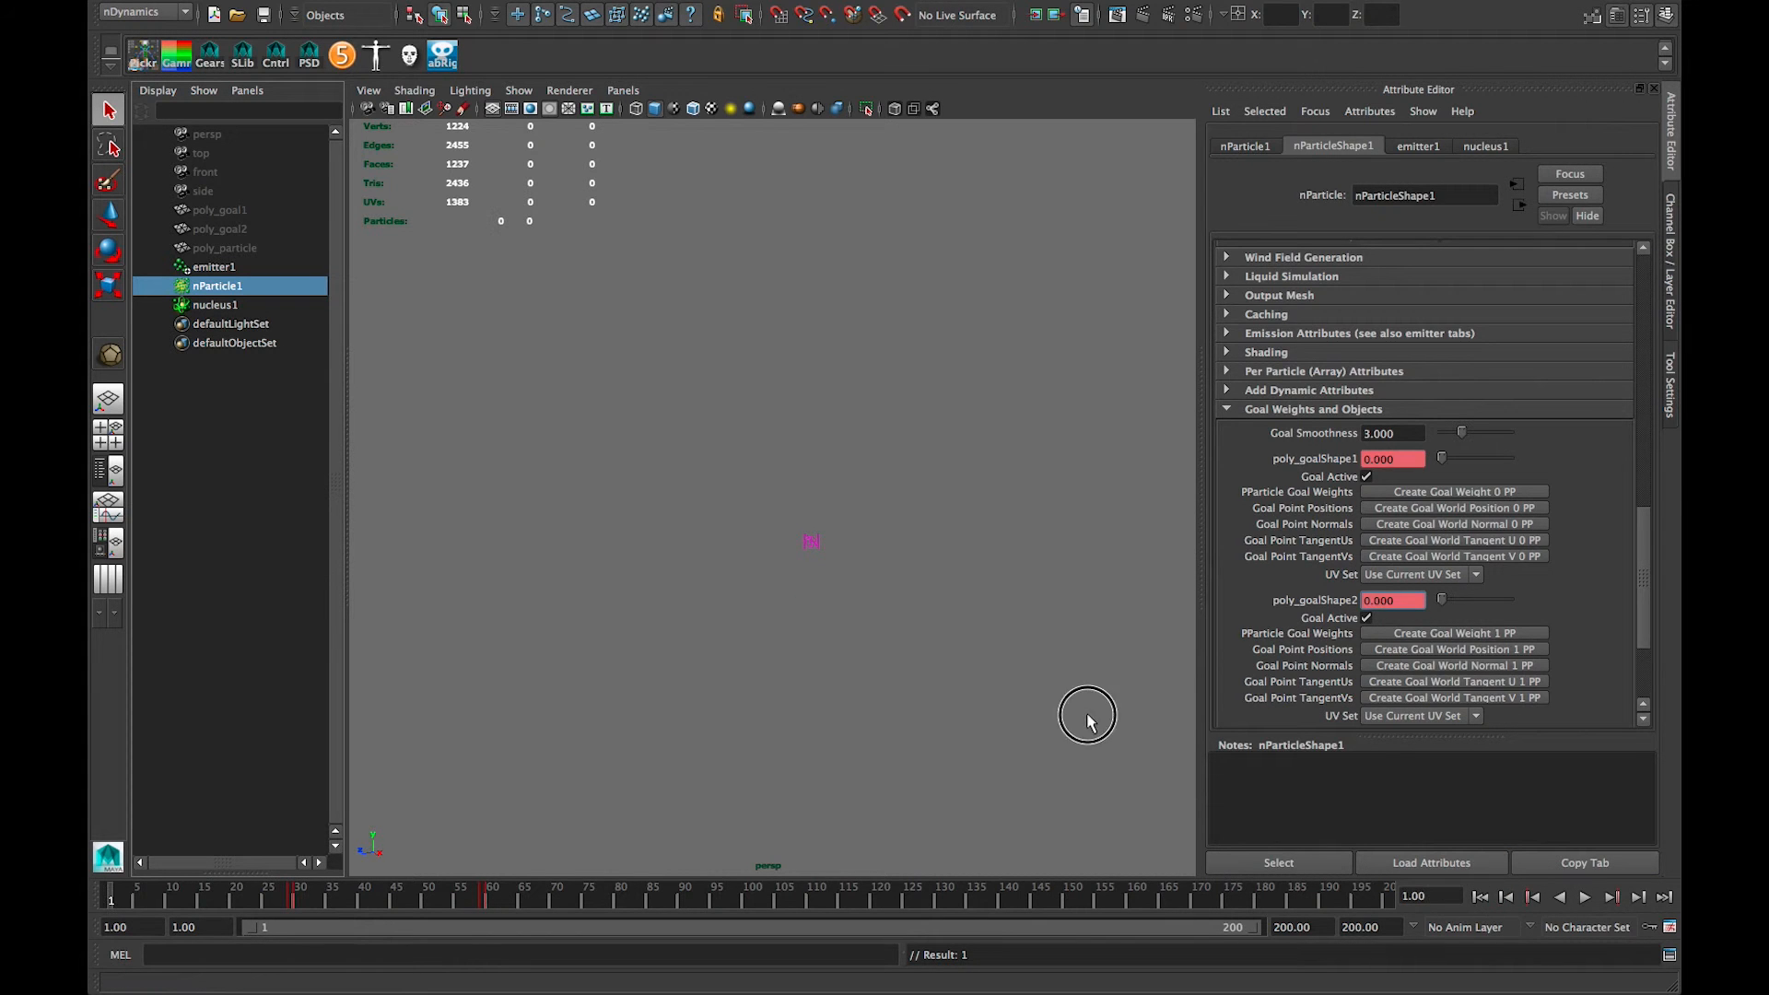
{"action": "left_click", "coordinate": [1090, 714]}
{"action": "left_click", "coordinate": [1585, 897]}
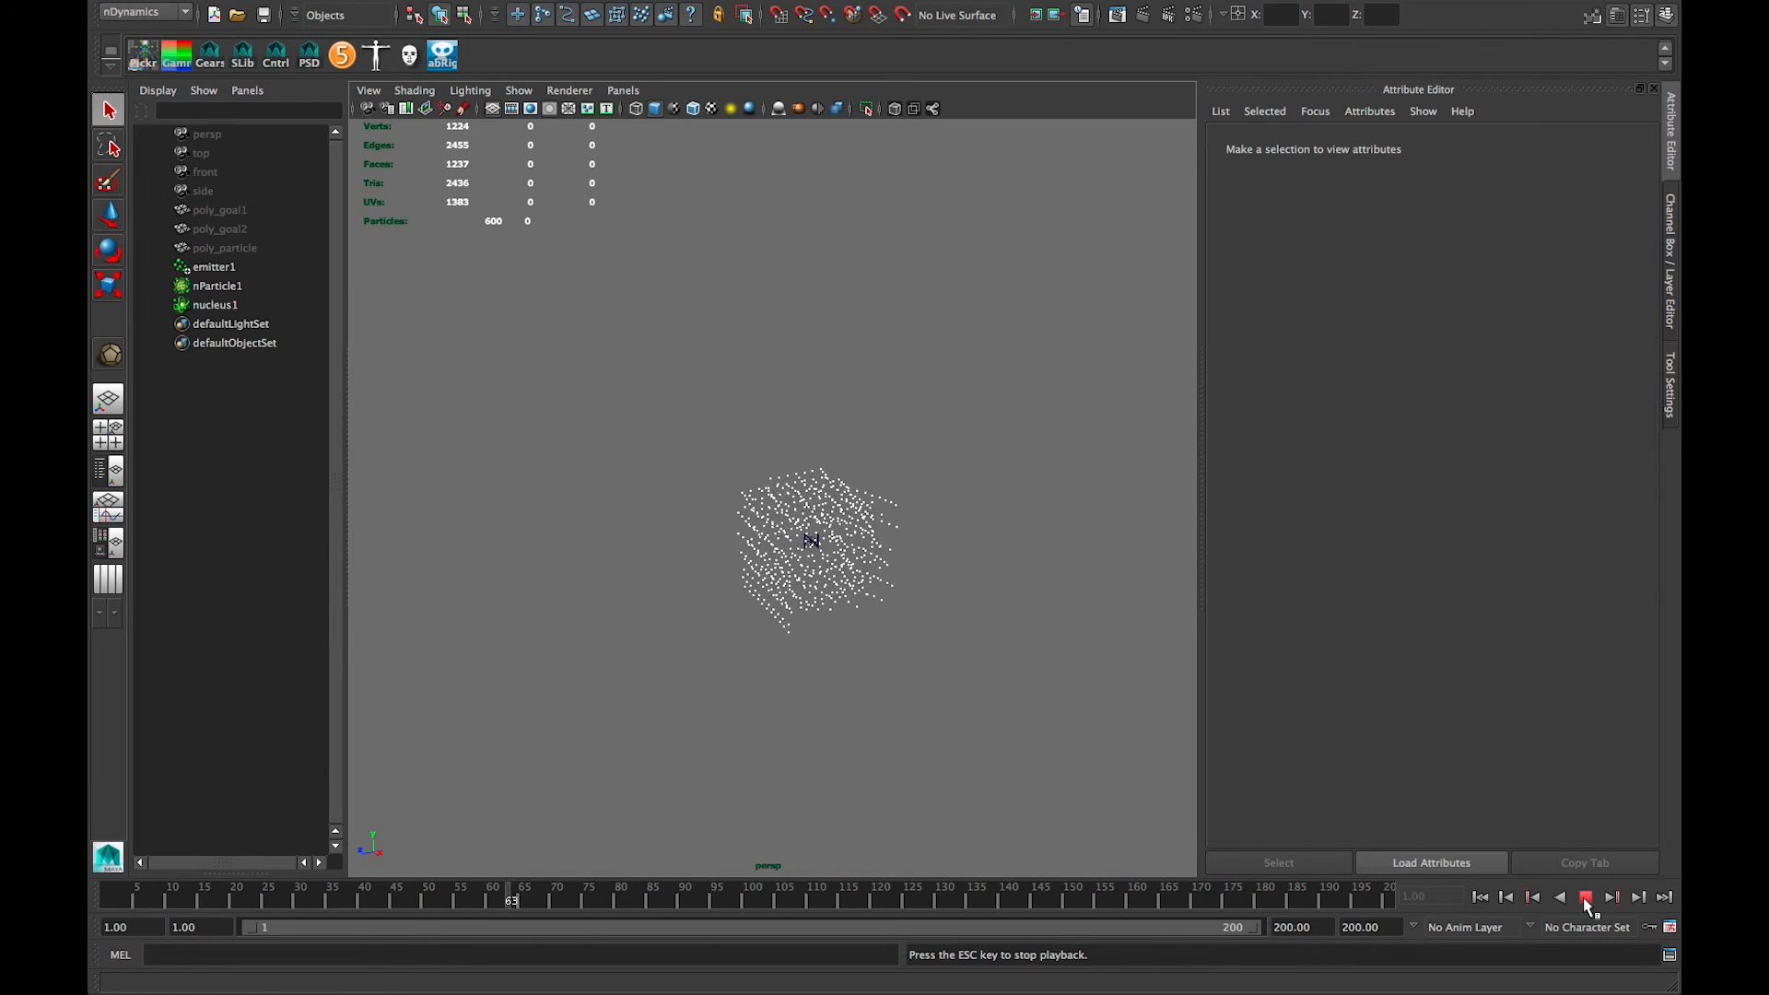
{"action": "left_click", "coordinate": [1584, 897]}
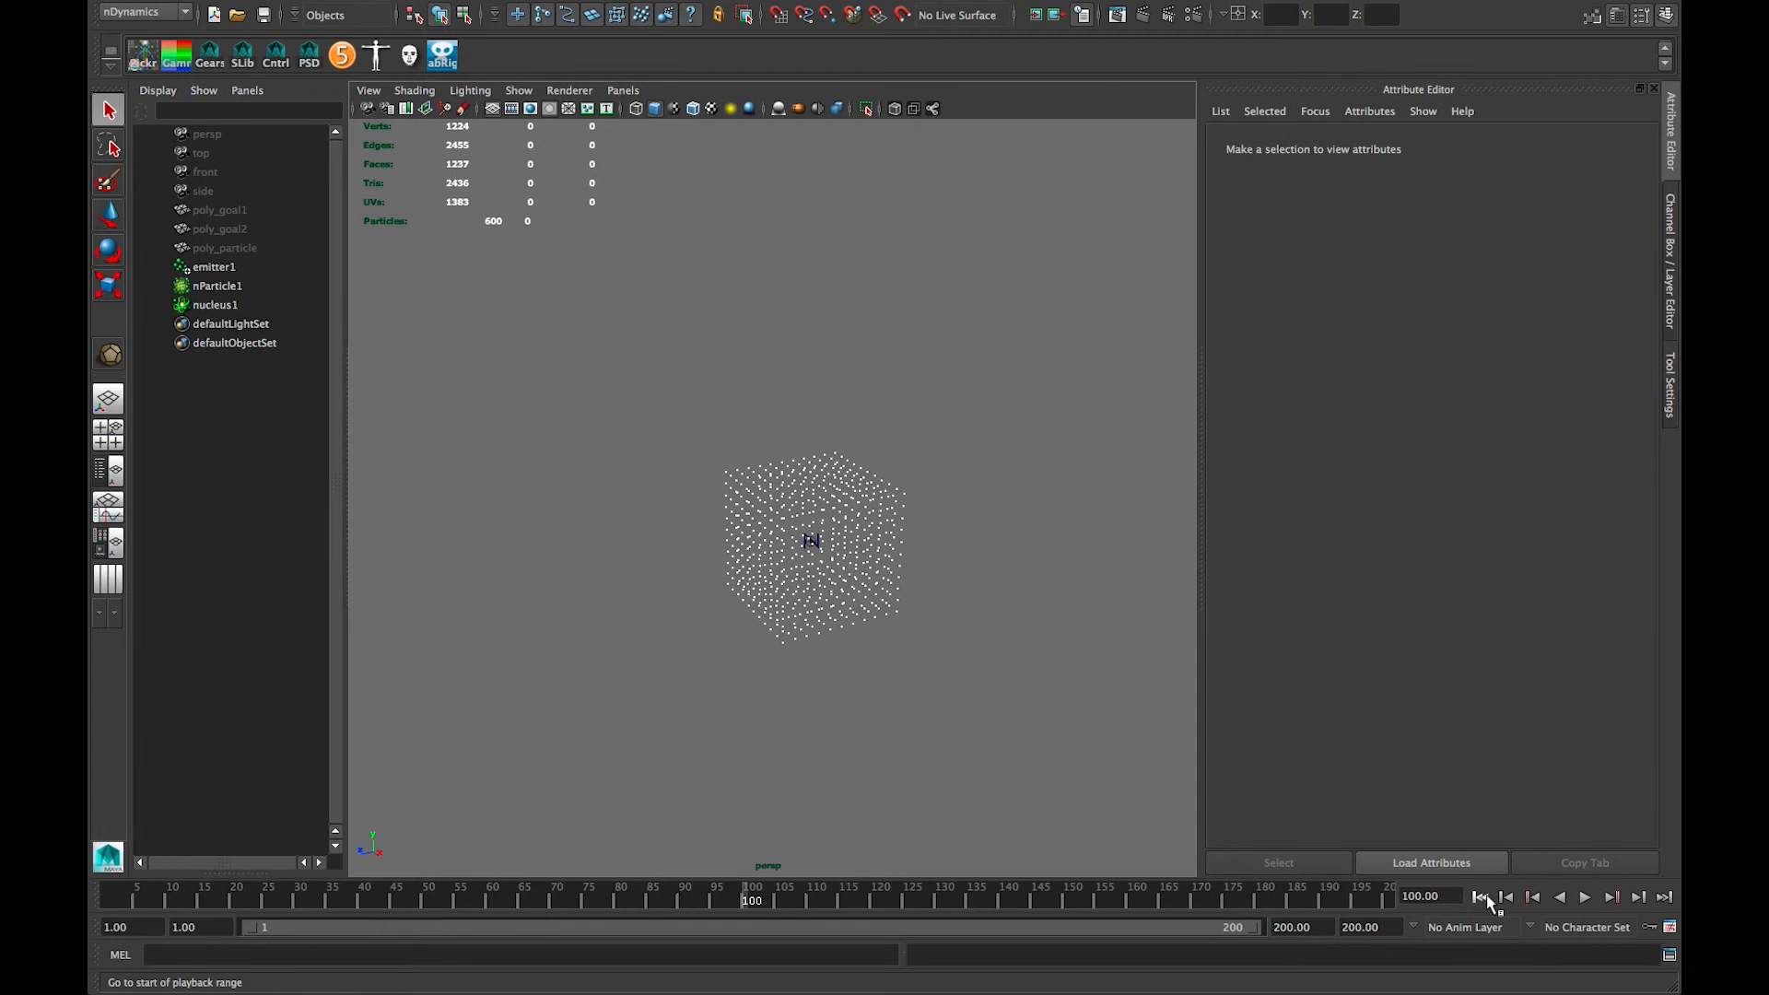
{"action": "left_click", "coordinate": [1479, 898]}
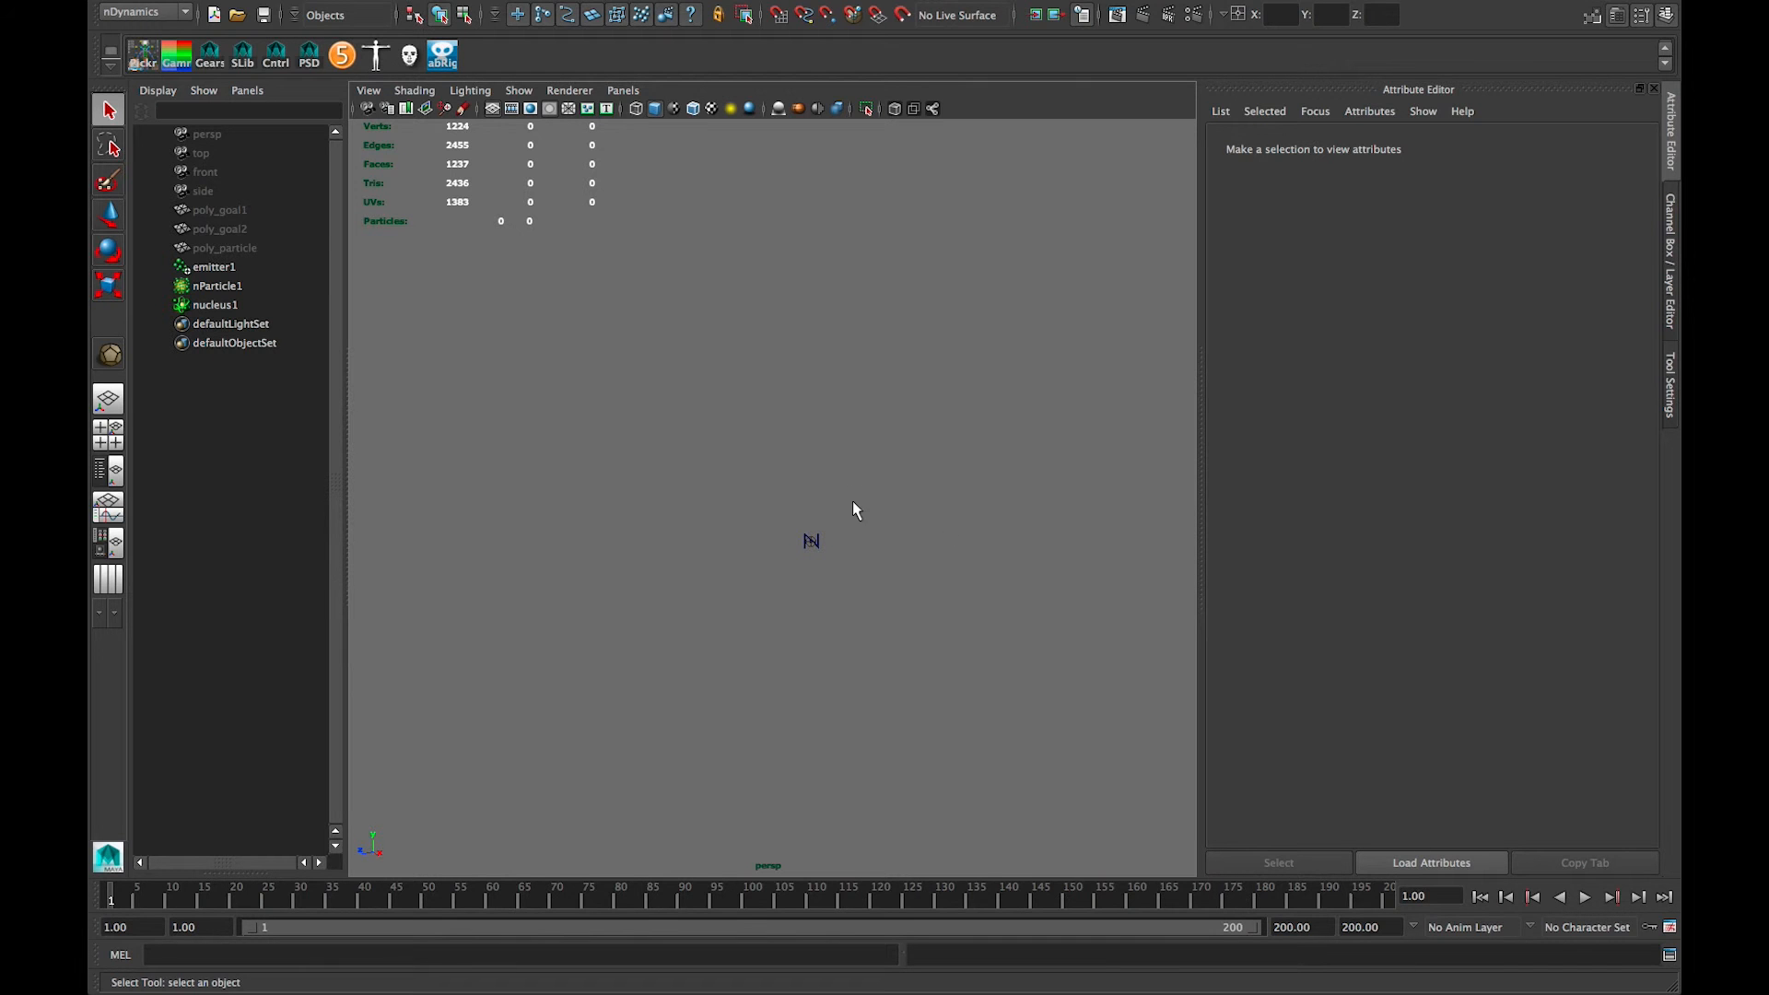
{"action": "left_click_drag", "start_coordinate": [159, 900], "coordinate": [88, 901]}
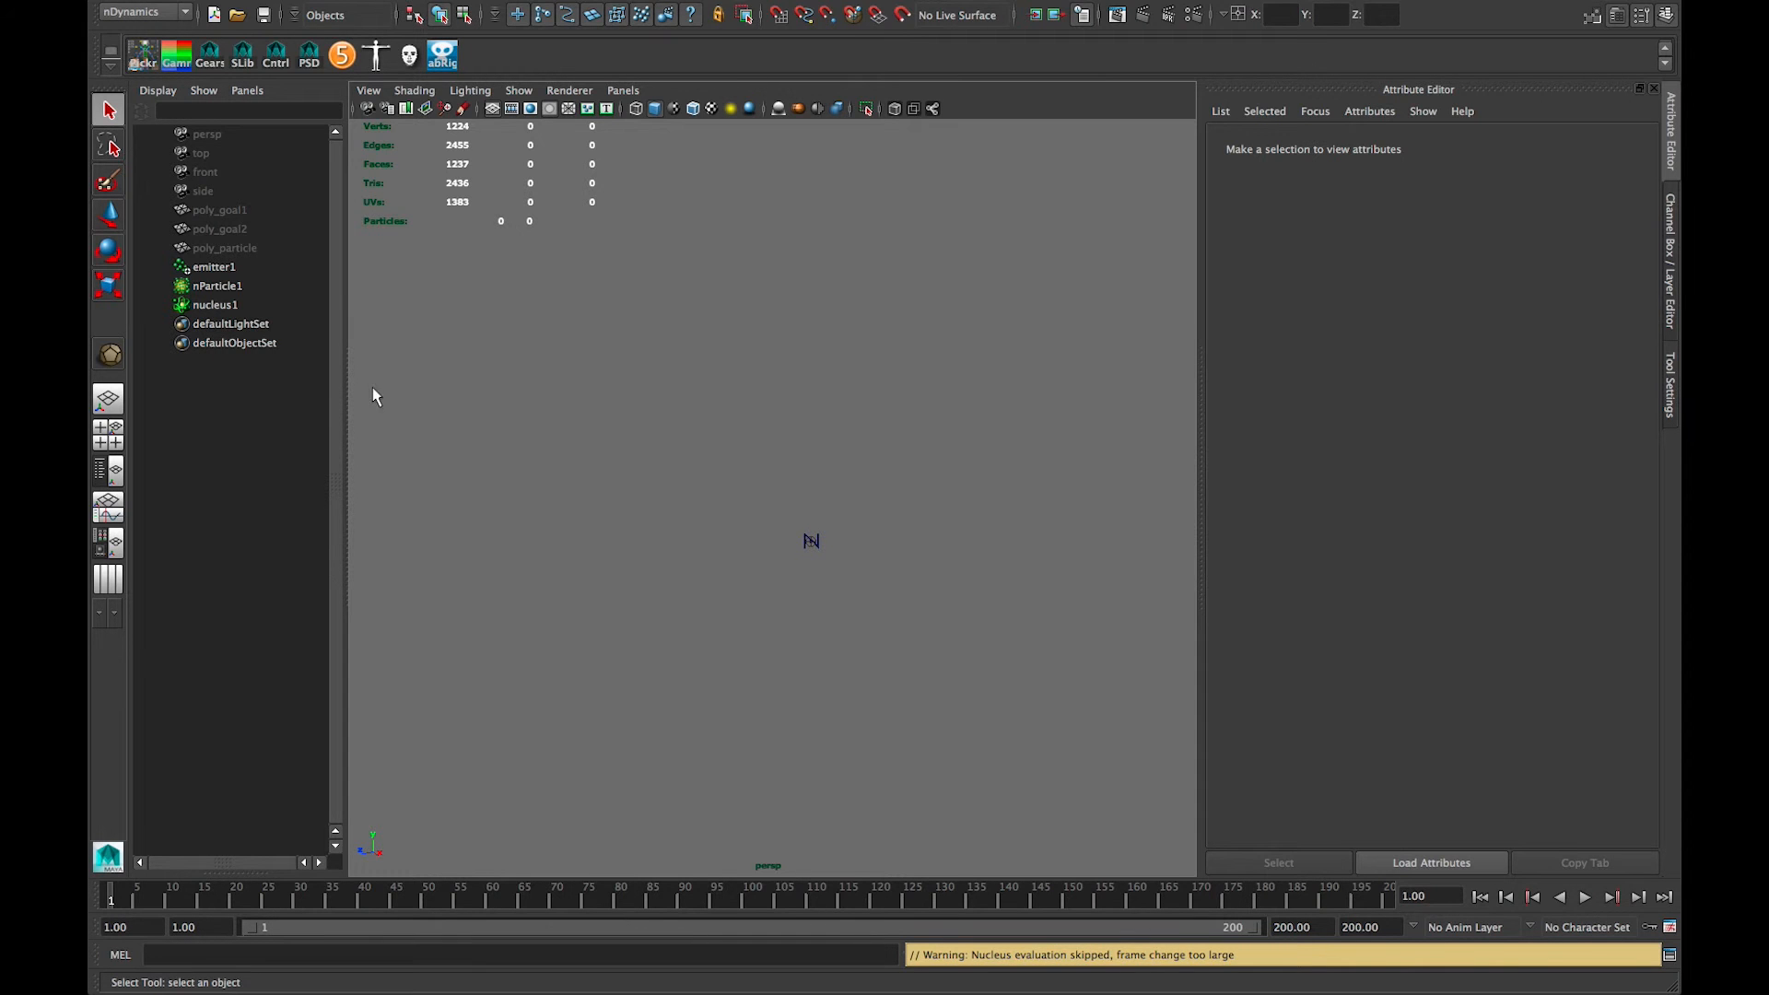
Step: Open the Instancer (Replacement) options for poly_particle and check the instancer name, instanced object and particle object nParticleShape1
{"action": "left_click", "coordinate": [219, 287]}
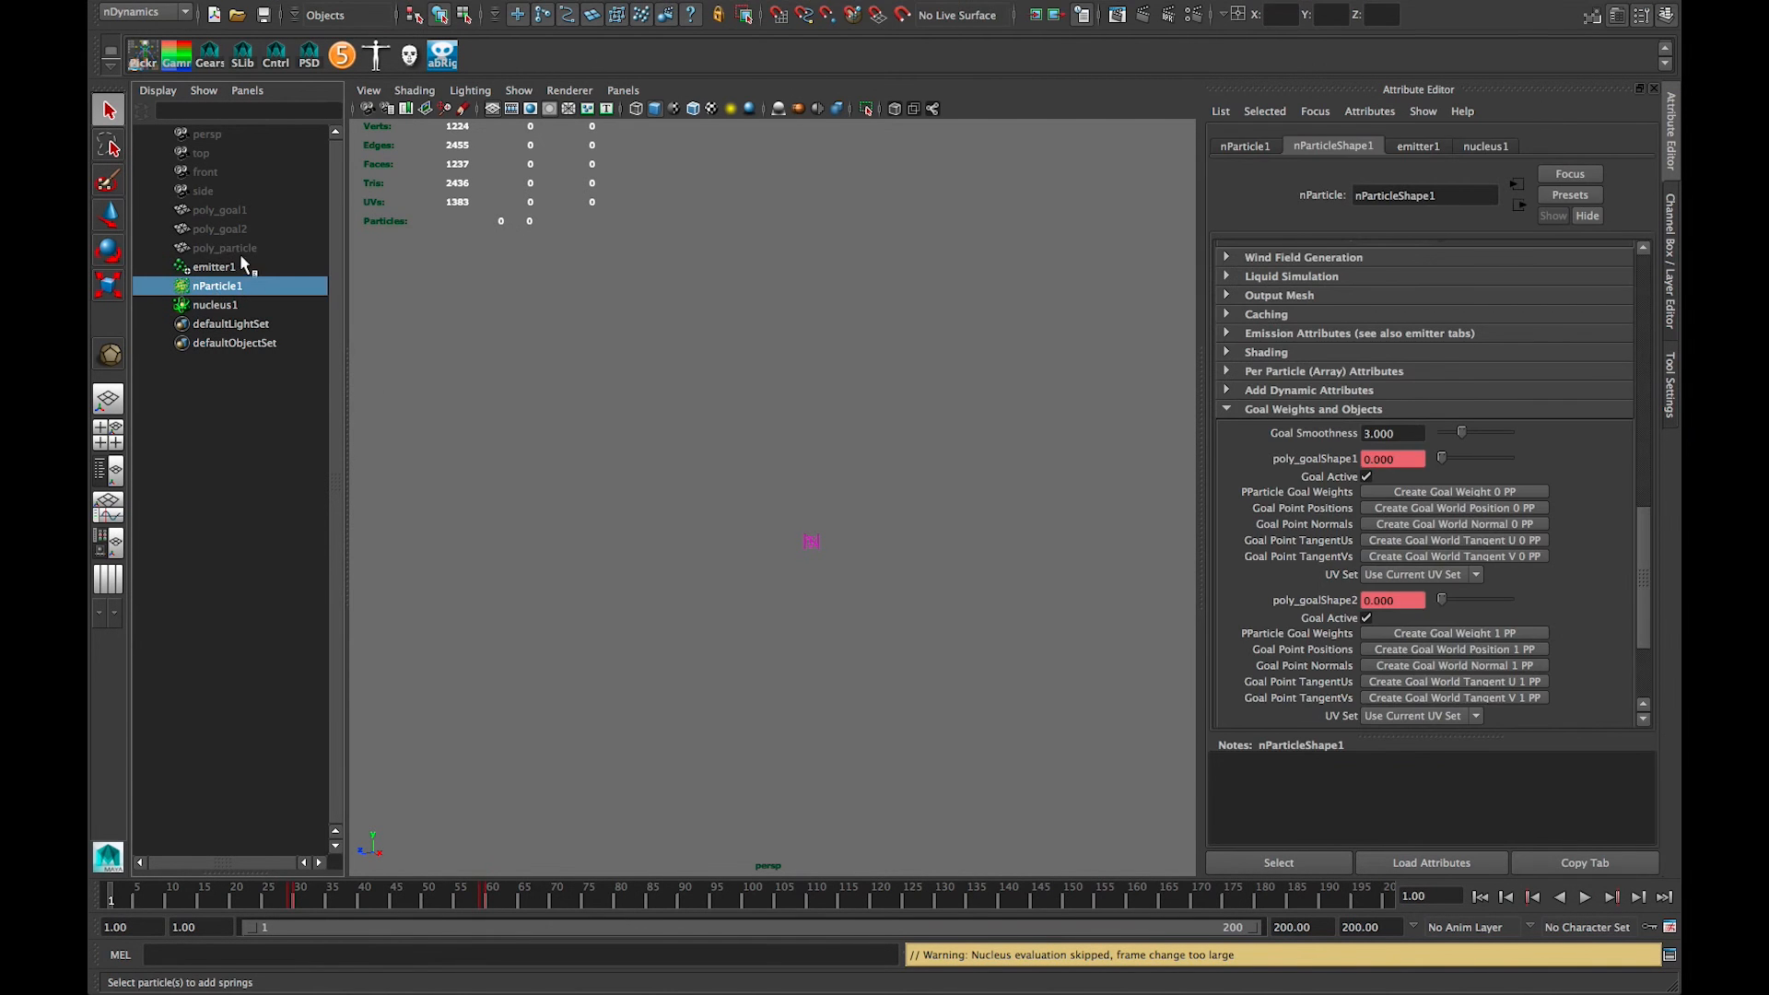
{"action": "left_click", "coordinate": [238, 248]}
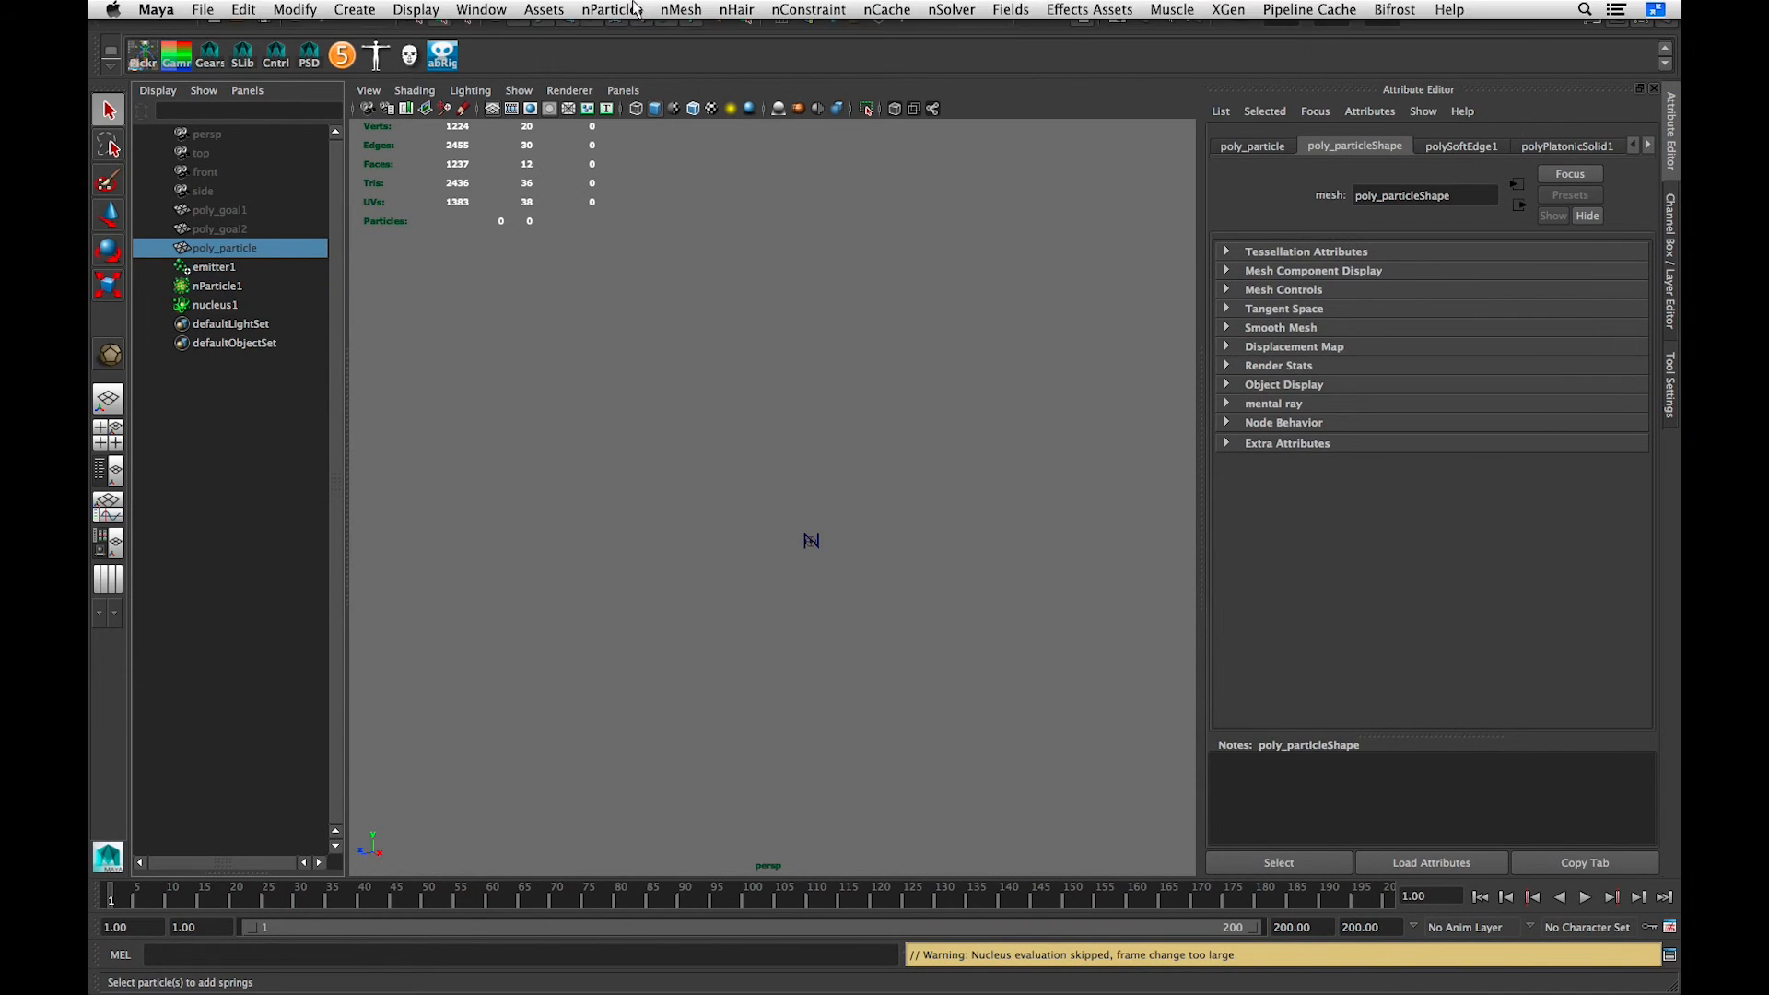
{"action": "left_click", "coordinate": [613, 9]}
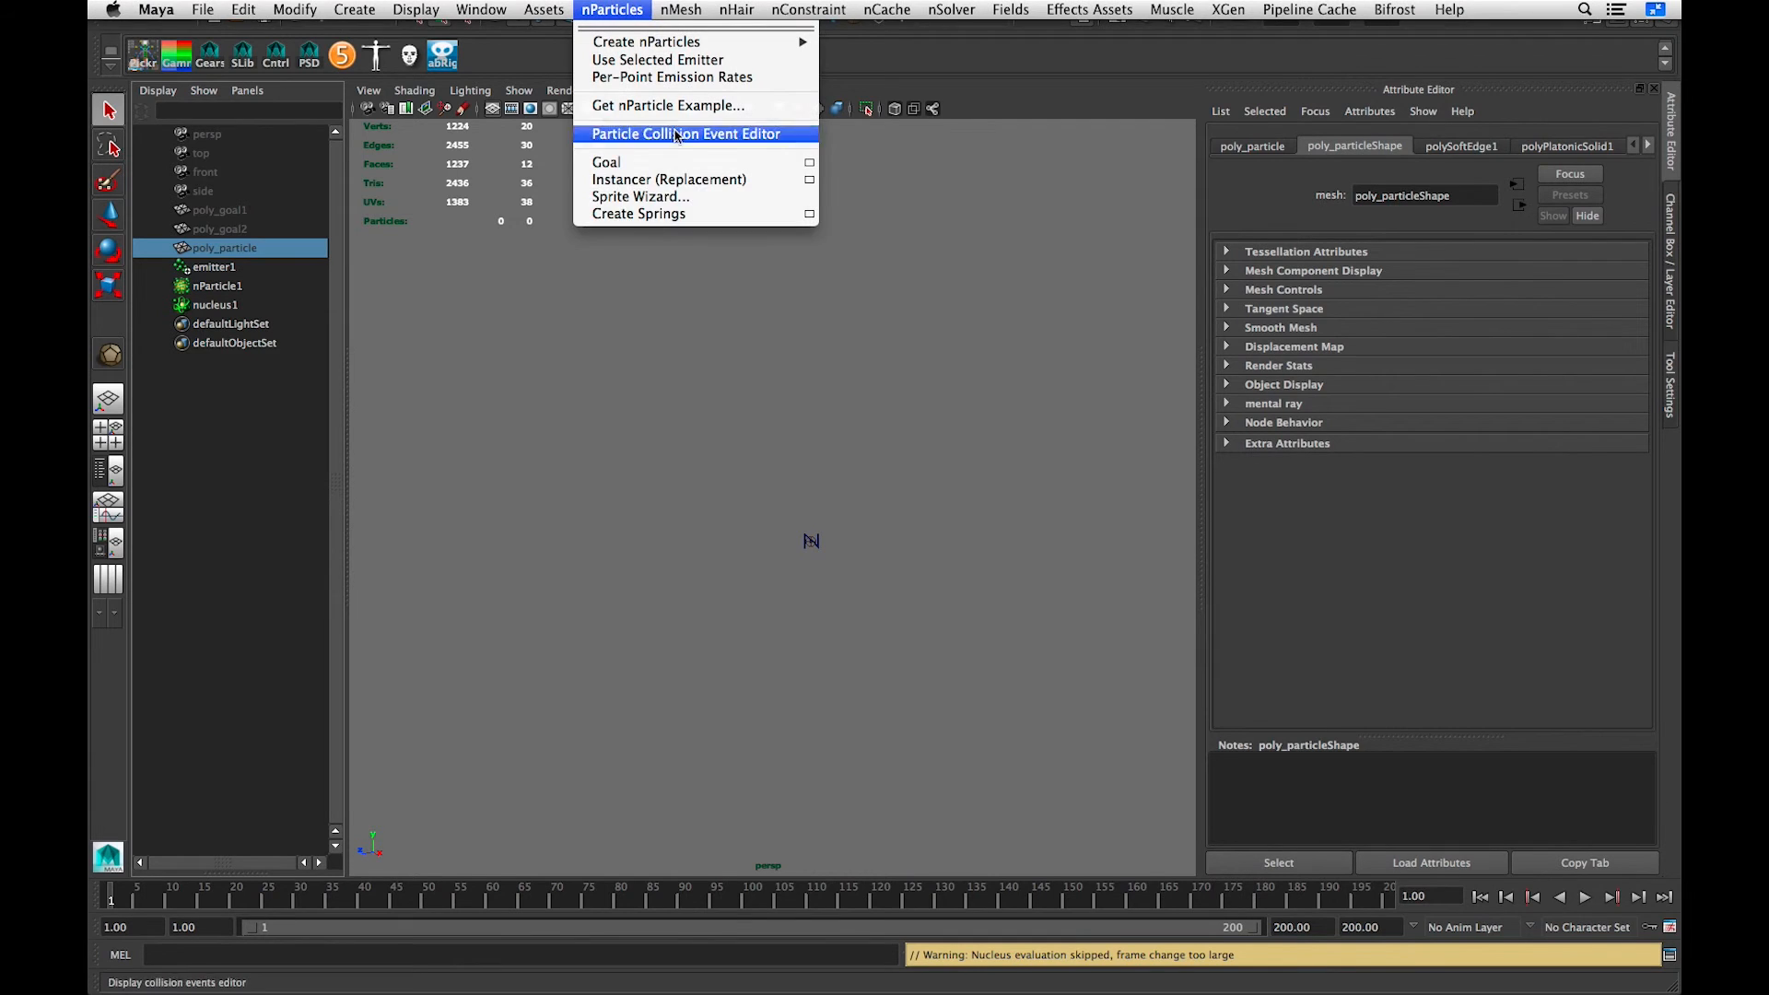
{"action": "left_click", "coordinate": [811, 181]}
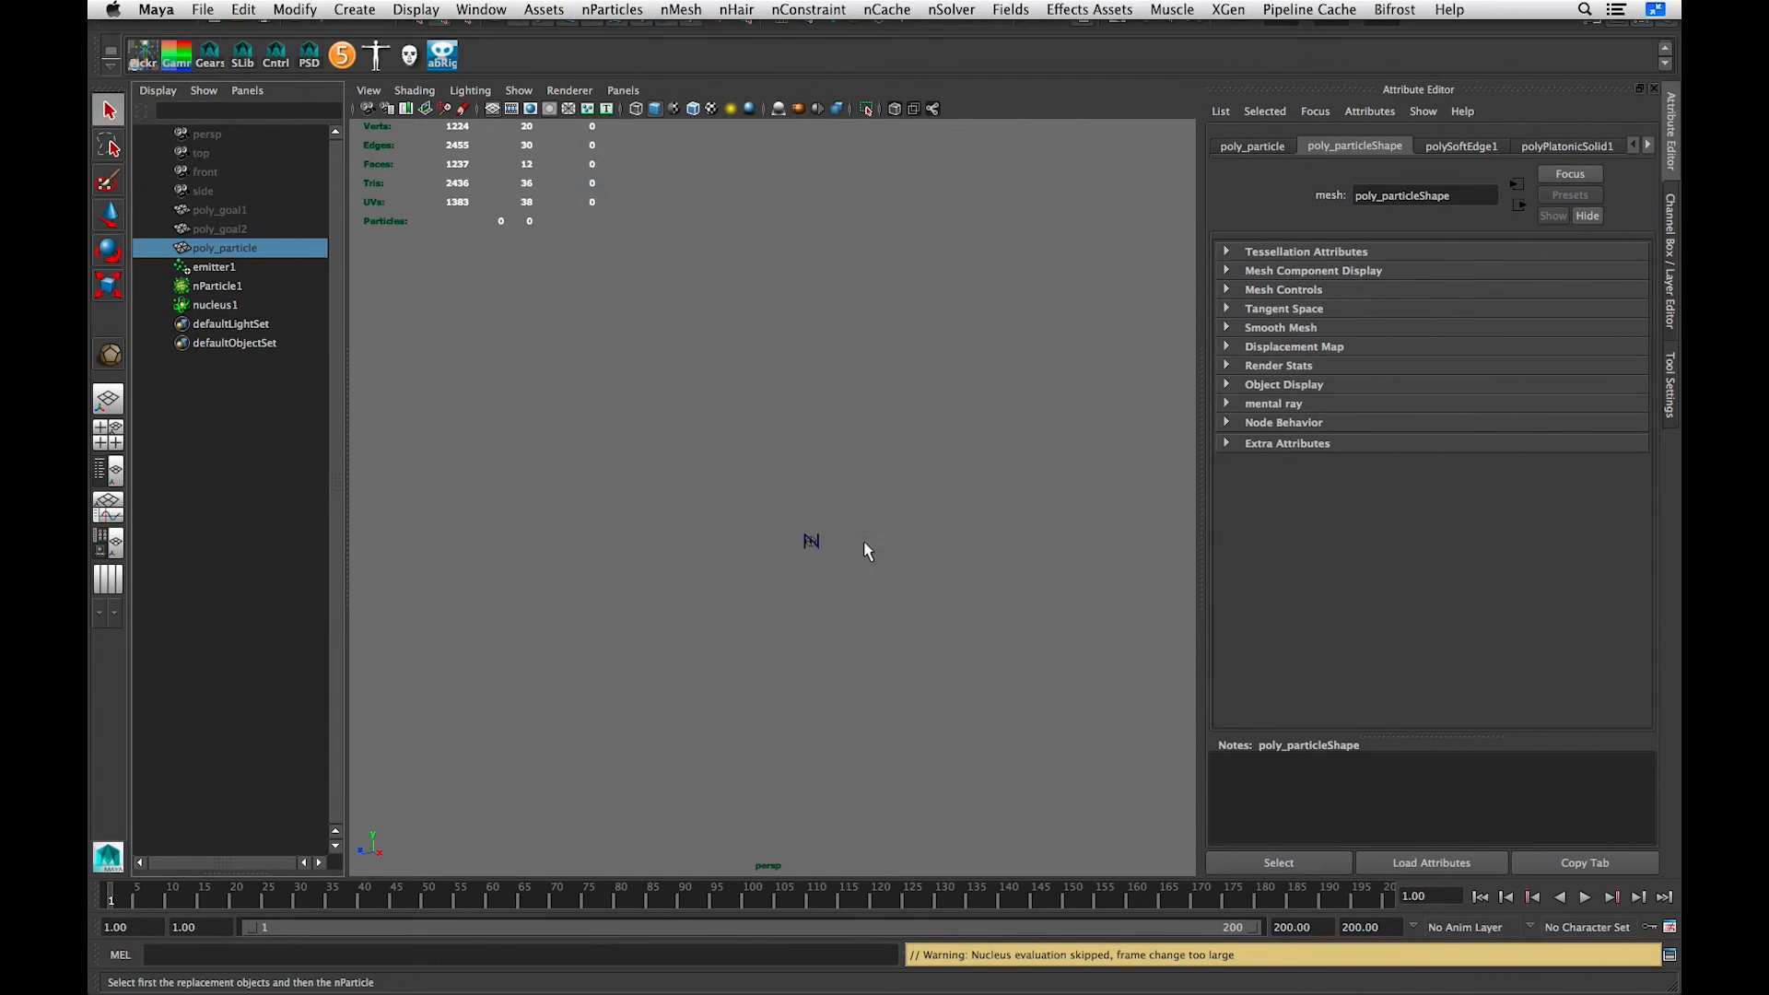
{"action": "left_click_drag", "start_coordinate": [782, 232], "coordinate": [638, 241]}
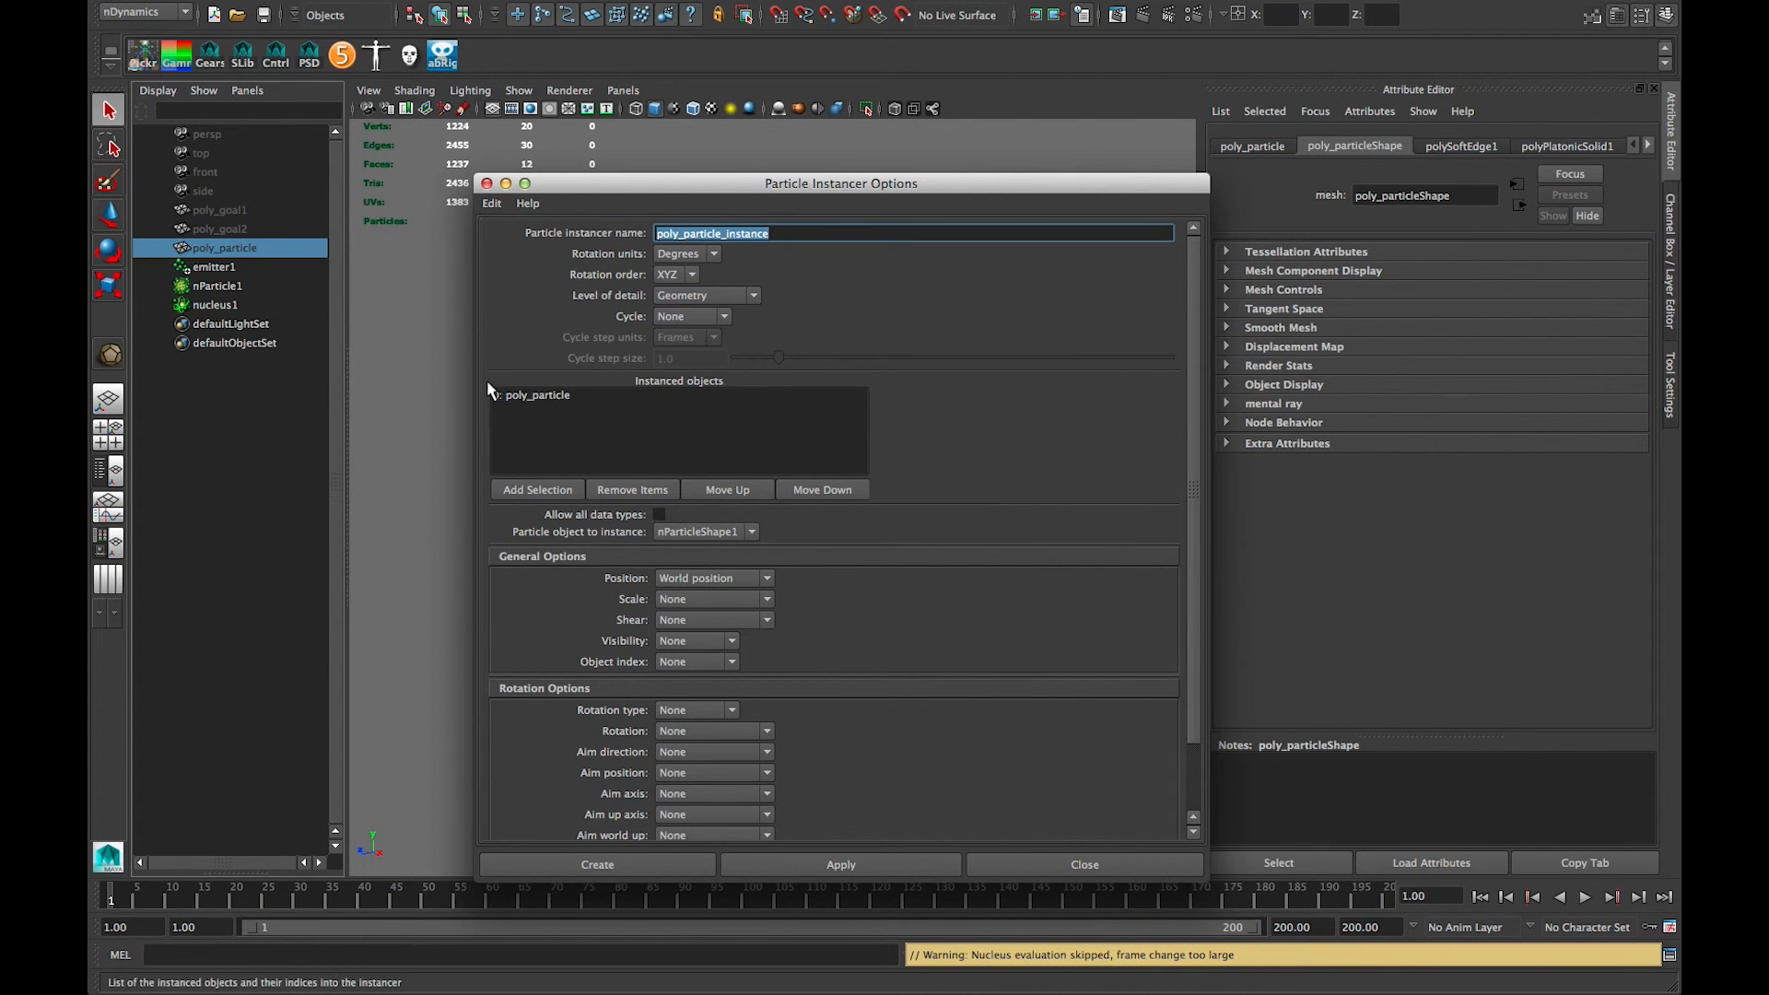
{"action": "left_click", "coordinate": [554, 395]}
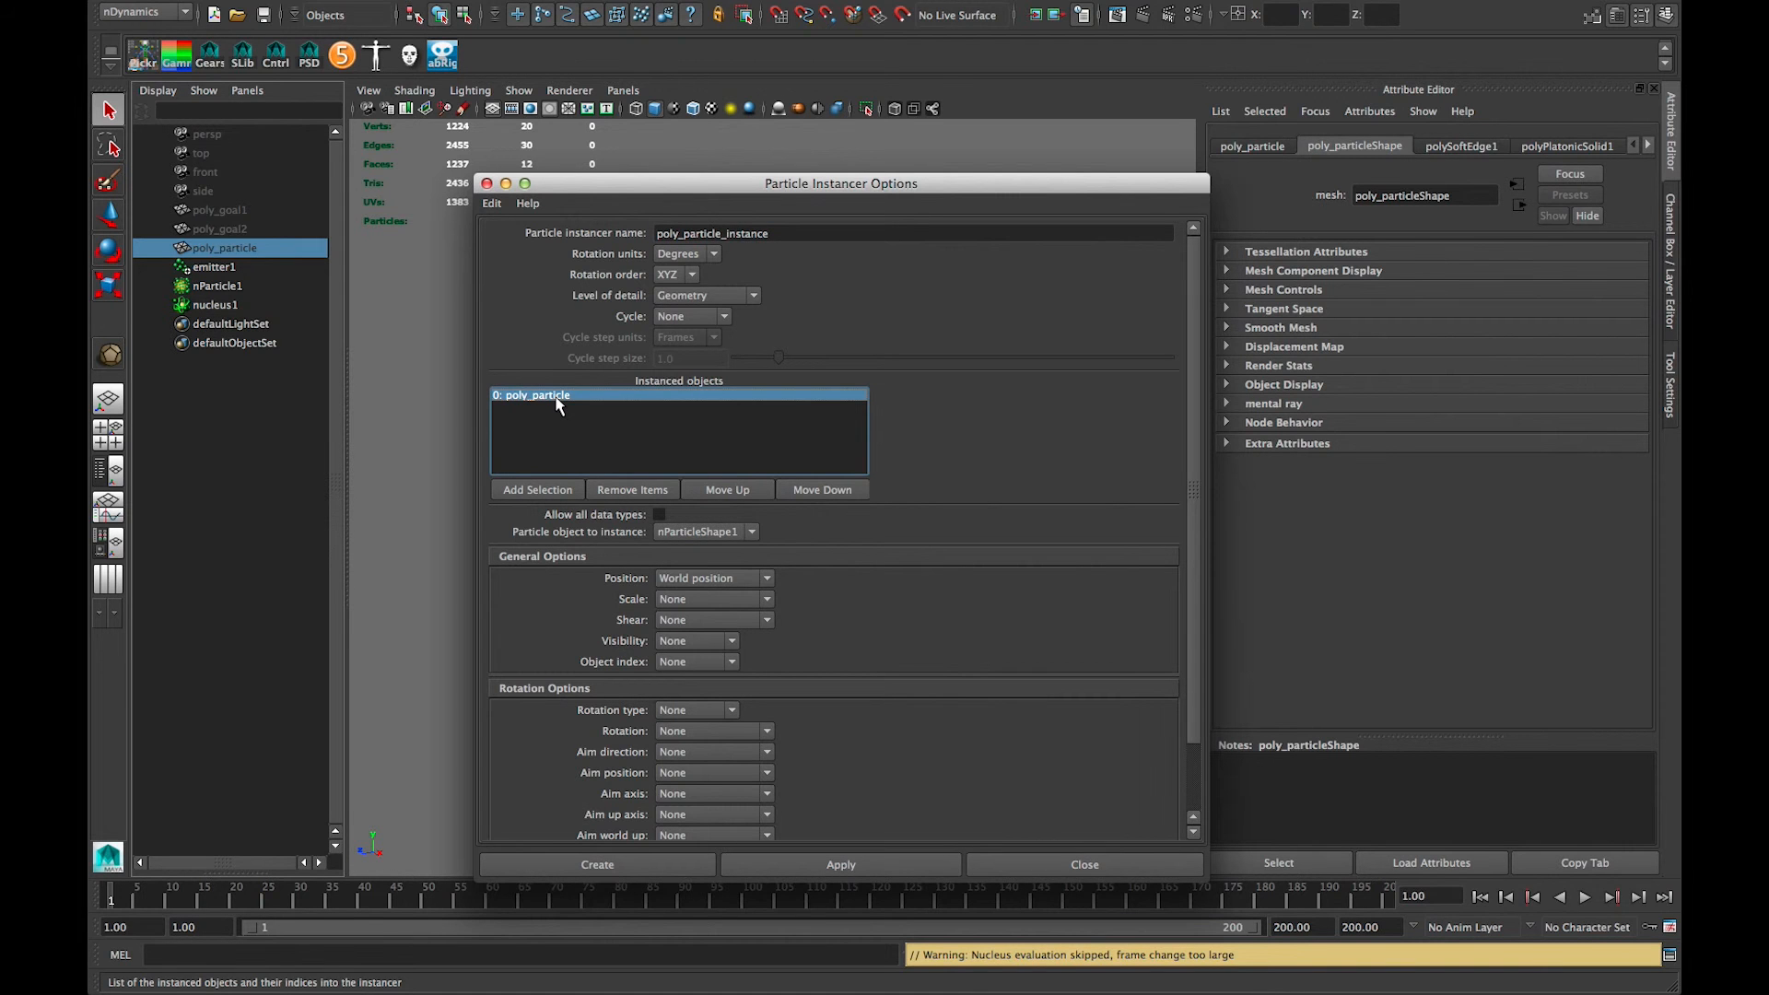
{"action": "left_click", "coordinate": [733, 532]}
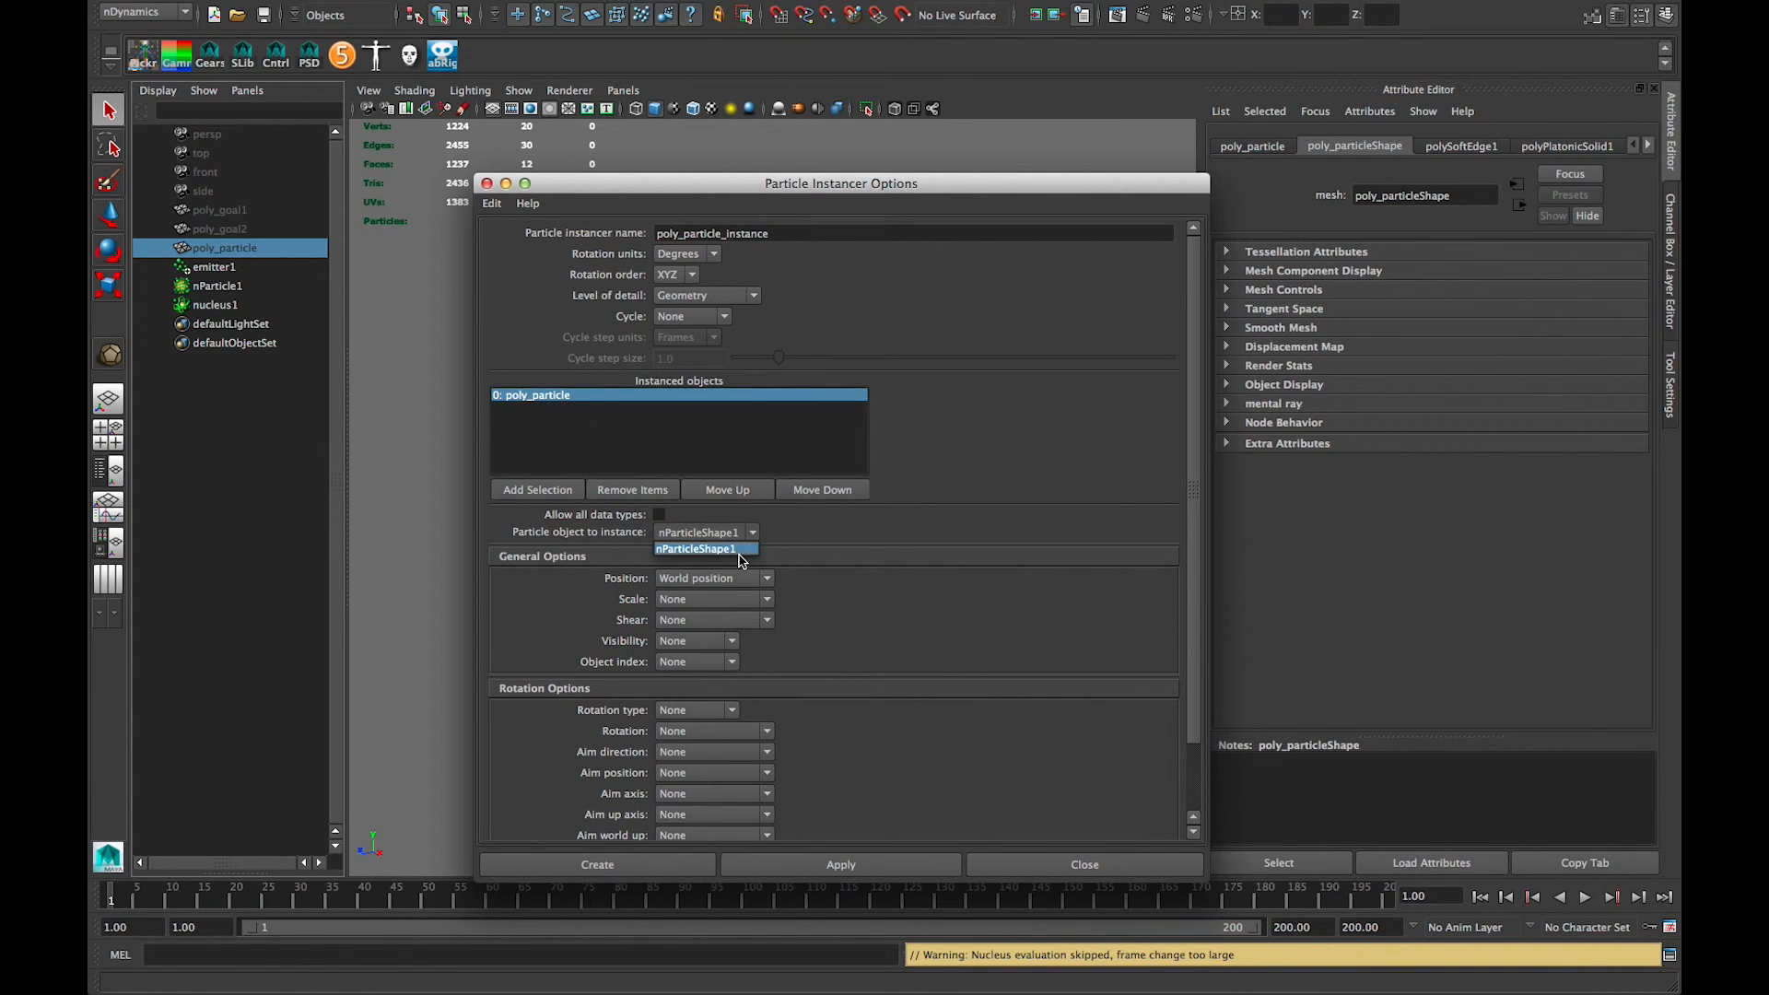
{"action": "left_click", "coordinate": [714, 552]}
Step: Check which rotation sources the particle instancer offers, and close its options without creating an instancer
{"action": "scroll", "coordinate": [881, 652], "scroll_direction": "down", "scroll_amount": 2}
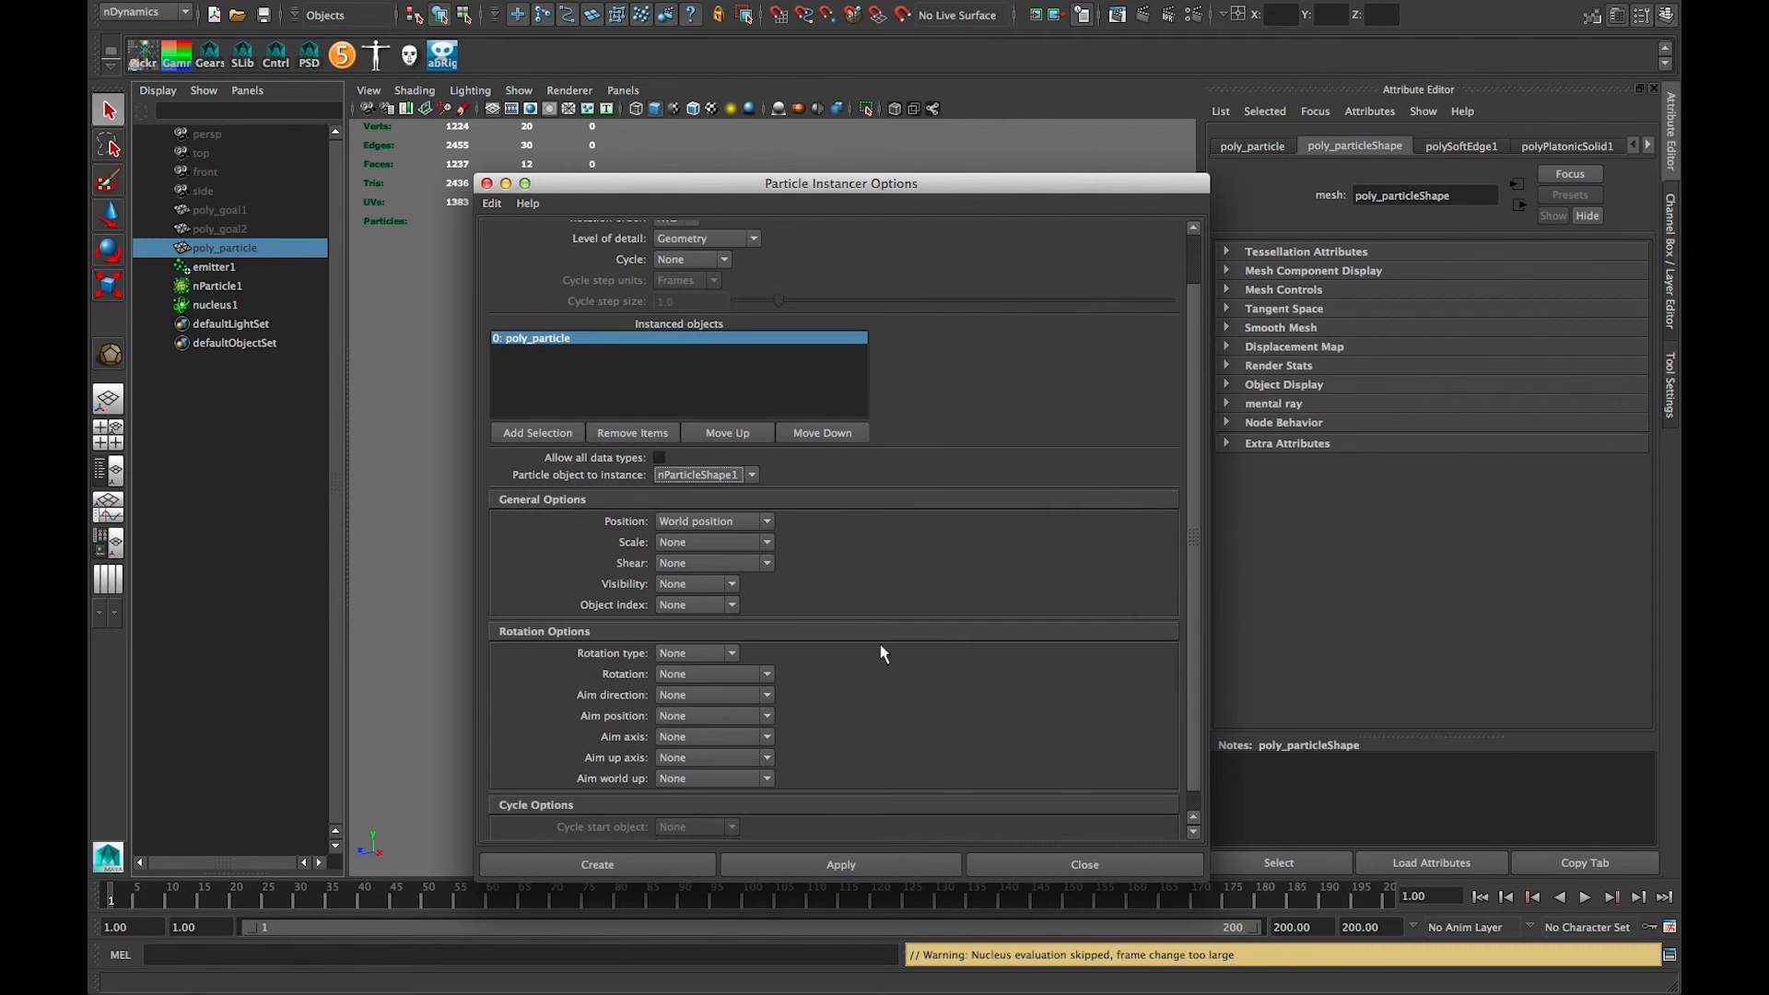
{"action": "scroll", "coordinate": [938, 643], "scroll_direction": "down", "scroll_amount": 1}
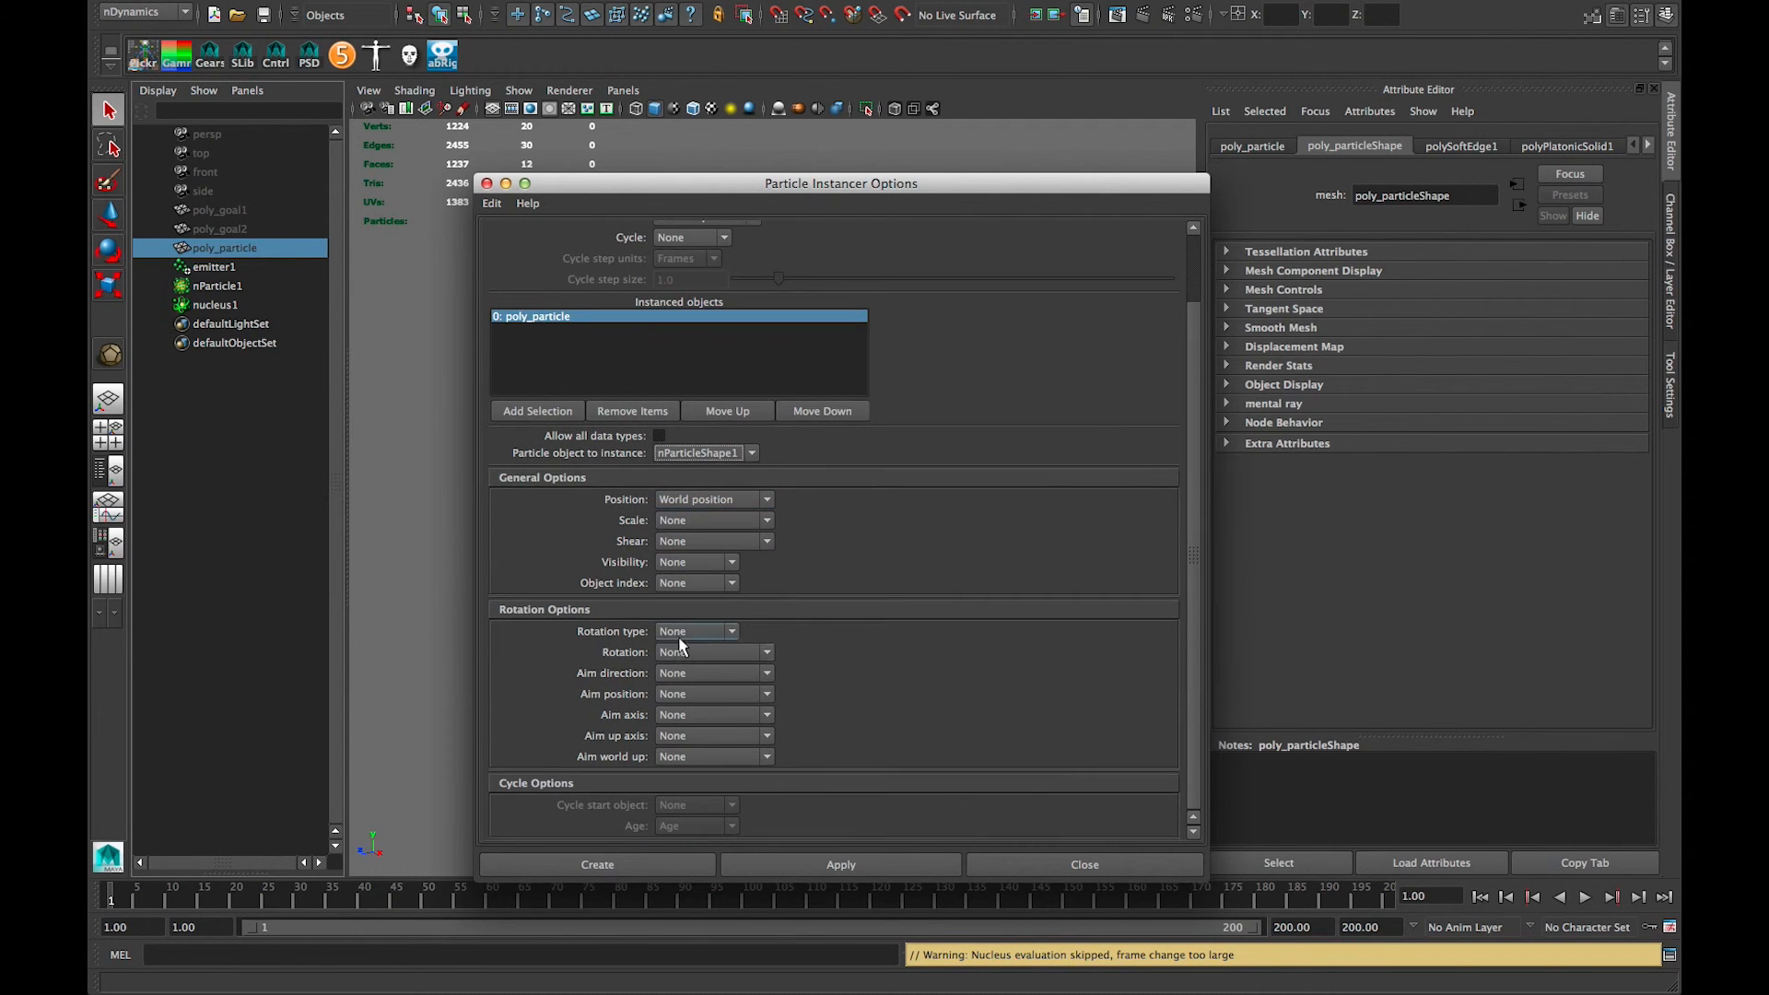
{"action": "left_click", "coordinate": [700, 652]}
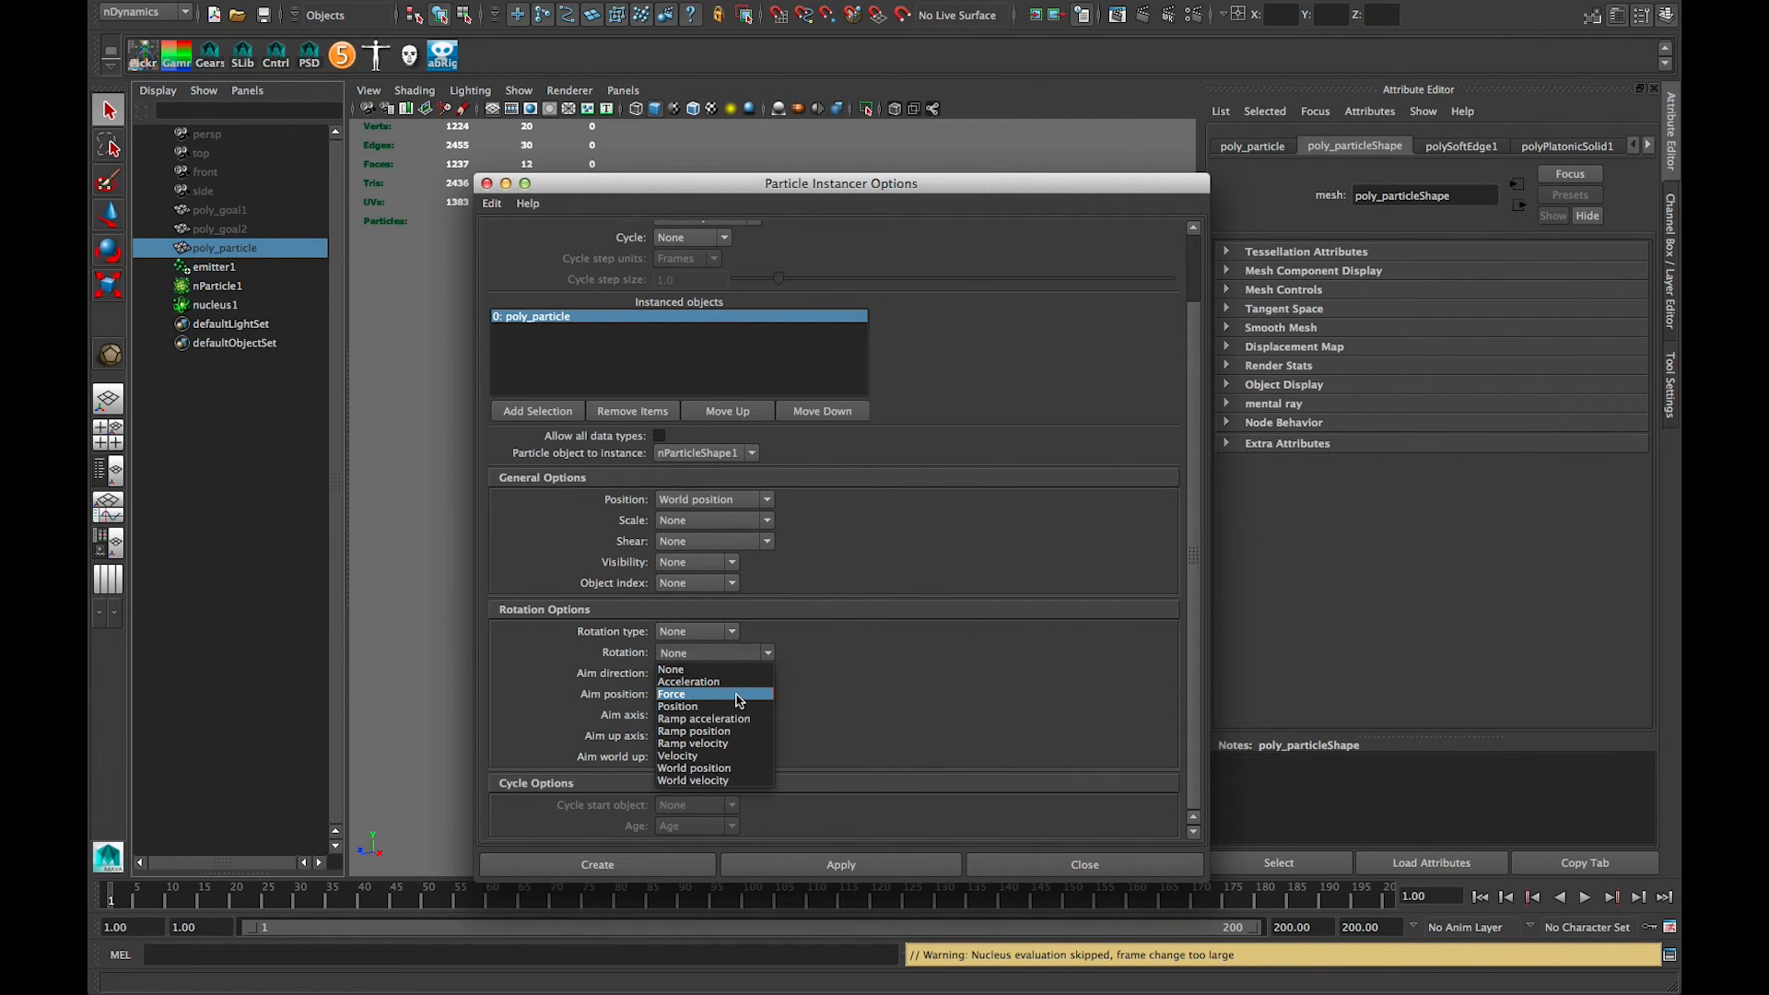
{"action": "left_click", "coordinate": [887, 642]}
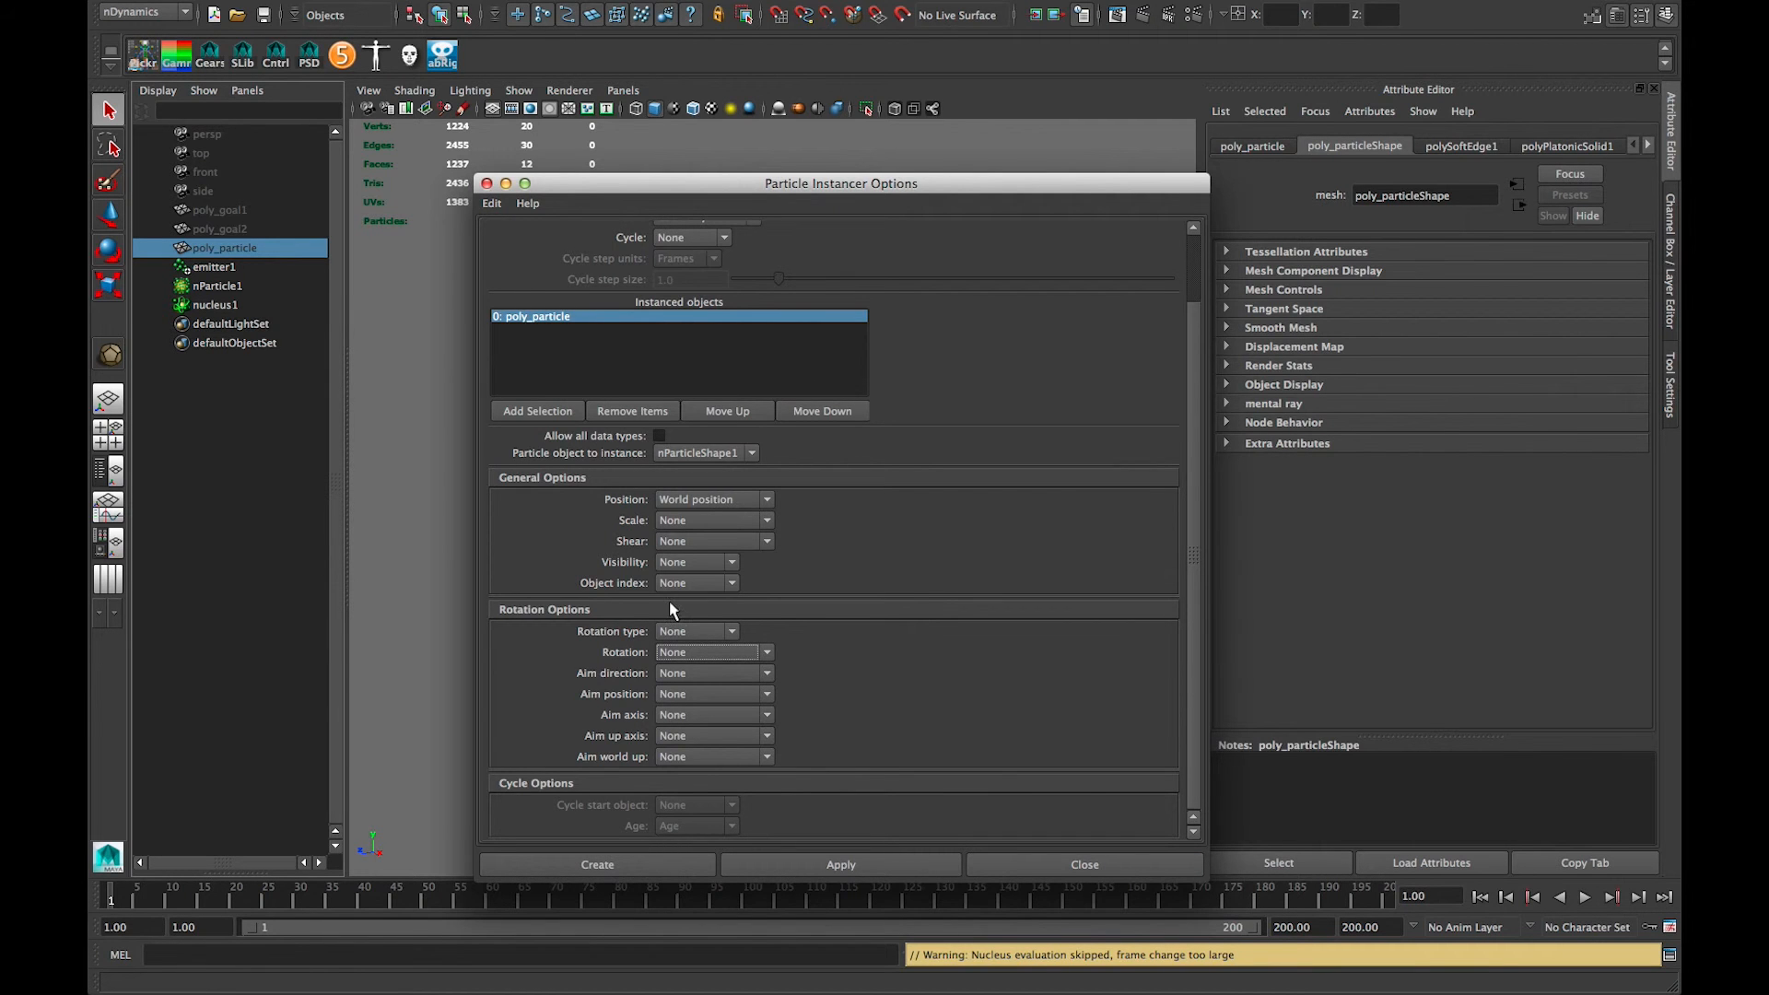
{"action": "left_click", "coordinate": [1101, 866]}
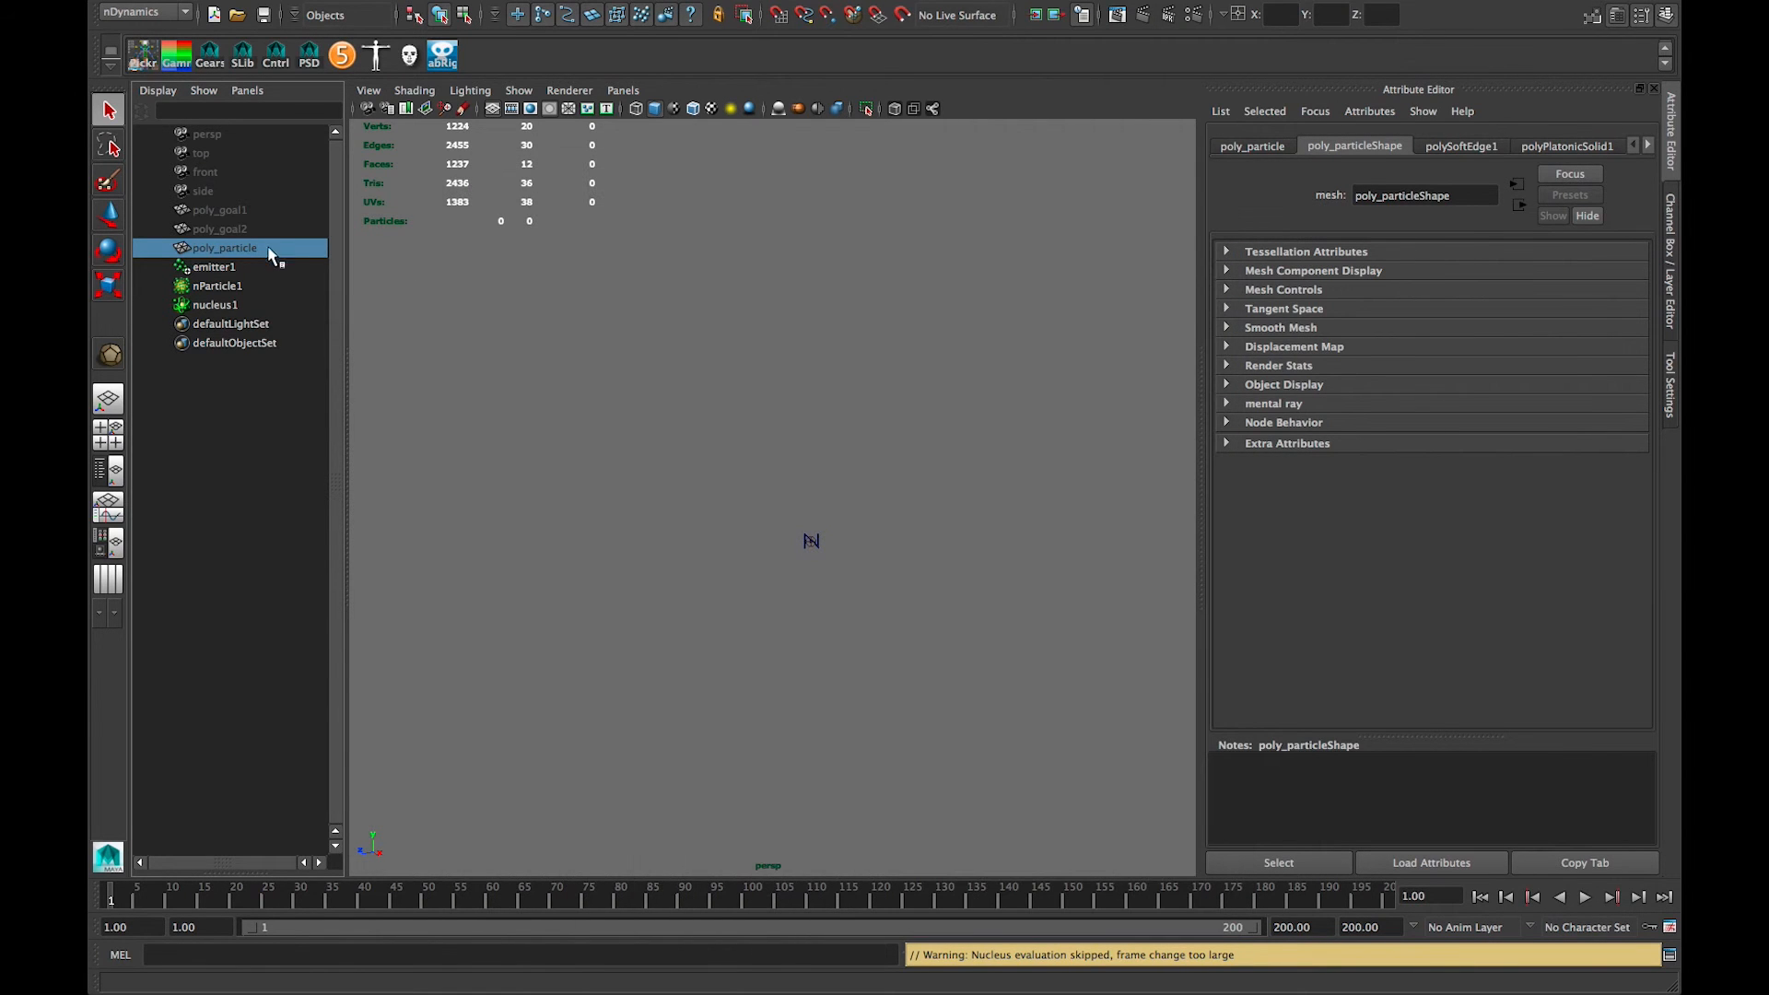
Step: Enable Compute Rotation for nParticleShape1
{"action": "left_click", "coordinate": [208, 285]}
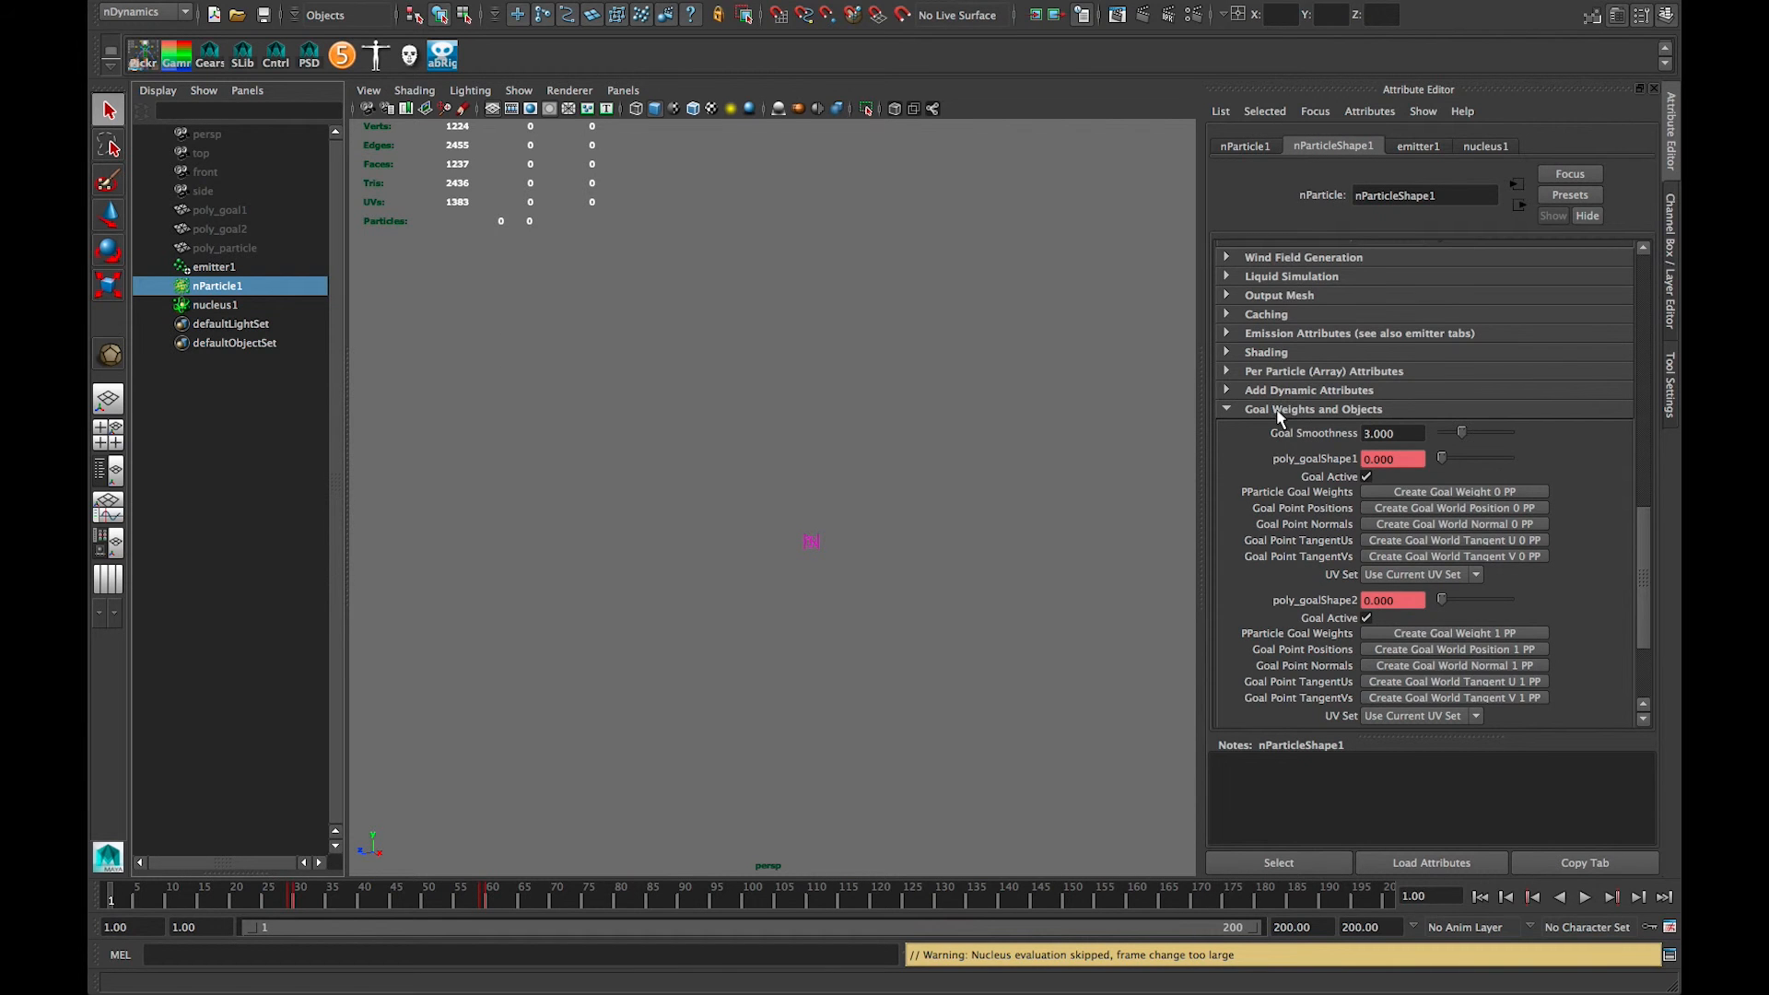
{"action": "scroll", "coordinate": [1278, 407], "scroll_direction": "down", "scroll_amount": 3}
{"action": "scroll", "coordinate": [1312, 715], "scroll_direction": "up", "scroll_amount": 5}
{"action": "scroll", "coordinate": [1313, 590], "scroll_direction": "up", "scroll_amount": 4}
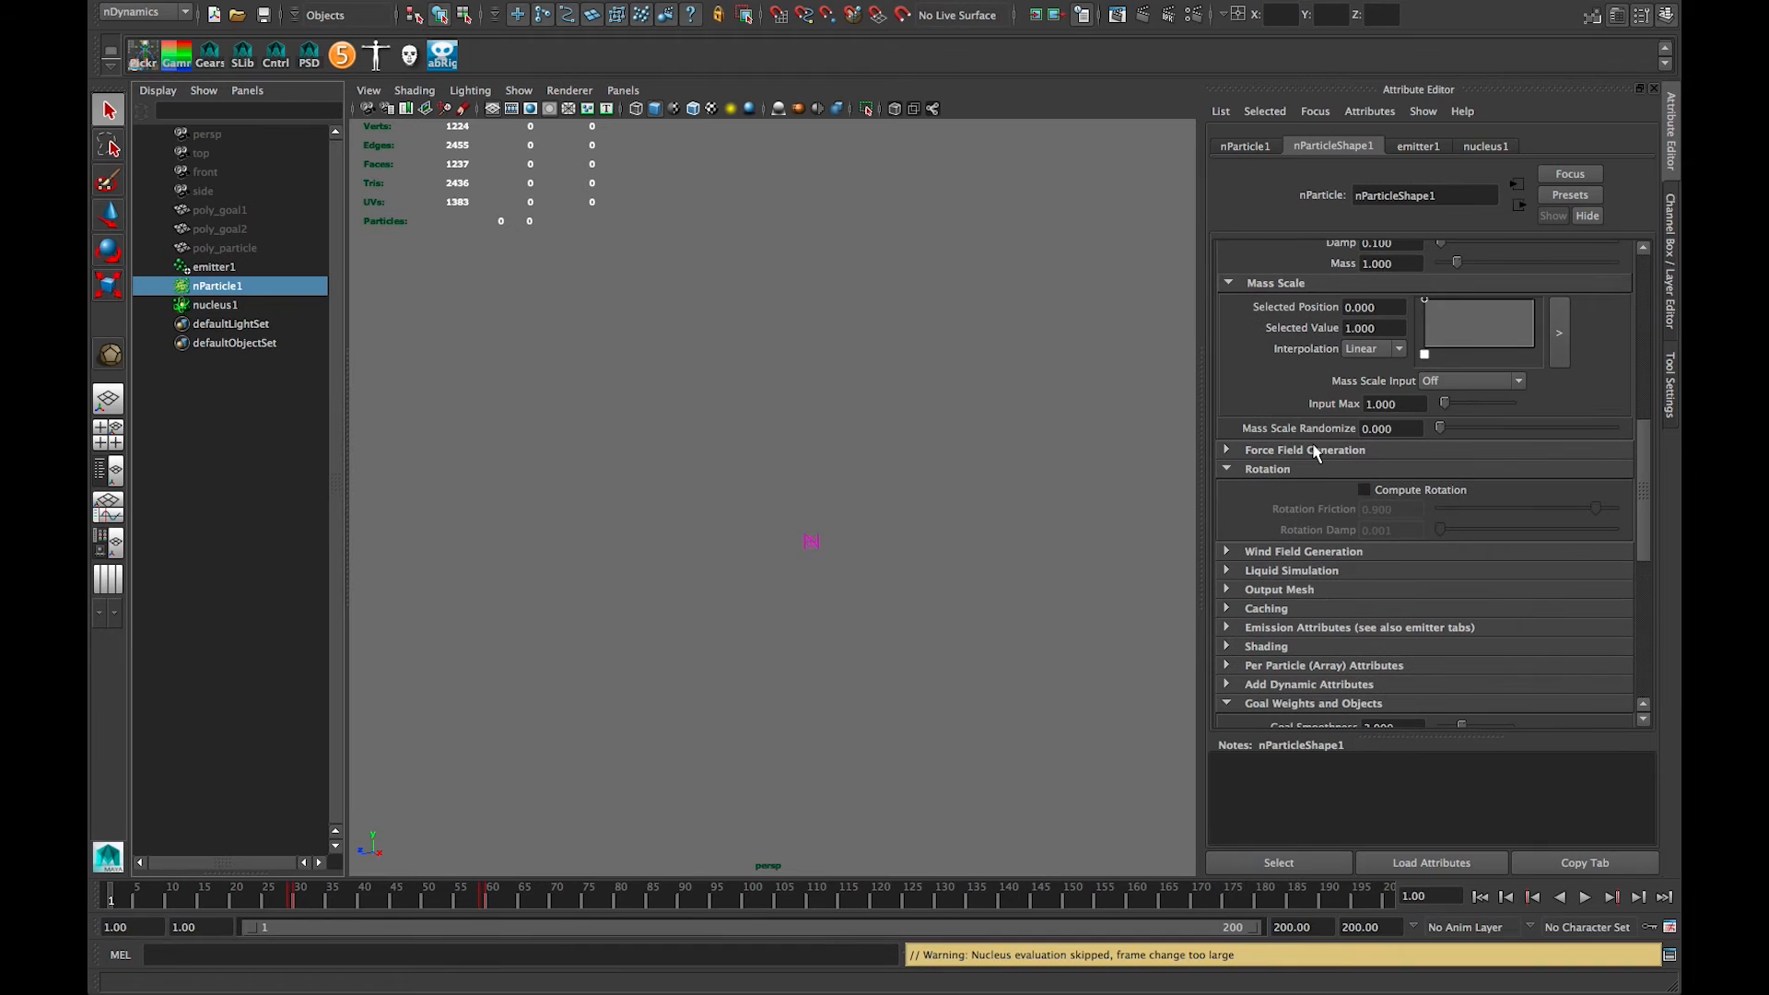
{"action": "left_click", "coordinate": [1398, 489]}
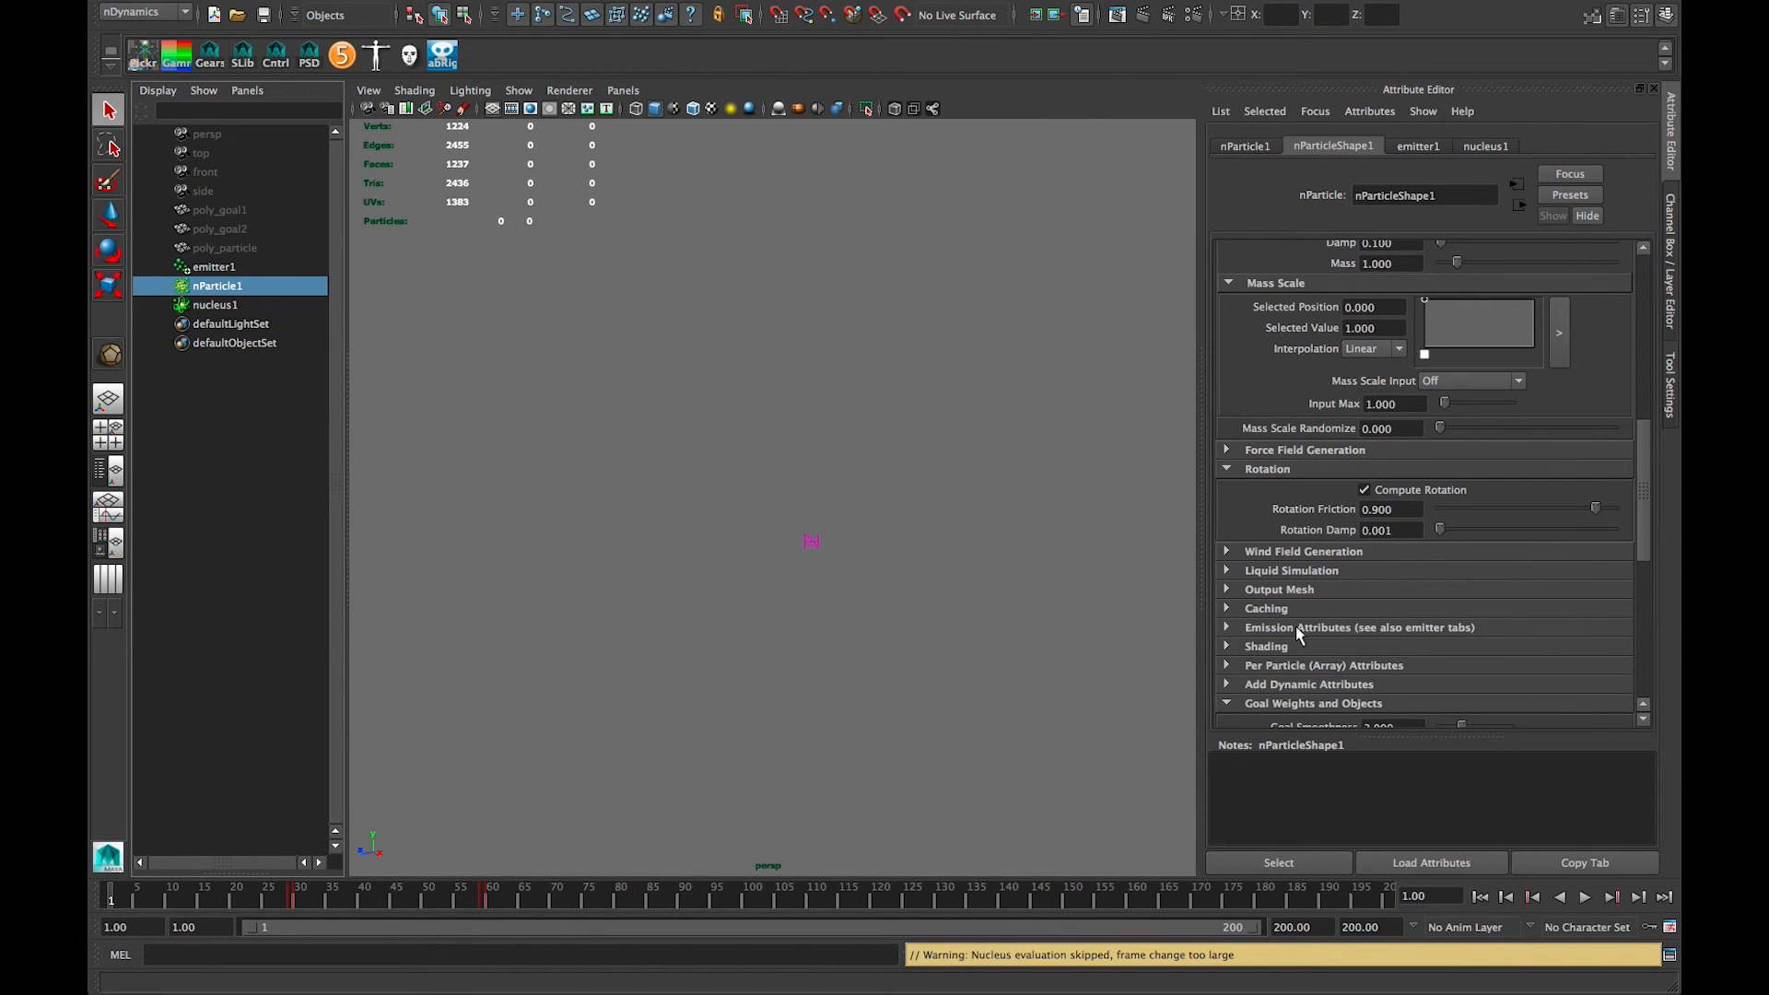
Step: Enable Self Collide in the collision settings of nParticleShape1
{"action": "scroll", "coordinate": [1324, 671], "scroll_direction": "up", "scroll_amount": 2}
{"action": "scroll", "coordinate": [1322, 669], "scroll_direction": "up", "scroll_amount": 6}
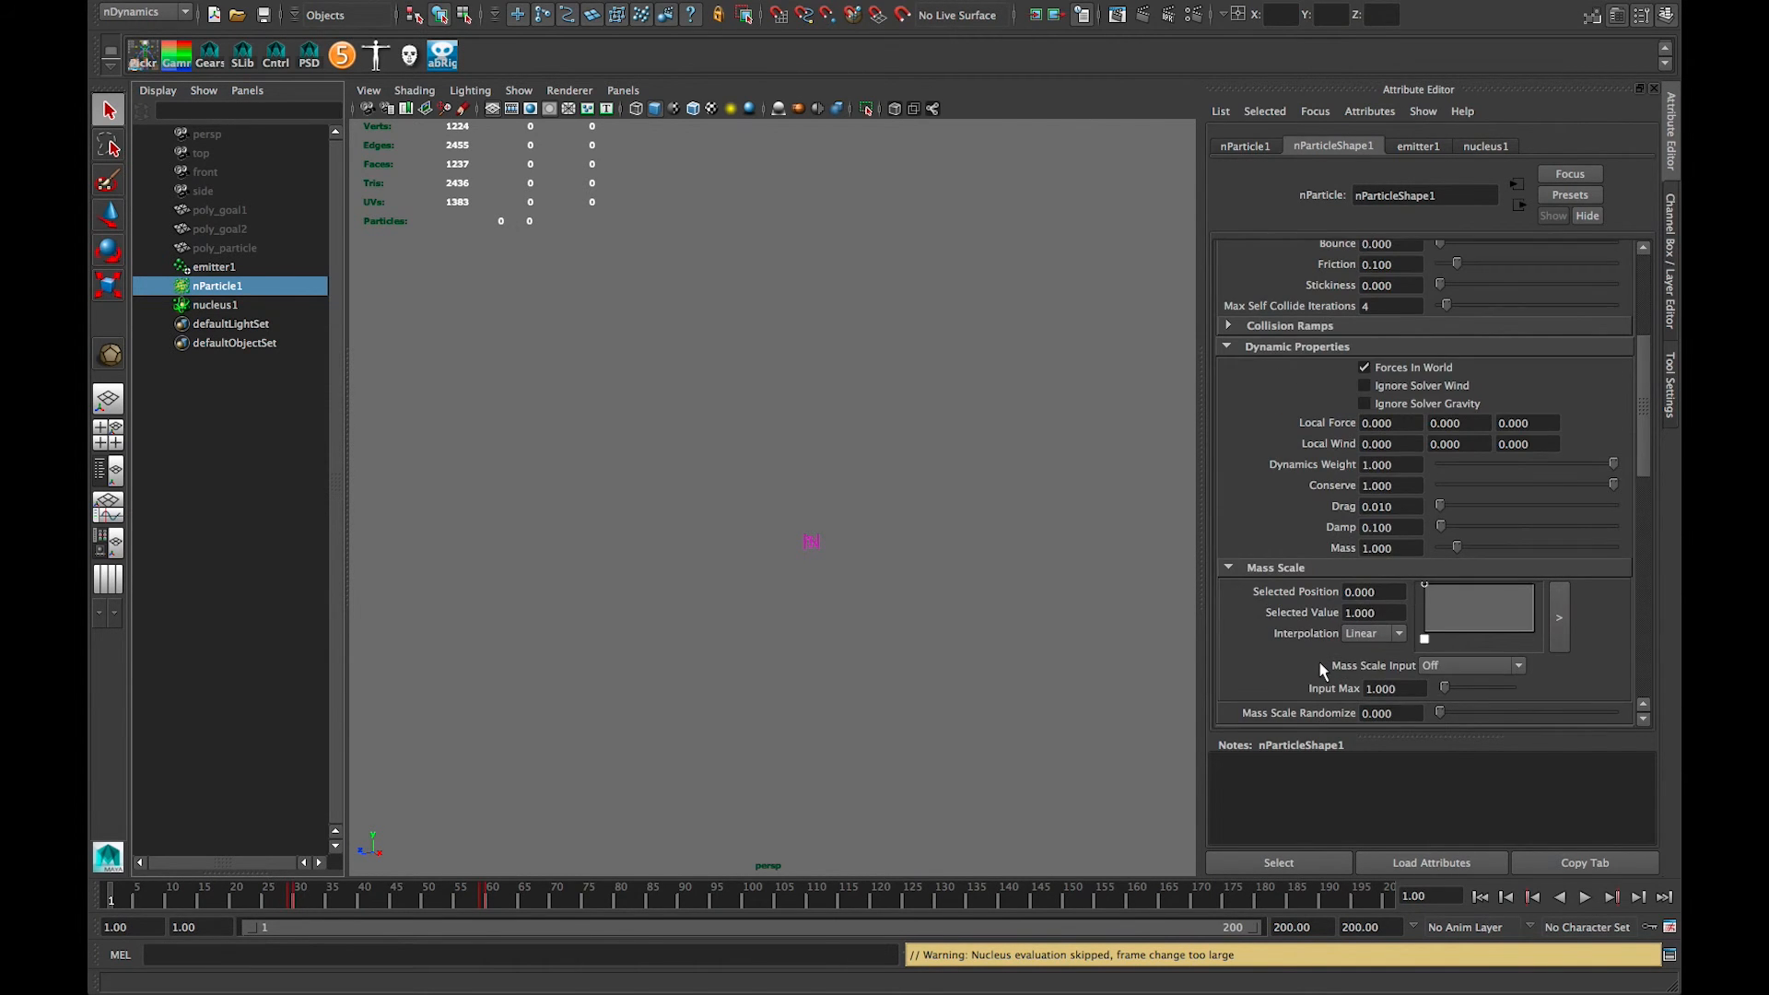
{"action": "scroll", "coordinate": [1310, 661], "scroll_direction": "up", "scroll_amount": 2}
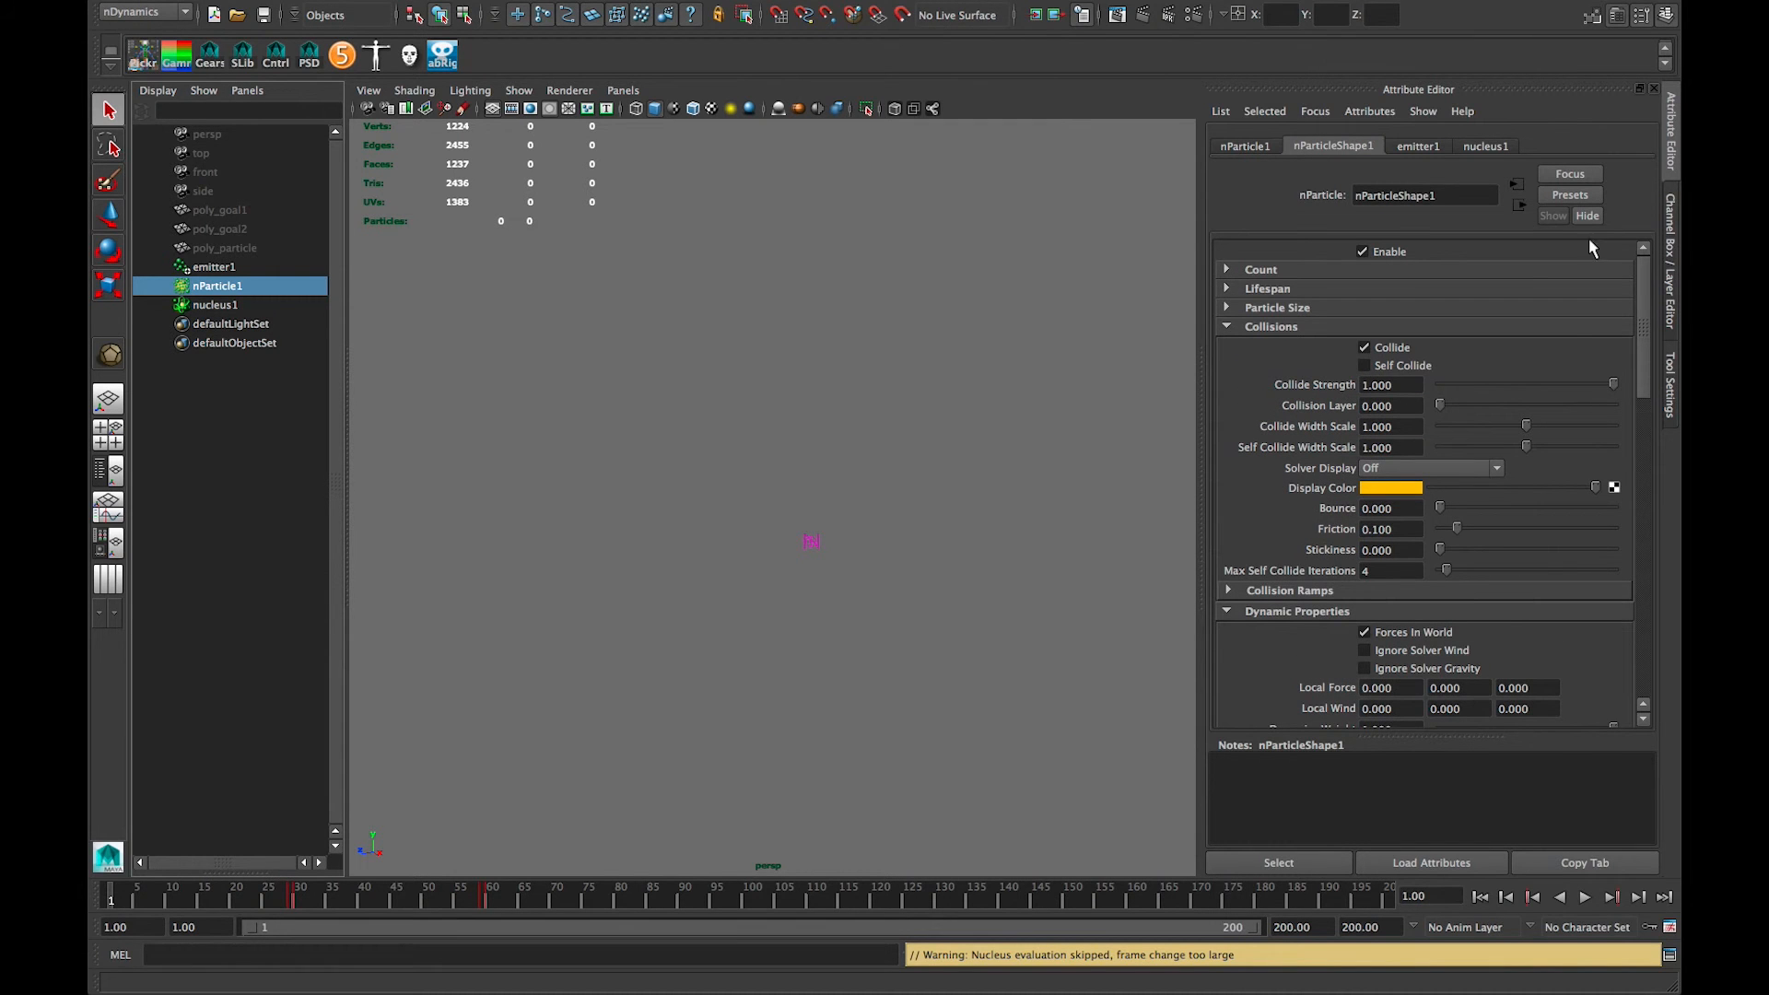
{"action": "left_click", "coordinate": [1397, 365]}
Step: Reopen the Instancer (Replacement) options for poly_particle and set the instance rotation to rotationPP
{"action": "left_click", "coordinate": [228, 247]}
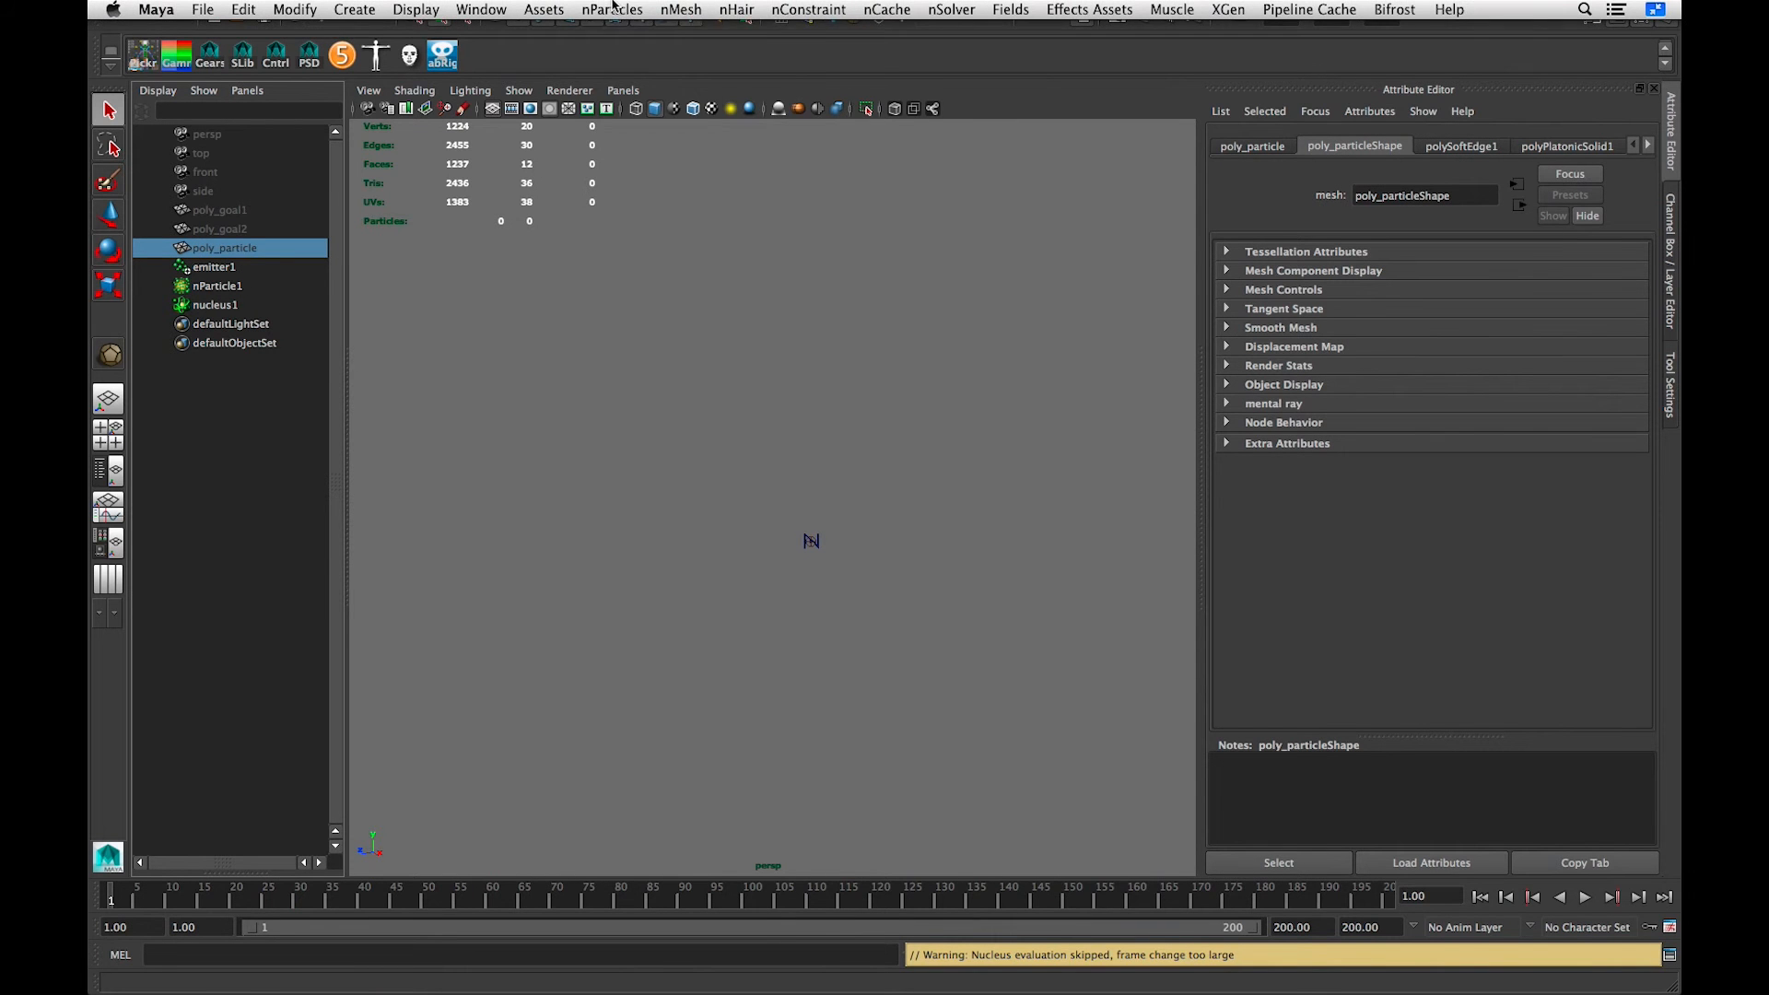
{"action": "left_click", "coordinate": [612, 9]}
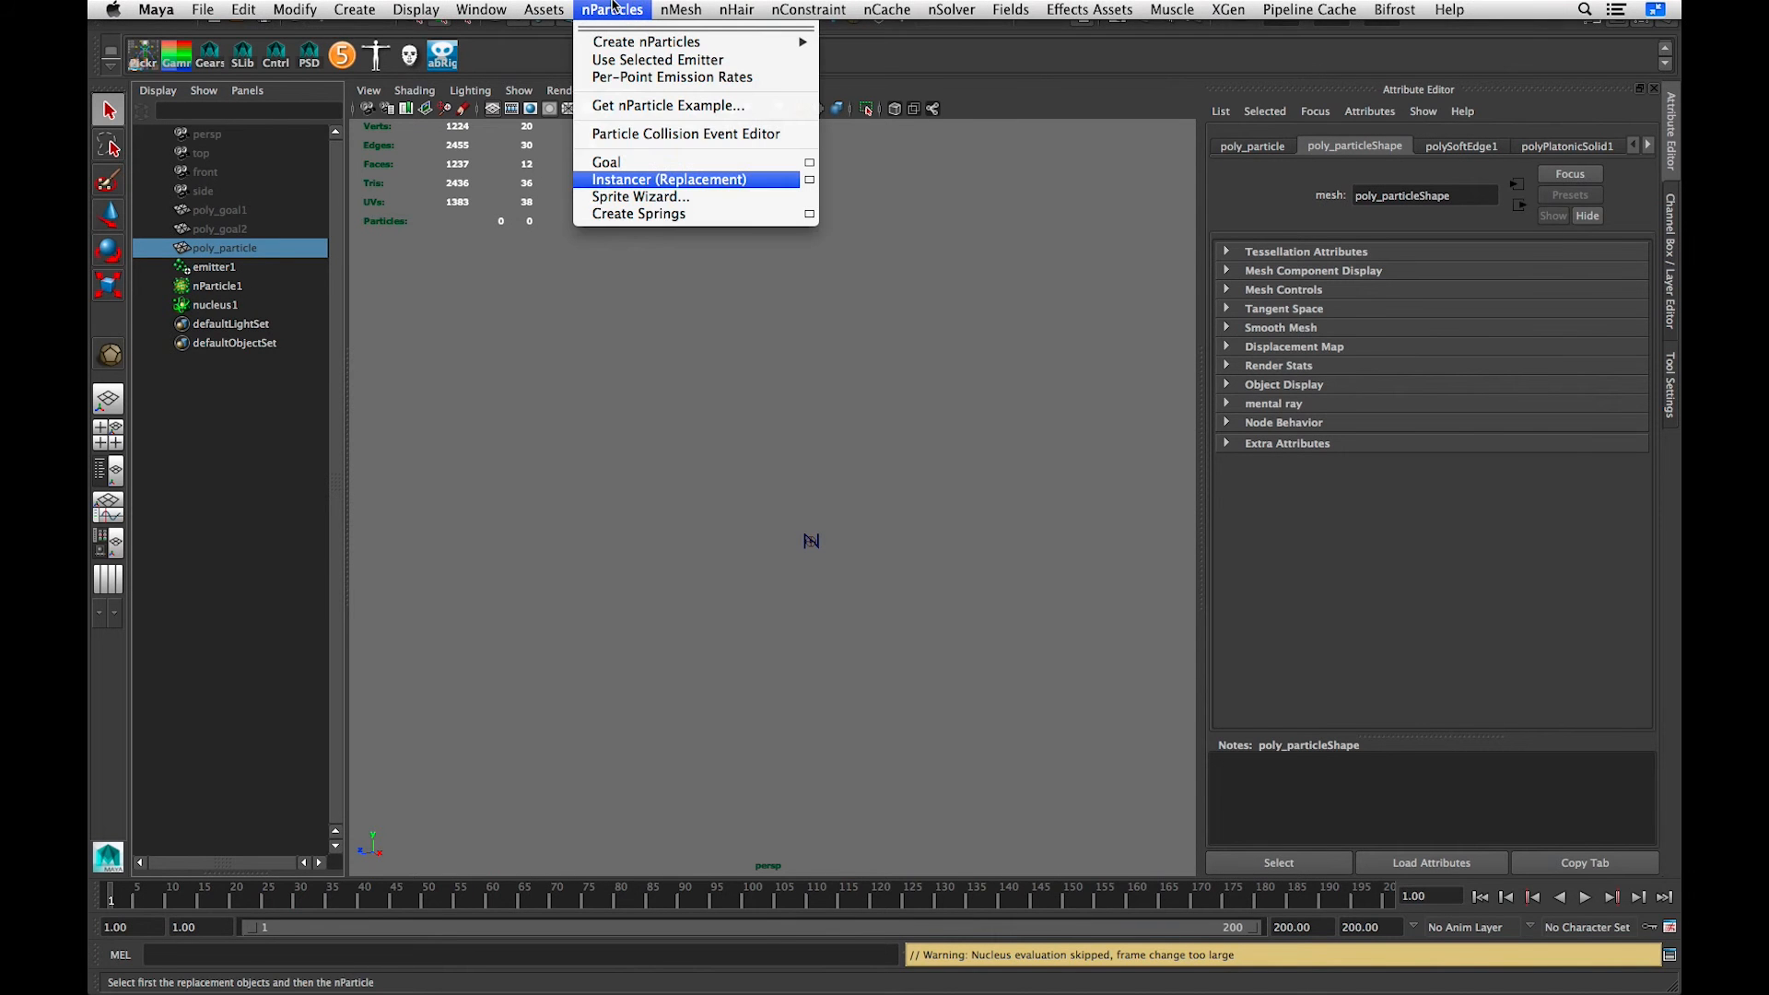
{"action": "left_click", "coordinate": [810, 180]}
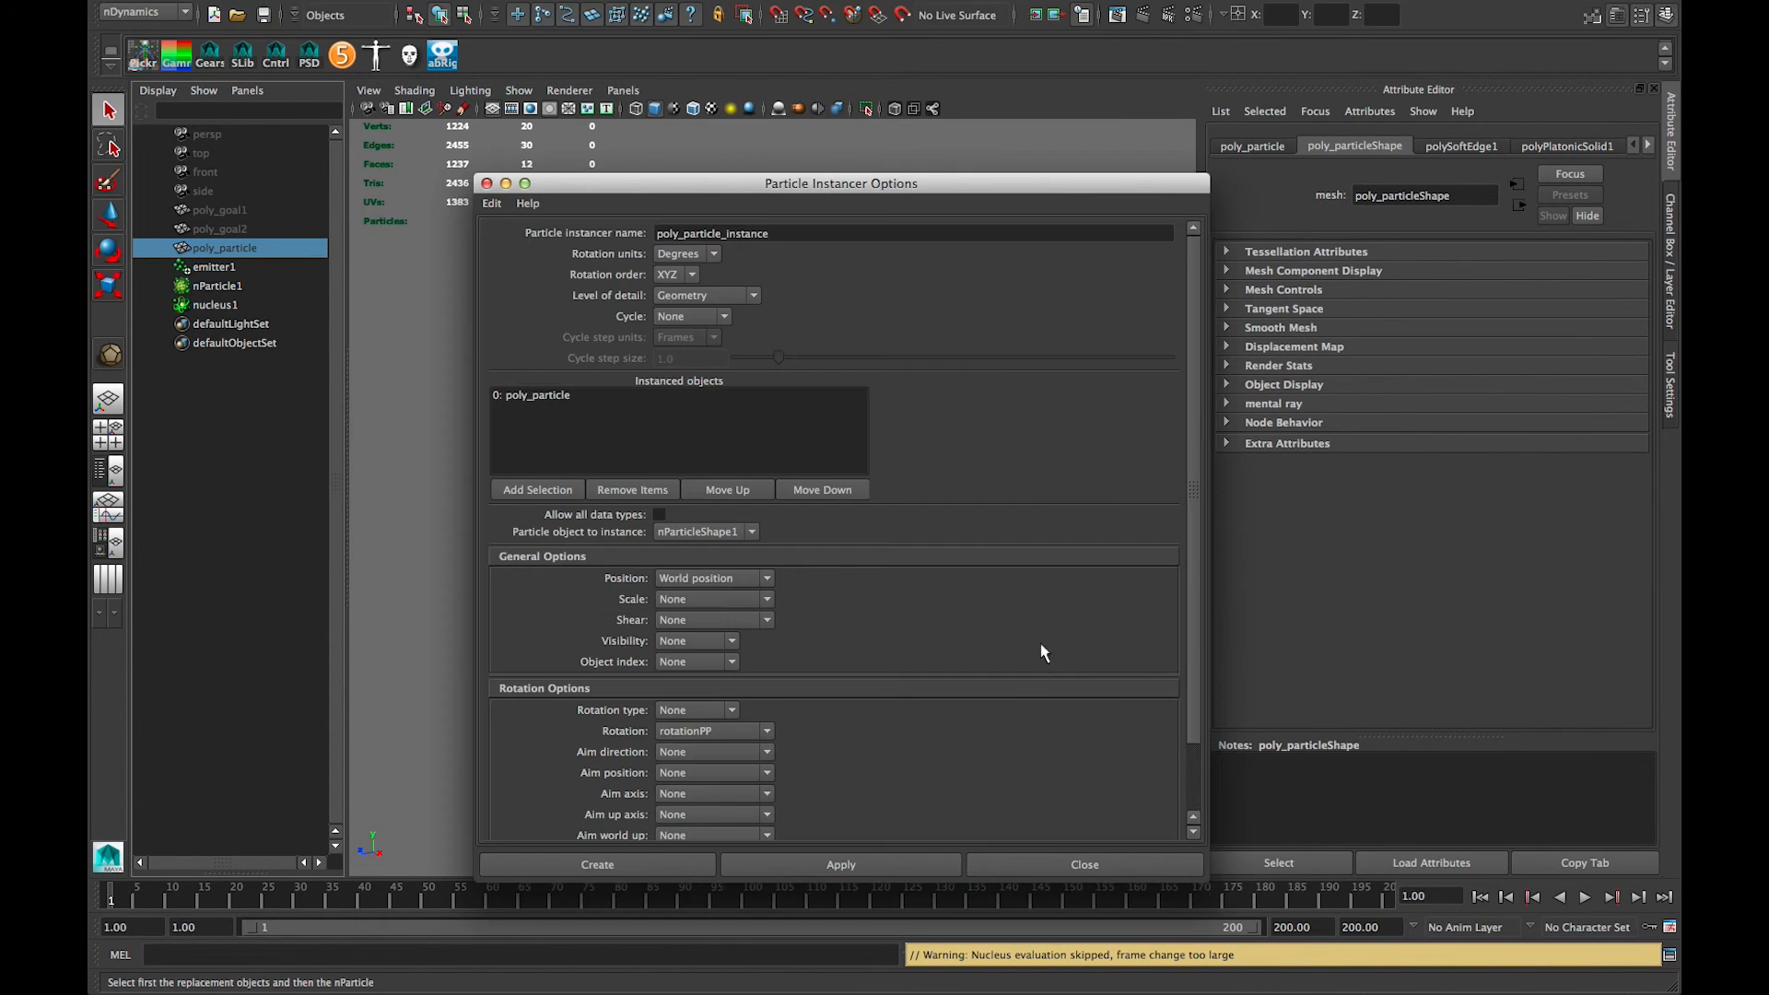
{"action": "left_click", "coordinate": [681, 734]}
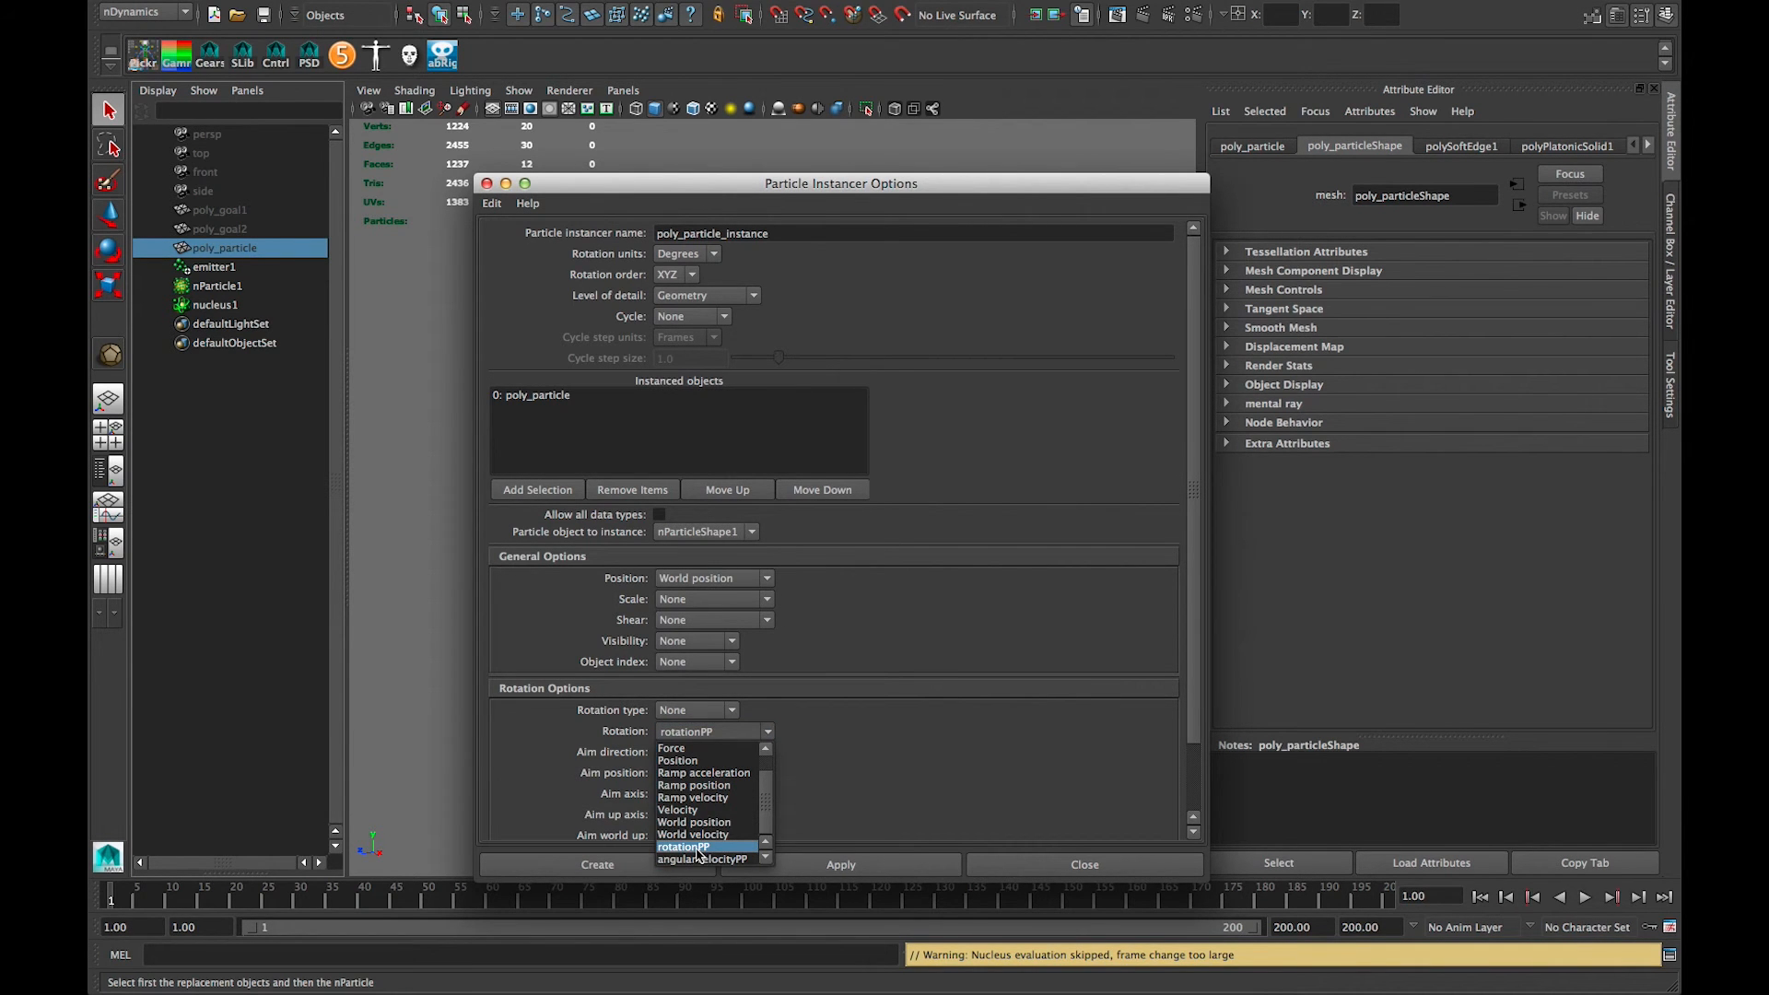
{"action": "left_click", "coordinate": [698, 847]}
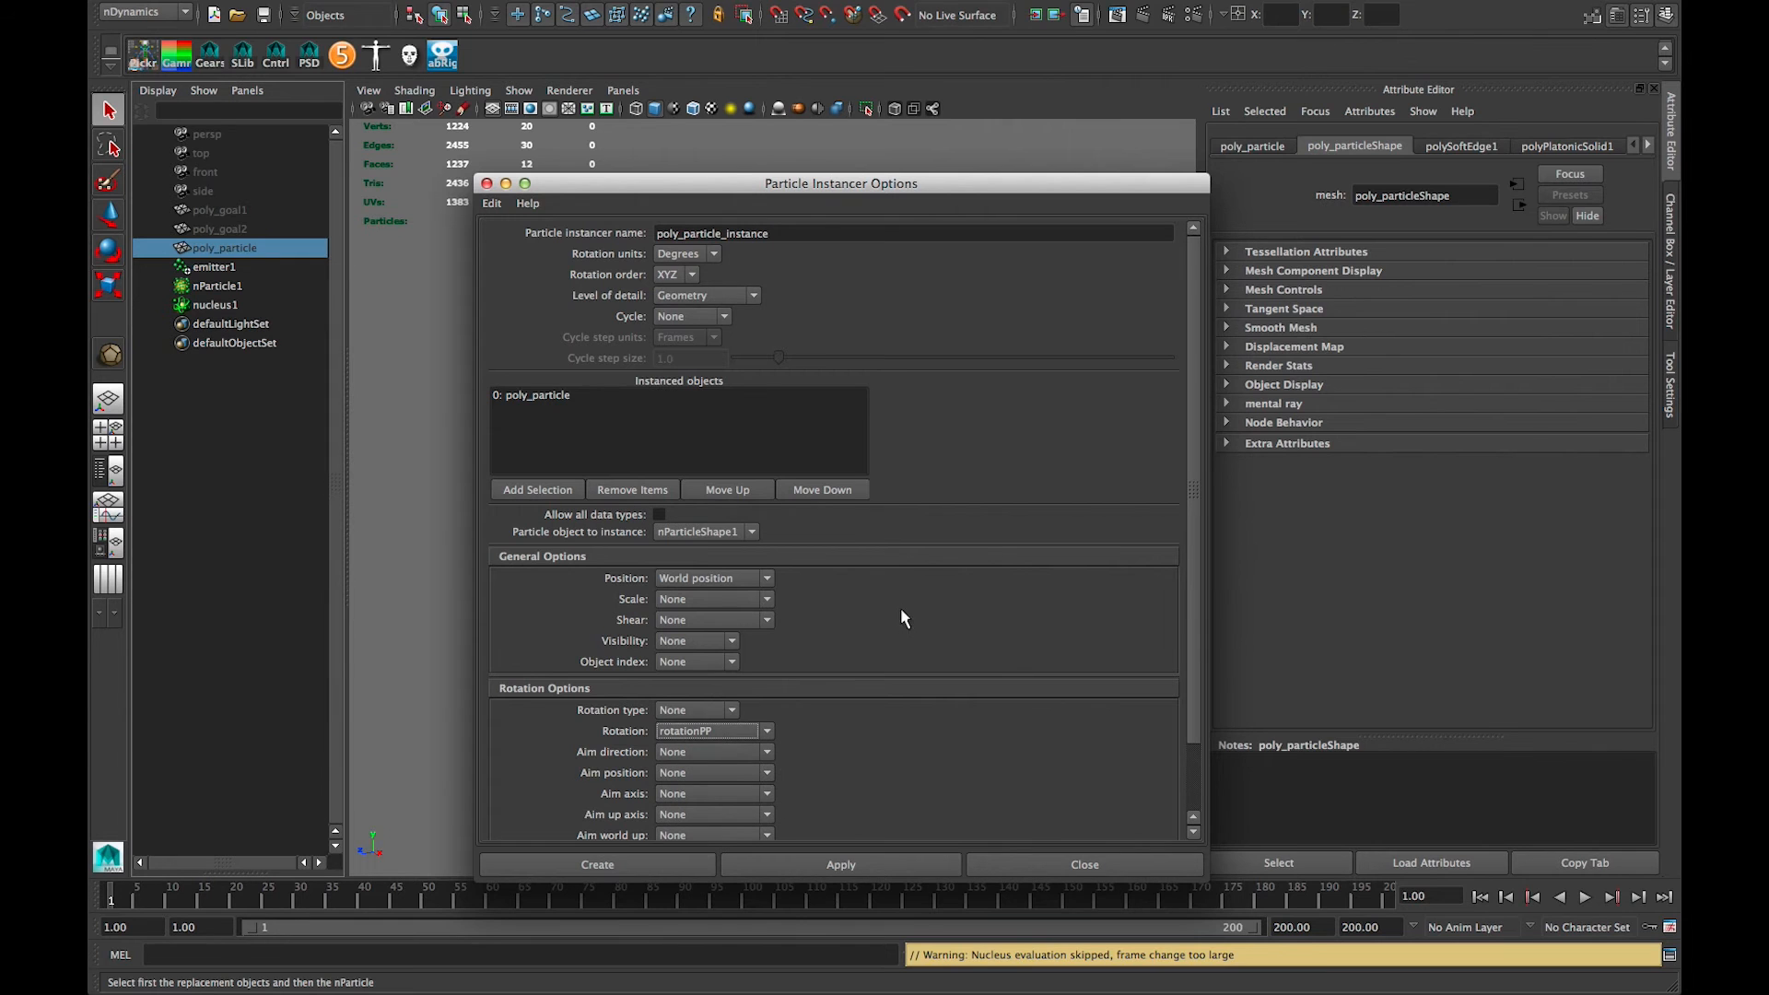
Step: Create the poly_particle instancer and play the simulation, examining the instanced pieces up close as they form the sphere and cube
{"action": "left_click", "coordinate": [673, 860]}
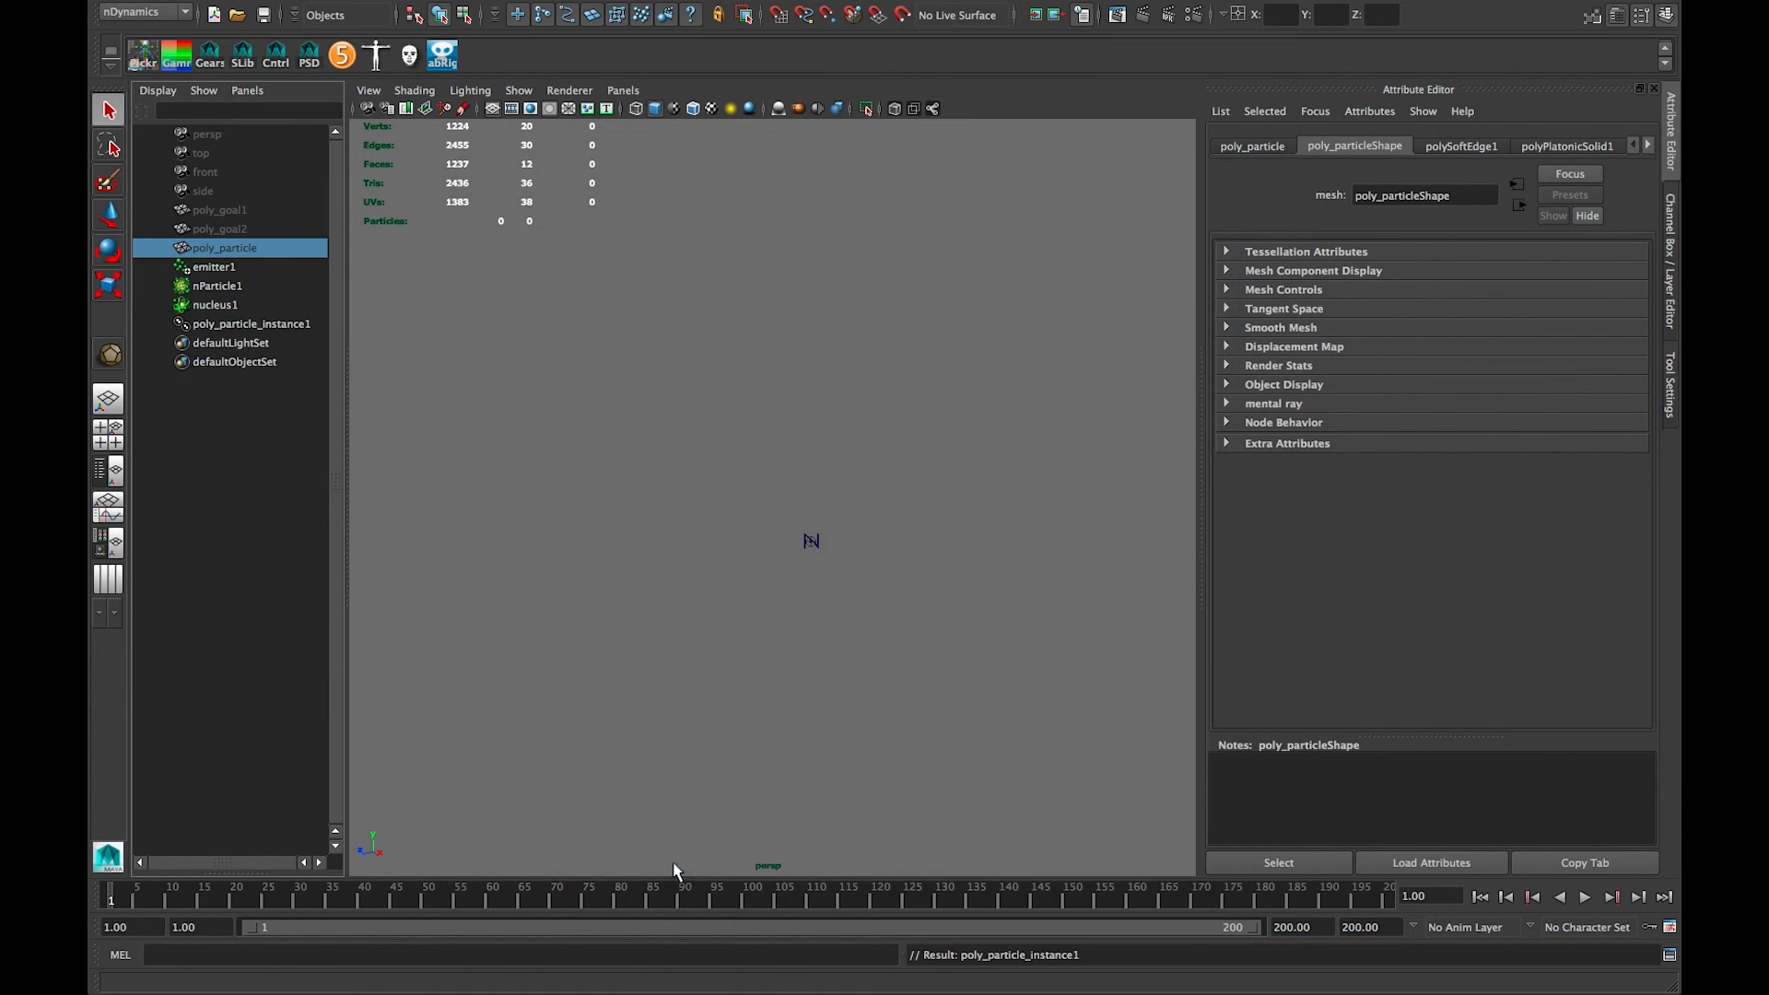
{"action": "left_click", "coordinate": [265, 330]}
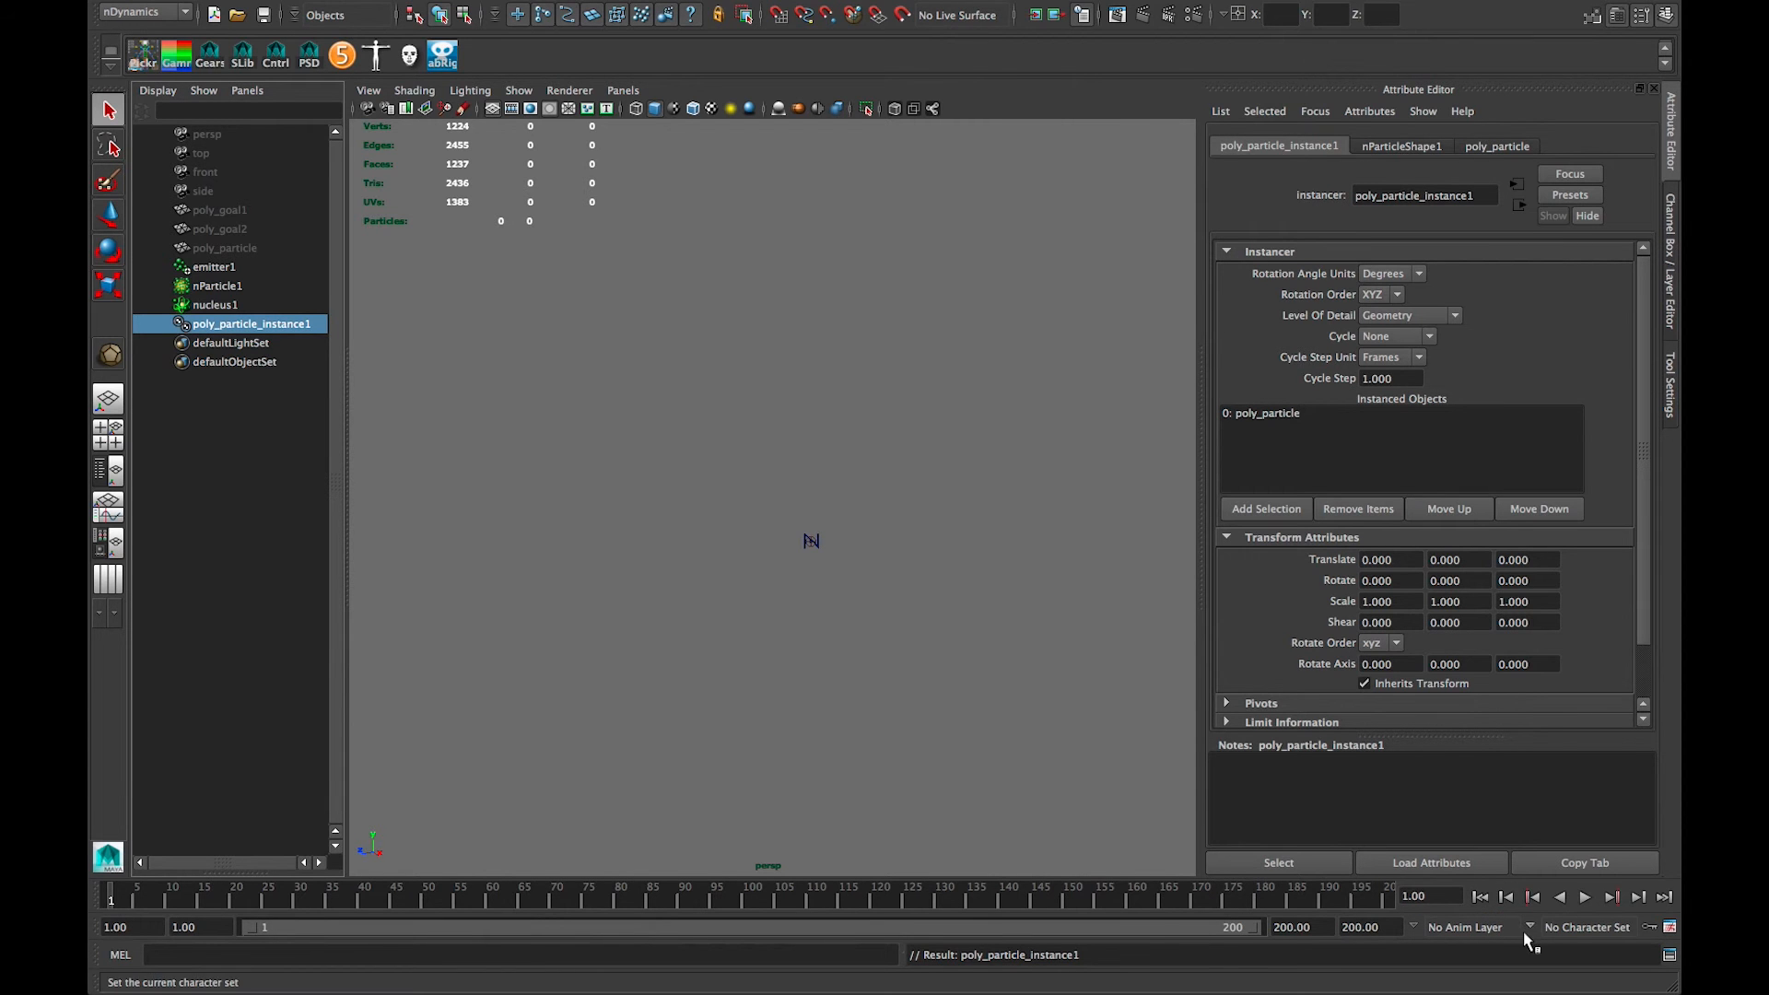
{"action": "left_click", "coordinate": [1586, 897]}
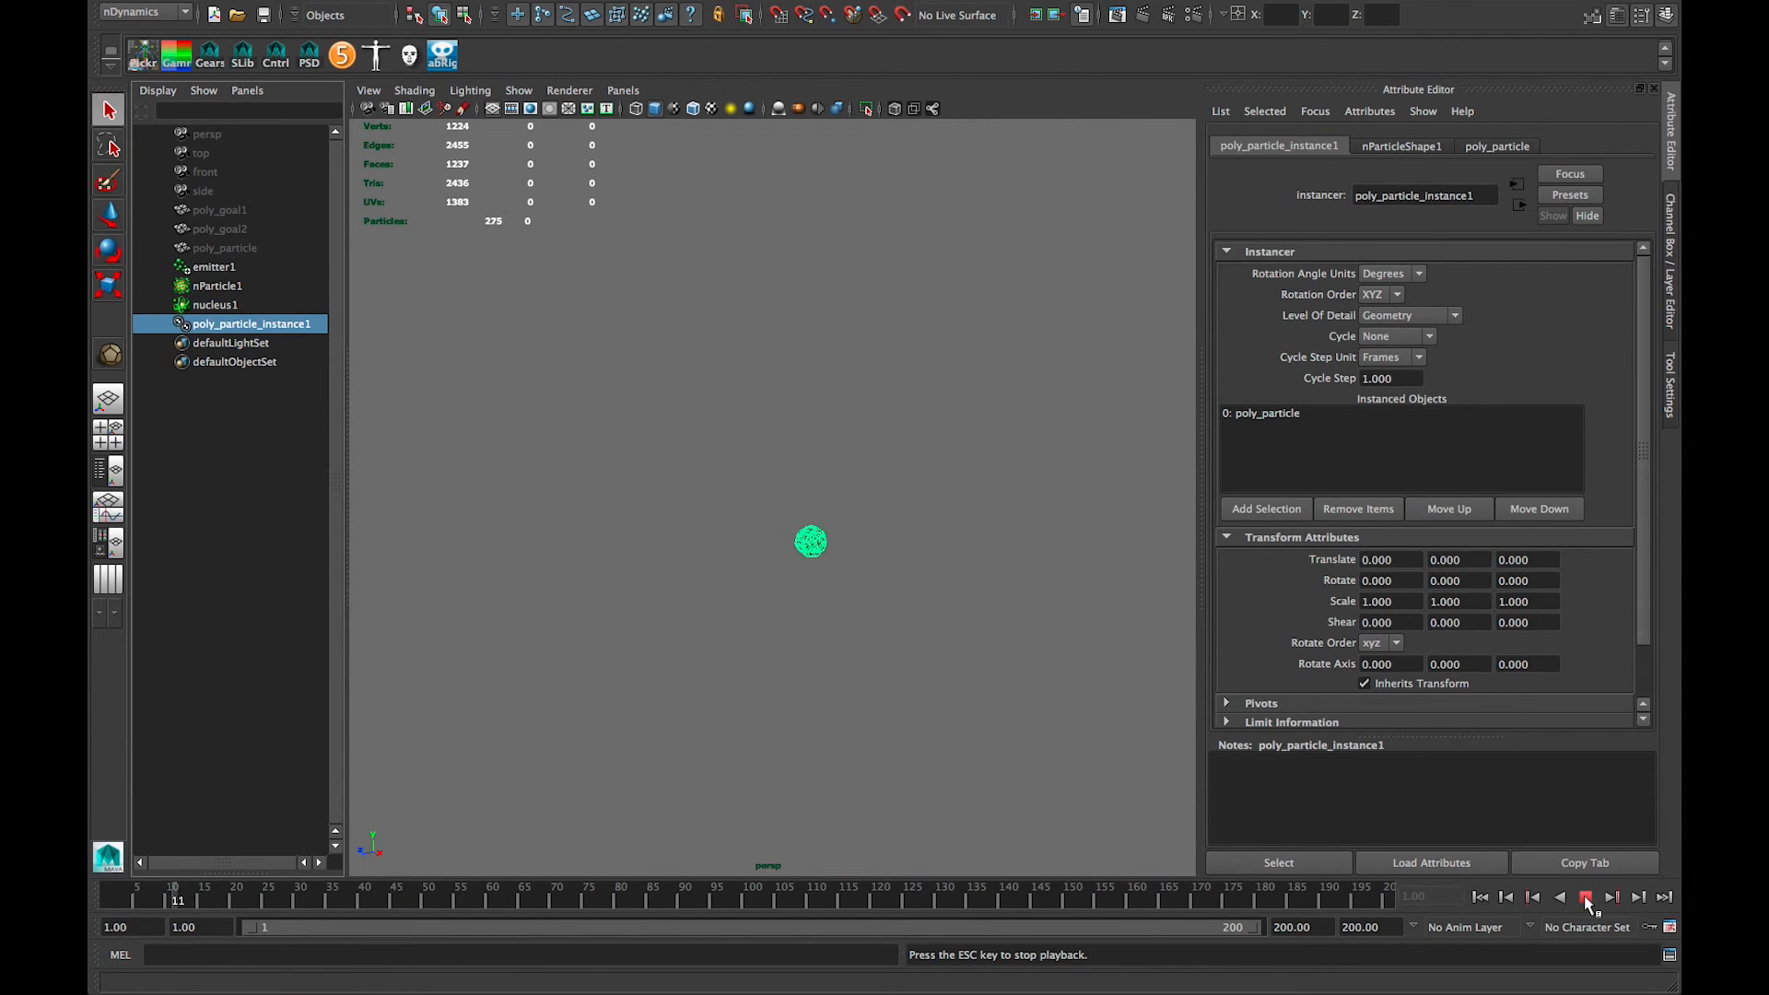
{"action": "left_click", "coordinate": [1119, 753]}
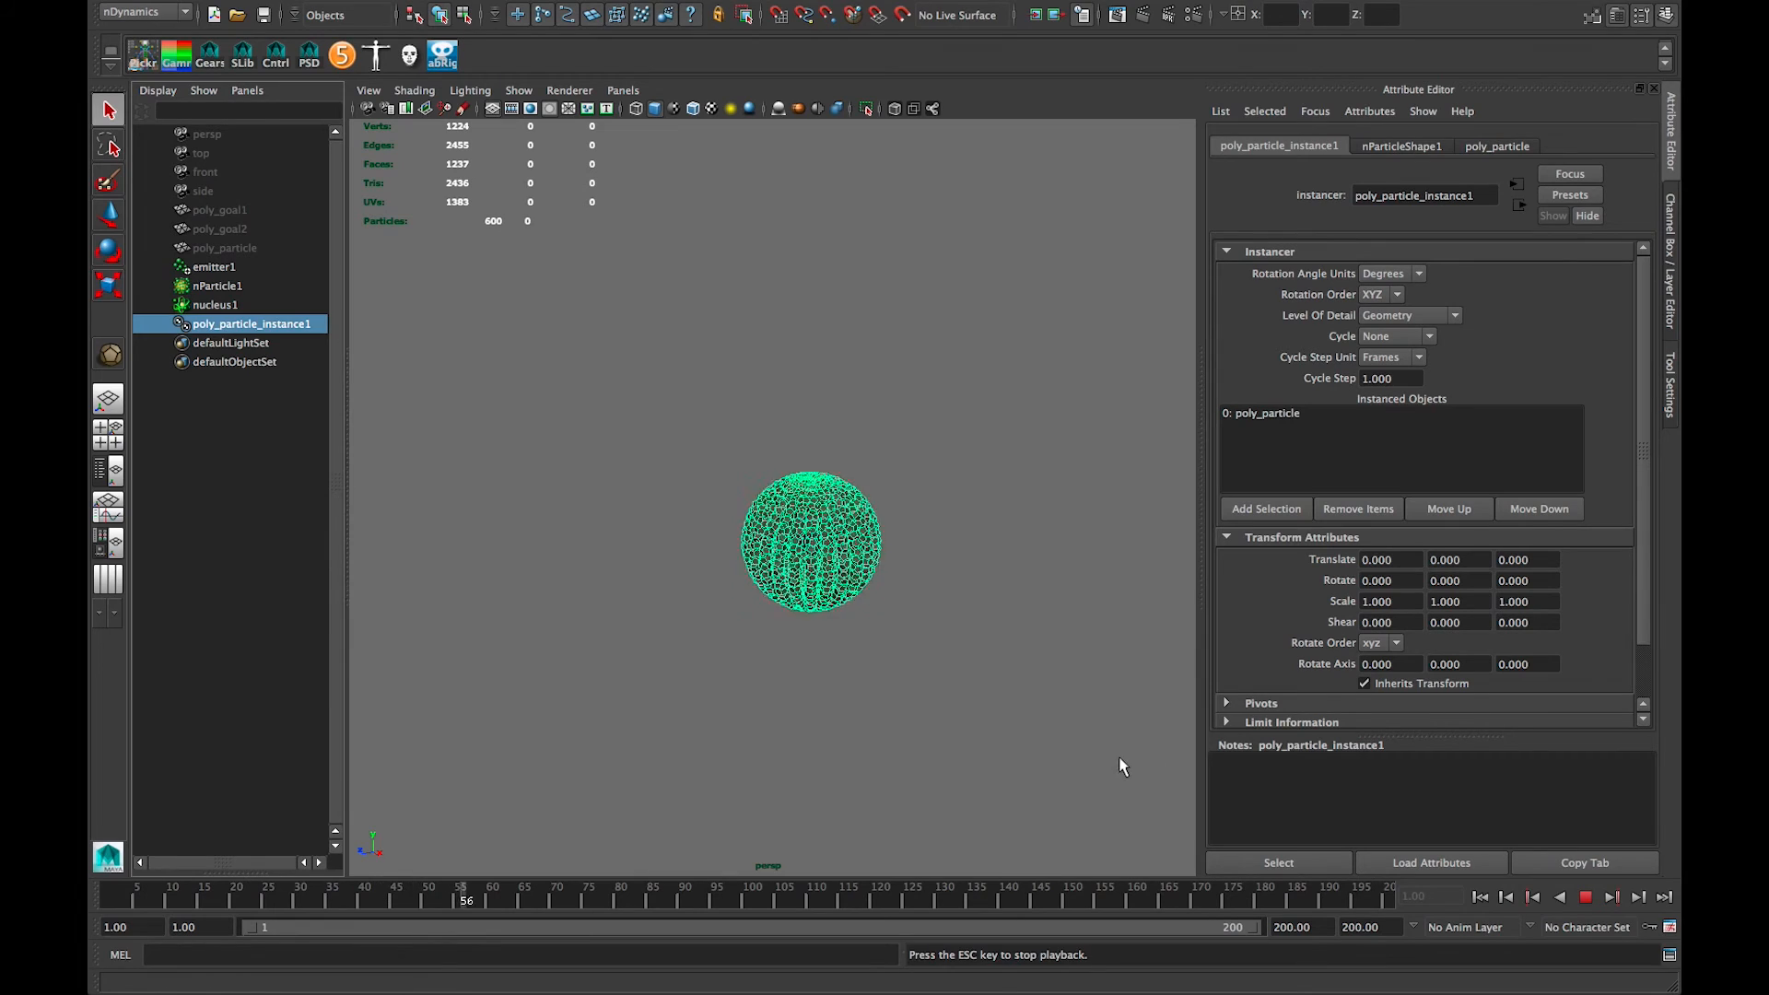
{"action": "scroll", "coordinate": [1013, 764], "scroll_direction": "up", "scroll_amount": 6}
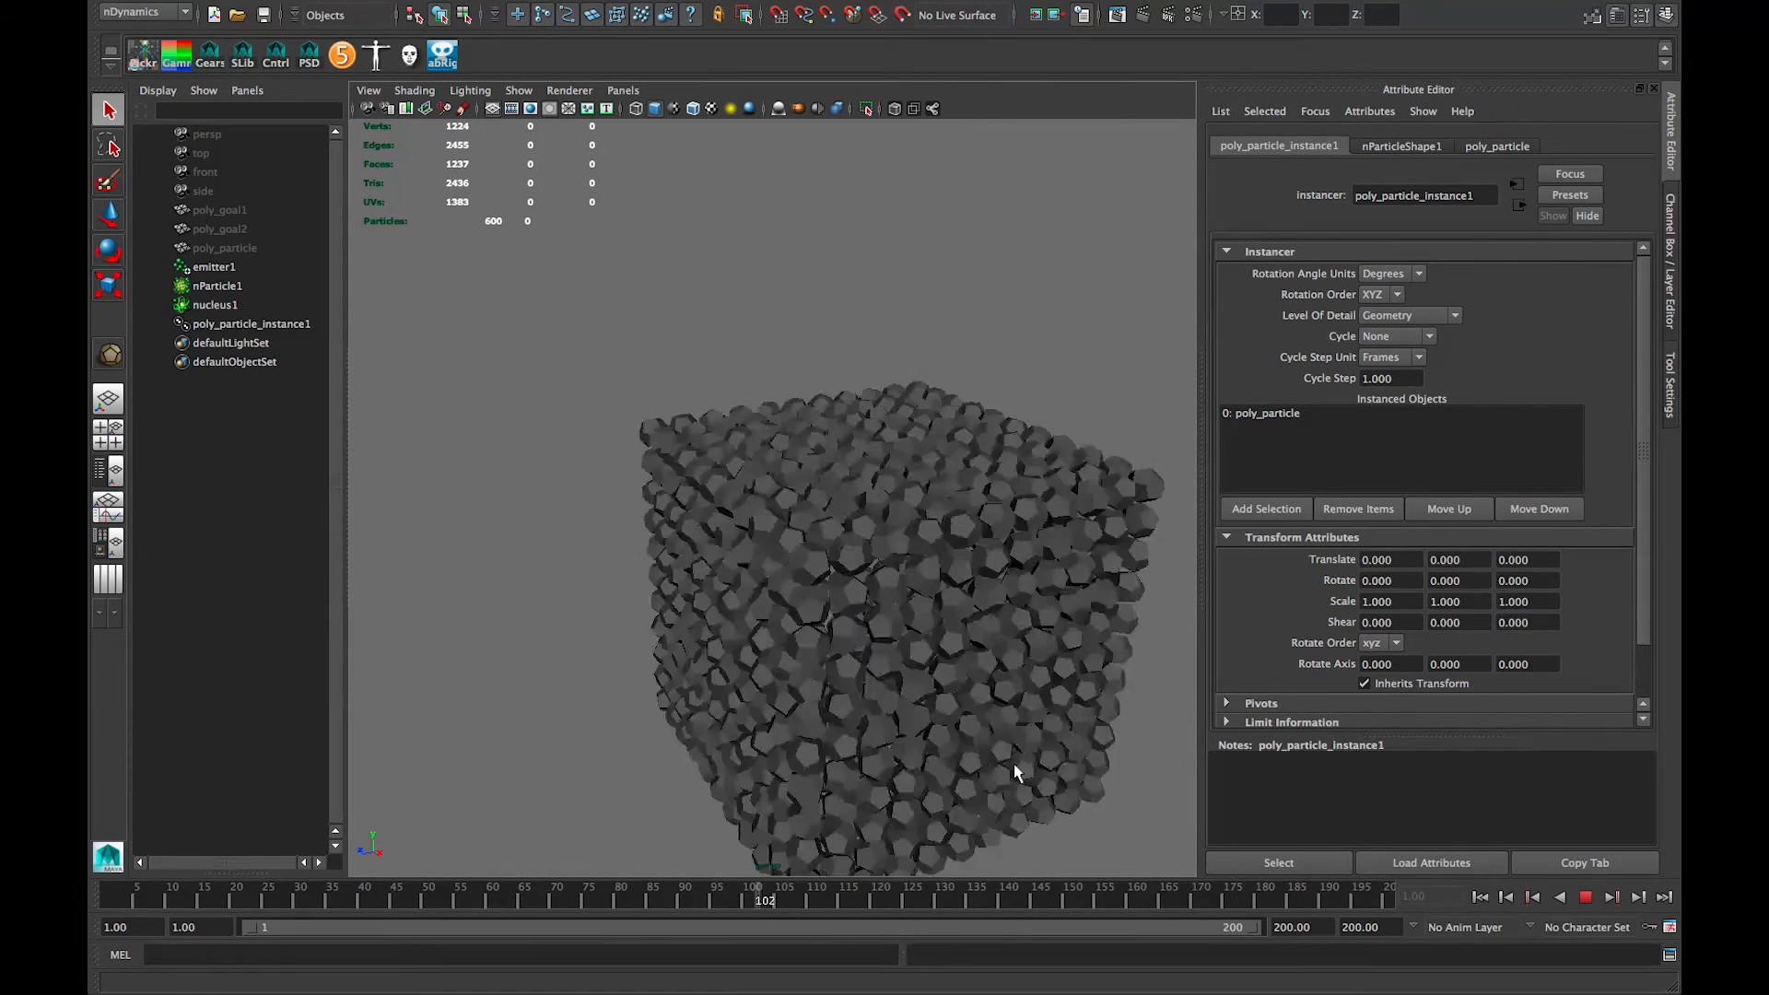
{"action": "scroll", "coordinate": [1017, 766], "scroll_direction": "up", "scroll_amount": 4}
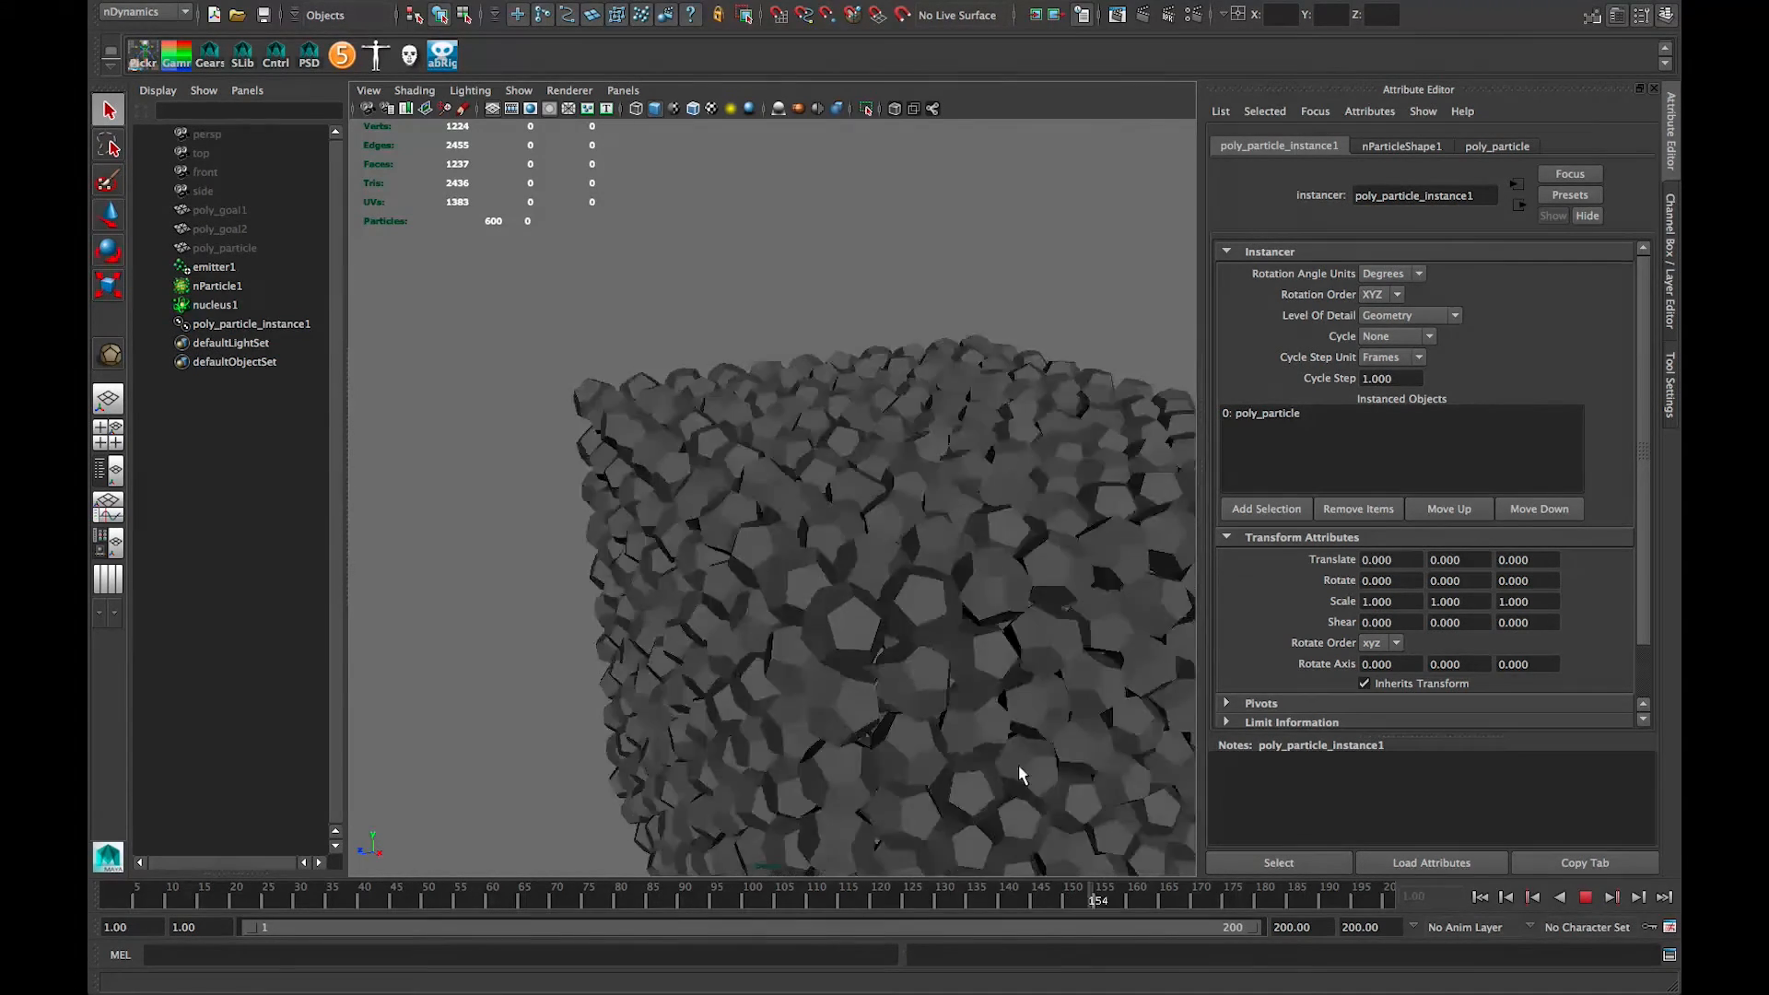
{"action": "middle_click_drag", "start_coordinate": [873, 644], "coordinate": [760, 538], "text": "alt"}
{"action": "scroll", "coordinate": [852, 568], "scroll_direction": "down", "scroll_amount": 6}
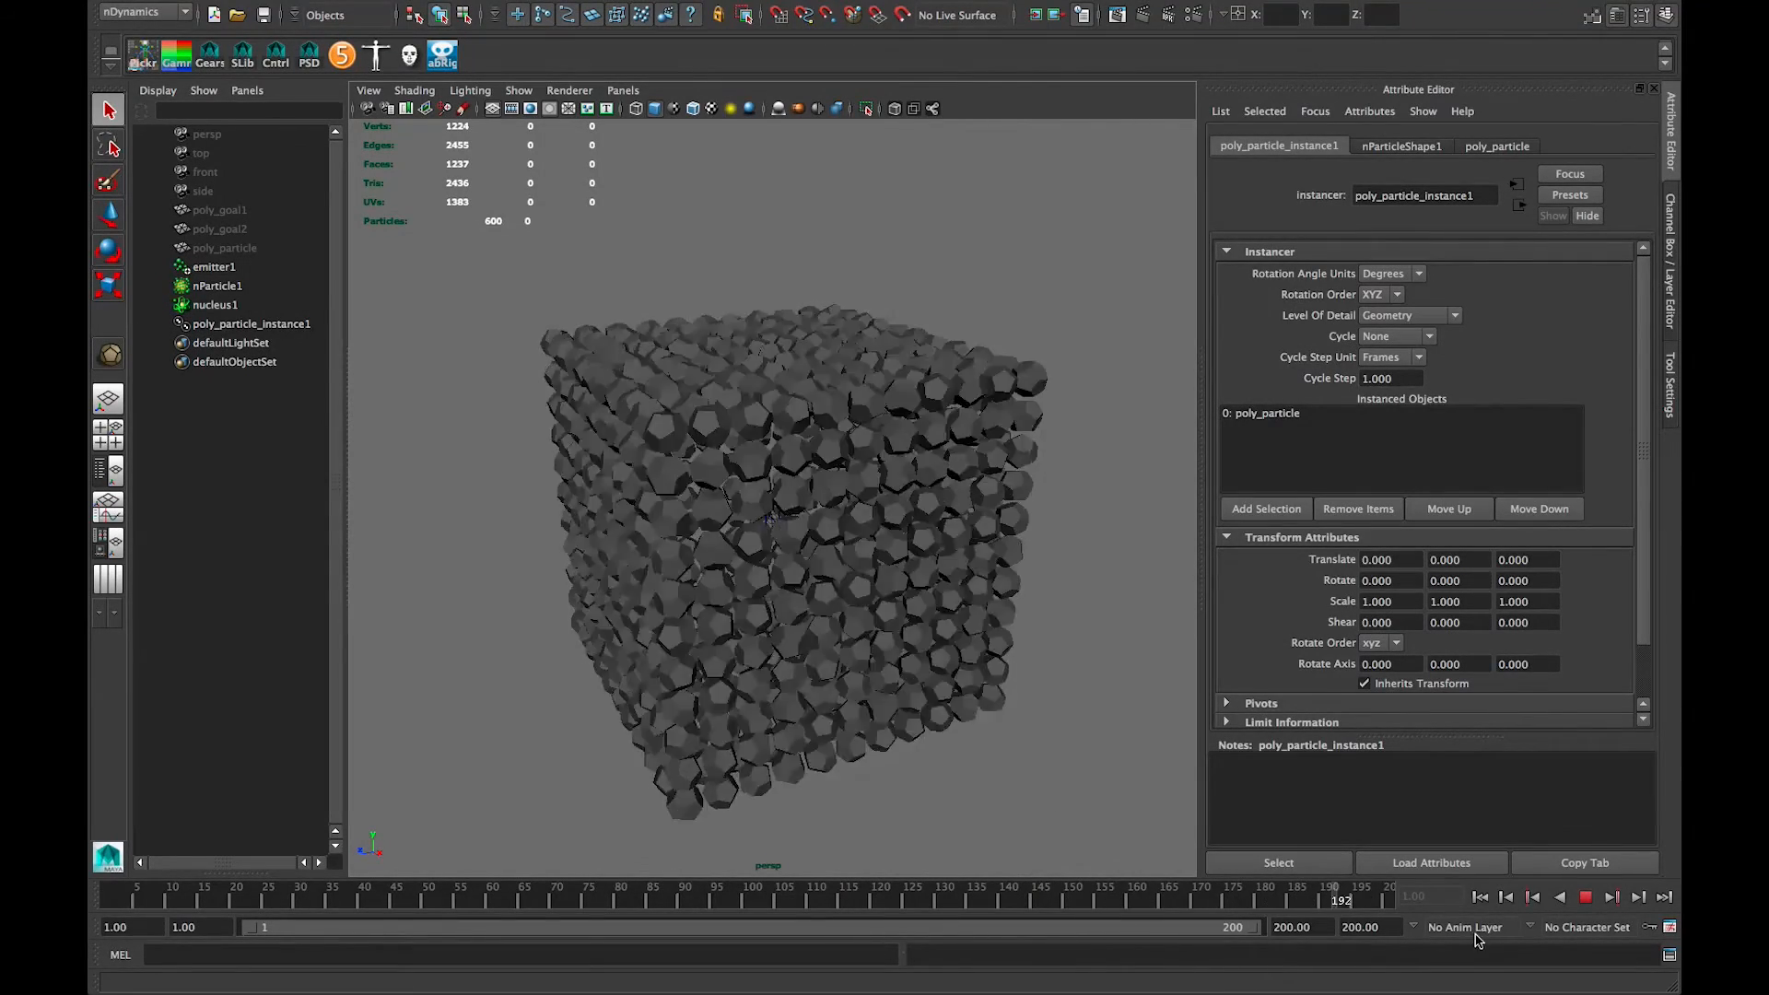
{"action": "left_click", "coordinate": [1585, 896]}
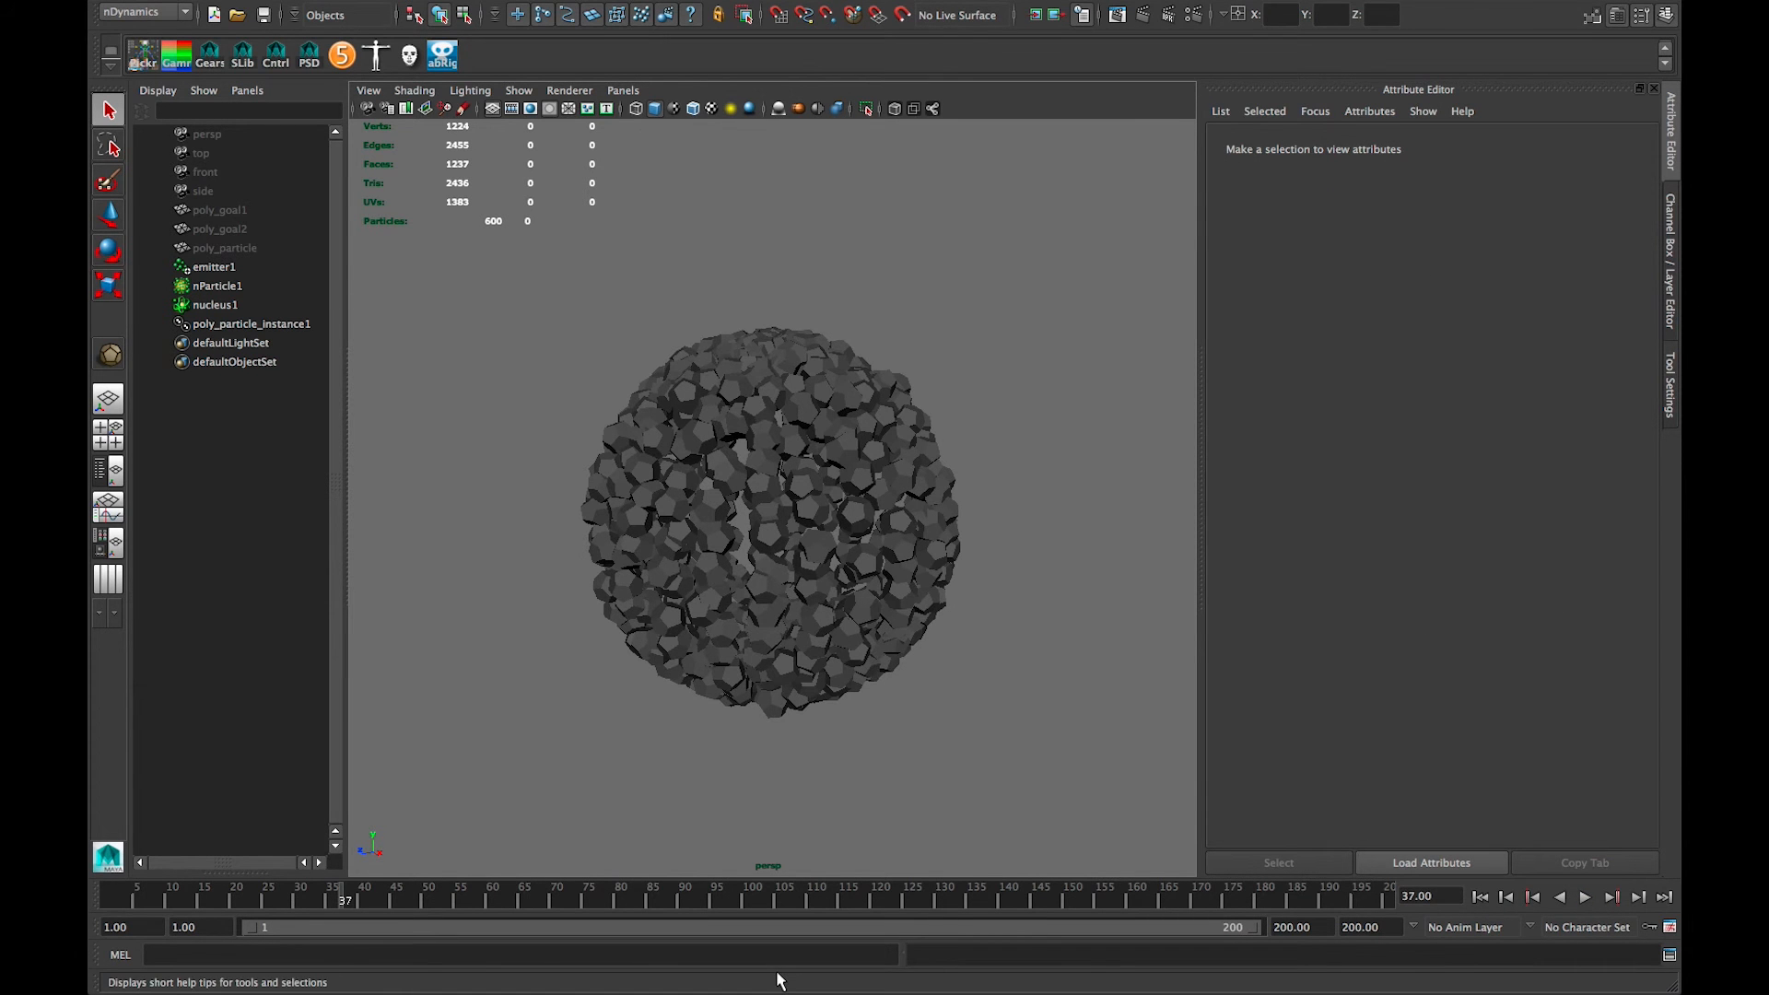
Step: Replay the simulation from frame 1 and go to frame 30, where the pieces form the sphere
{"action": "left_click_drag", "start_coordinate": [300, 891], "coordinate": [111, 917]}
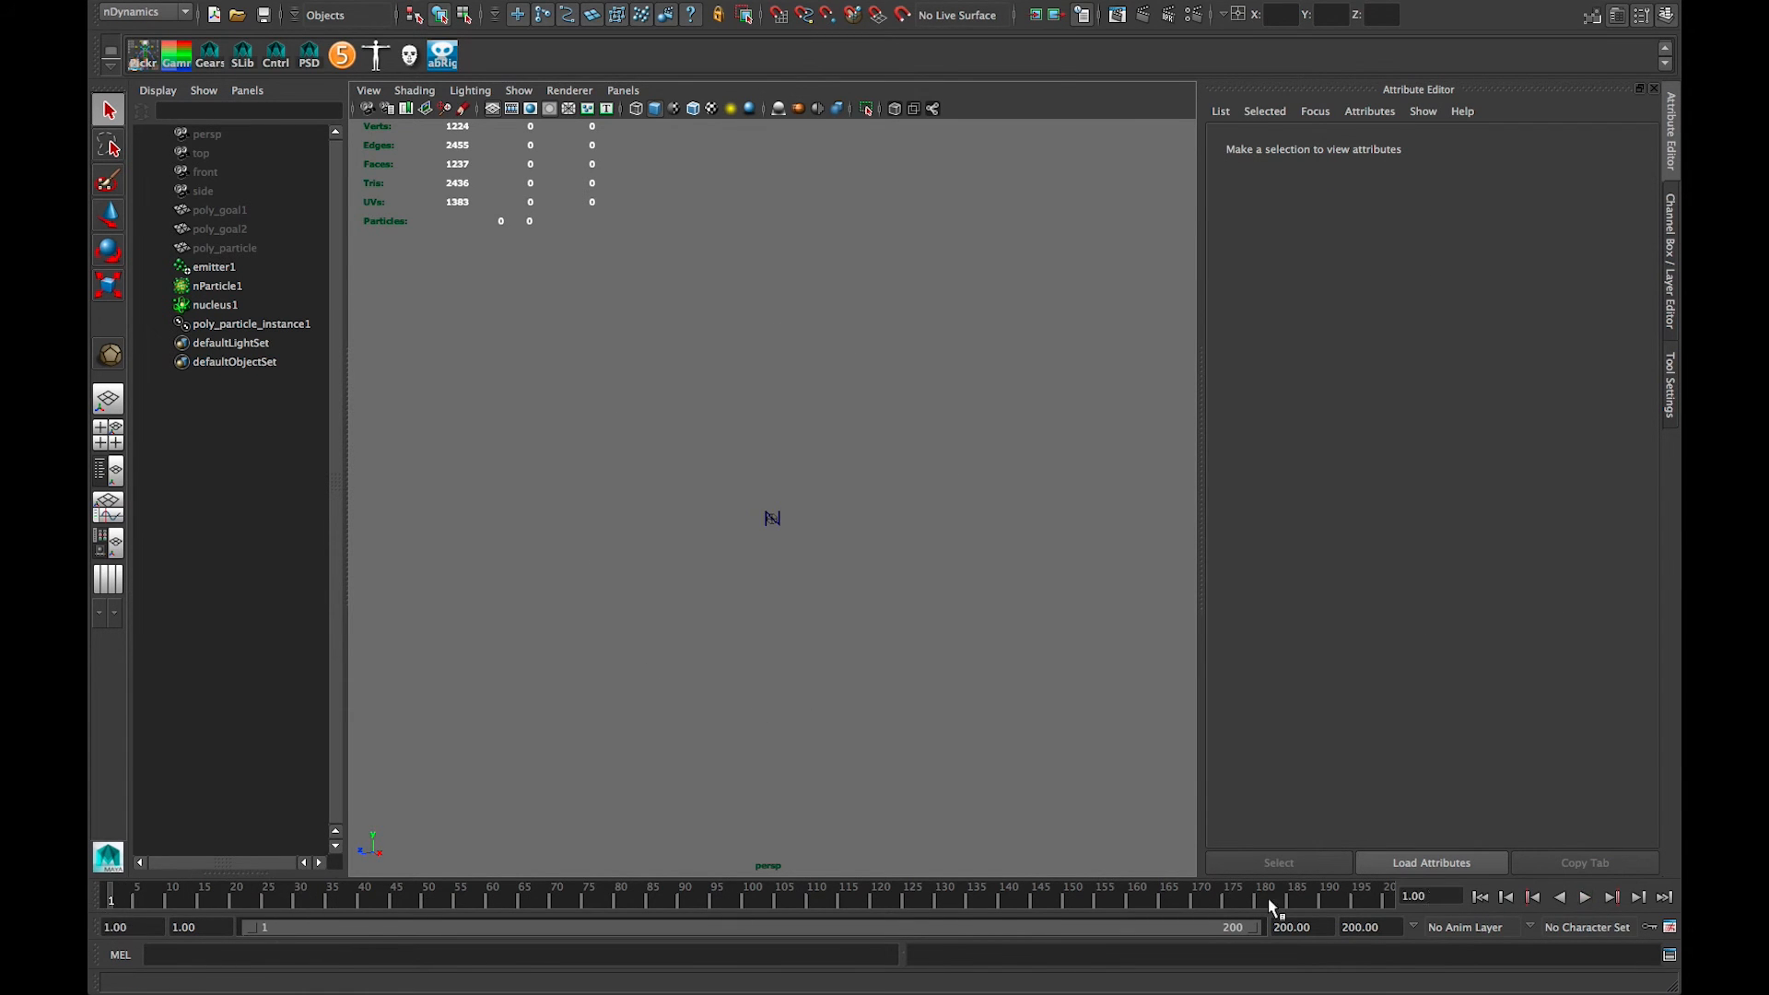
{"action": "left_click", "coordinate": [1592, 899]}
{"action": "left_click", "coordinate": [1592, 898]}
{"action": "left_click_drag", "start_coordinate": [309, 893], "coordinate": [294, 905]}
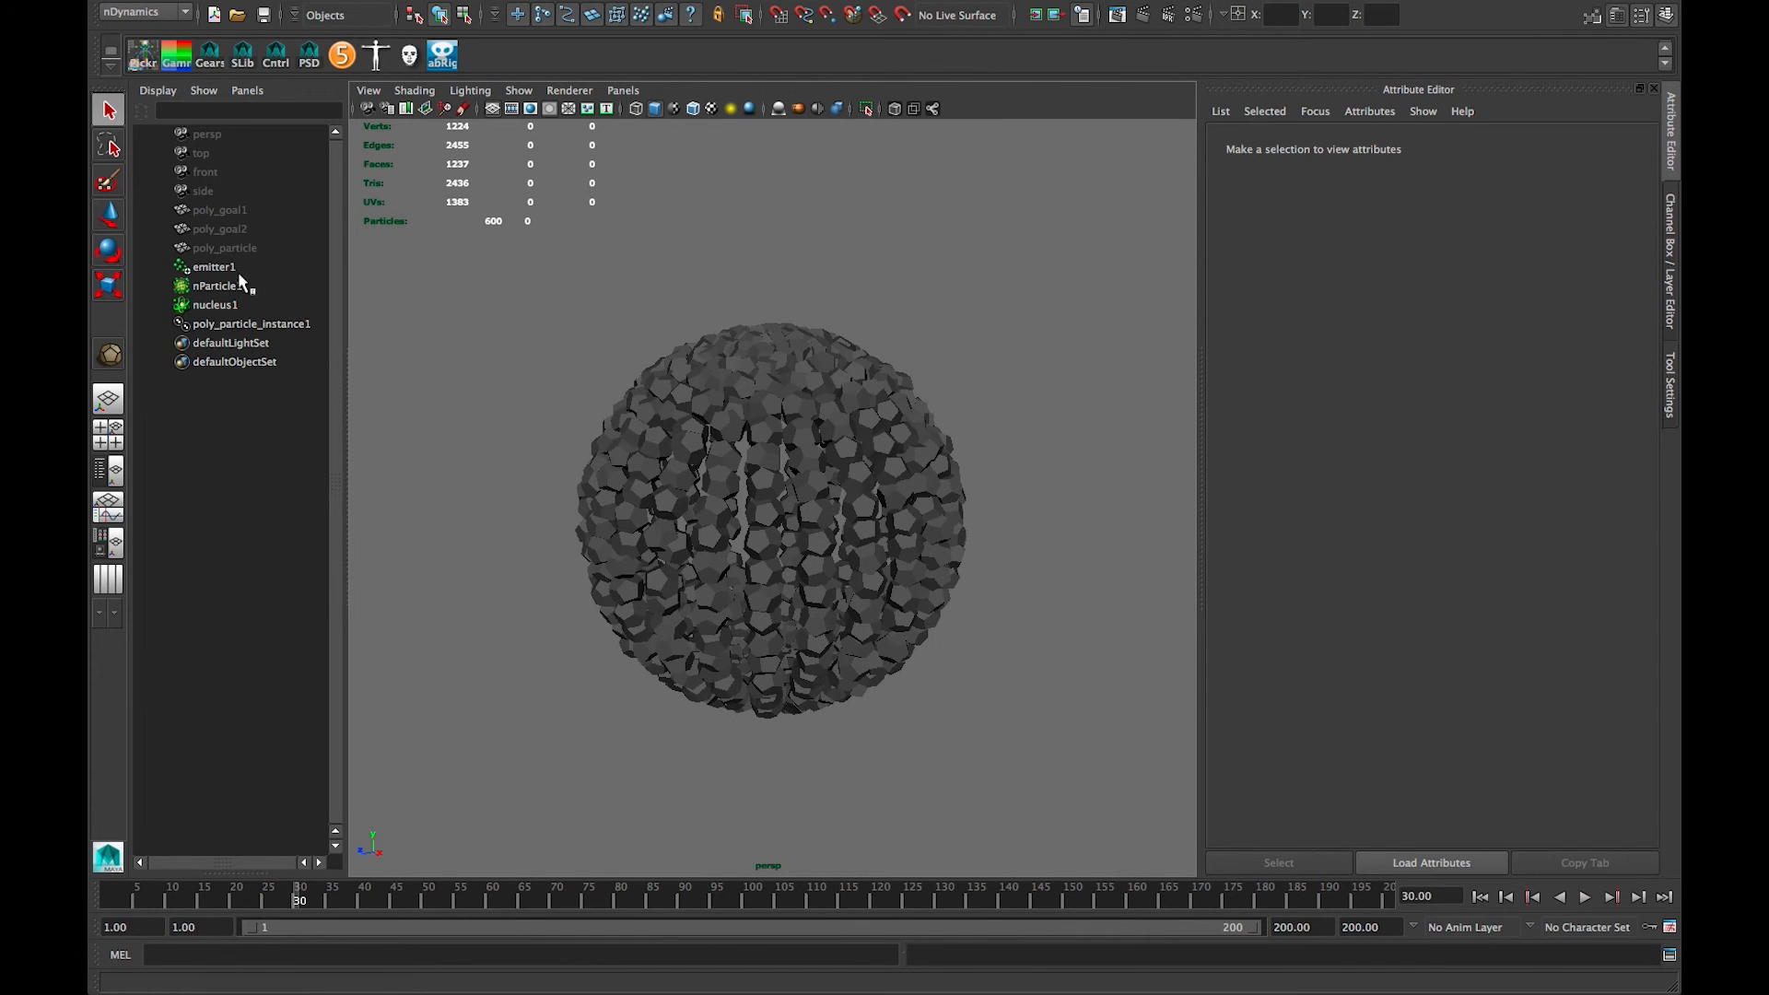
Step: Set a key at frame 29 for the Self Collide Width Scale of nParticle1 with a value of 1
{"action": "left_click", "coordinate": [217, 286]}
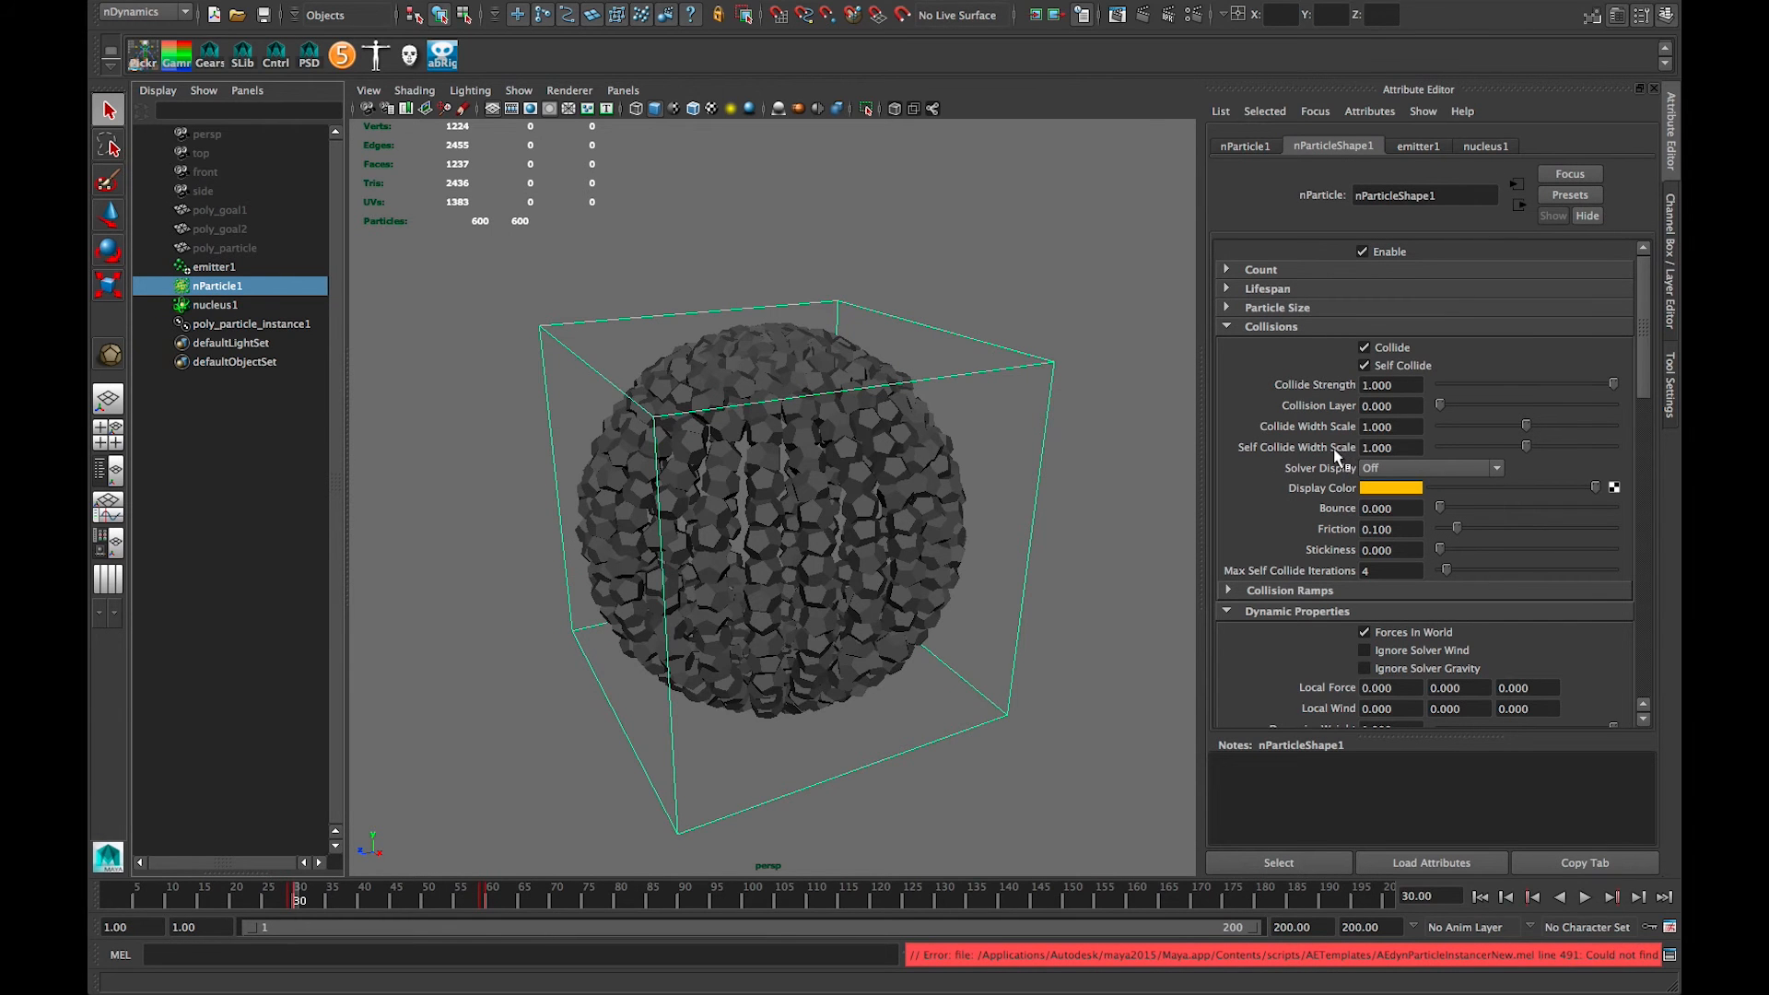
{"action": "left_click", "coordinate": [294, 893]}
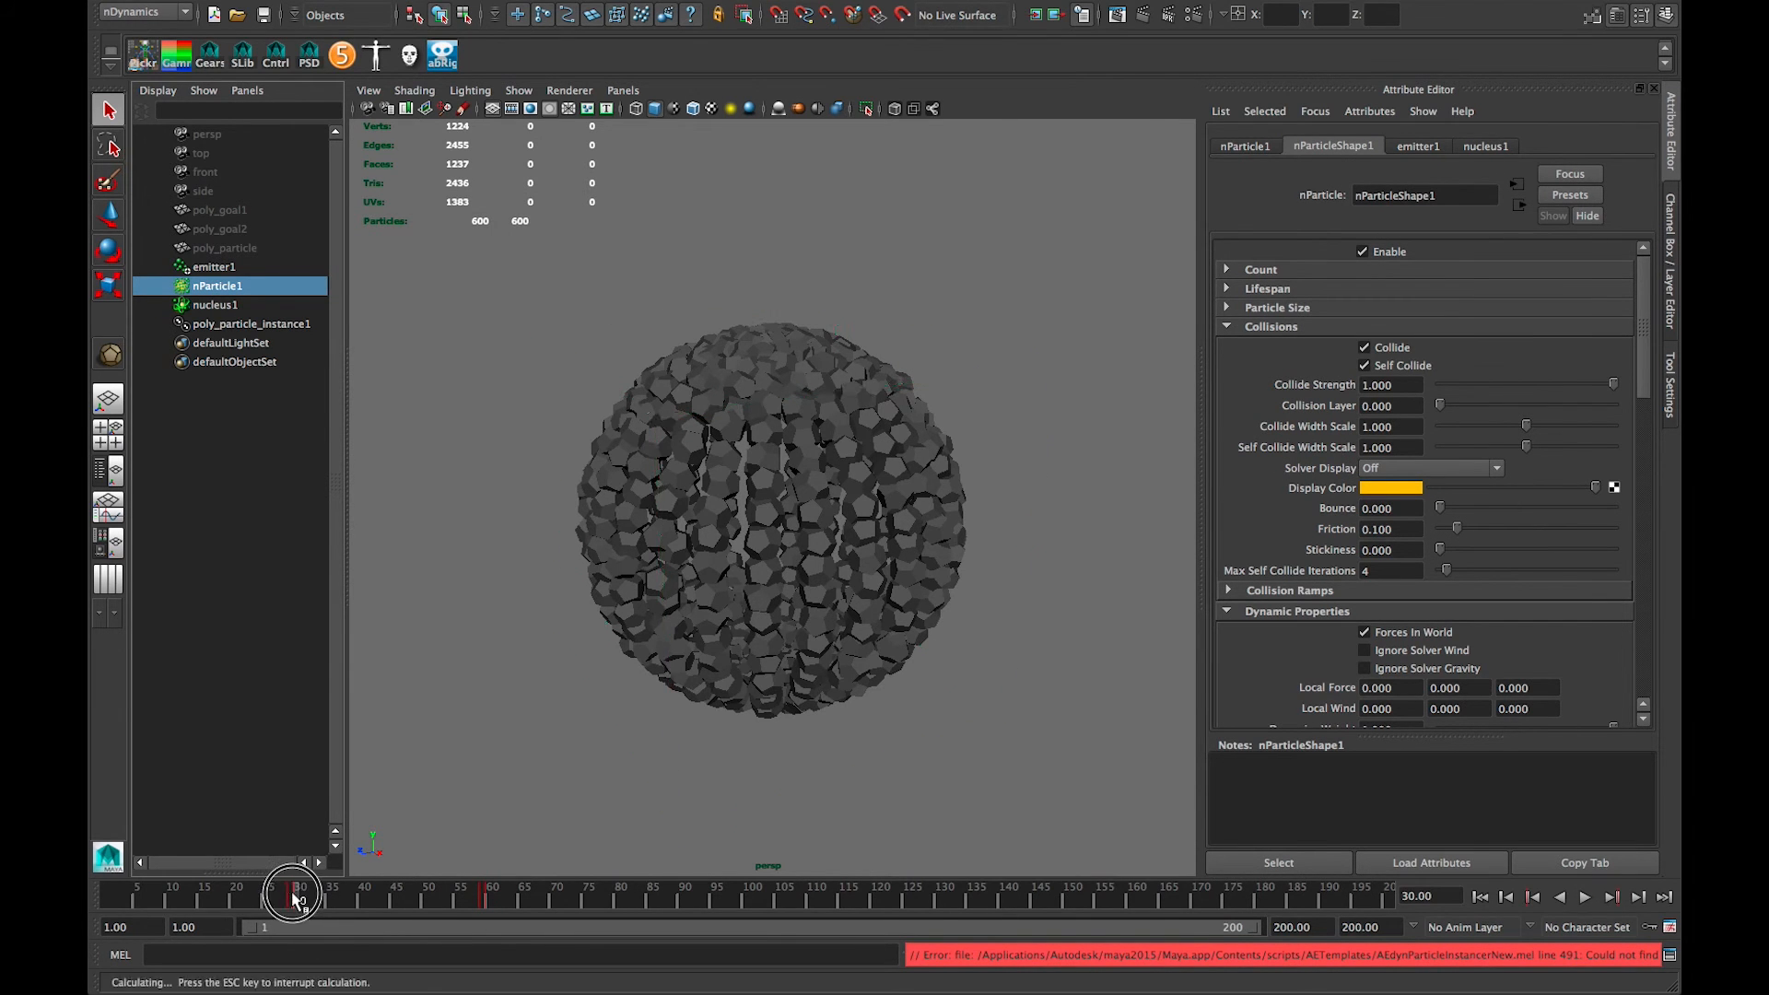
{"action": "right_click", "coordinate": [1329, 457]}
{"action": "left_click", "coordinate": [1354, 480]}
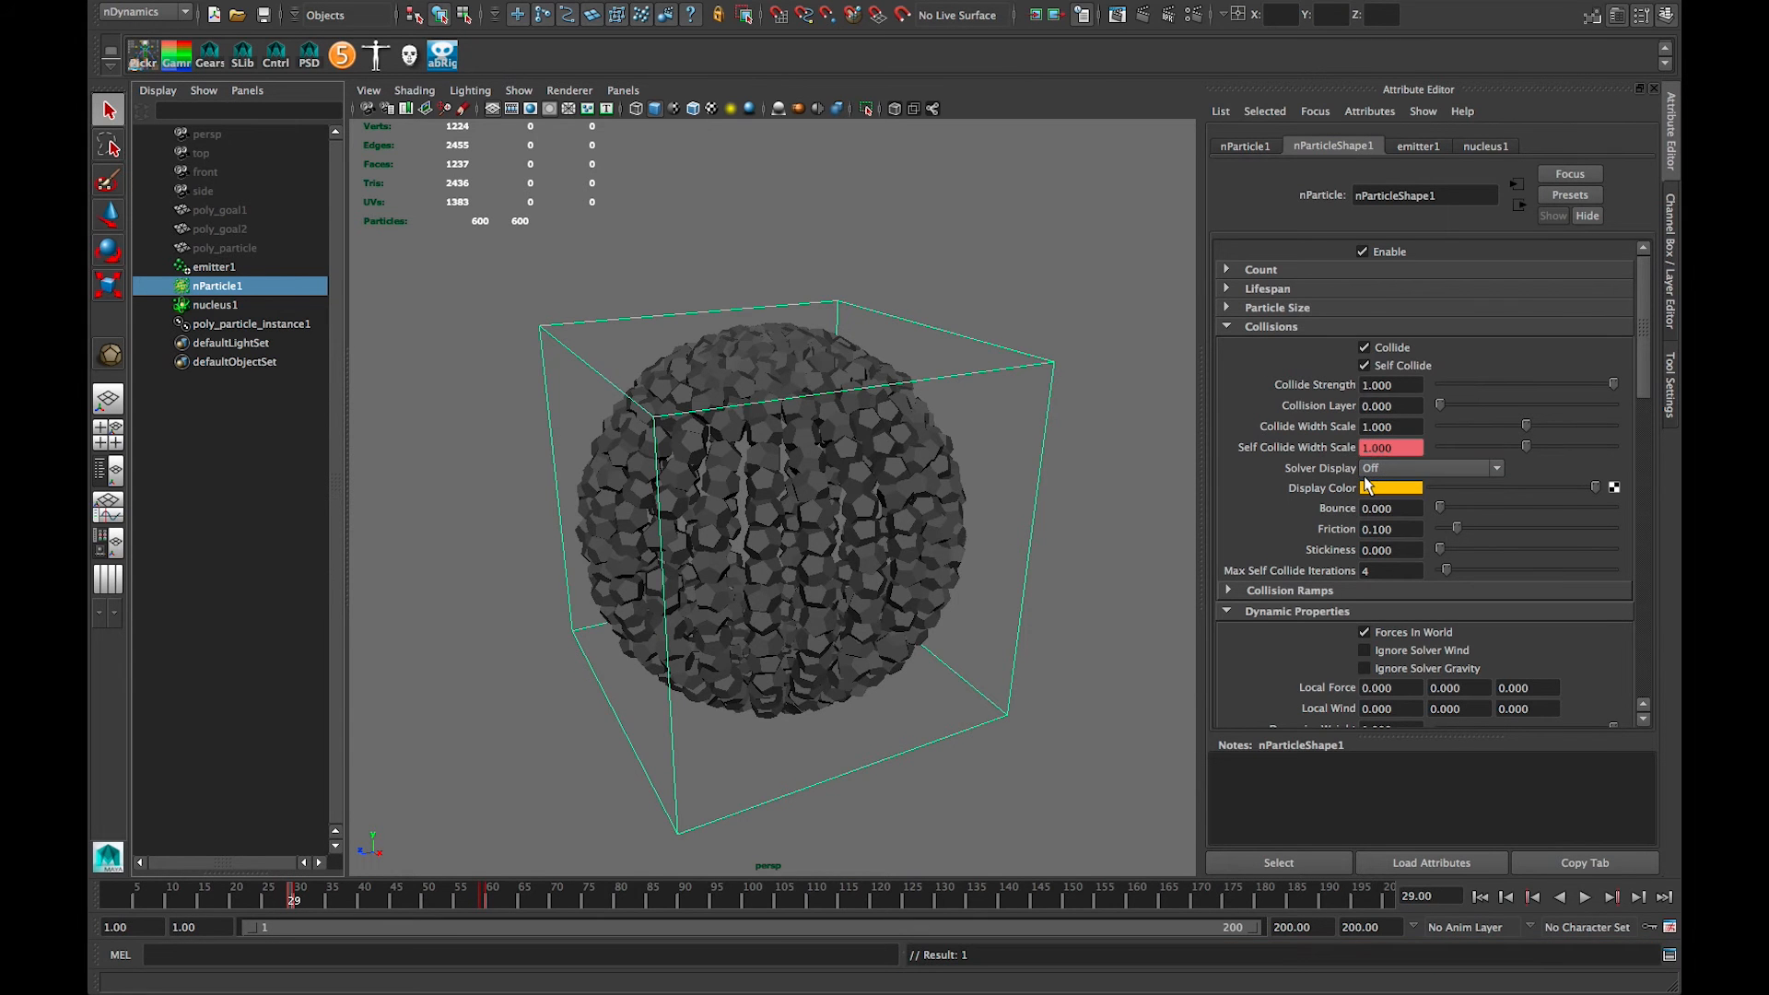
Step: Set the Self Collide Width Scale of nParticle1 to 0 at frame 30 and key it
{"action": "key", "text": "alt+period"}
{"action": "left_click", "coordinate": [1378, 447]}
{"action": "type", "text": "0.66"}
{"action": "key", "text": "Return"}
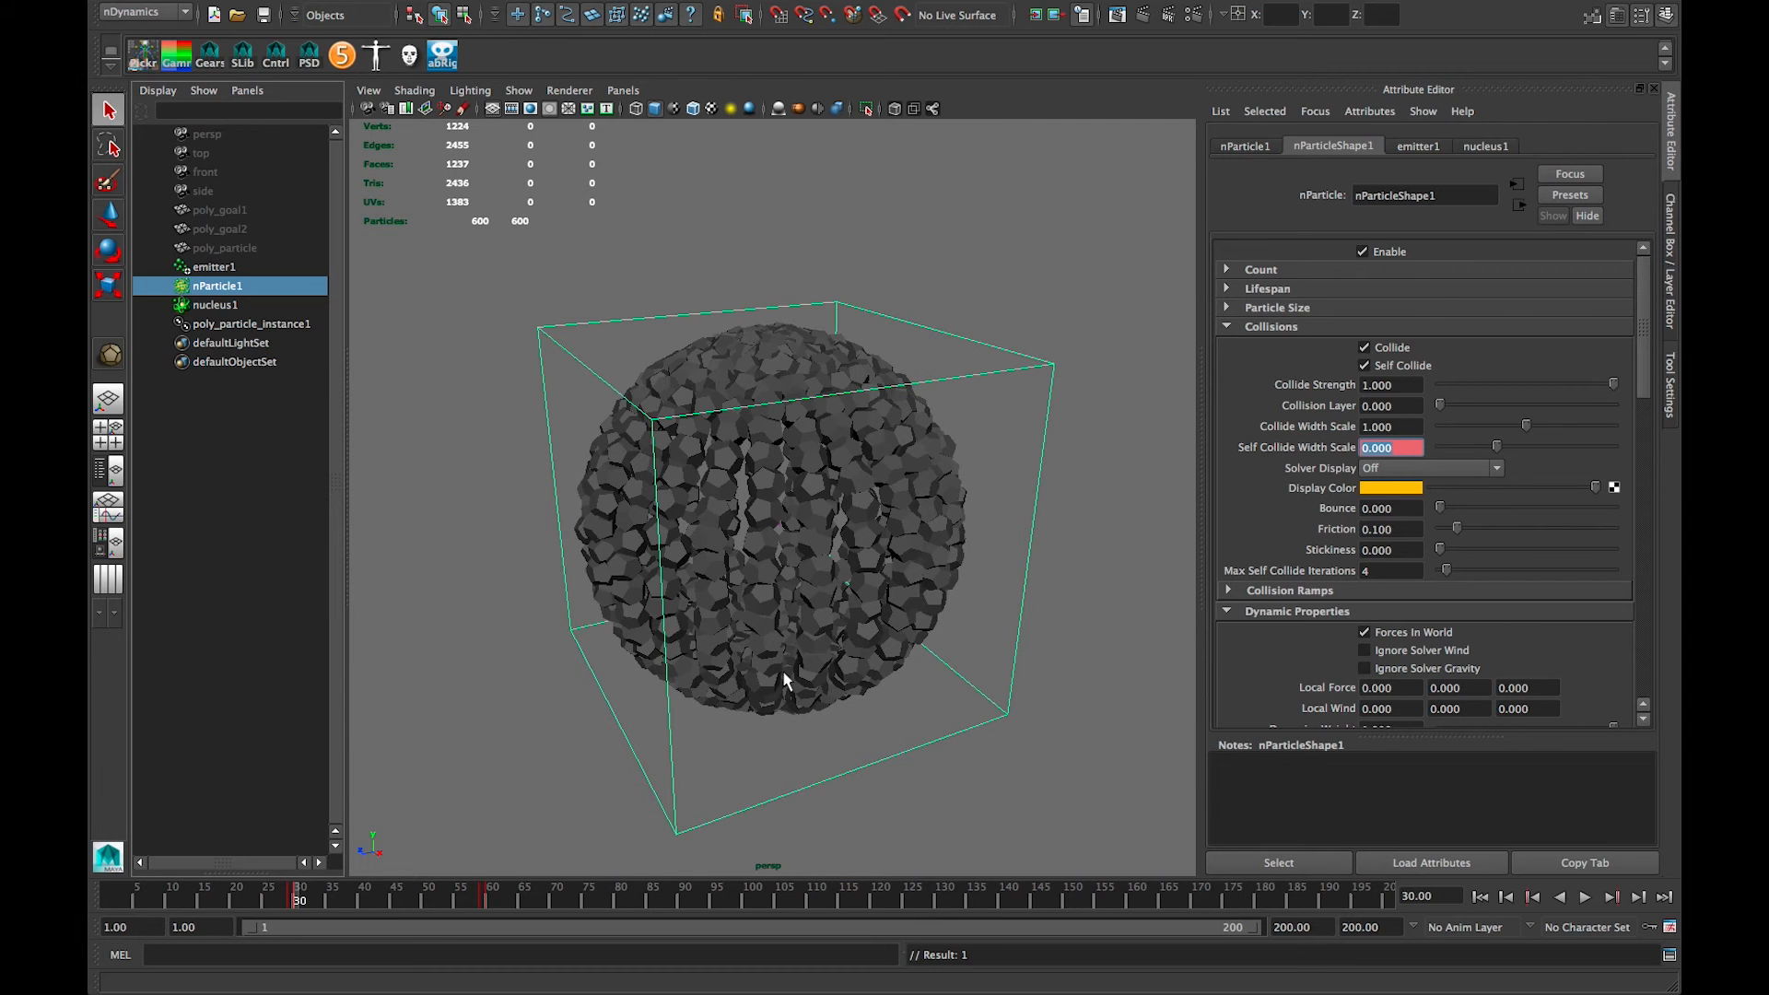
{"action": "right_click", "coordinate": [1323, 449]}
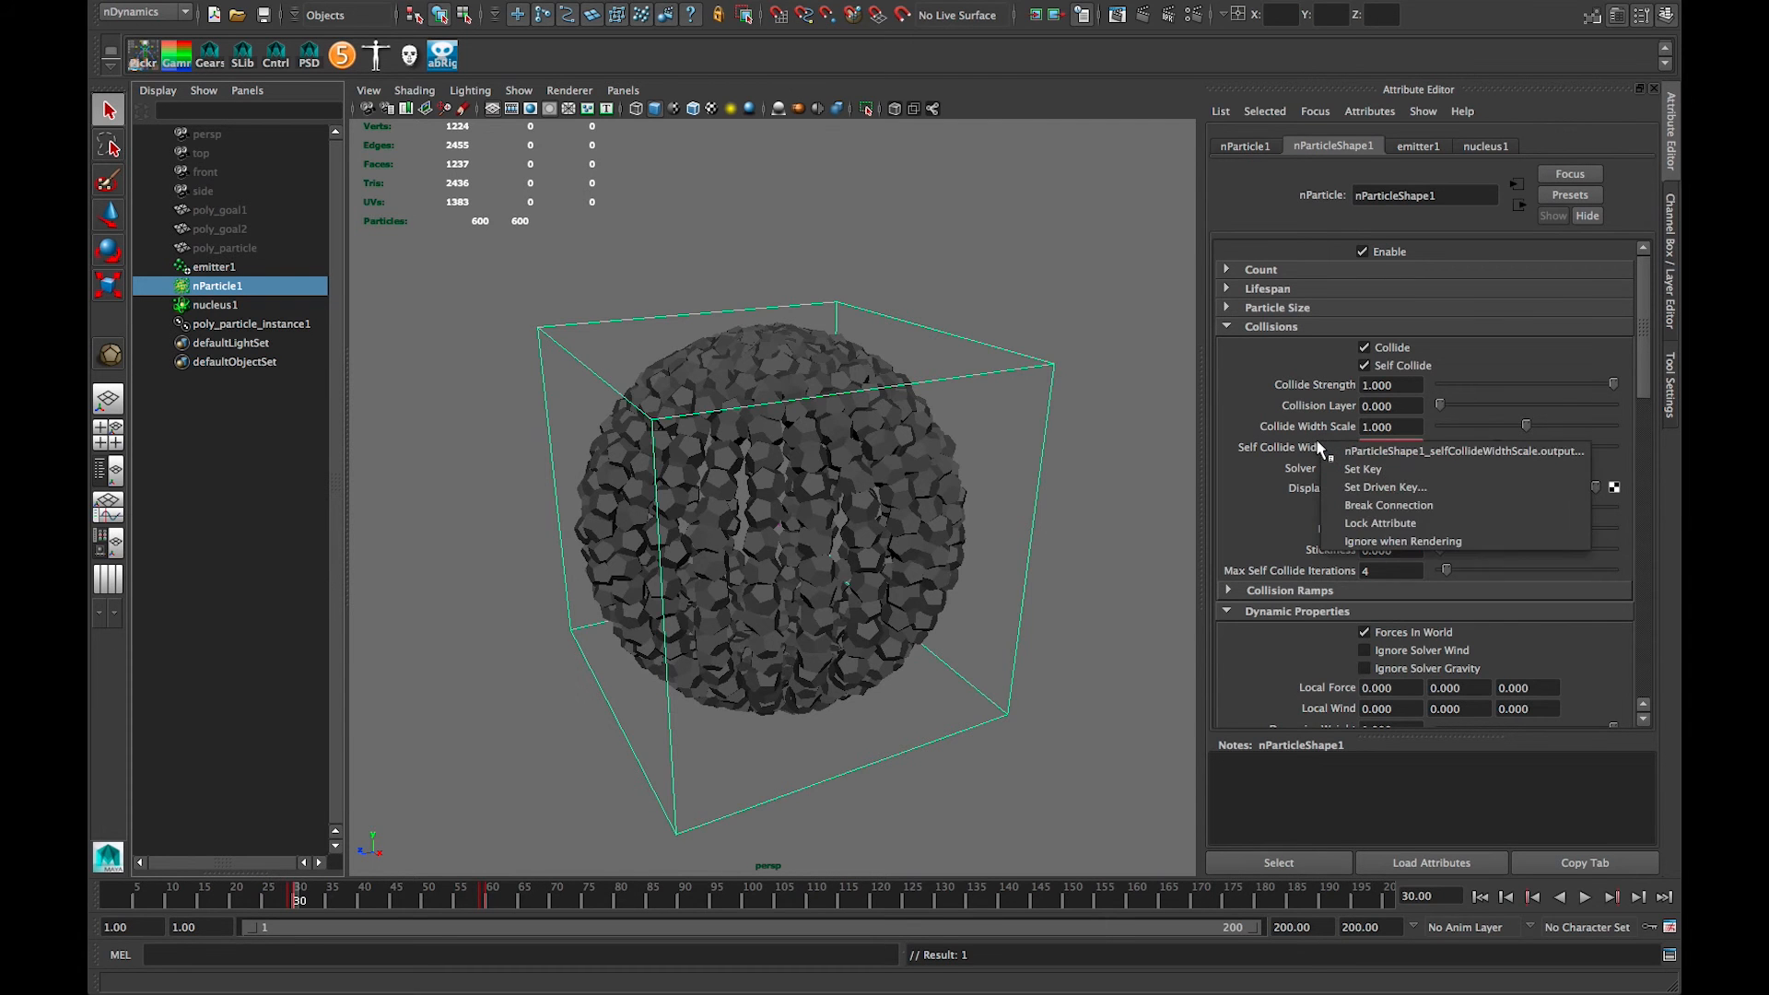
{"action": "left_click", "coordinate": [1363, 470]}
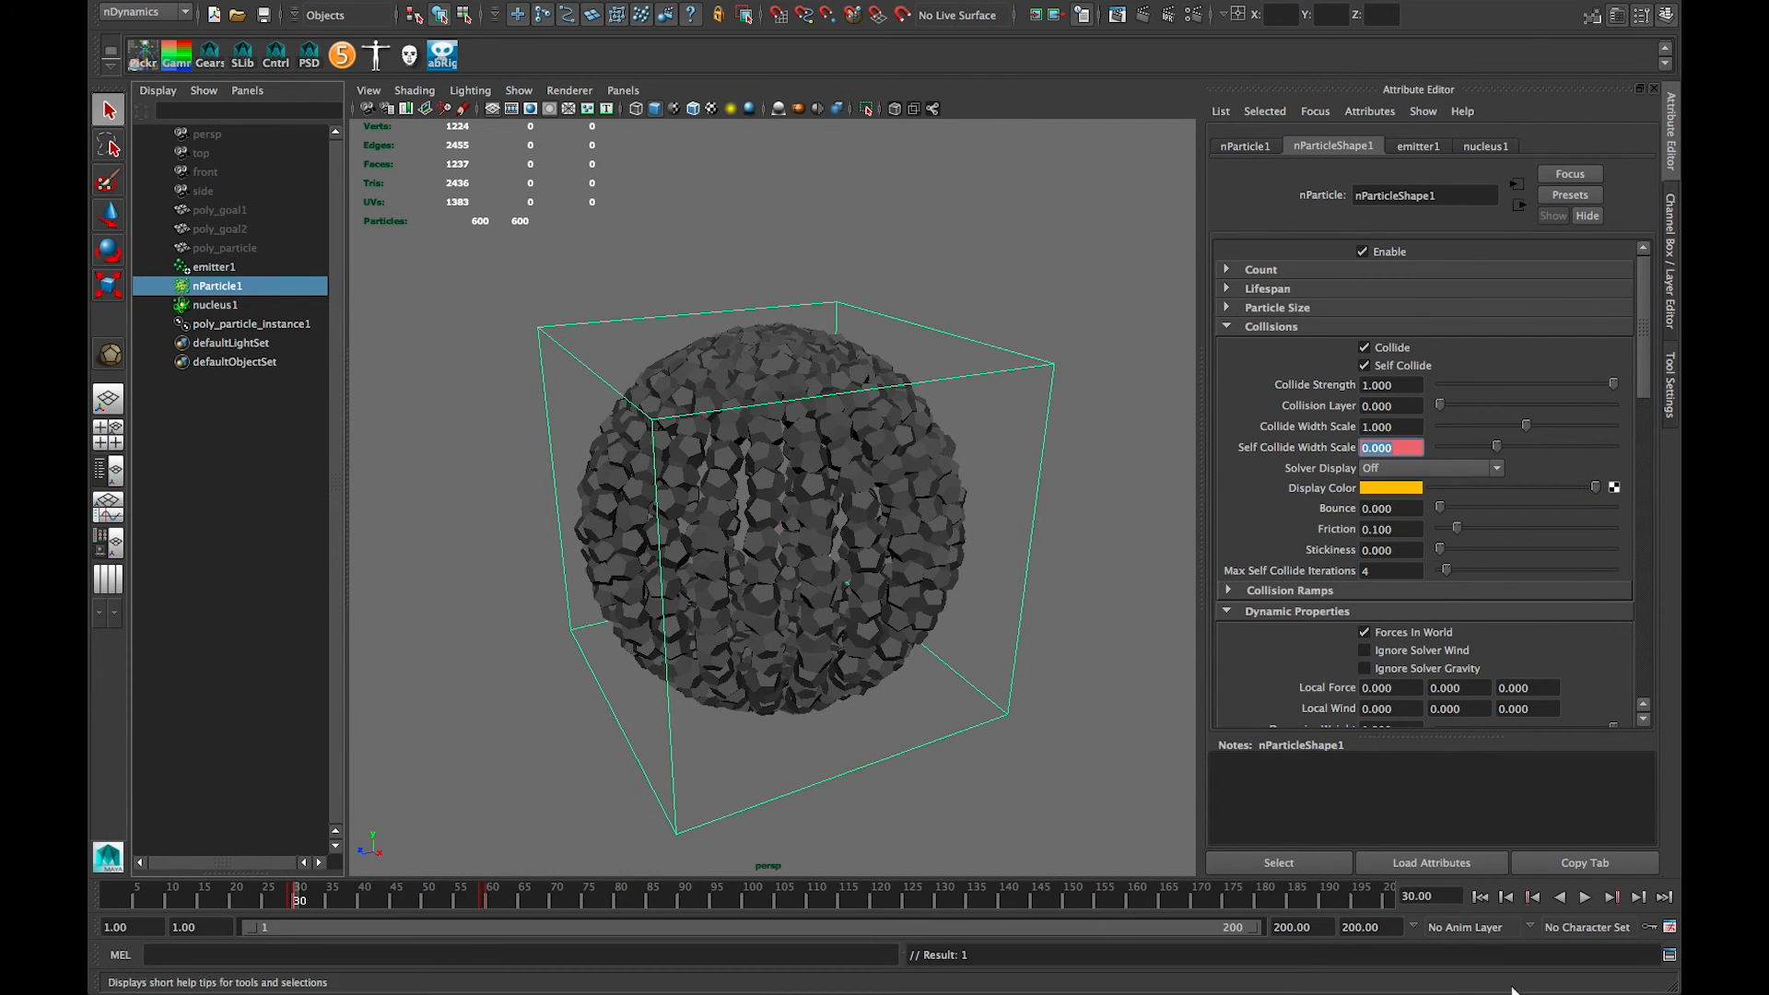
Step: Play the simulation and set the Rotation Damp of nParticleShape1 to 0.1
{"action": "left_click", "coordinate": [1584, 897]}
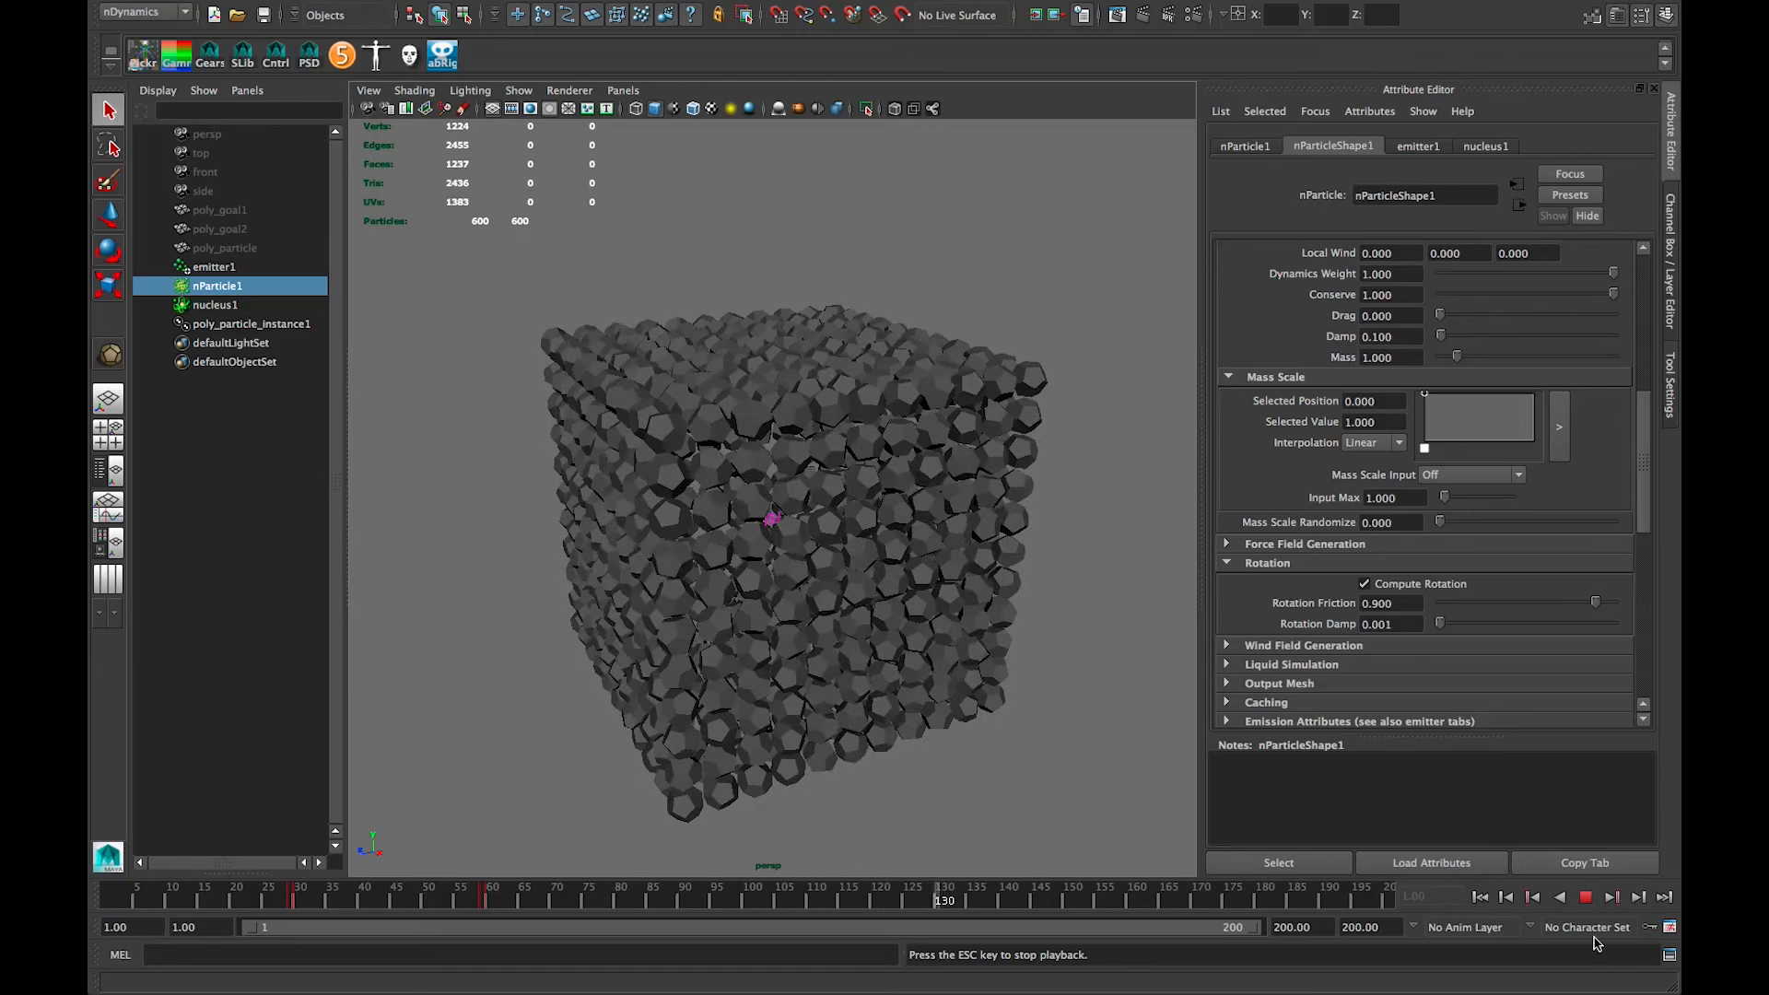
{"action": "left_click", "coordinate": [1389, 625]}
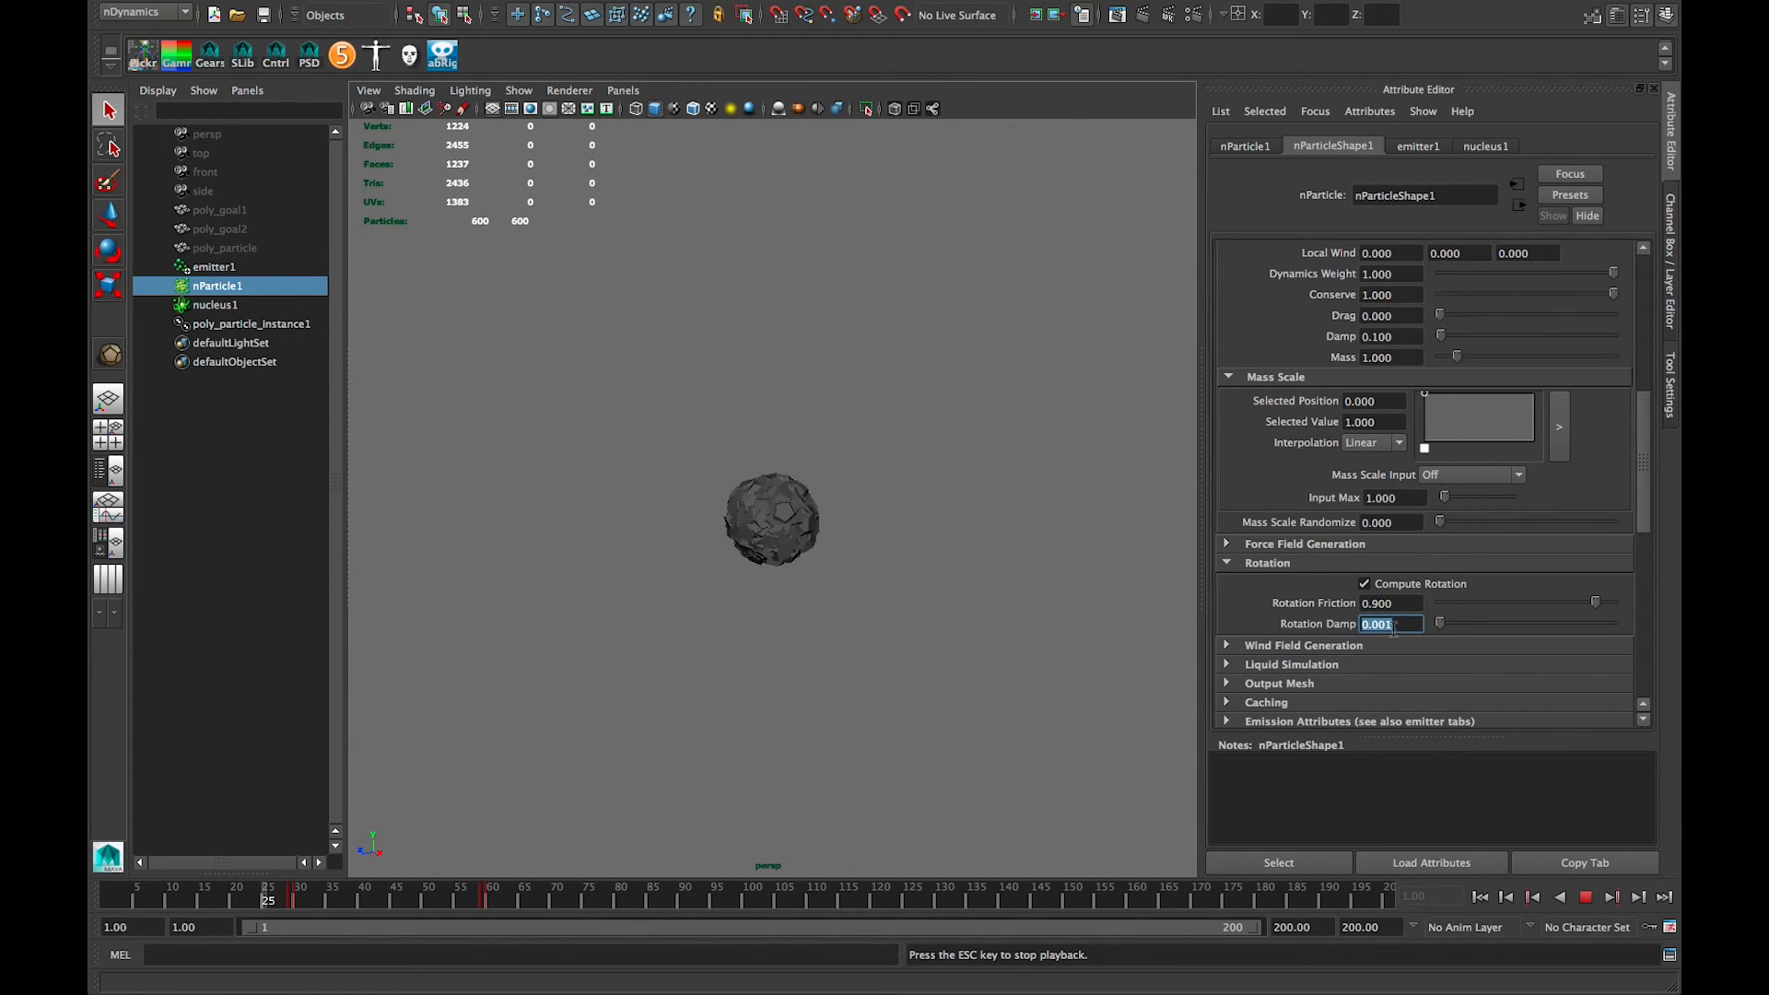
{"action": "type", "text": ".1"}
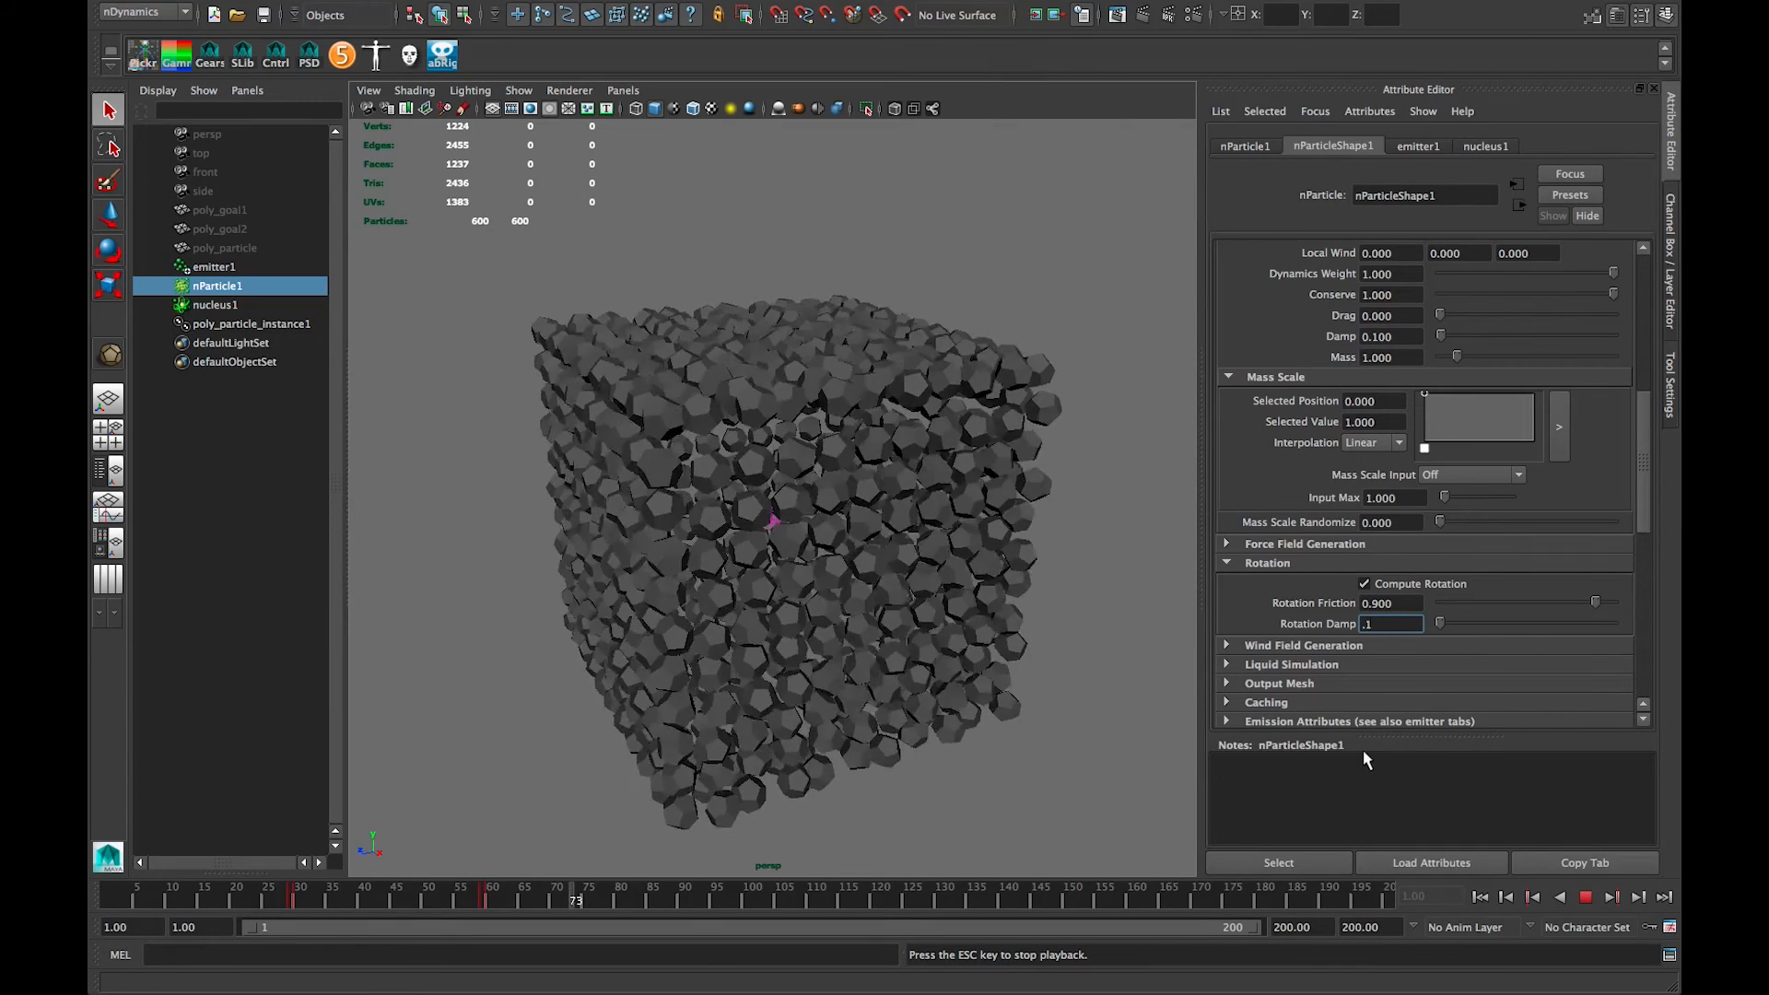
{"action": "key", "text": "Return"}
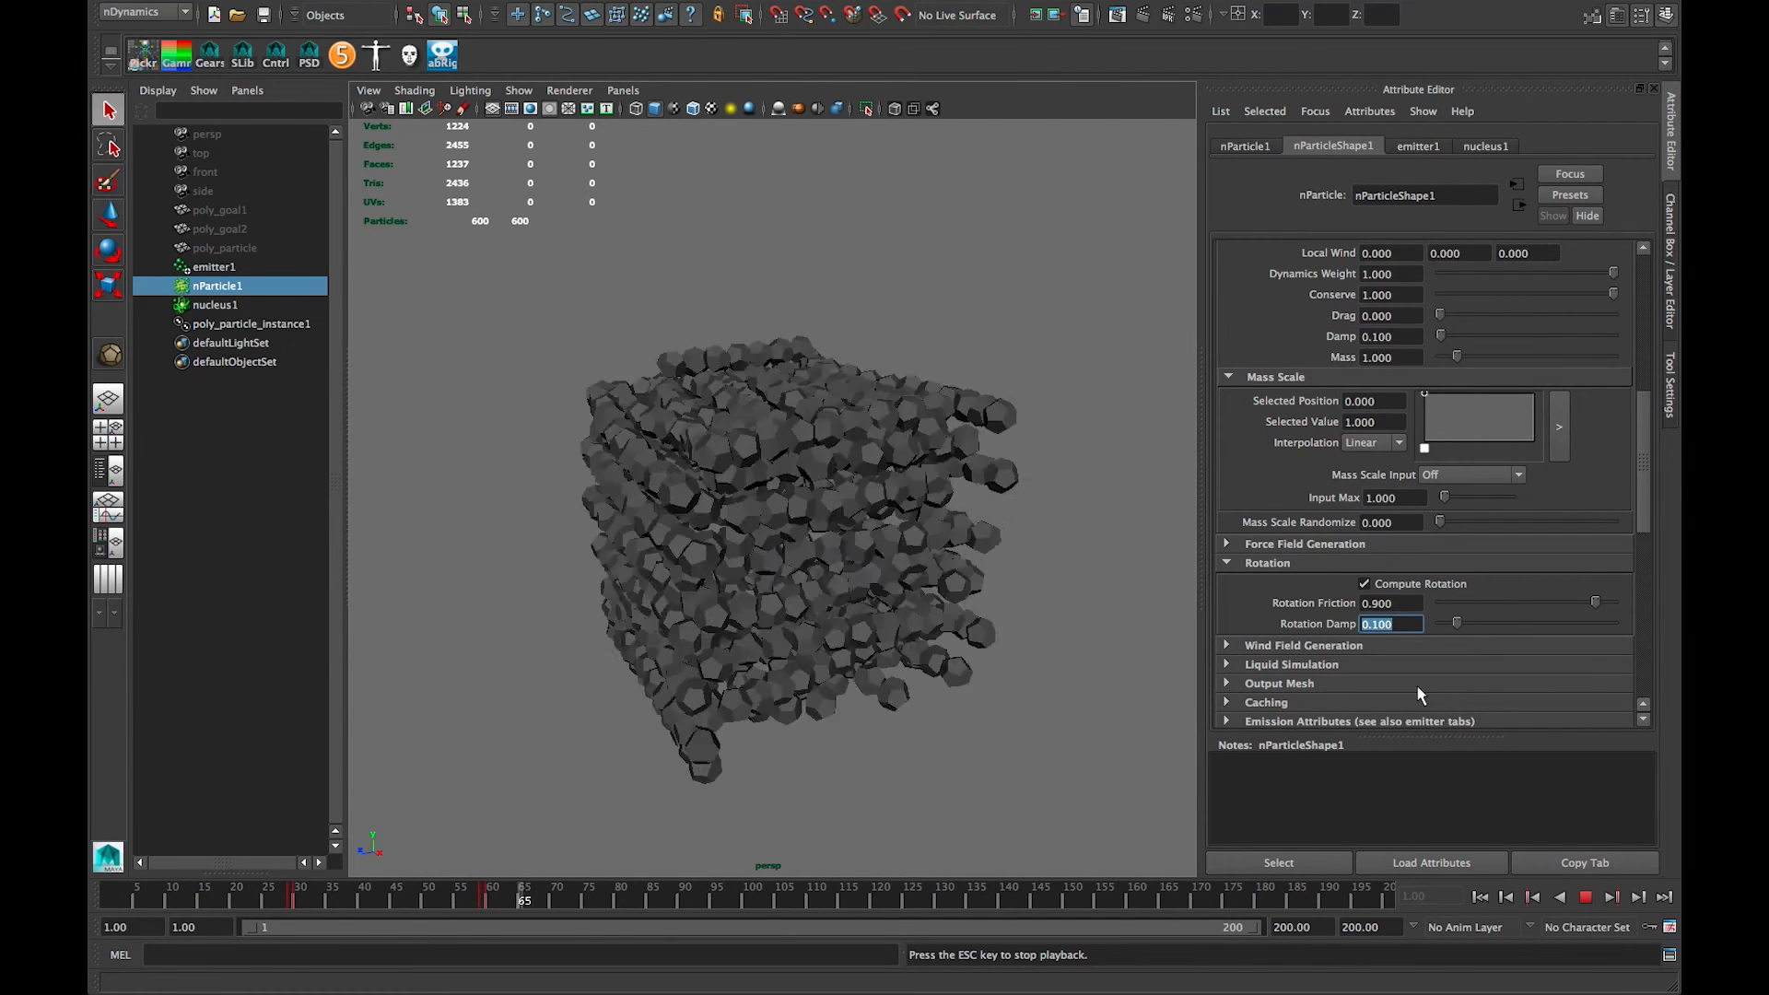
Step: Examine the cube of instanced pieces from several sides and replay the simulation to check spacing and overlaps
{"action": "left_click_drag", "start_coordinate": [662, 645], "coordinate": [898, 671], "text": "alt"}
{"action": "right_click_drag", "start_coordinate": [898, 671], "coordinate": [881, 691], "text": "alt"}
{"action": "mouse_move", "coordinate": [881, 691]}
{"action": "left_mouse_down", "text": "alt"}
{"action": "mouse_move", "coordinate": [849, 665]}
{"action": "mouse_move", "coordinate": [879, 667]}
{"action": "left_mouse_up", "text": "alt"}
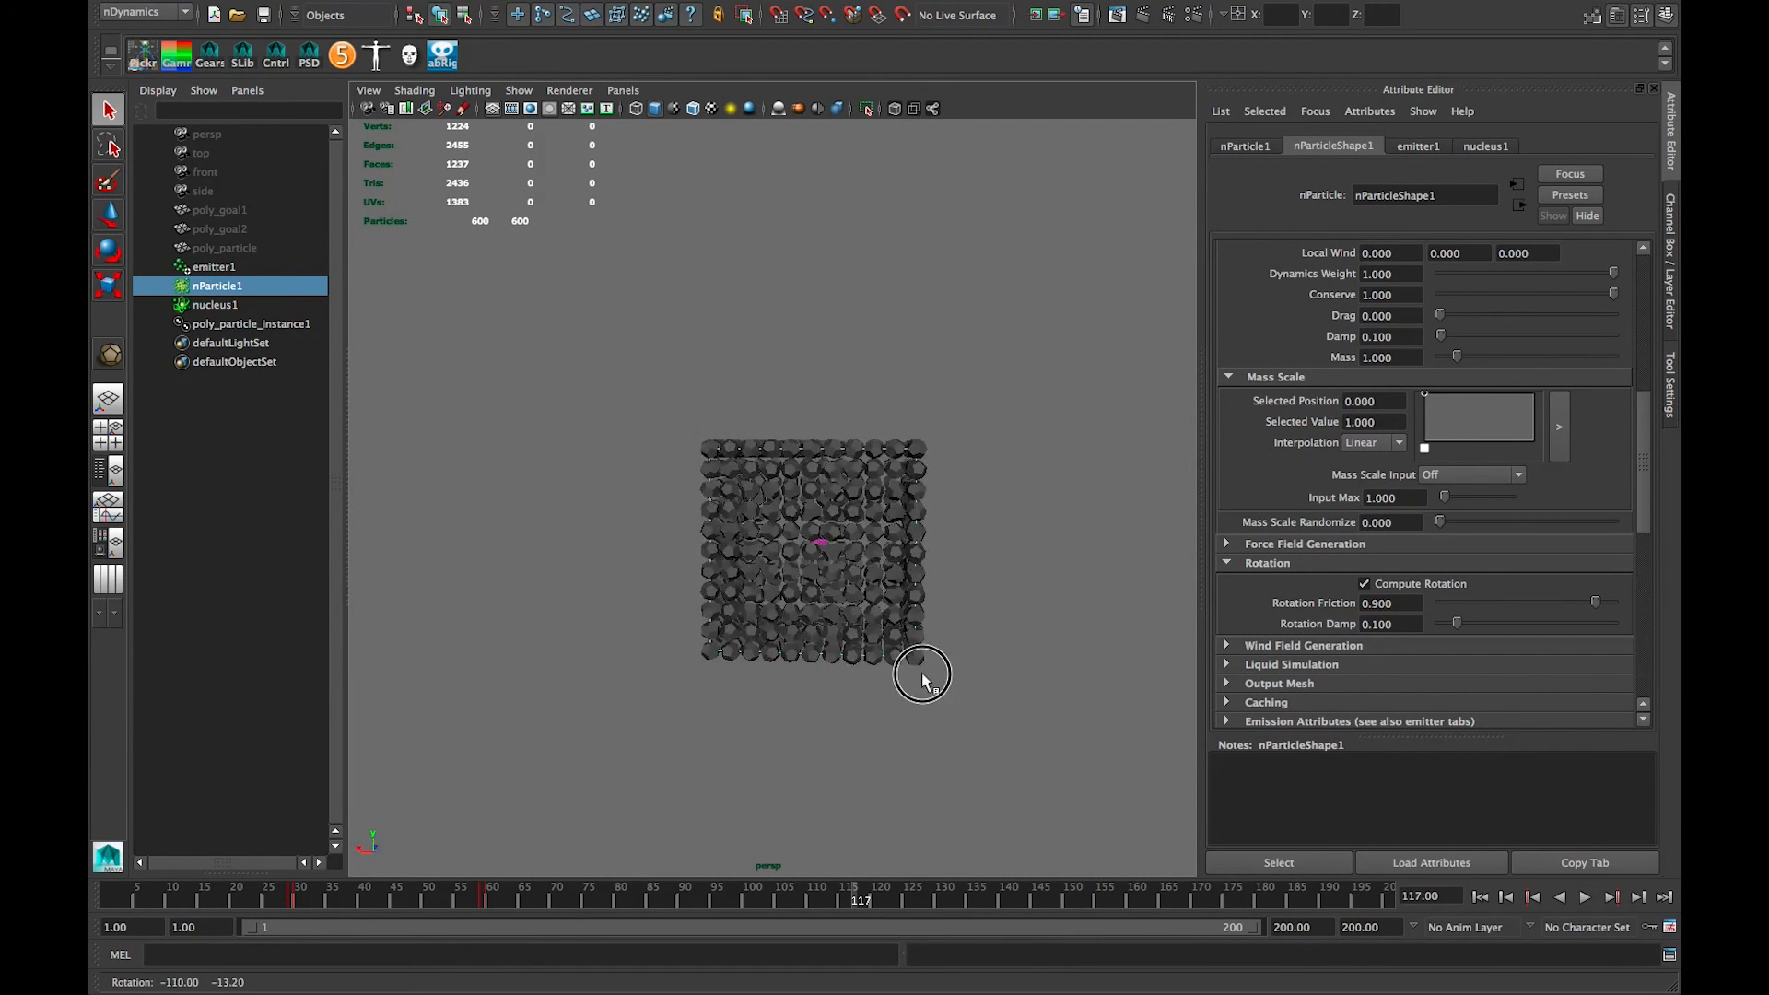
{"action": "left_click_drag", "start_coordinate": [921, 674], "coordinate": [775, 661], "text": "alt"}
{"action": "scroll", "coordinate": [761, 660], "scroll_direction": "up", "scroll_amount": 6}
{"action": "left_click_drag", "start_coordinate": [774, 659], "coordinate": [801, 642], "text": "alt"}
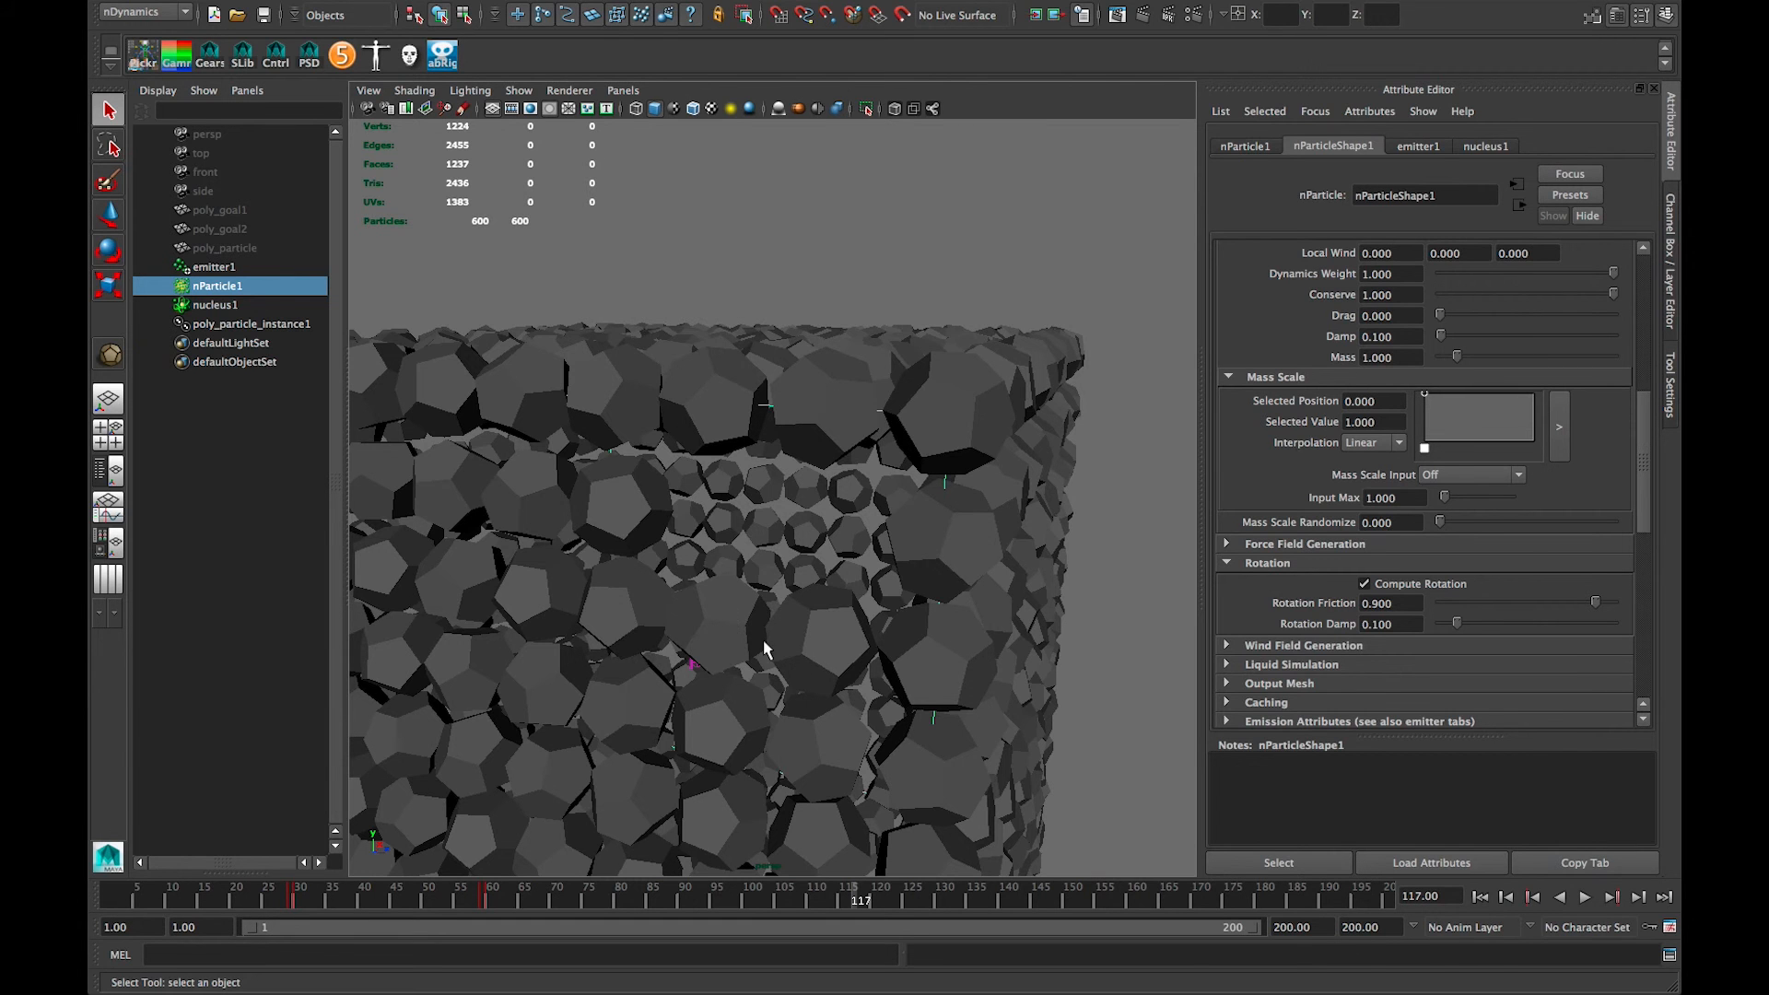
{"action": "left_click_drag", "start_coordinate": [774, 587], "coordinate": [967, 594], "text": "alt"}
{"action": "scroll", "coordinate": [695, 598], "scroll_direction": "down", "scroll_amount": 5}
{"action": "left_click_drag", "start_coordinate": [680, 585], "coordinate": [821, 642], "text": "alt"}
{"action": "scroll", "coordinate": [794, 611], "scroll_direction": "up", "scroll_amount": 5}
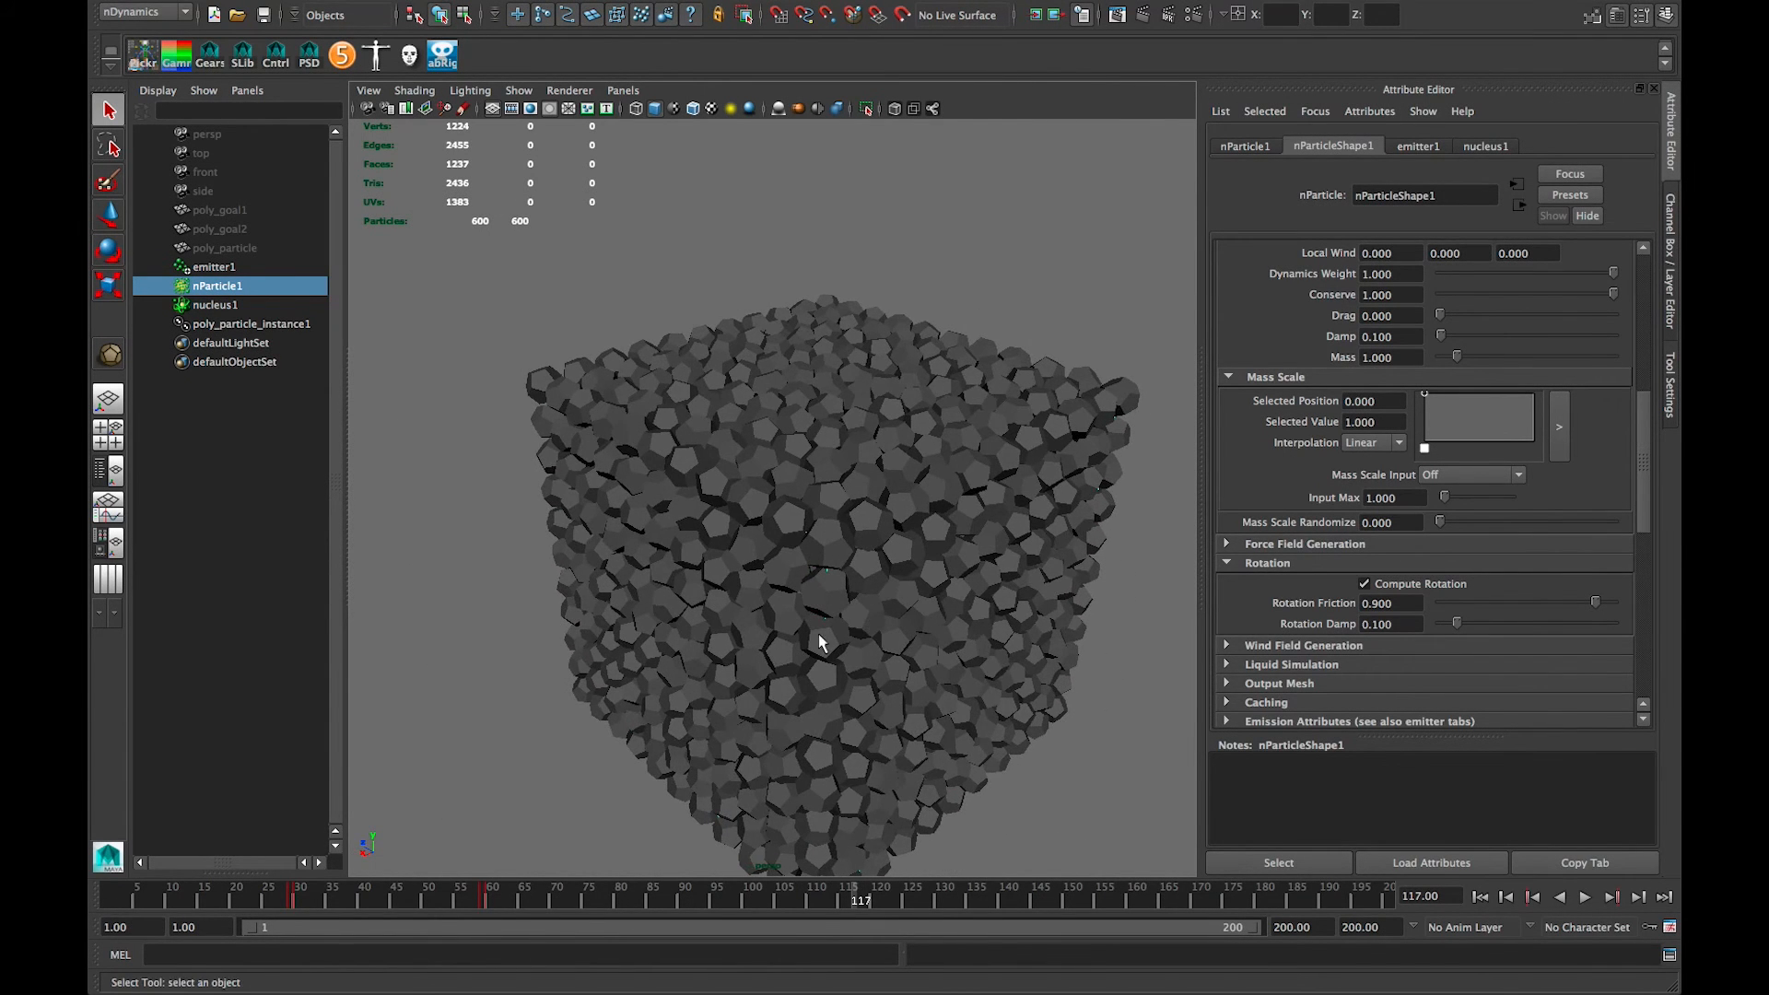
{"action": "left_click", "coordinate": [1584, 896]}
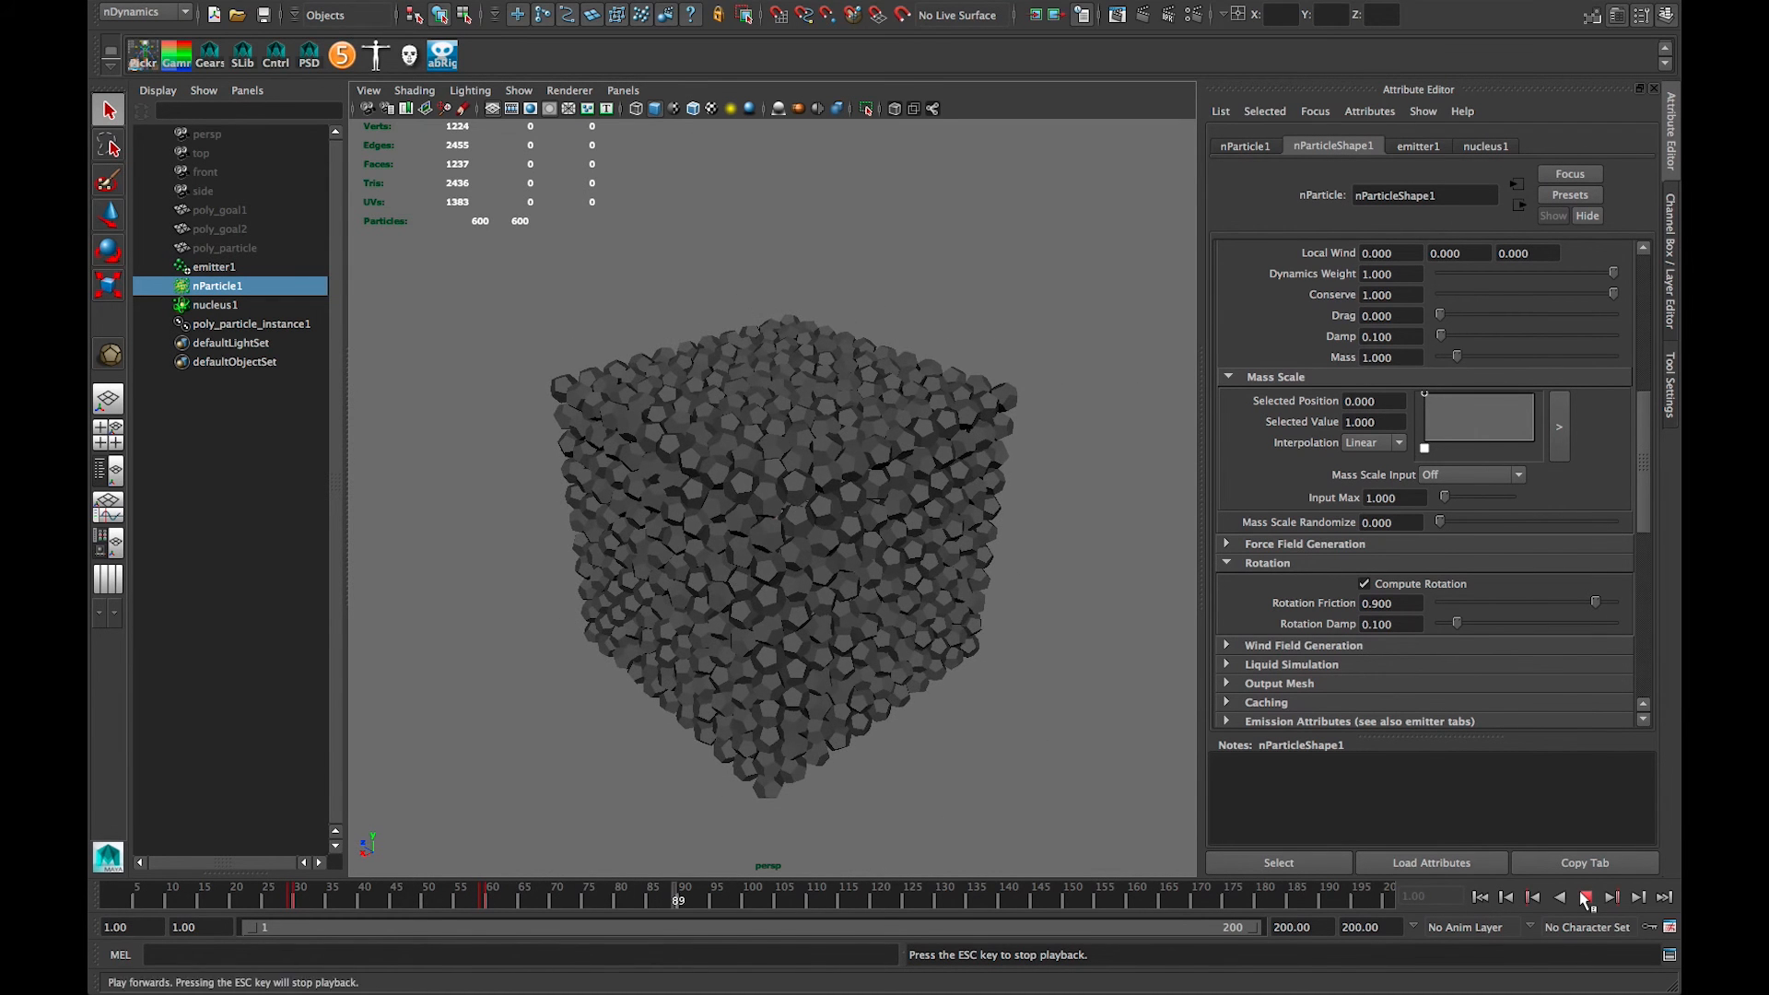
{"action": "left_click", "coordinate": [1584, 896]}
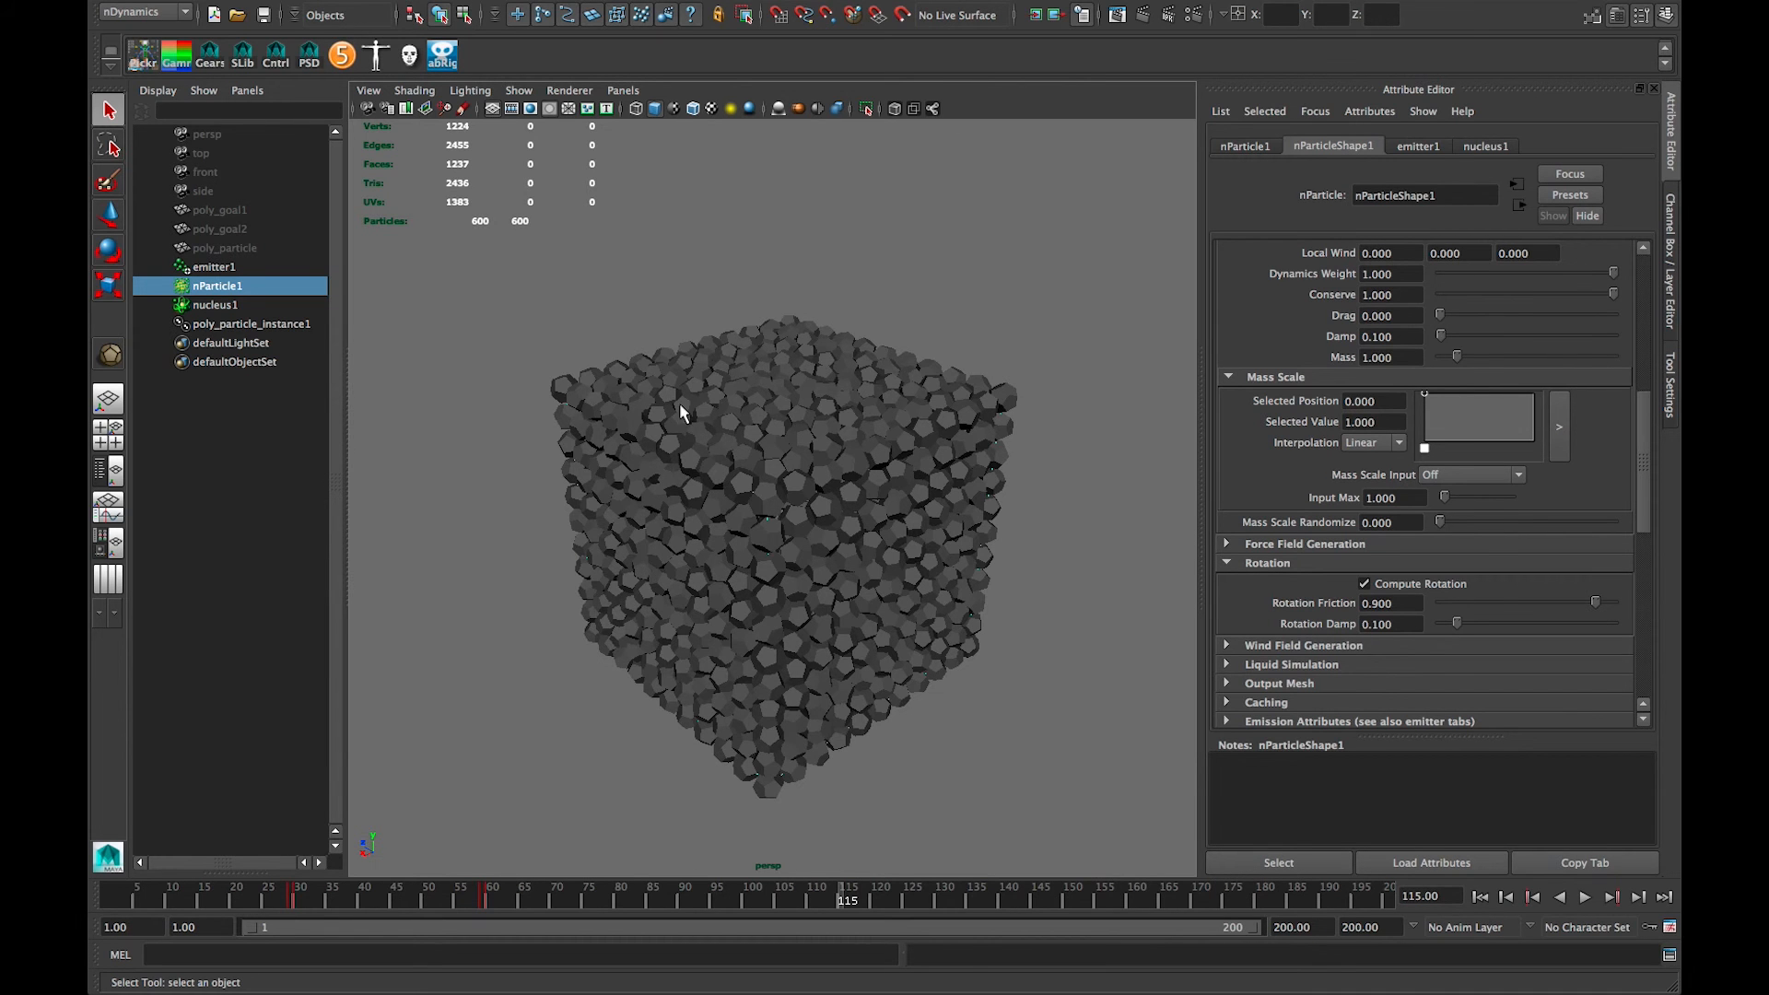
Step: Unhide the original poly_particle mesh and bring it into view beside the cube of instances
{"action": "left_click", "coordinate": [229, 249]}
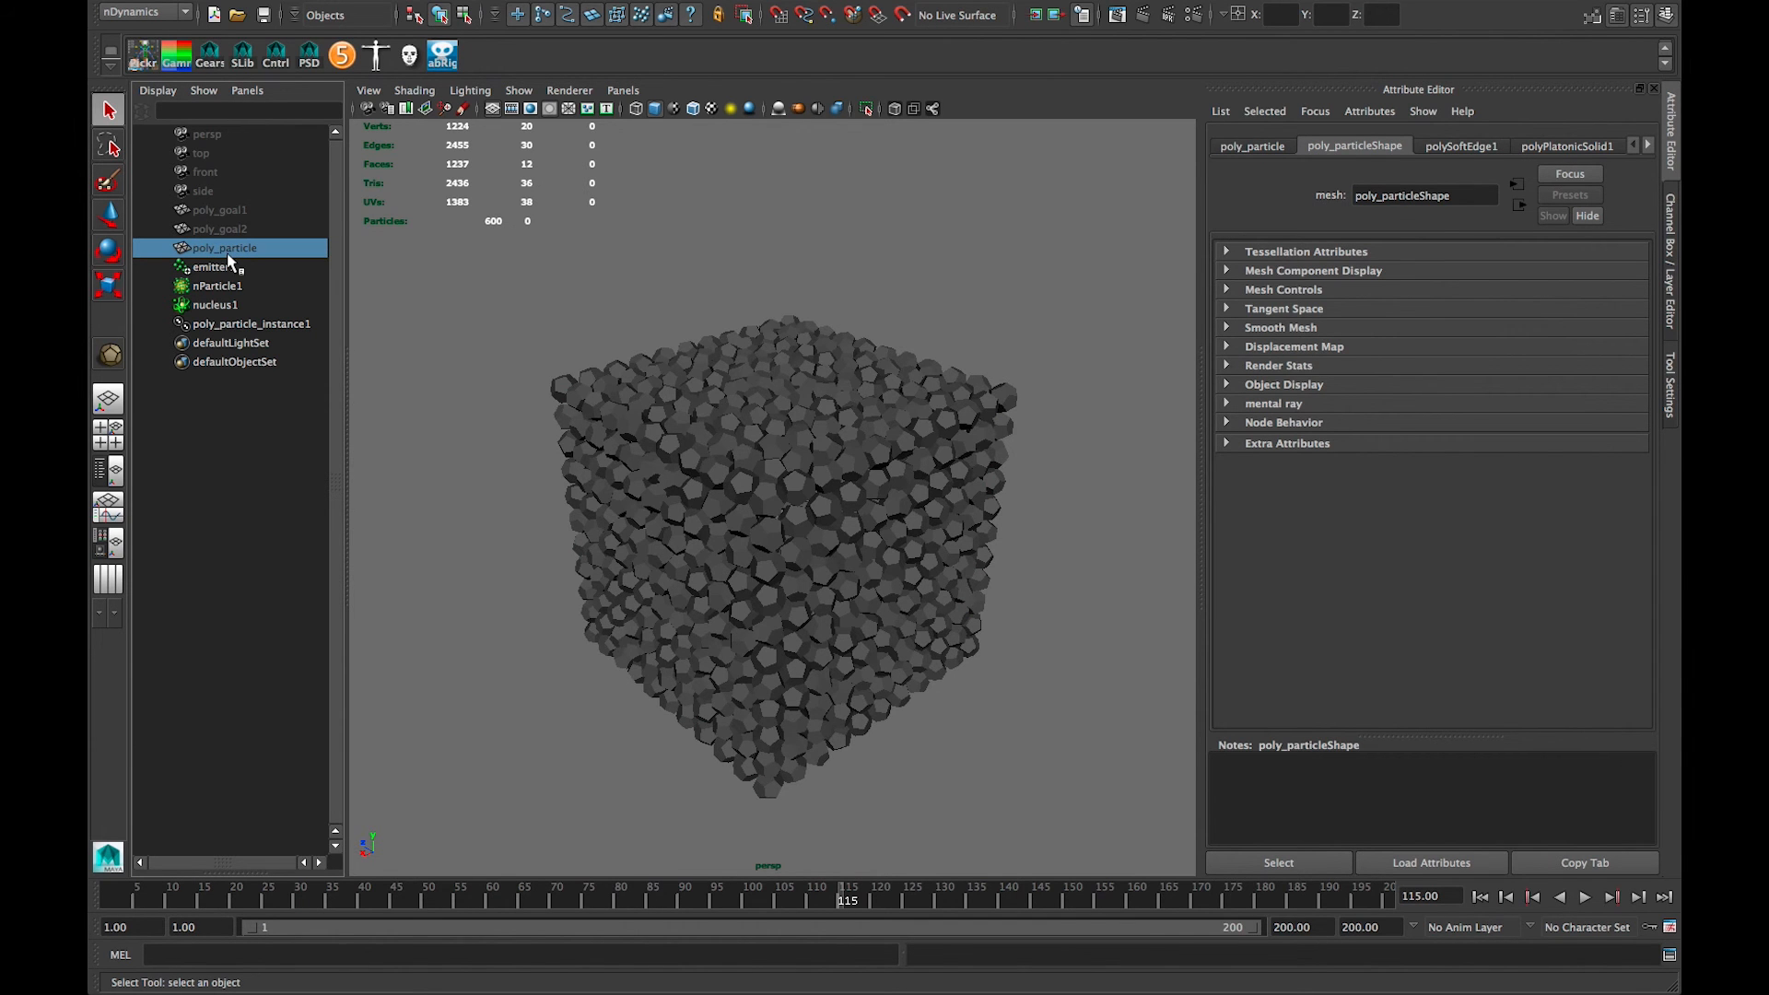
{"action": "key", "text": "shift+h"}
{"action": "key", "text": "f"}
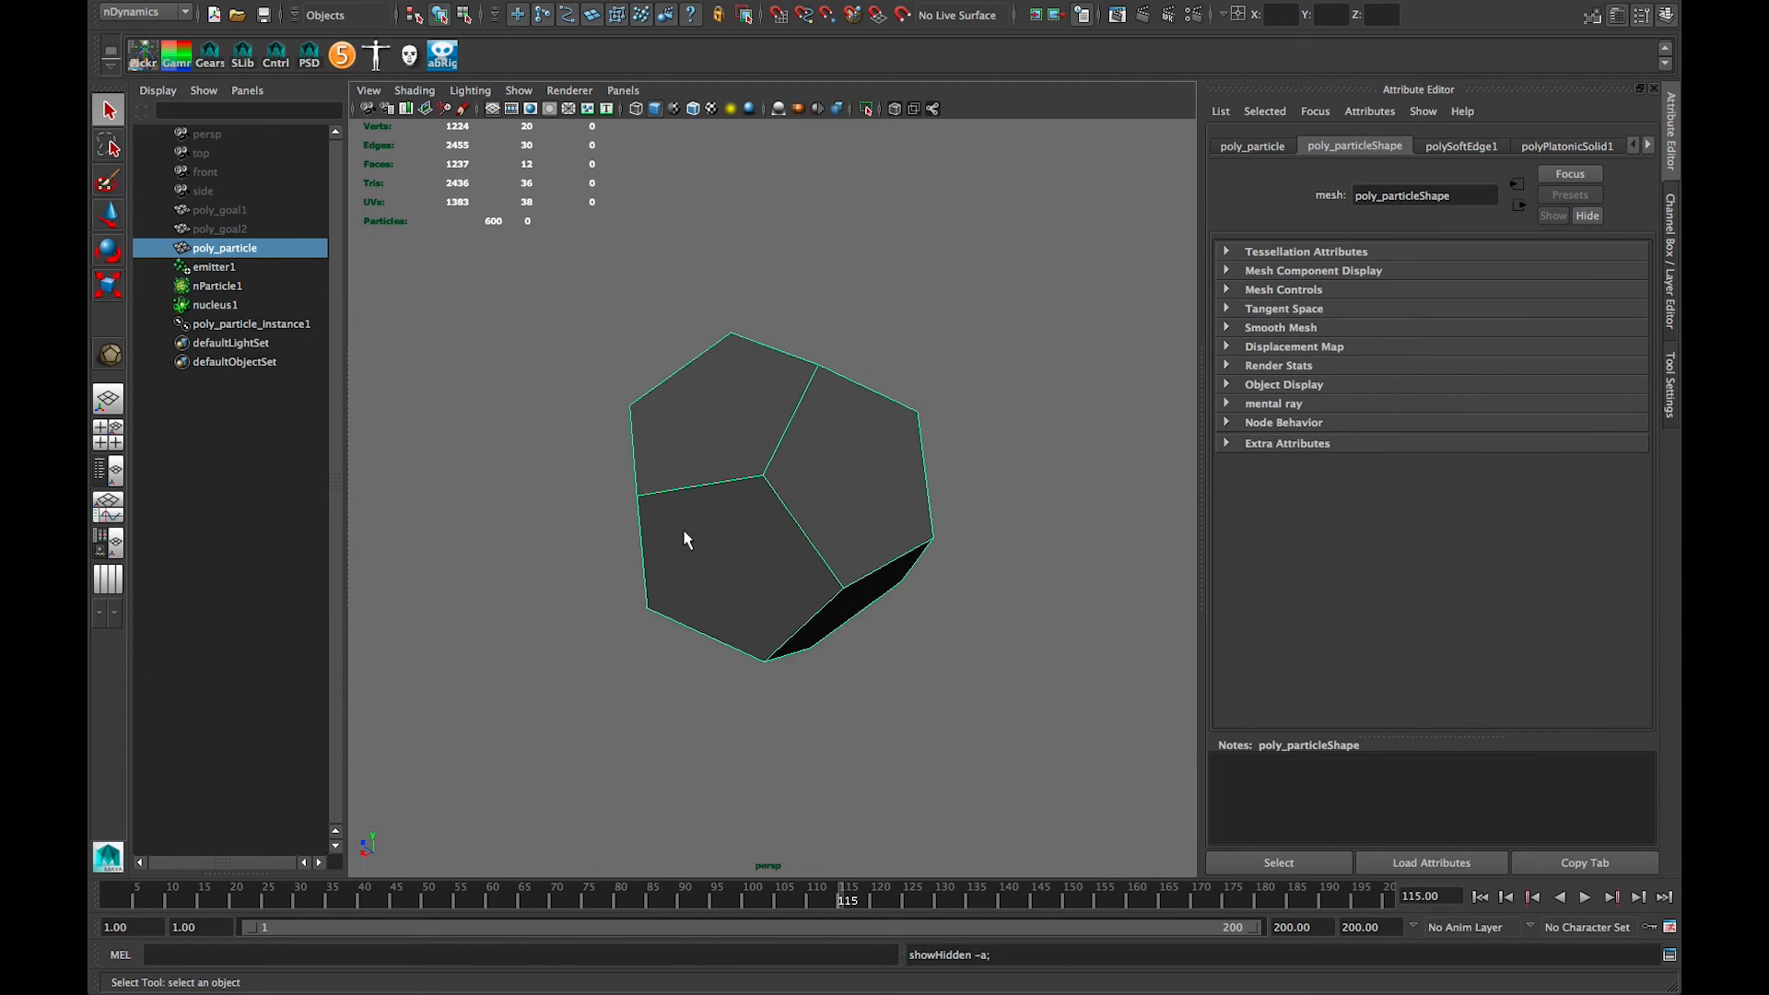
{"action": "scroll", "coordinate": [790, 561], "scroll_direction": "down", "scroll_amount": 10}
{"action": "left_click_drag", "start_coordinate": [790, 561], "coordinate": [731, 624], "text": "alt"}
{"action": "scroll", "coordinate": [726, 614], "scroll_direction": "up", "scroll_amount": 6}
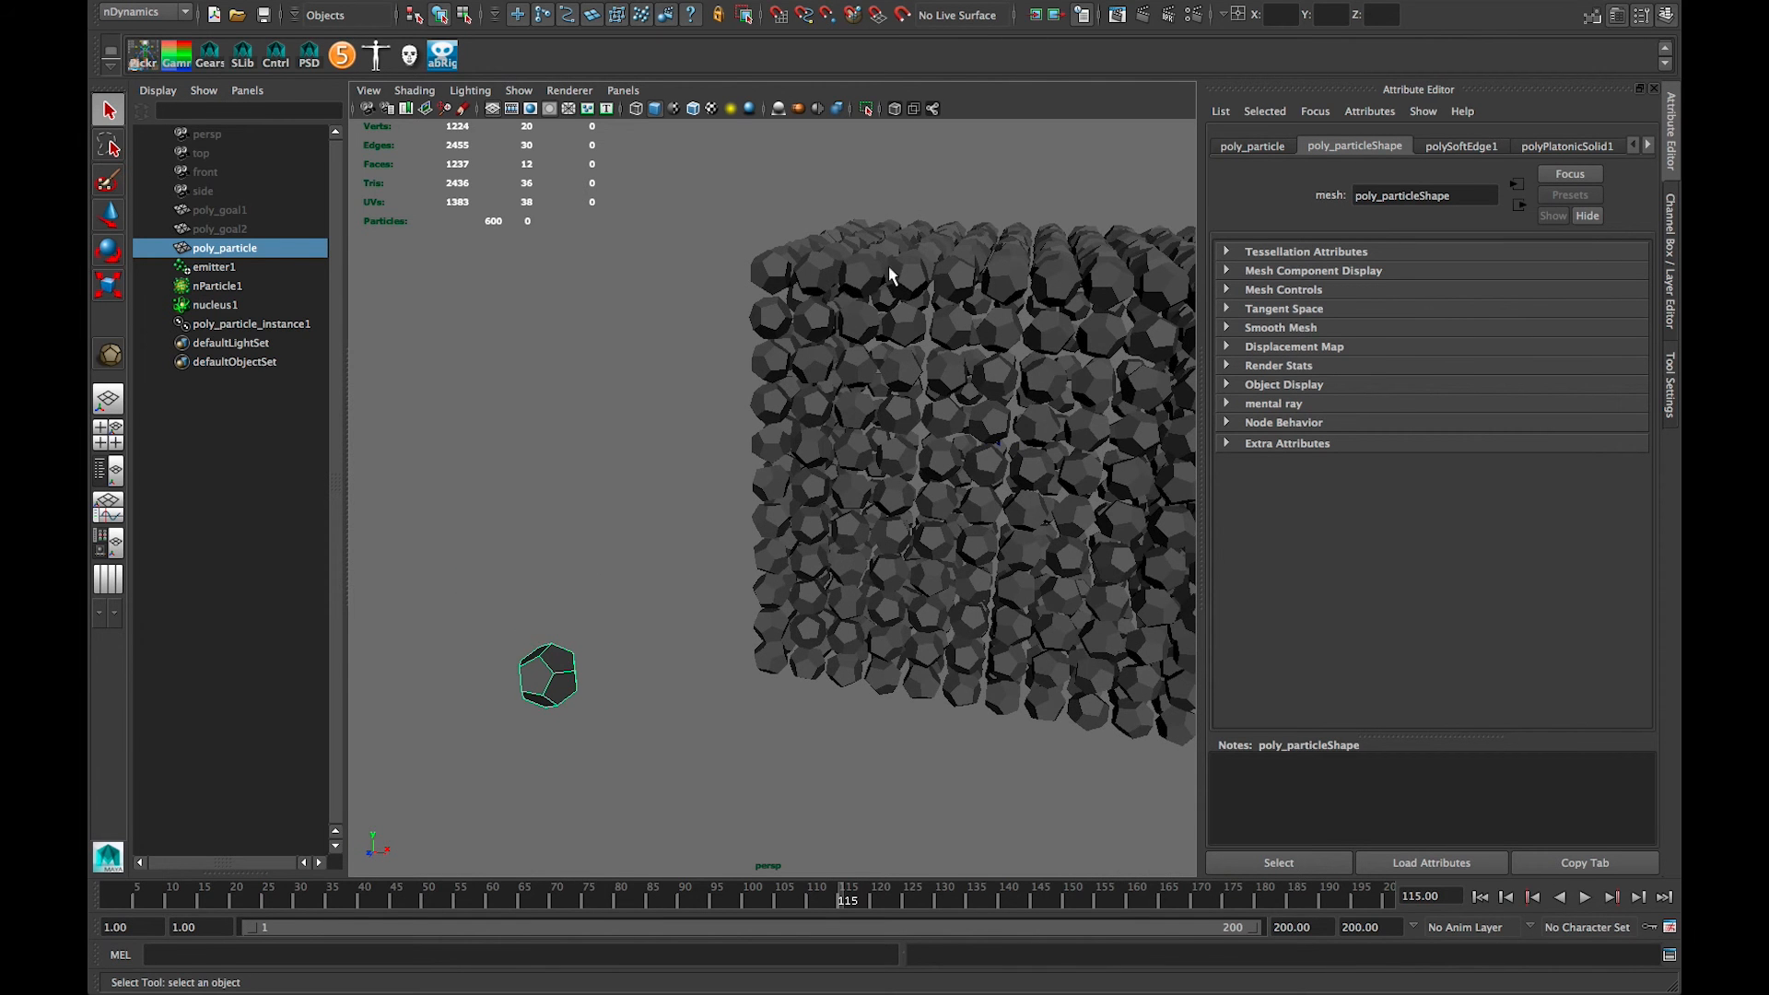
{"action": "left_click_drag", "start_coordinate": [881, 402], "coordinate": [652, 551], "text": "alt"}
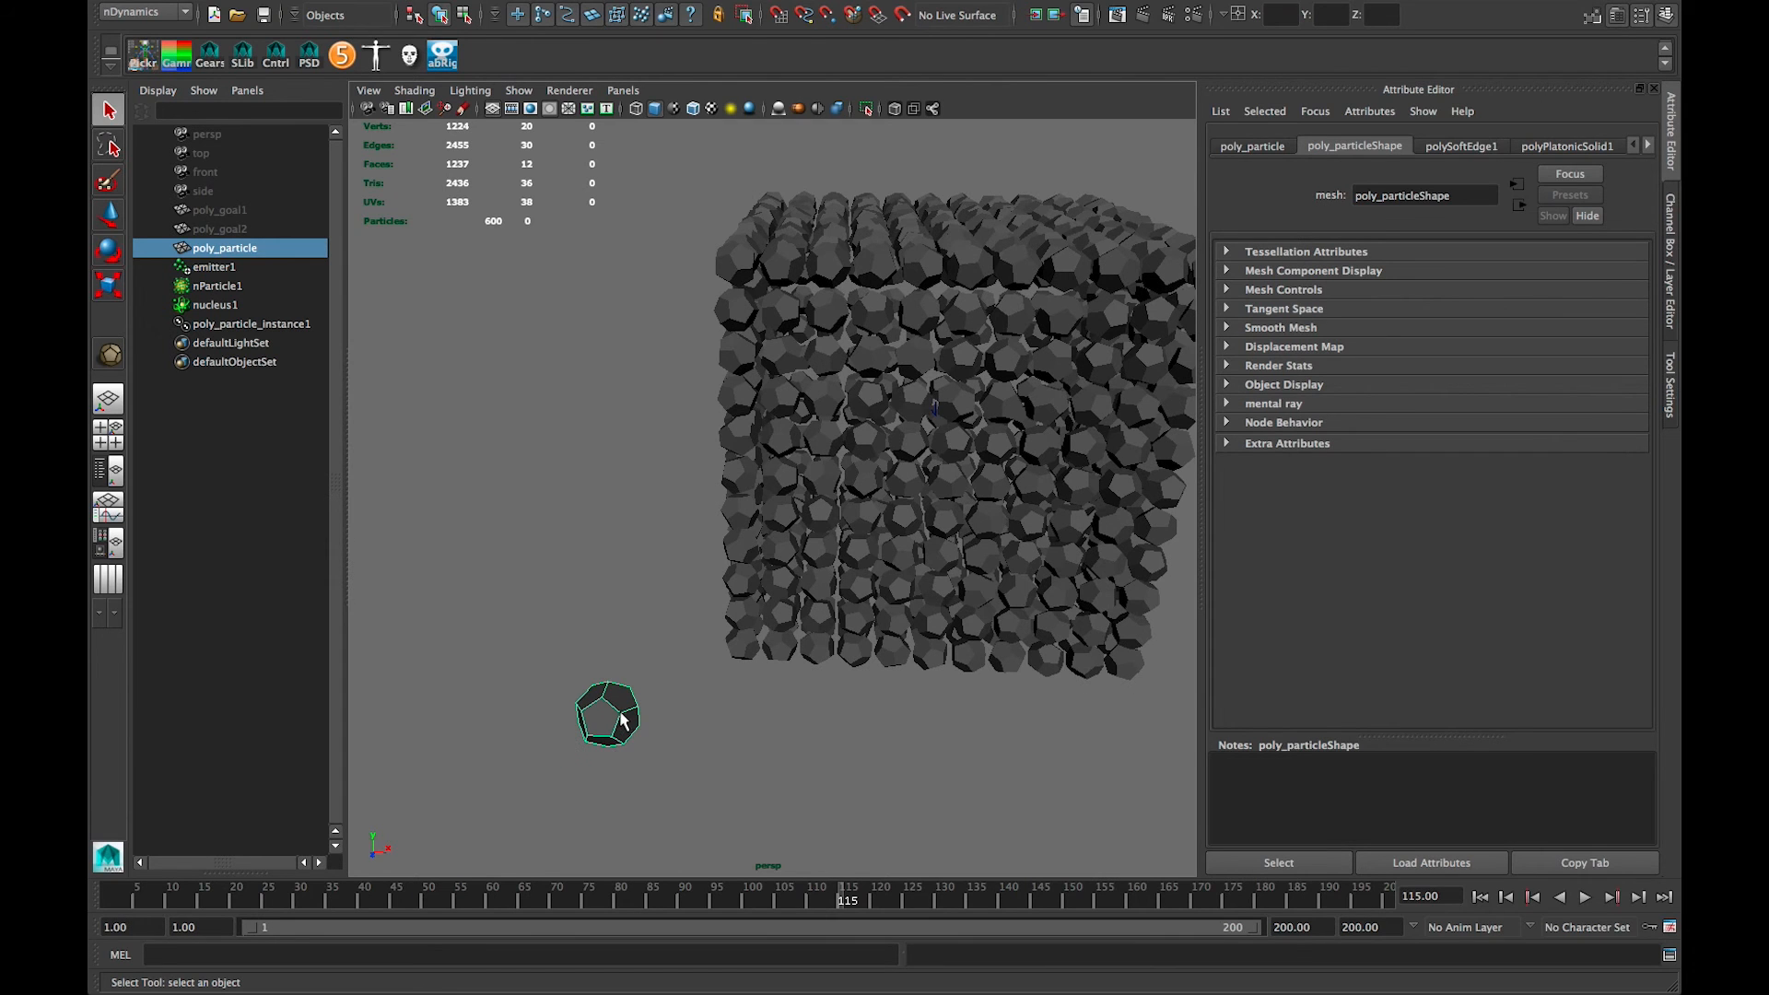
Step: Scale poly_particle down uniformly to about 0.633 so the instanced pieces shrink with it
{"action": "key", "text": "e"}
{"action": "key", "text": "r"}
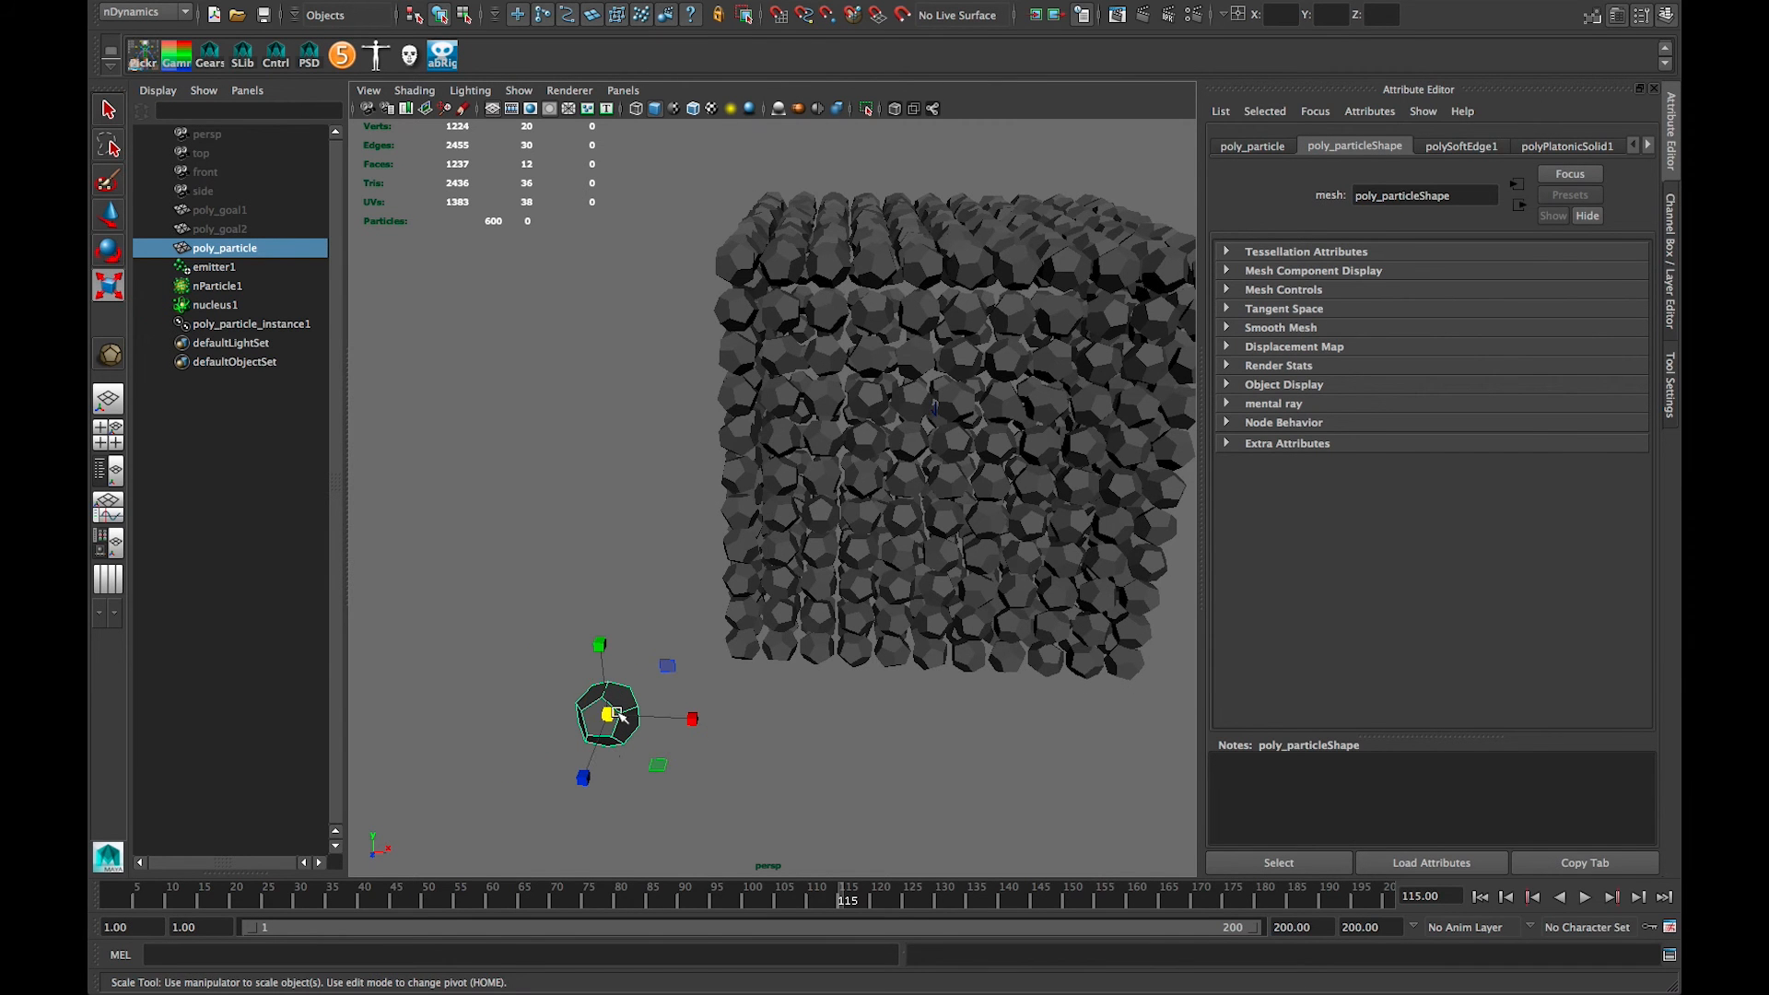
{"action": "mouse_move", "coordinate": [615, 733]}
{"action": "left_mouse_down"}
{"action": "mouse_move", "coordinate": [579, 711]}
{"action": "mouse_move", "coordinate": [555, 721]}
{"action": "mouse_move", "coordinate": [620, 728]}
{"action": "left_mouse_up"}
Step: Try pulling one vertex of poly_particle outward to see the instances follow, and undo the move
{"action": "right_click_drag", "start_coordinate": [610, 715], "coordinate": [576, 545]}
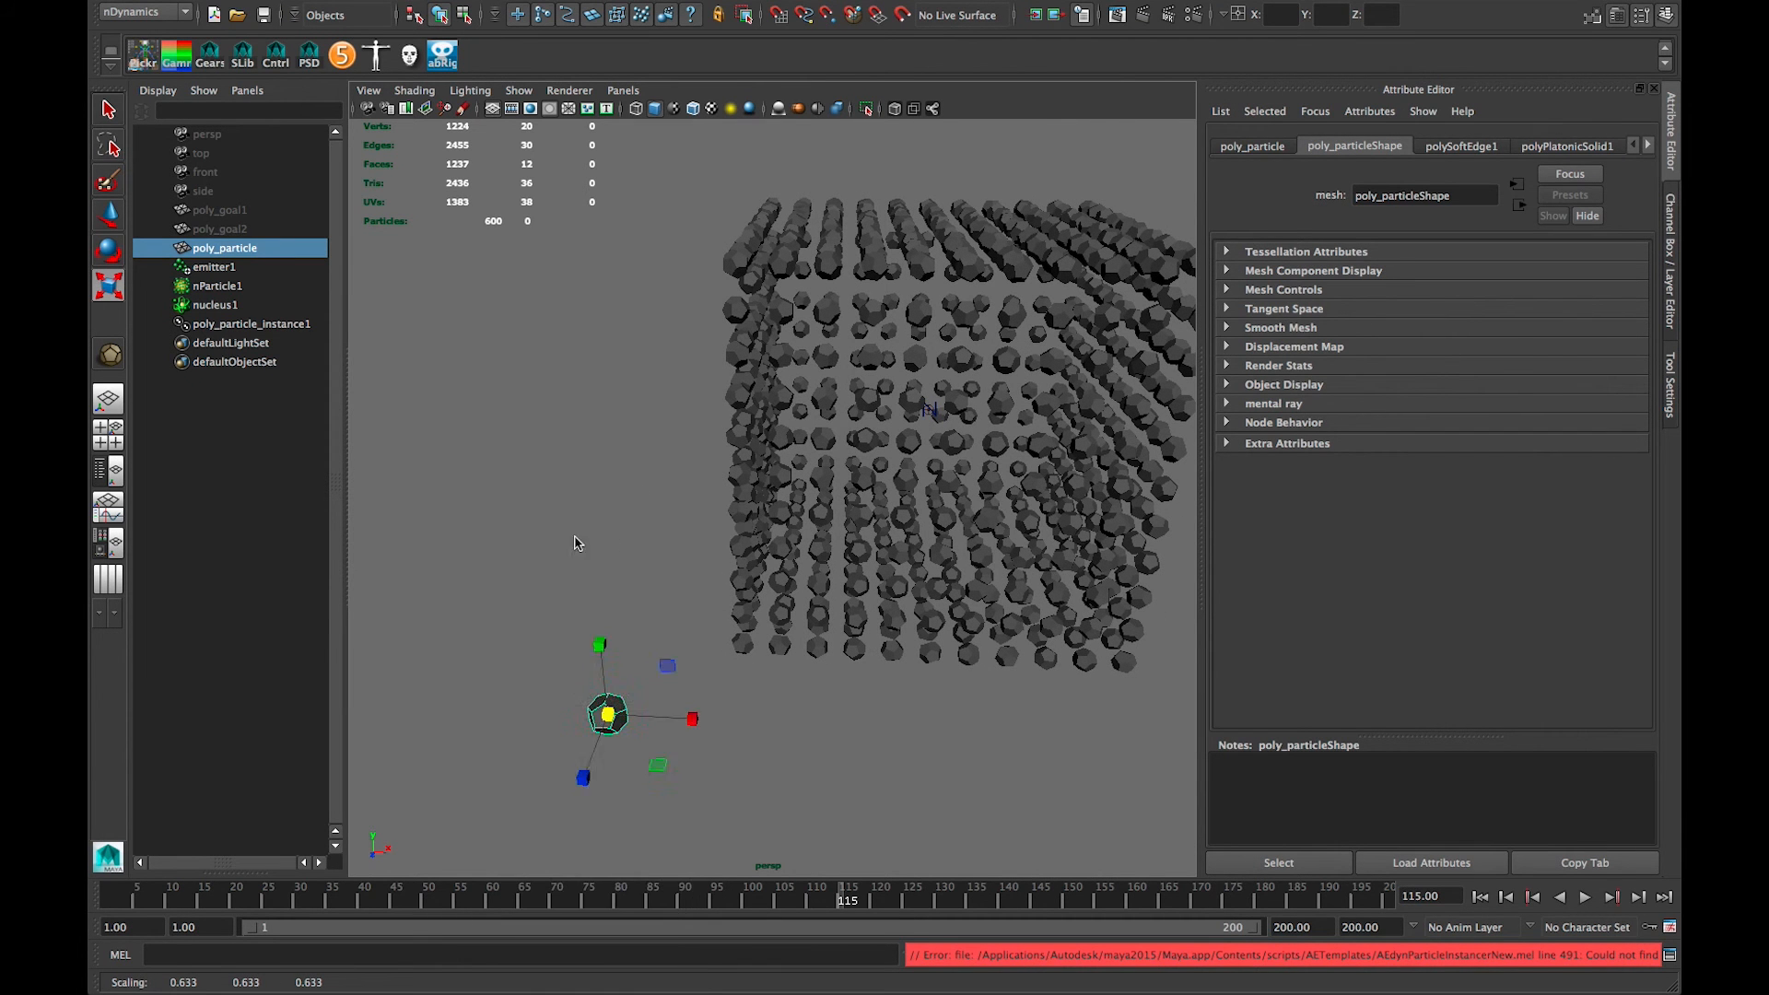
{"action": "left_click", "coordinate": [626, 713]}
{"action": "key", "text": "q"}
{"action": "key", "text": "w"}
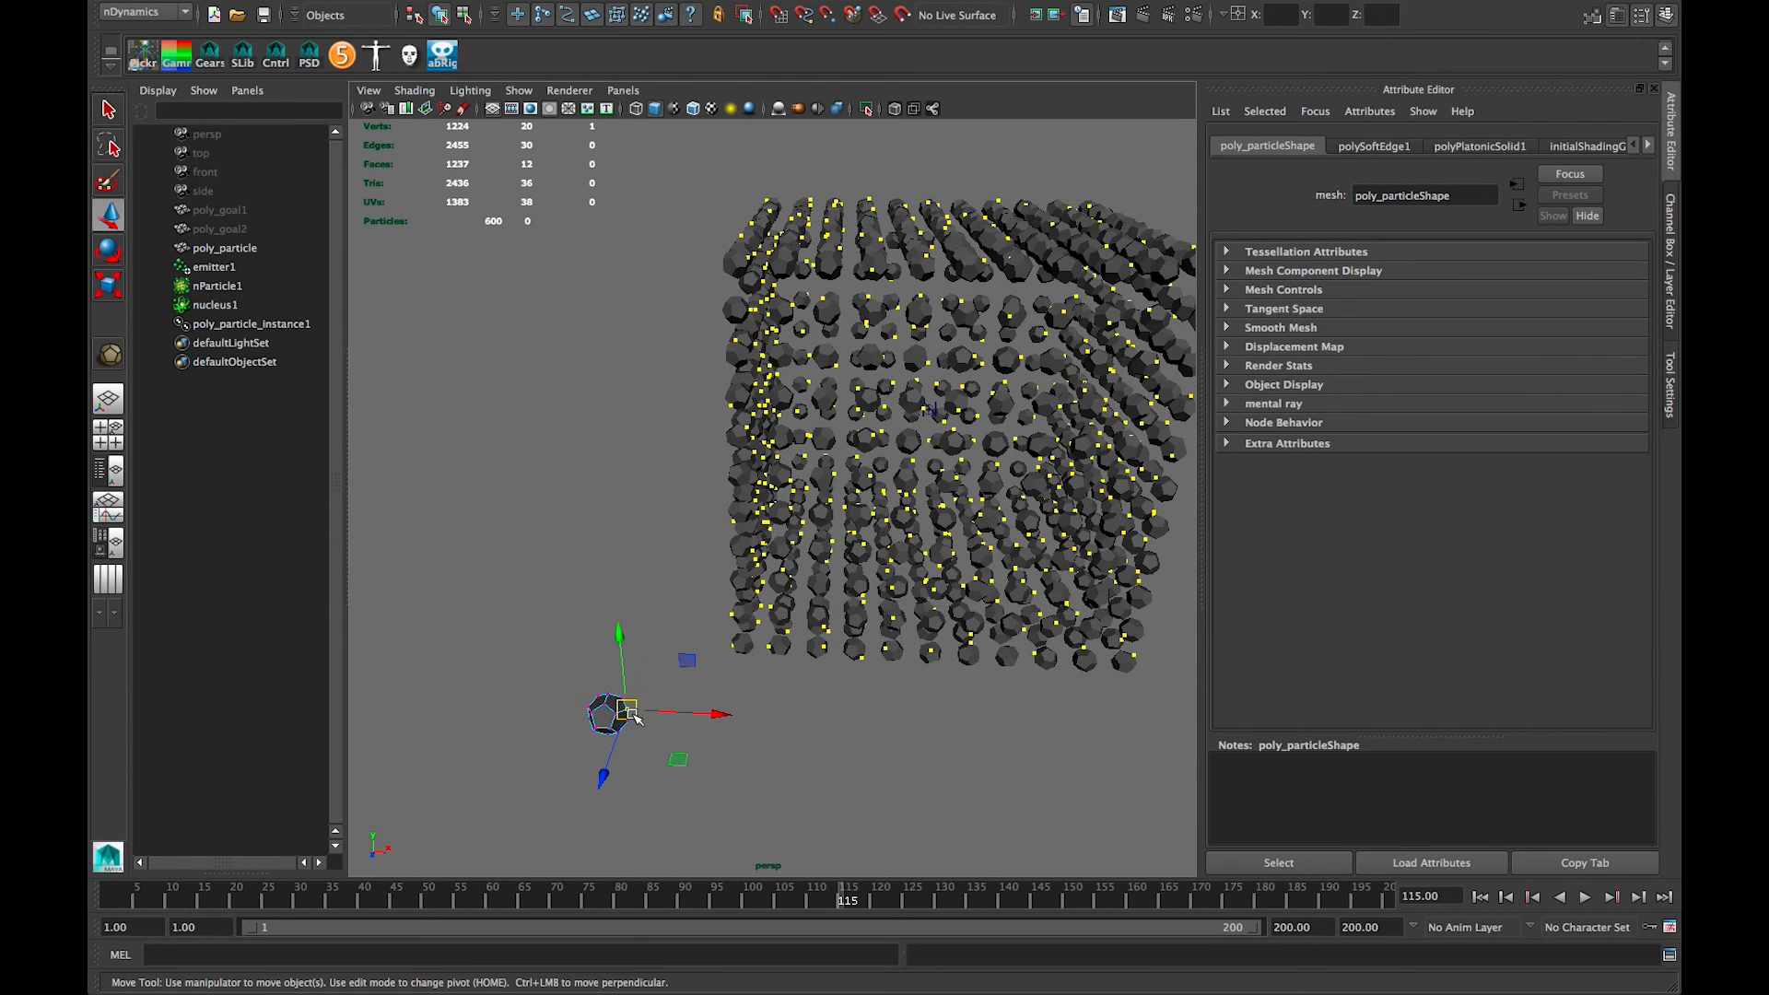
{"action": "key", "text": "q"}
{"action": "key", "text": "w"}
{"action": "mouse_move", "coordinate": [633, 716]}
{"action": "left_mouse_down"}
{"action": "mouse_move", "coordinate": [617, 726]}
{"action": "mouse_move", "coordinate": [649, 717]}
{"action": "left_mouse_up"}
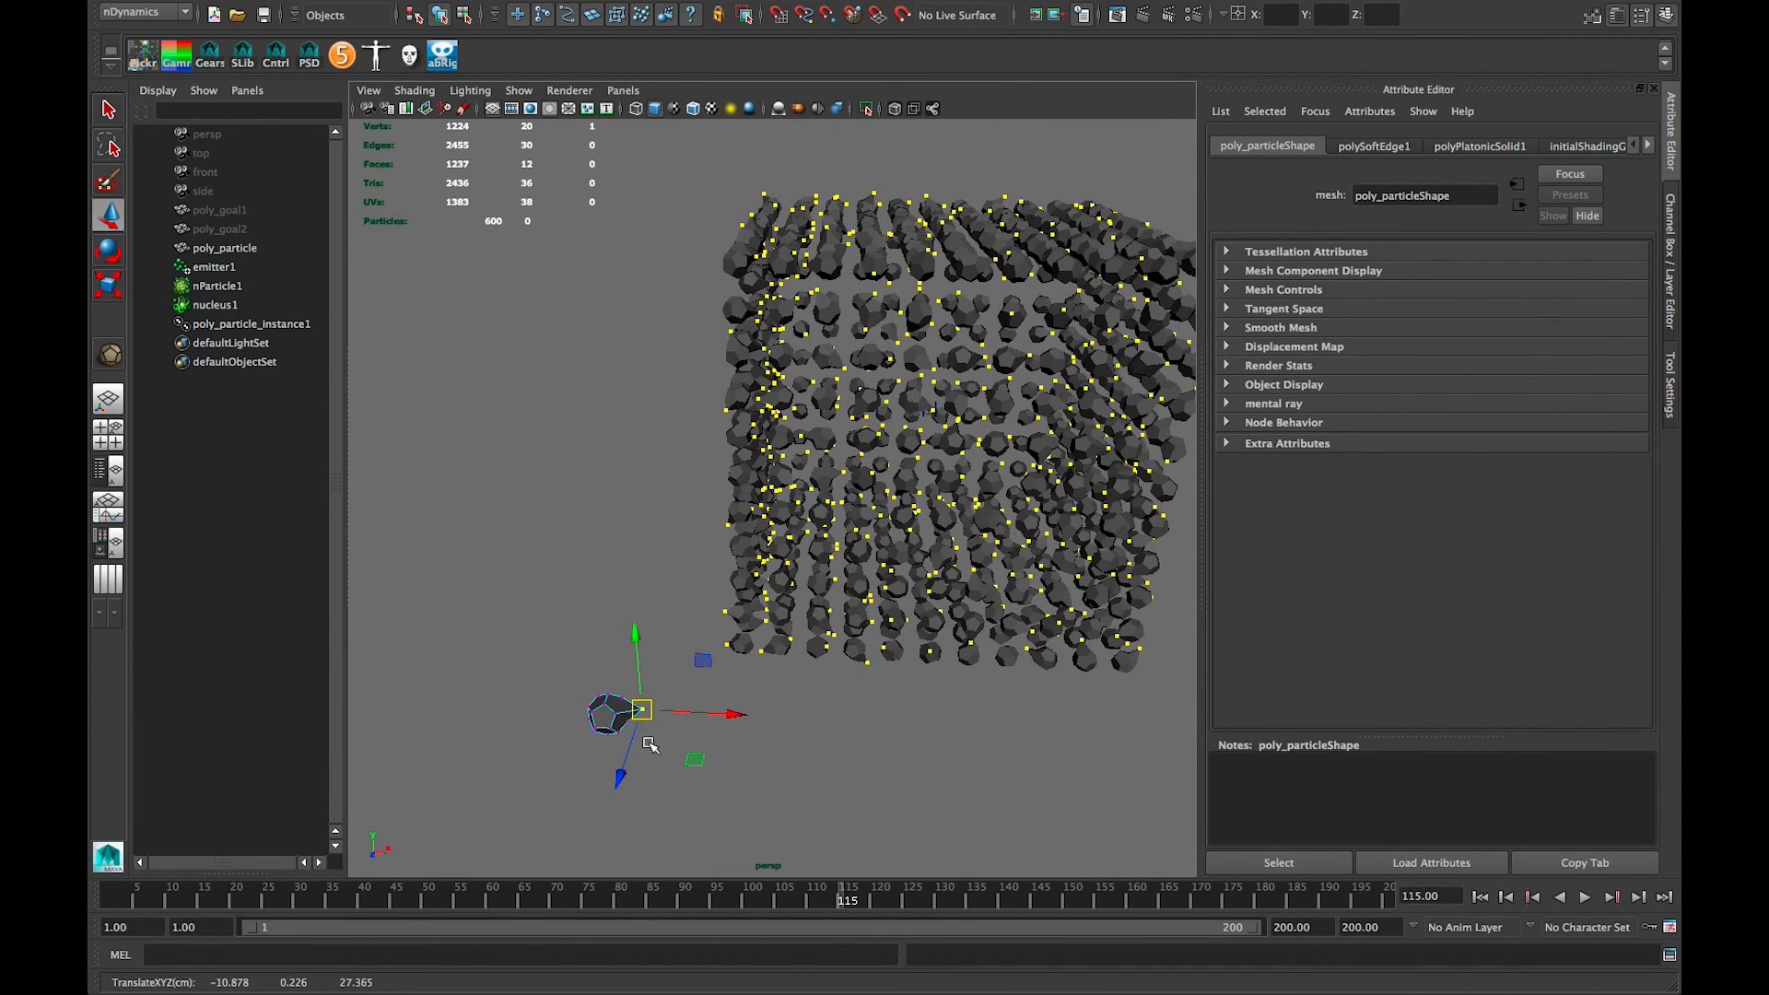
{"action": "key", "text": "ctrl+z"}
{"action": "right_click", "coordinate": [619, 714]}
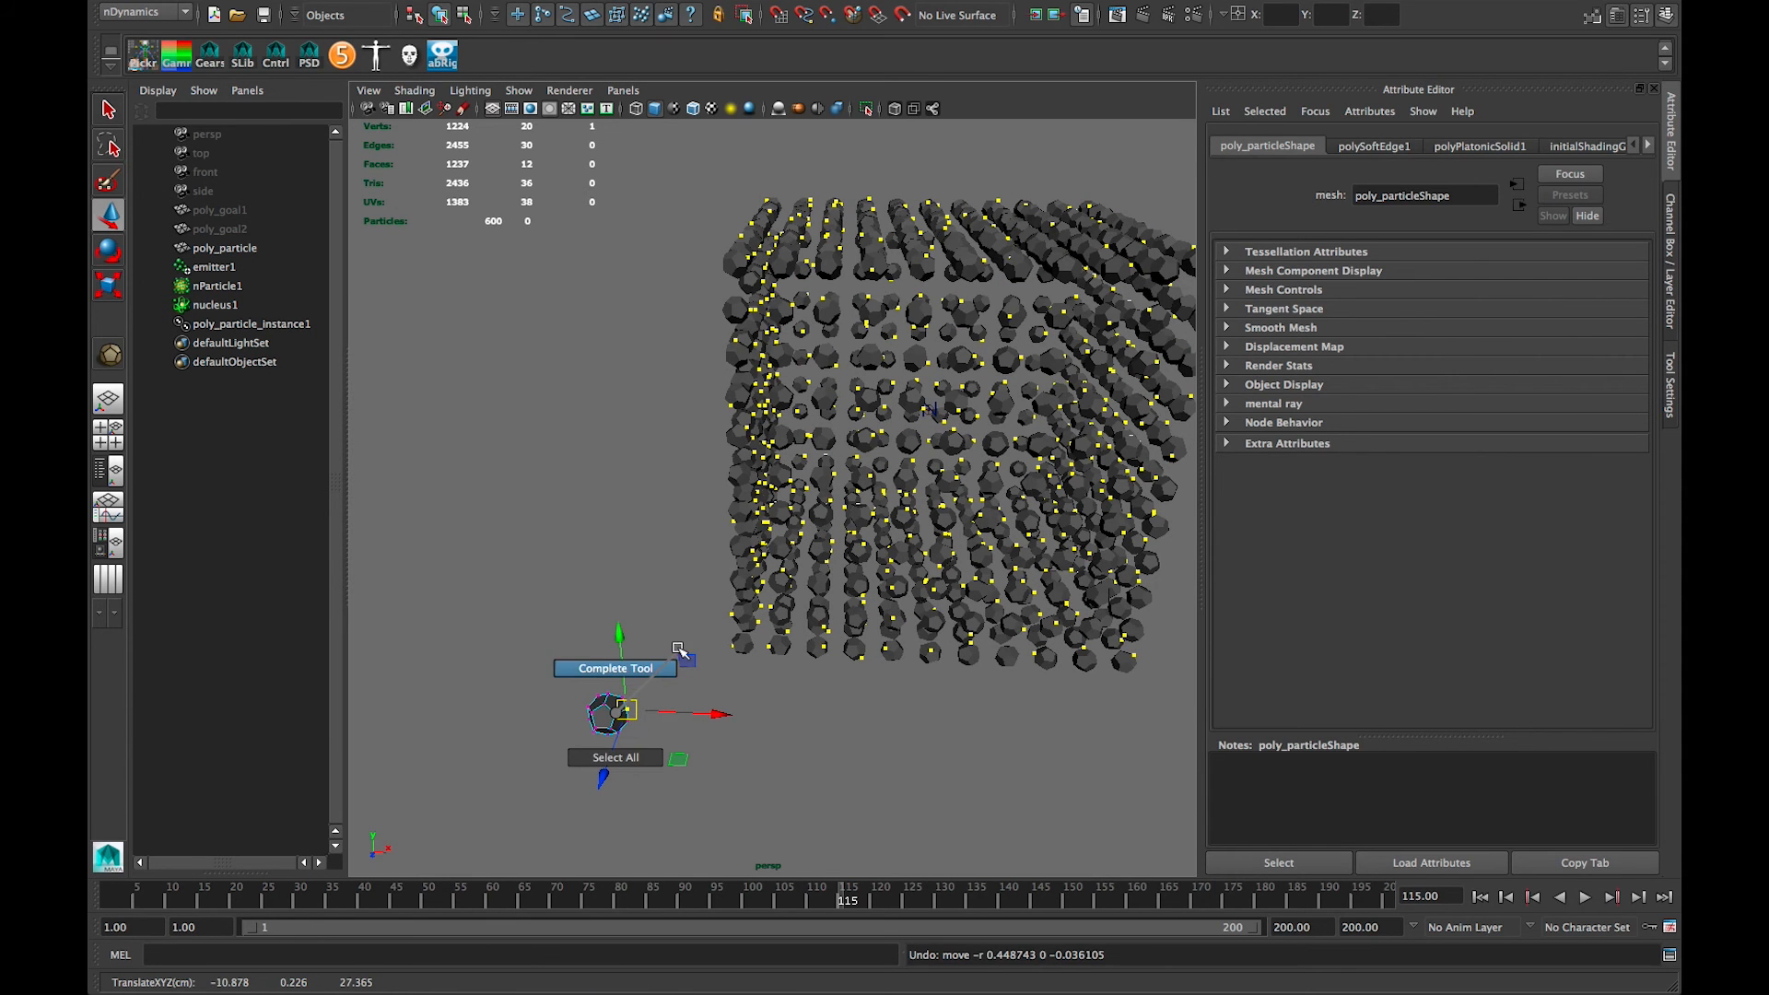
{"action": "left_click", "coordinate": [639, 759]}
{"action": "right_click_drag", "start_coordinate": [610, 717], "coordinate": [675, 517]}
{"action": "key", "text": "ctrl+z"}
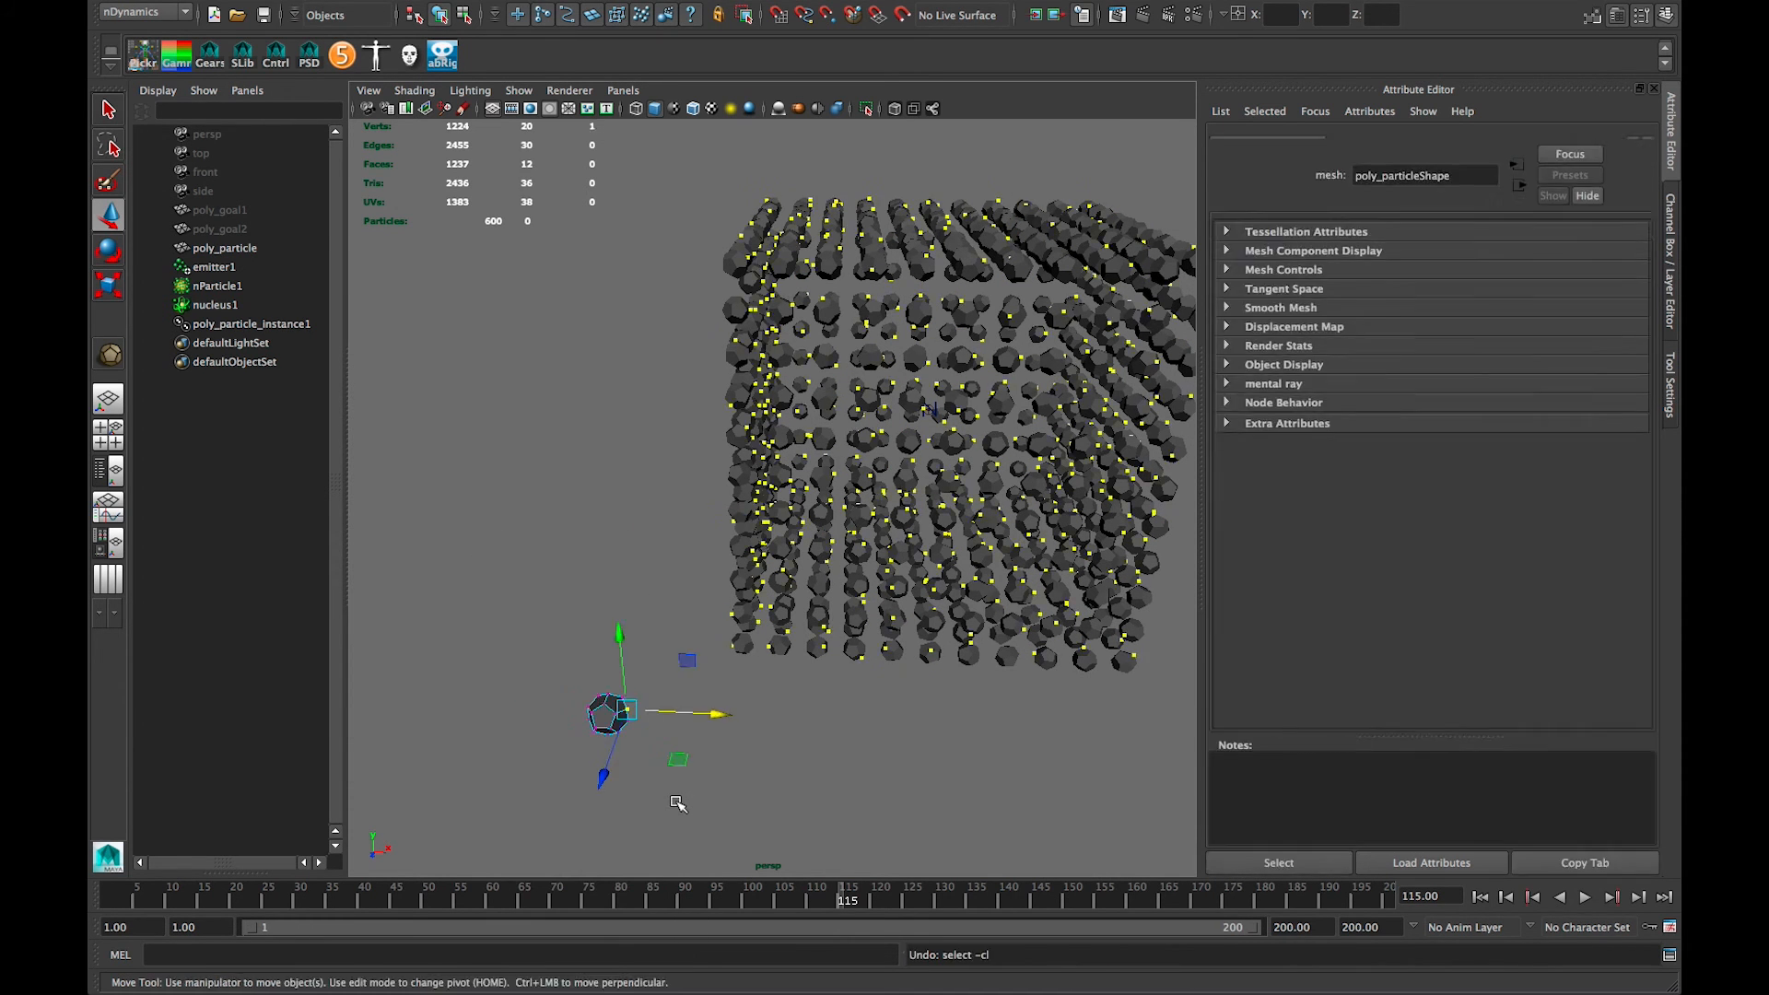
Step: Undo the remaining component selection and the uniform scaling of poly_particle
{"action": "key", "text": "ctrl+z"}
{"action": "key", "text": "ctrl+z"}
{"action": "key", "text": "ctrl+z"}
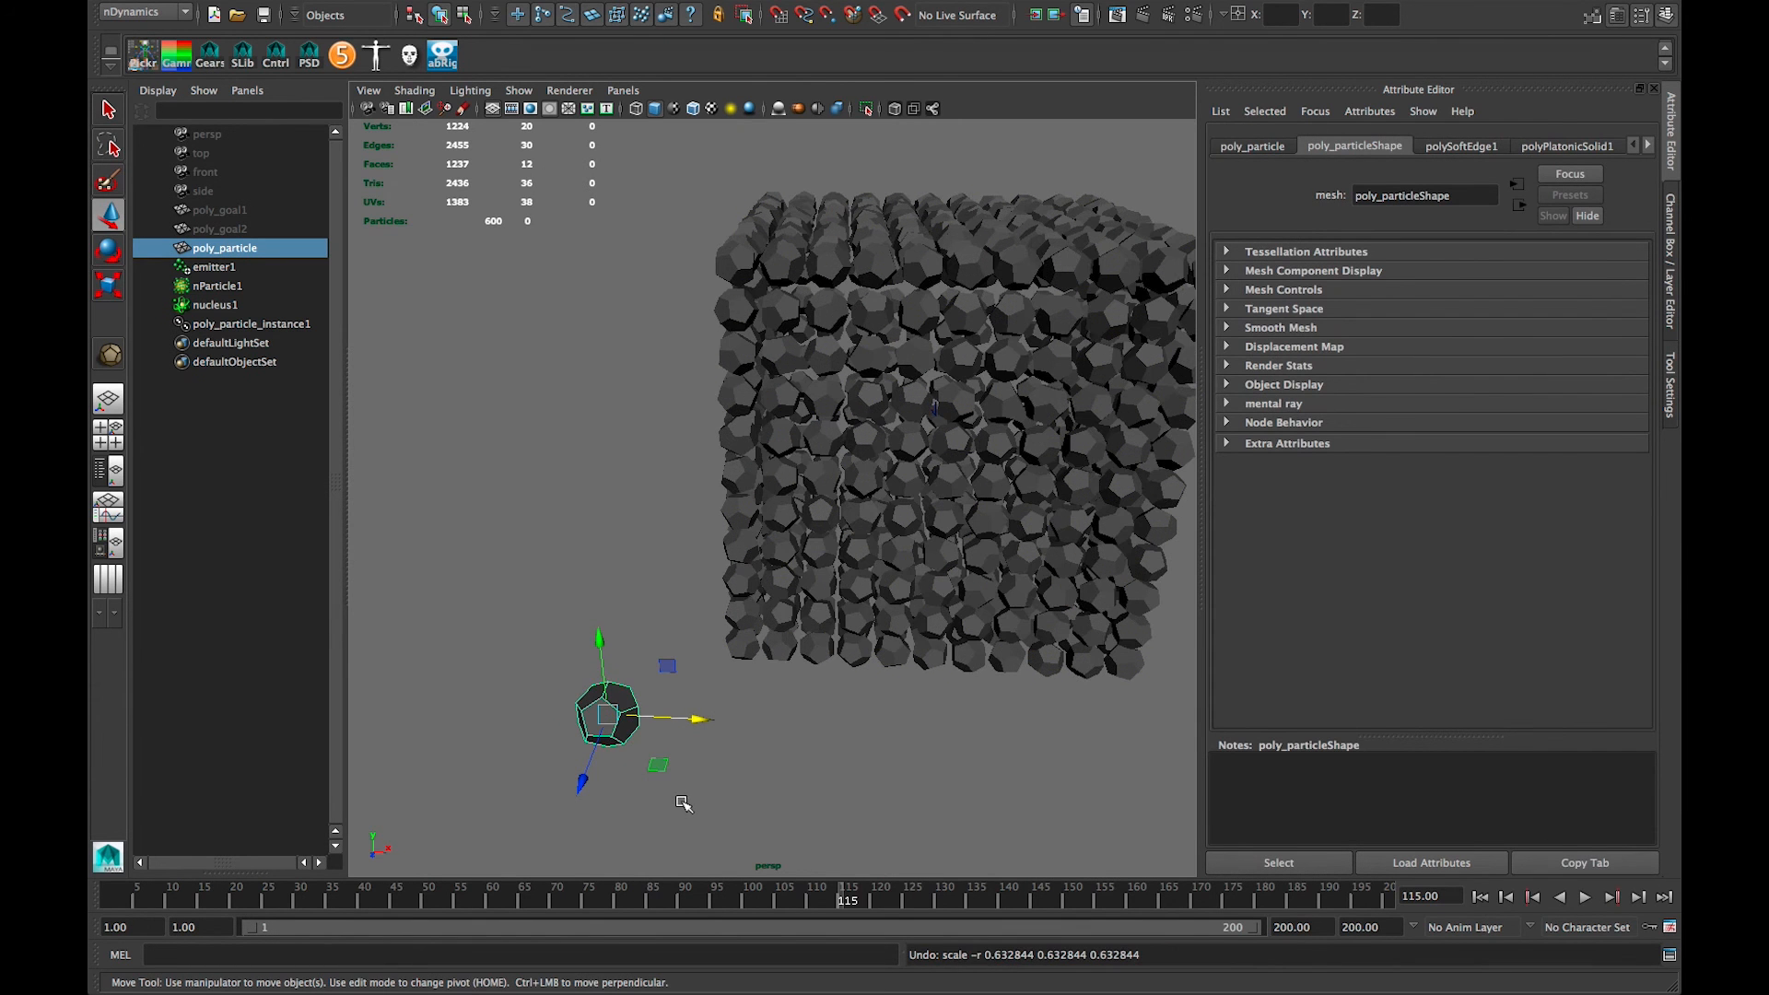
Step: Hide the original poly_particle mesh beside the cube of instances
{"action": "left_click_drag", "start_coordinate": [840, 826], "coordinate": [775, 830], "text": "alt"}
{"action": "scroll", "coordinate": [779, 831], "scroll_direction": "down", "scroll_amount": 5}
{"action": "middle_click_drag", "start_coordinate": [875, 711], "coordinate": [794, 721], "text": "alt"}
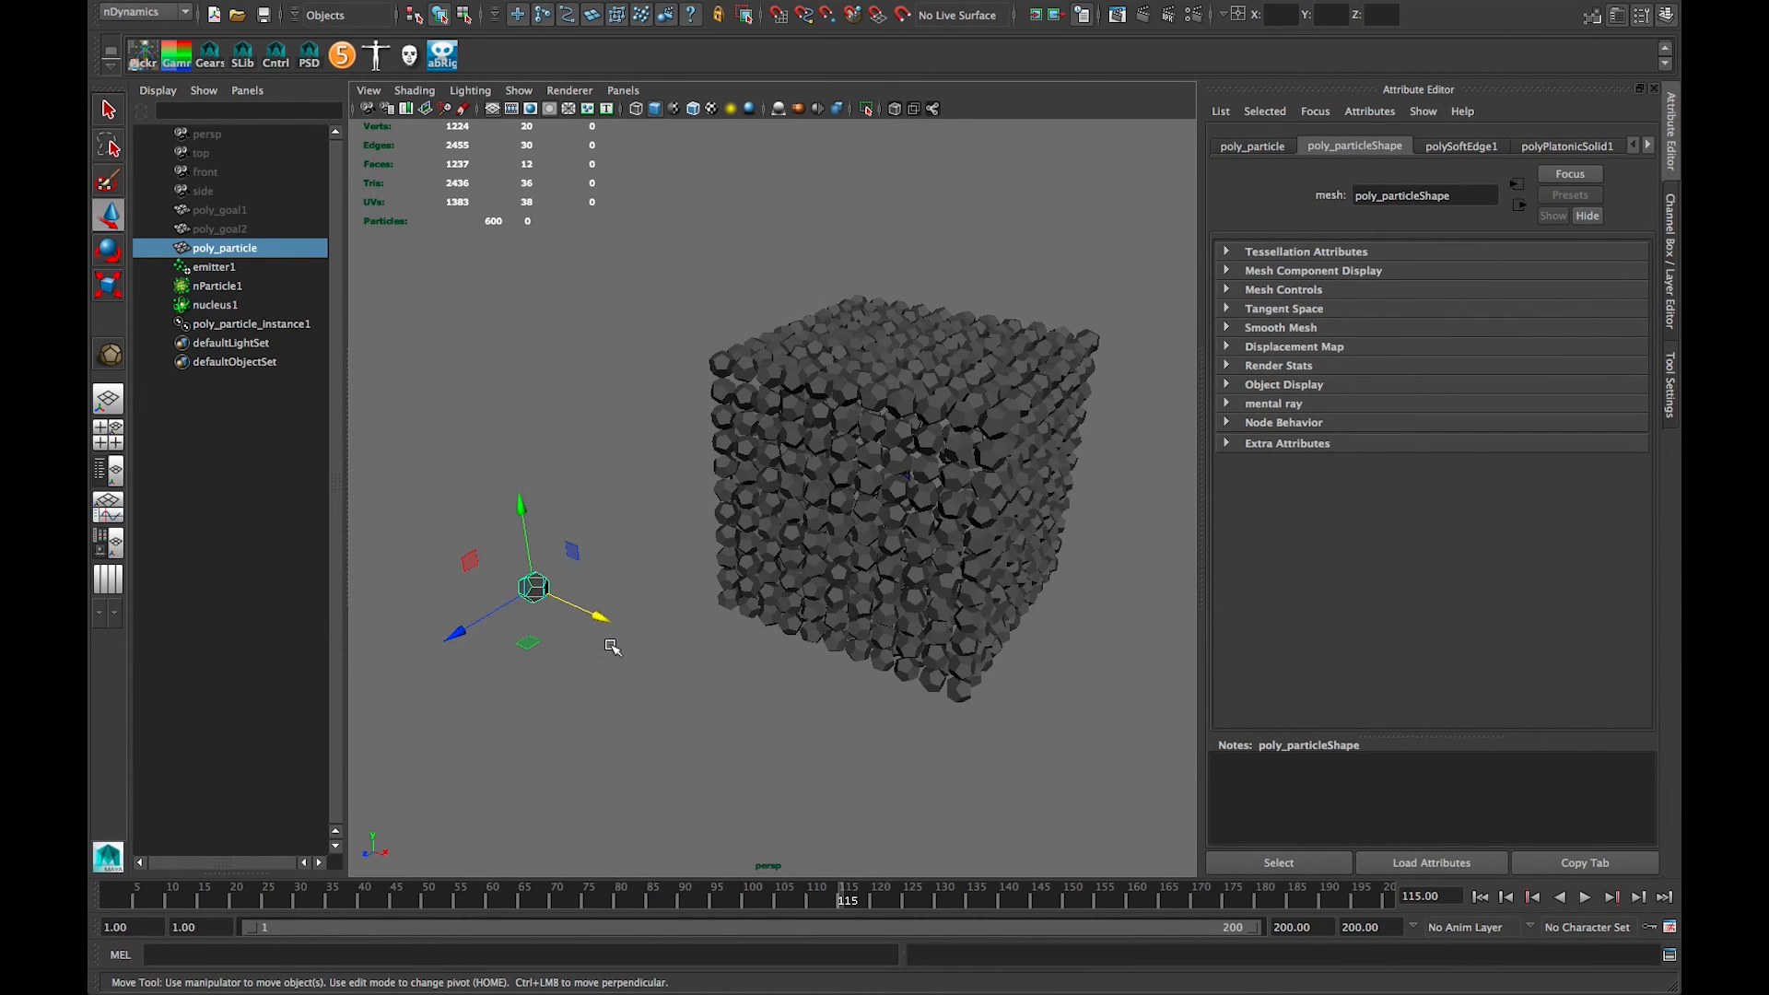
{"action": "left_click", "coordinate": [623, 680]}
{"action": "left_click", "coordinate": [533, 589]}
{"action": "key", "text": "ctrl+h"}
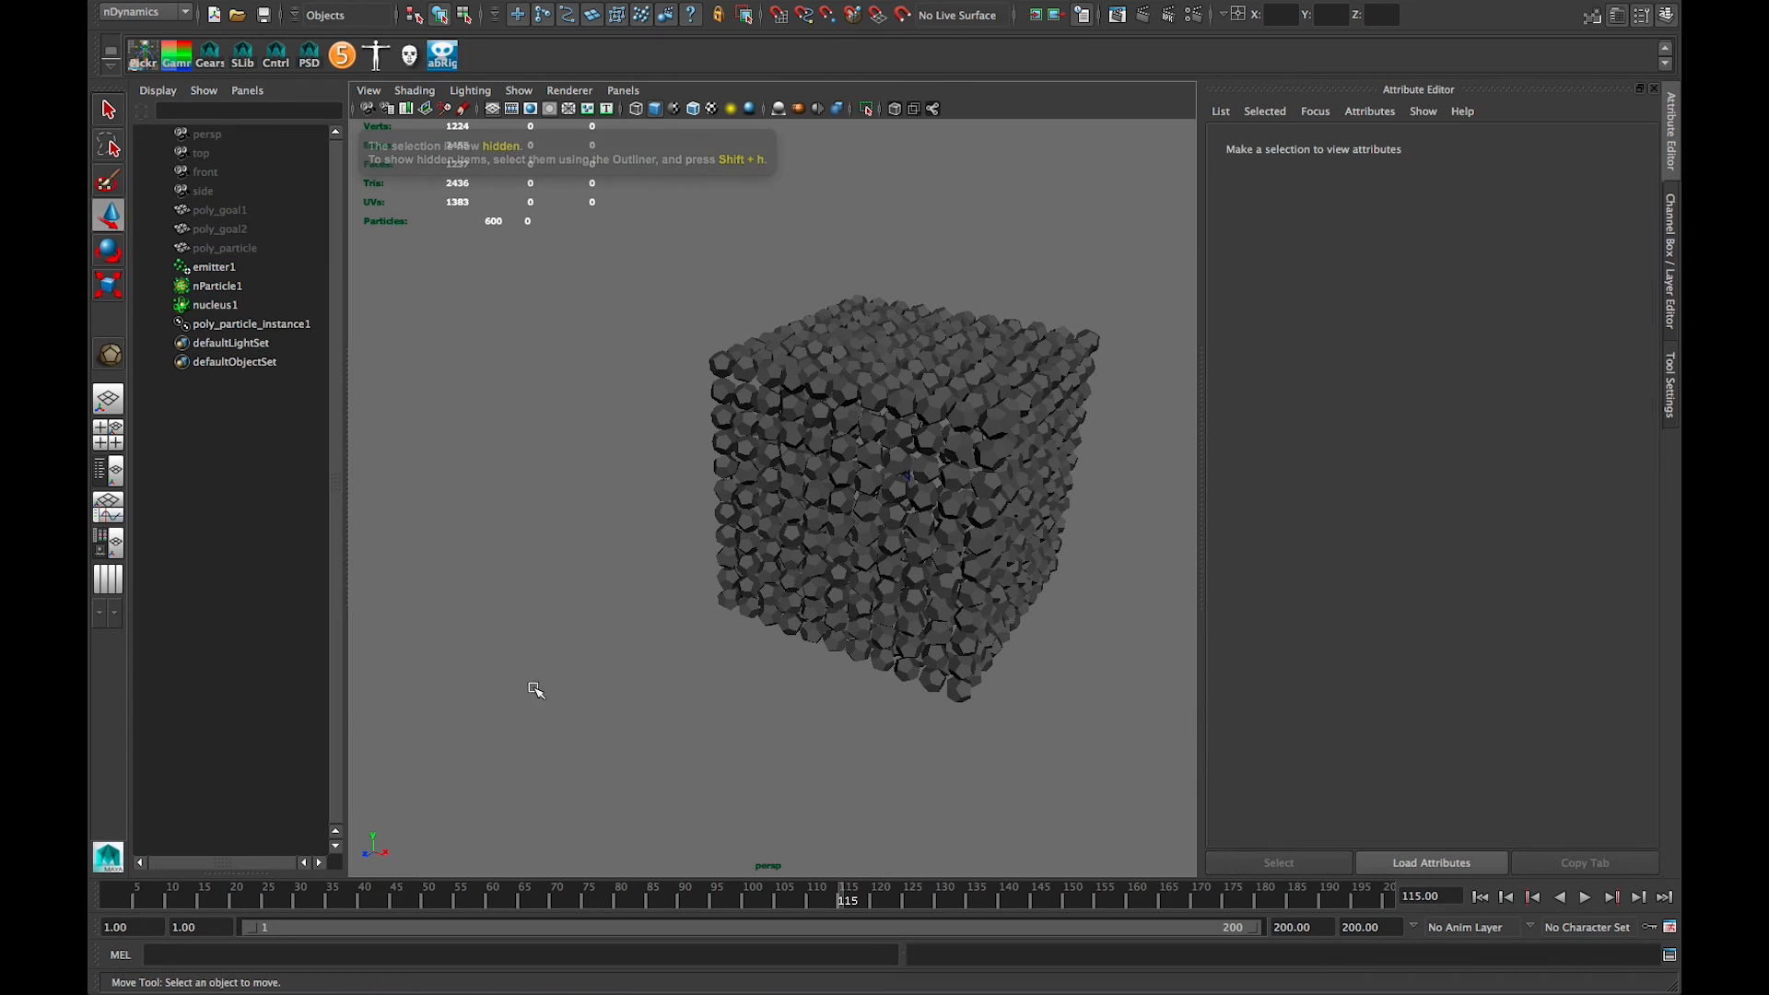
Step: Replay the simulation from frame 1 to about frame 108, check the cube of pieces, and return to the first frame
{"action": "left_click_drag", "start_coordinate": [604, 682], "coordinate": [663, 710], "text": "alt"}
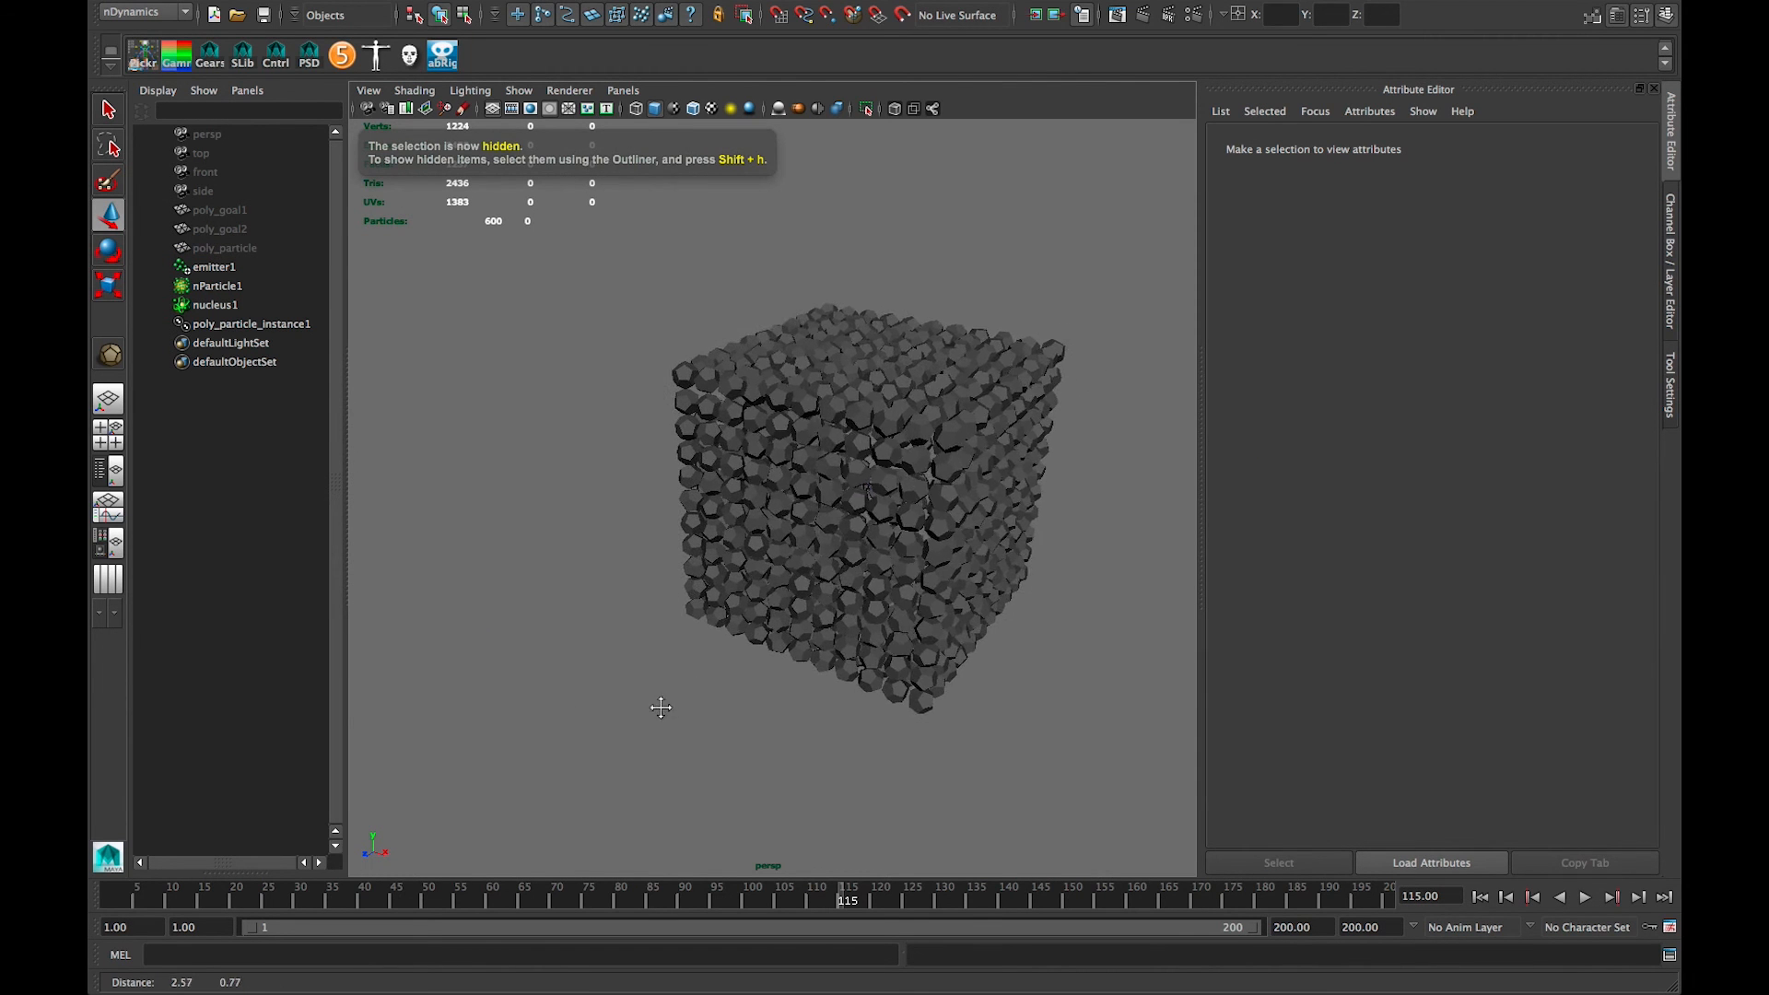
{"action": "middle_click_drag", "start_coordinate": [663, 710], "coordinate": [549, 710], "text": "alt"}
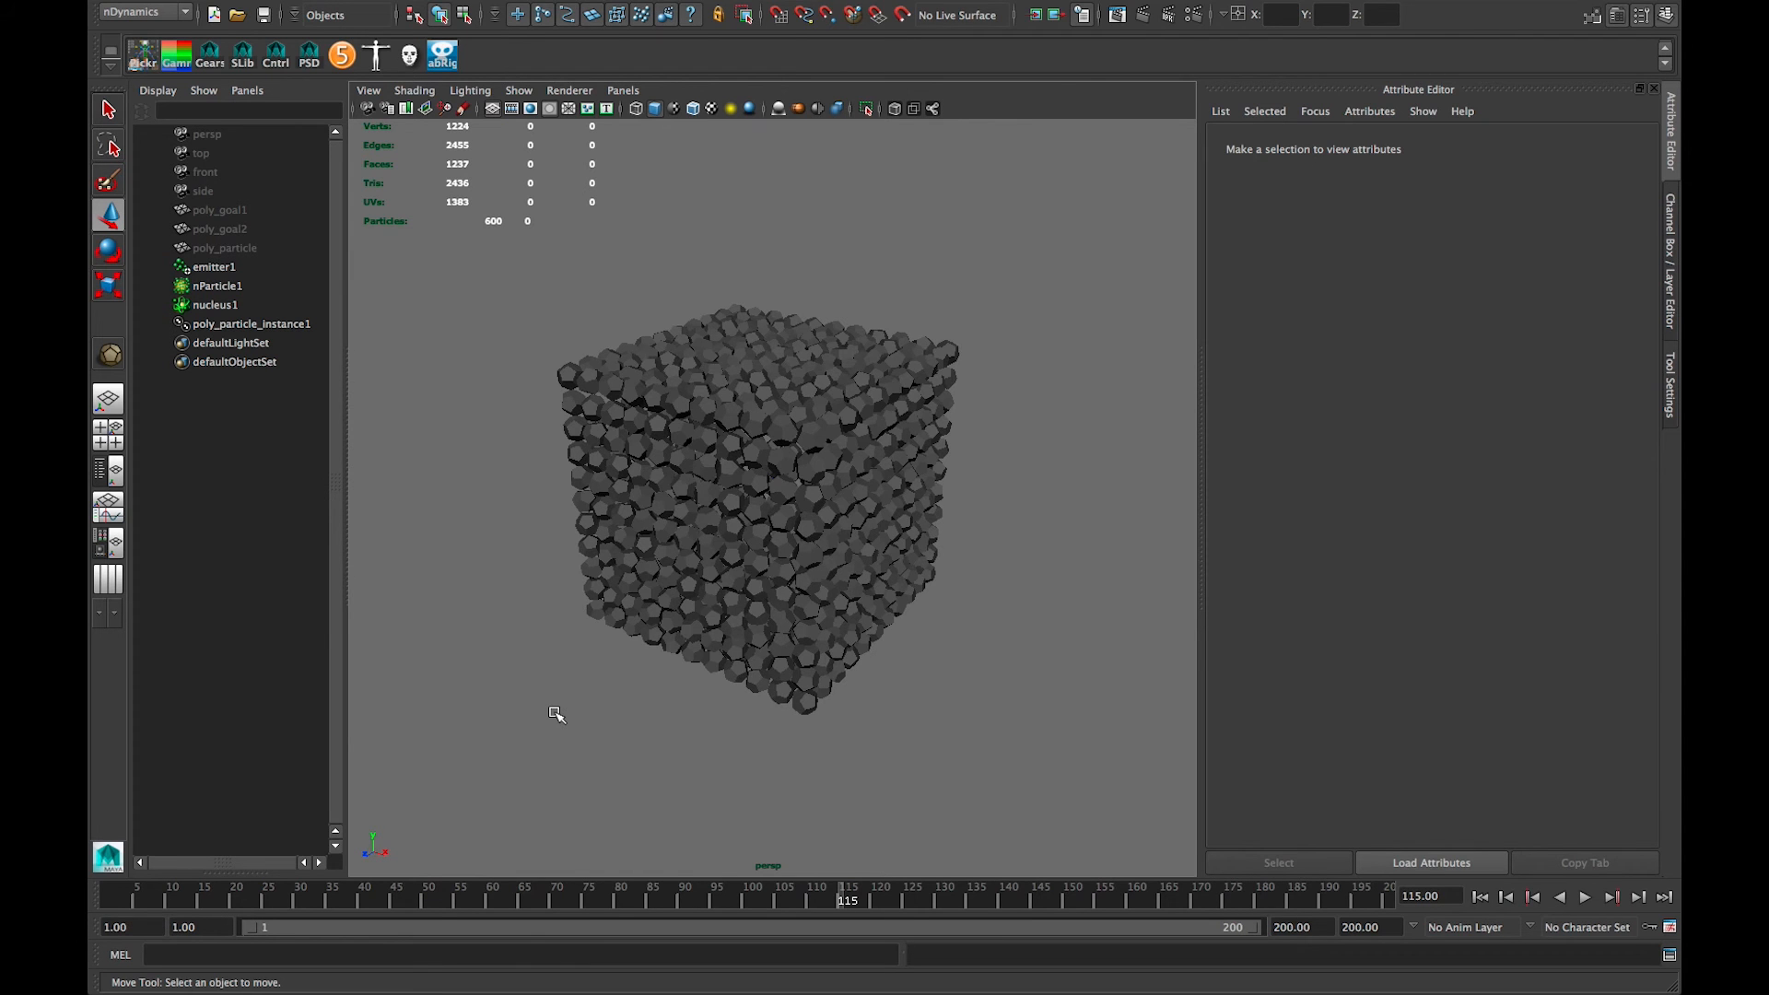
{"action": "left_click", "coordinate": [1480, 897]}
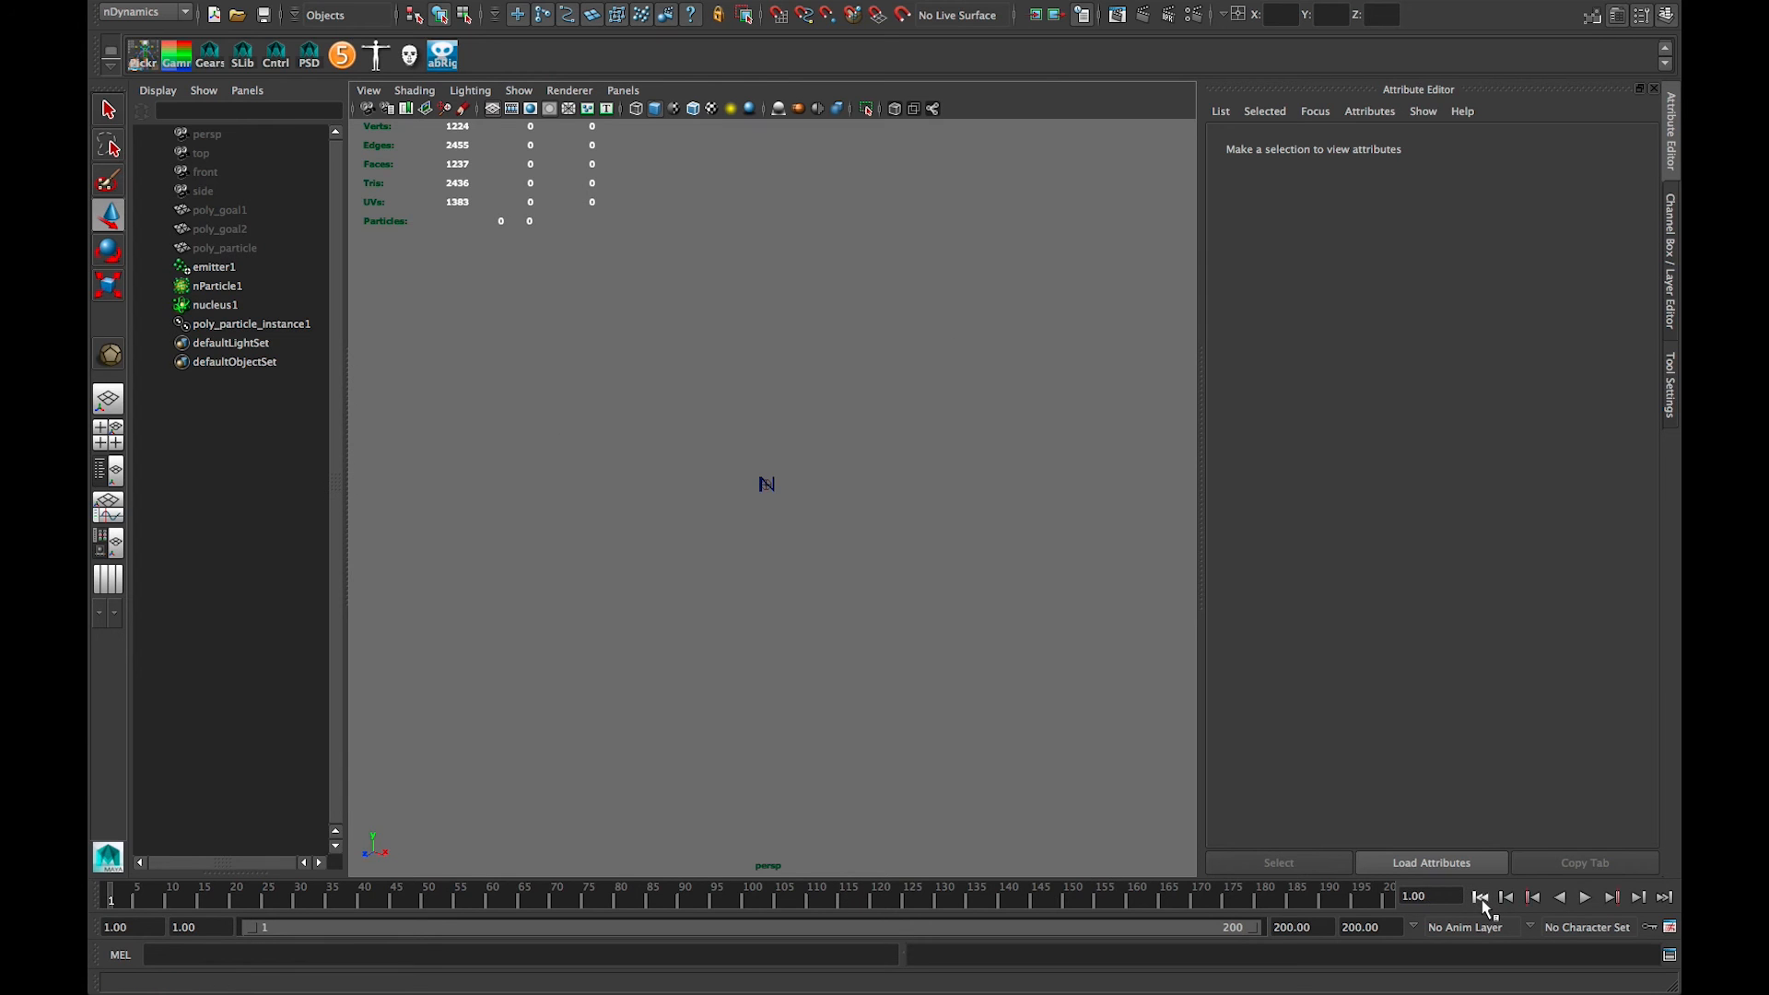
{"action": "left_click_drag", "start_coordinate": [307, 901], "coordinate": [798, 903]}
{"action": "left_click_drag", "start_coordinate": [876, 703], "coordinate": [777, 684], "text": "alt"}
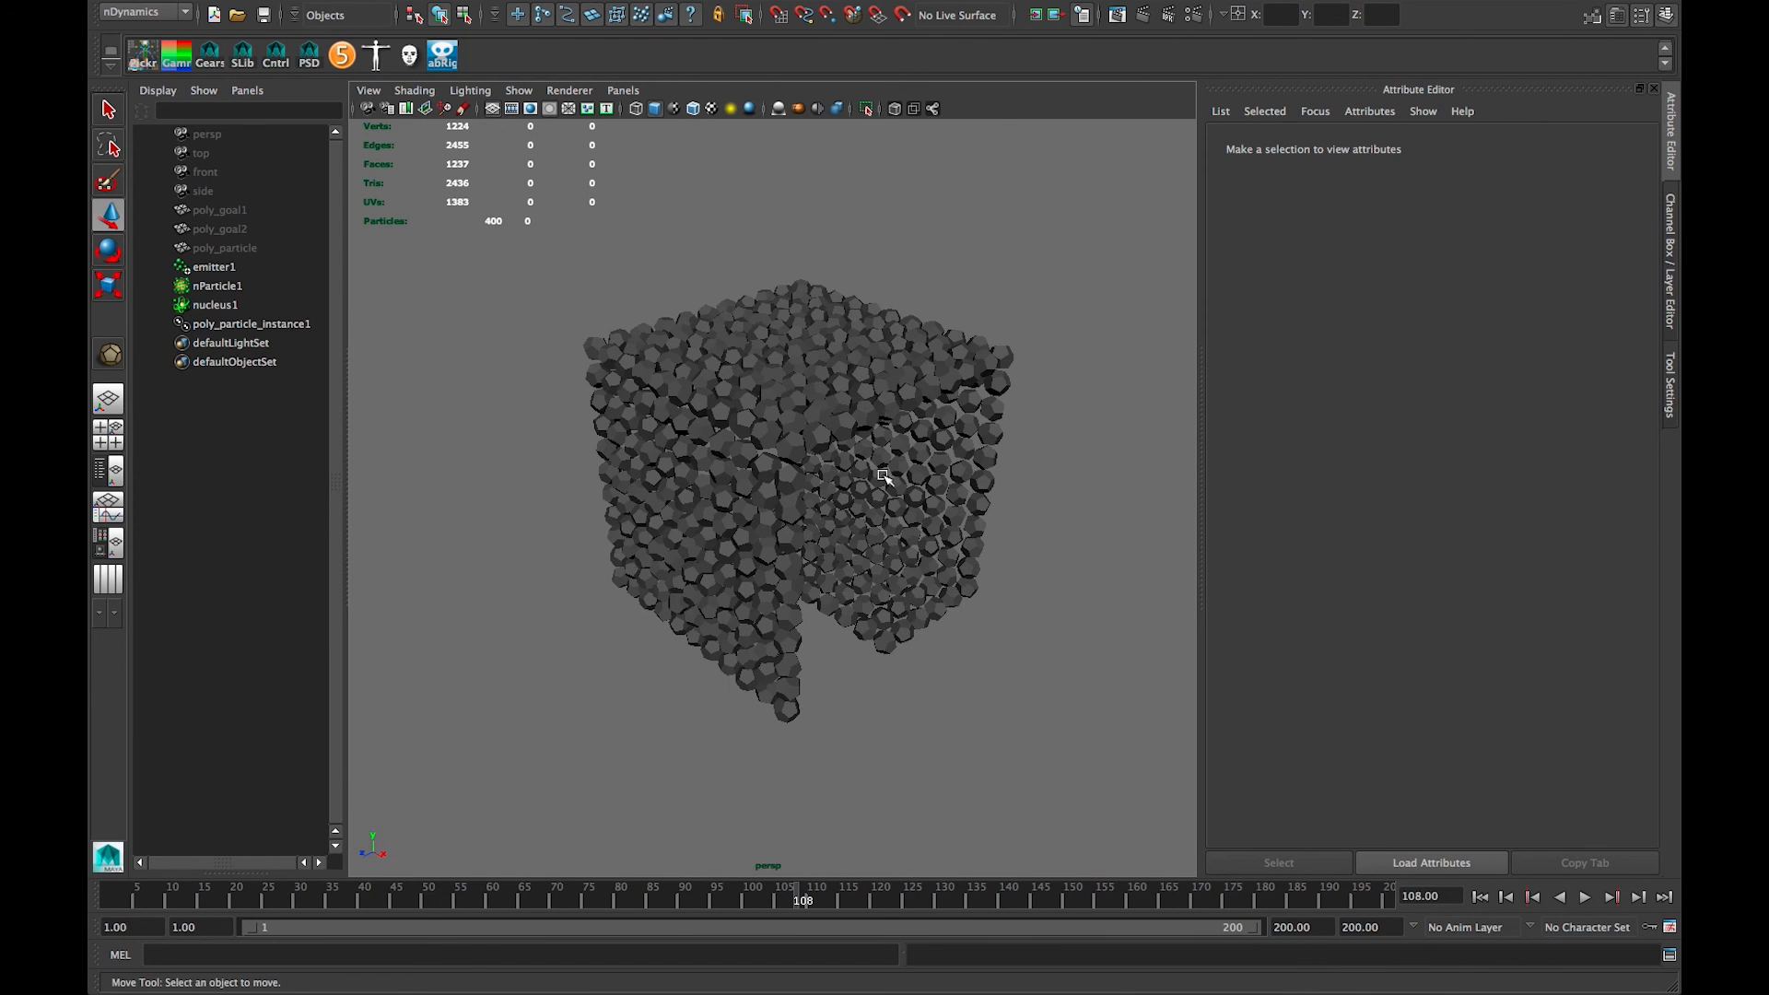
{"action": "key", "text": "alt+shift+v"}
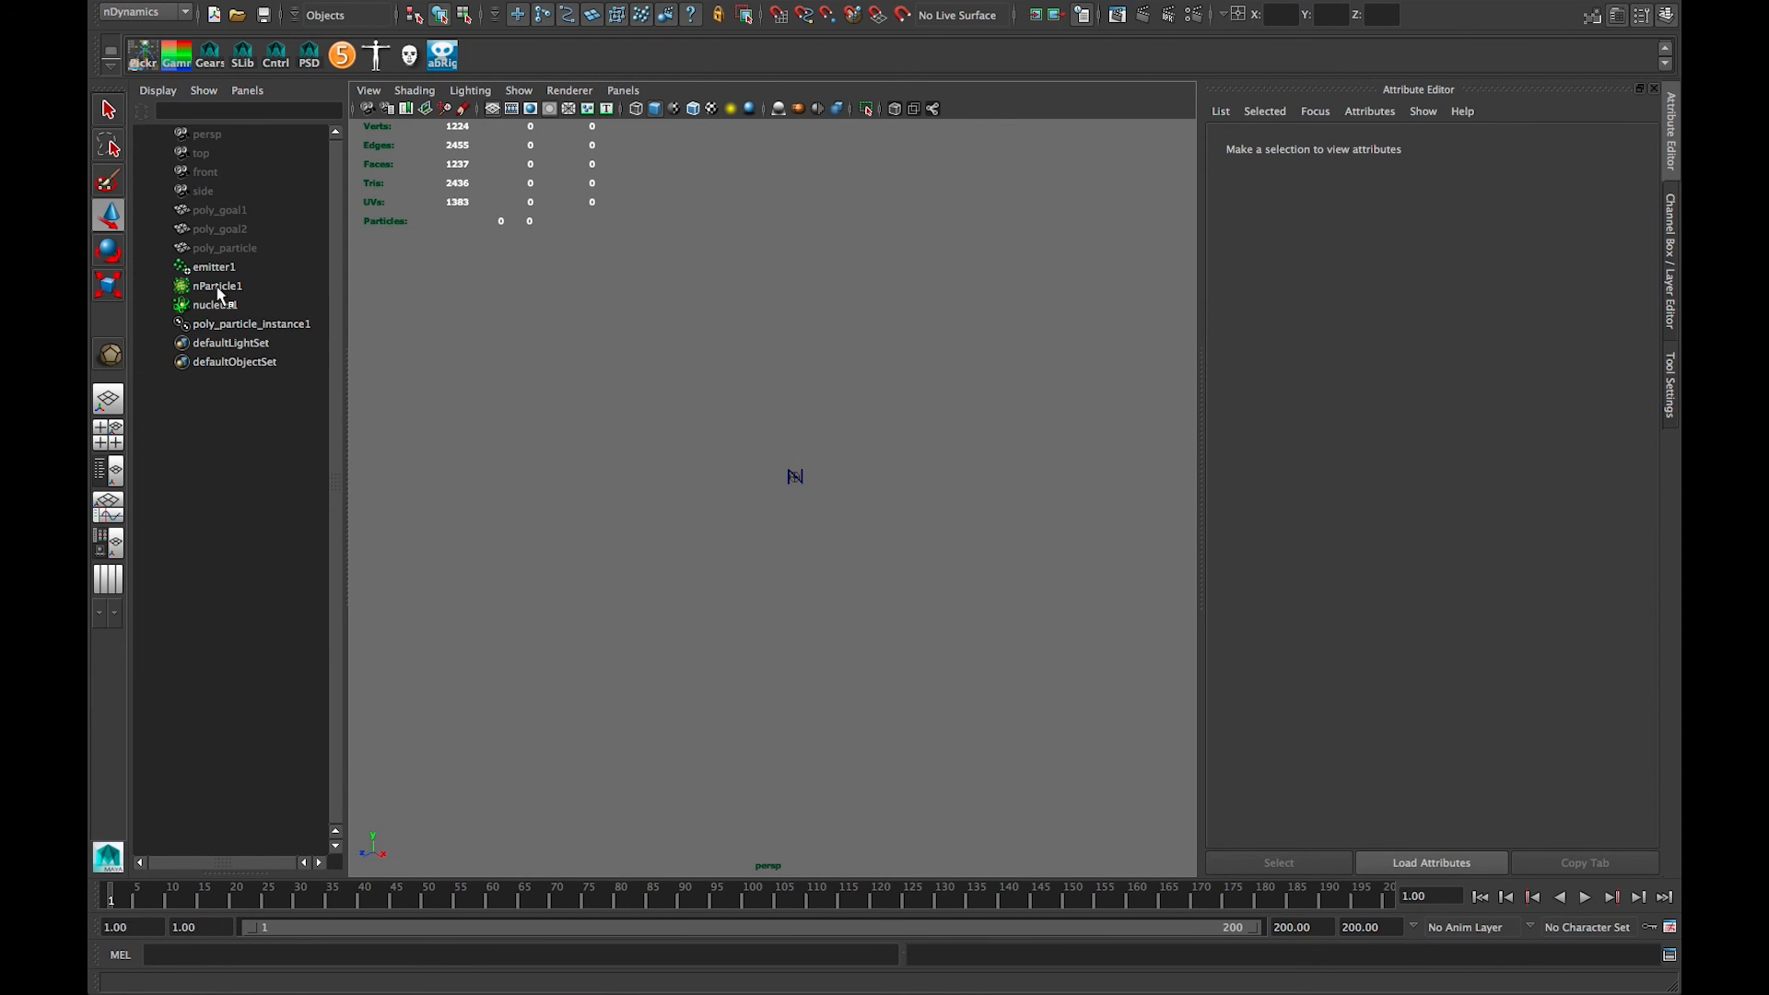
Step: Create an nCache for nParticle1 in mcx format, one file per frame over the time slider range, and scrub through the cached animation
{"action": "left_click", "coordinate": [220, 287]}
{"action": "mouse_move", "coordinate": [743, 4]}
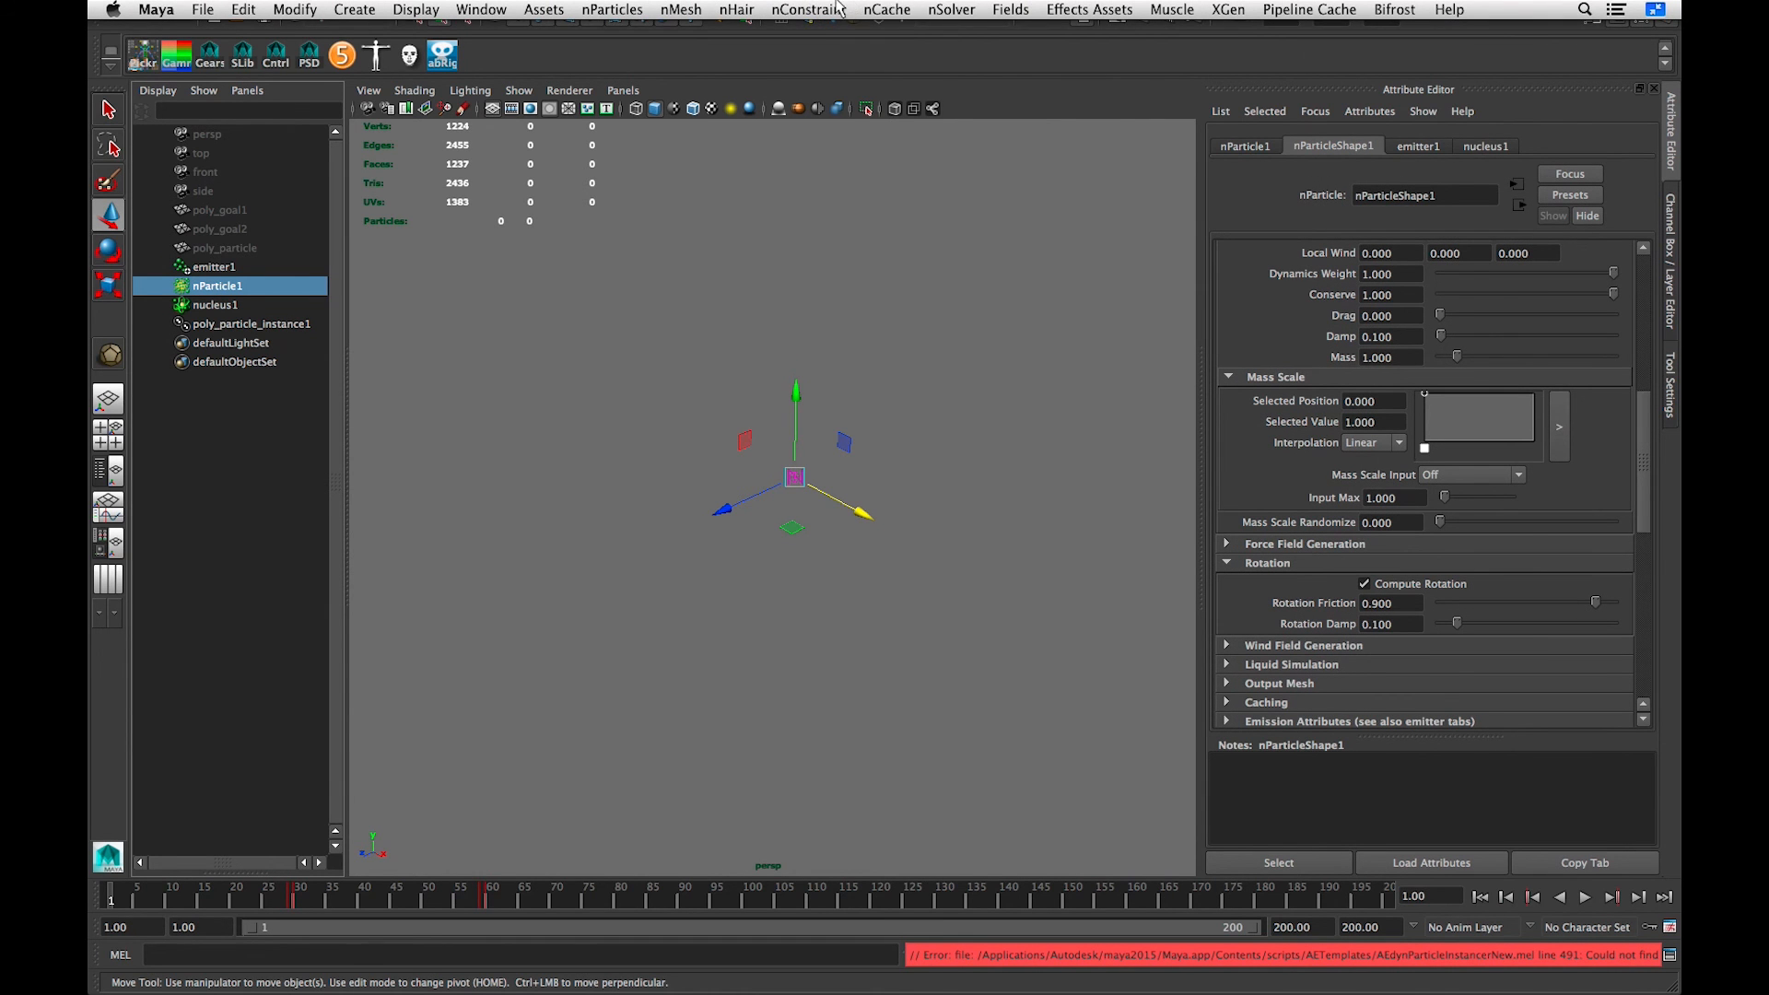
{"action": "left_click", "coordinate": [886, 9]}
{"action": "left_click", "coordinate": [1102, 46]}
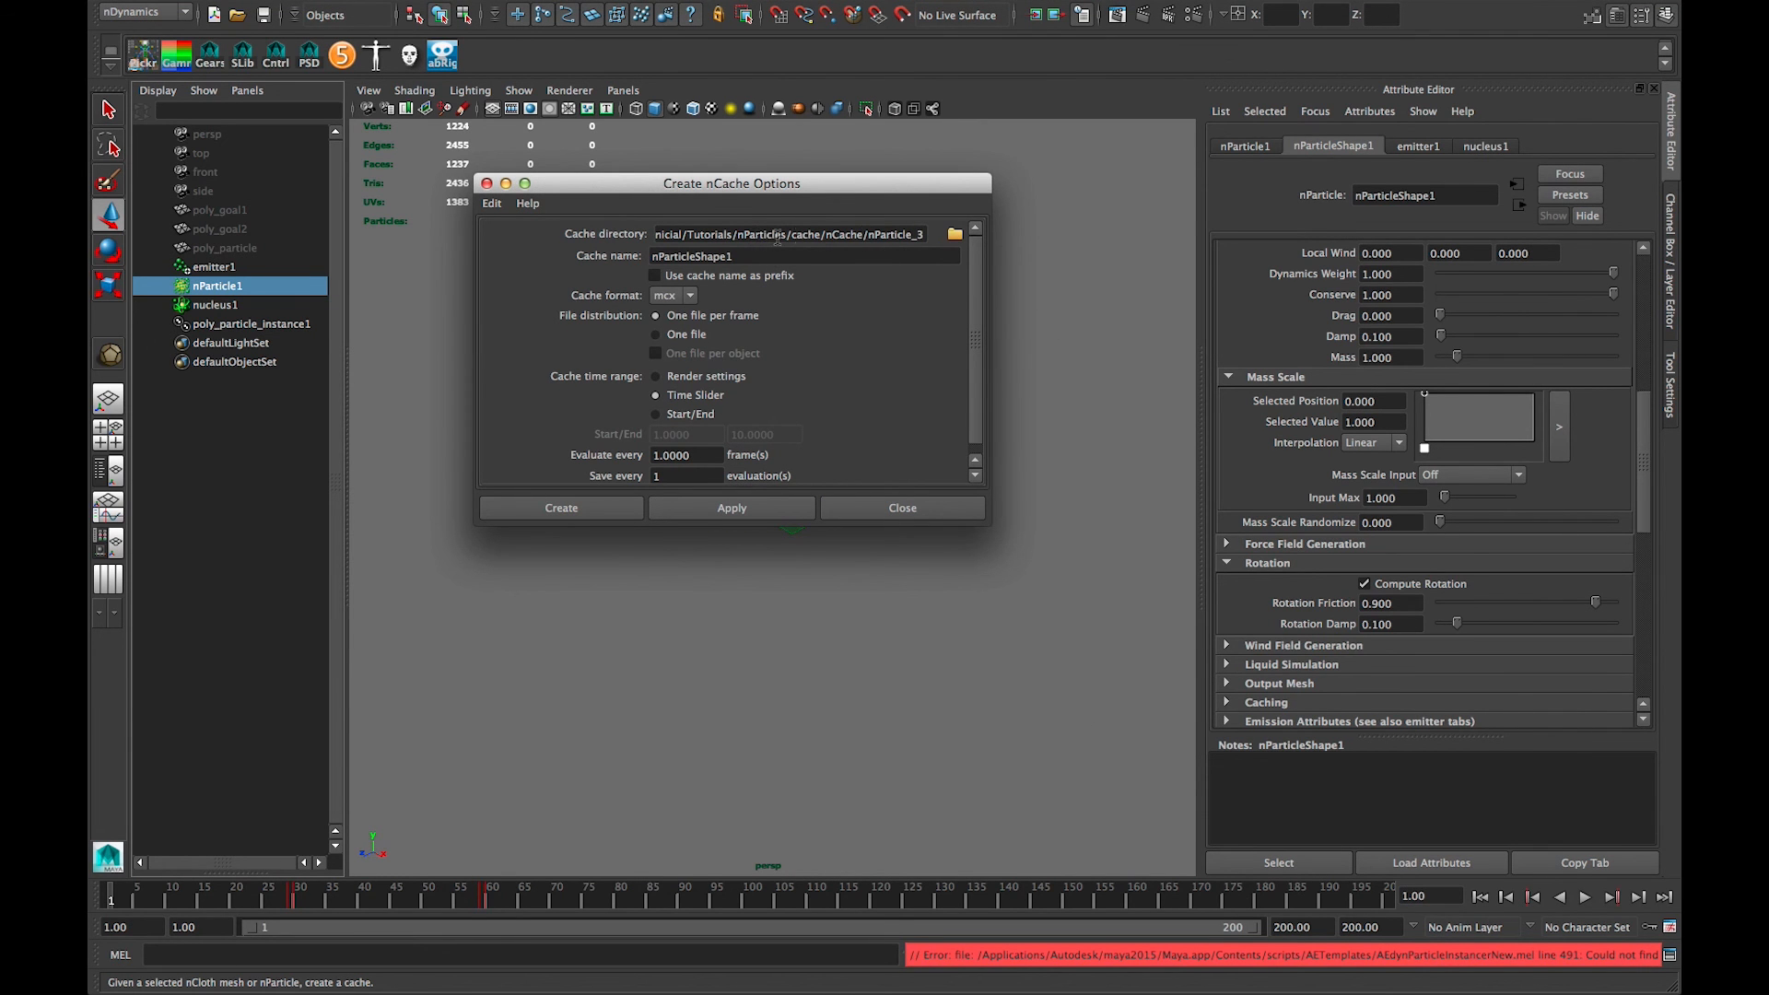
{"action": "left_click_drag", "start_coordinate": [789, 236], "coordinate": [944, 236]}
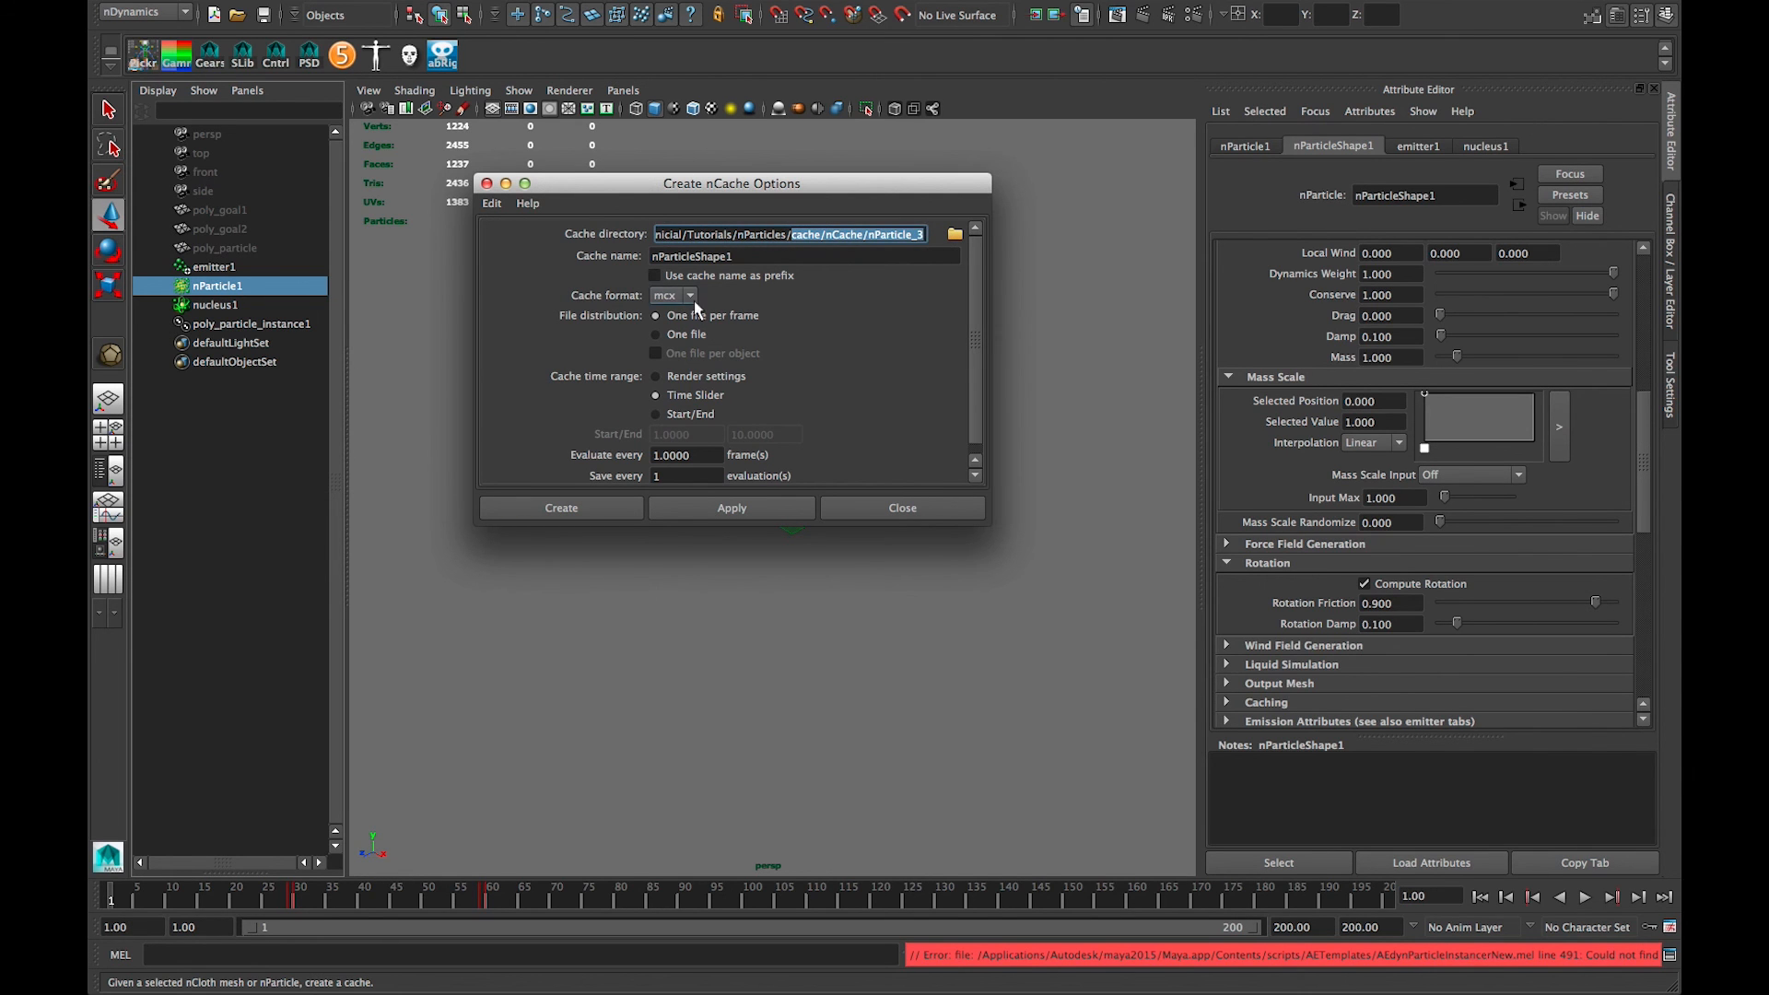
{"action": "double_click", "coordinate": [748, 257]}
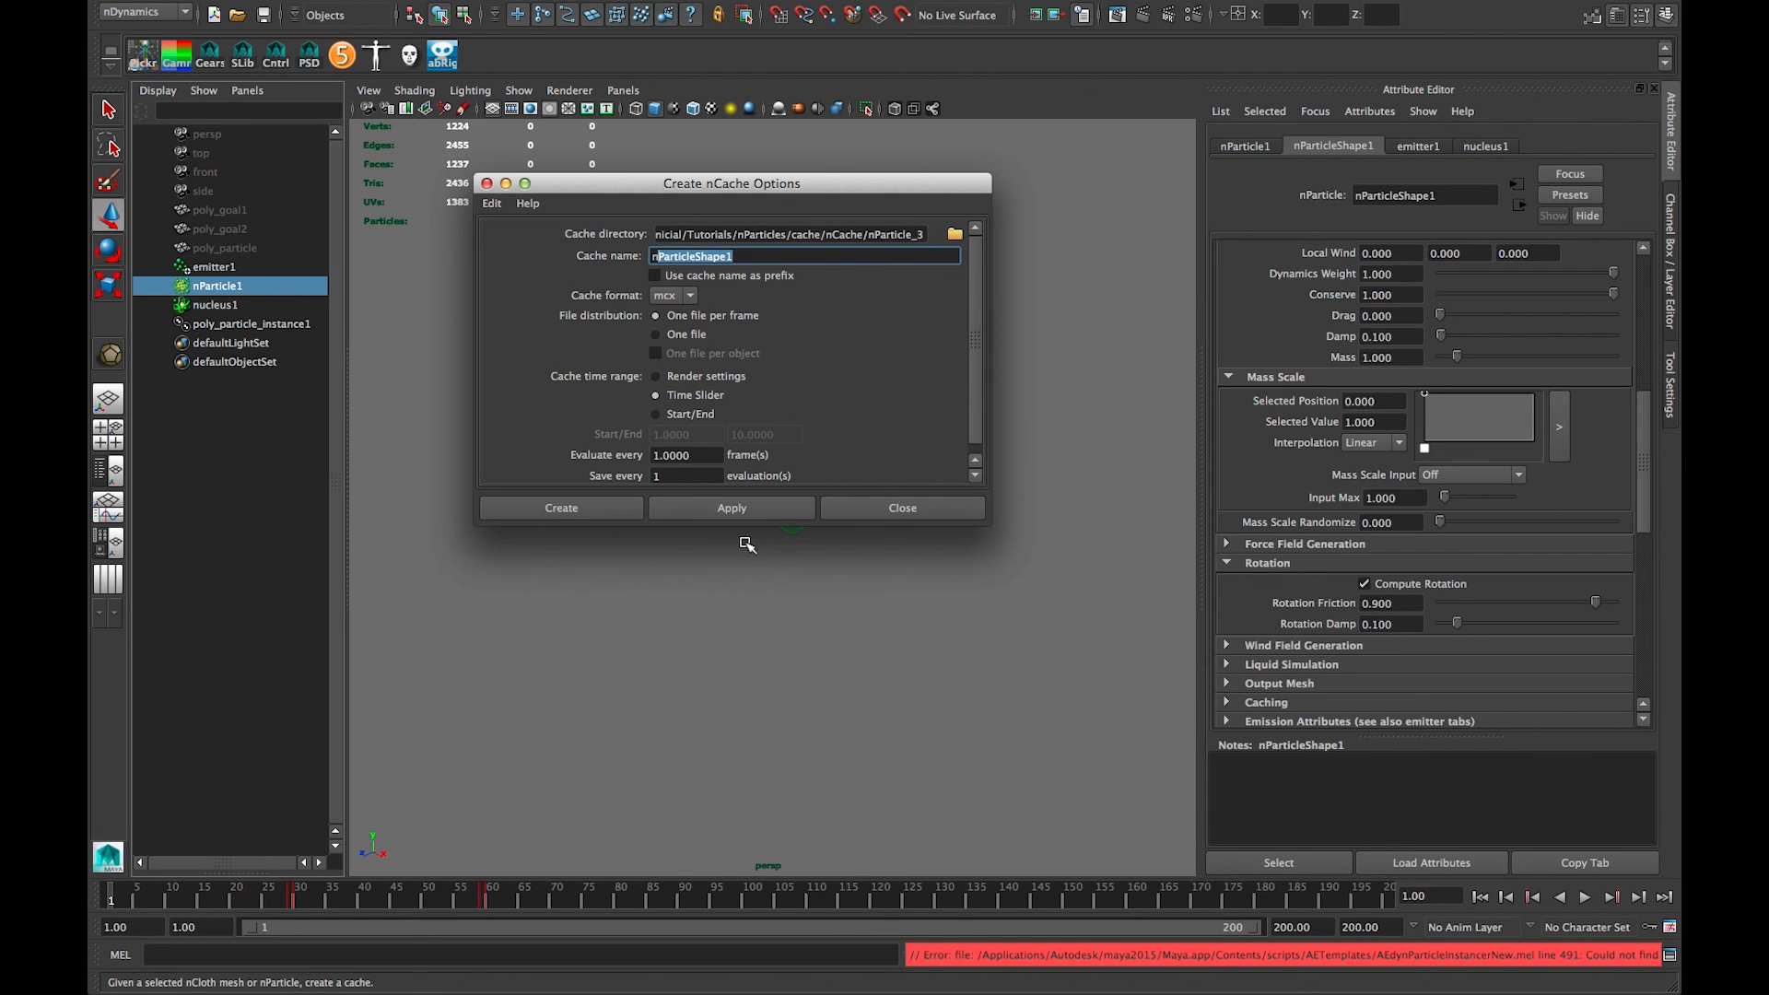
{"action": "left_click", "coordinate": [573, 510]}
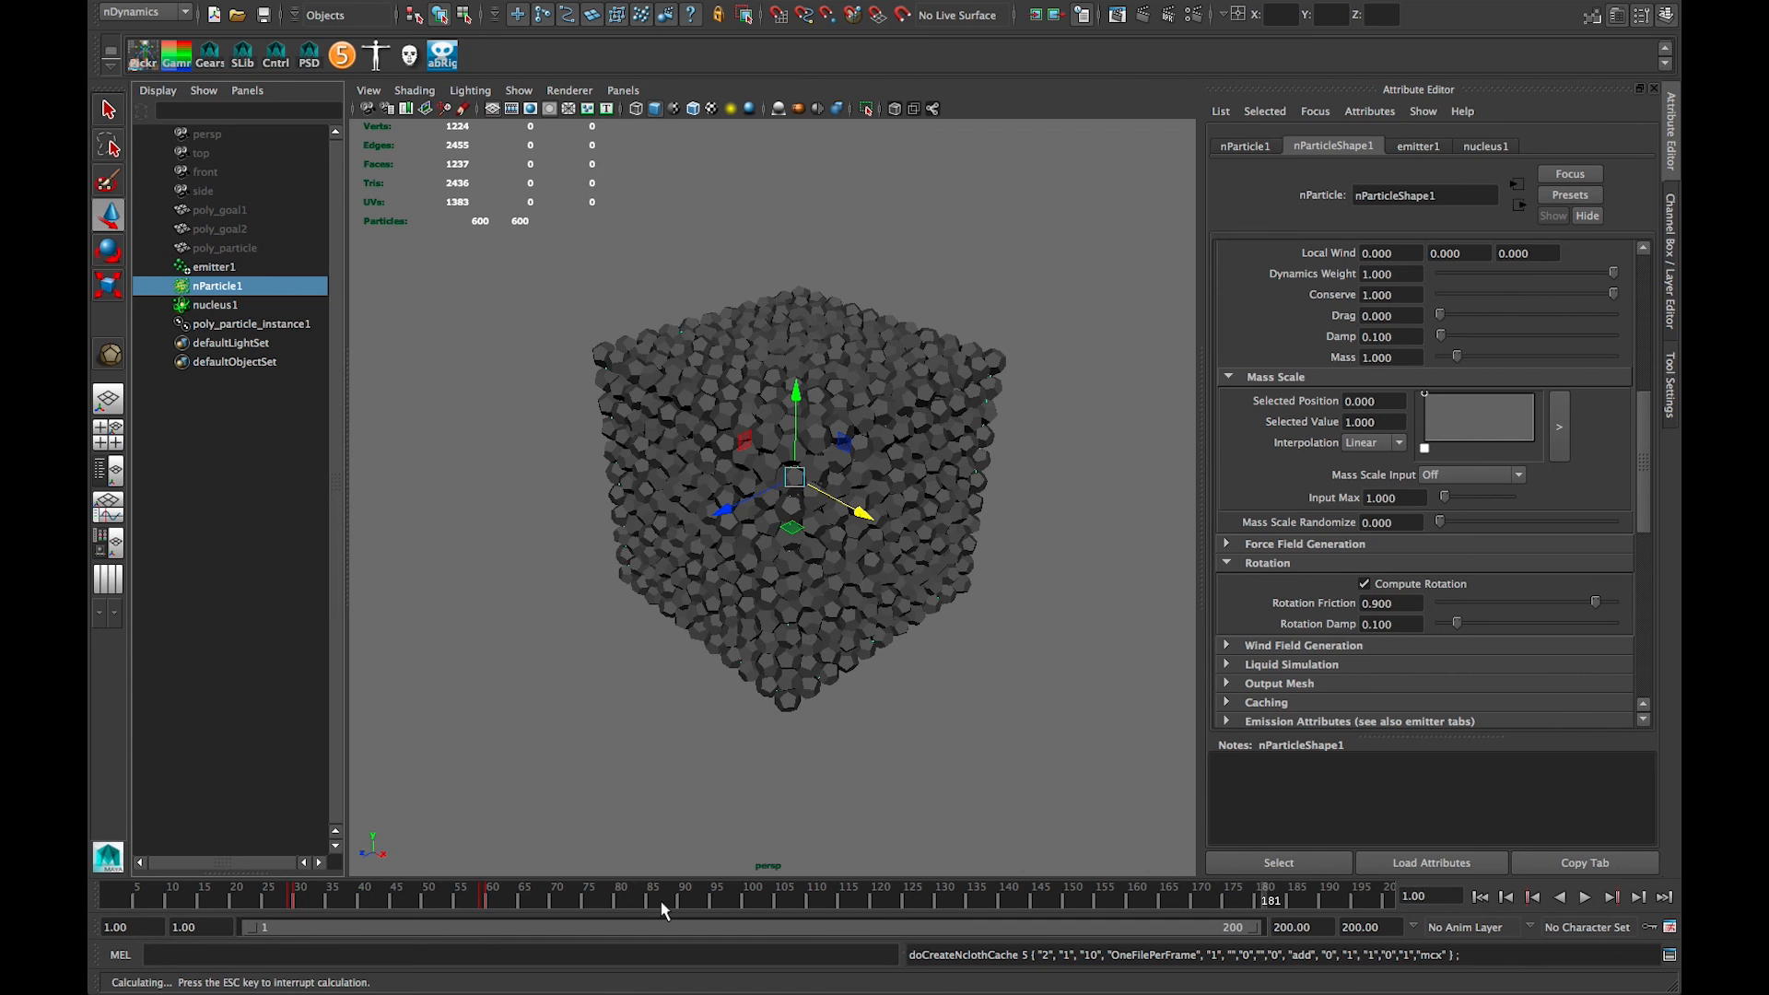
{"action": "left_click_drag", "start_coordinate": [1371, 904], "coordinate": [576, 917]}
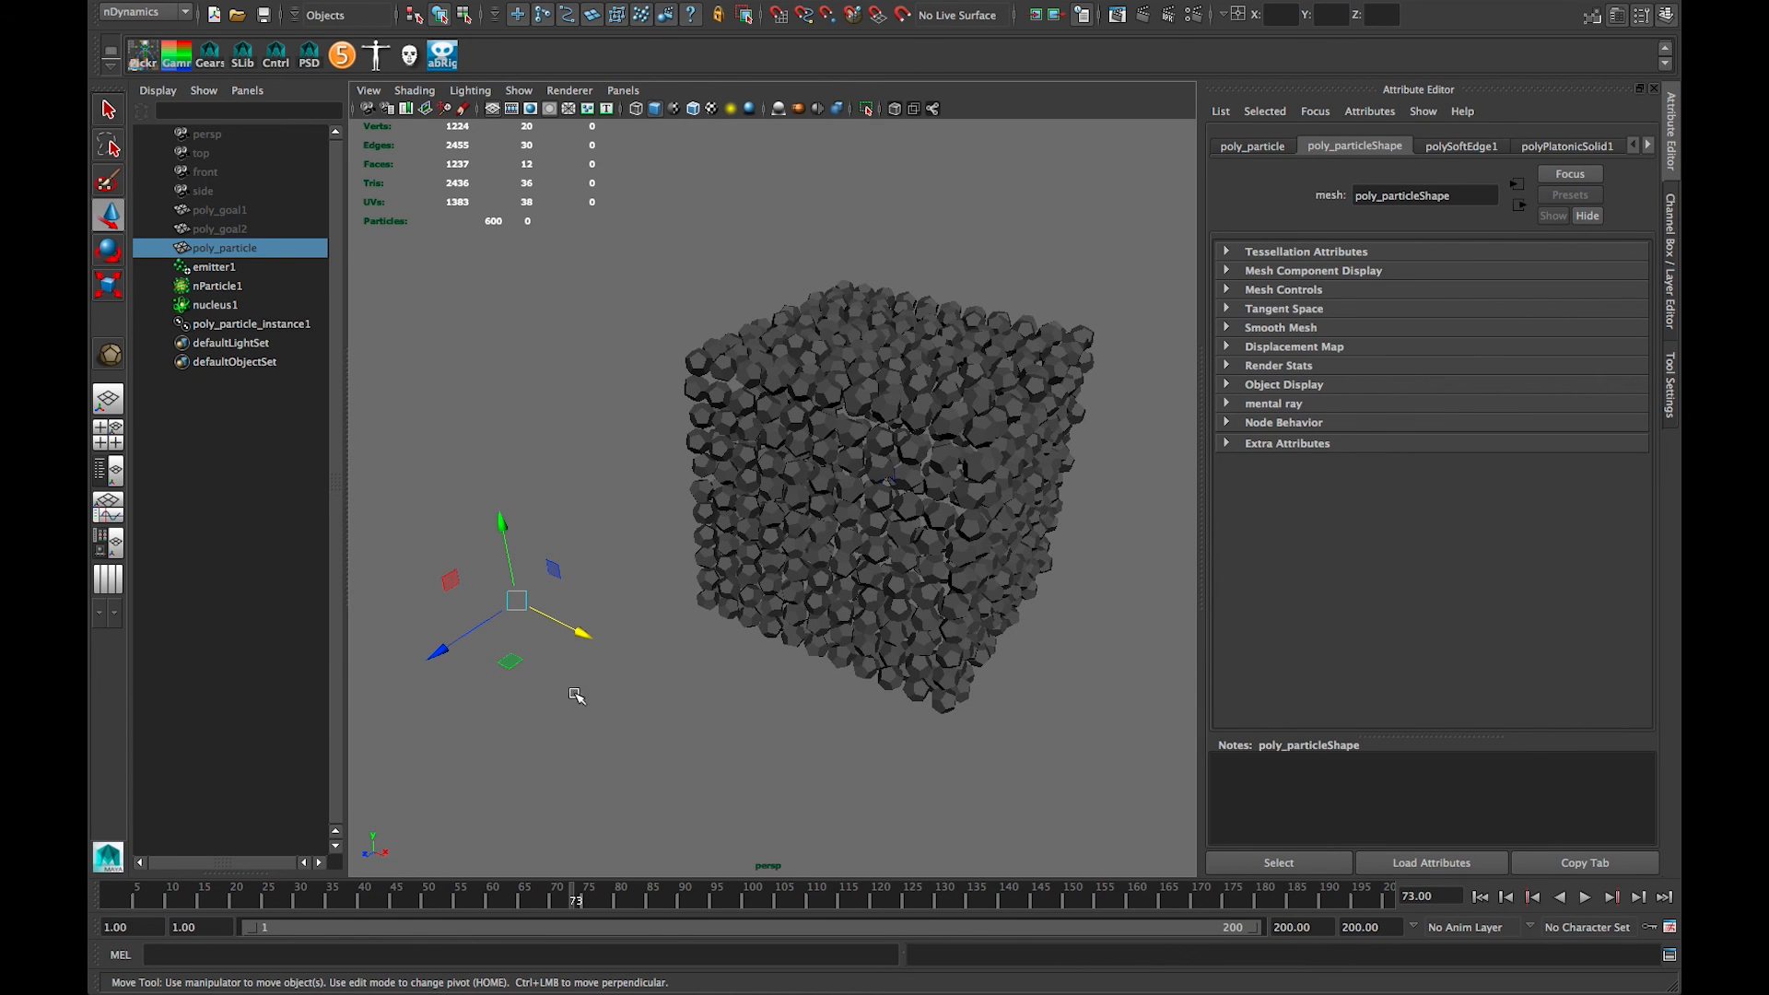
Step: Set the color of the lambert1 material to dark teal in the Hypershade, and close the Hypershade
{"action": "left_click", "coordinate": [481, 10]}
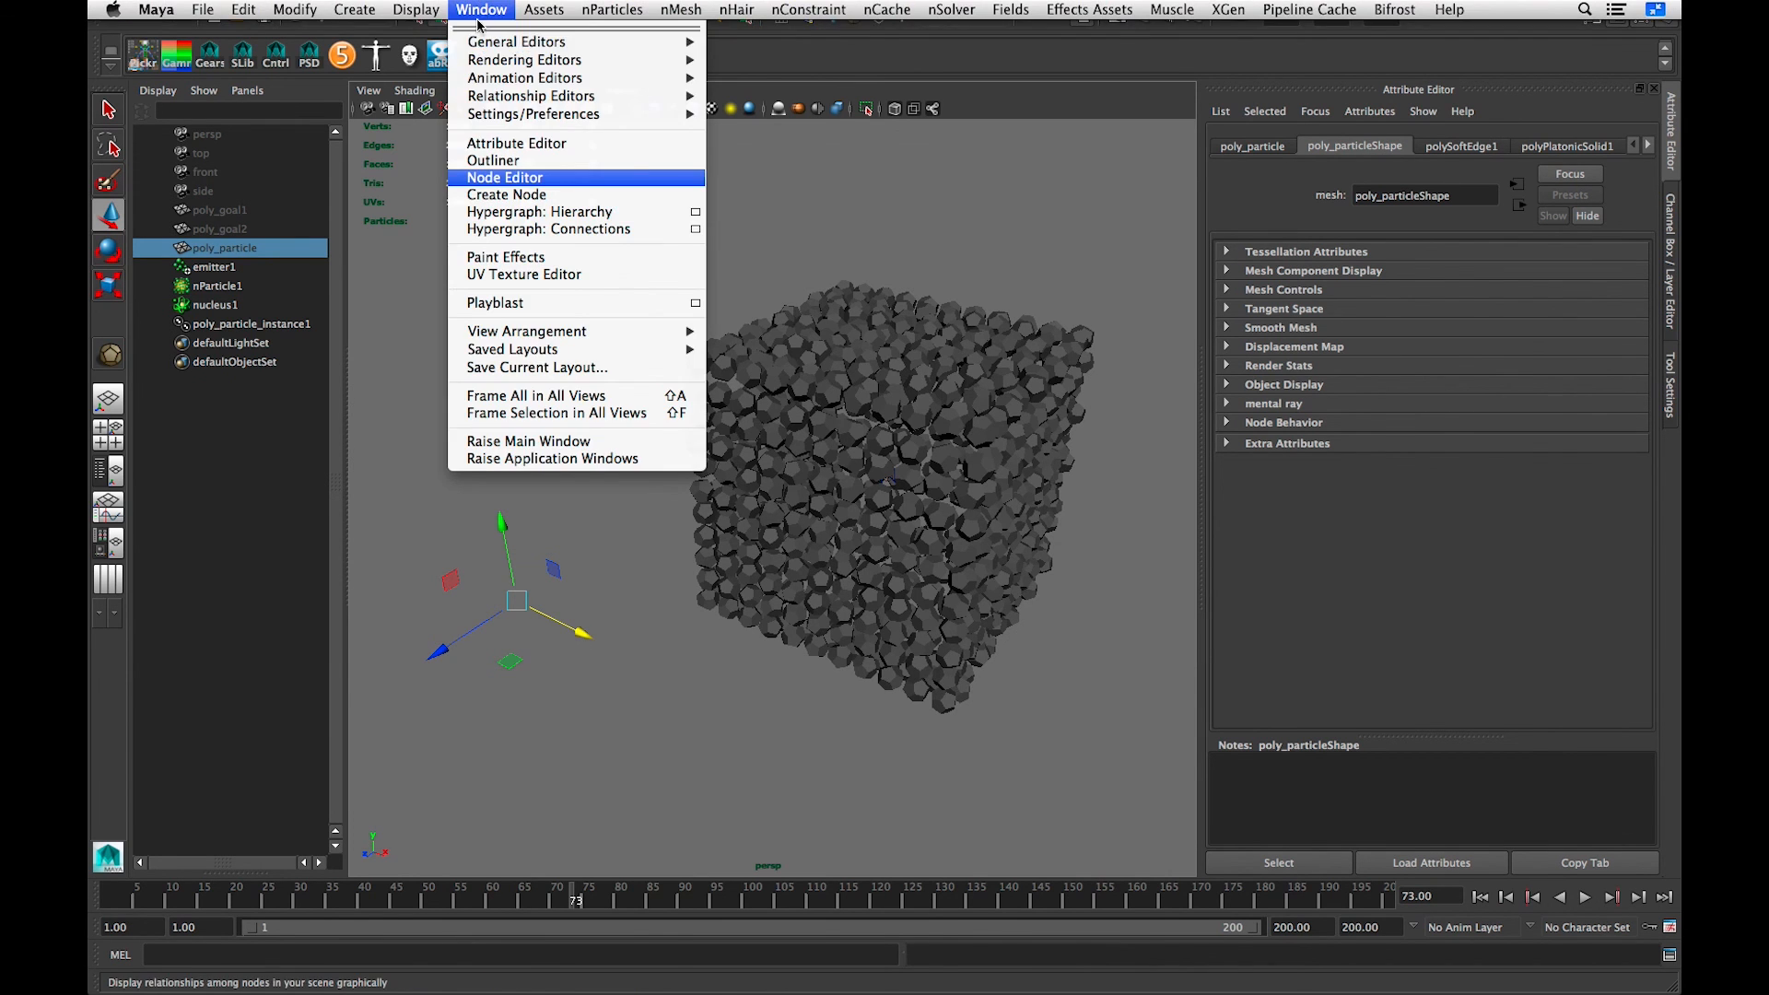
{"action": "mouse_move", "coordinate": [539, 88]}
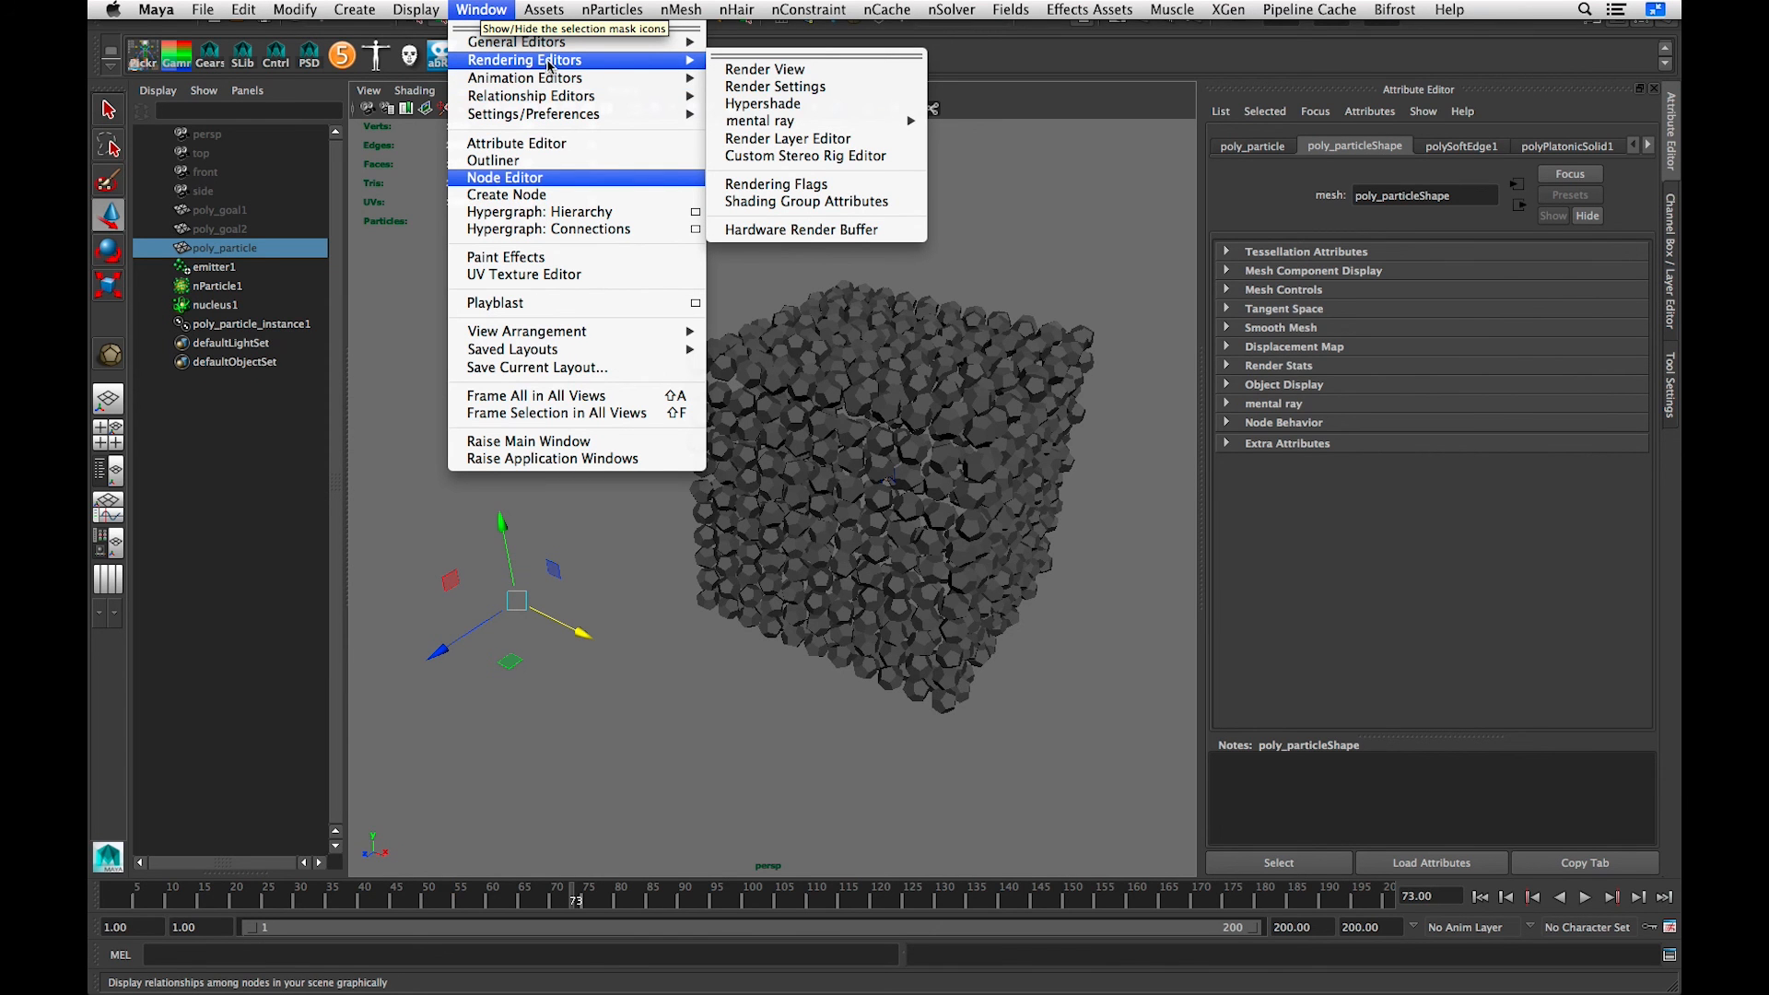
{"action": "left_click", "coordinate": [755, 108]}
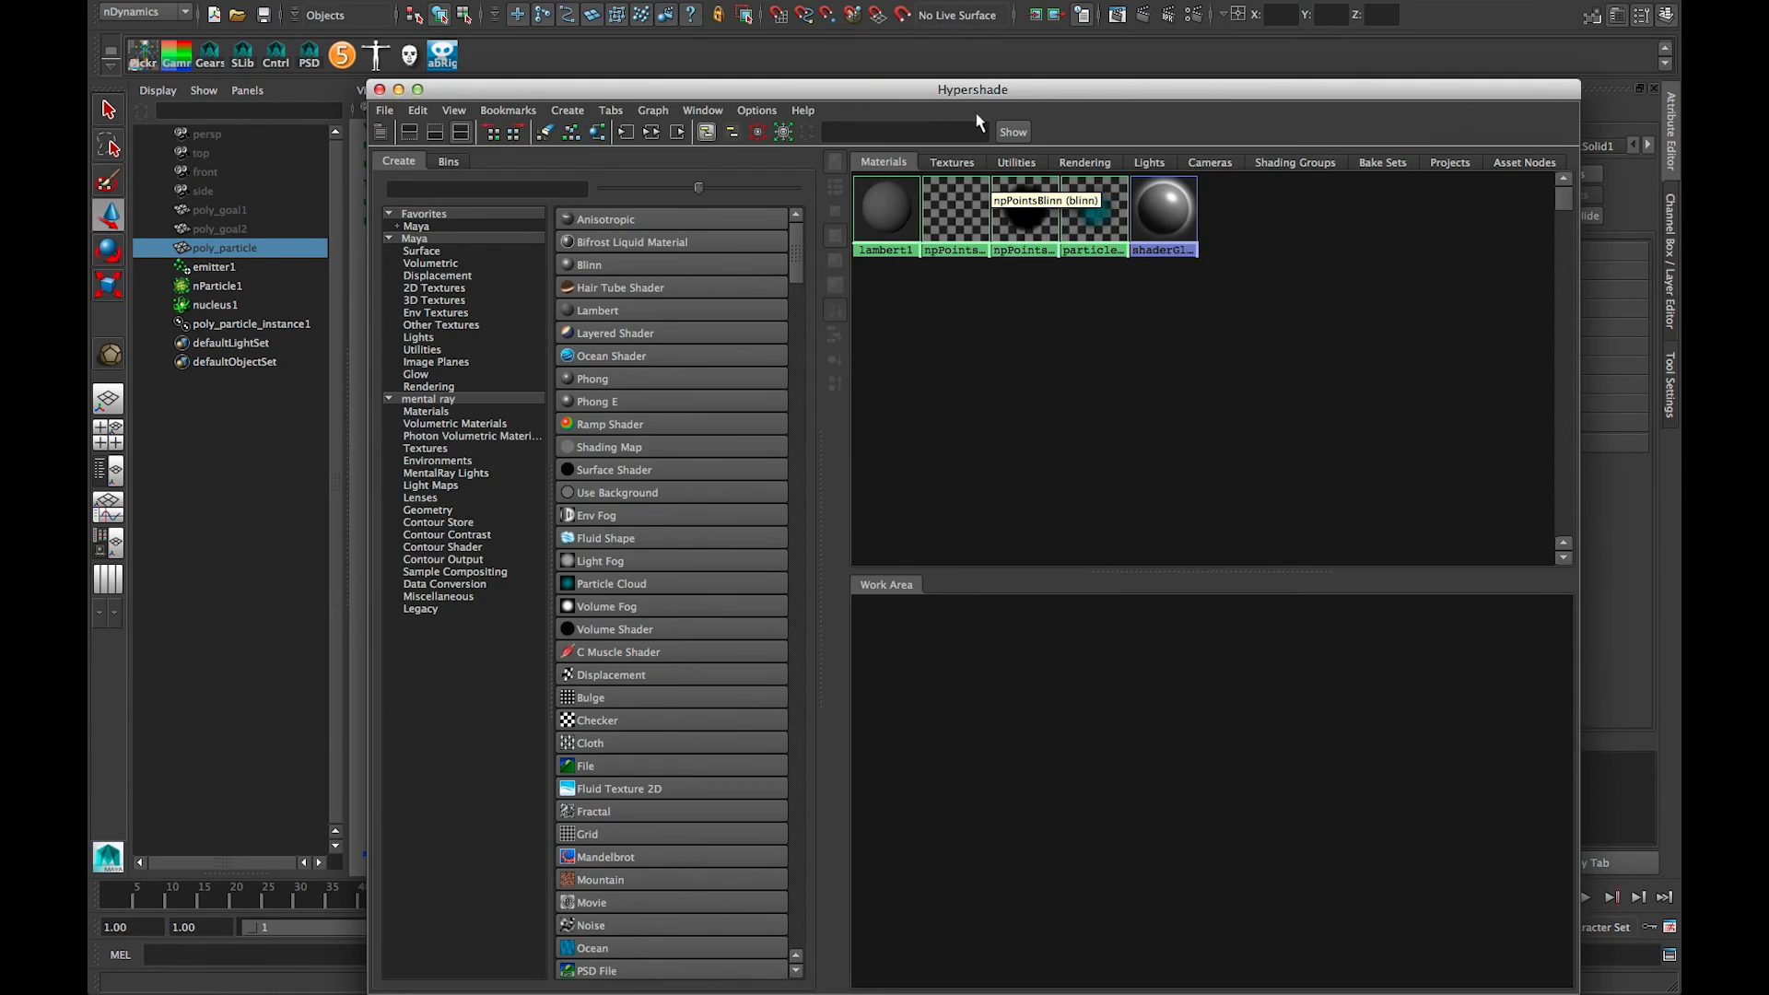
{"action": "left_click_drag", "start_coordinate": [939, 93], "coordinate": [903, 706]}
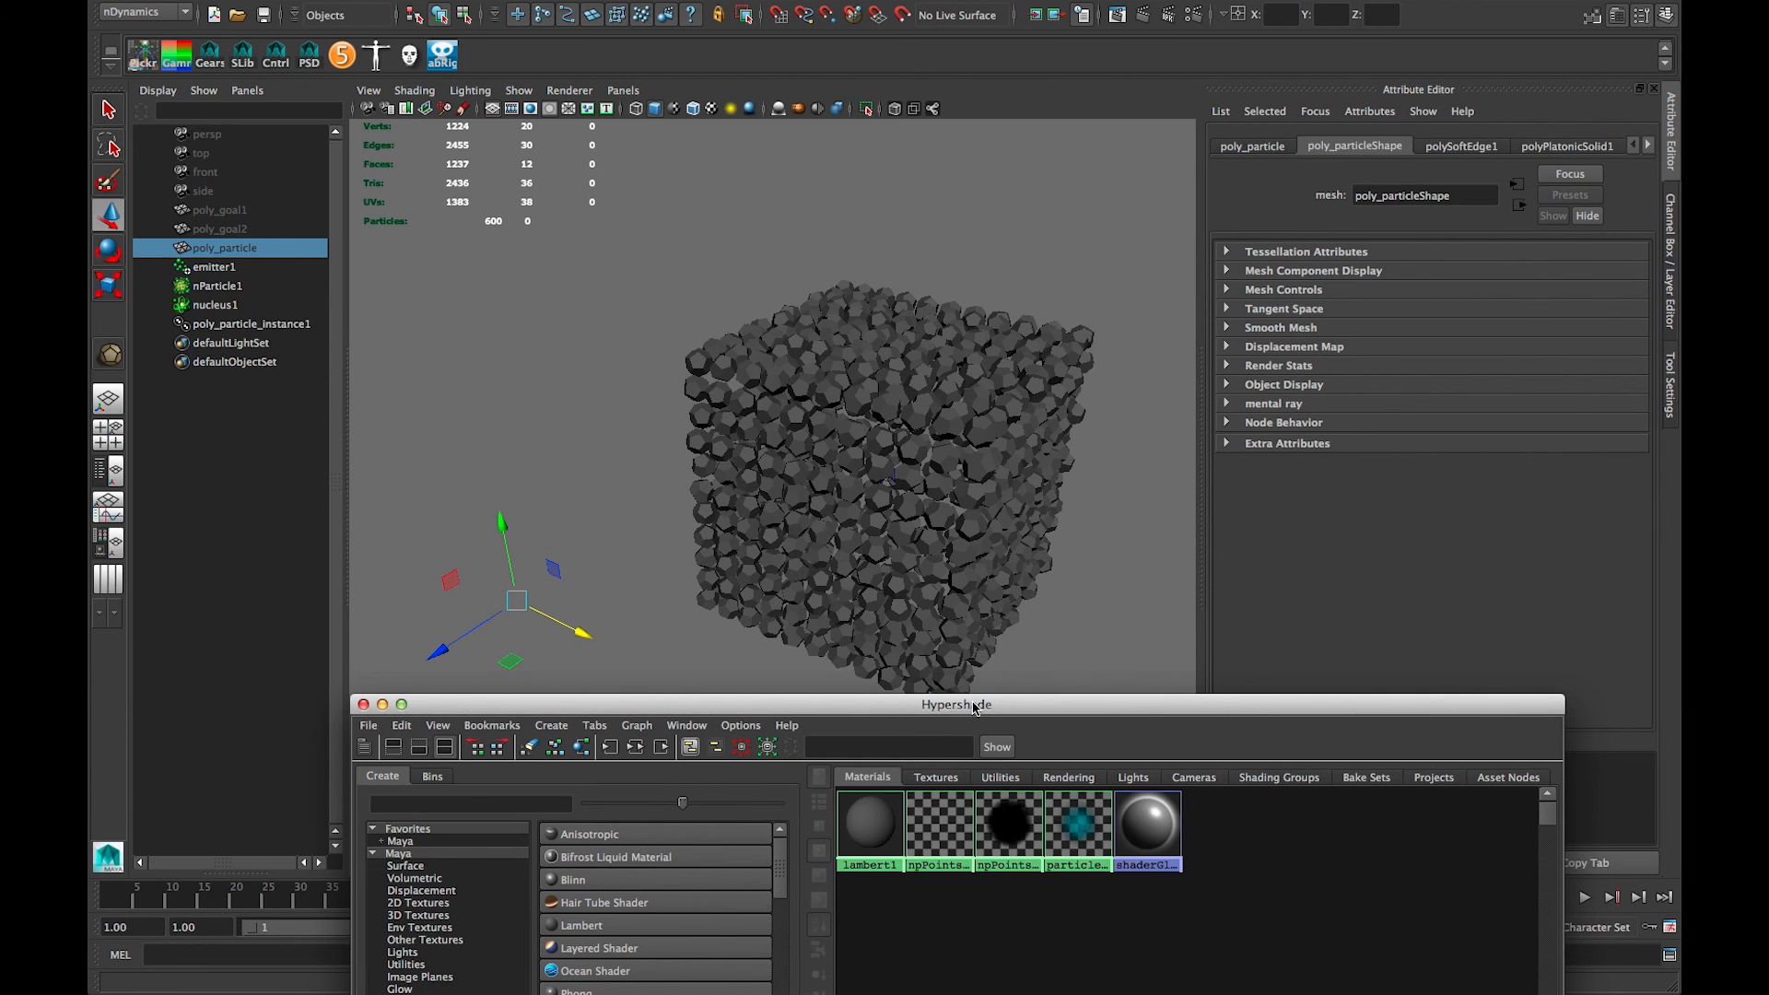
{"action": "left_click_drag", "start_coordinate": [975, 708], "coordinate": [996, 498]}
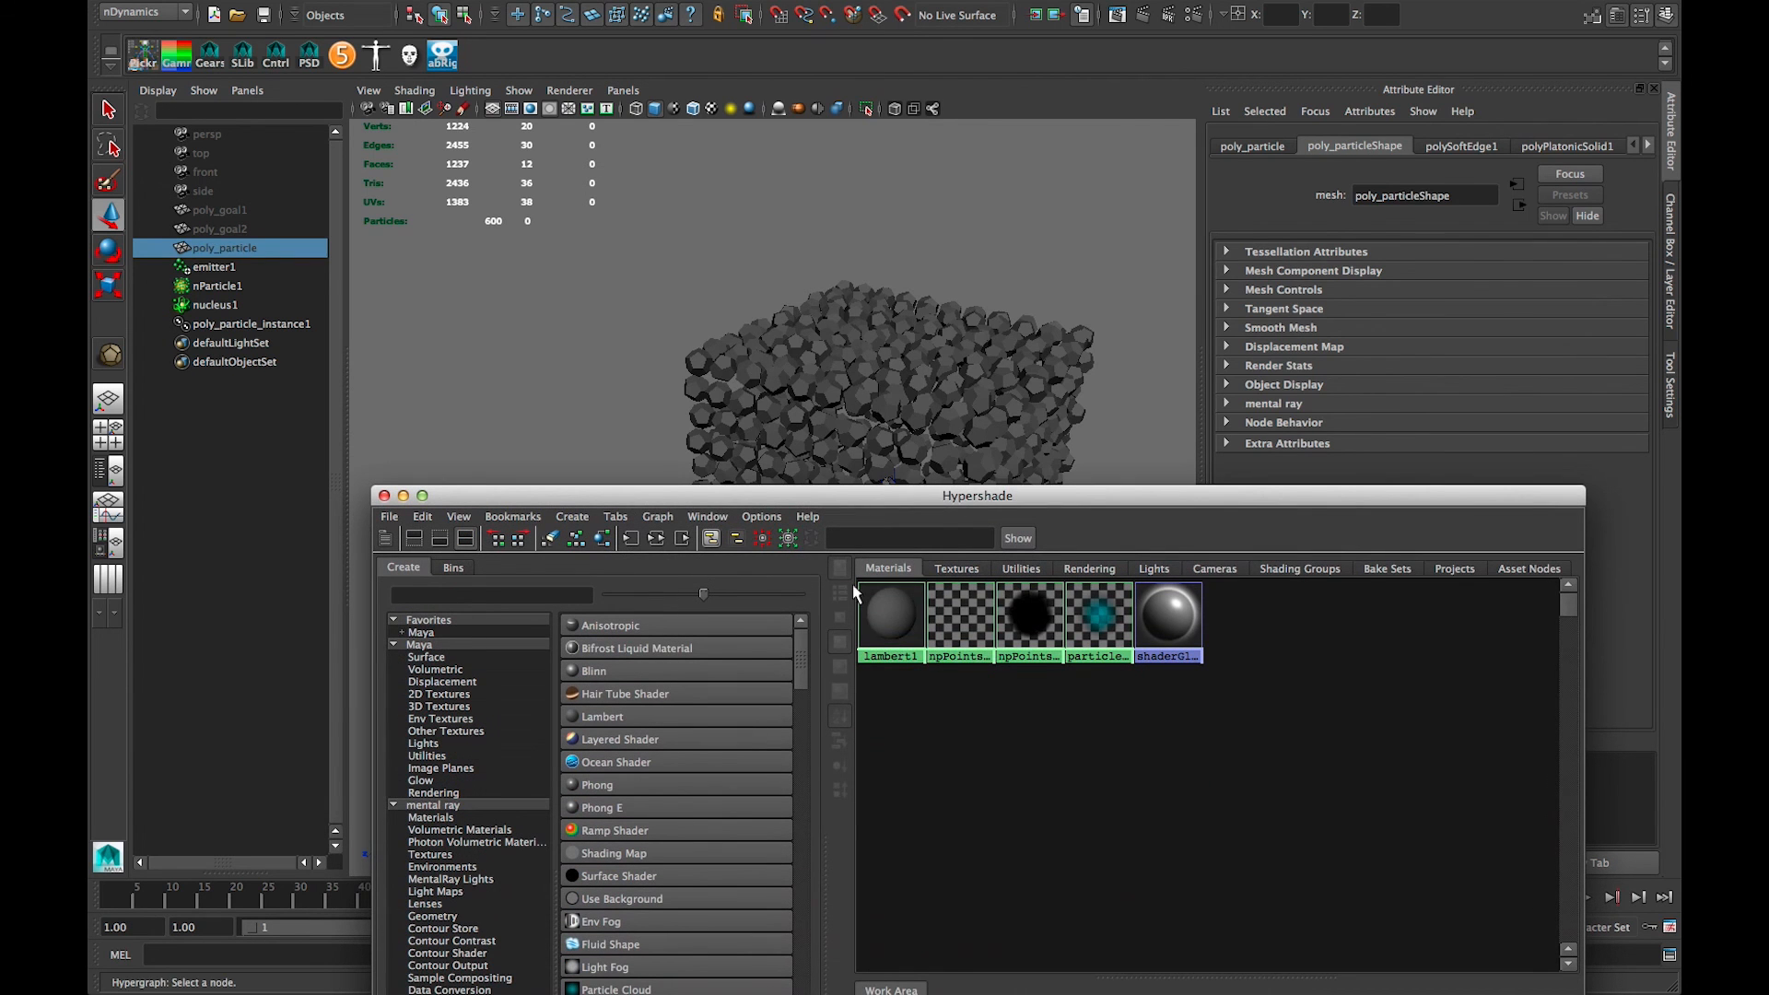
{"action": "left_click", "coordinate": [891, 615]}
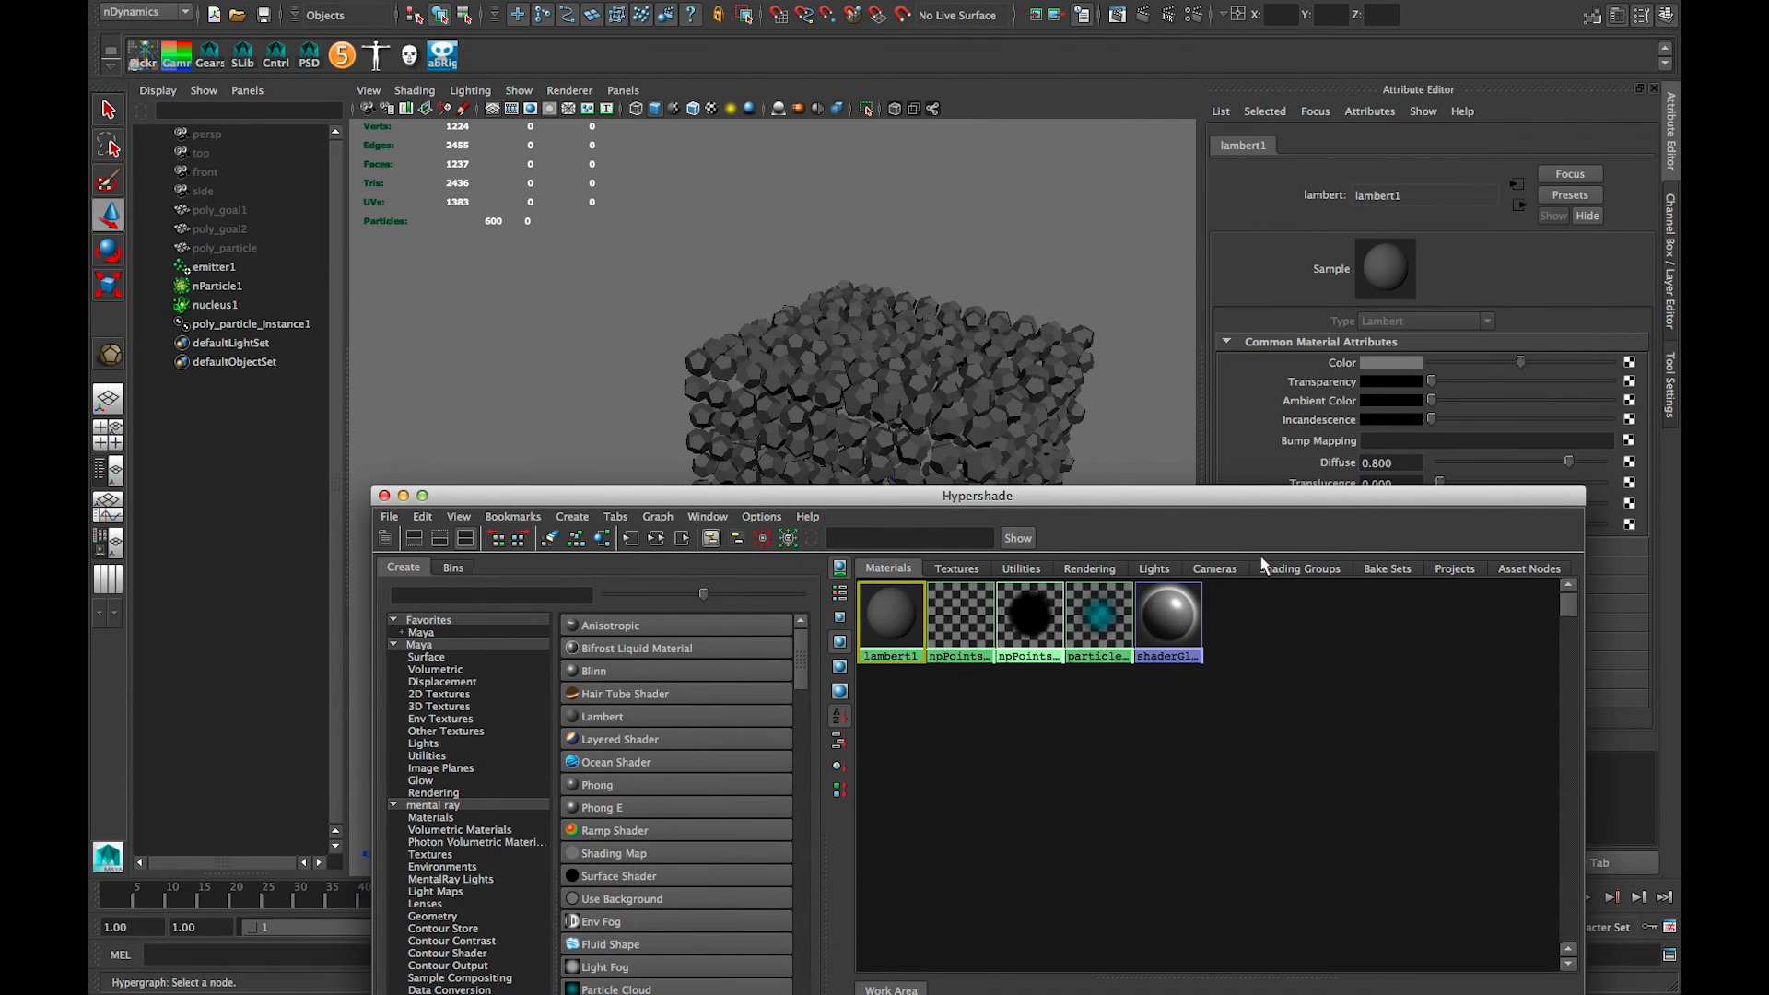
{"action": "left_click_drag", "start_coordinate": [1267, 495], "coordinate": [1374, 661]}
{"action": "left_click", "coordinate": [1391, 363]}
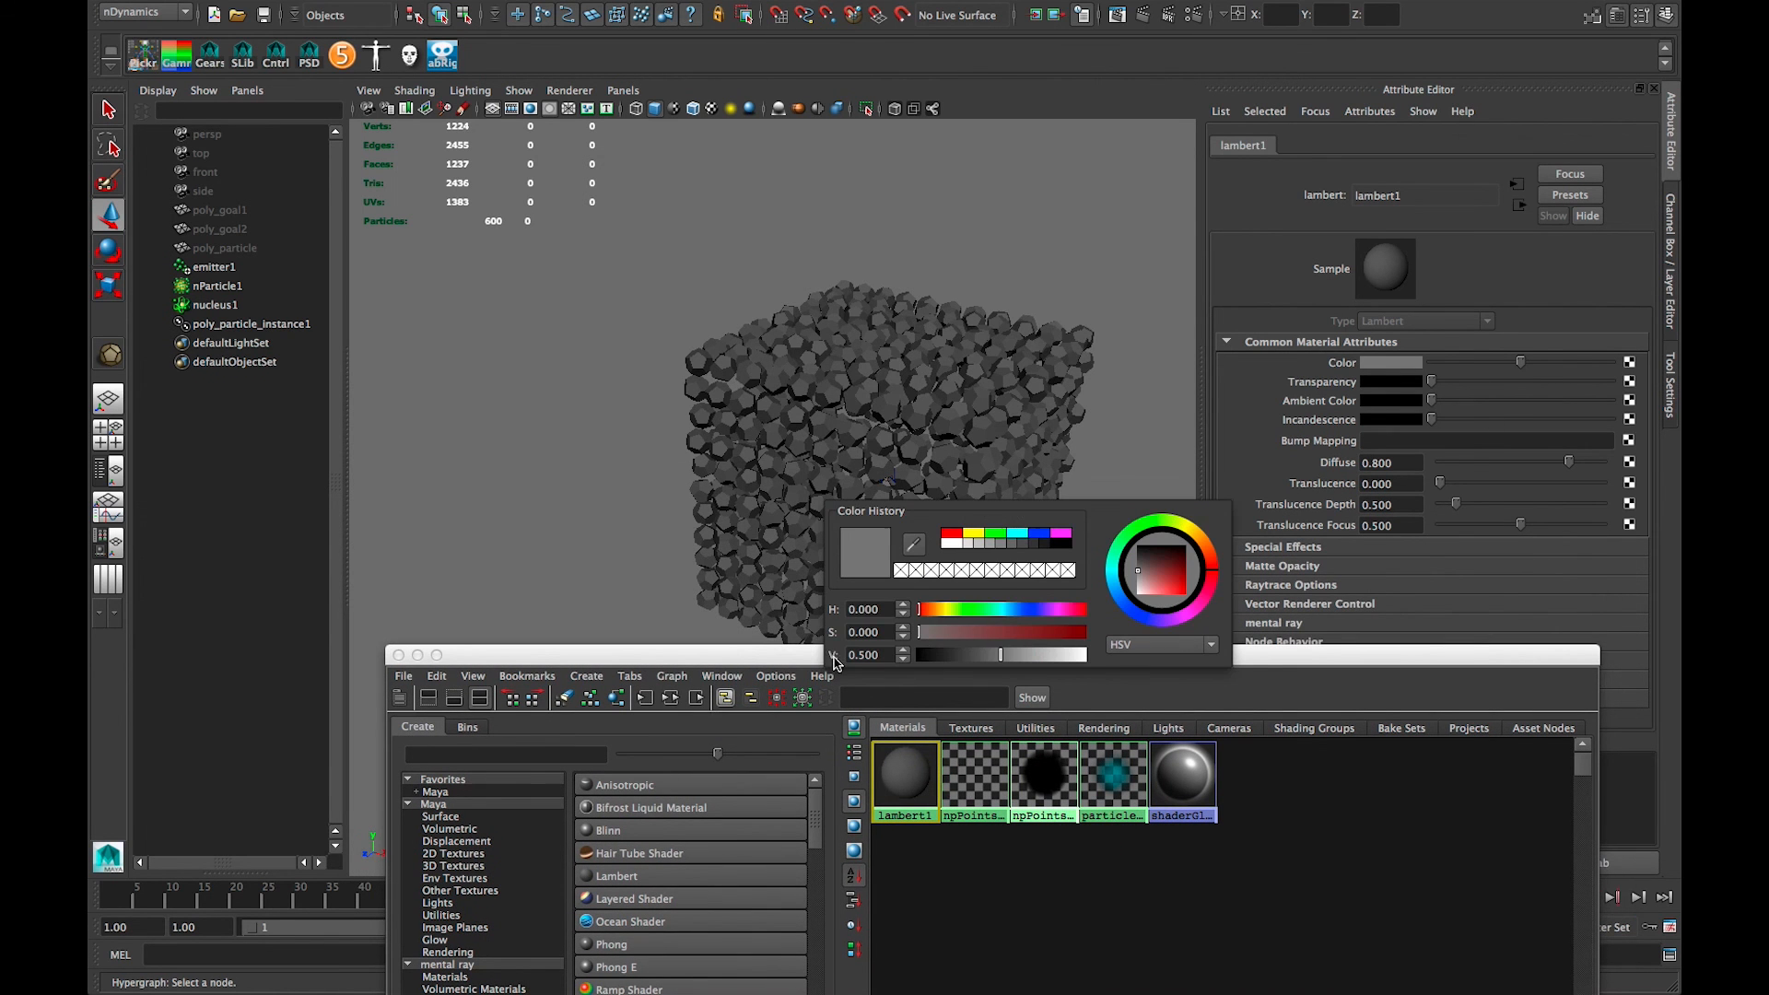
{"action": "mouse_move", "coordinate": [1011, 612]}
{"action": "left_mouse_down"}
{"action": "mouse_move", "coordinate": [1104, 631]}
{"action": "mouse_move", "coordinate": [1006, 615]}
{"action": "left_mouse_up"}
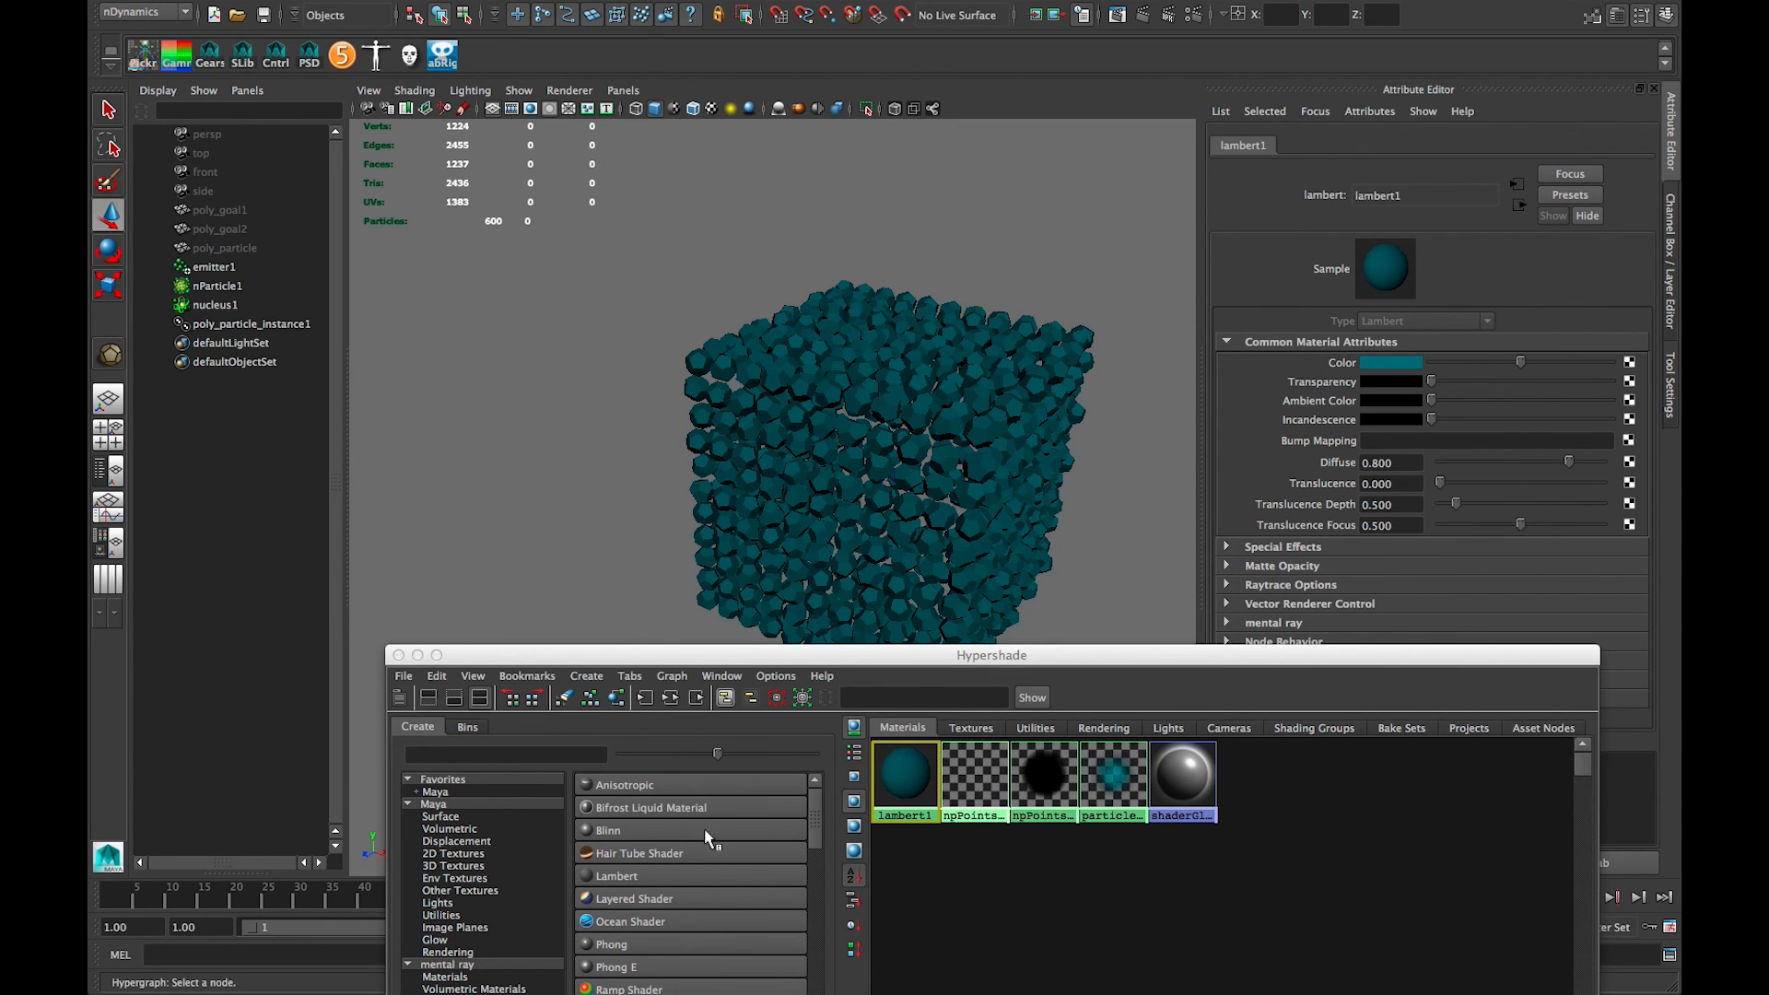
{"action": "left_click", "coordinate": [398, 655]}
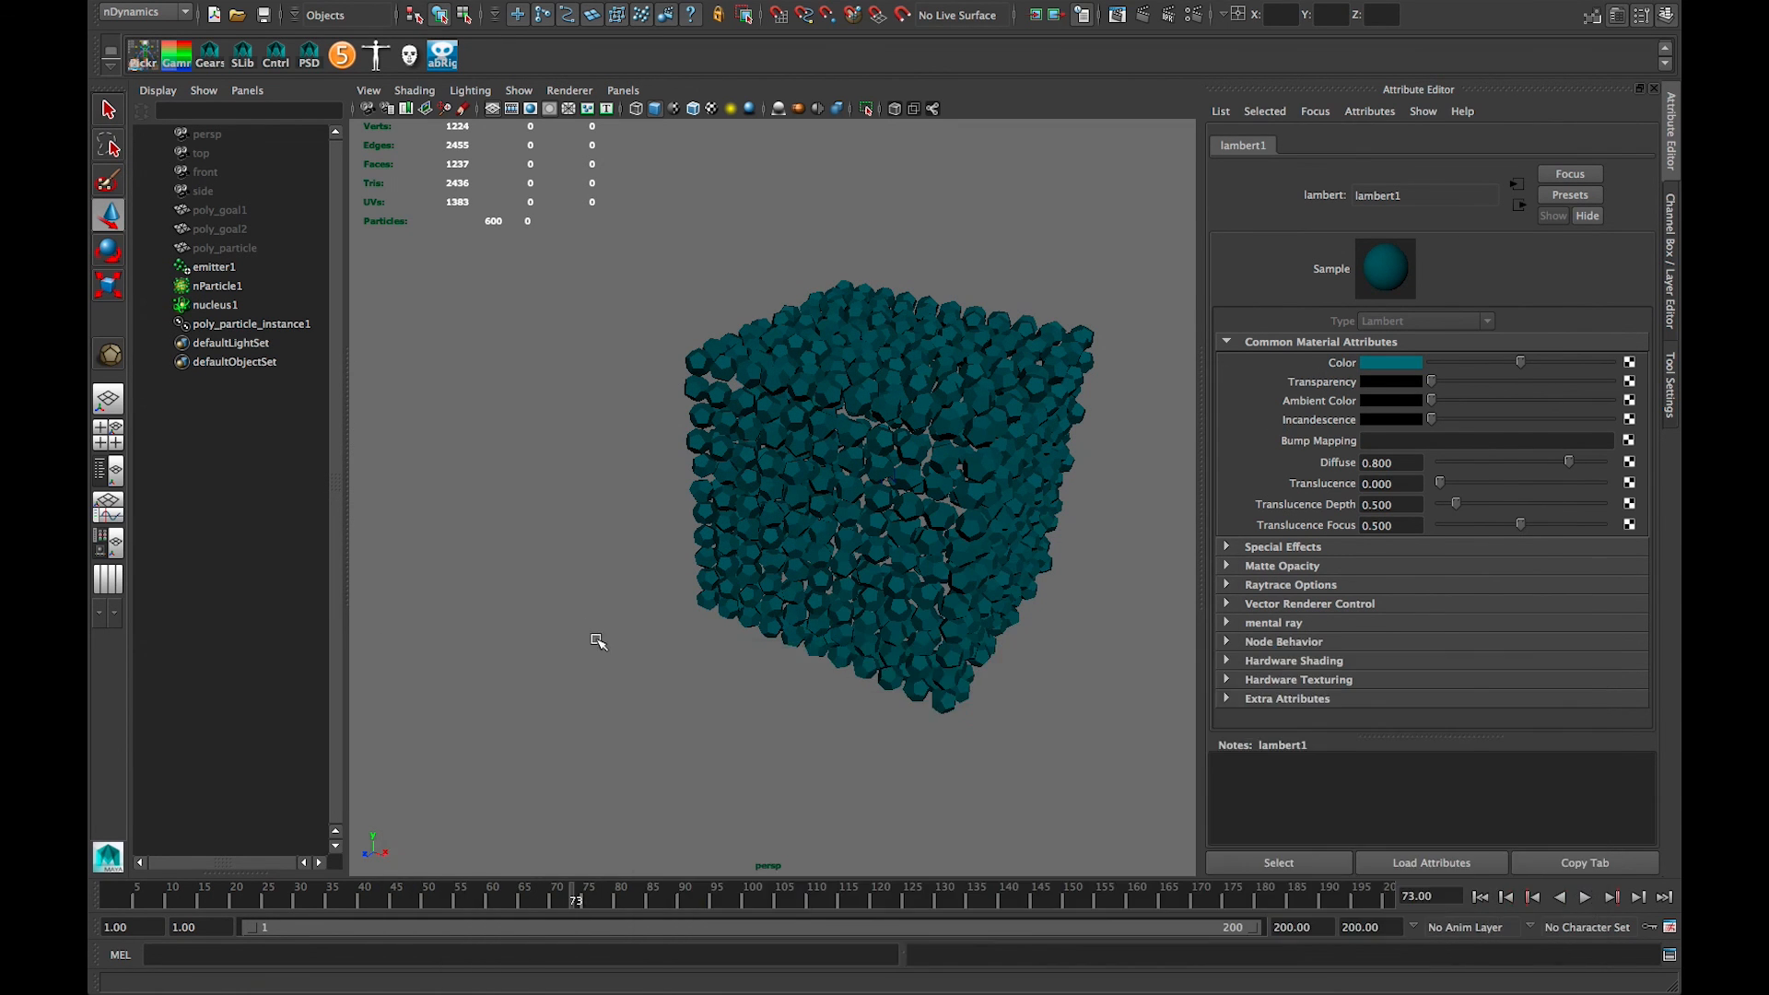
Step: Examine the recolored cube of instanced pieces up close and from other angles
{"action": "scroll", "coordinate": [599, 624], "scroll_direction": "down", "scroll_amount": 3}
{"action": "mouse_move", "coordinate": [600, 628]}
{"action": "left_mouse_down", "text": "alt"}
{"action": "mouse_move", "coordinate": [747, 651]}
{"action": "mouse_move", "coordinate": [782, 605]}
{"action": "mouse_move", "coordinate": [583, 622]}
{"action": "left_mouse_up", "text": "alt"}
{"action": "scroll", "coordinate": [737, 708], "scroll_direction": "up", "scroll_amount": 6}
{"action": "scroll", "coordinate": [583, 621], "scroll_direction": "down", "scroll_amount": 6}
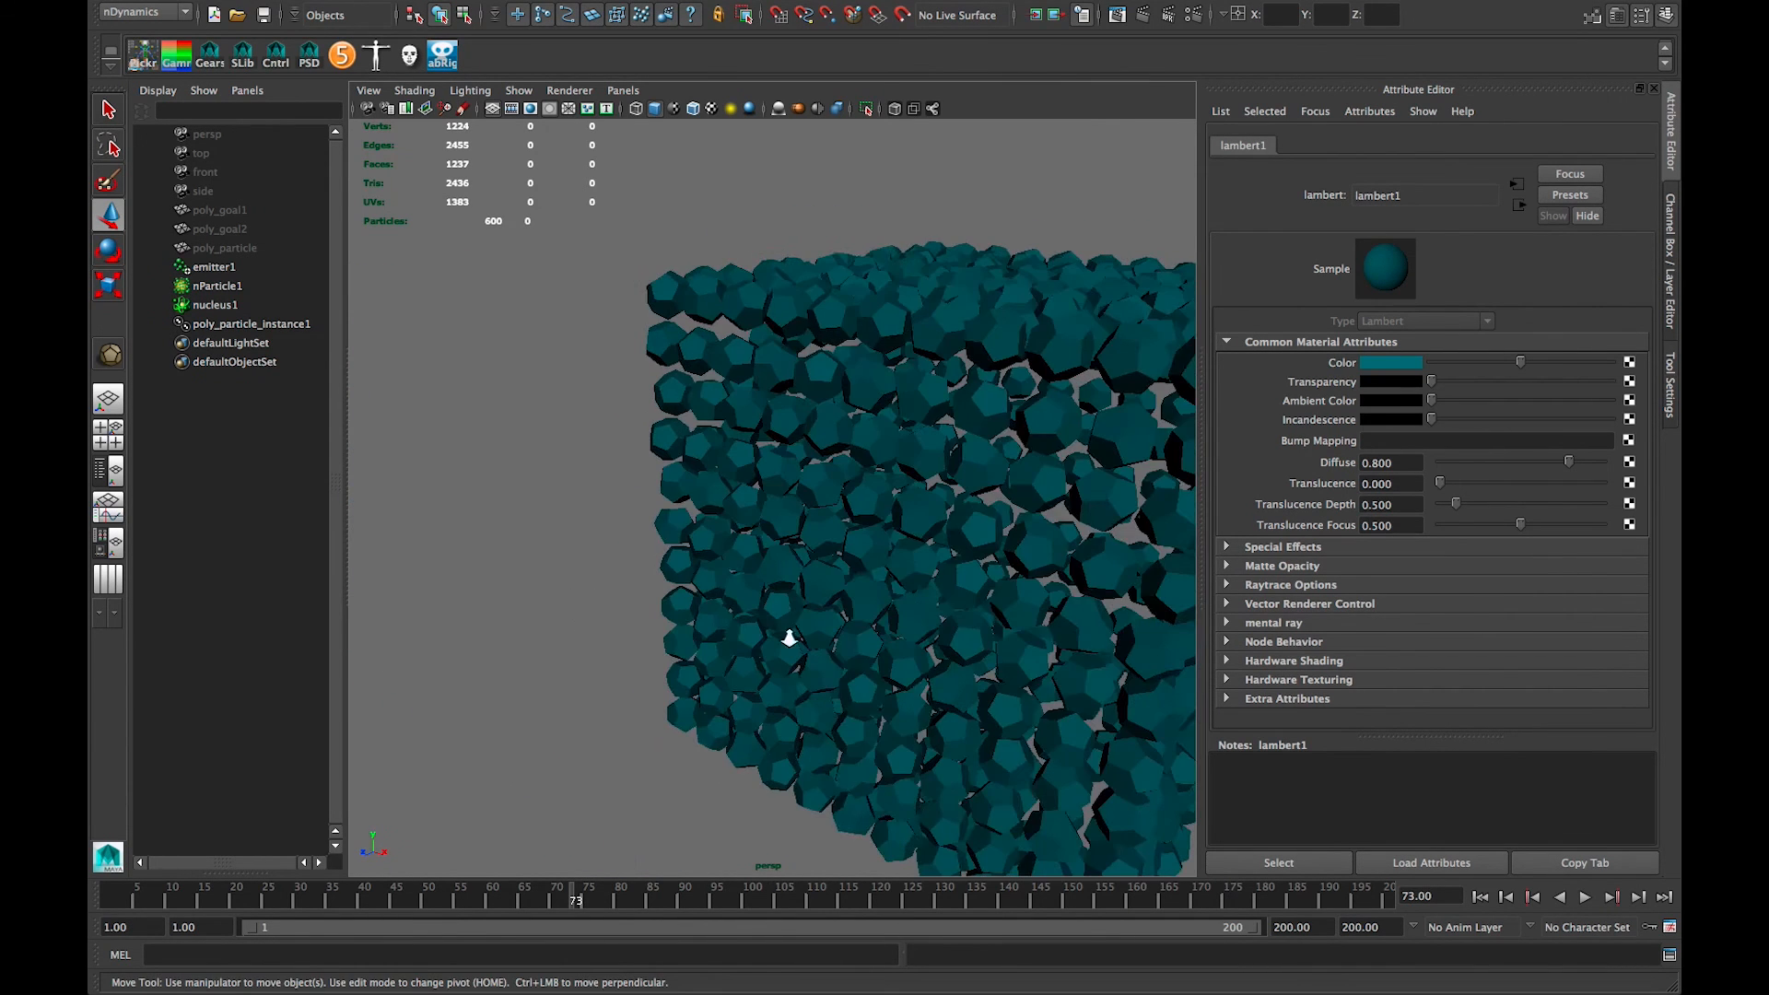
{"action": "left_click_drag", "start_coordinate": [737, 663], "coordinate": [714, 679], "text": "alt"}
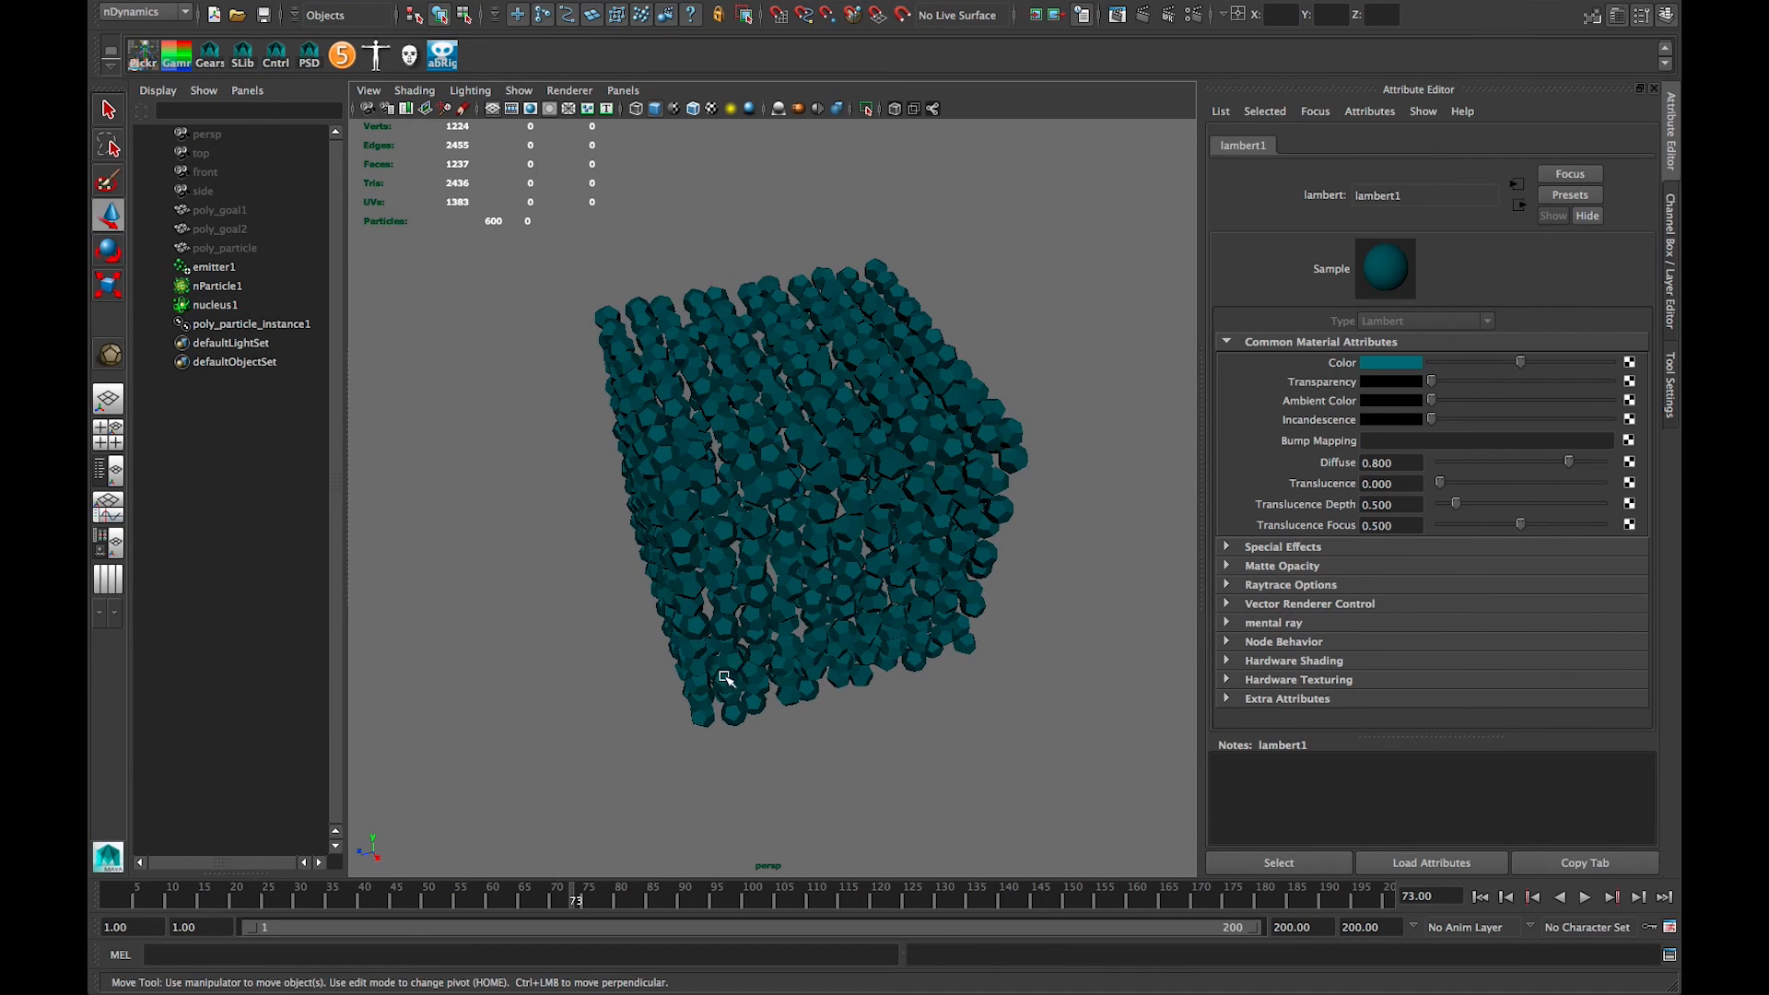